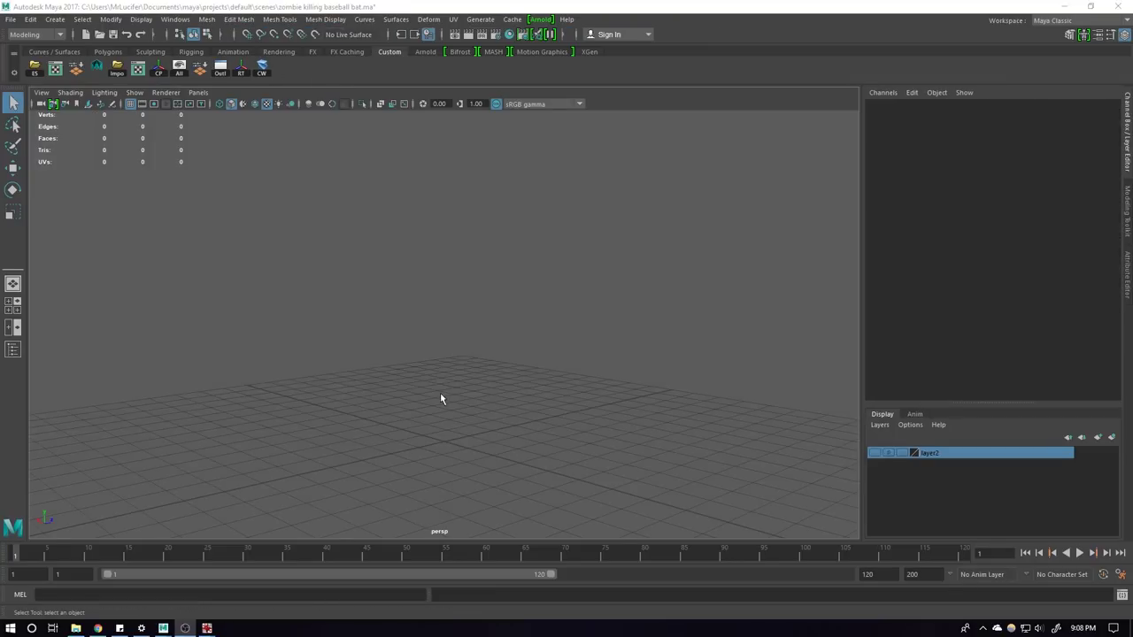
Step: Toggle to the four-view layout and maximize the front view
key(space)
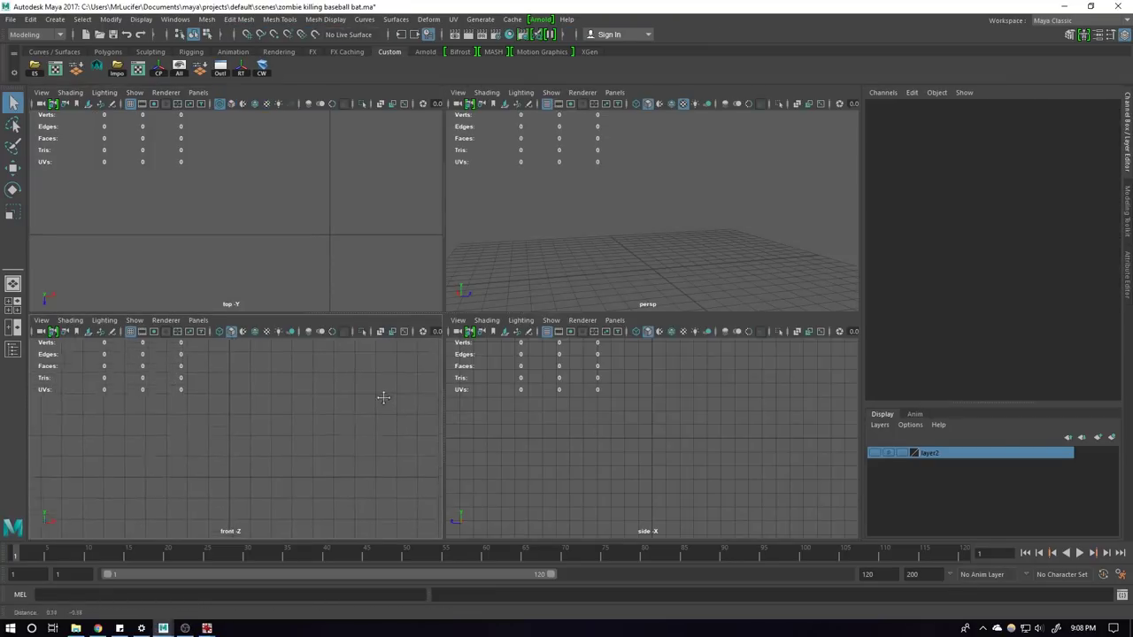
key(space)
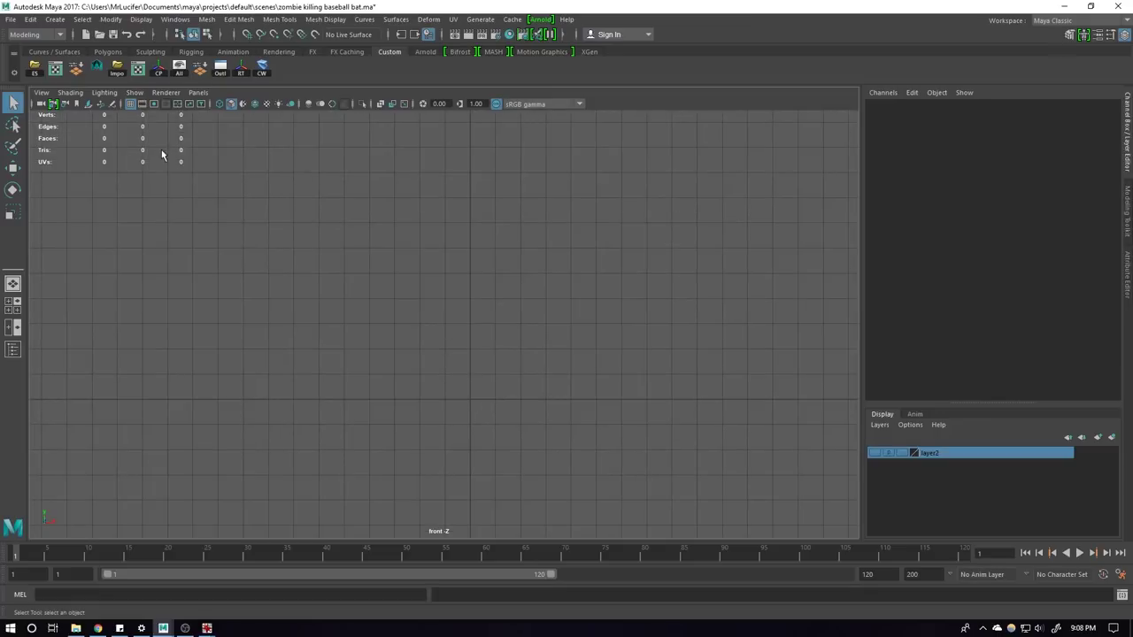
Step: Pick the EP Curve Tool from the Curves / Surfaces shelf
click(84, 52)
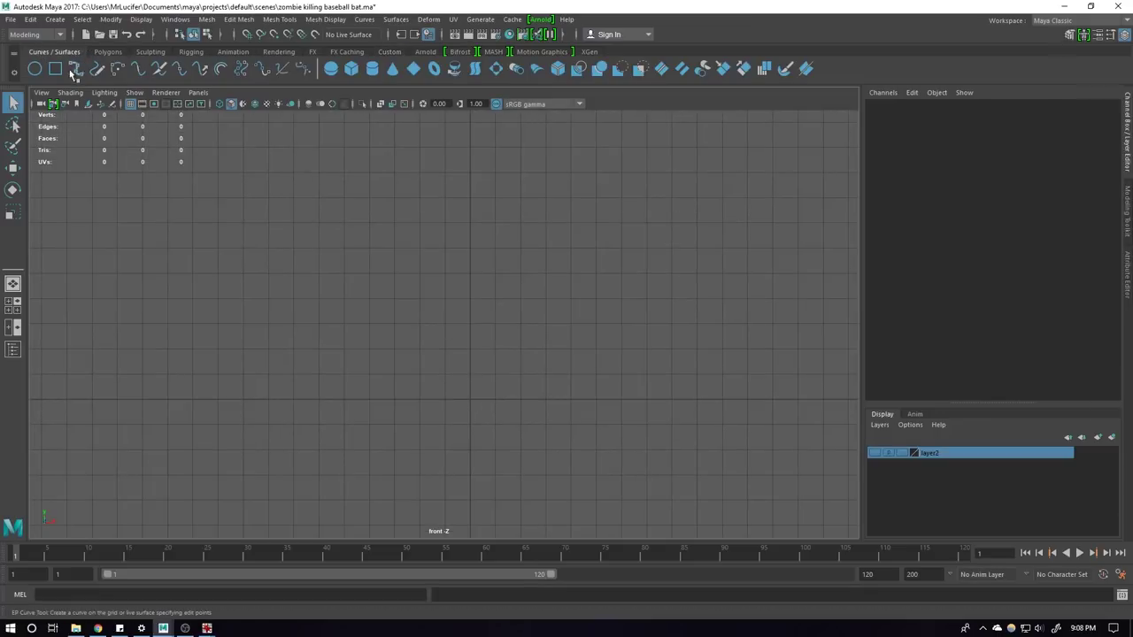
click(78, 70)
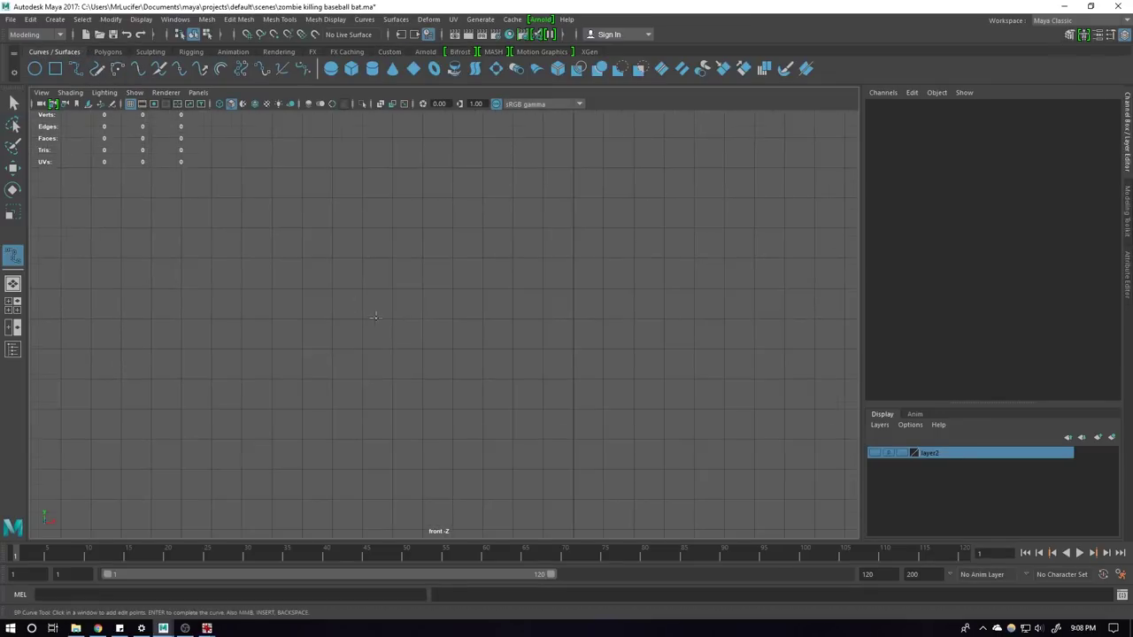
alt+middle_drag(589, 261, 600, 232)
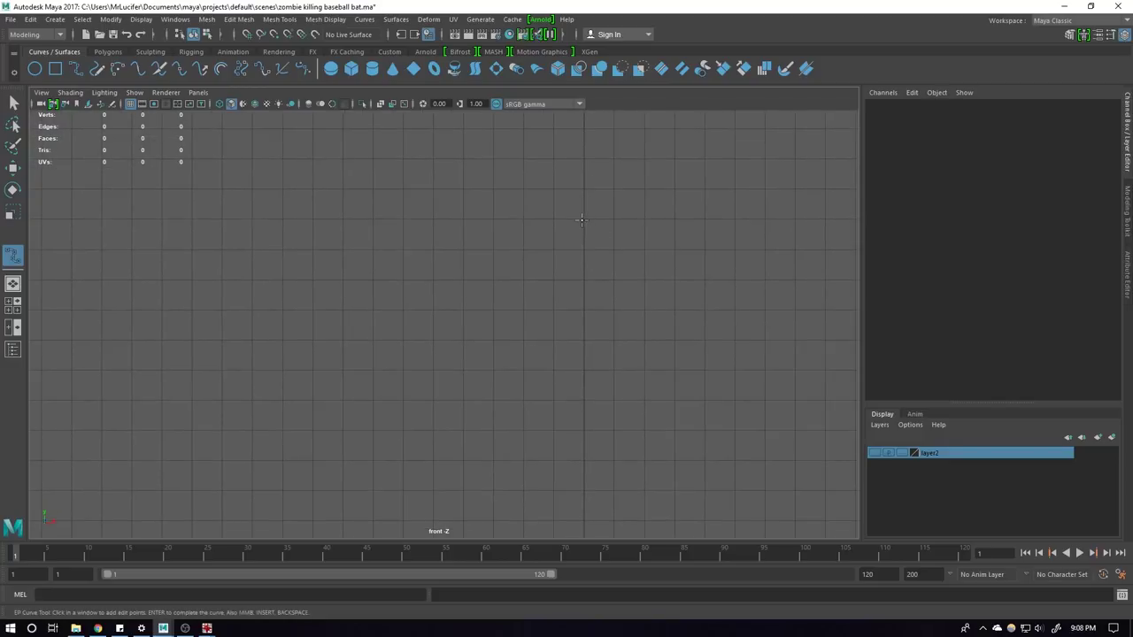
Step: Place EP points down the front view, tracing the bat profile to a small knob hook
click(581, 220)
mouse_move(543, 276)
alt+middle_down()
mouse_move(551, 265)
mouse_move(530, 283)
alt+middle_up()
click(531, 308)
click(530, 392)
click(534, 440)
click(525, 453)
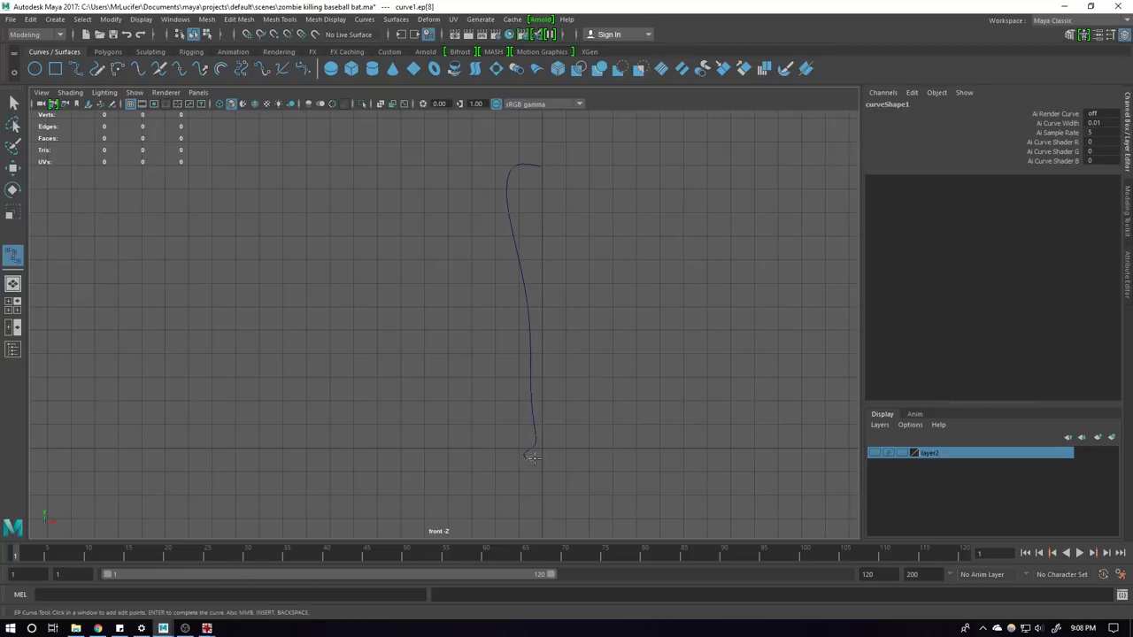
click(533, 462)
click(540, 468)
alt+middle_drag(588, 359, 580, 387)
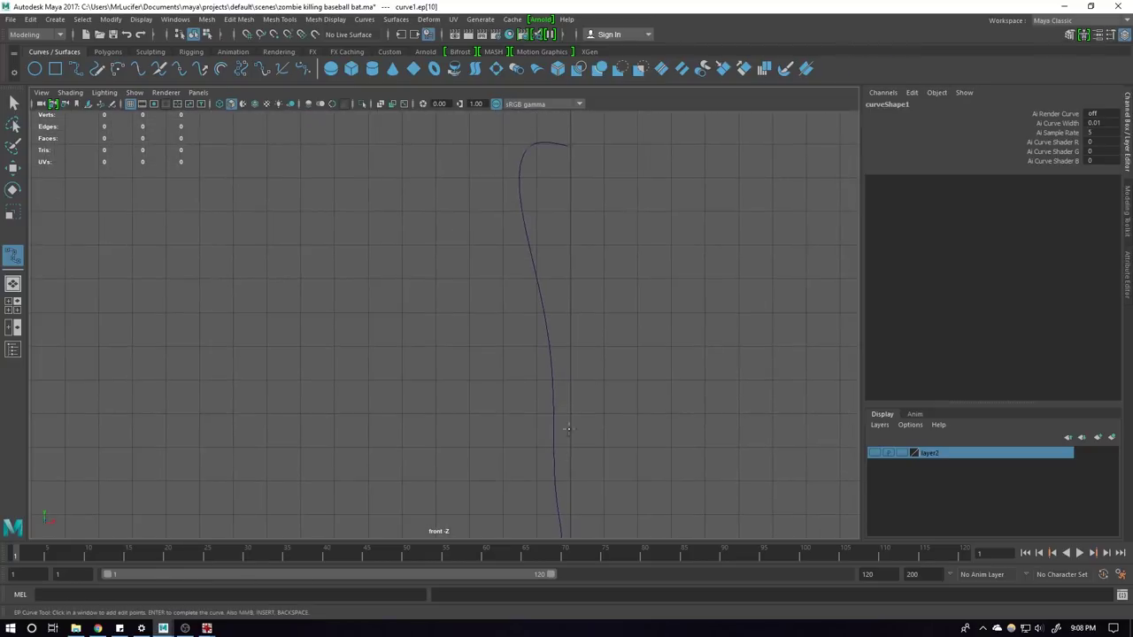
Step: Finish the profile curve, select it and show its control vertices
key(Return)
key(q)
click(580, 386)
drag(499, 302, 527, 343)
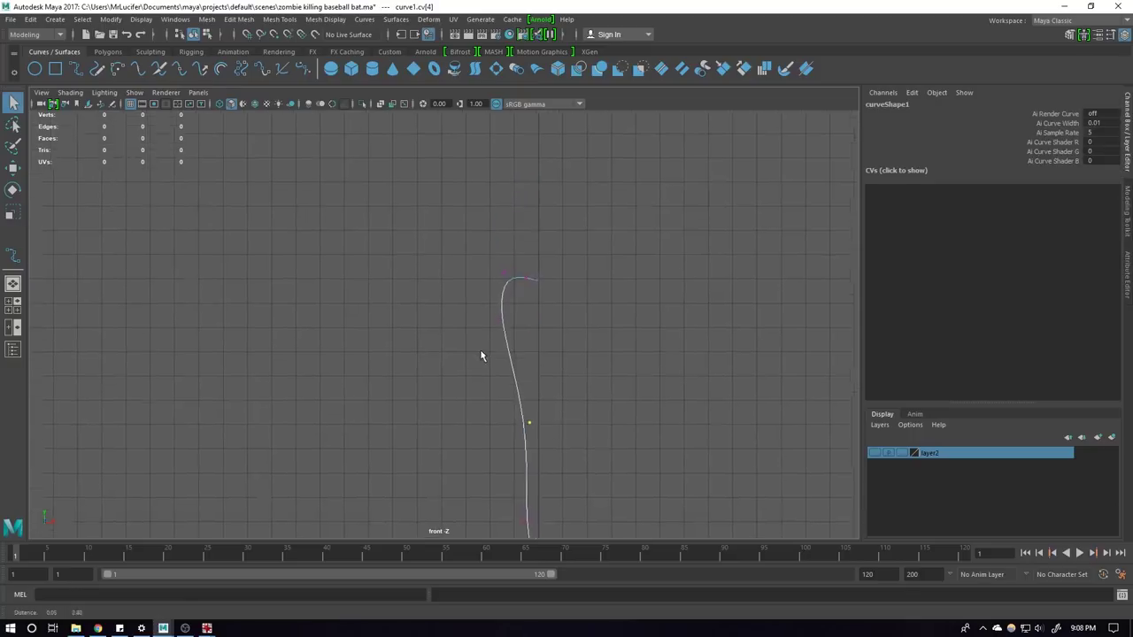
alt+middle_drag(527, 343, 484, 236)
key(F8)
Step: Move the upper CVs to straighten the profile's upper section
click(541, 246)
key(w)
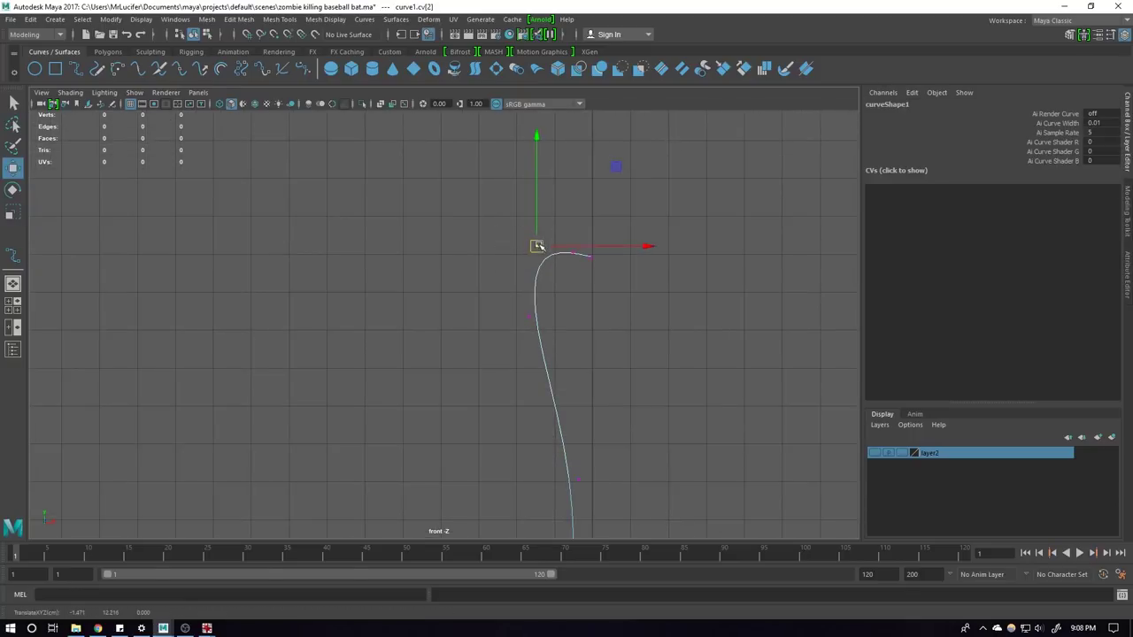
drag(542, 246, 555, 261)
mouse_move(512, 306)
mouse_down()
mouse_move(525, 322)
mouse_move(561, 324)
mouse_up()
alt+middle_drag(614, 404, 628, 301)
click(590, 374)
alt+middle_drag(606, 418, 590, 271)
drag(576, 385, 585, 302)
mouse_move(584, 387)
alt+middle_down()
mouse_move(607, 421)
mouse_move(543, 321)
alt+middle_up()
alt+right_drag(544, 321, 654, 399)
Step: Widen the knob hook by pushing its CVs outward
click(587, 402)
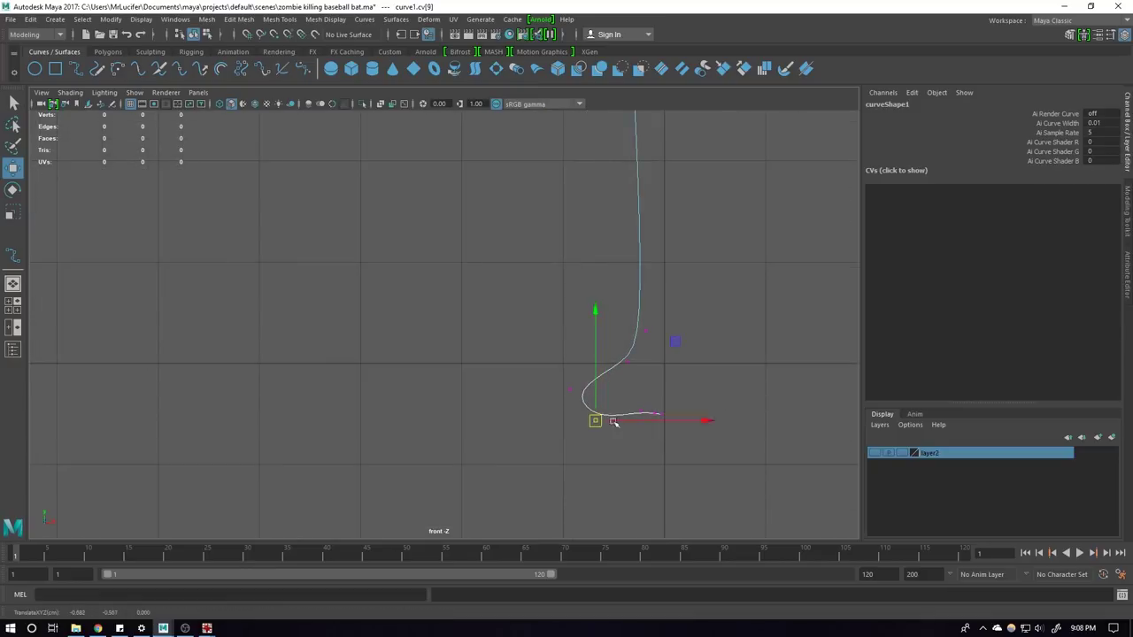
drag(594, 417, 645, 416)
click(569, 388)
mouse_move(571, 390)
mouse_down()
mouse_move(607, 398)
mouse_move(596, 401)
mouse_up()
click(599, 416)
click(607, 388)
click(628, 362)
drag(628, 362, 642, 378)
click(618, 410)
click(595, 404)
mouse_move(595, 404)
mouse_down()
mouse_move(595, 392)
mouse_move(671, 433)
mouse_move(654, 403)
mouse_up()
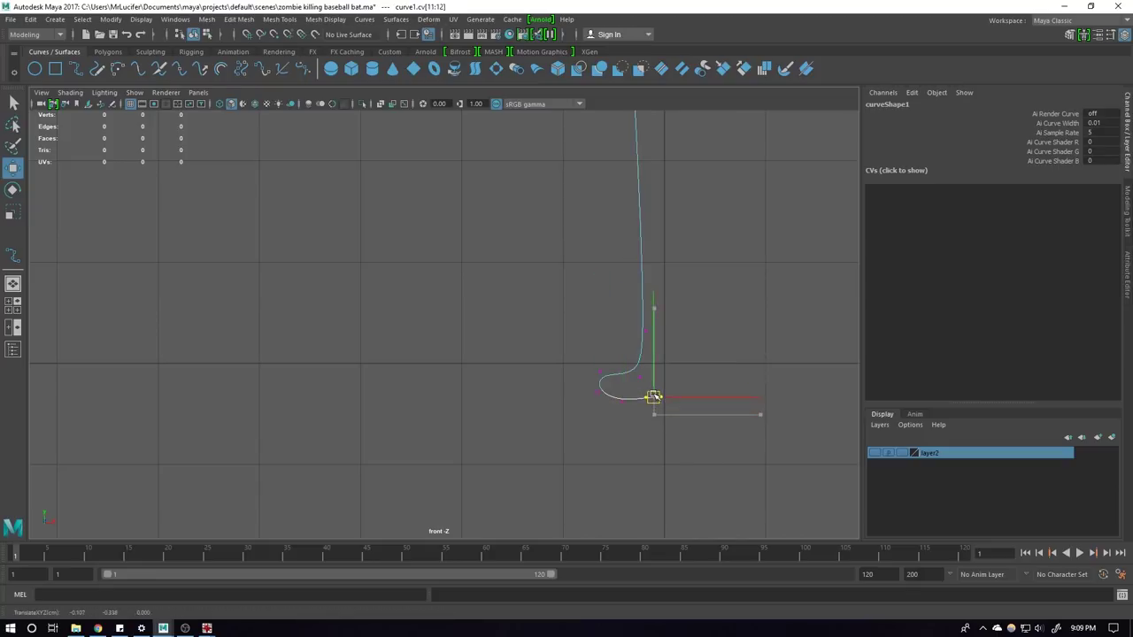
Step: Nudge the curve's end vertex at the knob into place
alt+middle_drag(656, 377, 755, 382)
mouse_move(755, 382)
alt+right_down()
mouse_move(640, 346)
mouse_move(726, 367)
alt+right_up()
drag(710, 398, 714, 405)
alt+right_drag(690, 409, 704, 411)
alt+middle_drag(727, 426, 708, 390)
alt+right_drag(708, 390, 699, 369)
drag(699, 369, 698, 363)
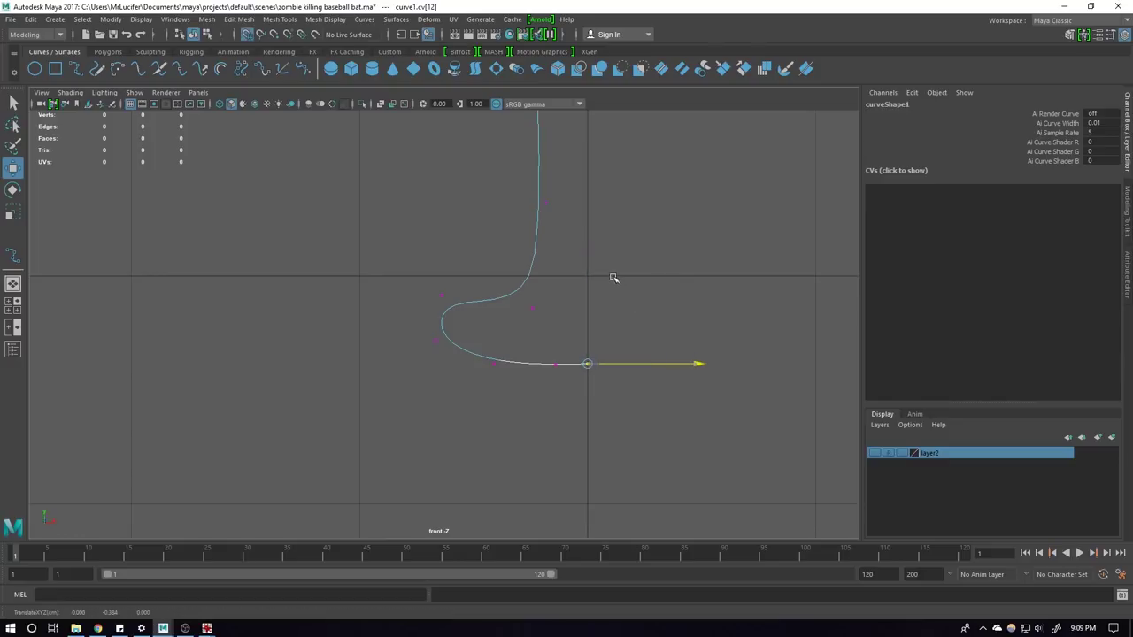
Step: Adjust the top-end CVs to round the top of the bat
mouse_move(615, 265)
alt+middle_down()
mouse_move(596, 339)
mouse_move(534, 262)
alt+middle_up()
alt+right_drag(533, 263, 537, 324)
alt+middle_drag(537, 324, 516, 248)
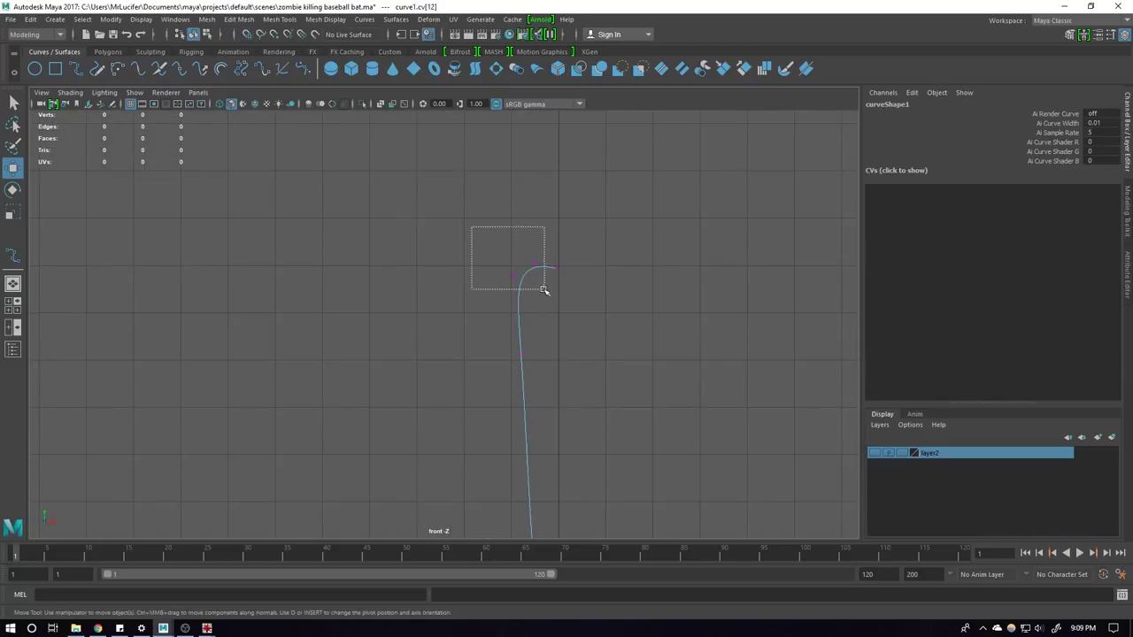
drag(543, 291, 544, 290)
alt+middle_drag(544, 290, 670, 265)
alt+right_drag(681, 252, 588, 156)
drag(588, 121, 589, 134)
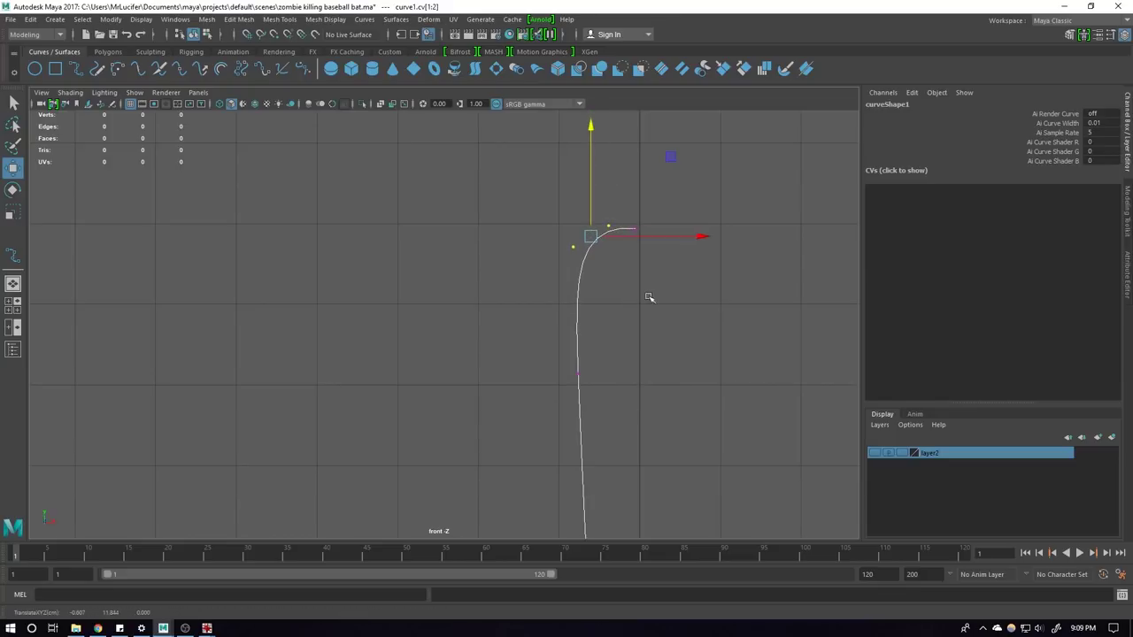
click(574, 246)
drag(575, 245, 589, 233)
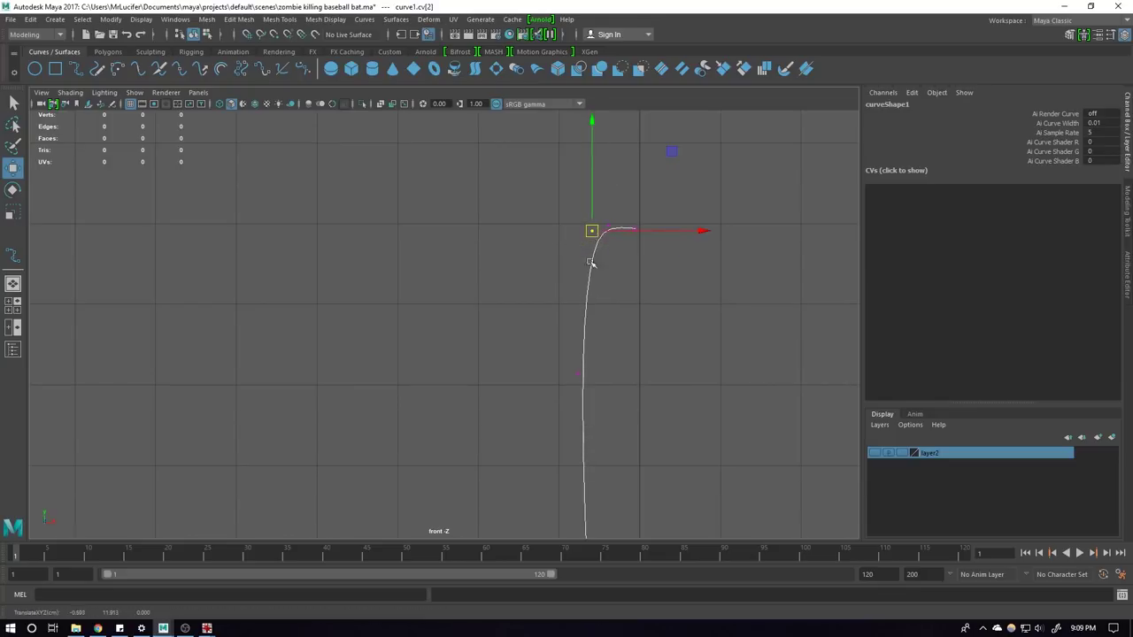
Step: Nudge the CVs below the top to smooth the taper
click(579, 379)
drag(579, 378, 594, 366)
key(Up)
alt+middle_drag(628, 328, 466, 407)
click(510, 400)
alt+middle_drag(538, 414, 544, 319)
click(537, 379)
alt+middle_drag(539, 382, 594, 309)
Step: Select the vertices around the knob and shift them slightly
scroll(597, 462, down, 2)
alt+middle_drag(628, 460, 425, 328)
drag(491, 341, 549, 388)
scroll(554, 381, up, 1)
scroll(557, 379, up, 1)
drag(567, 381, 540, 412)
alt+middle_drag(572, 382, 607, 386)
scroll(511, 354, down, 2)
Step: Slide the end vertices onto the centre axis and return to object mode
key(F8)
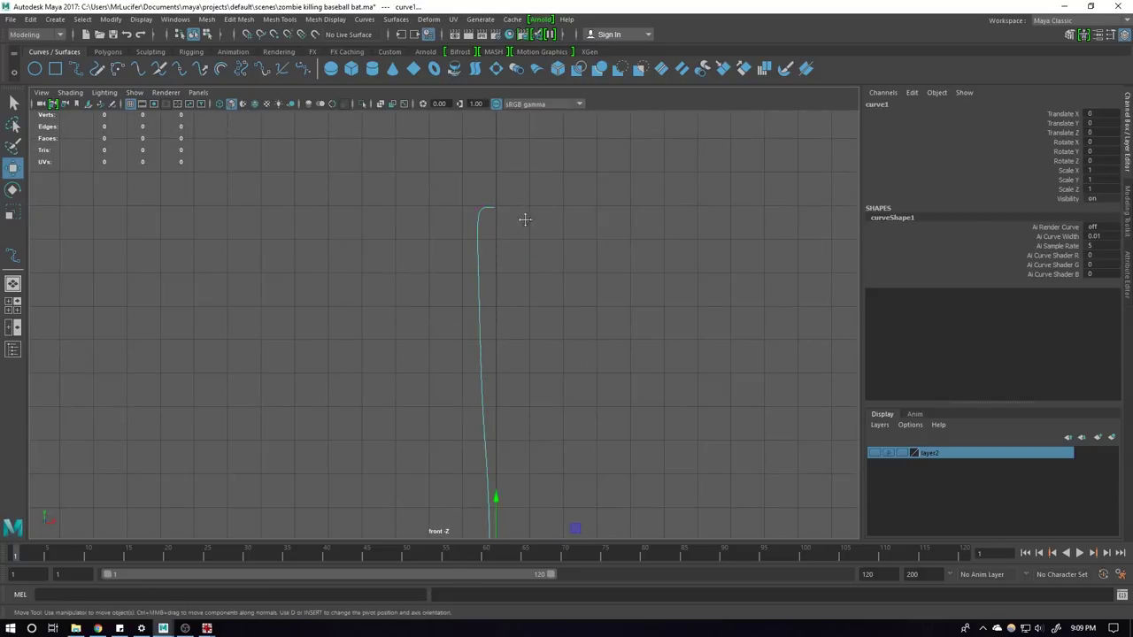
alt+middle_drag(521, 281, 554, 346)
scroll(554, 346, up, 2)
key(F8)
scroll(568, 360, up, 2)
drag(639, 351, 641, 352)
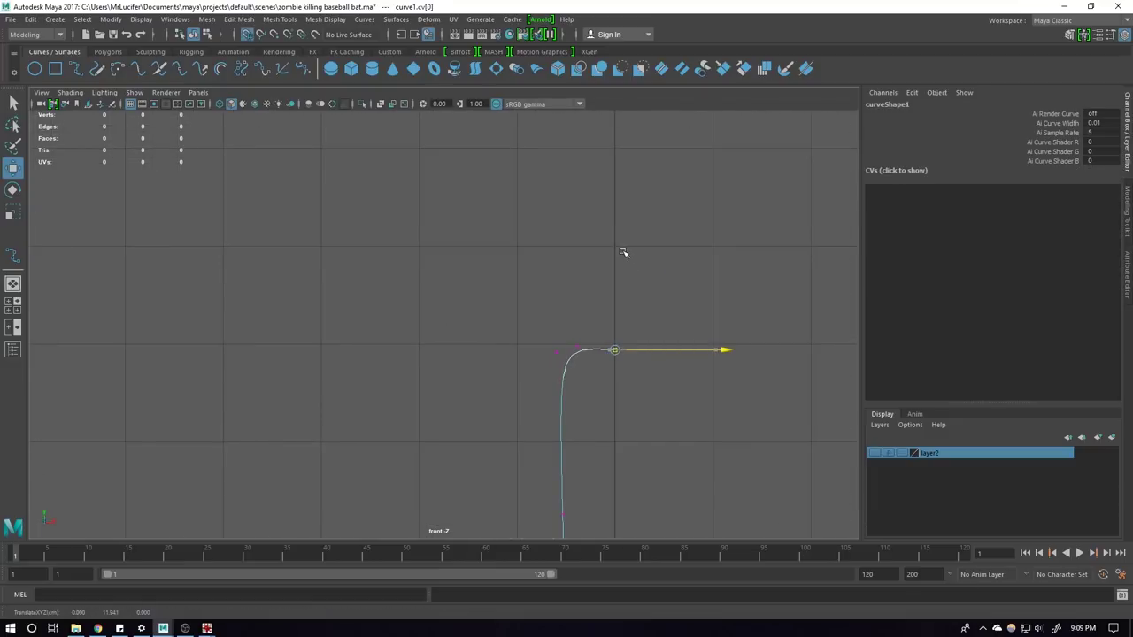
scroll(623, 252, down, 2)
alt+middle_drag(622, 245, 607, 326)
right_drag(607, 326, 266, 298)
click(509, 282)
drag(509, 282, 430, 265)
key(F8)
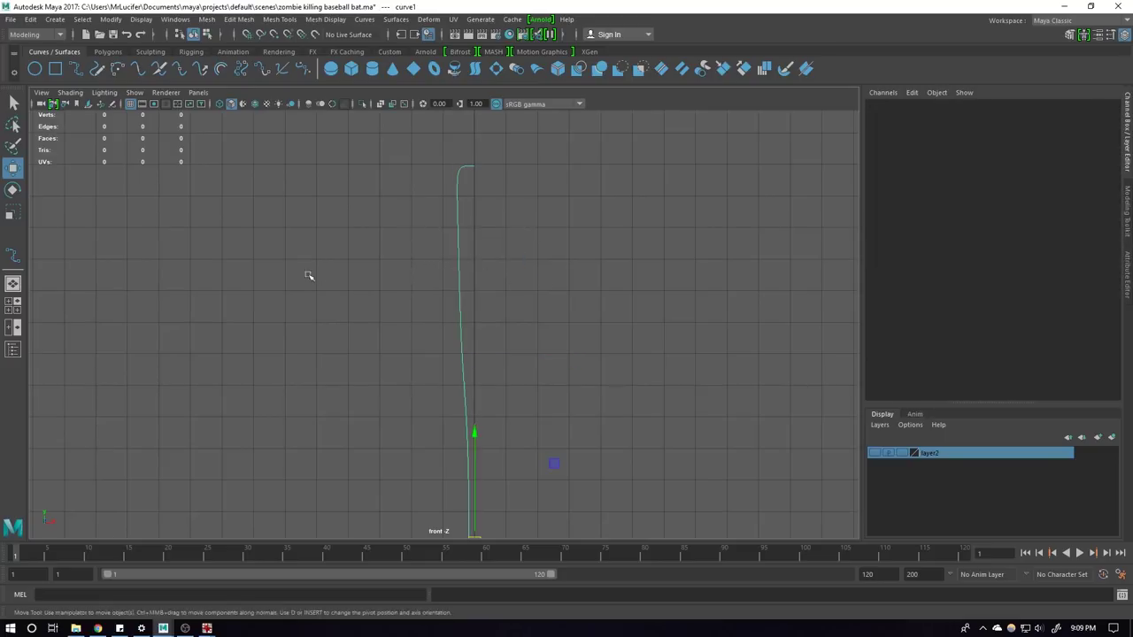
Step: Revolve the profile curve into a 3D bat surface
click(369, 20)
click(393, 20)
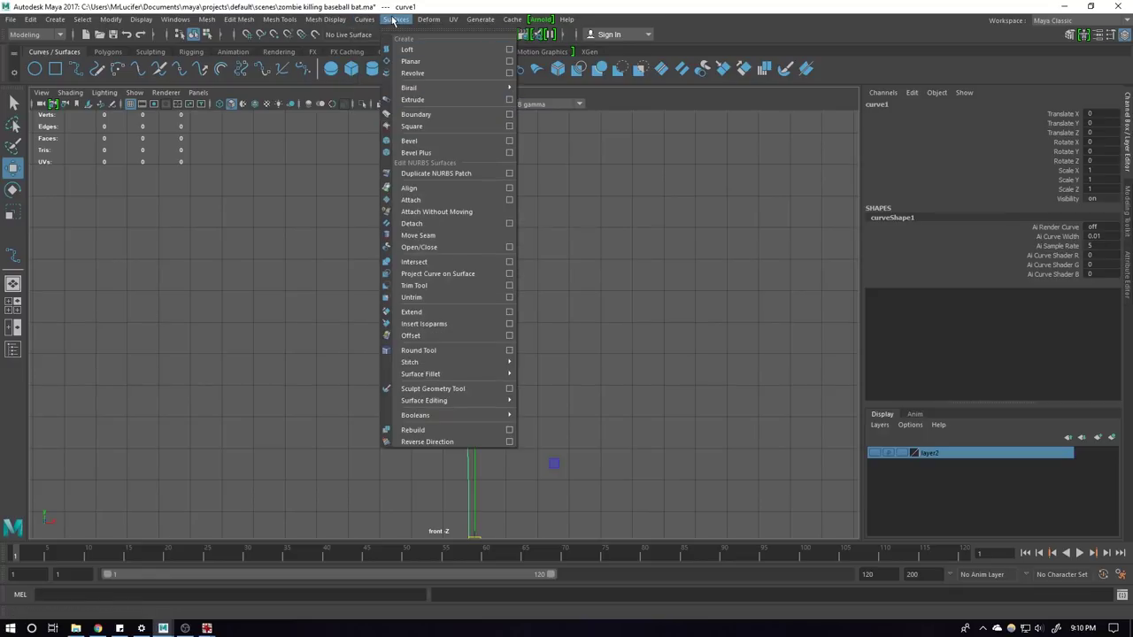
click(440, 74)
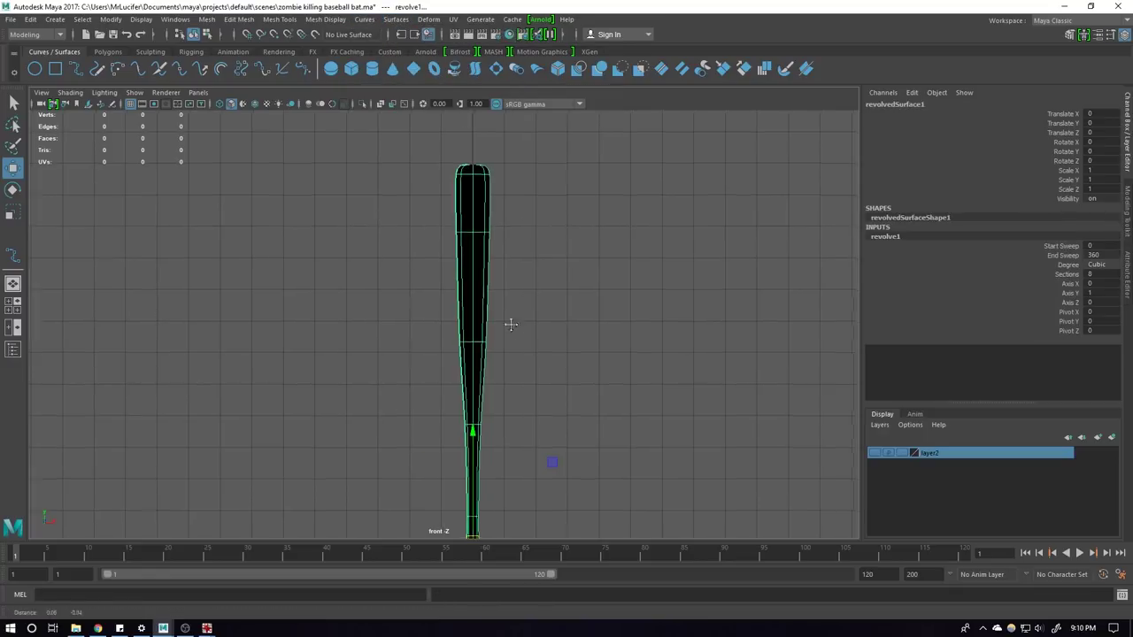
scroll(522, 328, down, 2)
Step: Orbit the bat in perspective, then return to a wireframe front view
key(space)
mouse_move(599, 230)
alt+mouse_down()
mouse_move(498, 326)
mouse_move(581, 291)
mouse_move(342, 248)
alt+mouse_up()
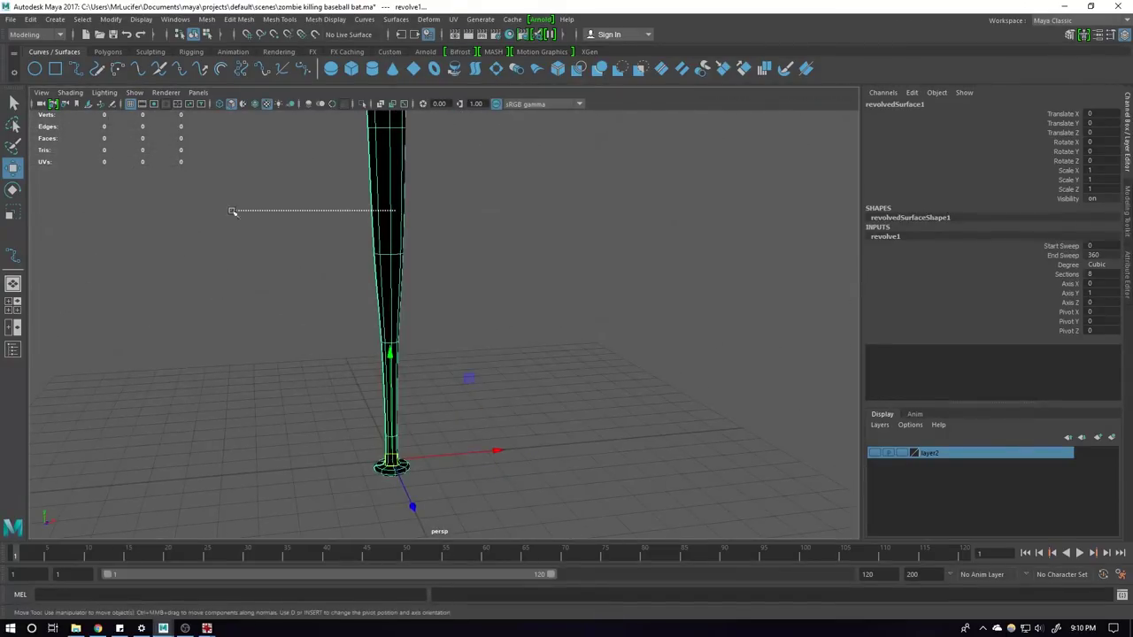
key(space)
key(space)
alt+middle_drag(316, 397, 507, 319)
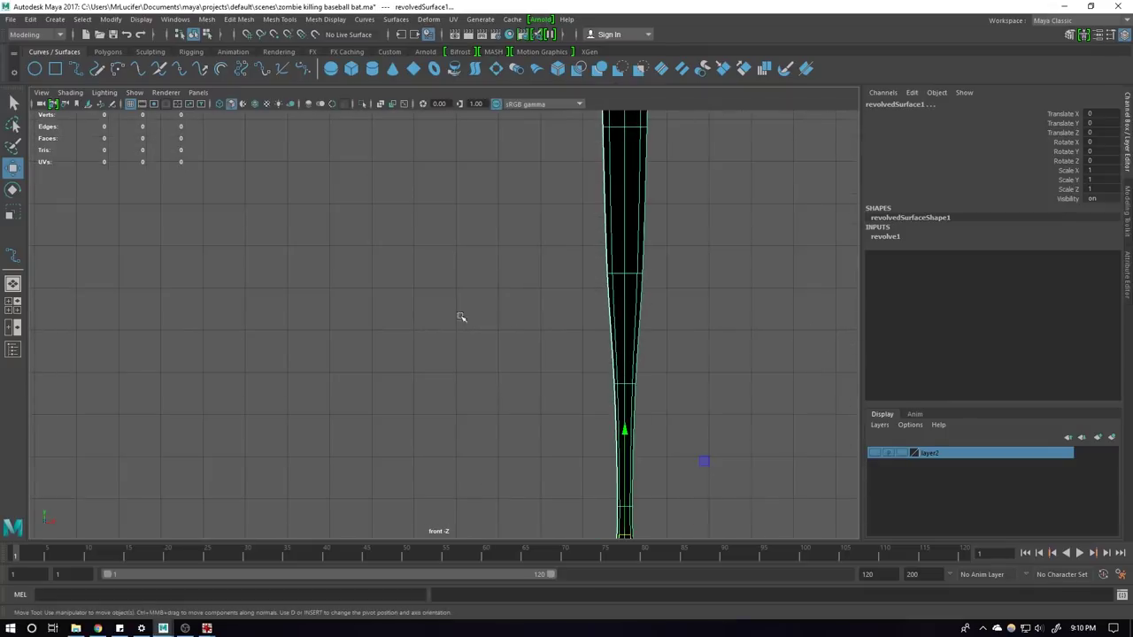
key(4)
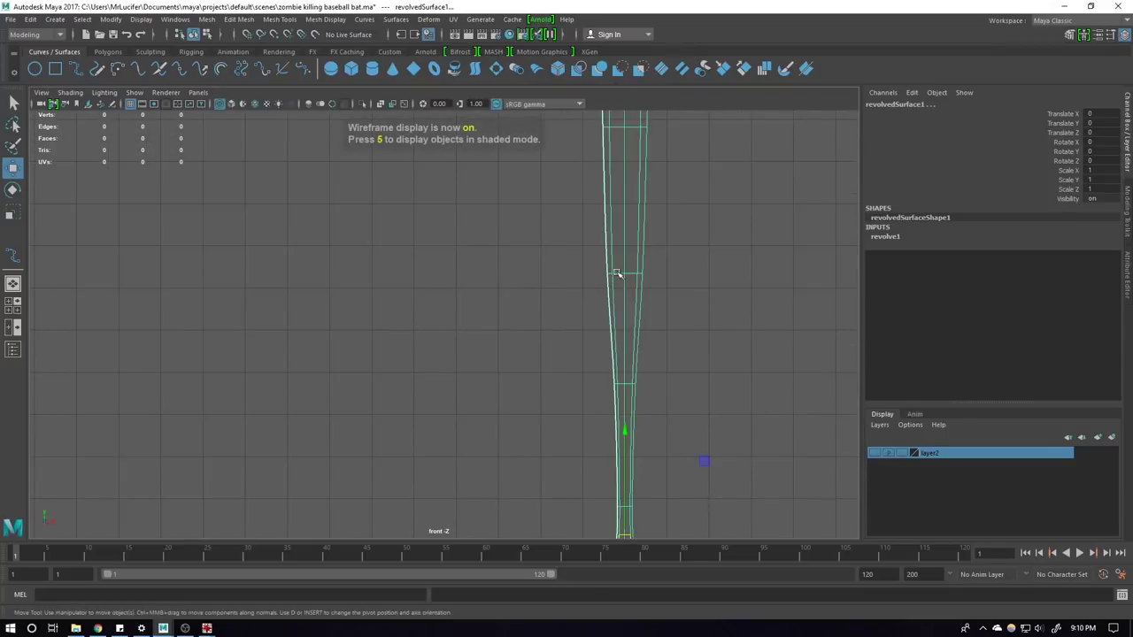
right_drag(589, 271, 463, 280)
Step: Select a mid-profile CV and move it to adjust the bat's taper
key(f)
drag(467, 210, 539, 265)
alt+middle_drag(539, 264, 543, 313)
mouse_move(533, 306)
mouse_down()
mouse_move(527, 322)
mouse_move(533, 295)
mouse_up()
Step: Straighten the profile by moving one CV right and raising another
key(space)
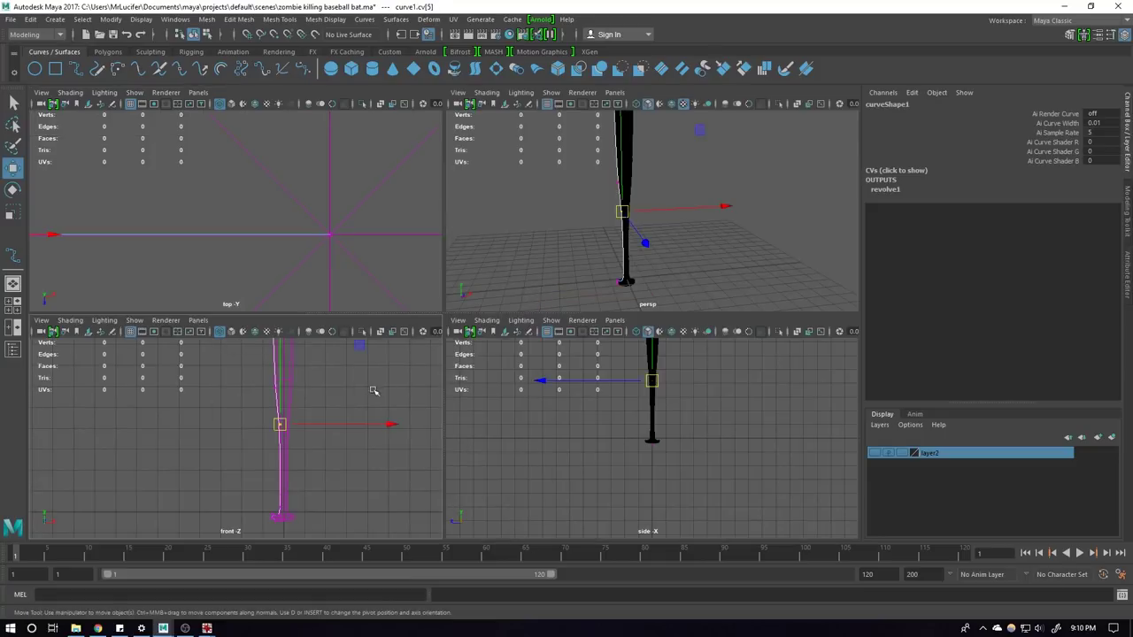
key(ctrl+space)
drag(806, 289, 815, 289)
alt+middle_drag(781, 213, 698, 225)
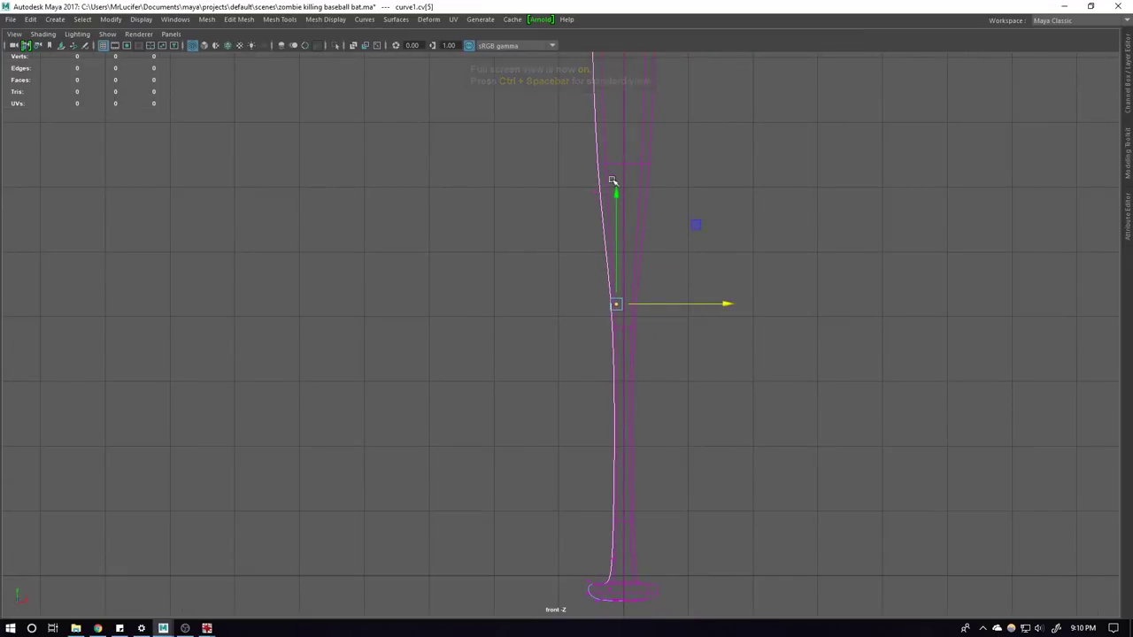
drag(616, 197, 616, 175)
alt+middle_drag(623, 258, 610, 194)
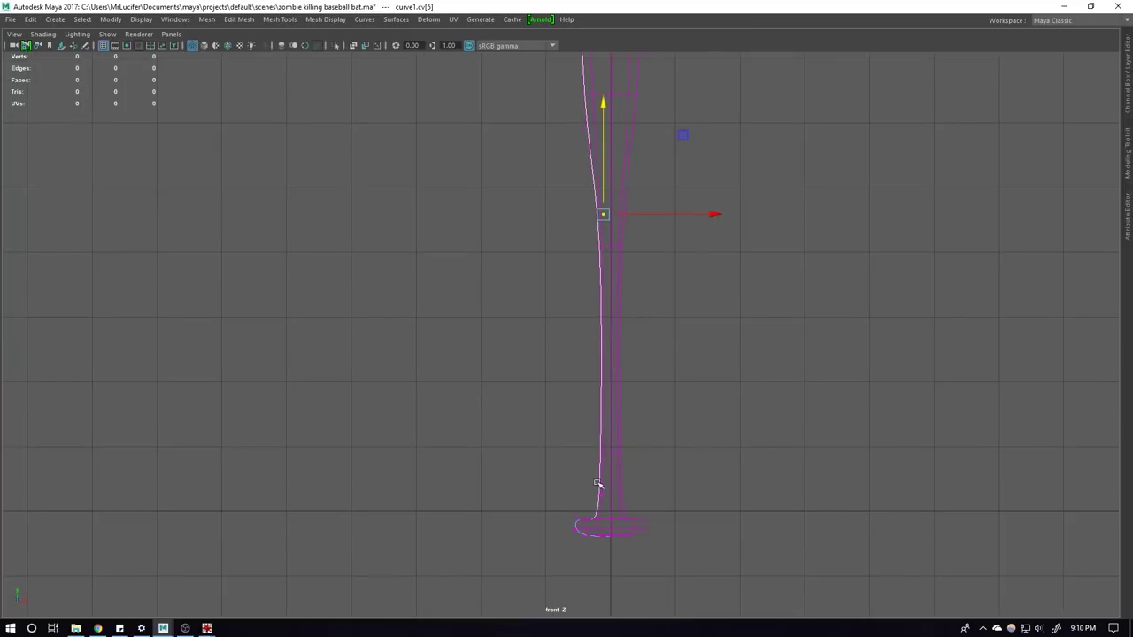
Step: Shift the knob CVs slightly to the right
drag(603, 560, 607, 556)
scroll(552, 425, up, 3)
alt+middle_drag(551, 425, 531, 445)
drag(569, 461, 571, 460)
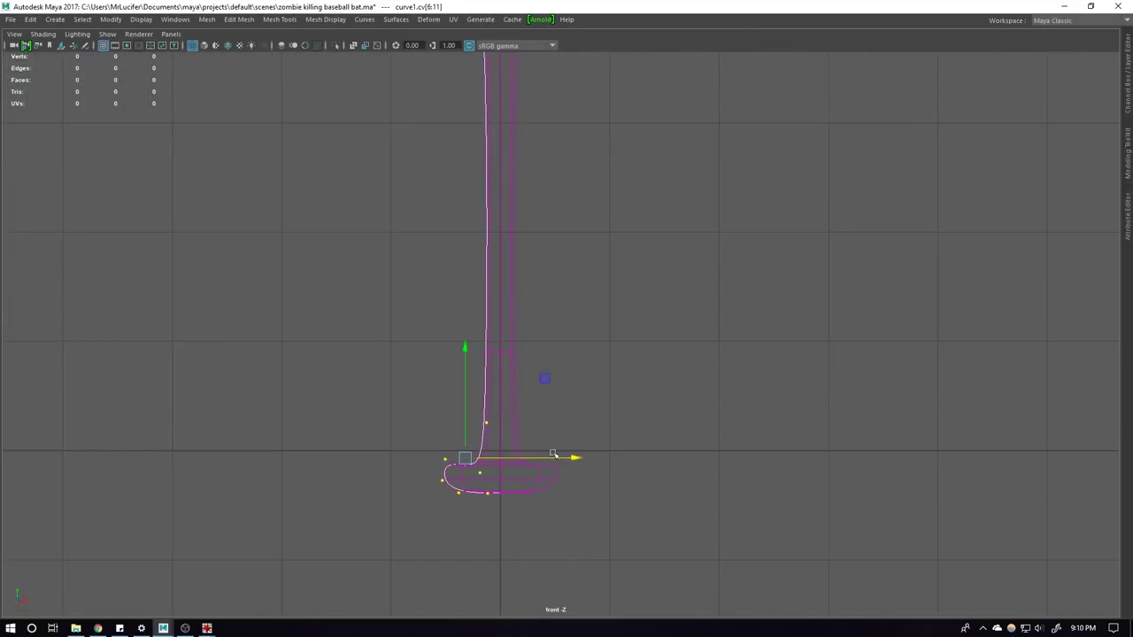
click(485, 422)
mouse_move(562, 318)
alt+right_down()
mouse_move(576, 448)
mouse_move(541, 336)
mouse_move(546, 367)
alt+right_up()
Step: Thin the handle by moving its CVs left and raising one slightly
drag(504, 203, 548, 237)
drag(643, 218, 639, 215)
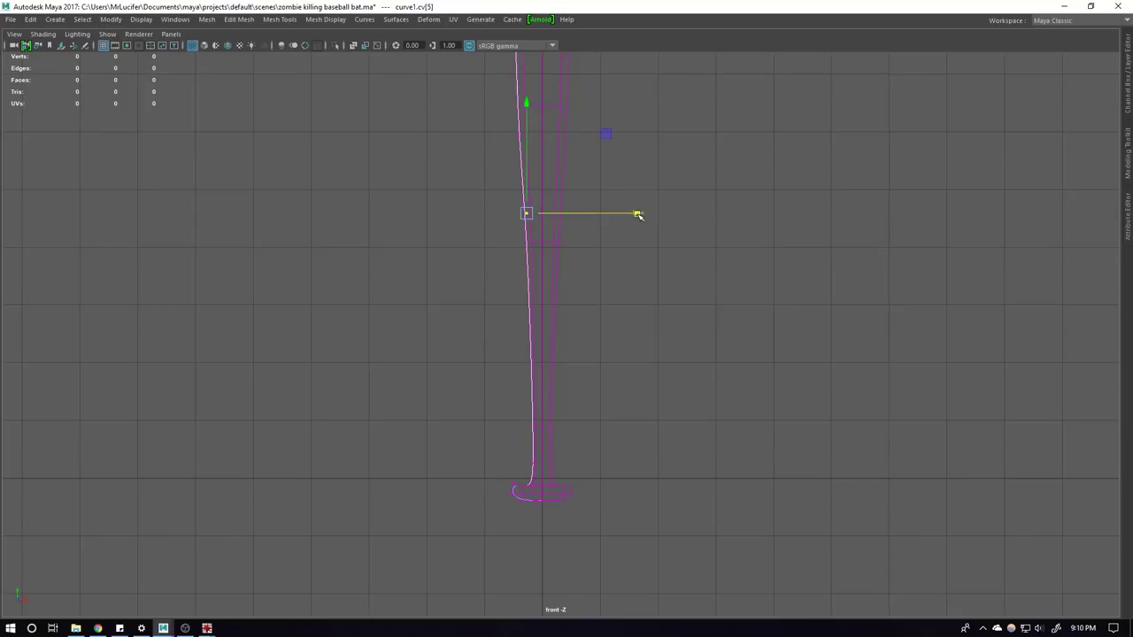
alt+middle_drag(619, 213, 584, 432)
drag(549, 363, 549, 363)
drag(538, 340, 536, 283)
alt+middle_drag(594, 432, 595, 303)
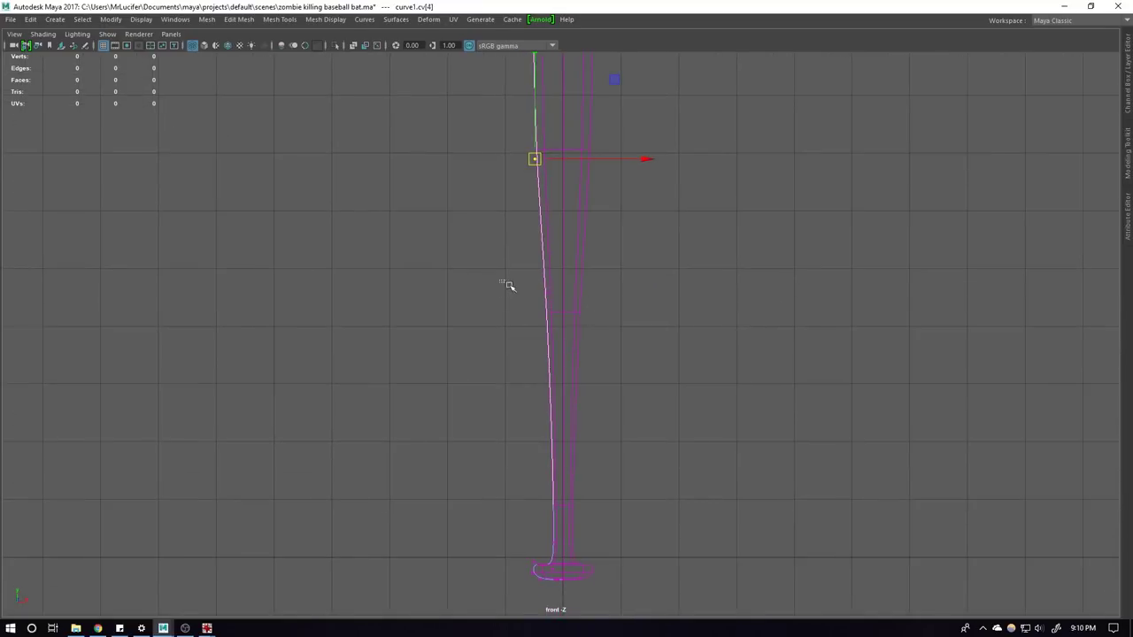
drag(532, 301, 559, 301)
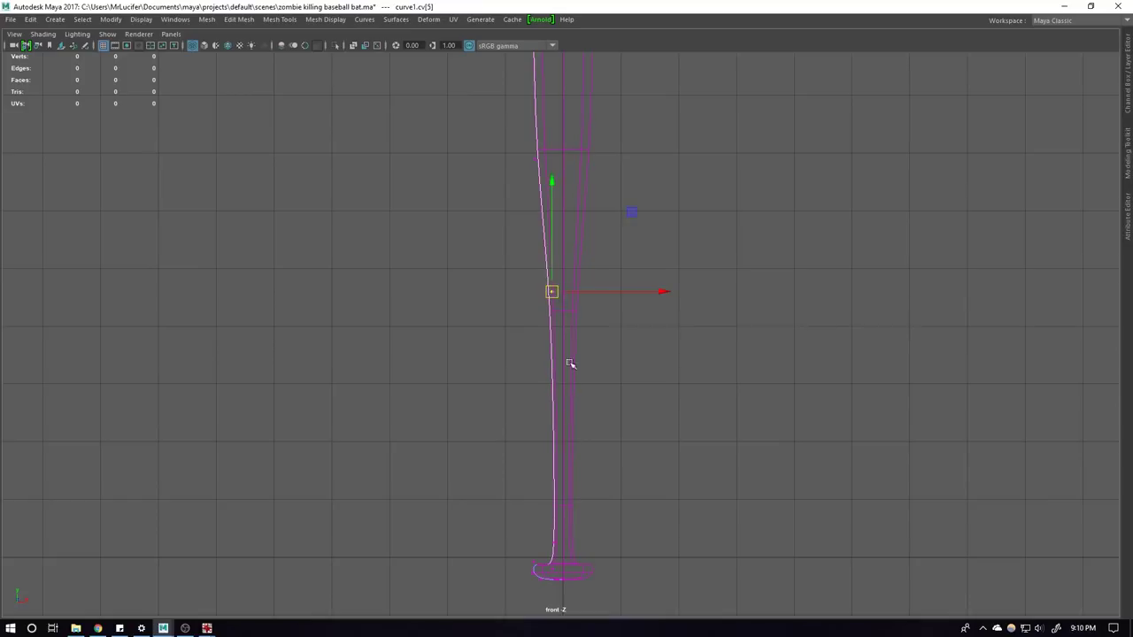
Step: Pull the bottom point to reshape the knob
scroll(526, 501, up, 3)
scroll(516, 357, up, 3)
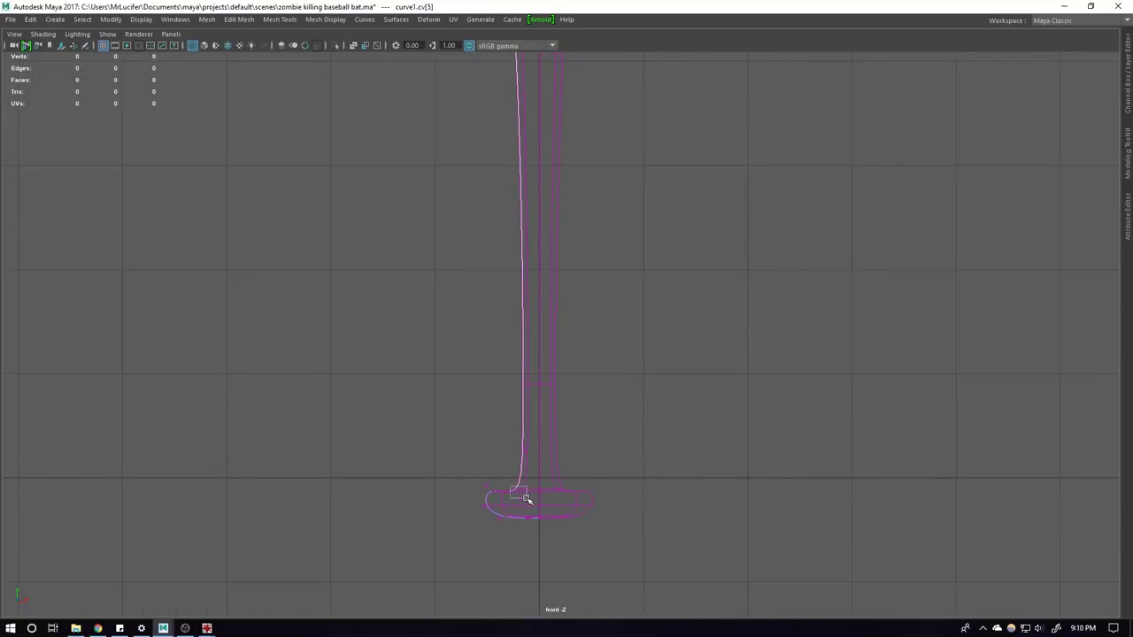
drag(519, 501, 517, 495)
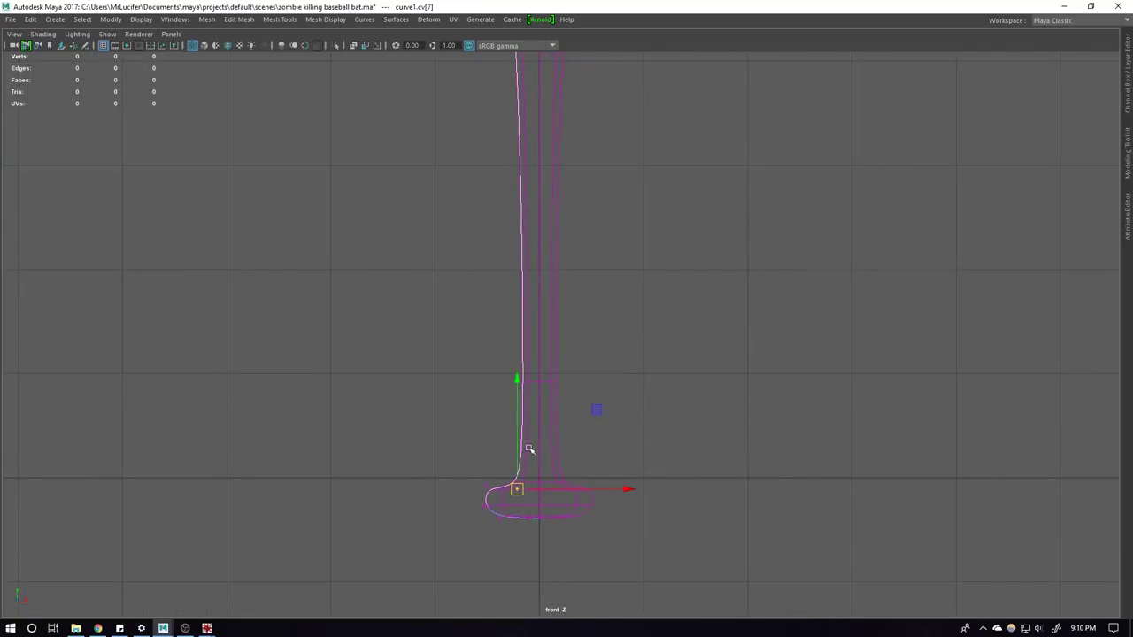
click(524, 452)
scroll(551, 406, down, 5)
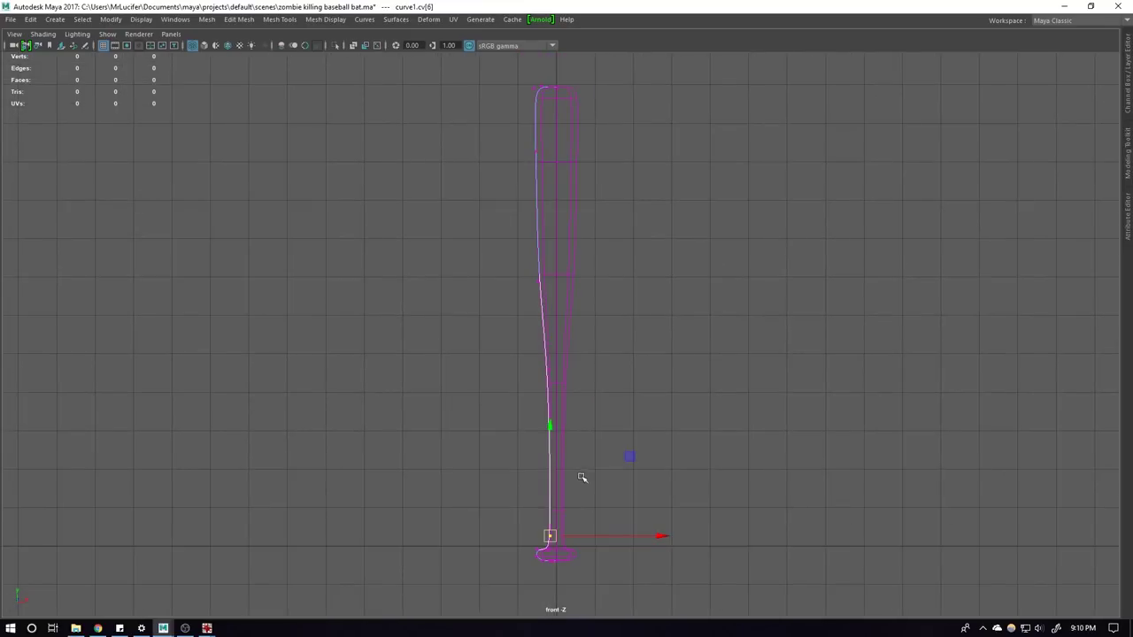
Step: Raise the top CVs on Y to lengthen the bat
drag(644, 196, 392, 69)
scroll(593, 356, up, 3)
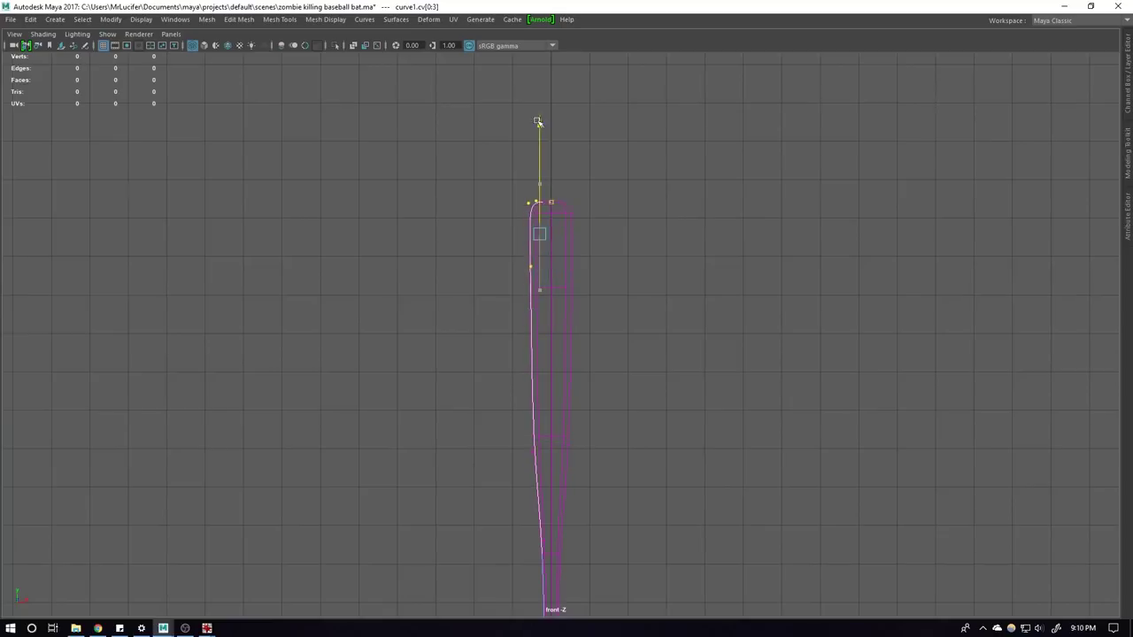
drag(548, 182, 548, 82)
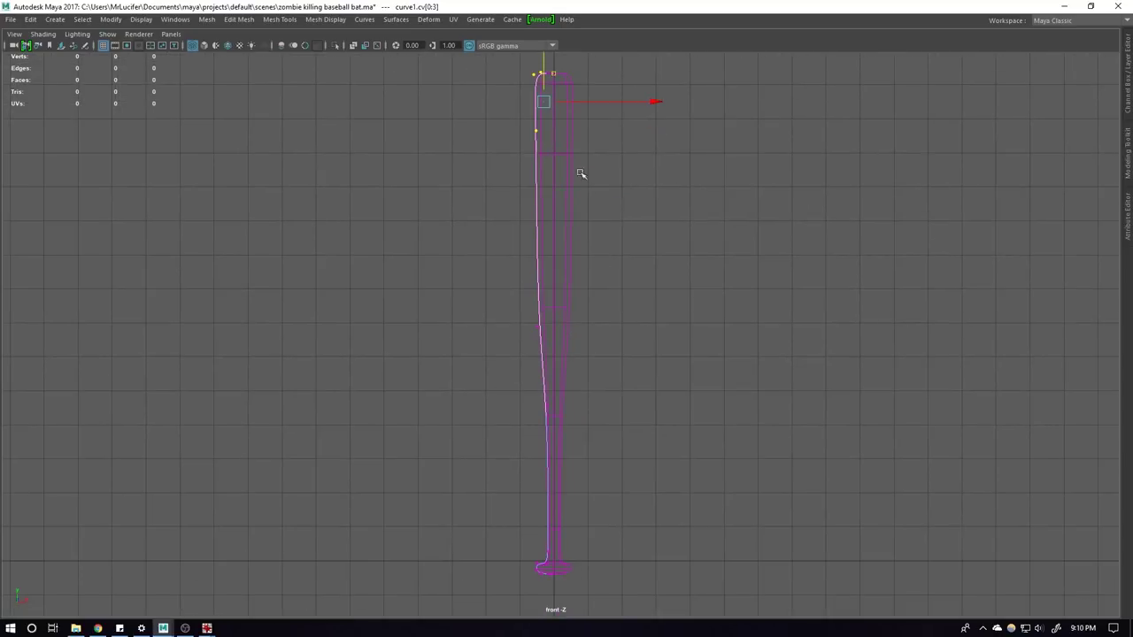
mouse_move(525, 316)
mouse_down()
mouse_move(537, 331)
mouse_move(538, 309)
mouse_up()
Step: Frame the whole bat, then bring up the barbed-wire bat reference photo
mouse_move(597, 354)
alt+middle_down()
mouse_move(597, 416)
mouse_move(593, 313)
mouse_move(594, 392)
alt+middle_up()
alt+middle_drag(588, 319, 592, 336)
alt+drag(536, 150, 554, 197)
alt+right_drag(553, 197, 551, 235)
mouse_move(500, 164)
mouse_down()
mouse_move(582, 232)
mouse_move(539, 202)
mouse_up()
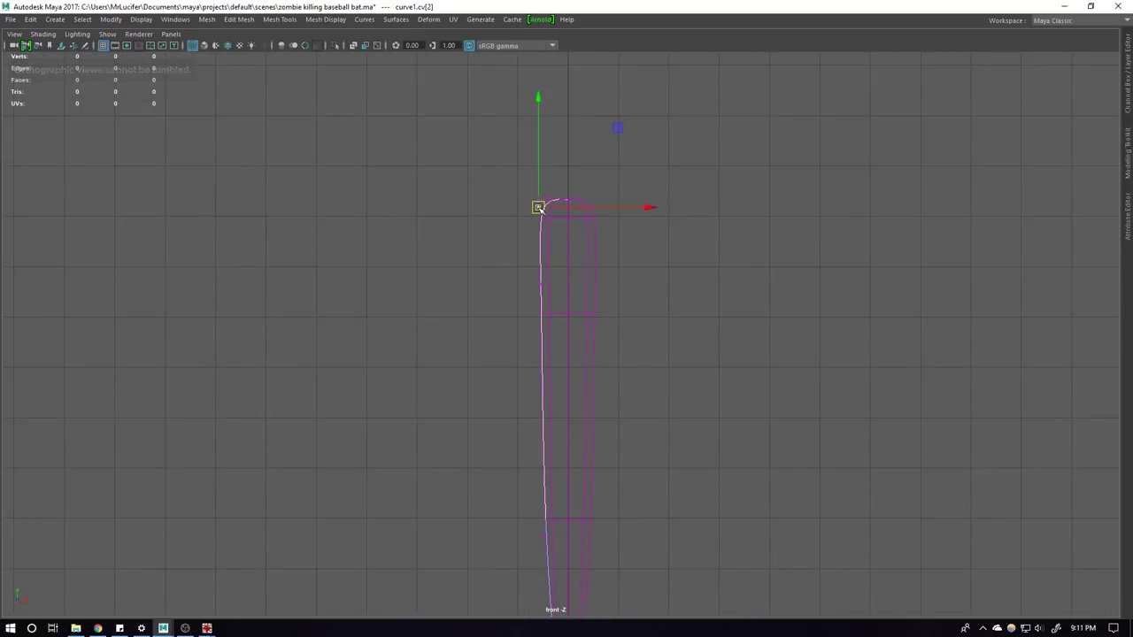
alt+middle_drag(538, 208, 592, 324)
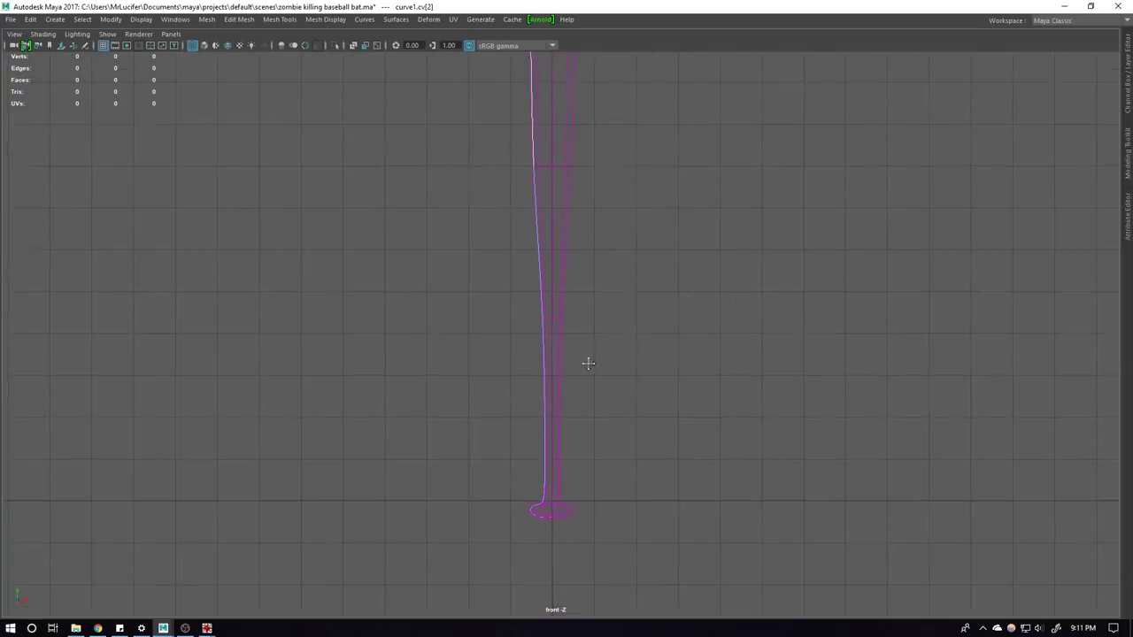
alt+middle_drag(587, 386, 617, 439)
alt+middle_drag(615, 486, 617, 418)
key(alt+Tab)
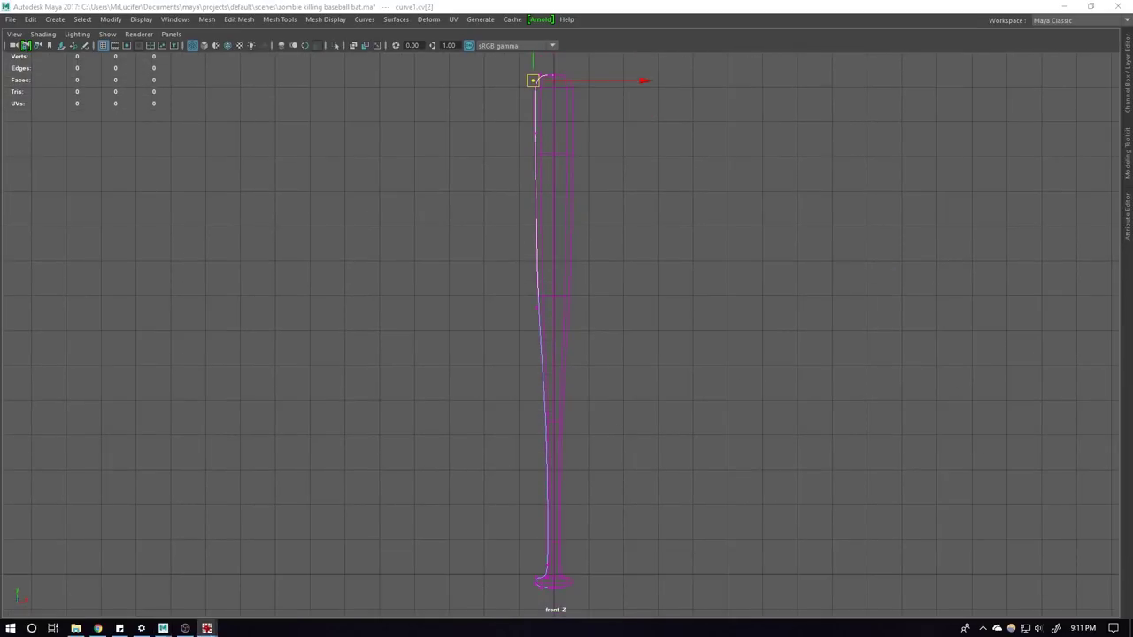
drag(590, 270, 148, 135)
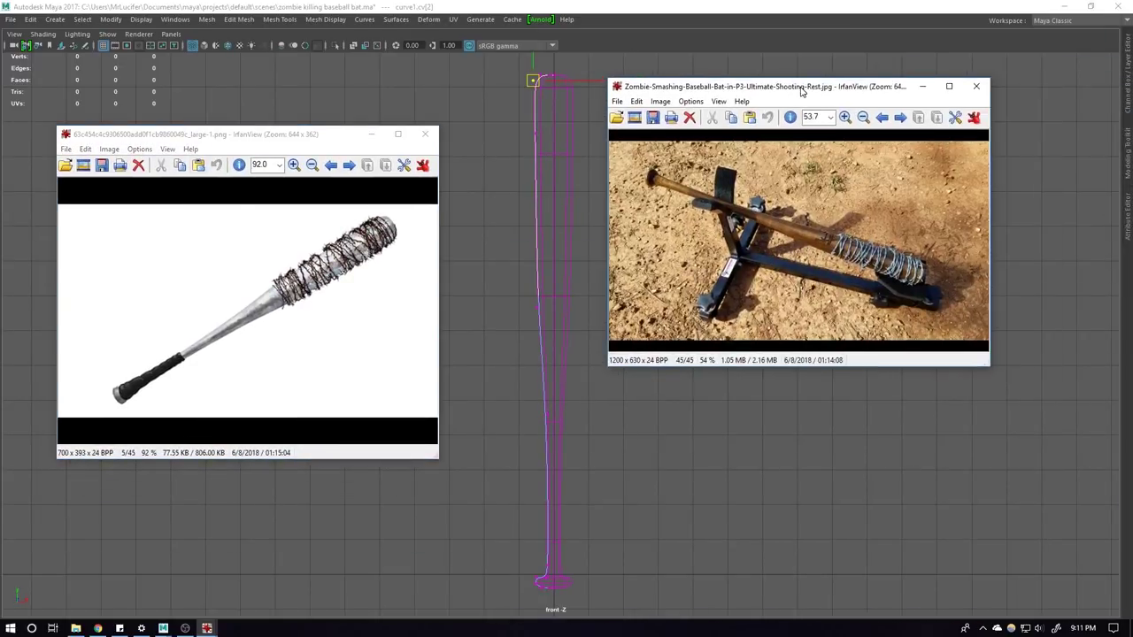
Step: Close the extra reference photo and rotate the wired-bat photo upright, enlarged on the right
click(275, 152)
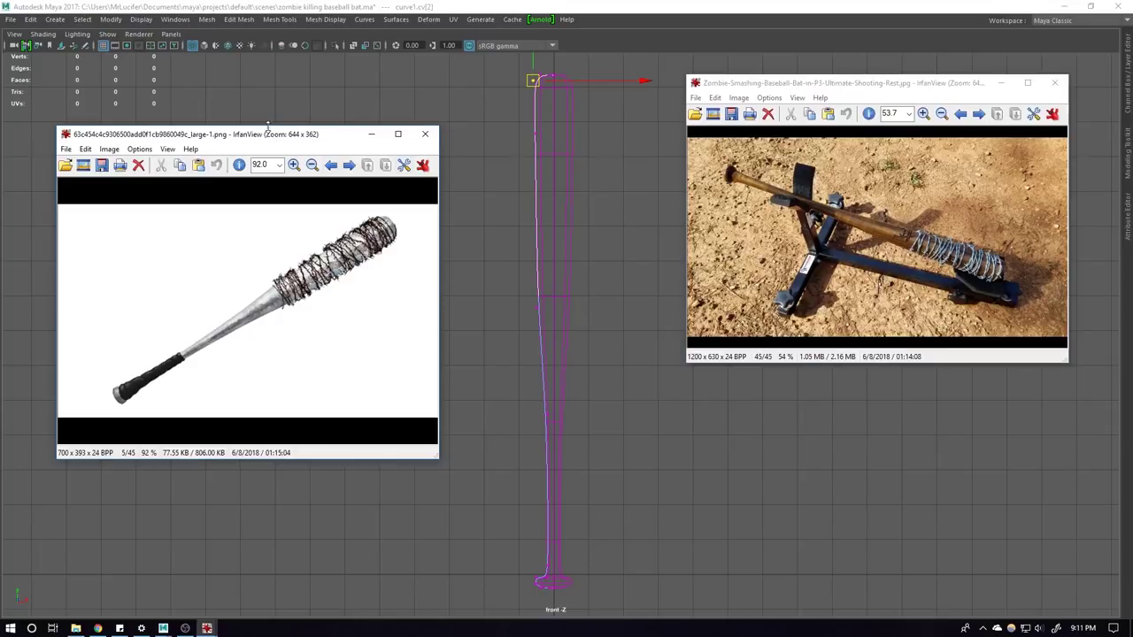
mouse_move(268, 125)
mouse_down()
mouse_move(267, 177)
mouse_move(1132, 252)
mouse_up()
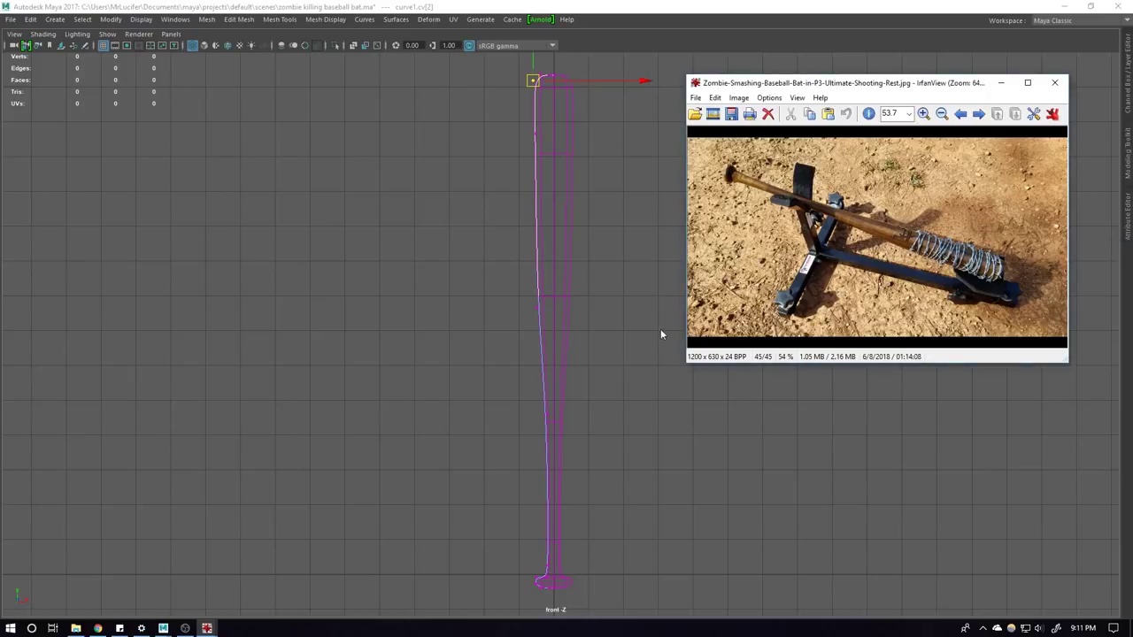
click(812, 252)
key(r)
key(r)
key(r)
drag(888, 364, 885, 510)
Step: Recentre the bat curve in the front view and nudge a mid-curve point slightly outward
alt+middle_drag(587, 290, 527, 283)
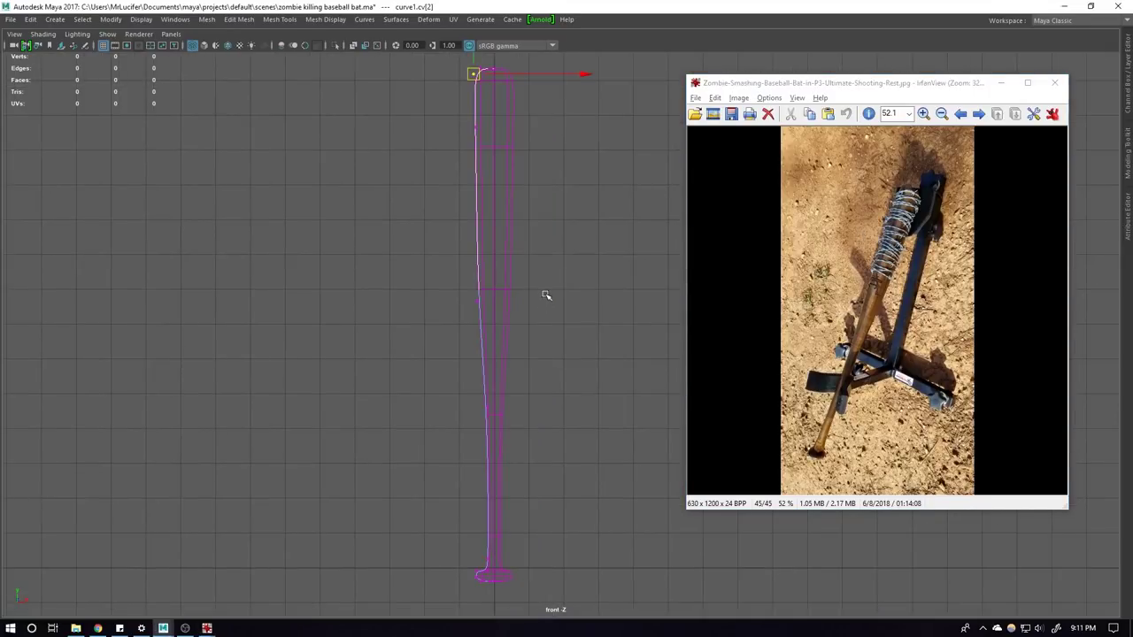
mouse_move(544, 231)
alt+middle_down()
mouse_move(543, 261)
mouse_move(571, 258)
alt+middle_up()
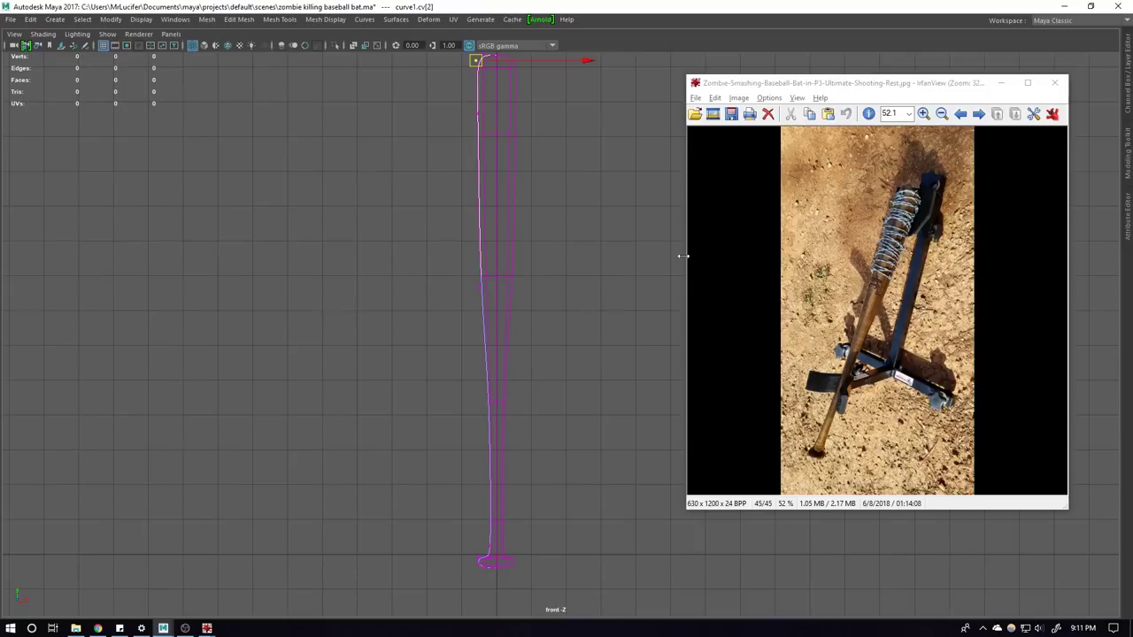
click(771, 99)
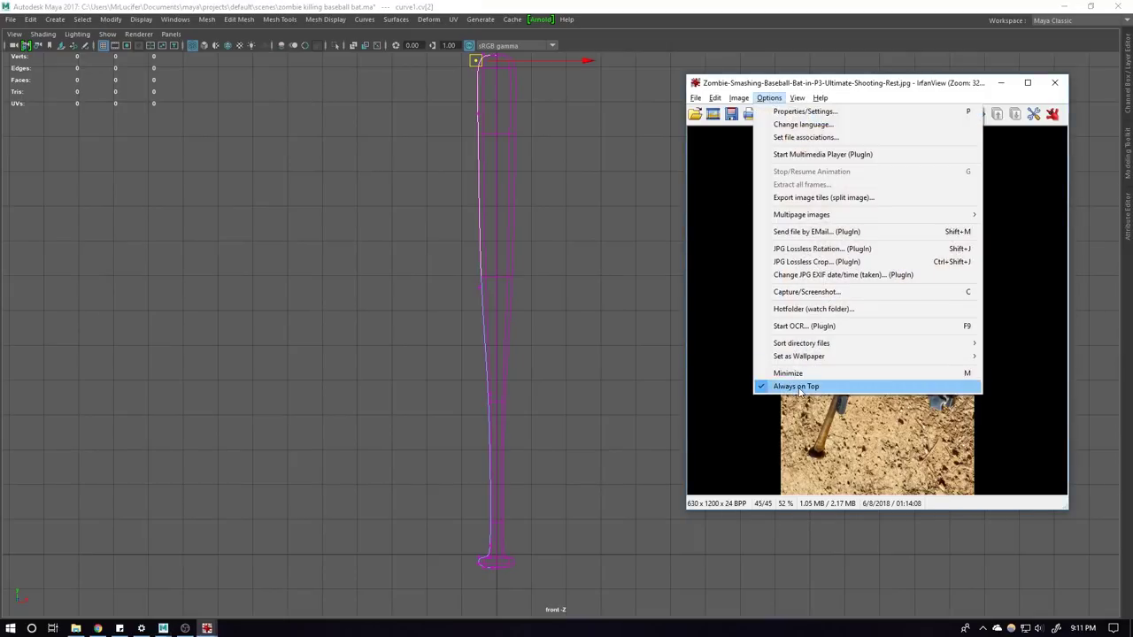
alt+middle_drag(499, 356, 641, 340)
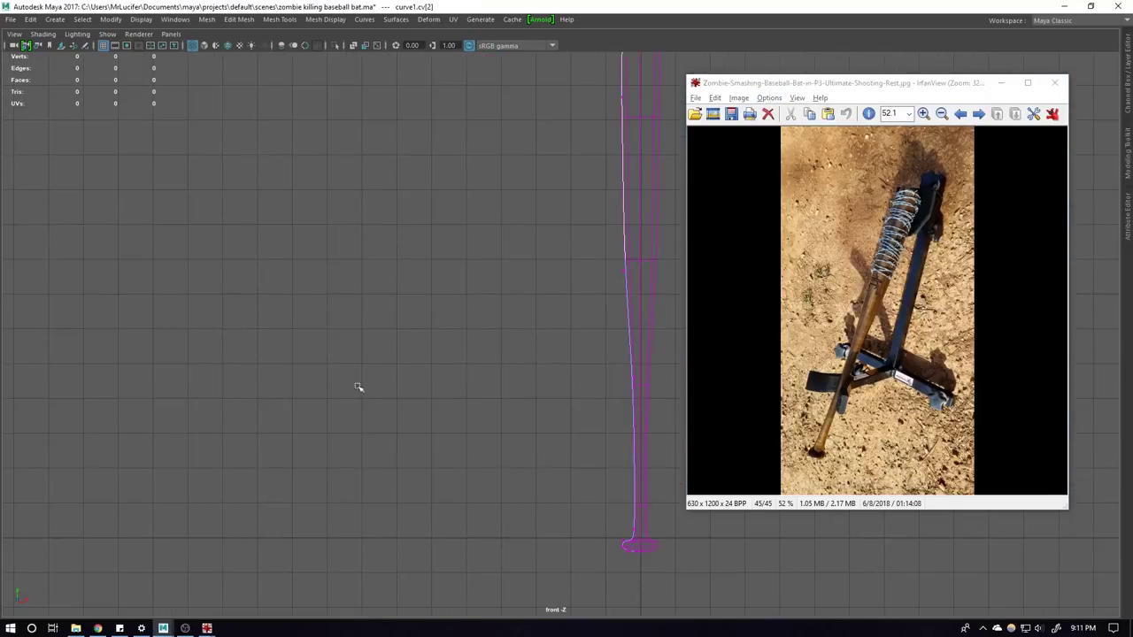
alt+middle_drag(346, 387, 247, 369)
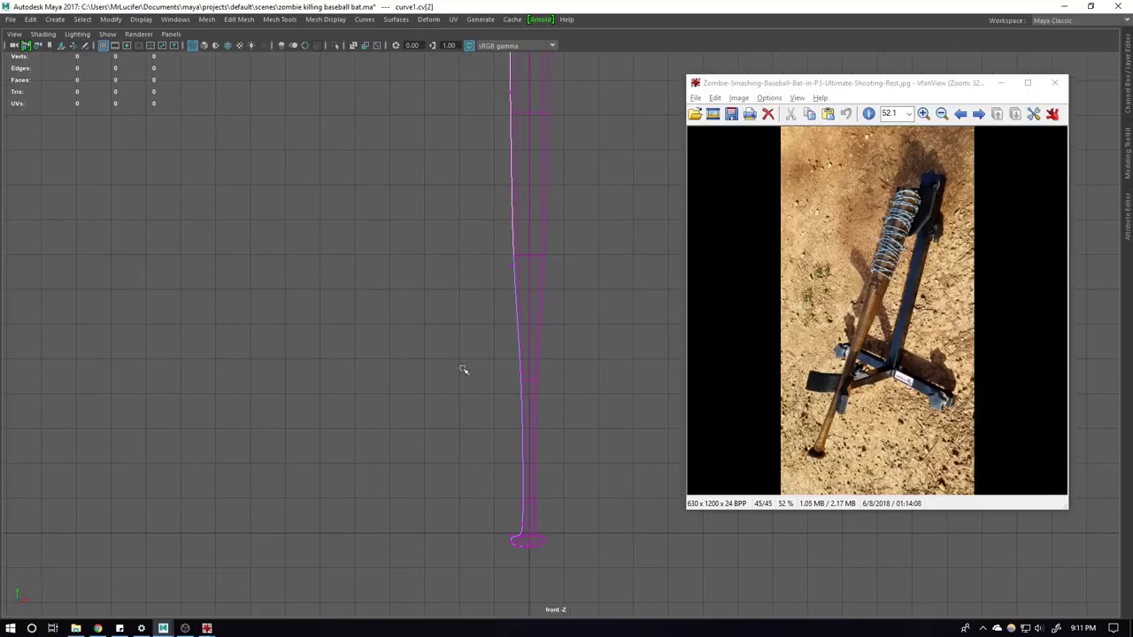
alt+middle_drag(470, 369, 478, 457)
drag(400, 323, 520, 409)
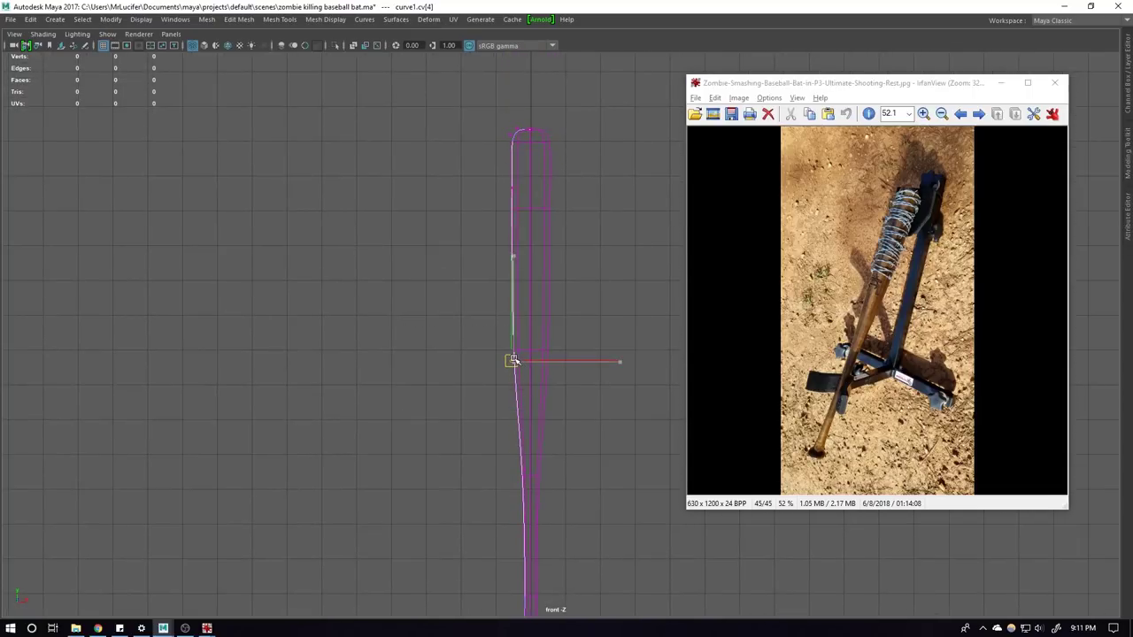
mouse_move(516, 486)
alt+middle_down()
mouse_move(516, 382)
mouse_move(553, 569)
alt+middle_up()
mouse_move(574, 500)
alt+middle_down()
mouse_move(569, 337)
mouse_move(558, 351)
alt+middle_up()
drag(555, 291, 561, 288)
Step: Move the knob CVs to reshape the bat's bottom into a rounder, flared end
mouse_move(561, 288)
alt+middle_down()
mouse_move(548, 384)
mouse_move(548, 276)
alt+middle_up()
alt+middle_drag(548, 389, 550, 320)
scroll(468, 392, up, 3)
scroll(418, 375, up, 3)
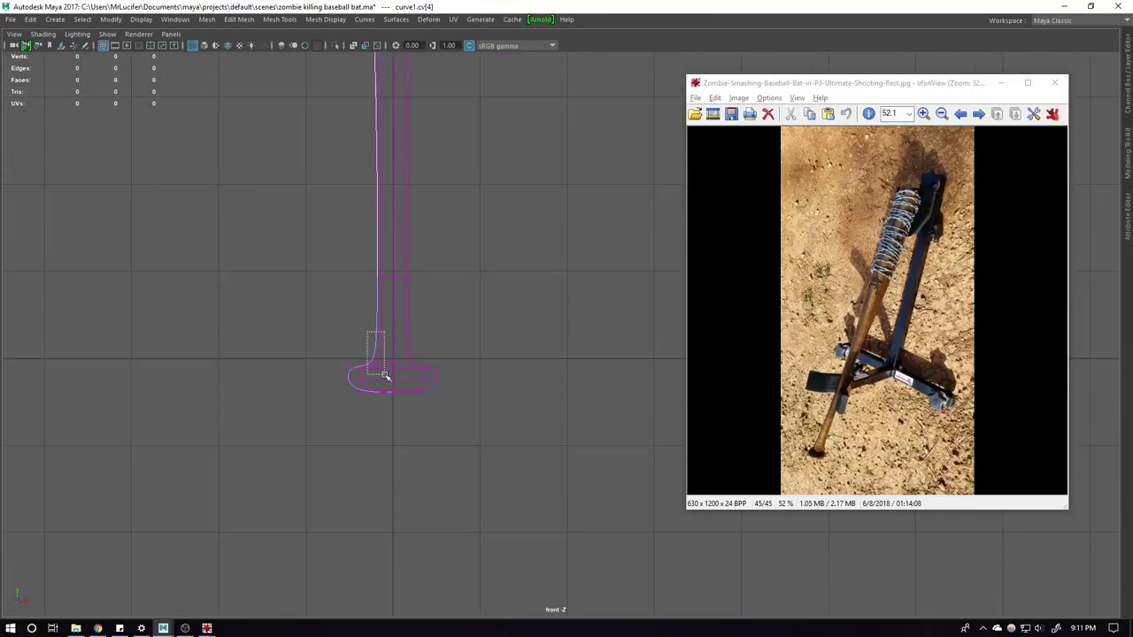
drag(367, 333, 386, 378)
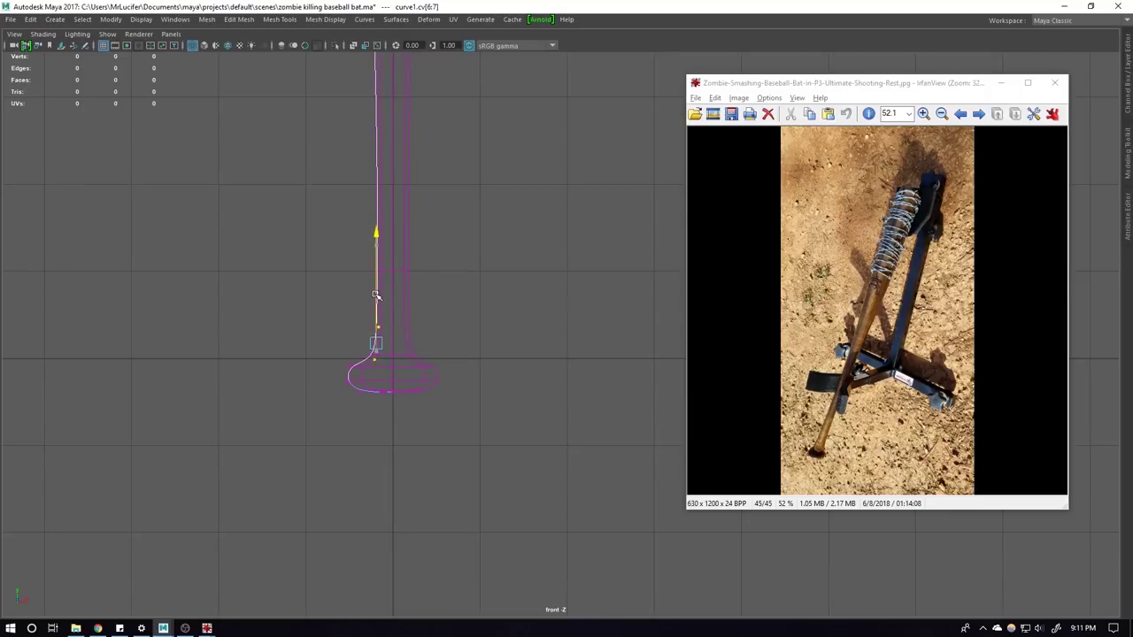
drag(338, 352, 359, 387)
scroll(360, 388, up, 2)
alt+middle_drag(210, 376, 129, 436)
mouse_move(124, 440)
mouse_down()
mouse_move(133, 415)
mouse_move(161, 449)
mouse_up()
click(147, 451)
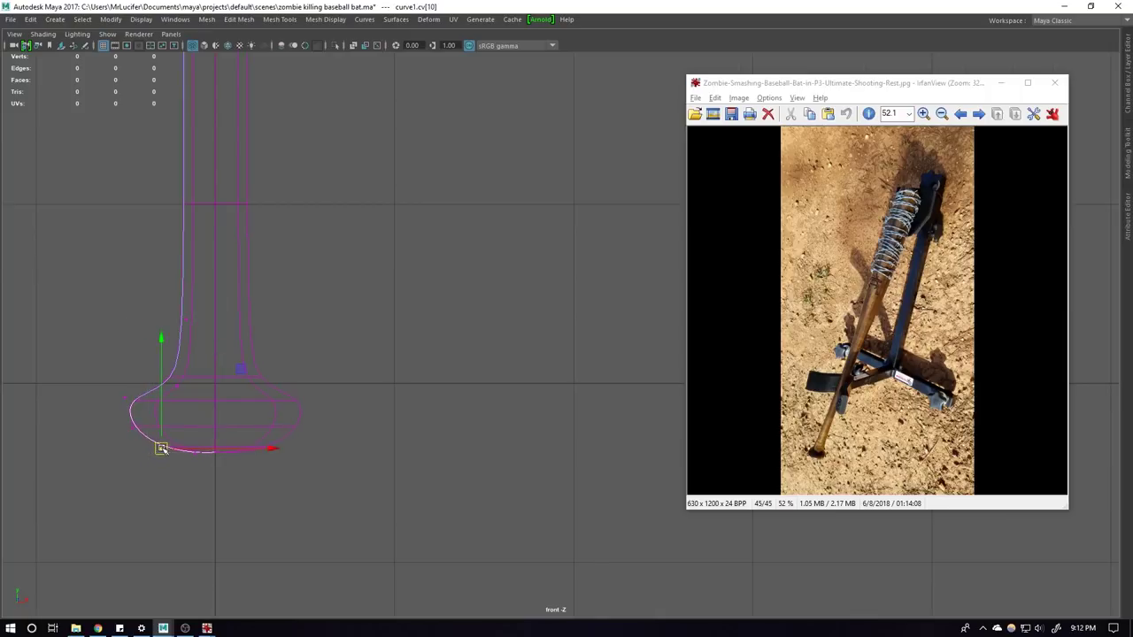
alt+middle_drag(162, 448, 472, 356)
scroll(422, 430, down, 3)
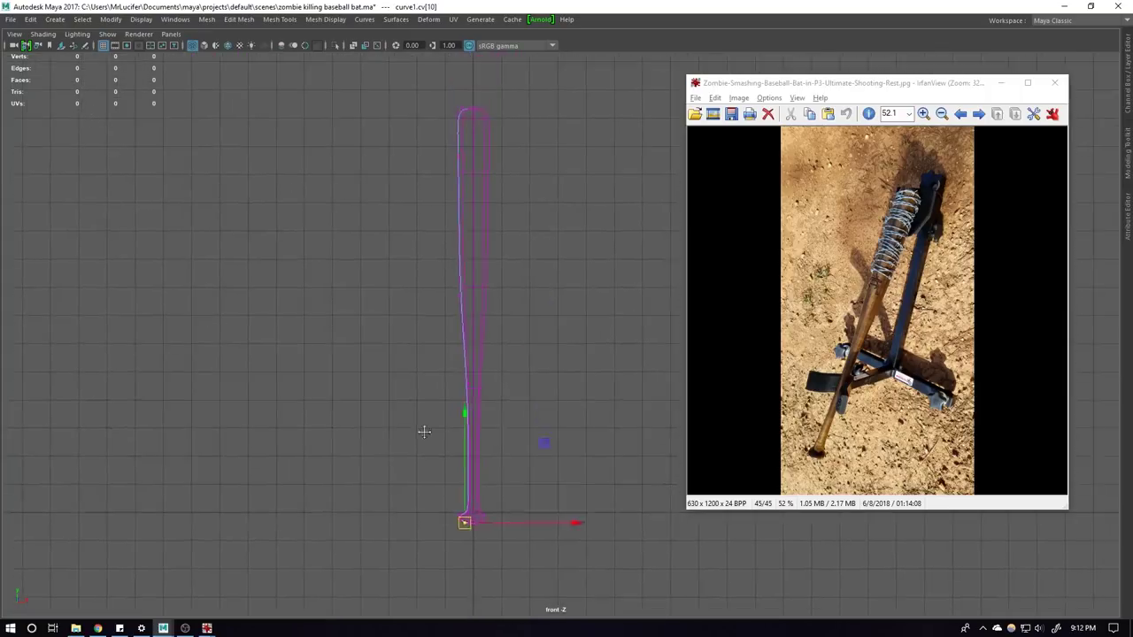
Step: Select revolvedSurface1 and view the whole bat in the perspective panel
click(493, 283)
click(484, 324)
key(space)
key(space)
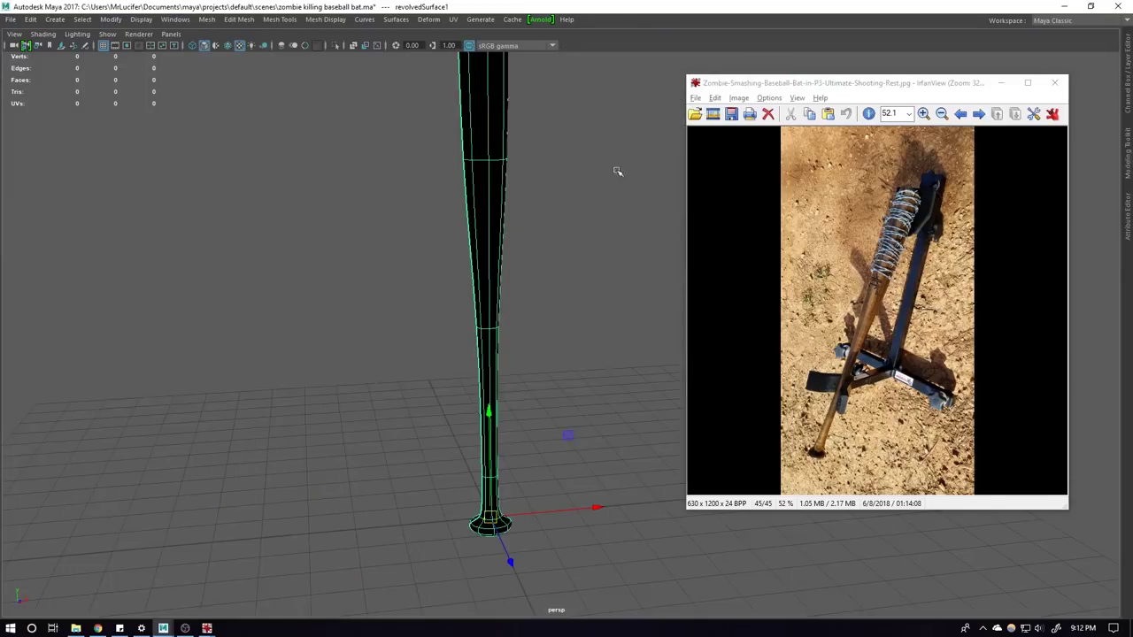
alt+drag(561, 235, 475, 341)
scroll(561, 336, down, 3)
alt+drag(561, 337, 542, 348)
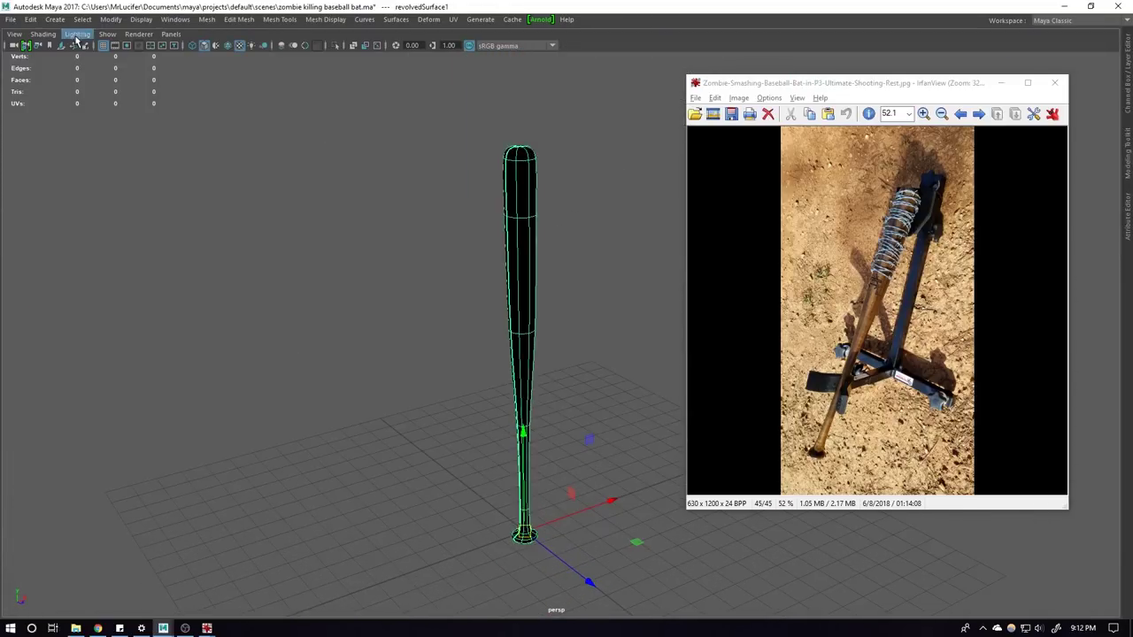
Step: Tear off the Modify > Convert menu, test NURBS to Polygons, and undo it
click(108, 17)
mouse_move(130, 305)
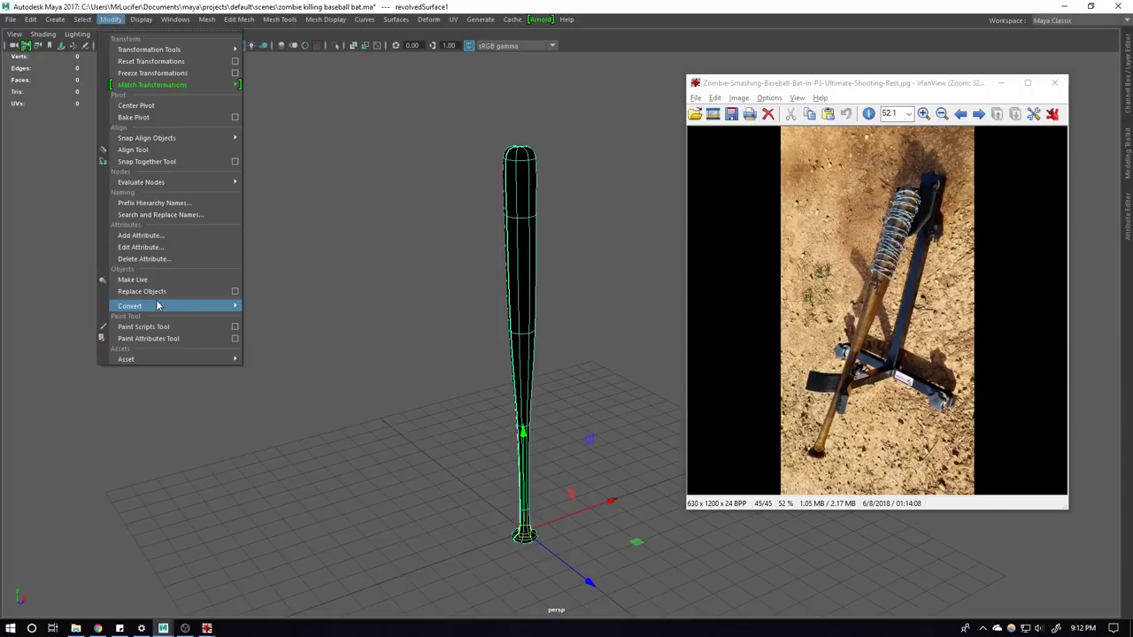
click(255, 309)
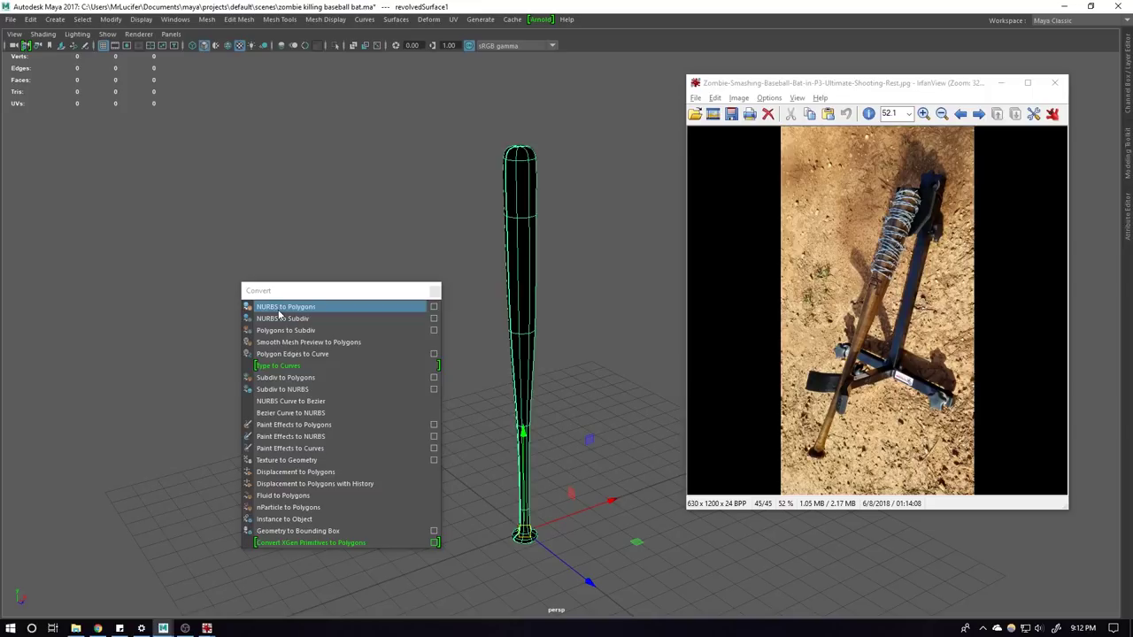
click(293, 307)
key(ctrl+z)
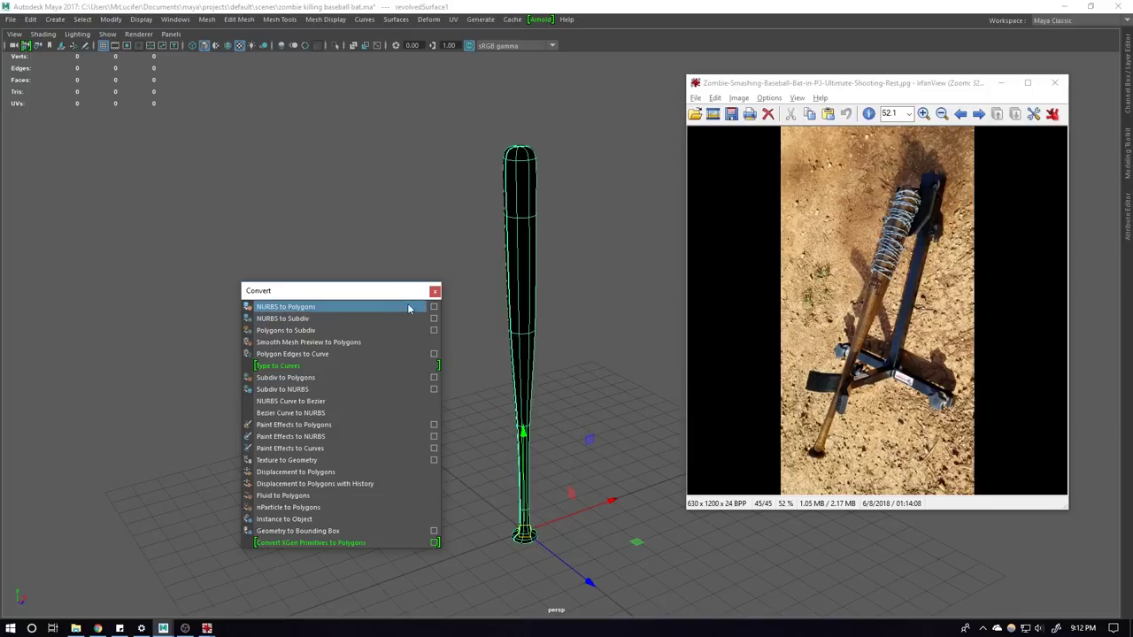
Step: Convert the NURBS bat to polygons using quad output and control-point tessellation
click(432, 307)
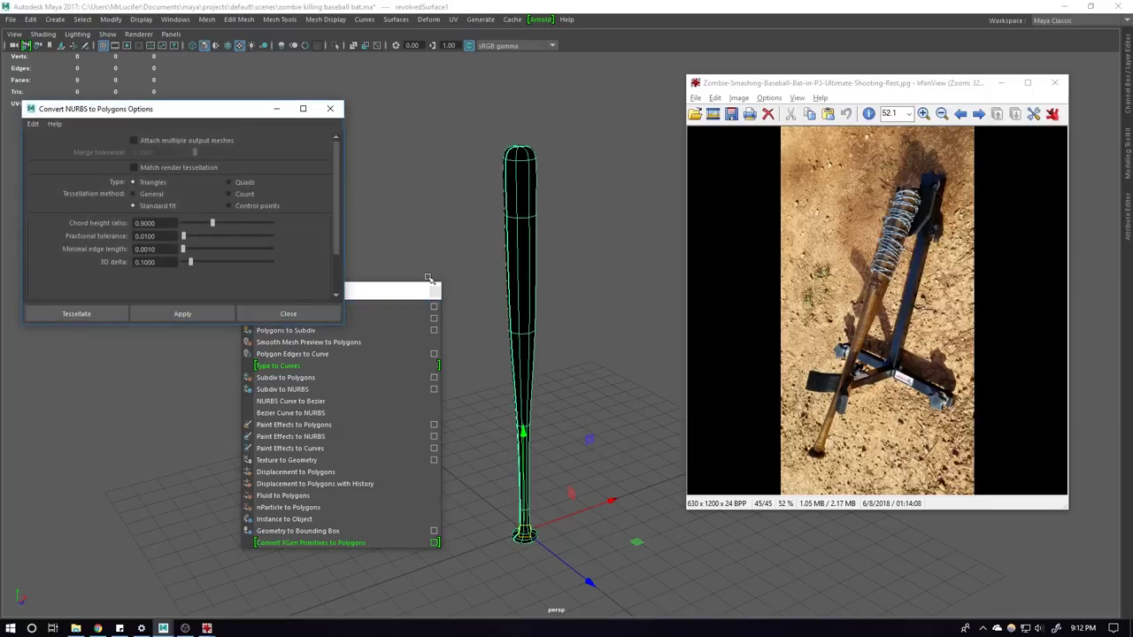
click(412, 300)
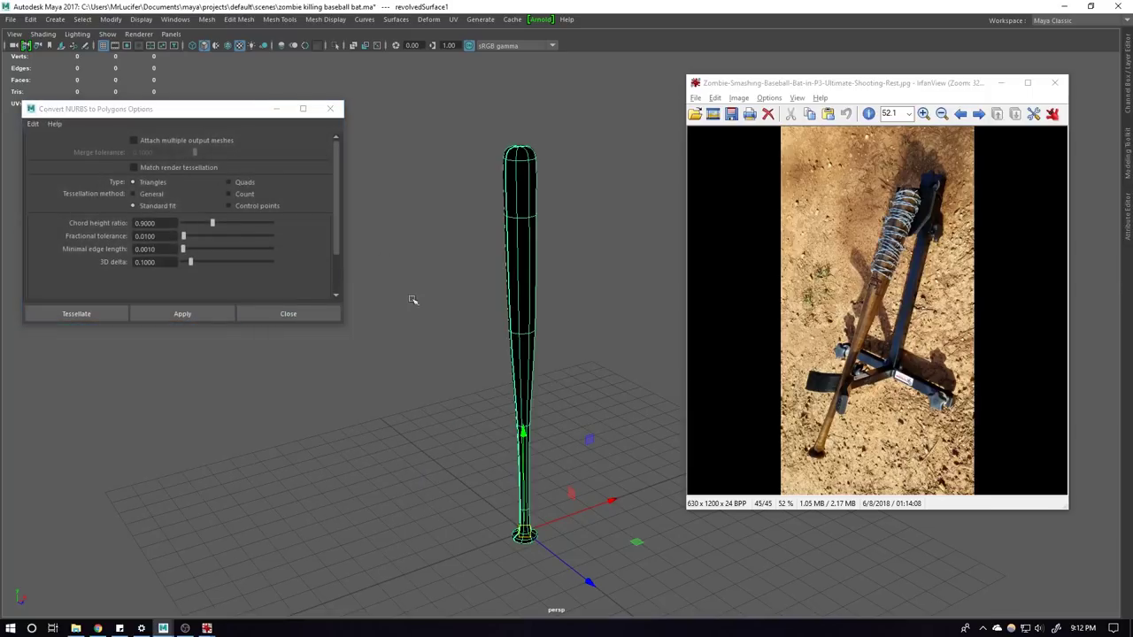
click(242, 184)
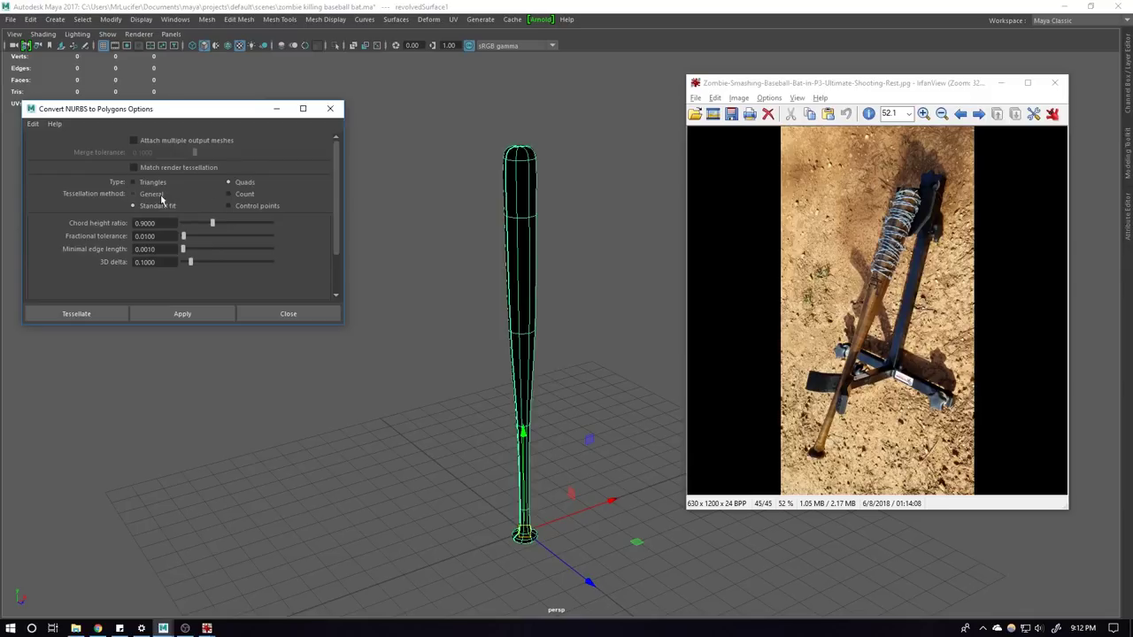
click(230, 206)
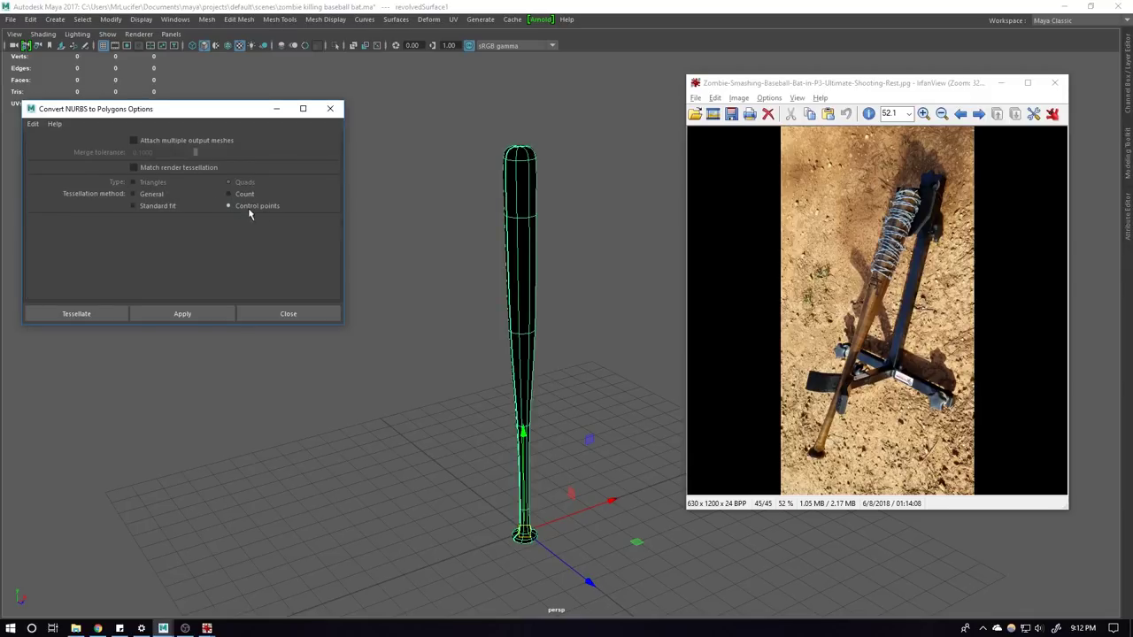
click(213, 314)
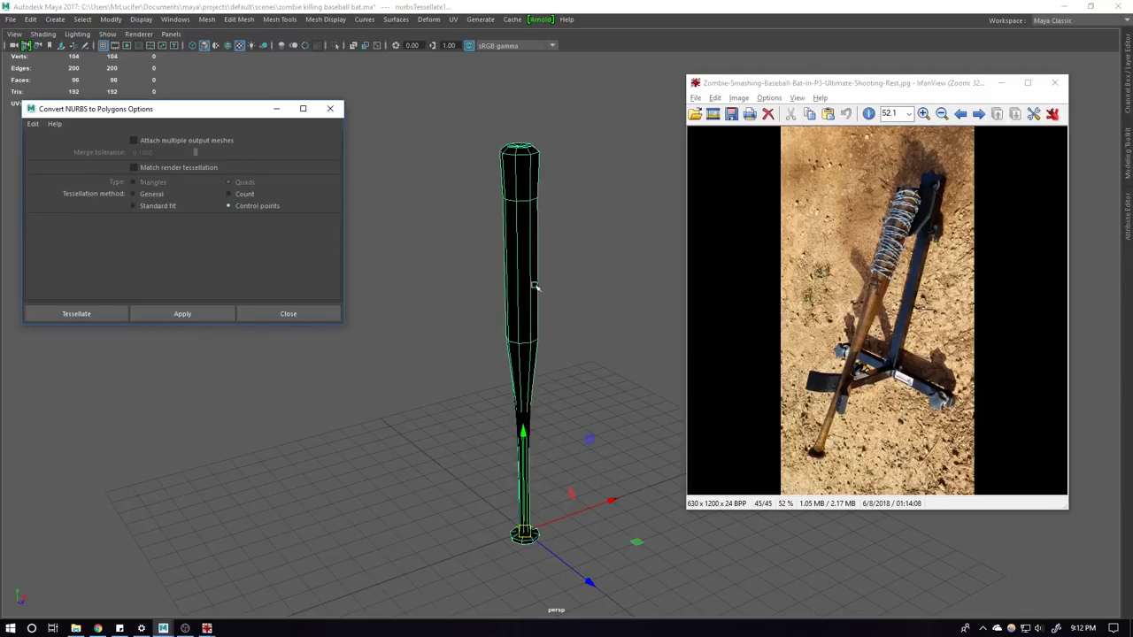
alt+drag(536, 273, 546, 258)
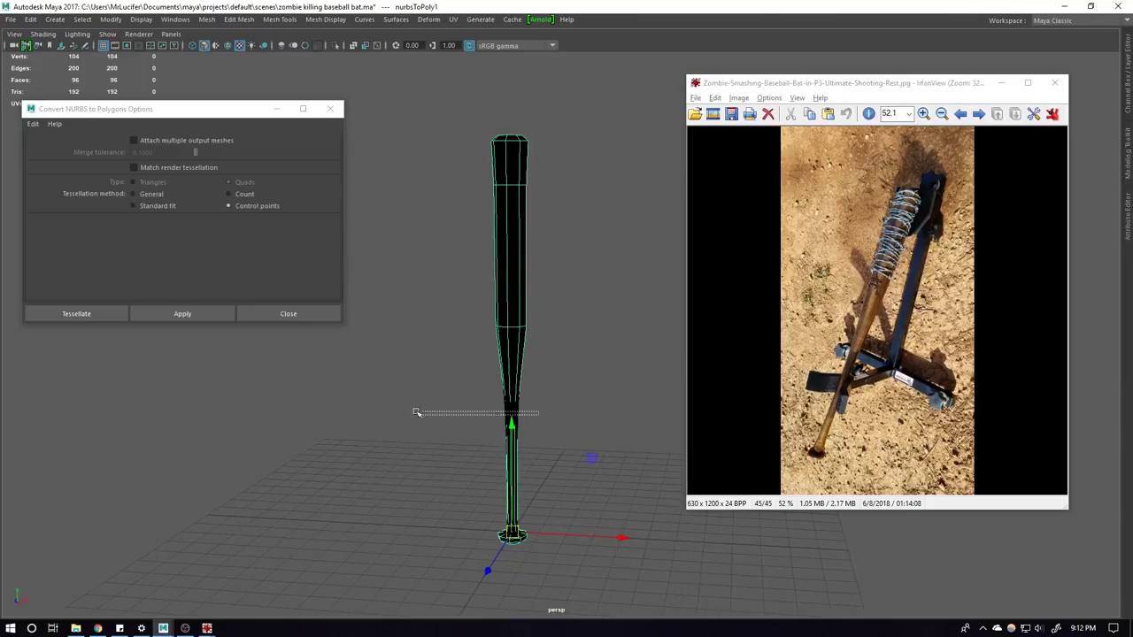
Step: Inspect the converted mesh in wireframe and check the NURBS surface at rough and smooth display
drag(393, 413, 582, 421)
click(518, 413)
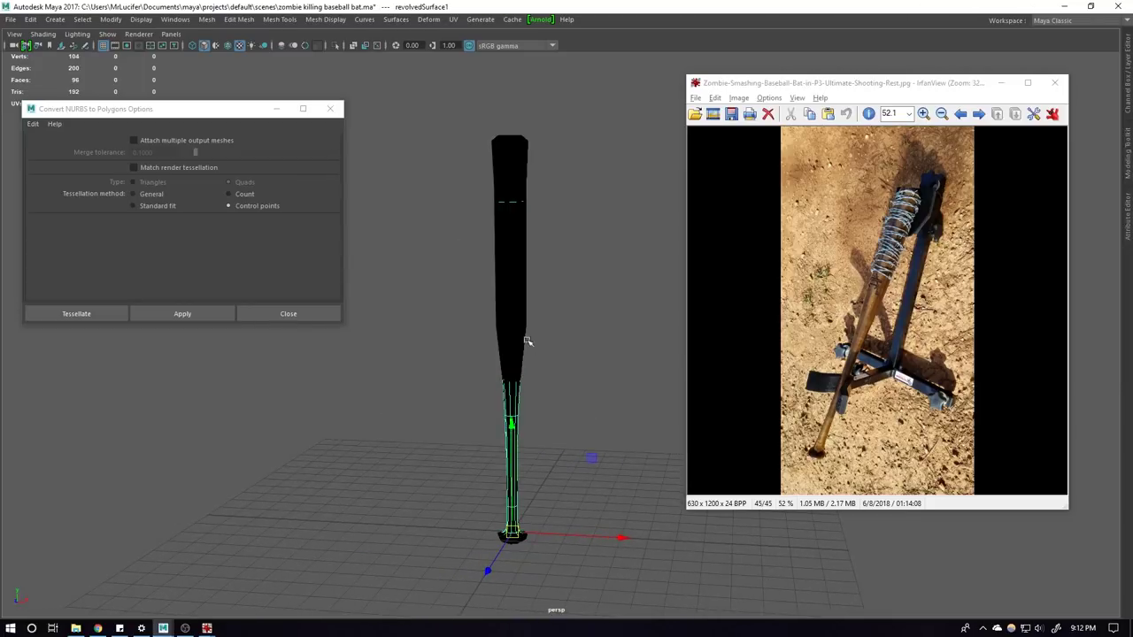
key(4)
scroll(531, 384, down, 2)
drag(617, 513, 478, 217)
scroll(525, 329, up, 1)
scroll(525, 329, up, 2)
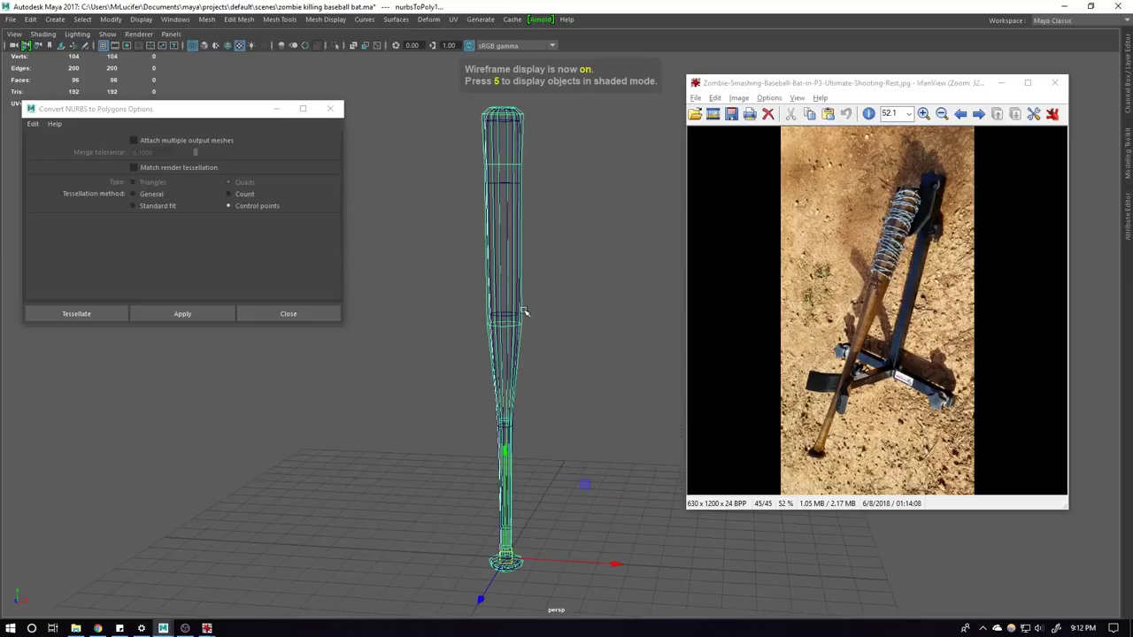
key(ctrl+h)
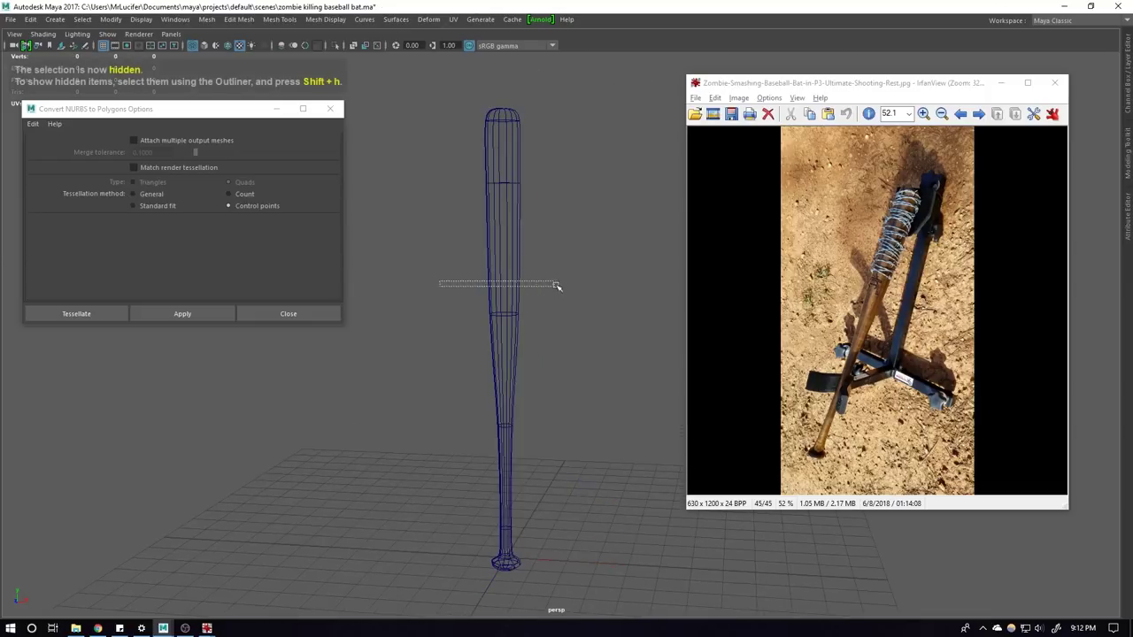
click(521, 308)
key(1)
key(3)
Step: Return to shaded display and hide the original NURBS surface with Ctrl+H
scroll(530, 294, up, 3)
scroll(476, 323, down, 1)
alt+drag(476, 323, 517, 353)
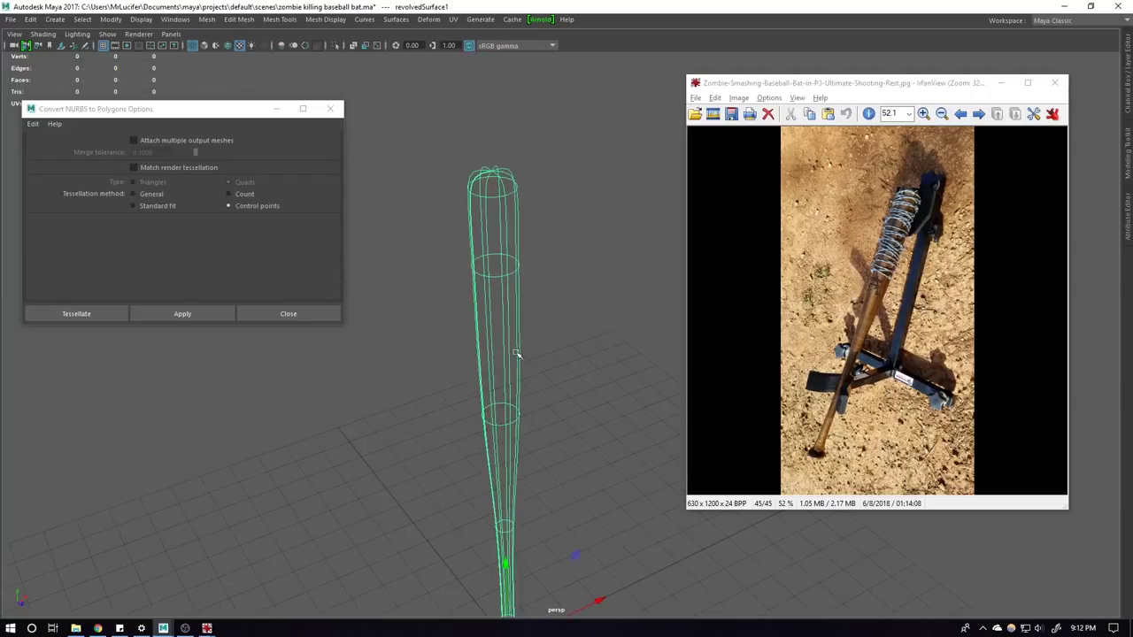
key(5)
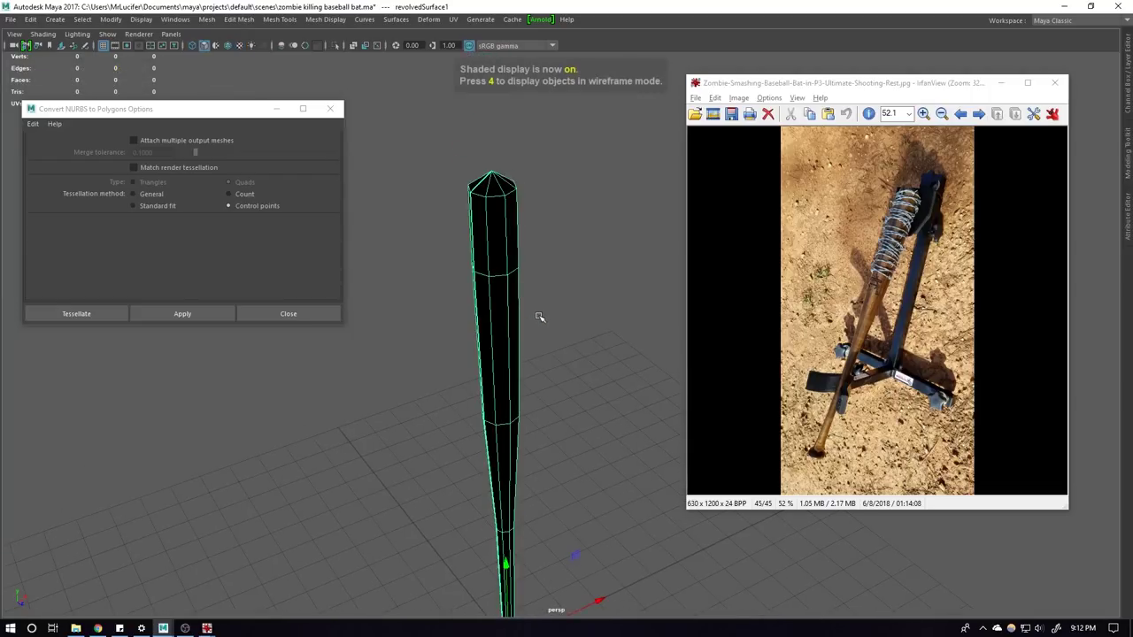
click(539, 315)
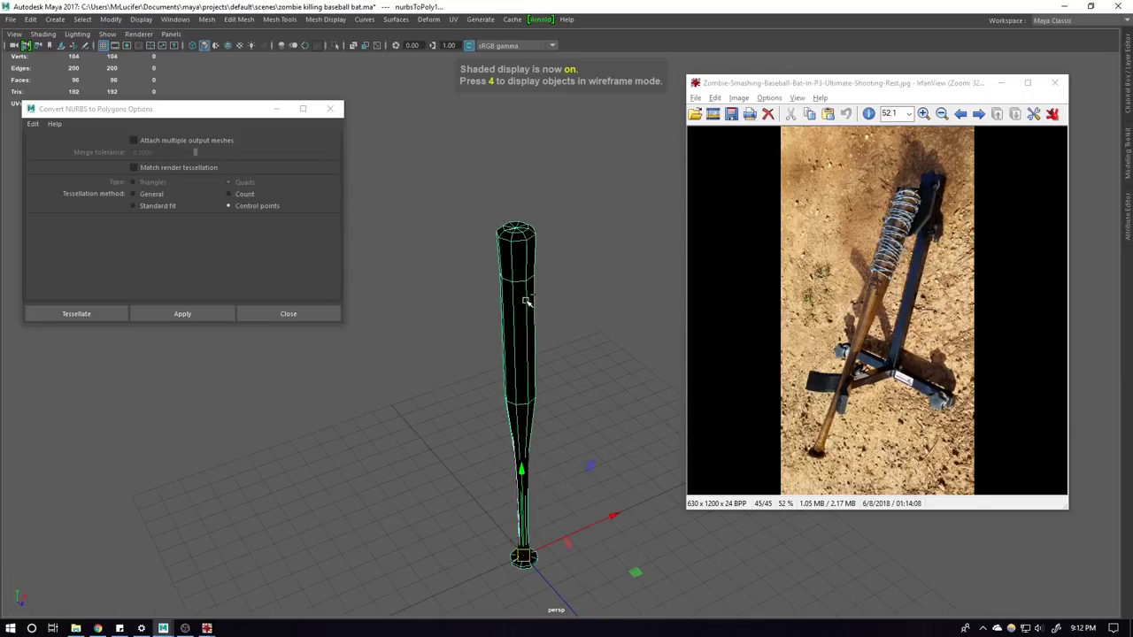
click(520, 202)
alt+drag(517, 200, 638, 502)
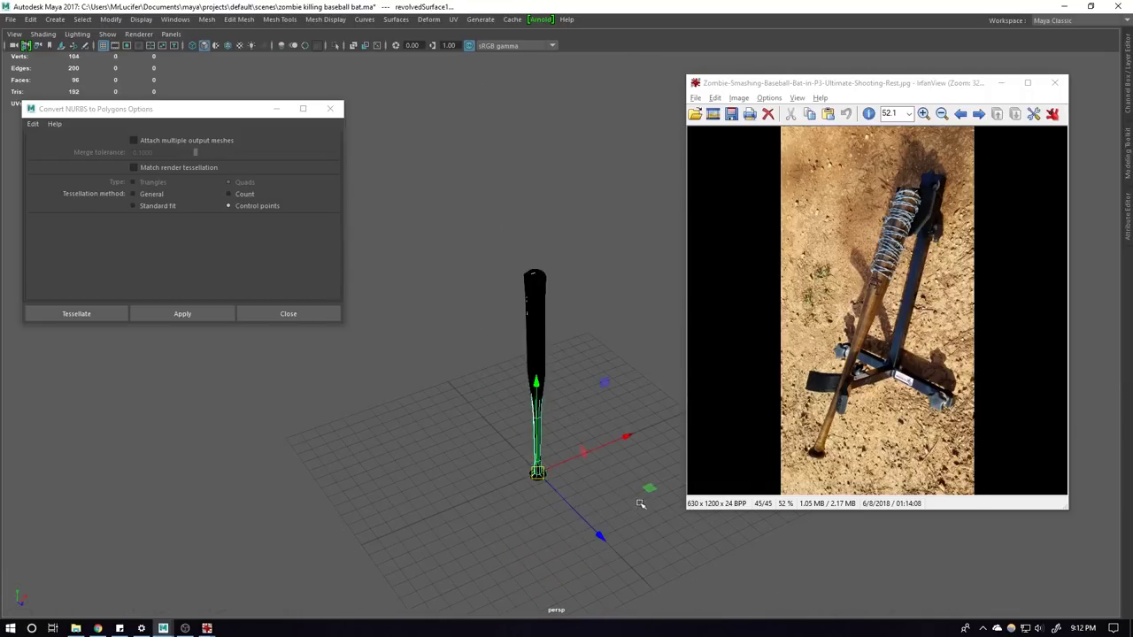
key(ctrl+h)
Step: Select the 96-face polygon bat and switch it into face editing mode
scroll(625, 486, up, 3)
click(530, 298)
alt+drag(546, 321, 586, 336)
key(F11)
key(F8)
Step: Apply Conform to the bat's face normals using the Shift+right-click normals menu
right_drag(572, 320, 650, 341)
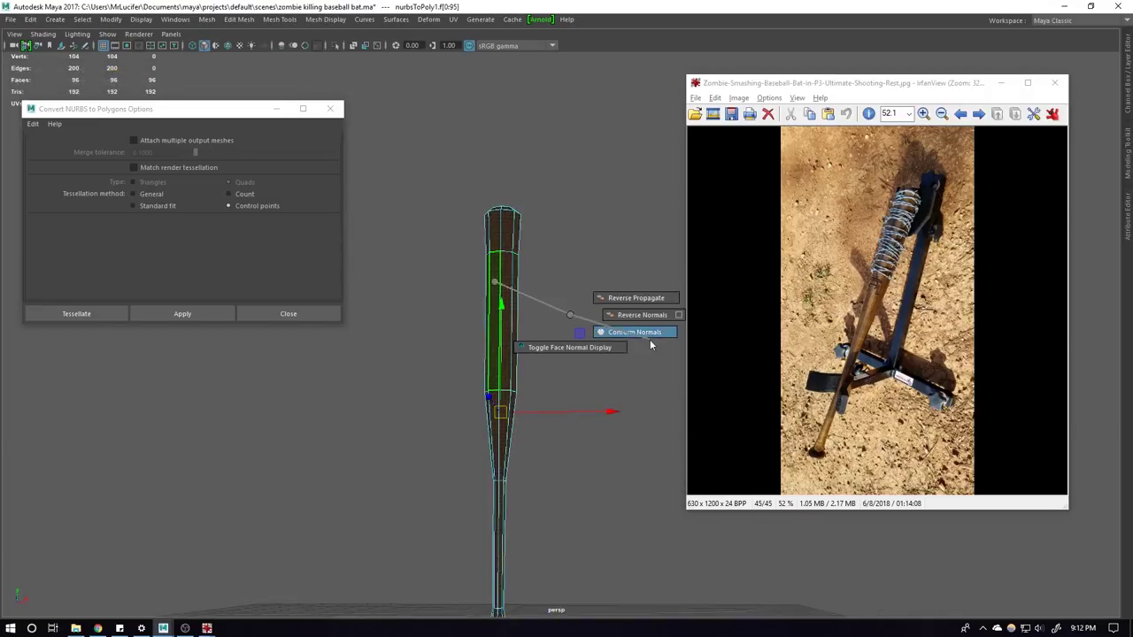
click(507, 298)
mouse_move(505, 293)
shift+right_down()
mouse_move(644, 301)
mouse_move(650, 313)
shift+right_up()
mouse_move(651, 313)
alt+mouse_down()
mouse_move(515, 363)
mouse_move(547, 454)
alt+mouse_up()
key(F8)
Step: Apply a Subdiv Proxy to give the polygon bat a denser, smoother mesh
scroll(547, 454, up, 3)
key(1)
shift+right_drag(506, 275, 499, 354)
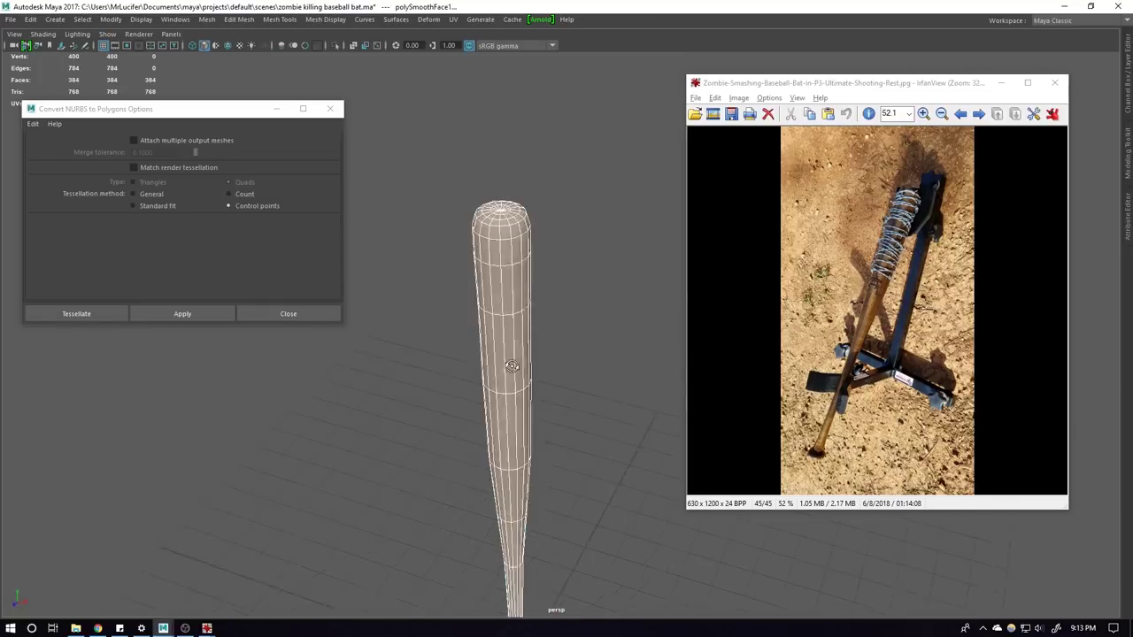
click(537, 397)
mouse_move(536, 398)
alt+mouse_down()
mouse_move(426, 359)
mouse_move(543, 386)
alt+mouse_up()
drag(644, 388, 470, 394)
mouse_move(552, 342)
alt+mouse_down()
mouse_move(505, 398)
mouse_move(560, 399)
mouse_move(610, 381)
alt+mouse_up()
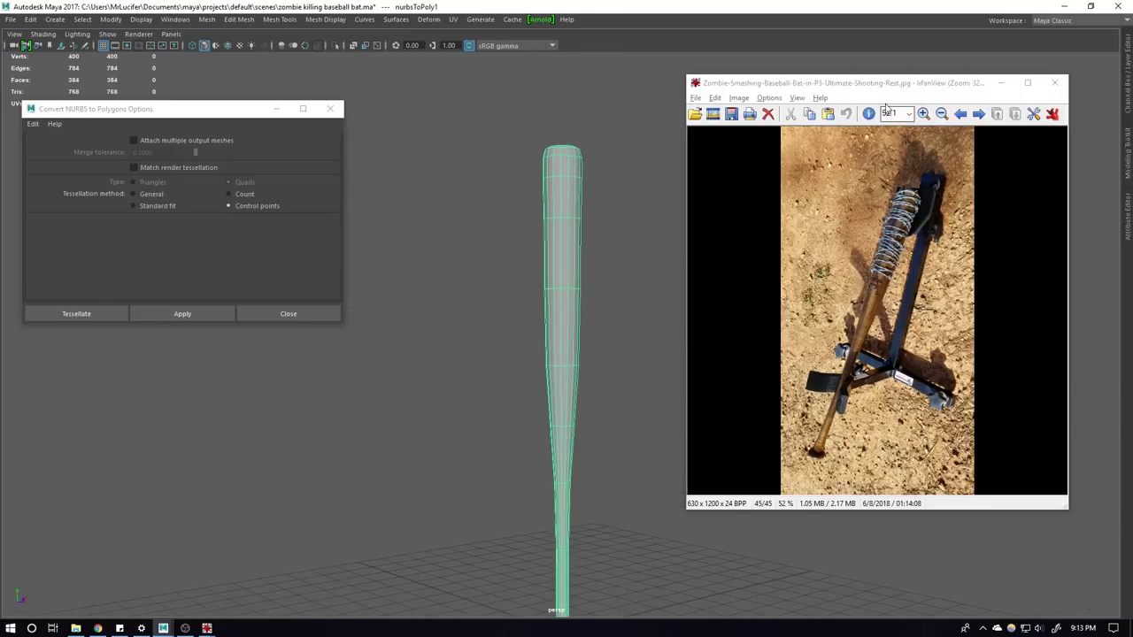
Step: Move the reference photo window off screen and restore the full interface panels
drag(885, 83, 963, 82)
mouse_move(738, 218)
alt+mouse_down()
mouse_move(604, 266)
mouse_move(807, 143)
alt+mouse_up()
mouse_move(939, 84)
mouse_down()
mouse_move(903, 84)
mouse_move(1123, 83)
mouse_up()
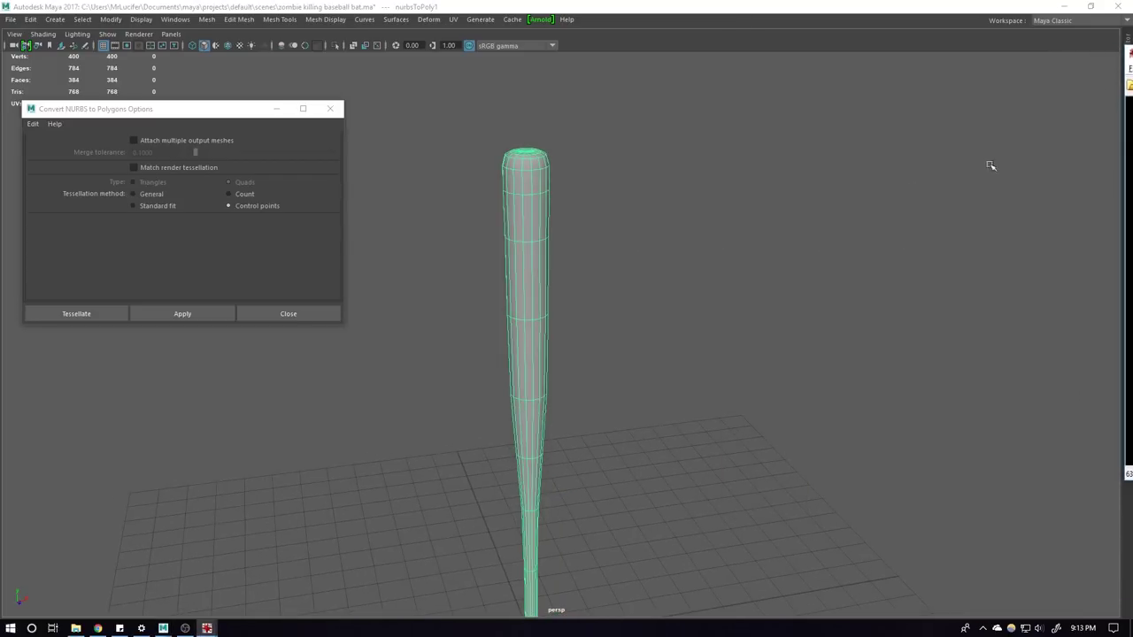
alt+drag(913, 189, 773, 239)
click(731, 248)
key(ctrl+space)
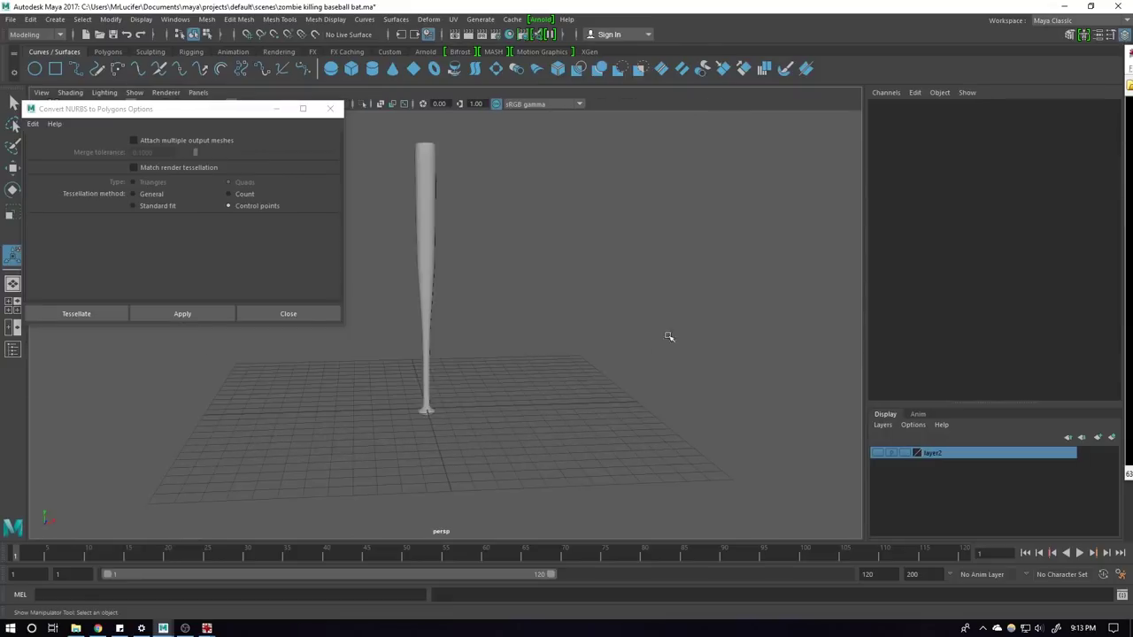
Step: Scale rings of the bat's vertices in vertex mode to reshape its profile
mouse_move(440, 328)
alt+mouse_down()
mouse_move(558, 354)
mouse_move(538, 371)
mouse_move(554, 407)
mouse_move(678, 345)
mouse_move(644, 354)
mouse_move(712, 388)
mouse_move(689, 379)
alt+mouse_up()
click(620, 340)
key(F9)
key(r)
scroll(692, 370, up, 2)
drag(585, 191, 838, 327)
scroll(708, 366, down, 3)
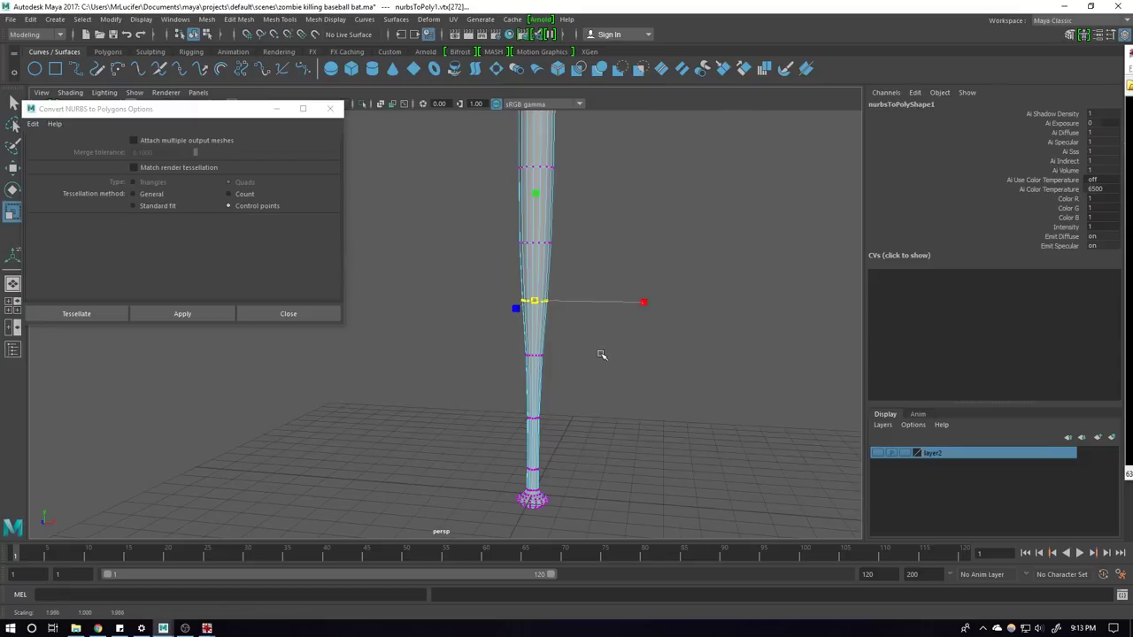
click(594, 228)
scroll(534, 354, down, 3)
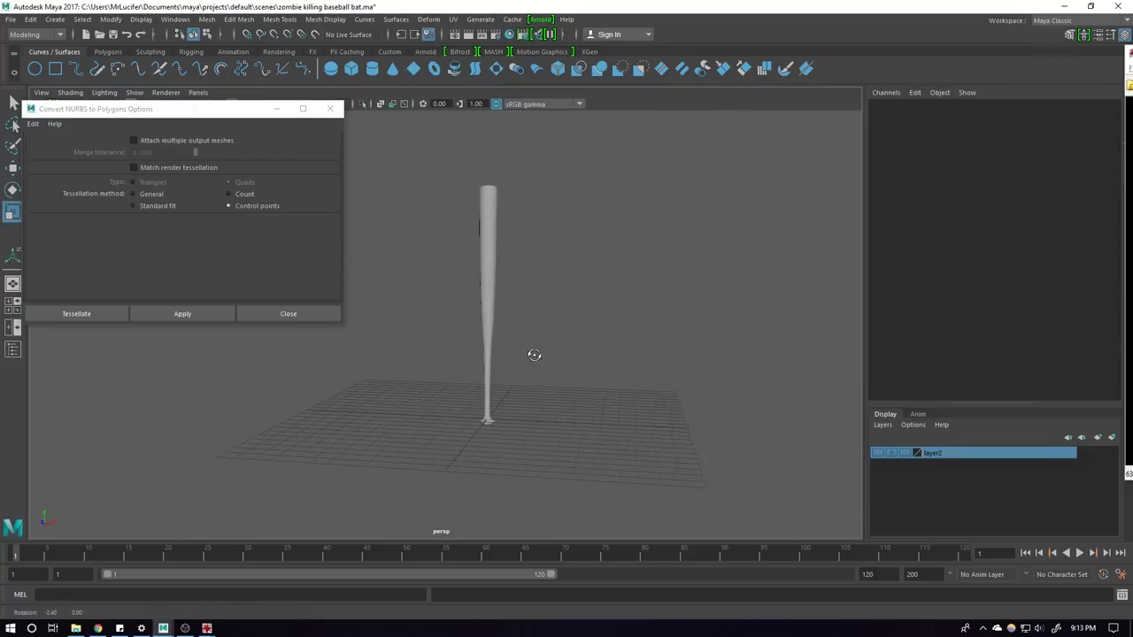
scroll(524, 330, up, 3)
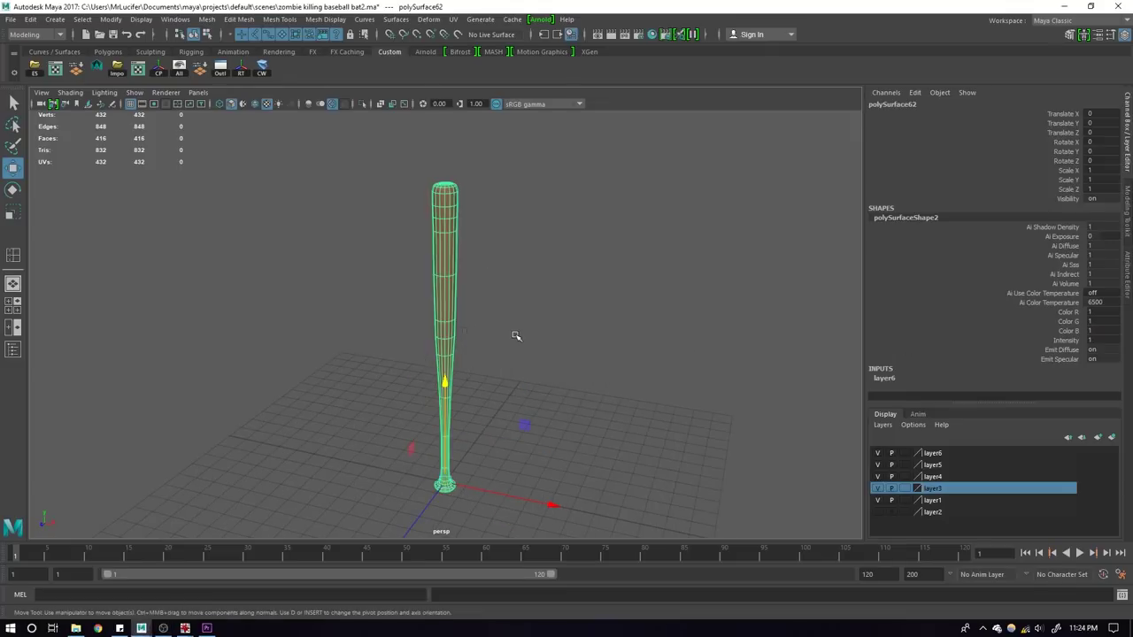
Step: Inspect the brown 416-face bat from several angles and show the Polygon Primitives list
click(519, 333)
scroll(498, 372, up, 3)
scroll(567, 315, up, 2)
click(567, 315)
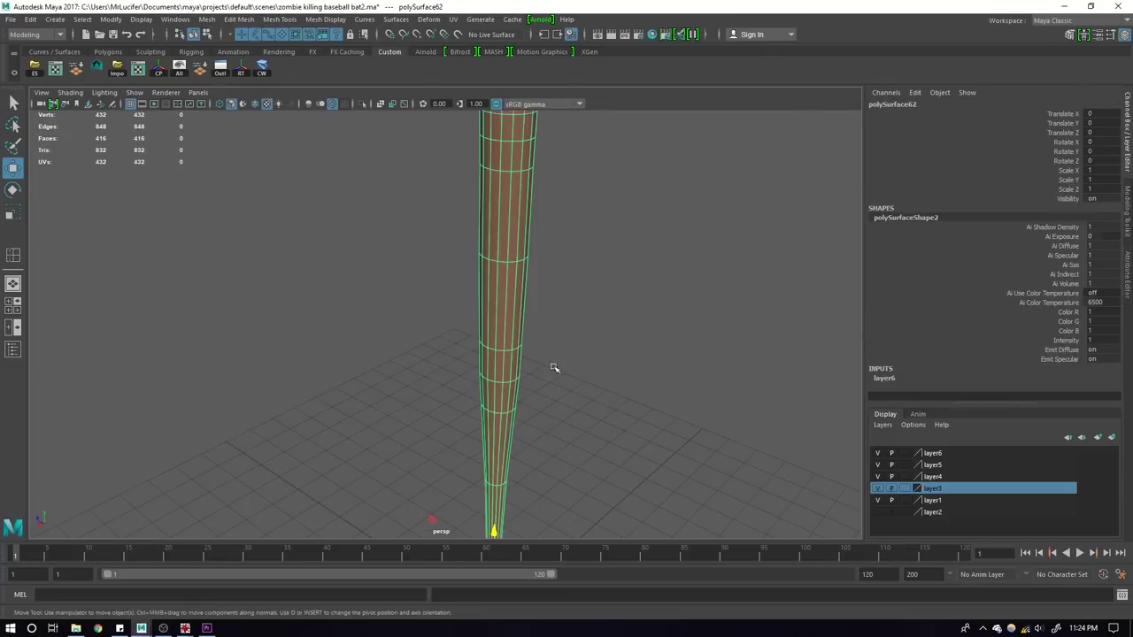
scroll(551, 372, down, 5)
mouse_move(569, 410)
alt+mouse_down()
mouse_move(610, 410)
mouse_move(594, 372)
mouse_move(561, 397)
mouse_move(516, 377)
alt+mouse_up()
click(552, 330)
mouse_move(559, 316)
alt+right_down()
mouse_move(539, 387)
mouse_move(445, 374)
alt+right_up()
click(445, 376)
mouse_move(496, 493)
alt+mouse_down()
mouse_move(468, 425)
mouse_move(523, 348)
mouse_move(462, 399)
alt+mouse_up()
click(462, 399)
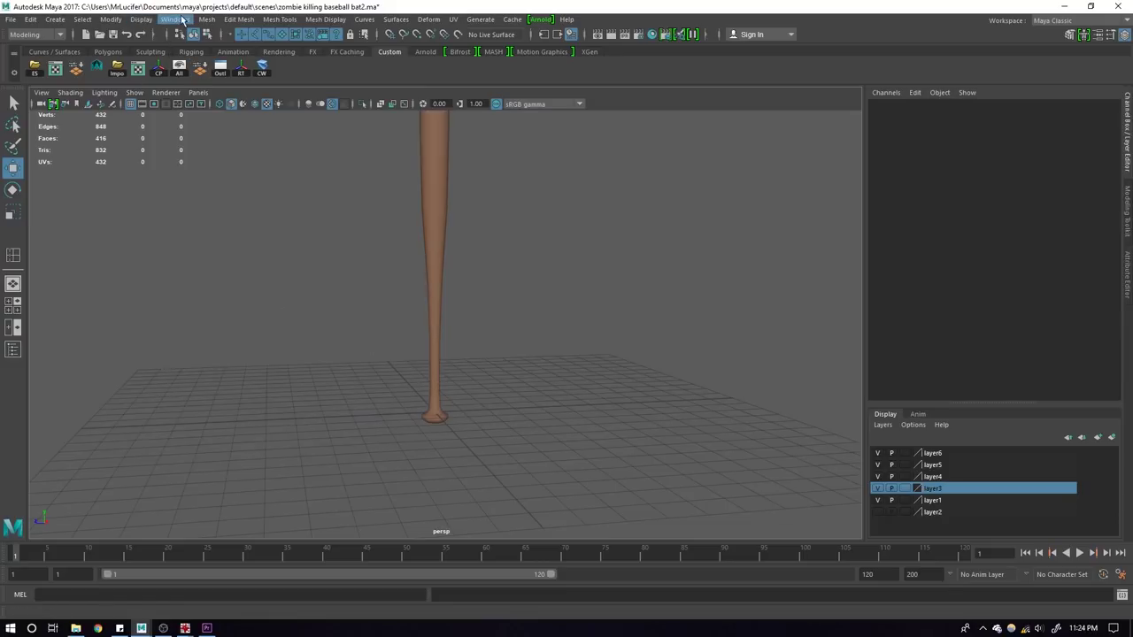
click(57, 19)
mouse_move(90, 61)
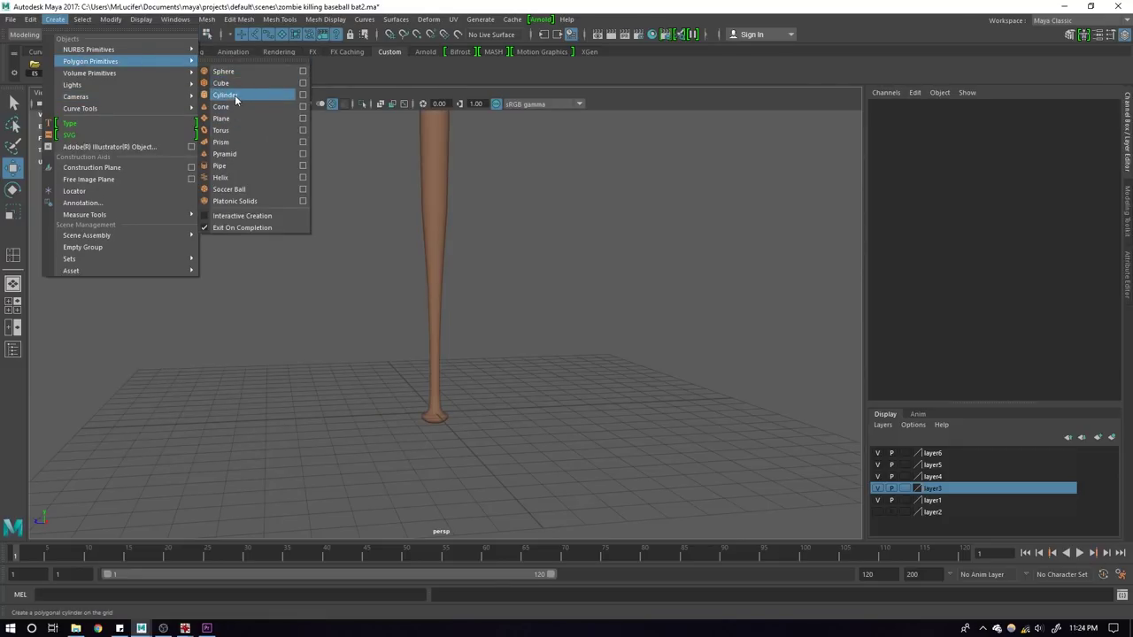
Step: Add a six-sided polygon cylinder and roughly stretch it taller and thinner
click(231, 94)
click(920, 378)
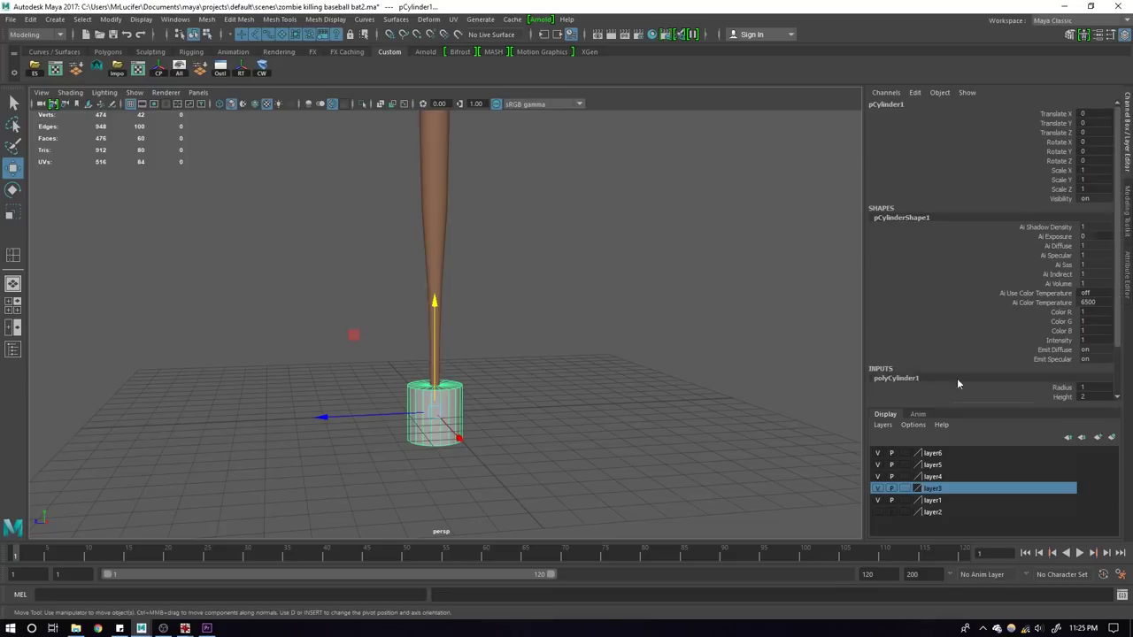
scroll(994, 375, down, 2)
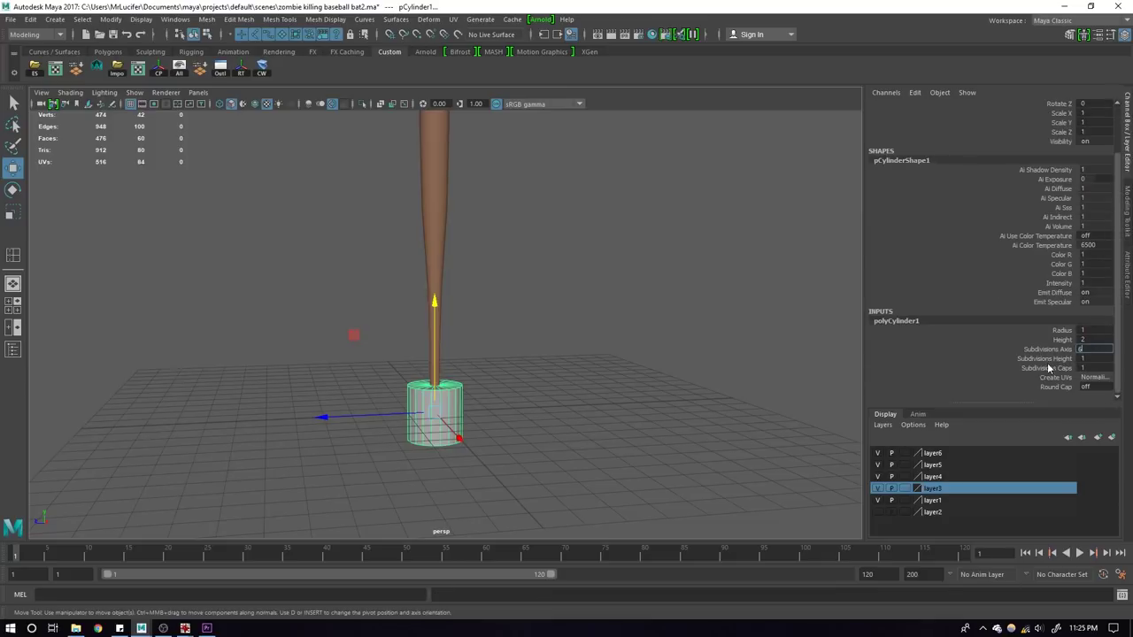
key(Return)
click(1087, 368)
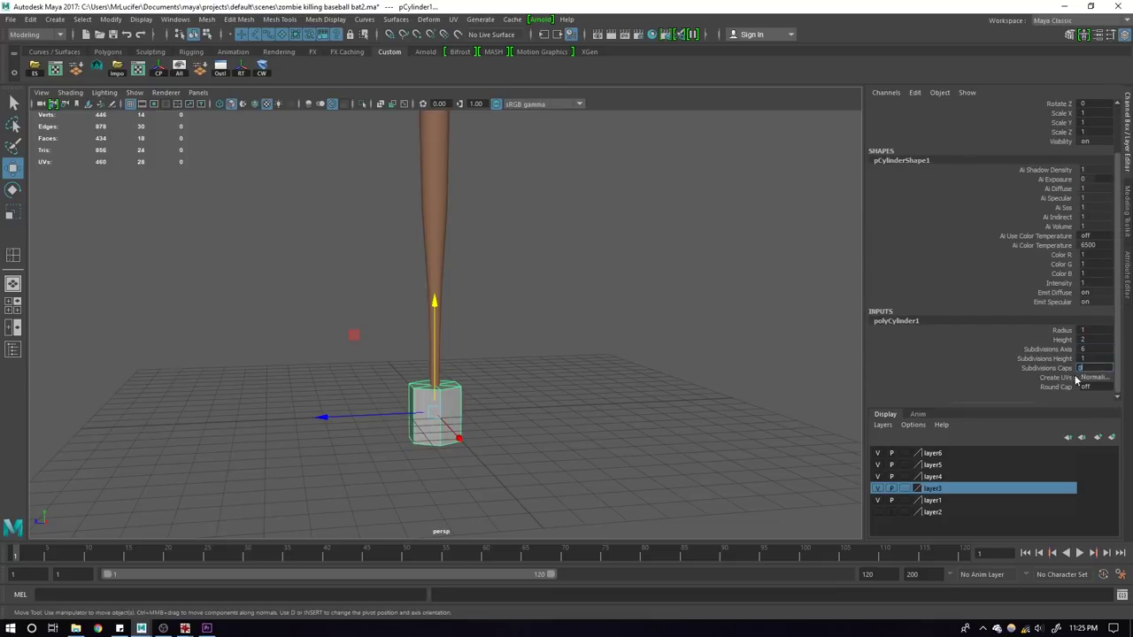
click(1062, 341)
mouse_move(1062, 341)
middle_down()
mouse_move(798, 405)
mouse_move(1007, 353)
middle_up()
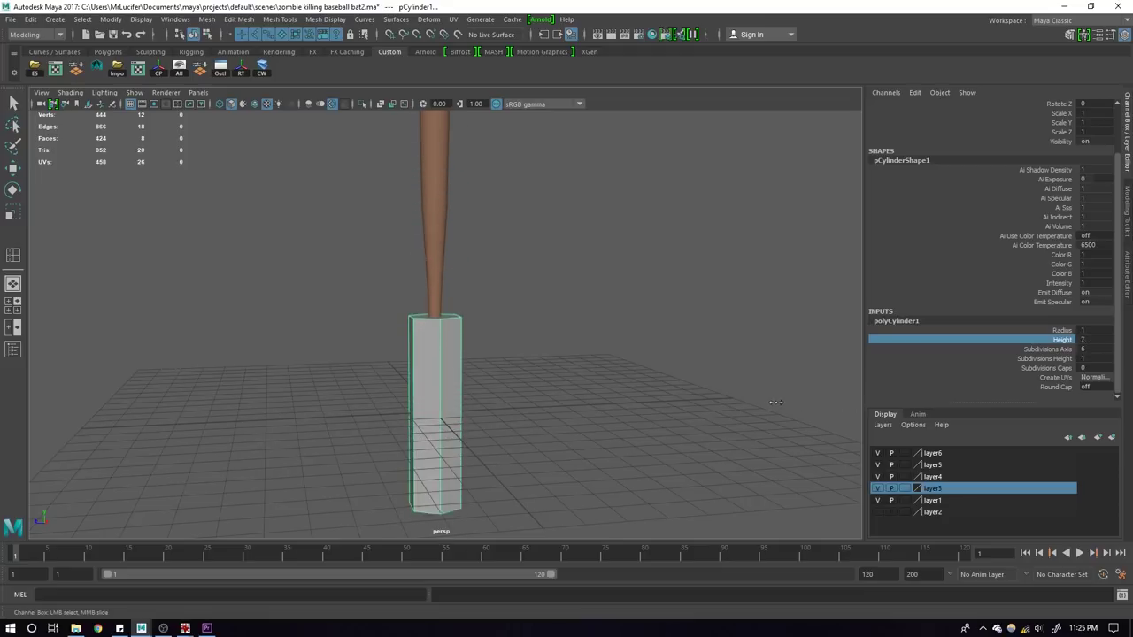
click(1062, 349)
click(1061, 330)
middle_drag(936, 375, 667, 372)
Step: Delete the unused display layers and hide the layer holding the bat
mouse_move(648, 399)
alt+mouse_down()
mouse_move(552, 434)
mouse_move(553, 356)
alt+mouse_up()
click(909, 429)
mouse_move(882, 425)
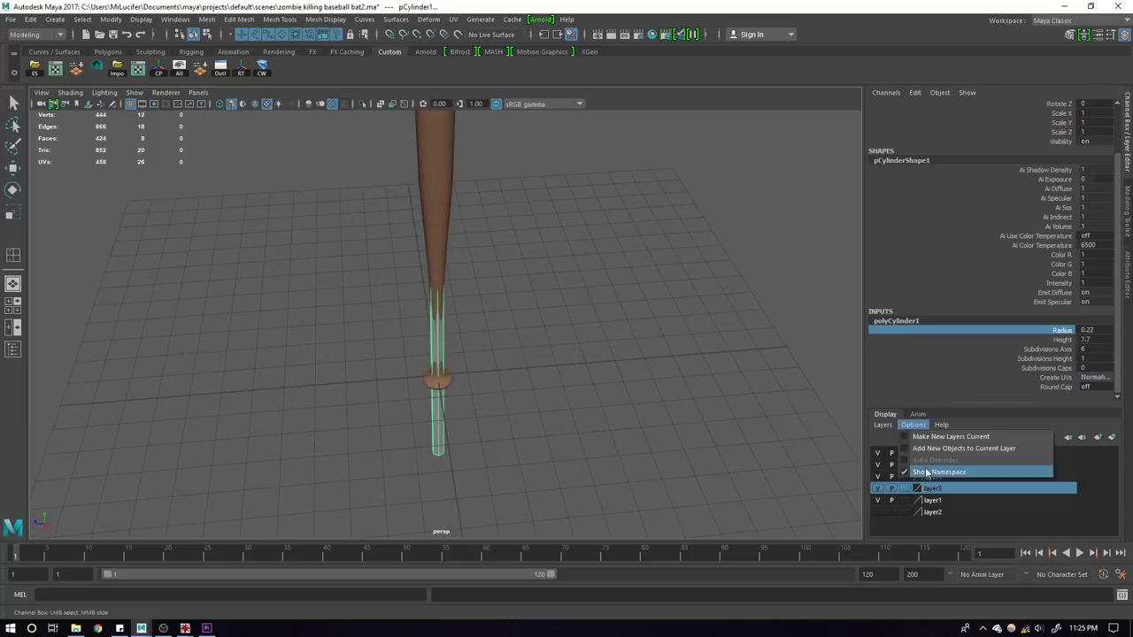
click(916, 530)
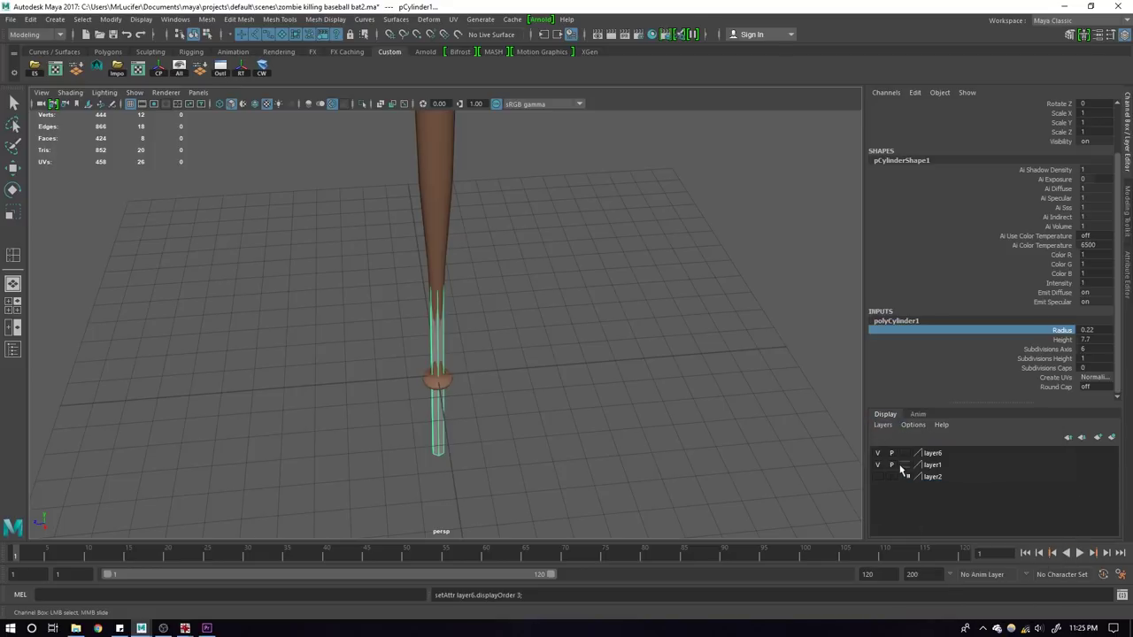
click(877, 453)
mouse_move(576, 374)
alt+mouse_down()
mouse_move(751, 455)
mouse_move(478, 314)
alt+mouse_up()
Step: Add many height subdivisions along the cylinder, trimming them back to about 35 rings
click(1048, 358)
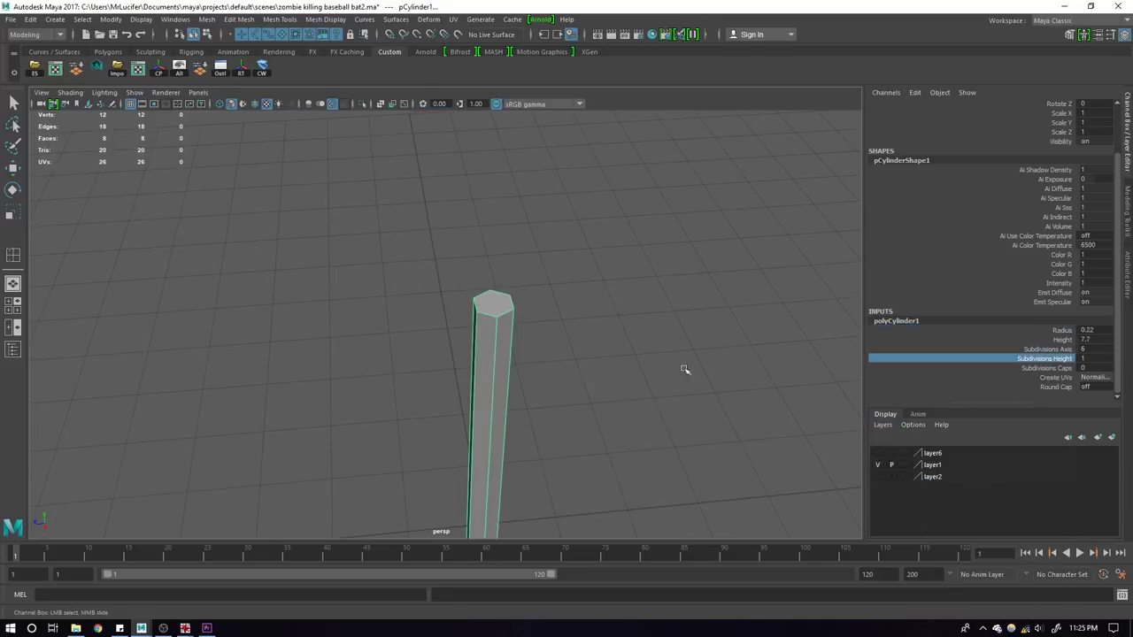
middle_drag(563, 370, 821, 366)
alt+drag(821, 367, 487, 319)
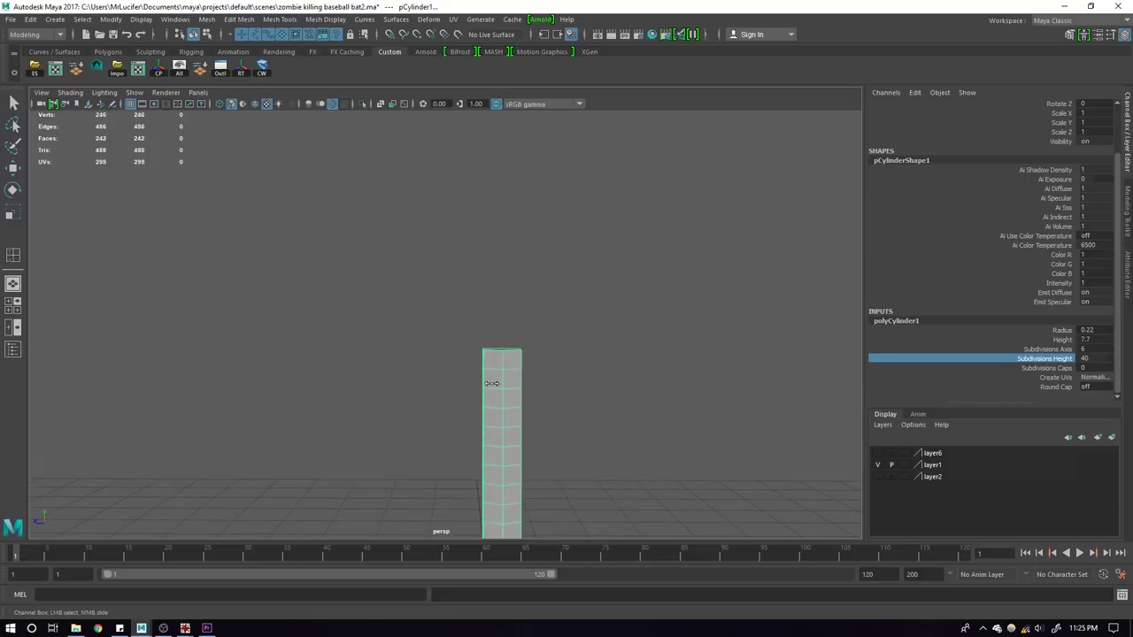
middle_drag(492, 384, 546, 445)
mouse_move(546, 446)
alt+mouse_down()
mouse_move(505, 286)
mouse_move(394, 354)
alt+mouse_up()
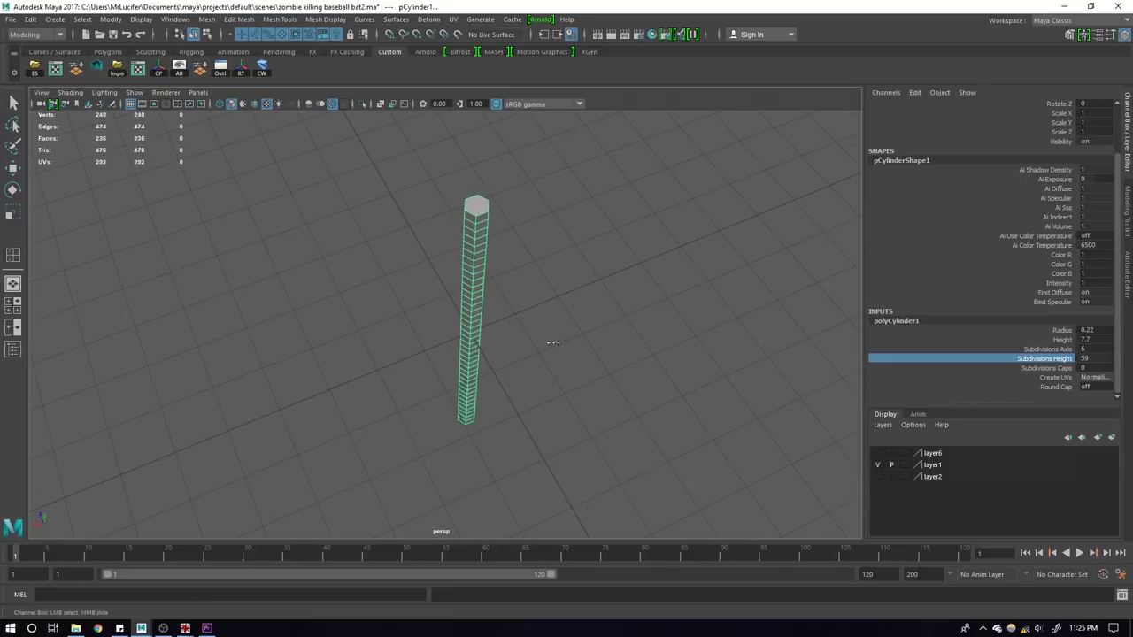
middle_drag(552, 343, 522, 341)
mouse_move(522, 341)
alt+mouse_down()
mouse_move(501, 334)
mouse_move(546, 353)
mouse_move(243, 346)
mouse_move(339, 410)
mouse_move(458, 314)
mouse_move(525, 355)
alt+mouse_up()
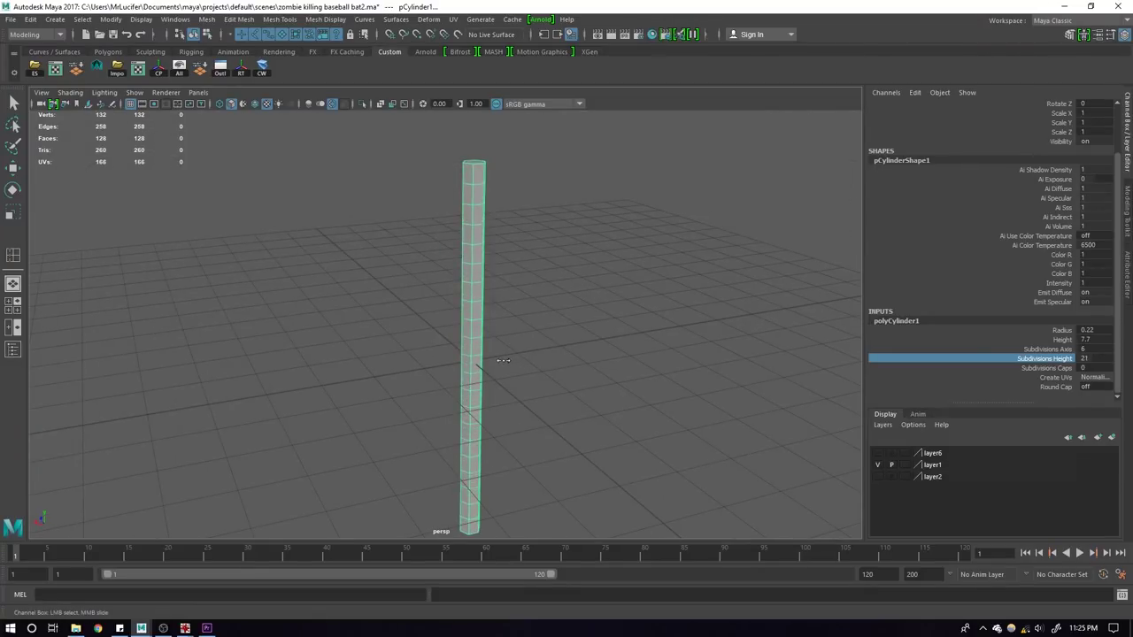
mouse_move(496, 358)
alt+mouse_down()
mouse_move(434, 375)
mouse_move(549, 359)
mouse_move(493, 260)
mouse_move(472, 289)
mouse_move(546, 375)
mouse_move(486, 379)
mouse_move(726, 347)
alt+mouse_up()
mouse_move(495, 354)
alt+mouse_down()
mouse_move(467, 324)
mouse_move(626, 333)
alt+mouse_up()
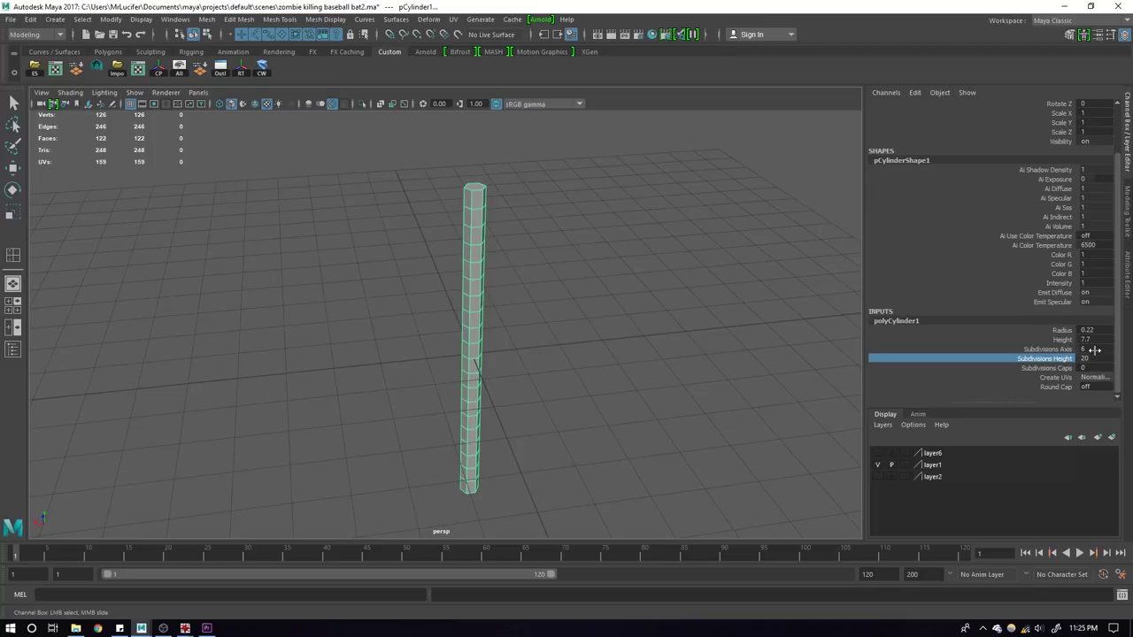
Step: Set the cylinder's height to 10 and its radius to 0.06
click(1061, 340)
click(1085, 340)
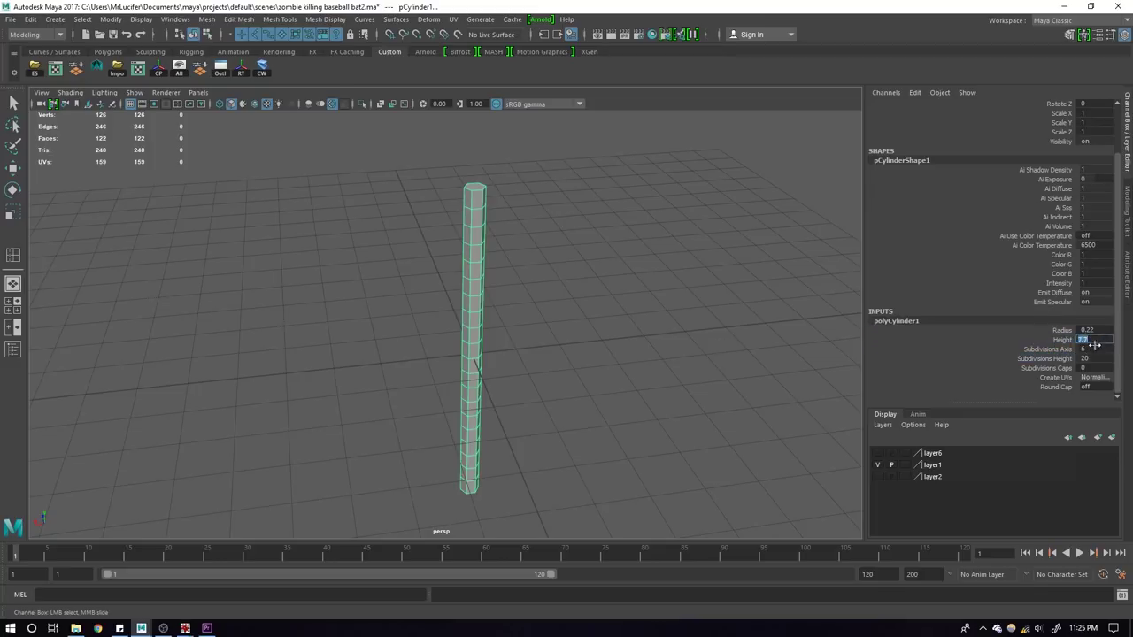
text(10)
key(Return)
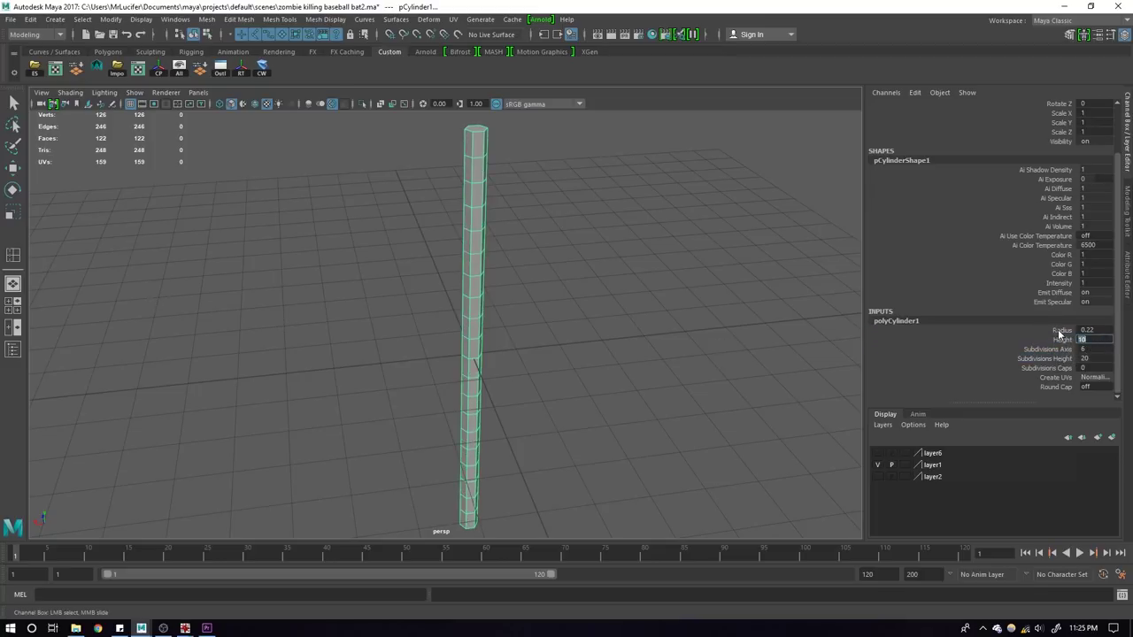
click(1061, 330)
middle_drag(695, 339, 556, 328)
mouse_move(556, 328)
alt+mouse_down()
mouse_move(558, 355)
mouse_move(576, 354)
mouse_move(544, 397)
mouse_move(493, 348)
alt+mouse_up()
Step: Try a duplicate of the cylinder, undo it, and briefly select its top cap face
key(w)
key(ctrl+d)
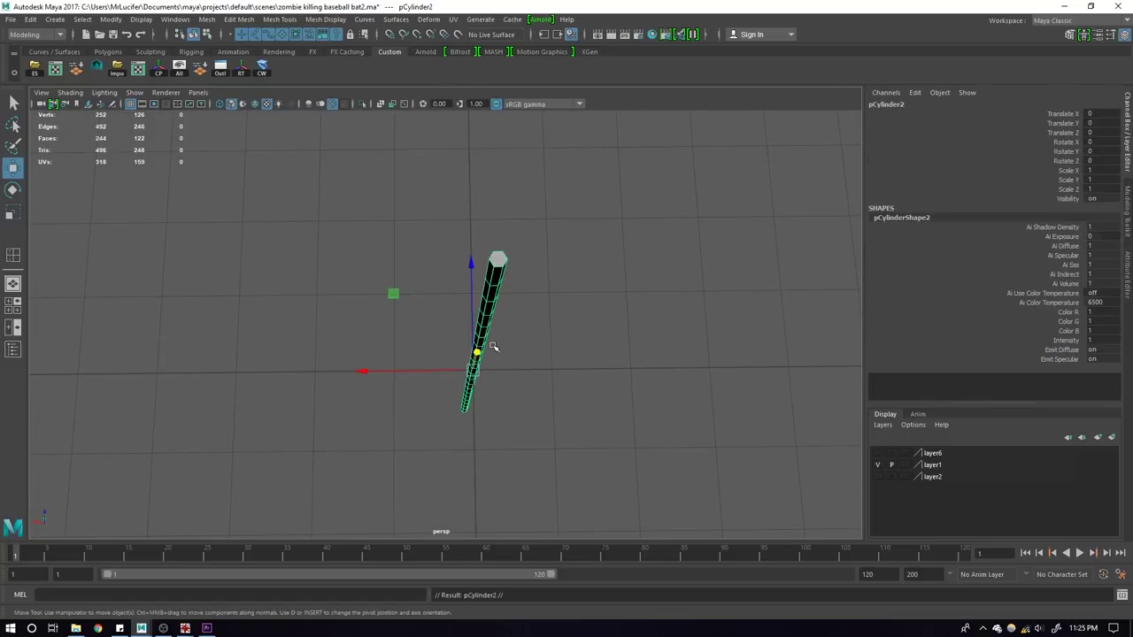
drag(367, 371, 381, 373)
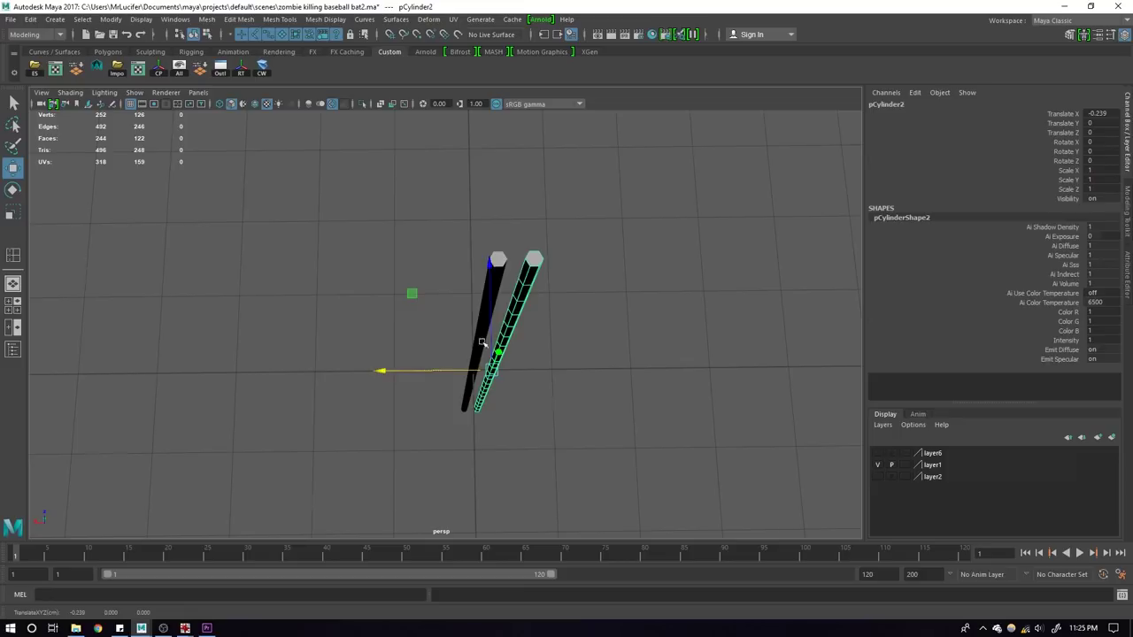
key(ctrl+z)
key(ctrl+z)
key(F11)
click(498, 260)
mouse_move(498, 261)
alt+mouse_down()
mouse_move(416, 375)
mouse_move(469, 380)
mouse_move(486, 344)
mouse_move(594, 374)
mouse_move(510, 388)
alt+mouse_up()
key(F8)
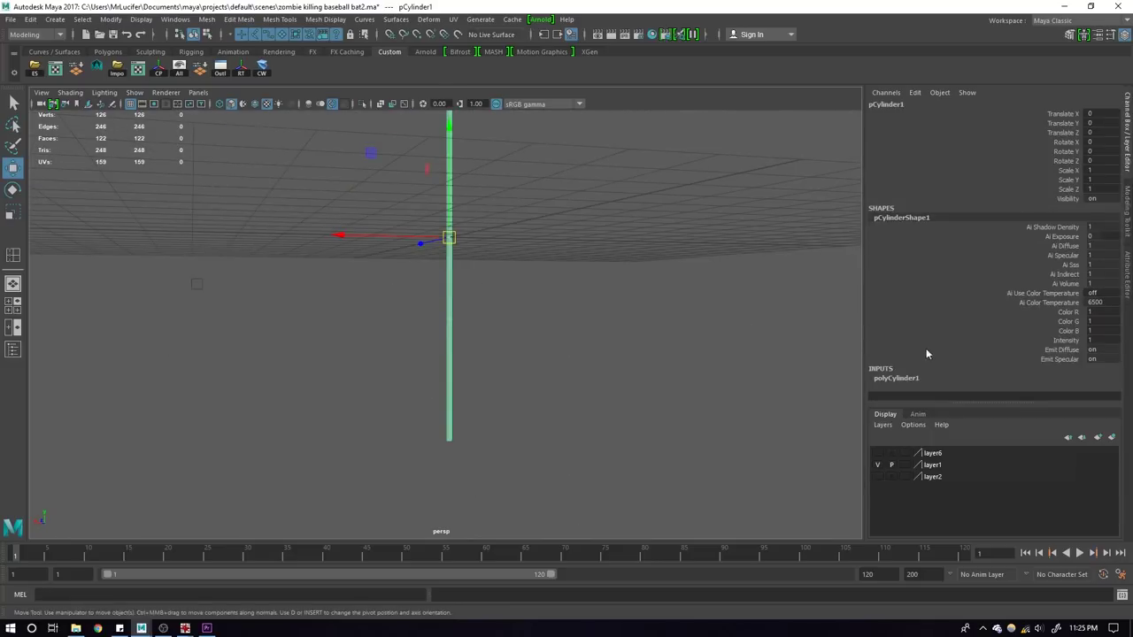
mouse_move(635, 318)
alt+mouse_down()
mouse_move(516, 322)
mouse_move(537, 390)
mouse_move(513, 422)
mouse_move(474, 397)
mouse_move(470, 354)
mouse_move(404, 395)
mouse_move(423, 376)
alt+mouse_up()
Step: Set the cylinder's Subdivisions Height to 30
click(923, 381)
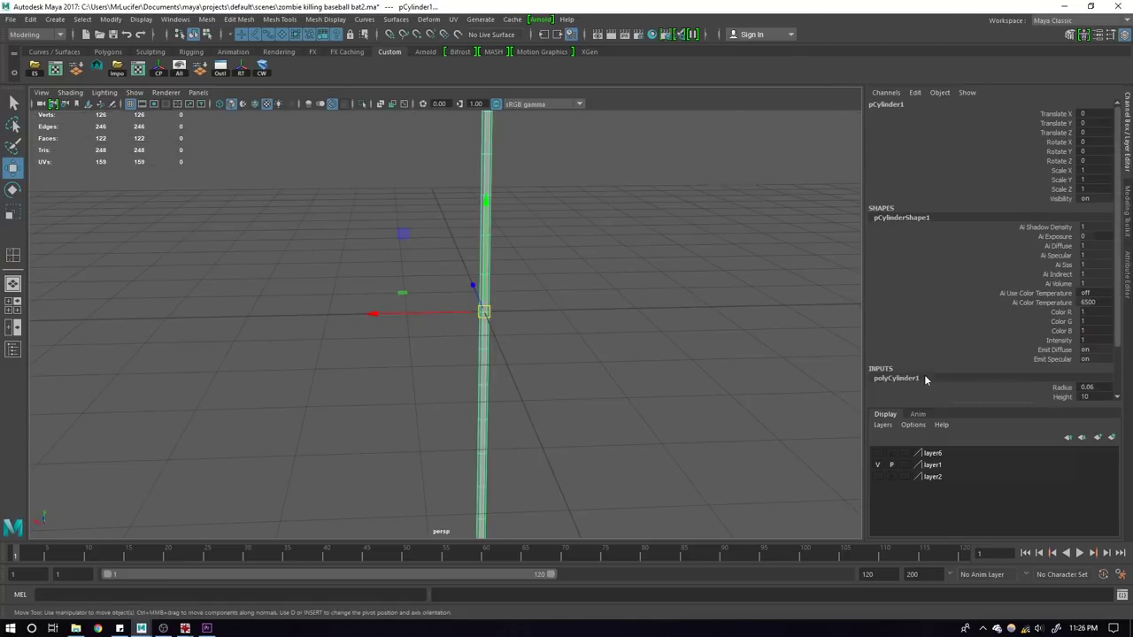
scroll(923, 381, down, 2)
alt+drag(649, 349, 527, 332)
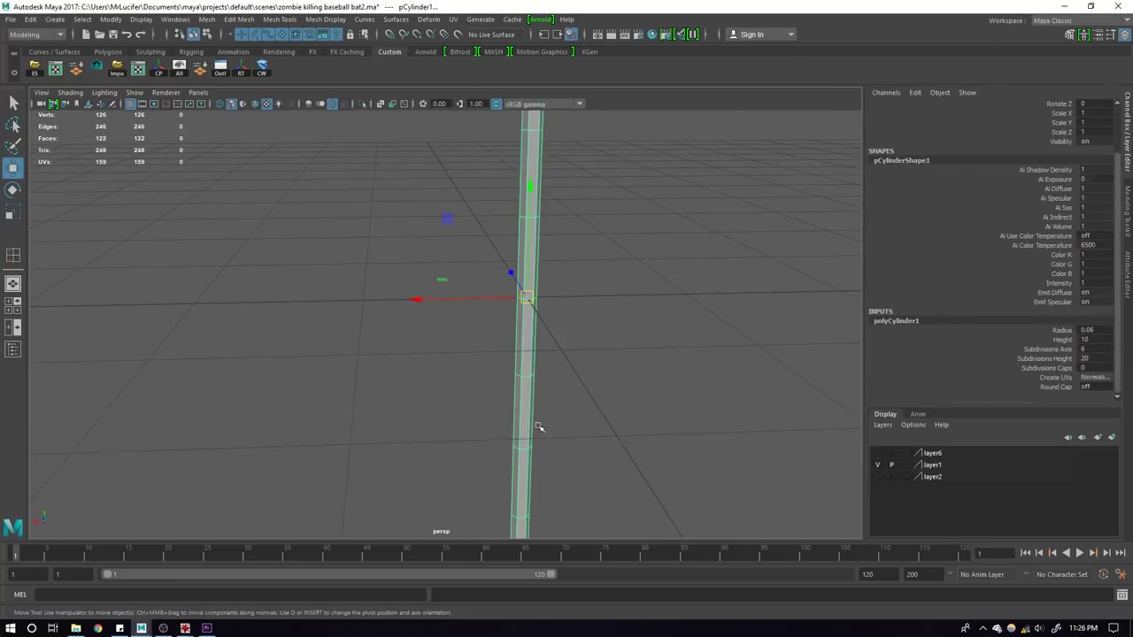
click(1053, 359)
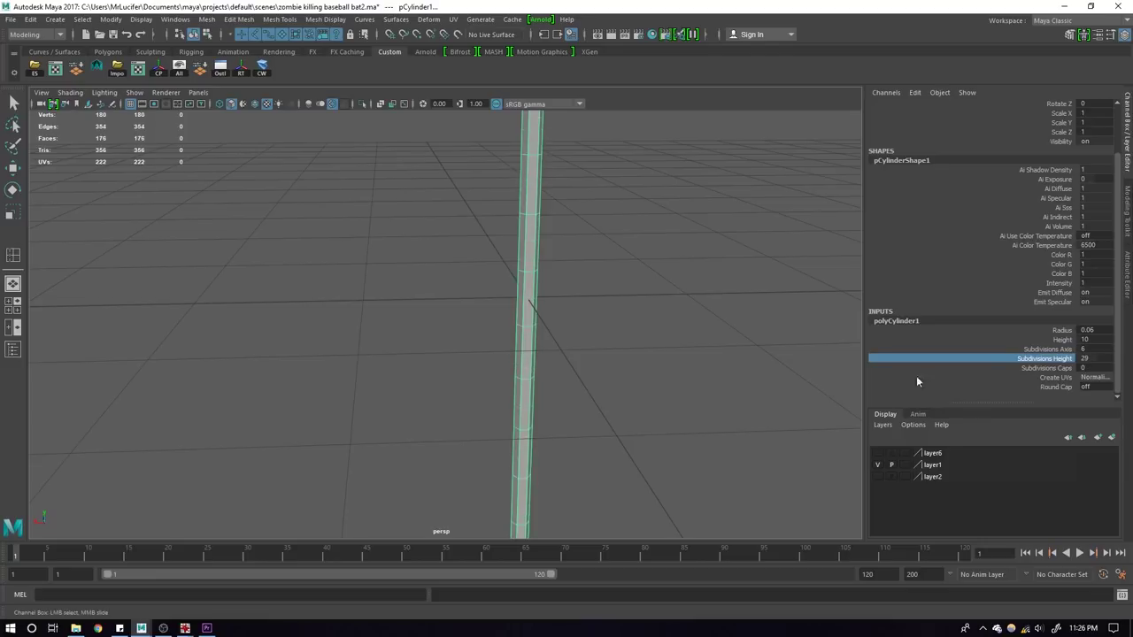
click(1085, 359)
text(30)
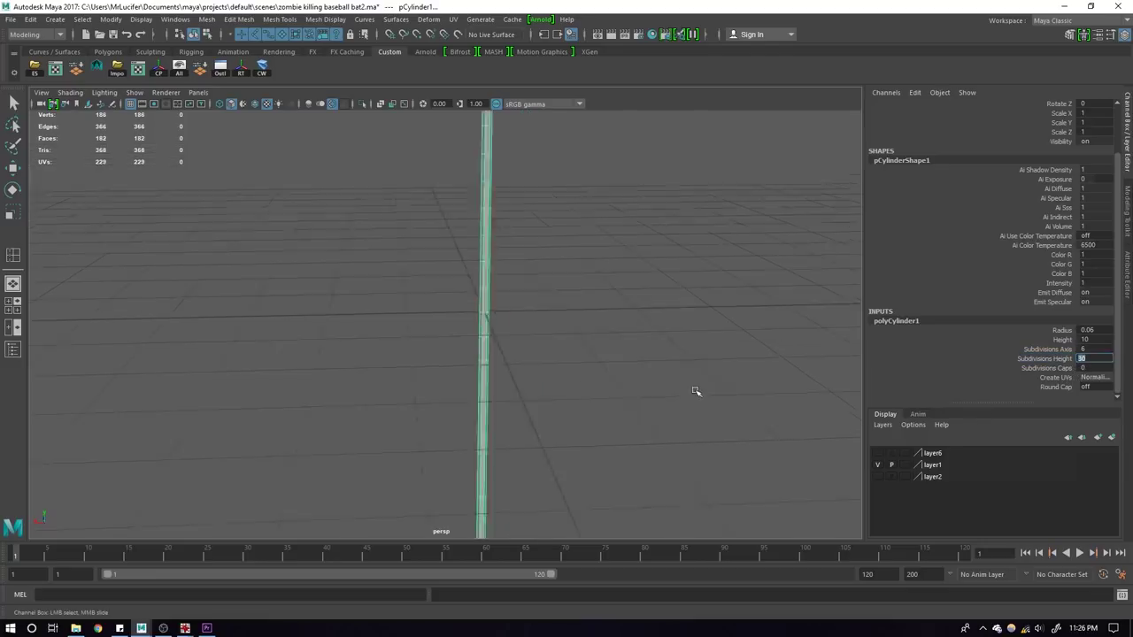
alt+drag(695, 390, 579, 352)
Step: Select the pole and slide it along X, previewing it smoothed
key(w)
mouse_move(415, 359)
alt+mouse_down()
mouse_move(628, 397)
mouse_move(566, 405)
mouse_move(467, 318)
mouse_move(510, 362)
mouse_move(431, 304)
mouse_move(525, 465)
mouse_move(546, 383)
alt+mouse_up()
click(472, 324)
mouse_move(543, 172)
alt+mouse_down()
mouse_move(531, 192)
mouse_move(569, 242)
mouse_move(252, 332)
alt+mouse_up()
drag(572, 254, 256, 306)
alt+drag(442, 413, 392, 403)
mouse_move(377, 476)
mouse_down()
mouse_move(384, 488)
mouse_move(554, 222)
mouse_up()
alt+right_drag(554, 223, 507, 365)
middle_drag(507, 364, 531, 375)
key(3)
alt+right_drag(526, 374, 510, 432)
Step: Nudge the right cylinder slightly left so the two poles sit side by side
click(444, 419)
click(533, 387)
alt+right_drag(534, 387, 510, 402)
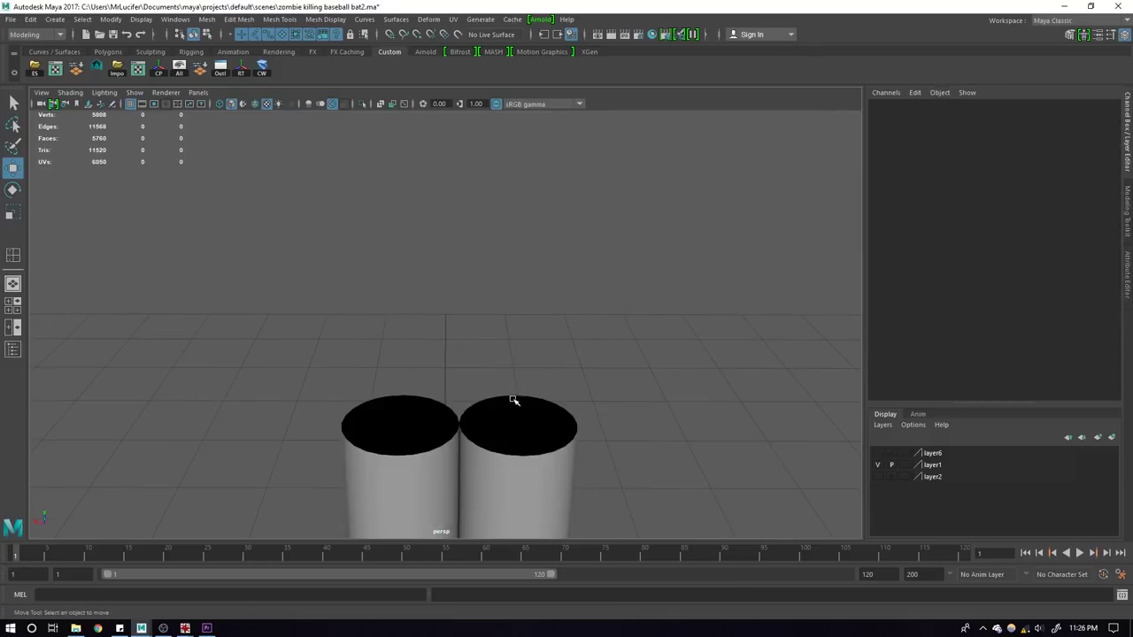
click(481, 438)
middle_drag(496, 445, 492, 443)
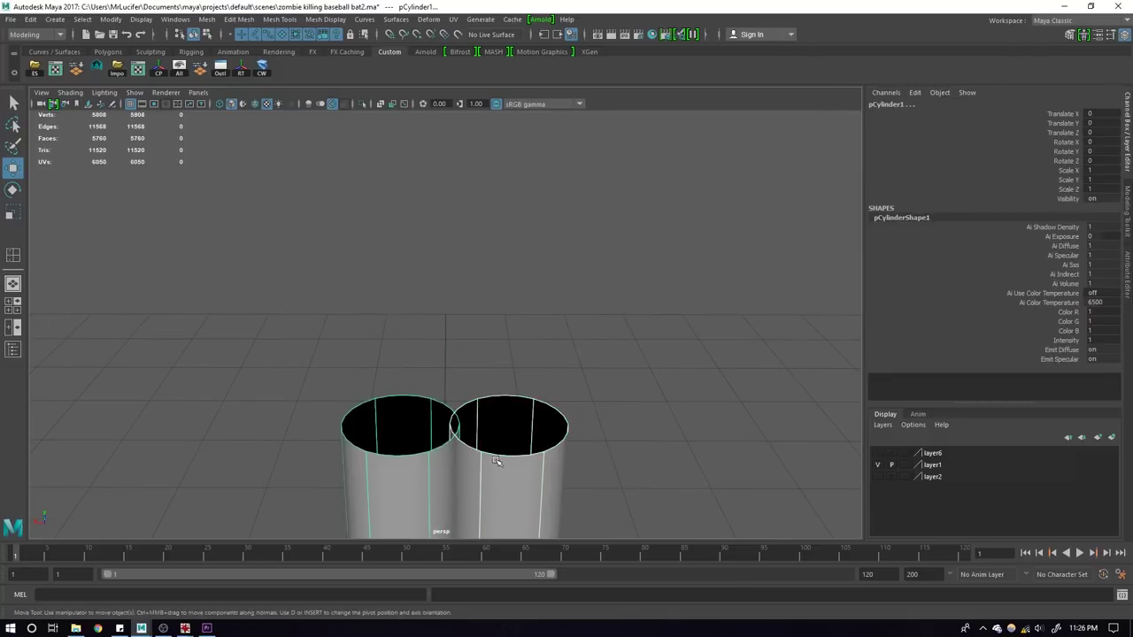
click(614, 434)
alt+right_drag(614, 435, 549, 376)
drag(550, 376, 331, 379)
mouse_move(587, 422)
alt+right_down()
mouse_move(531, 411)
mouse_move(492, 379)
alt+right_up()
mouse_move(493, 379)
alt+mouse_down()
mouse_move(523, 397)
mouse_move(437, 364)
mouse_move(454, 374)
mouse_move(417, 397)
mouse_move(366, 366)
mouse_move(503, 397)
alt+mouse_up()
alt+right_drag(503, 397, 404, 374)
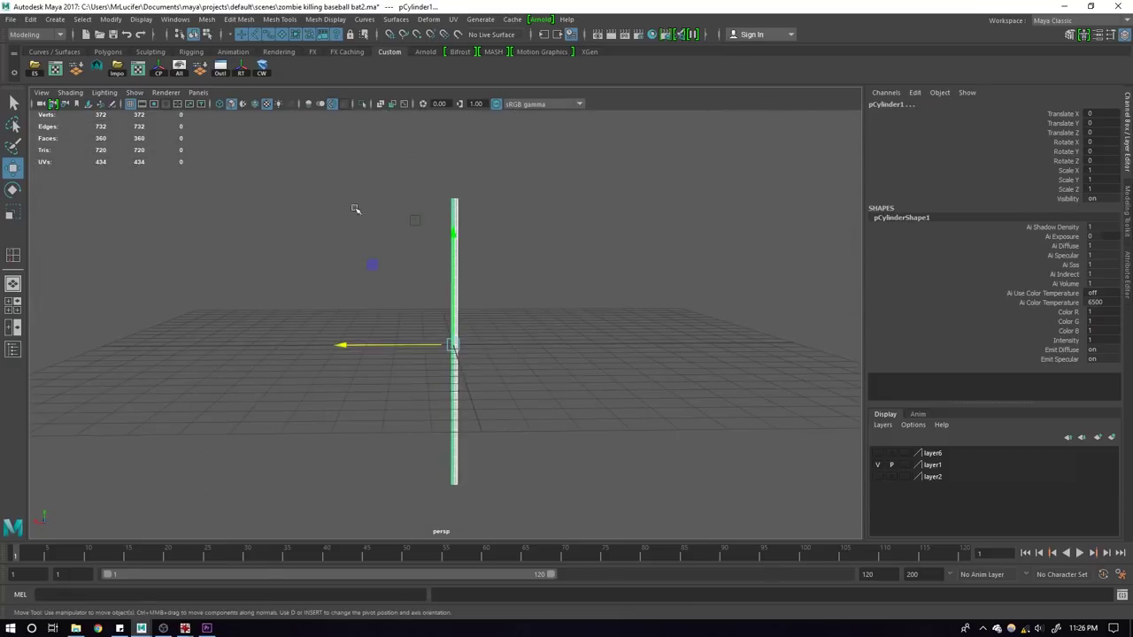
mouse_move(362, 212)
alt+mouse_down()
mouse_move(380, 283)
mouse_move(681, 363)
mouse_move(543, 361)
mouse_move(529, 346)
alt+mouse_up()
Step: Combine both cylinders into one mesh and shift it slightly along X
shift+right_drag(468, 237, 452, 448)
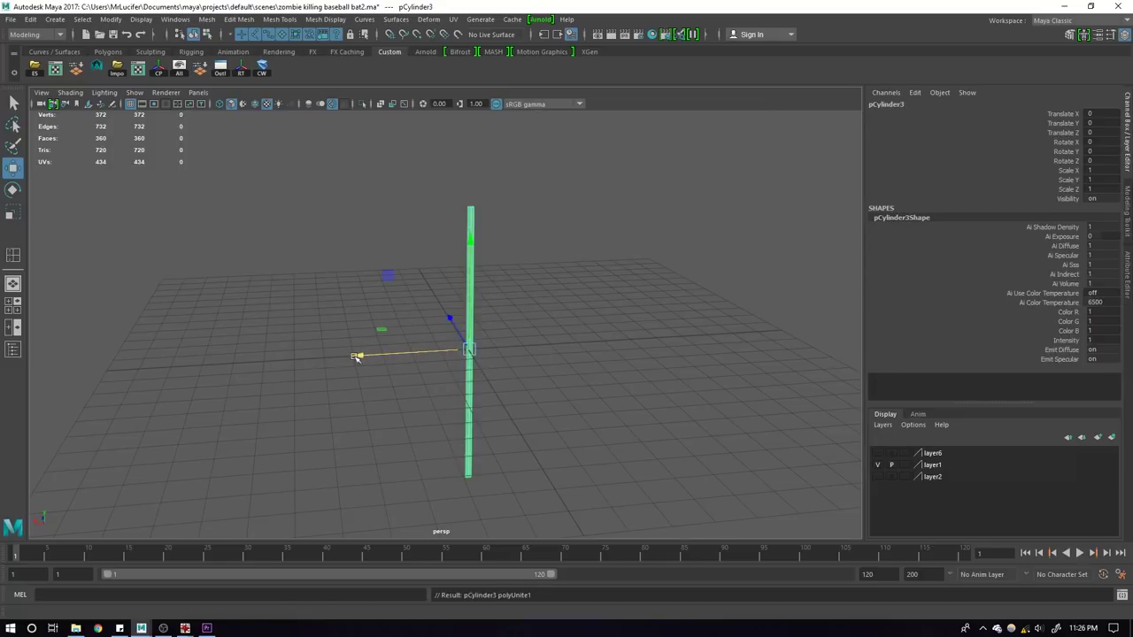
drag(356, 357, 354, 357)
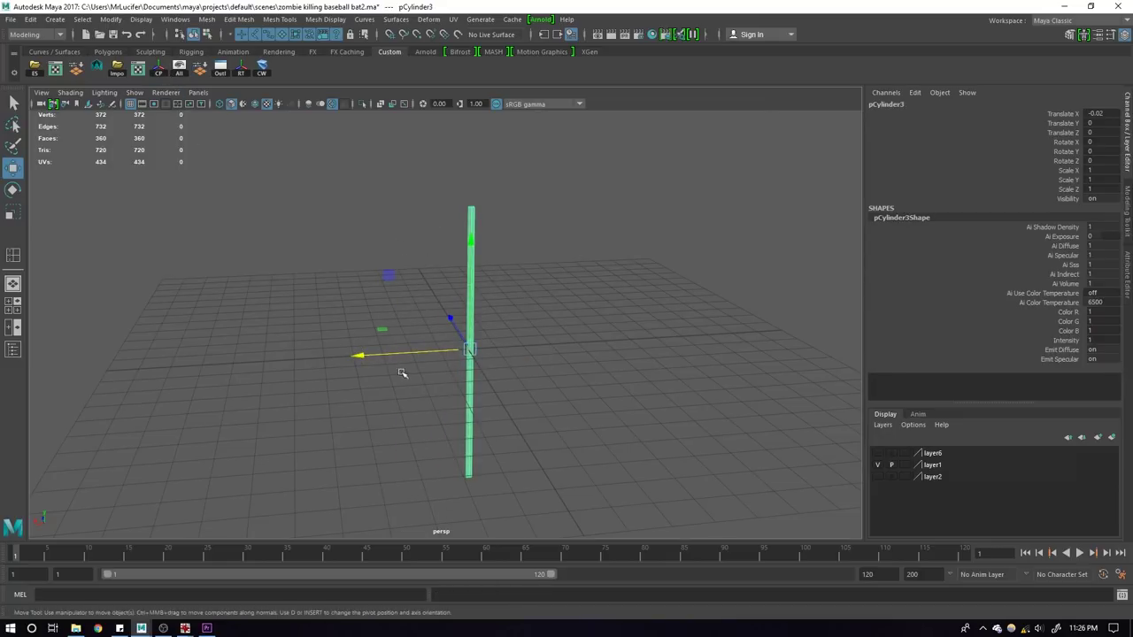
alt+right_drag(366, 356, 518, 433)
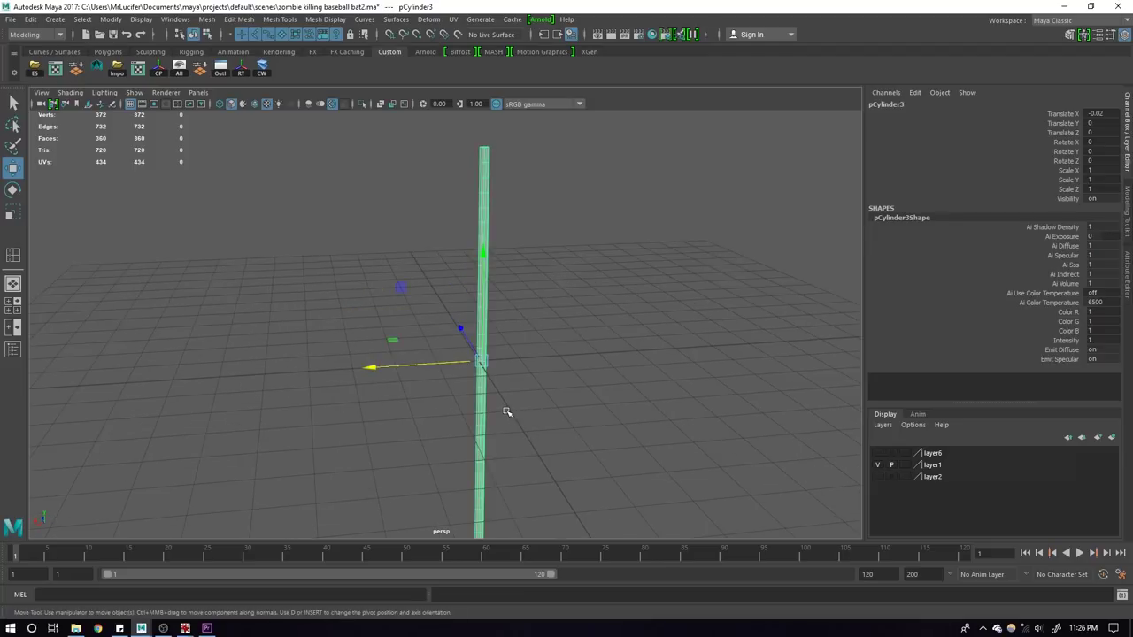
middle_drag(507, 412, 498, 412)
alt+drag(557, 405, 591, 402)
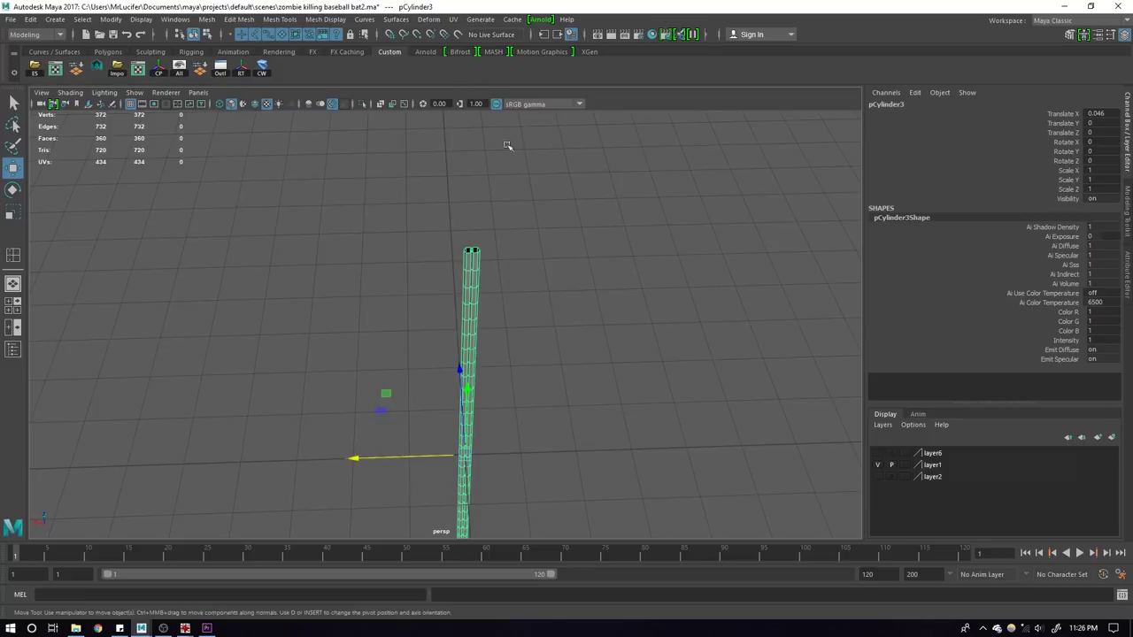
Step: Add a Twist nonlinear deformer to the pole and raise its Start Angle
click(428, 19)
mouse_move(450, 185)
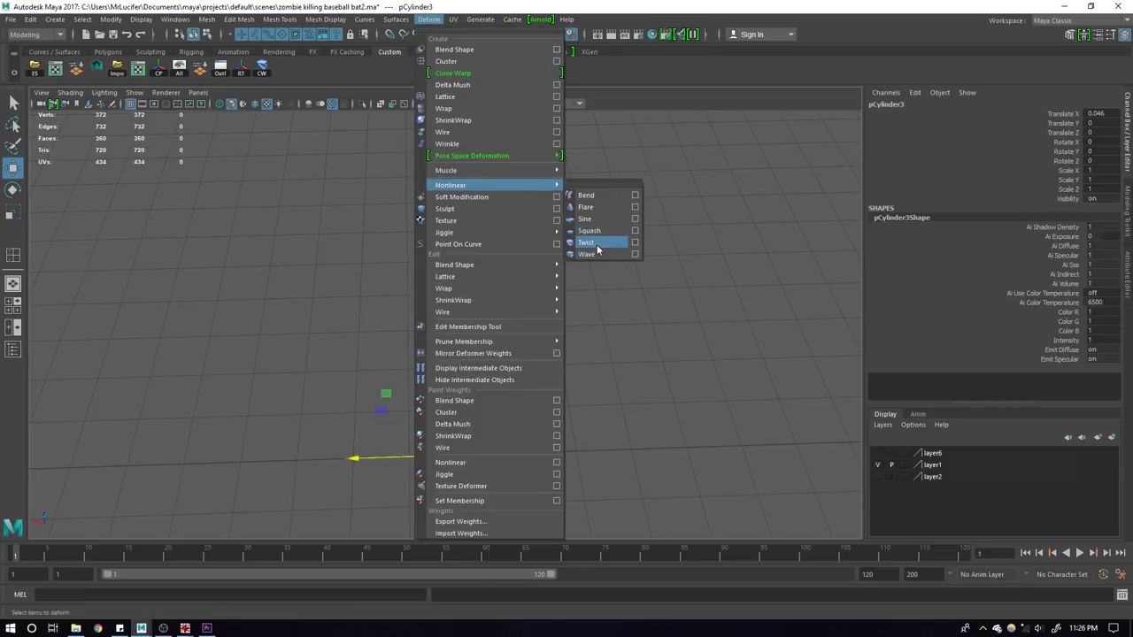
click(600, 242)
alt+middle_drag(576, 307, 584, 280)
click(884, 237)
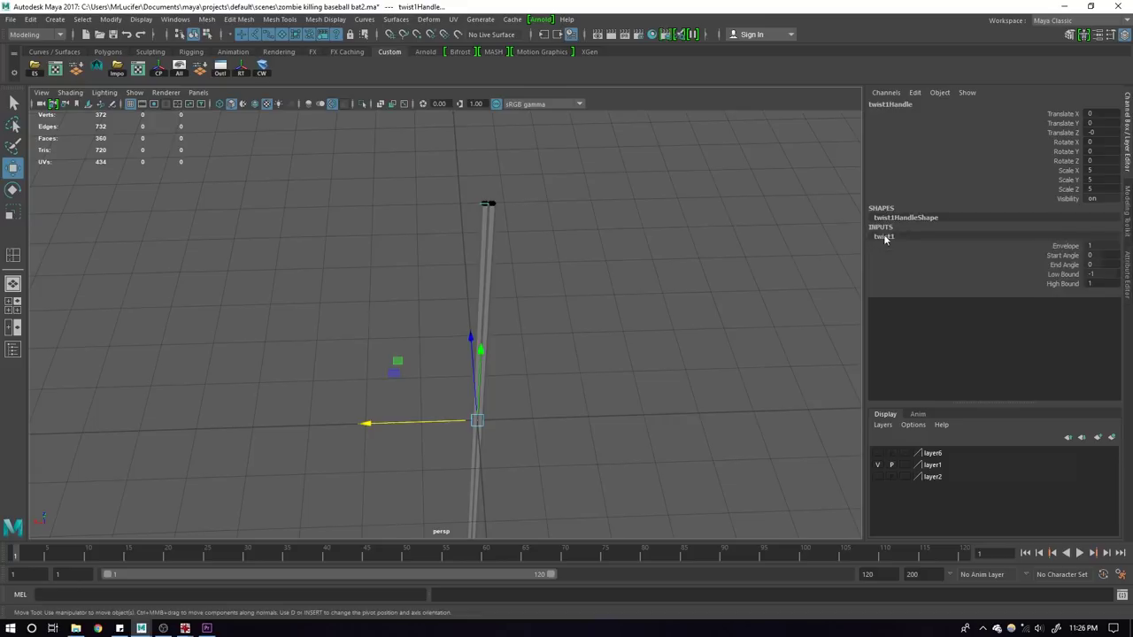
click(1066, 255)
middle_drag(427, 272, 471, 275)
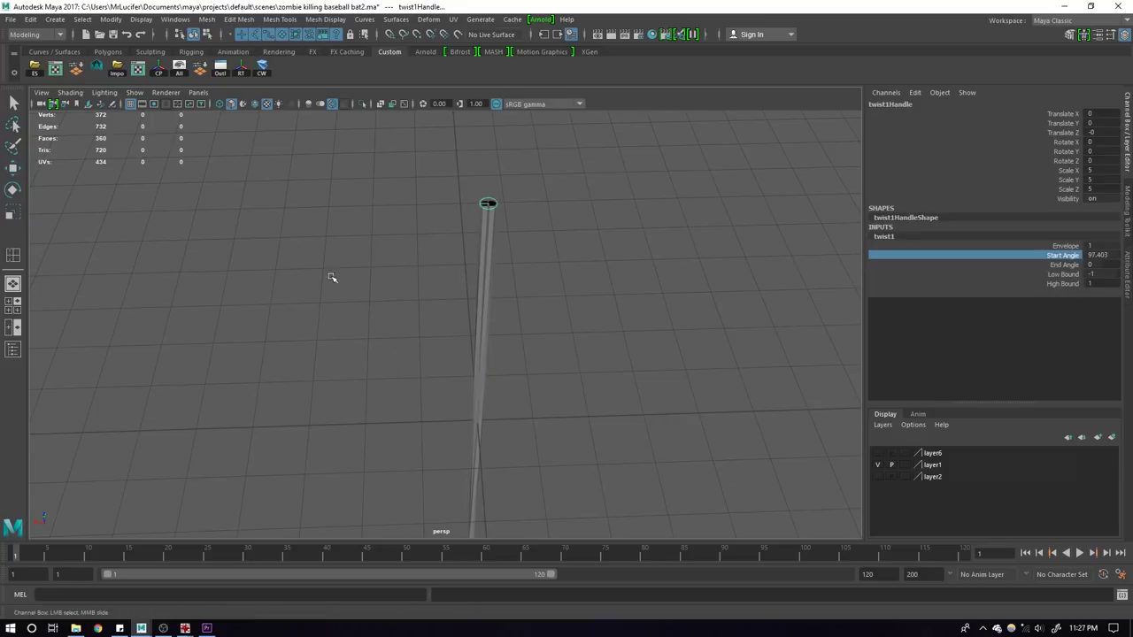
middle_drag(331, 278, 943, 287)
double_click(1093, 255)
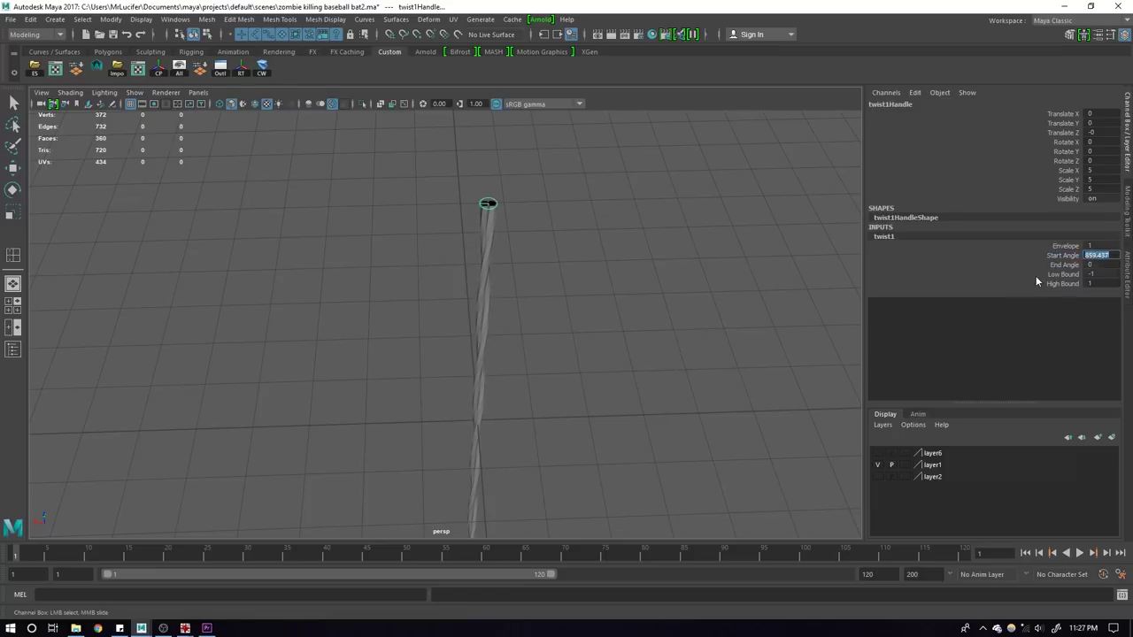
Step: Compute 360 × 3 in the calculator and set the twist Start Angle to 1080
key(XF86Calculator)
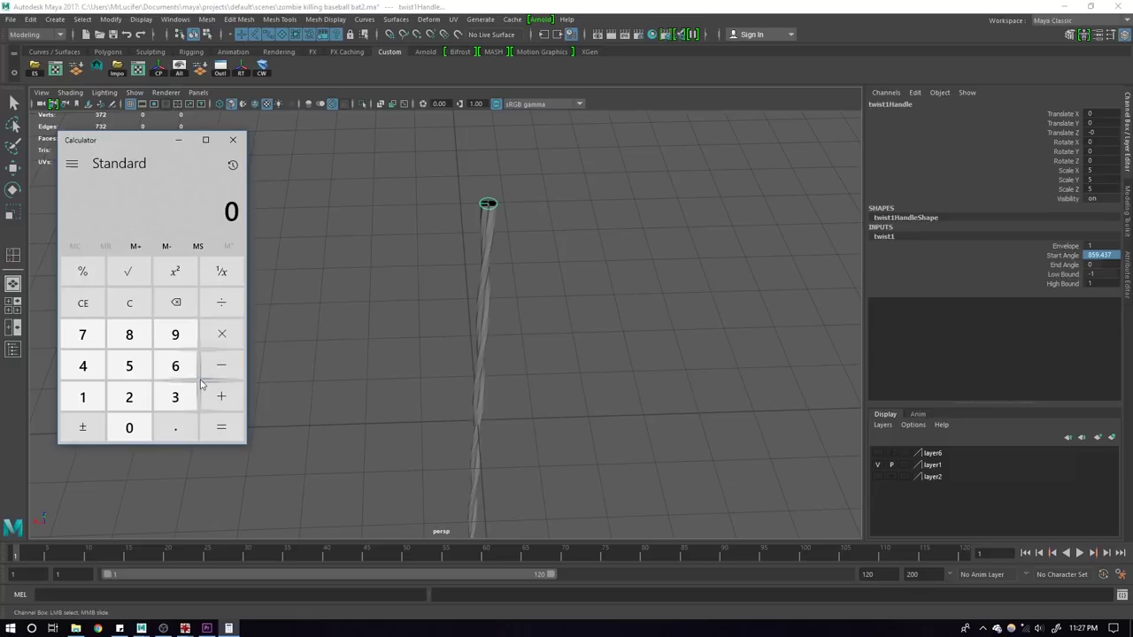
click(191, 391)
click(175, 366)
click(130, 427)
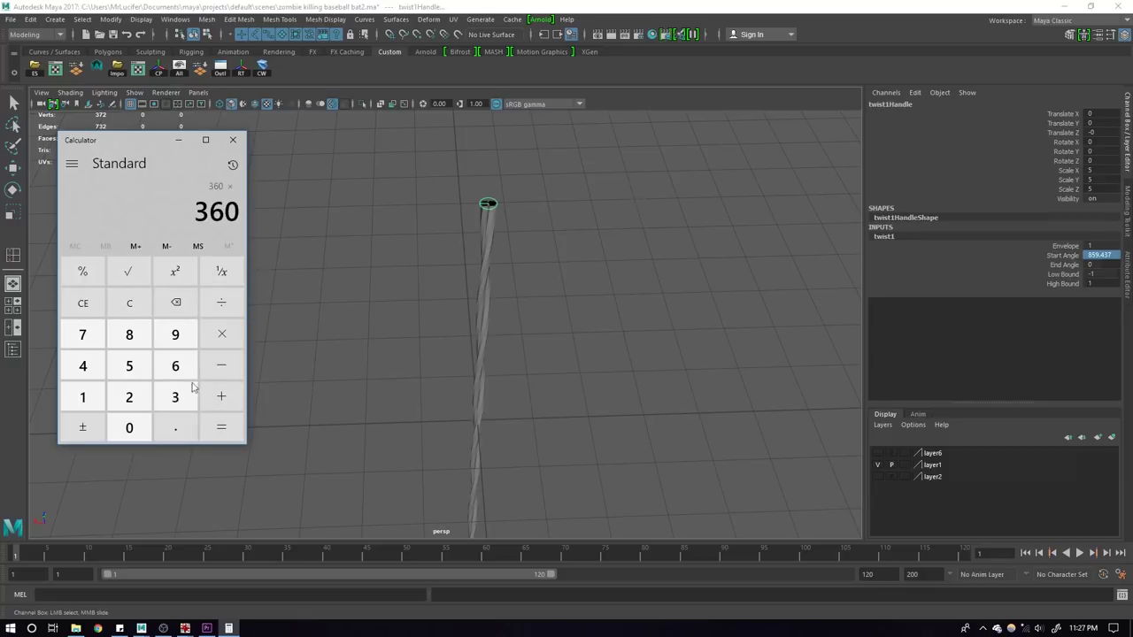
click(221, 334)
click(175, 396)
click(221, 428)
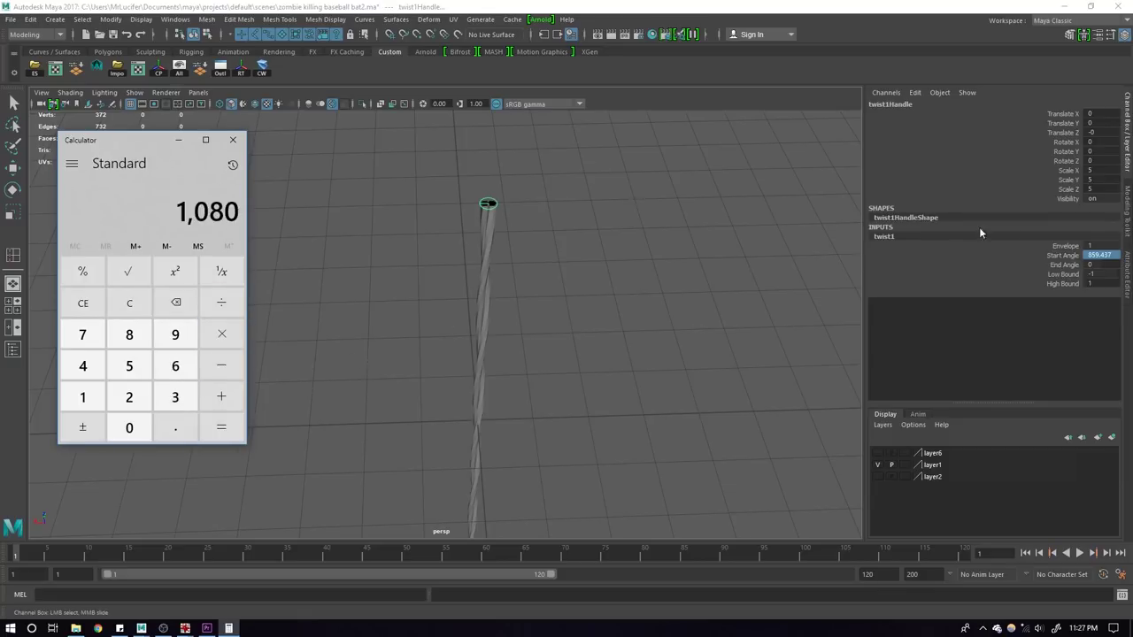
double_click(1097, 255)
text(108)
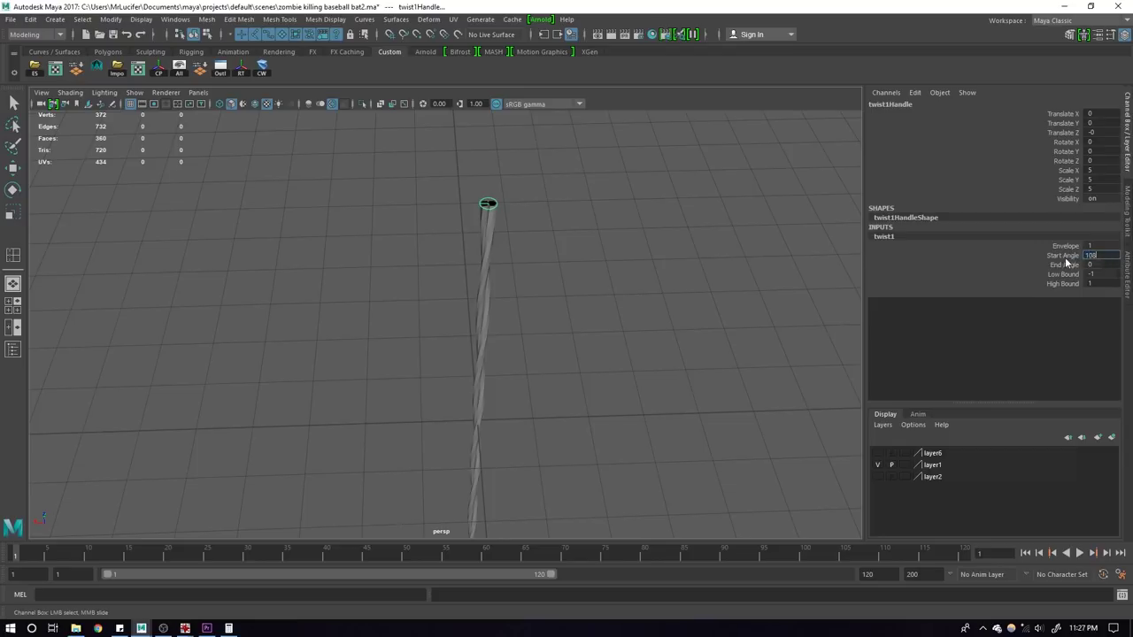
text(0)
key(Return)
mouse_move(559, 243)
alt+mouse_down()
mouse_move(374, 250)
mouse_move(596, 308)
mouse_move(518, 295)
mouse_move(538, 296)
mouse_move(572, 258)
mouse_move(511, 215)
mouse_move(507, 250)
mouse_move(543, 278)
mouse_move(508, 263)
mouse_move(501, 311)
mouse_move(593, 357)
mouse_move(516, 361)
mouse_move(458, 329)
mouse_move(490, 251)
mouse_move(490, 377)
mouse_move(488, 192)
mouse_move(478, 256)
mouse_move(493, 324)
mouse_move(571, 382)
mouse_move(525, 365)
mouse_move(549, 345)
alt+mouse_up()
Step: Add 360 in the calculator and set the twist Start Angle to 1440
key(alt+Tab)
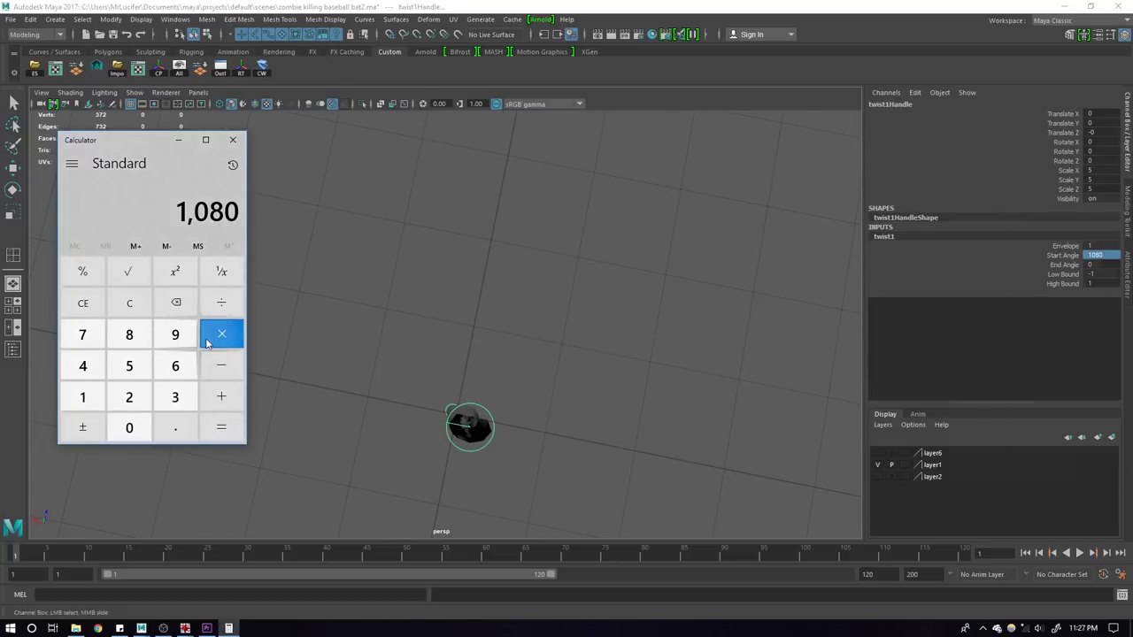
click(221, 396)
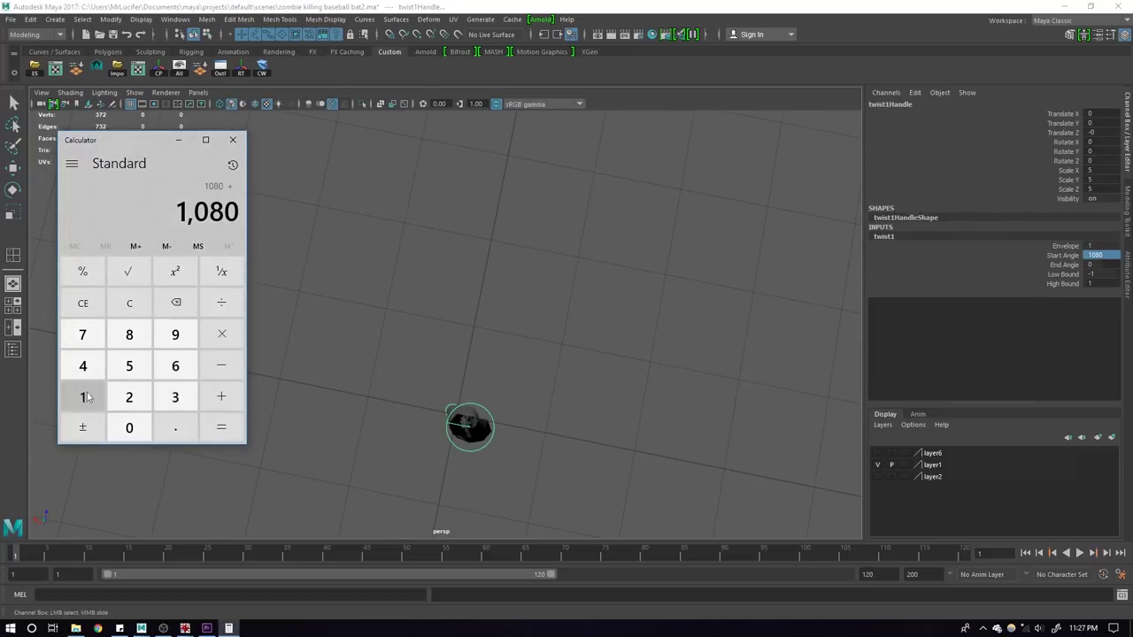
click(162, 397)
click(175, 366)
click(129, 427)
click(221, 427)
mouse_move(371, 387)
alt+mouse_down()
mouse_move(410, 309)
mouse_move(427, 358)
alt+mouse_up()
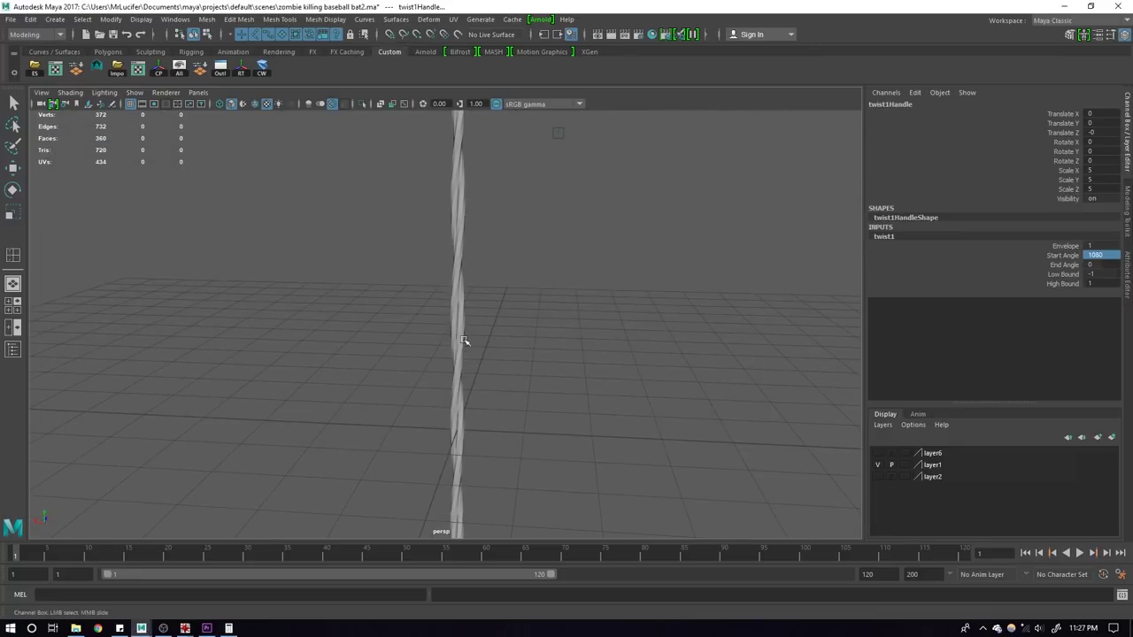
key(alt+Tab)
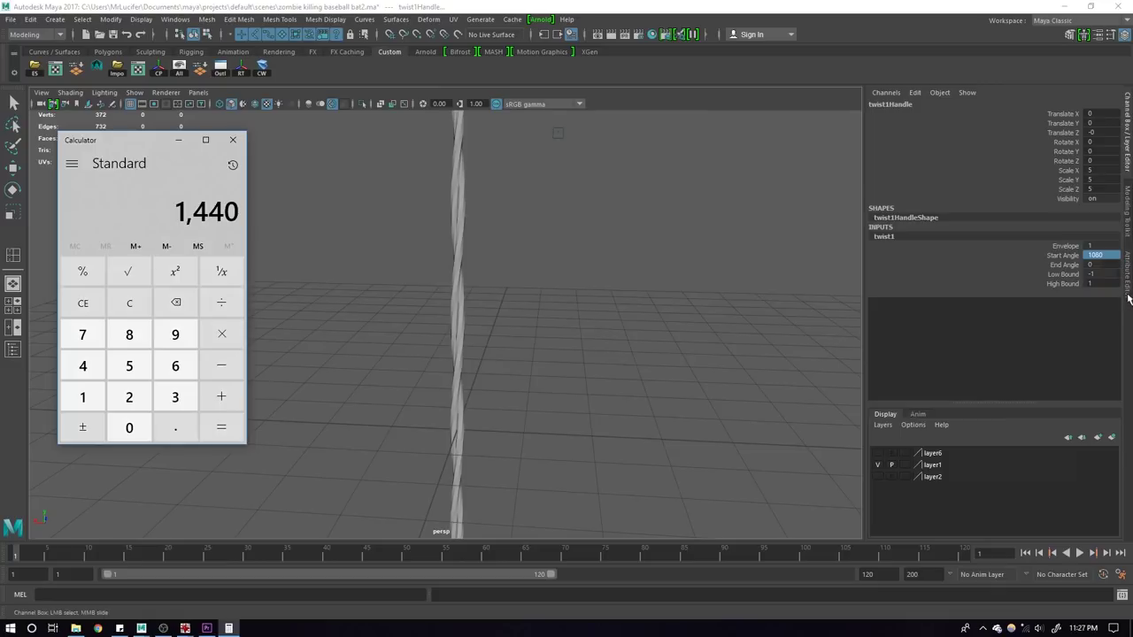
click(1107, 262)
text(144)
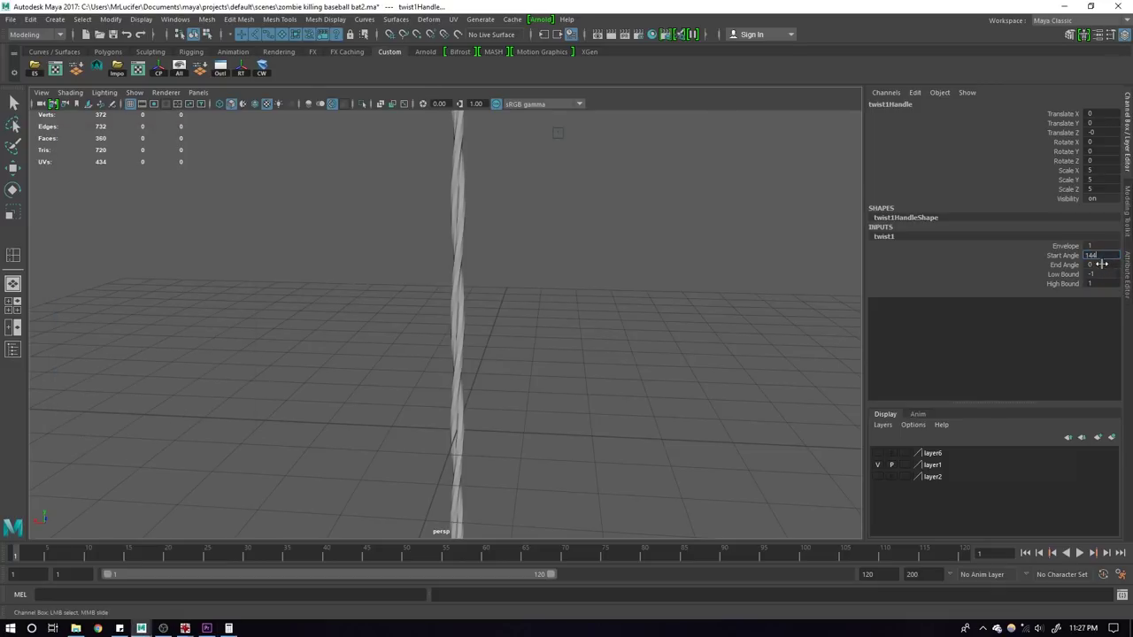
text(0)
key(Return)
mouse_move(596, 387)
alt+mouse_down()
mouse_move(541, 380)
mouse_move(534, 414)
mouse_move(546, 395)
alt+mouse_up()
Step: Add another 360 and raise the twist Start Angle to 1800
key(alt+Tab)
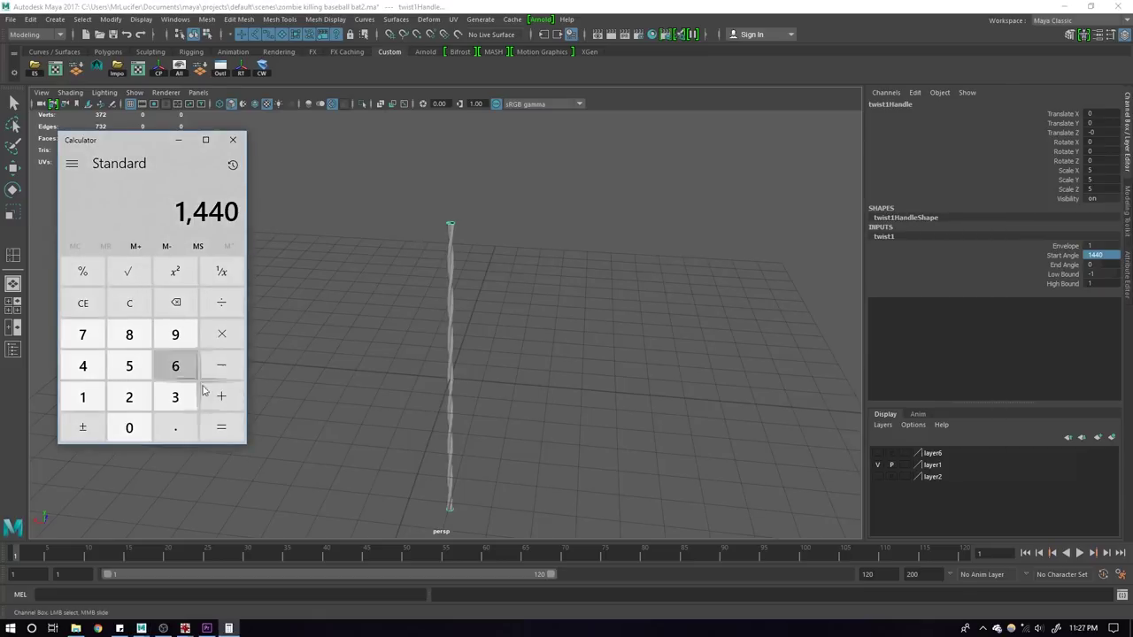
click(212, 398)
click(174, 398)
click(175, 365)
click(137, 426)
click(221, 428)
double_click(1095, 255)
text(18)
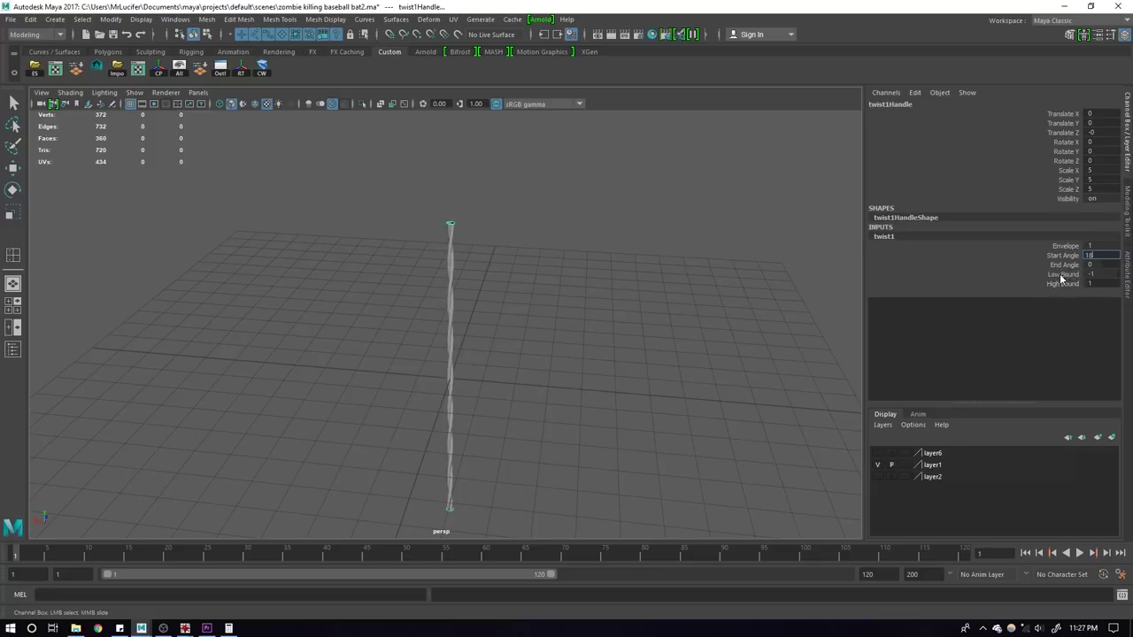
text(00)
key(Return)
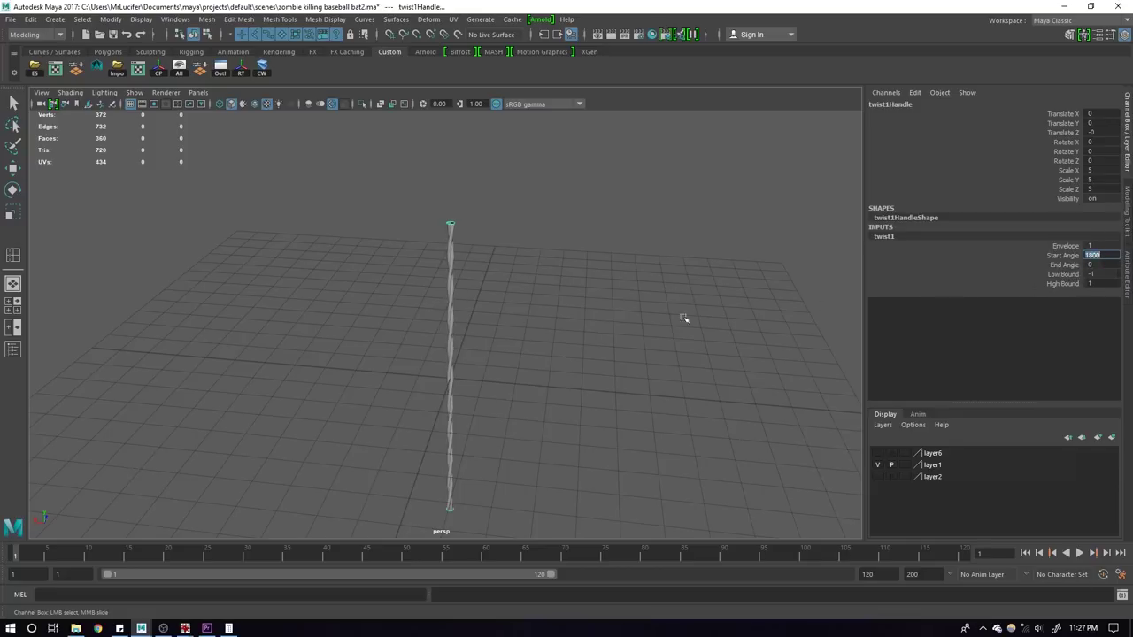
mouse_move(402, 331)
alt+mouse_down()
mouse_move(507, 331)
mouse_move(508, 319)
alt+mouse_up()
Step: Check the bat reference photo, then get back to the calculator
key(alt+Tab)
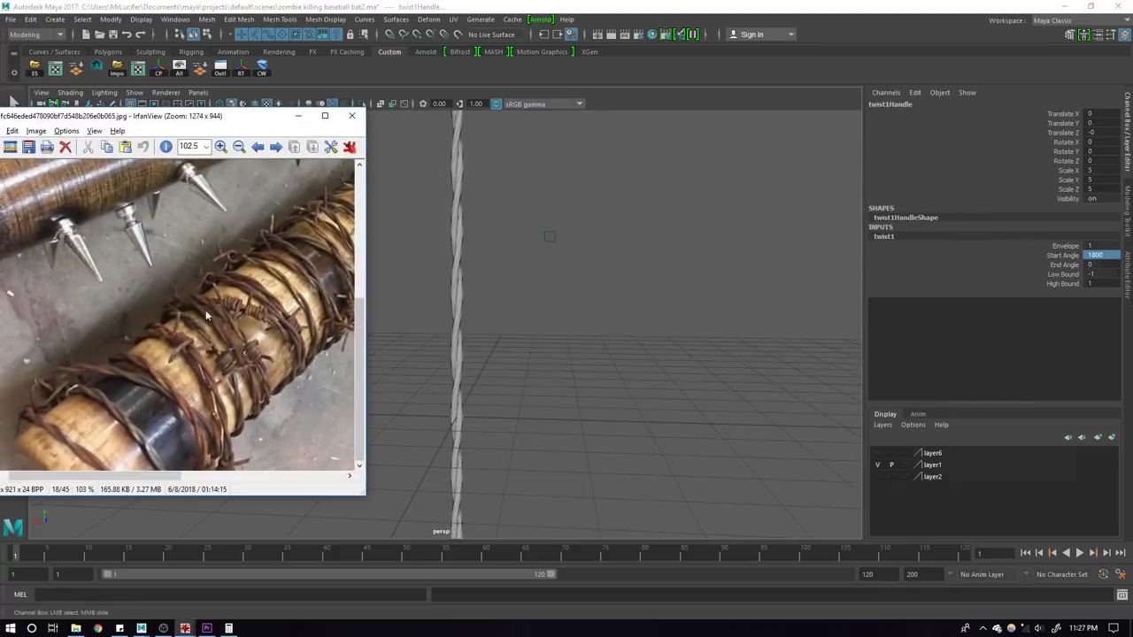
mouse_move(372, 375)
alt+mouse_down()
mouse_move(514, 338)
mouse_move(558, 346)
mouse_move(556, 361)
alt+mouse_up()
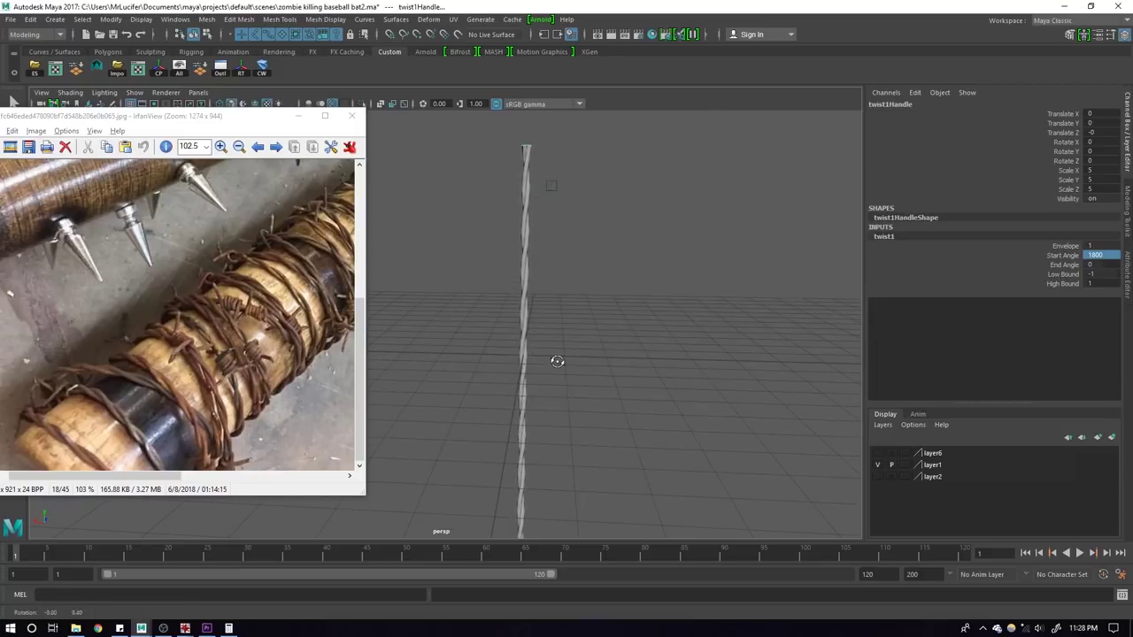
key(alt+Tab)
key(alt+Tab)
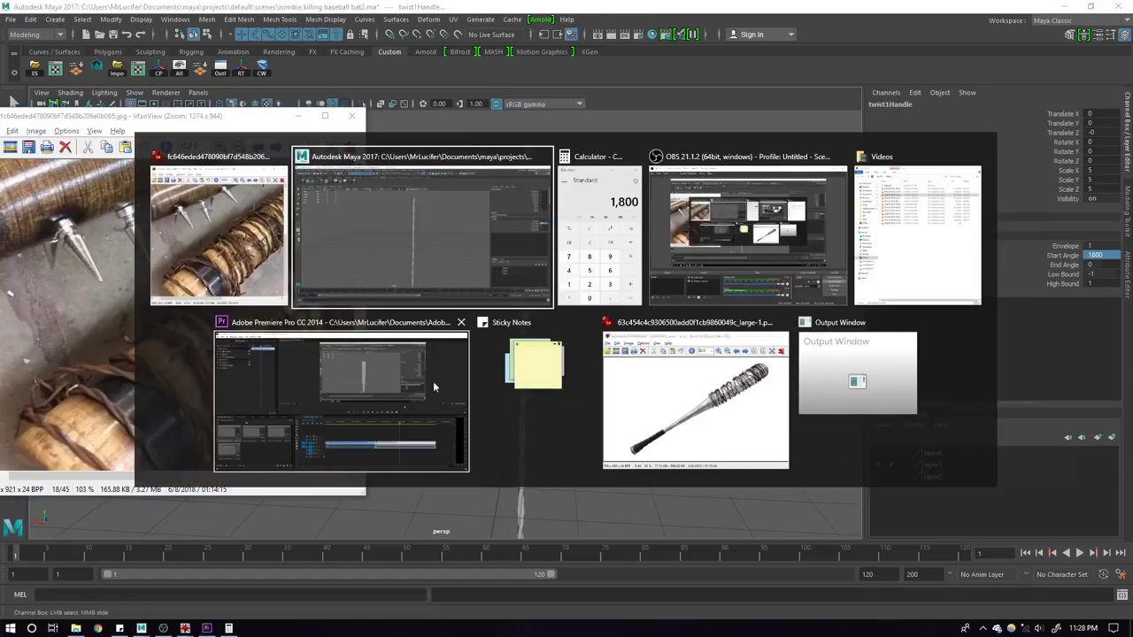
key(Tab)
key(Tab)
key(alt+Tab)
click(306, 216)
click(298, 115)
Step: Compute 1800 + 360 and set the twist Start Angle to 2160
click(222, 396)
click(175, 397)
click(175, 365)
click(129, 427)
click(221, 427)
double_click(1095, 255)
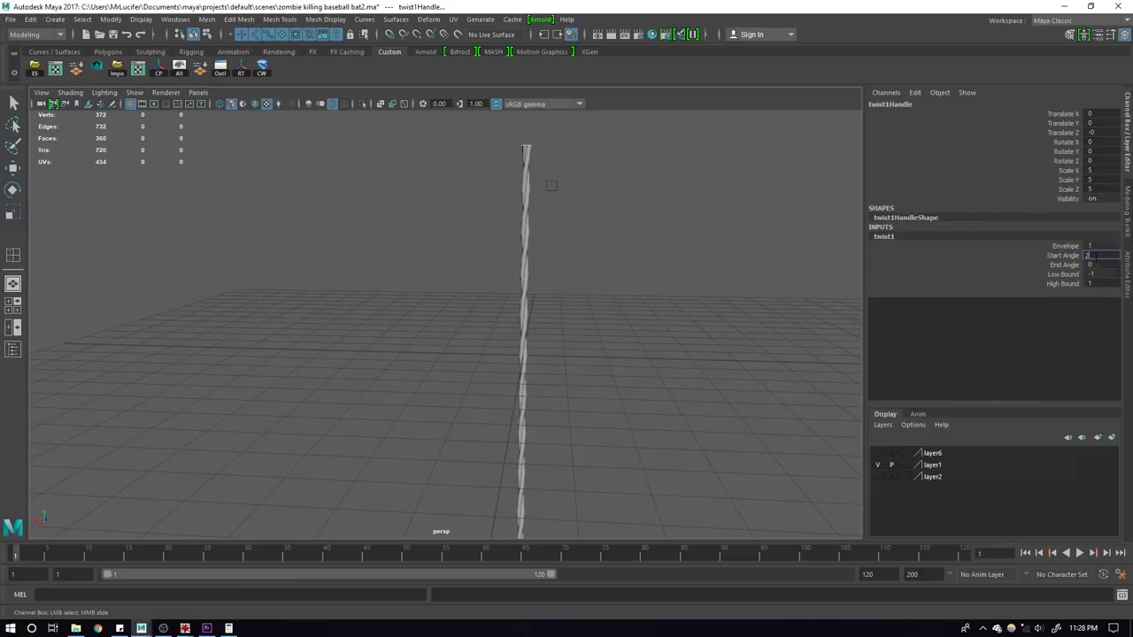
key(Return)
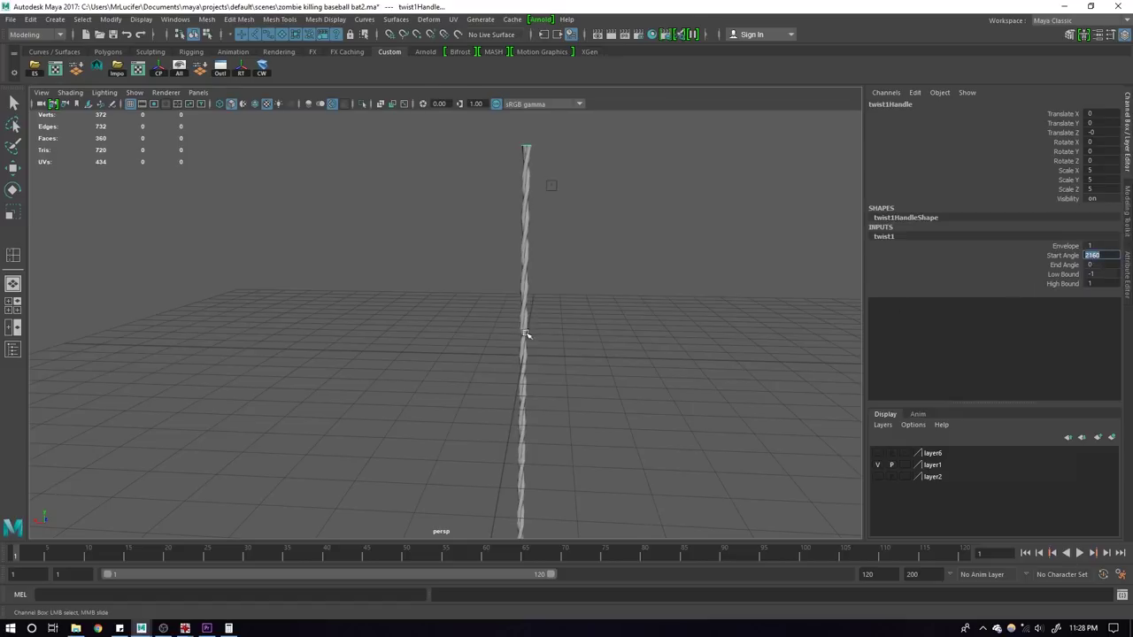
alt+drag(525, 335, 513, 358)
Step: Select the twisted strand and orbit until it appears nearly vertical
key(w)
click(527, 330)
click(607, 331)
mouse_move(607, 331)
alt+mouse_down()
mouse_move(599, 407)
mouse_move(554, 407)
mouse_move(516, 331)
alt+mouse_up()
click(534, 259)
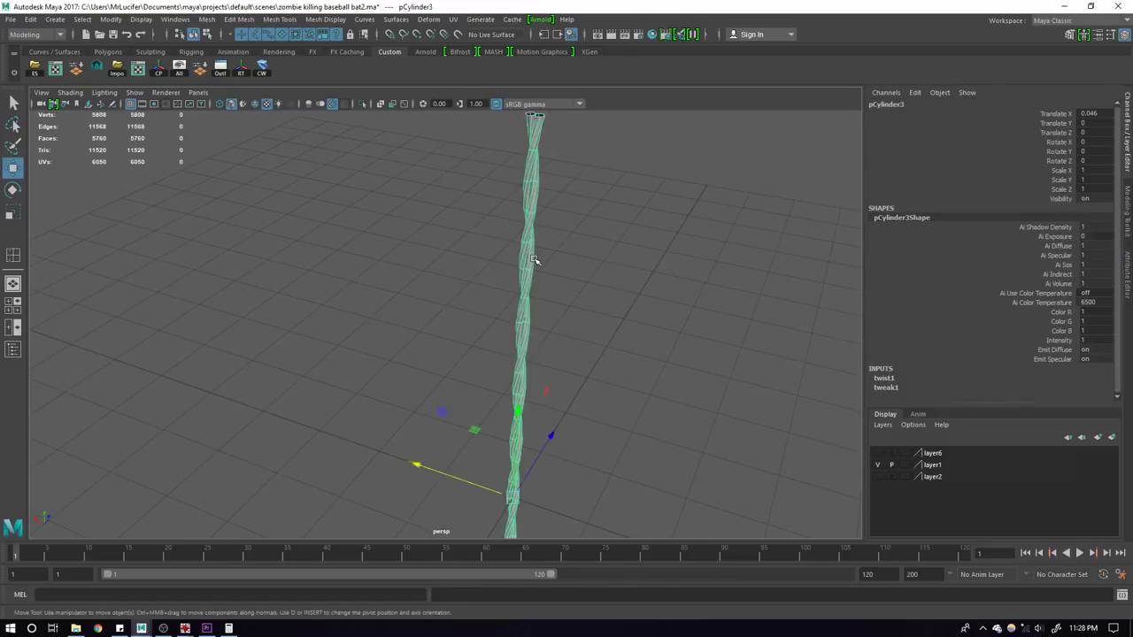
alt+drag(534, 258, 624, 387)
click(624, 387)
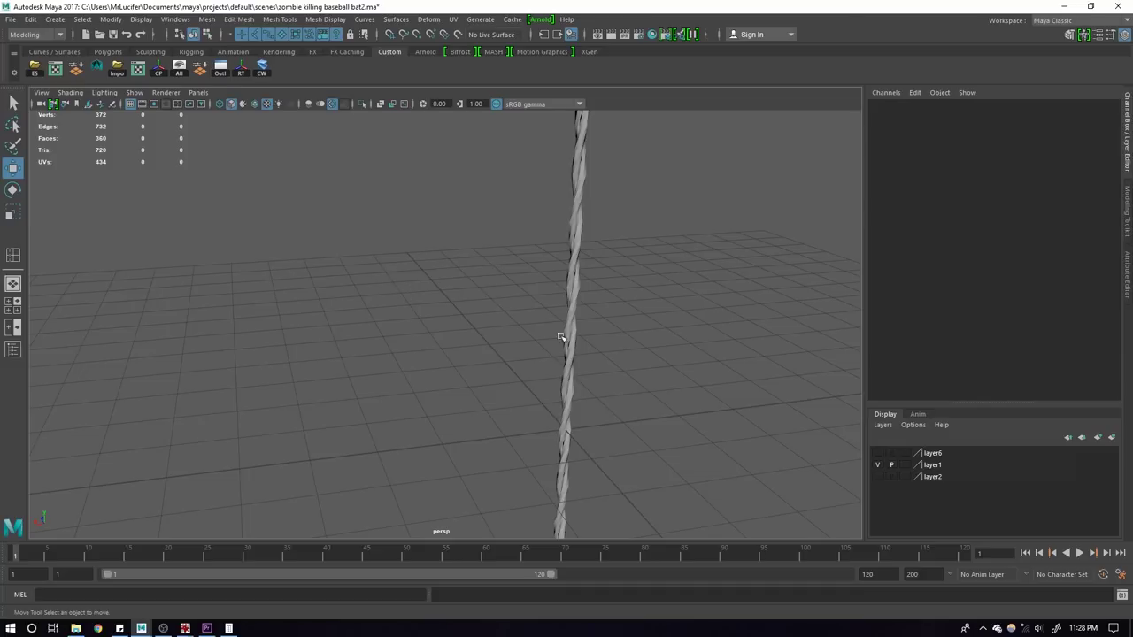
mouse_move(561, 340)
alt+mouse_down()
mouse_move(379, 308)
mouse_move(517, 310)
alt+mouse_up()
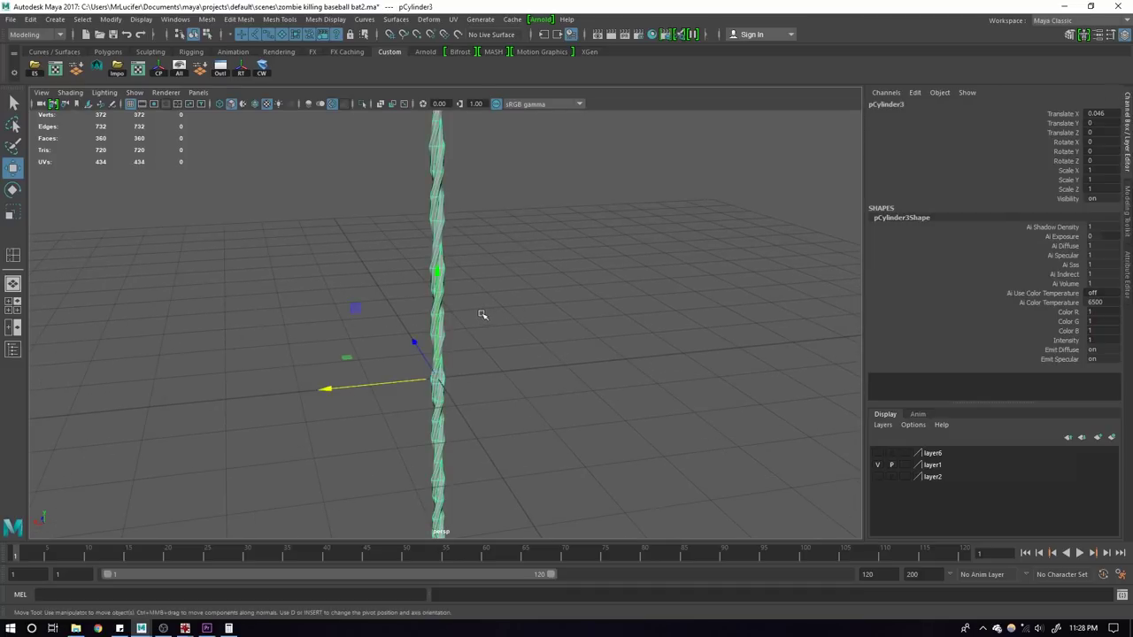
Step: Create a polygon helix around the twisted strand
click(219, 204)
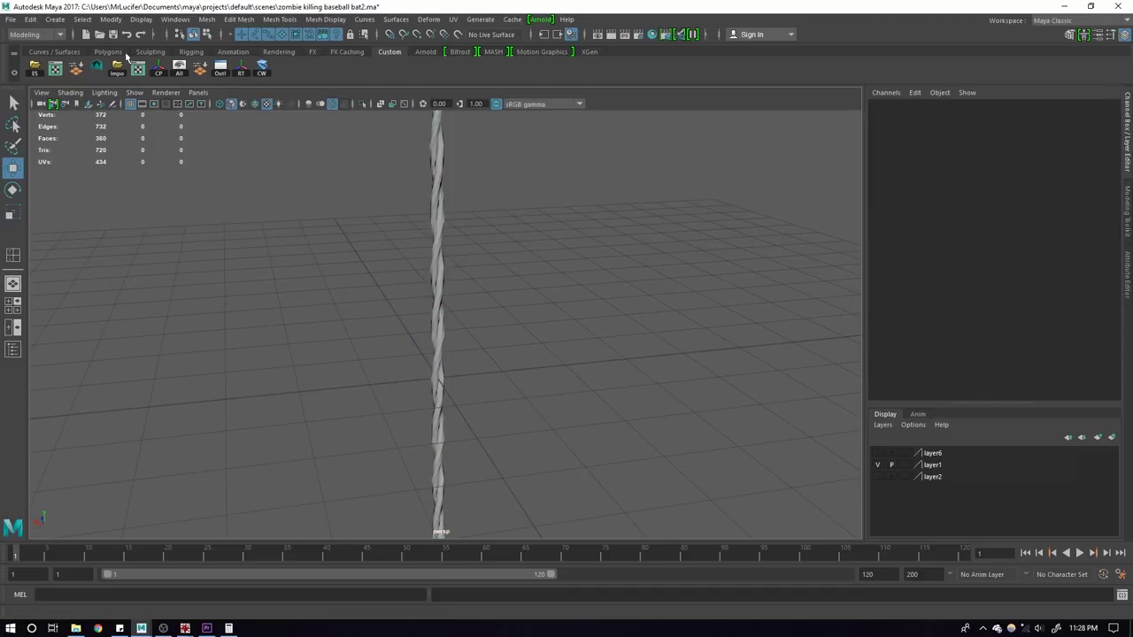
click(134, 52)
click(108, 51)
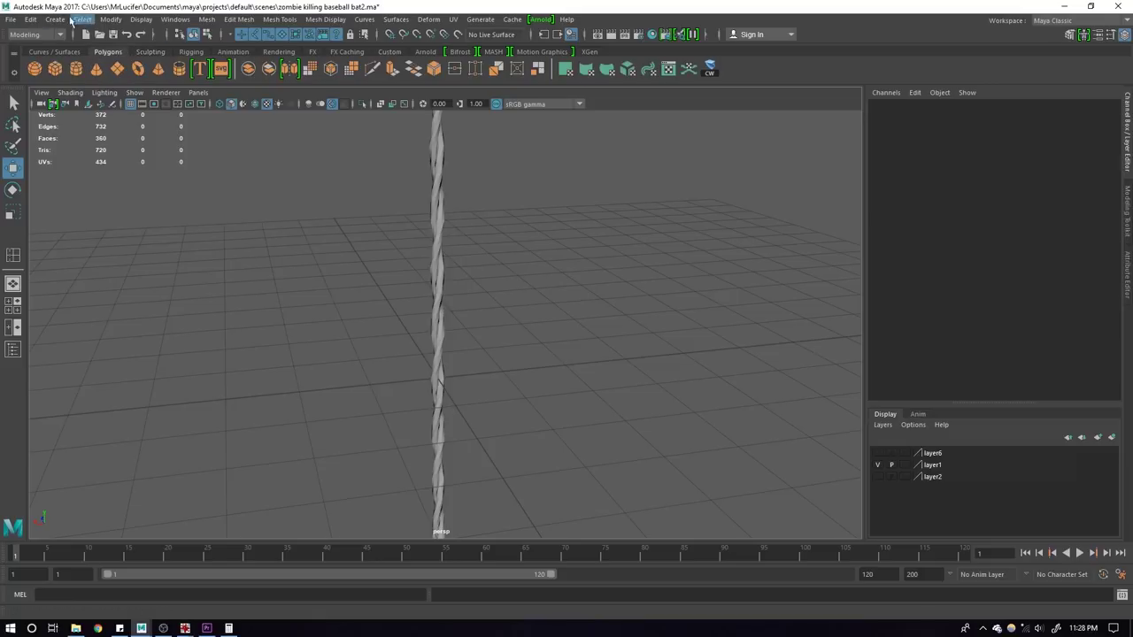
click(54, 19)
mouse_move(91, 61)
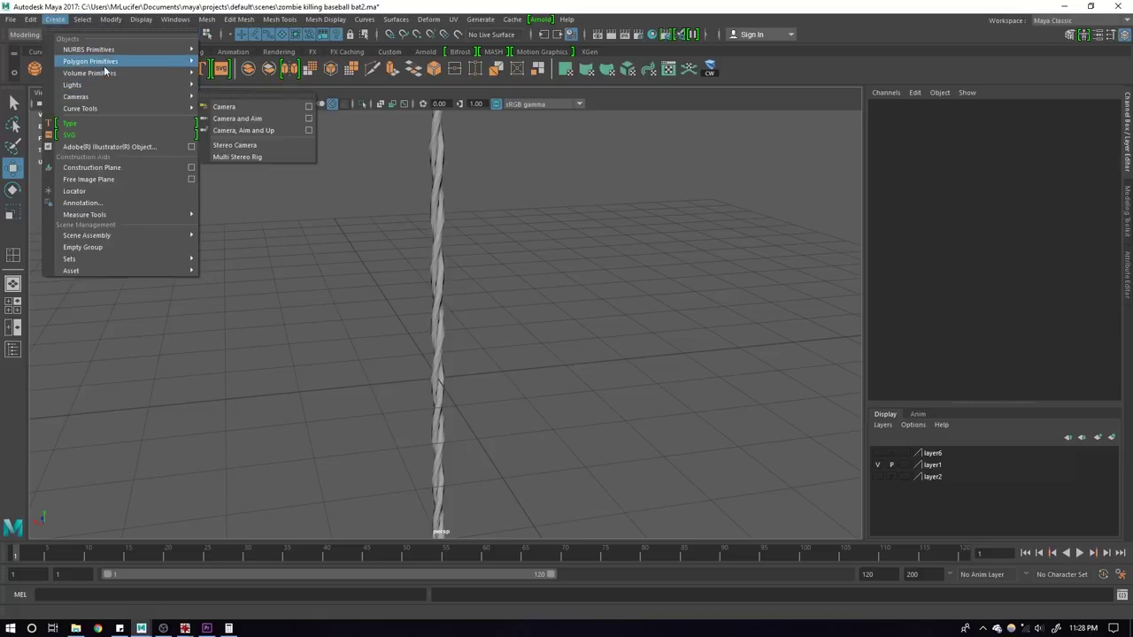
click(244, 177)
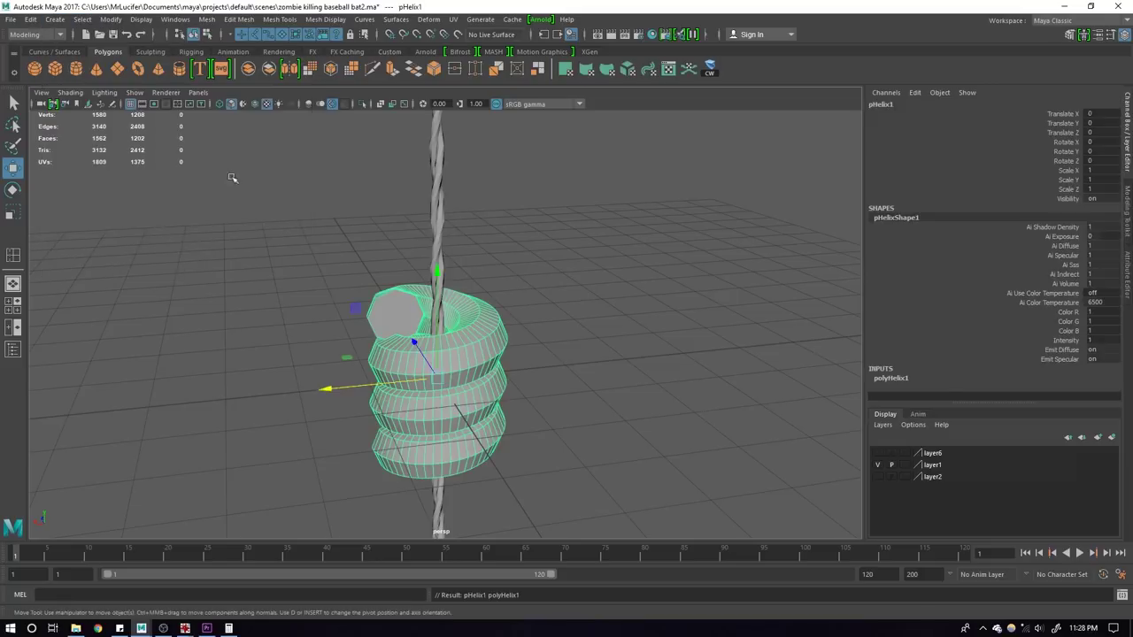
Step: Shorten the helix height and cut its coil count to about 2.34
key(a)
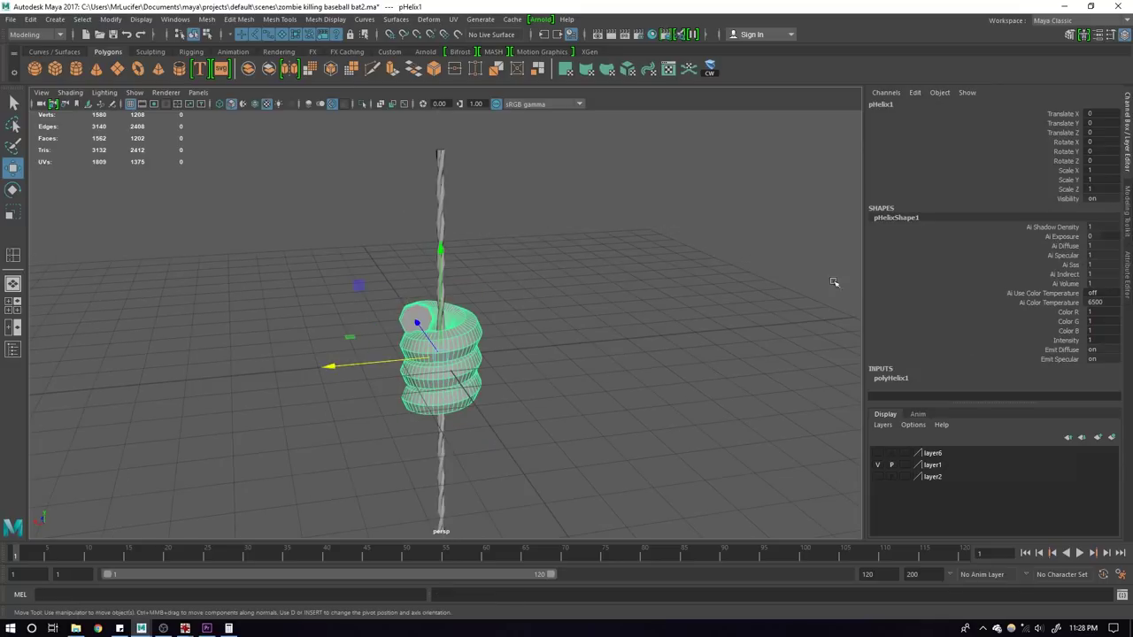
click(1075, 256)
click(1065, 237)
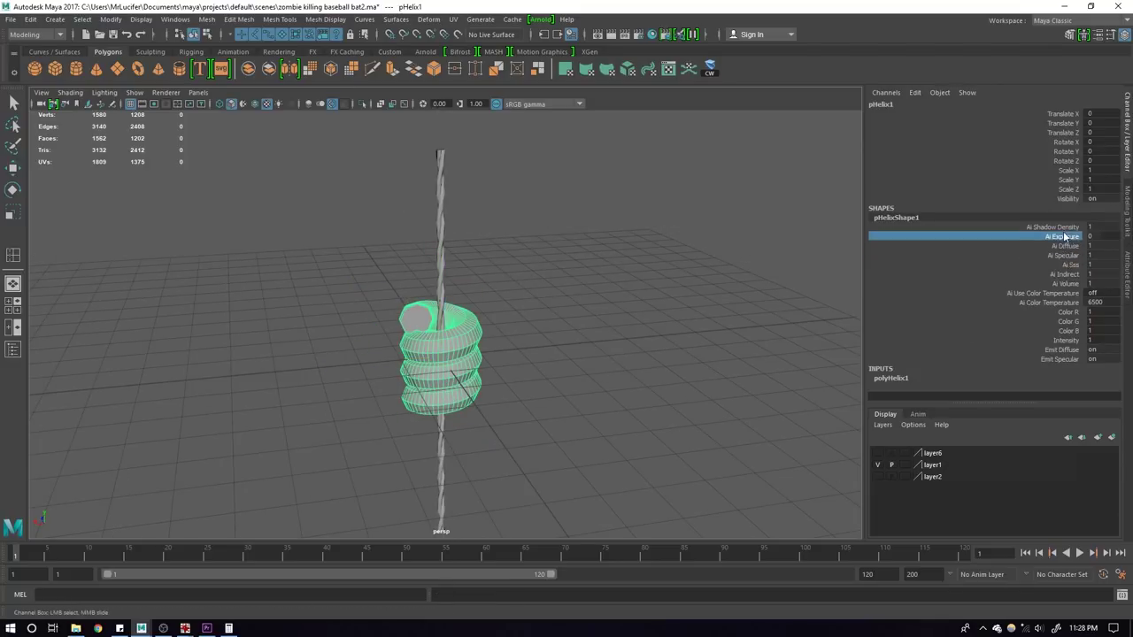
click(1047, 227)
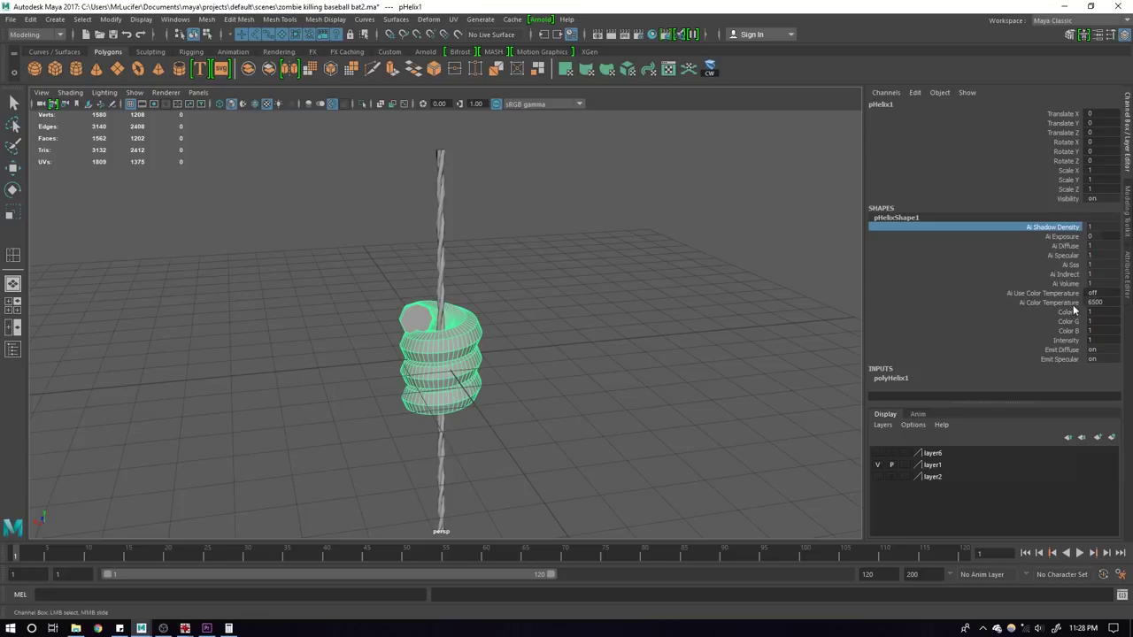
click(890, 378)
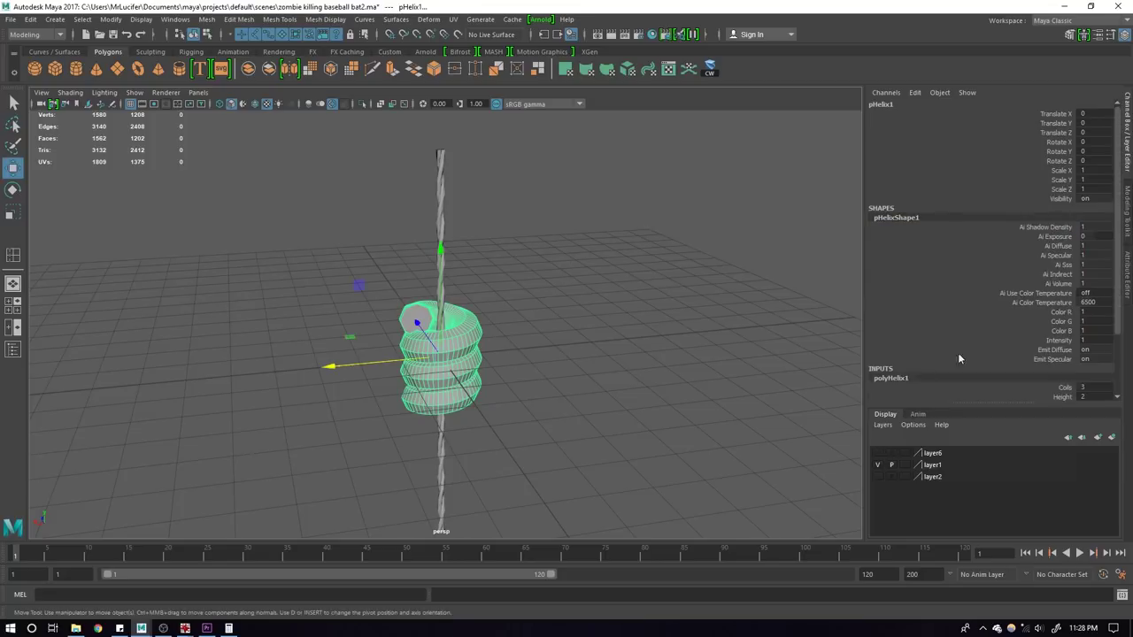
click(1057, 320)
mouse_move(752, 327)
middle_down()
mouse_move(682, 323)
mouse_move(706, 324)
middle_up()
click(1064, 313)
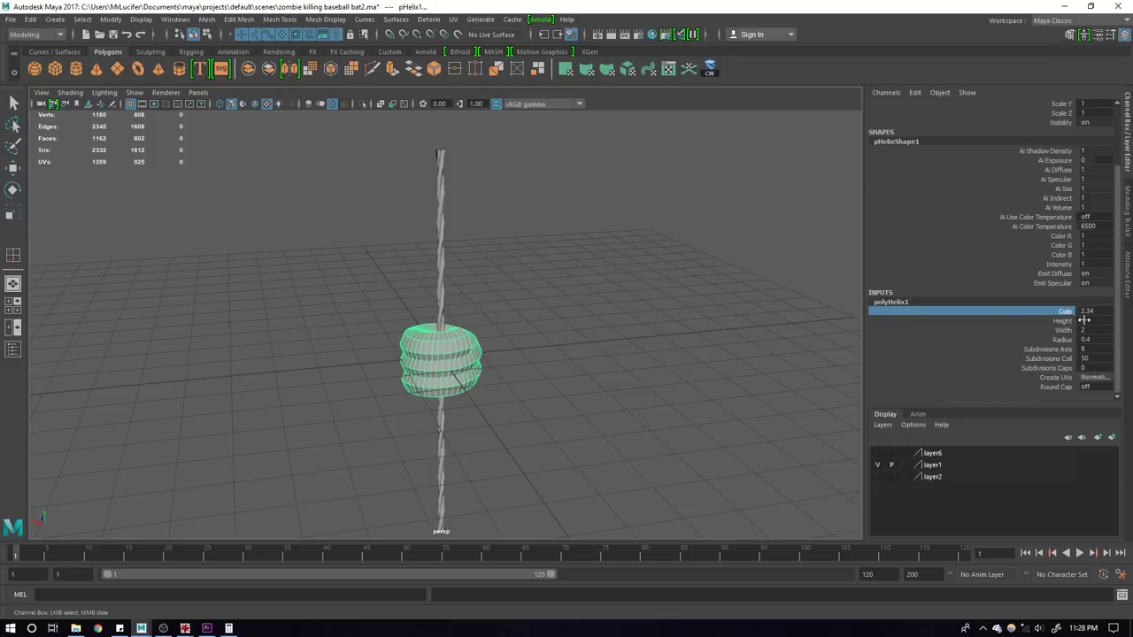
Step: Set helix radius 0.1, width 0.49 and coil subdivisions 10
click(1061, 340)
middle_drag(814, 330, 767, 331)
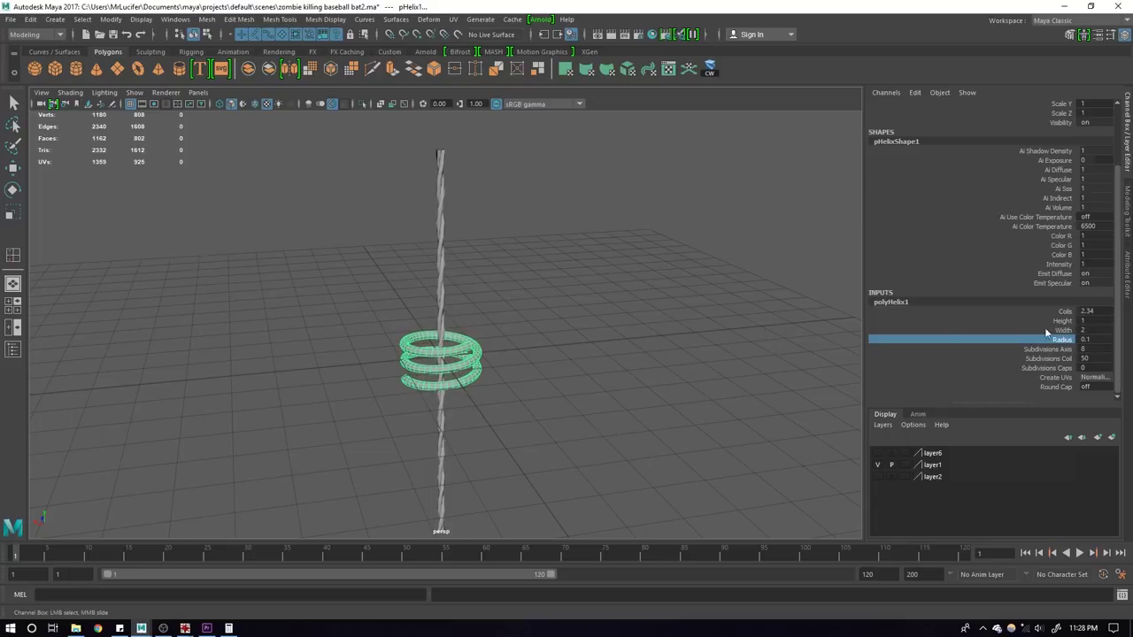
click(876, 329)
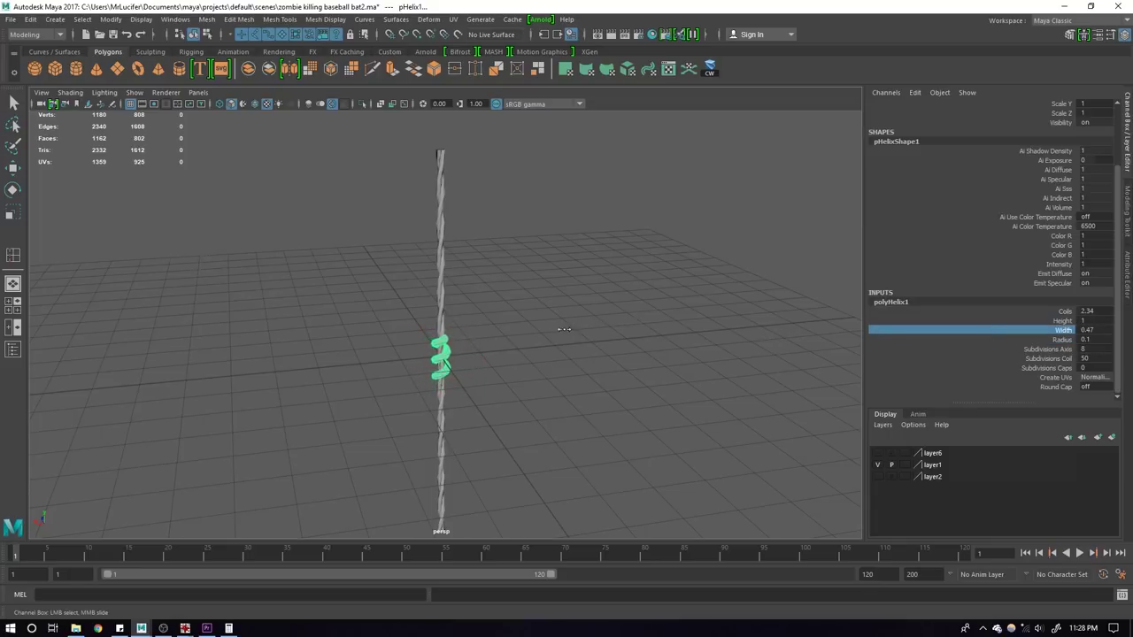
middle_drag(564, 329, 537, 329)
key(f)
alt+drag(544, 329, 516, 310)
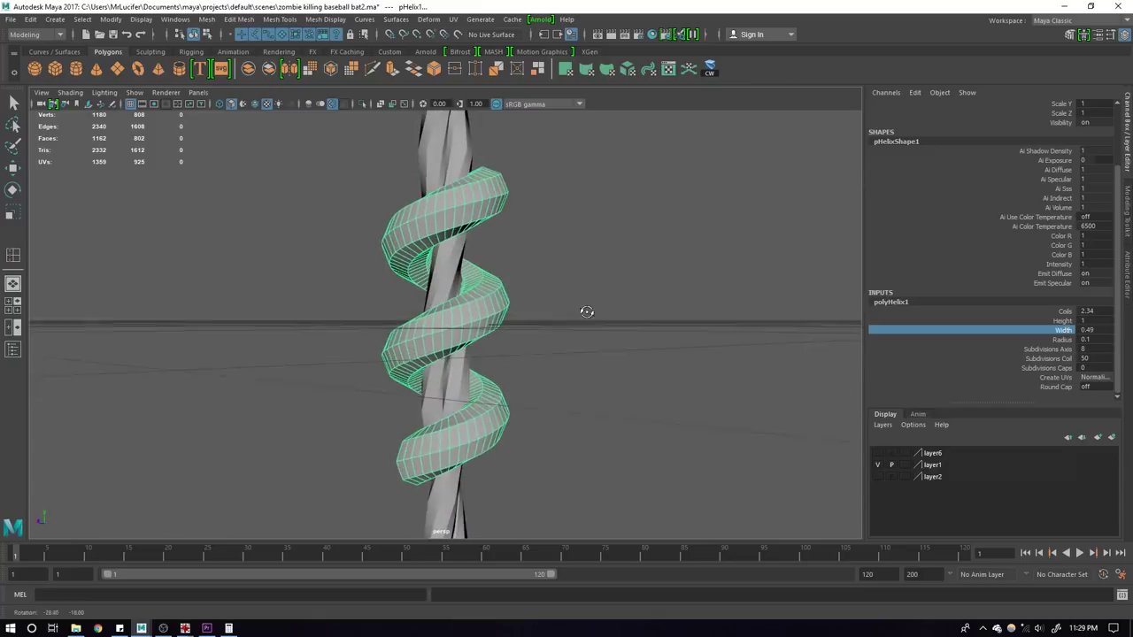
click(1037, 358)
mouse_move(602, 326)
middle_down()
mouse_move(514, 326)
mouse_move(525, 333)
middle_up()
Step: Preview the helix smoothed, compress its height to 0.84, and return to faceted display
mouse_move(526, 336)
alt+mouse_down()
mouse_move(505, 324)
mouse_move(362, 324)
mouse_move(389, 336)
alt+mouse_up()
mouse_move(797, 328)
alt+mouse_down()
mouse_move(657, 316)
mouse_move(809, 324)
mouse_move(428, 328)
mouse_move(546, 303)
mouse_move(766, 331)
mouse_move(543, 328)
mouse_move(469, 384)
mouse_move(698, 309)
mouse_move(525, 315)
alt+mouse_up()
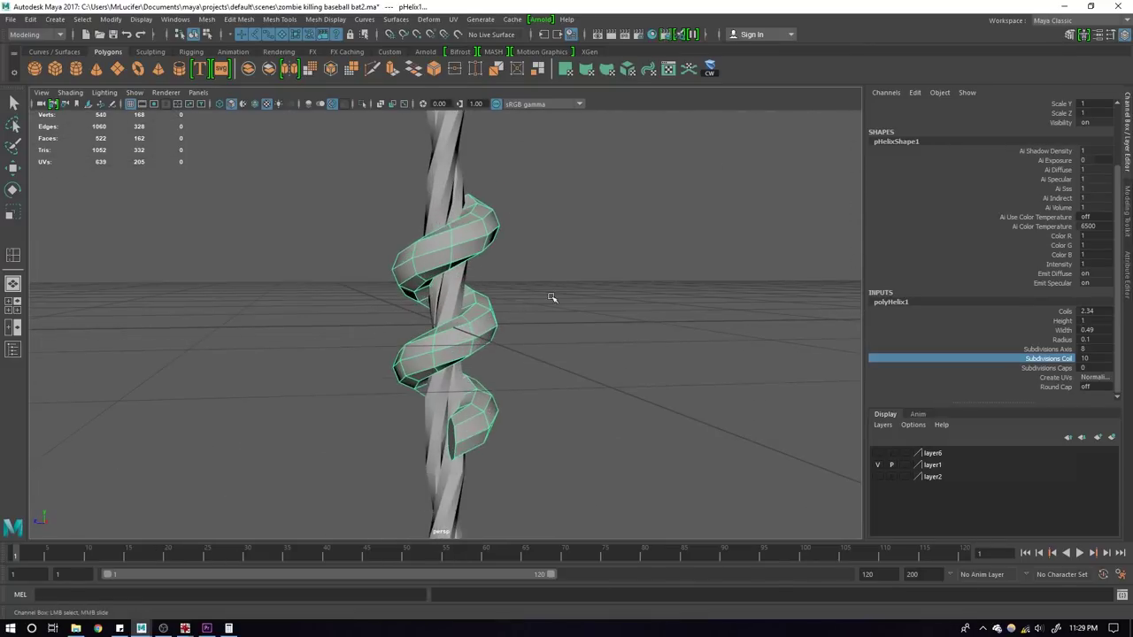
scroll(443, 326, up, 2)
key(3)
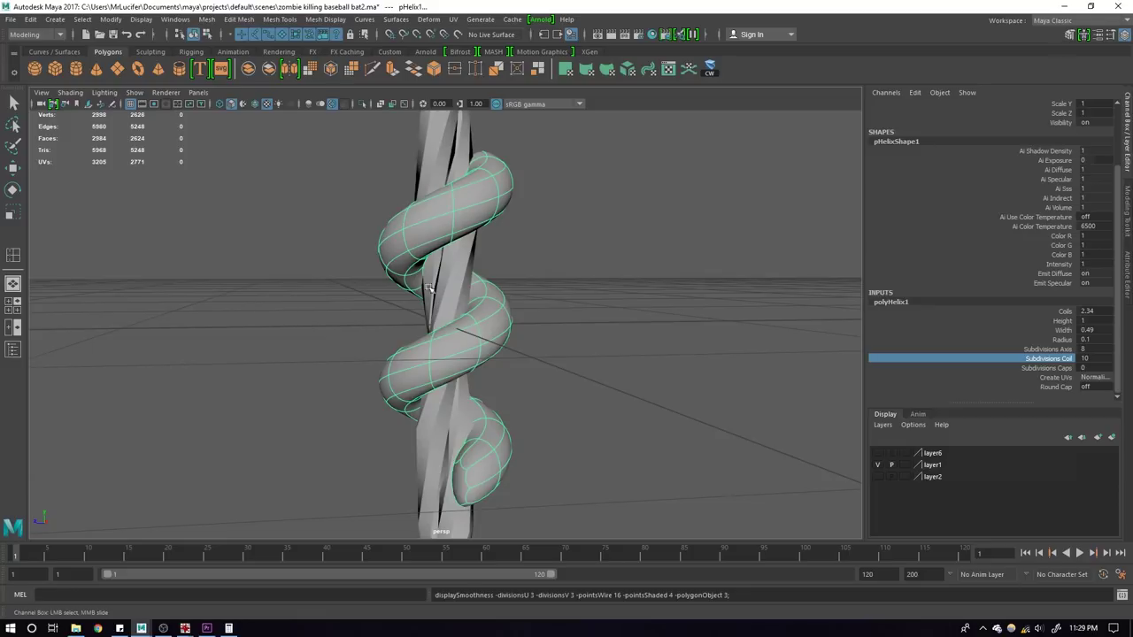
click(1043, 329)
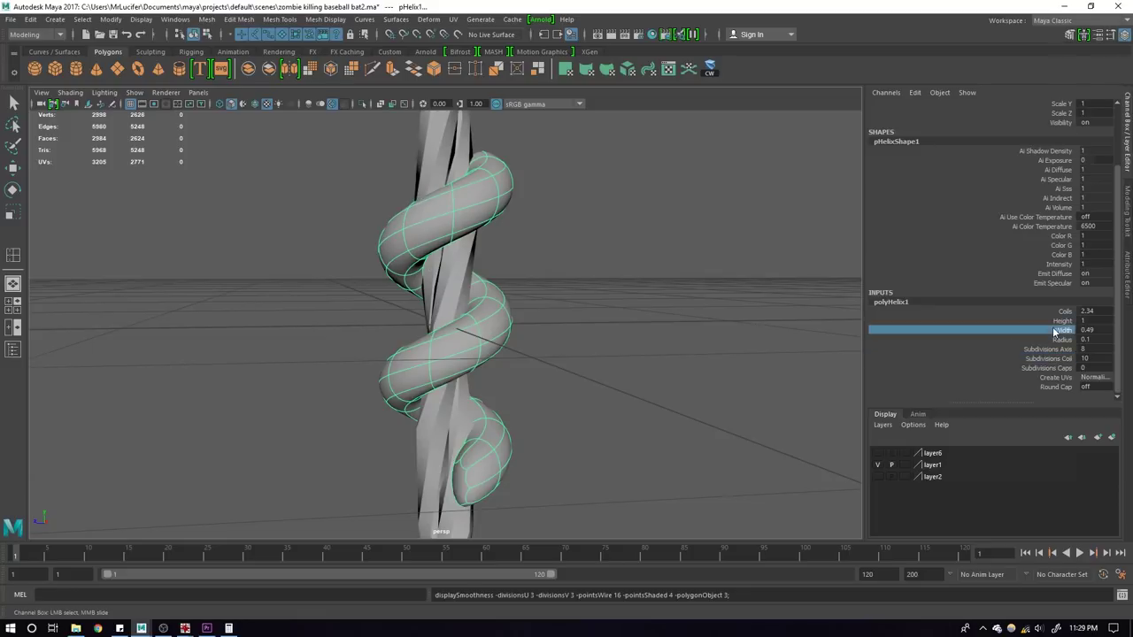
middle_drag(1043, 329, 959, 325)
key(ctrl+z)
click(1061, 320)
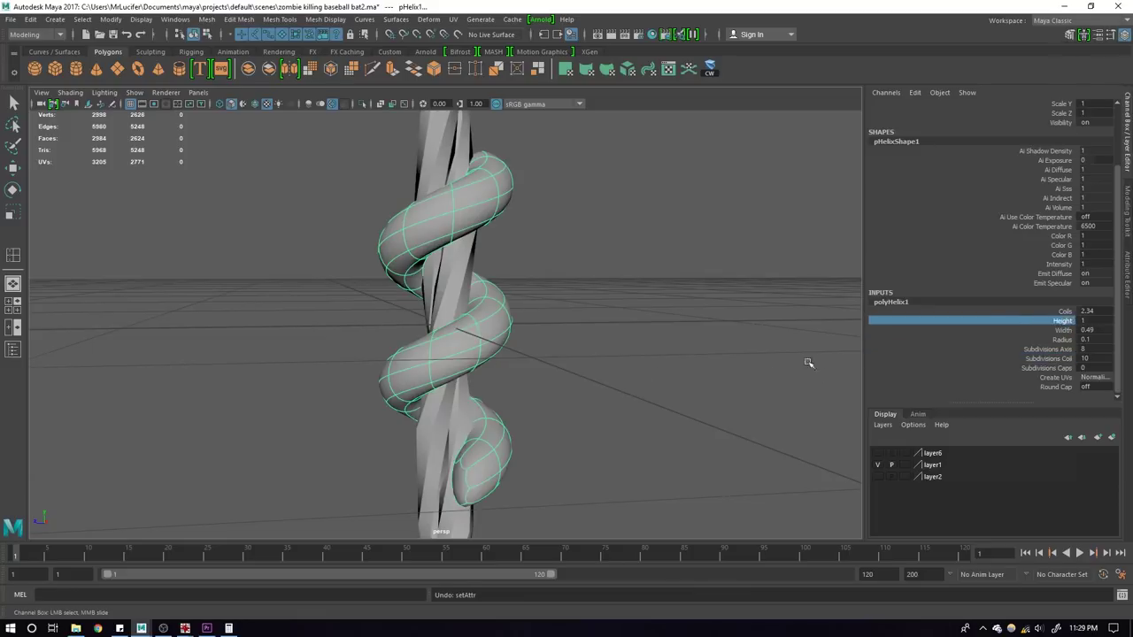
mouse_move(711, 372)
middle_down()
mouse_move(621, 382)
mouse_move(630, 381)
middle_up()
key(1)
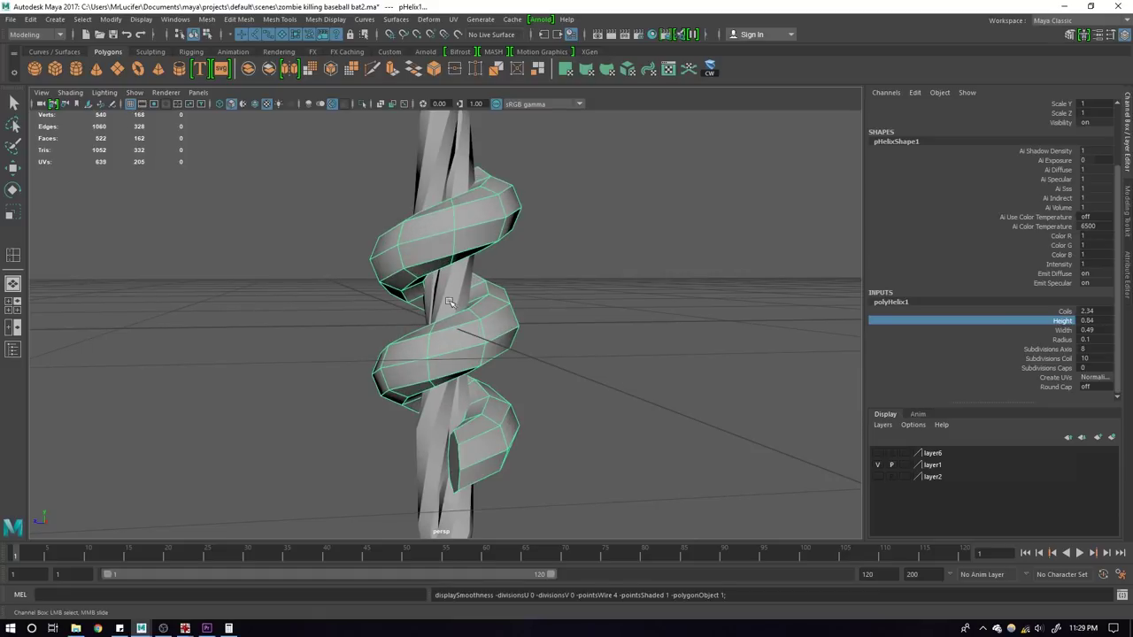
Step: Bring the barbed-wire reference photo back up in IrfanView
alt+drag(451, 299, 581, 234)
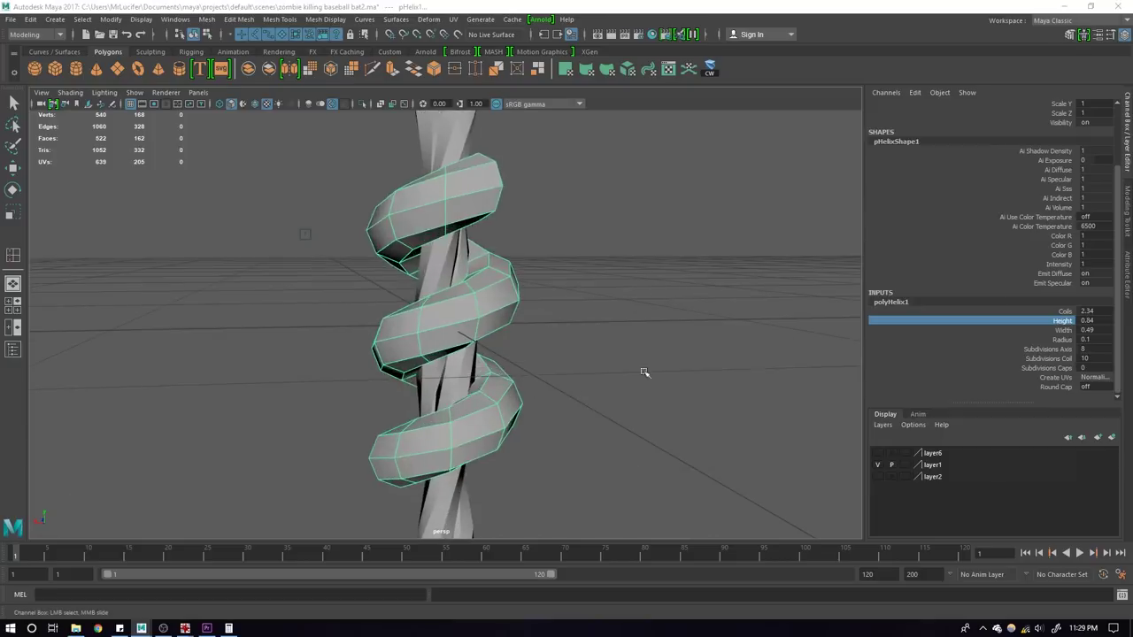
key(alt+Tab)
key(alt+Tab)
scroll(231, 372, down, 1)
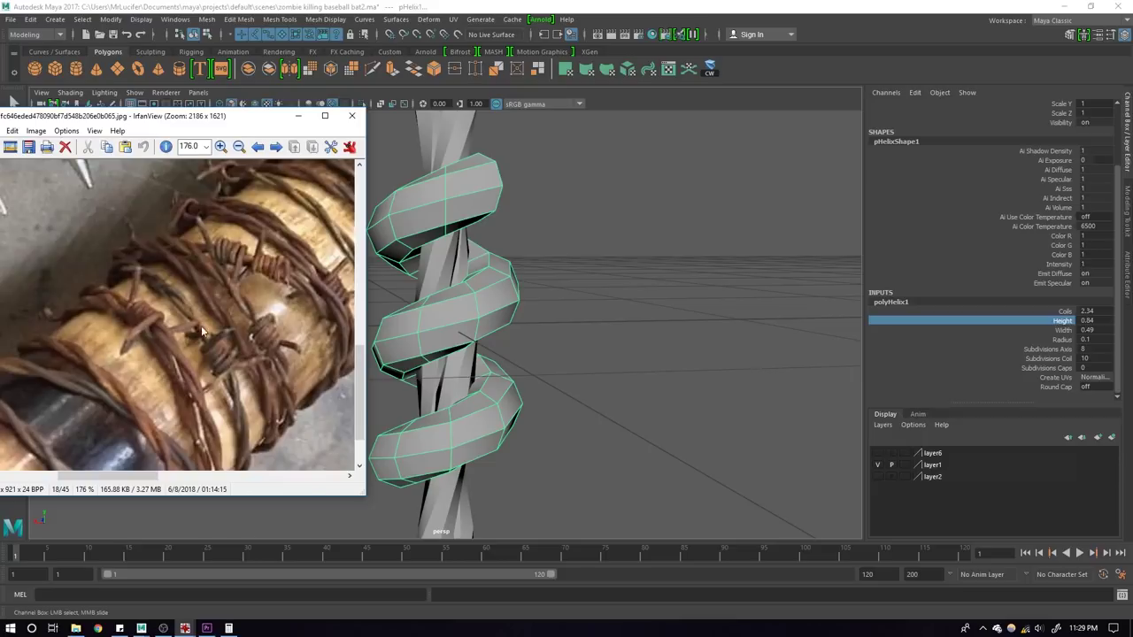
Step: Briefly raise the helix coil count to about 7.64, then bring it back down
scroll(543, 365, down, 3)
alt+drag(525, 374, 413, 308)
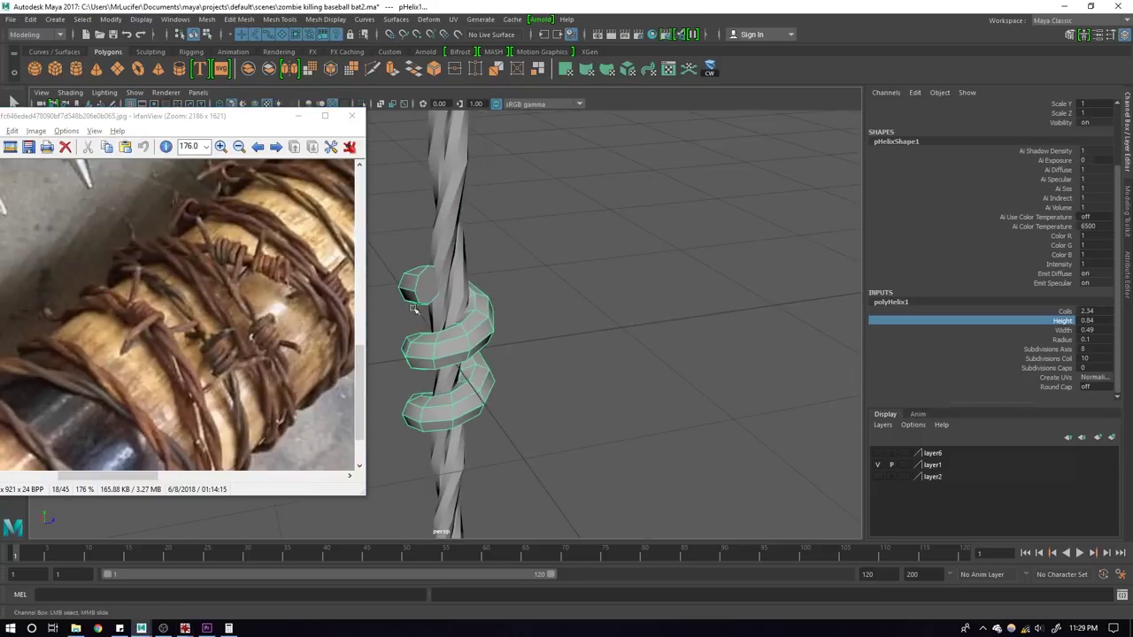
click(299, 118)
click(1047, 312)
middle_drag(619, 343, 689, 342)
mouse_move(688, 343)
alt+mouse_down()
mouse_move(662, 346)
mouse_move(615, 304)
alt+mouse_up()
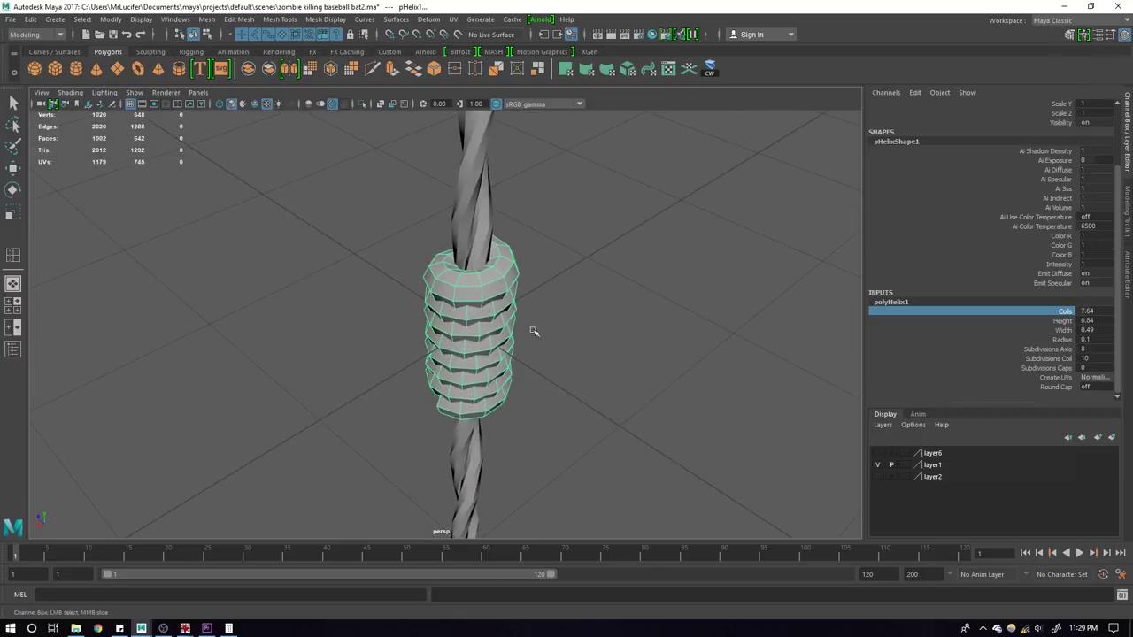
middle_drag(550, 332, 627, 346)
alt+drag(627, 346, 576, 351)
Step: Select both end faces of the coil and choose Extrude from the face marking menu
key(w)
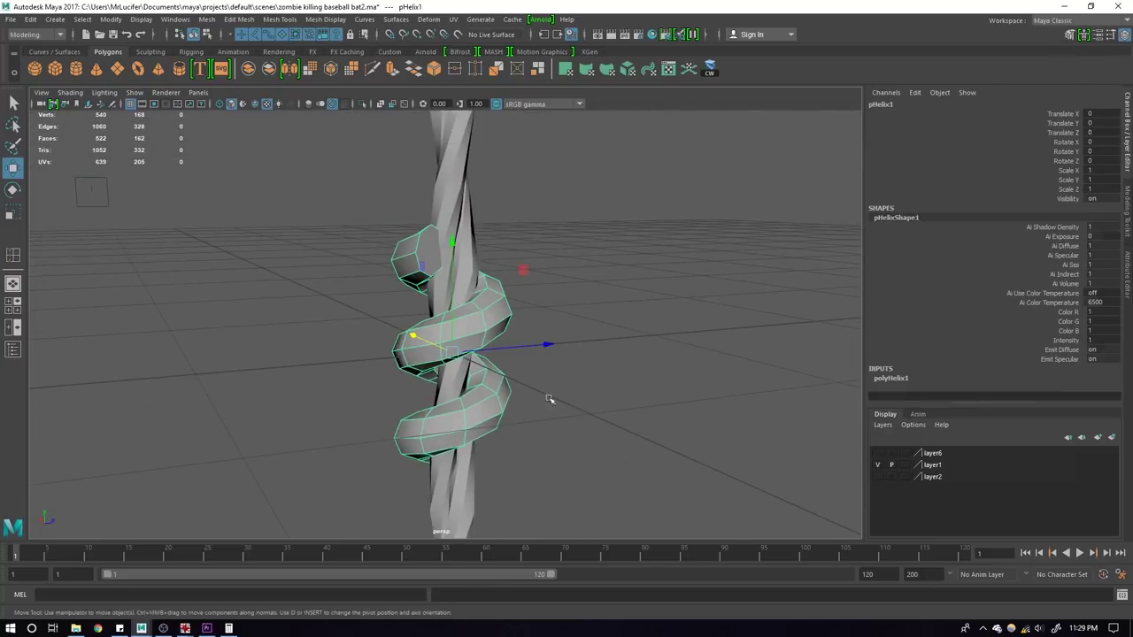
alt+drag(521, 395, 508, 352)
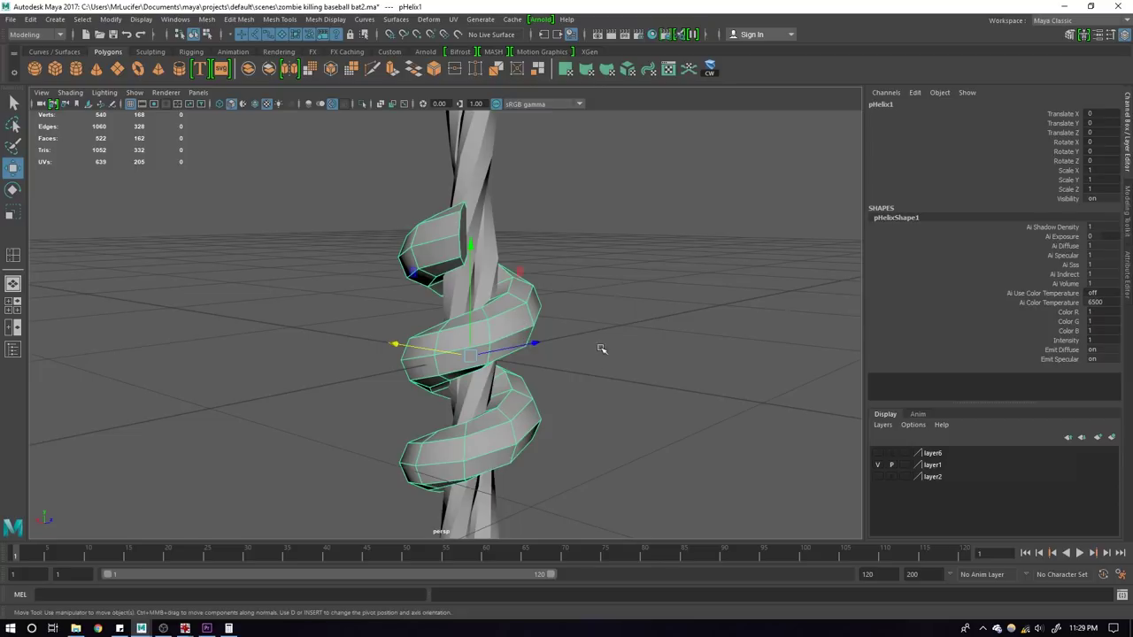
alt+drag(603, 347, 529, 323)
key(F11)
click(495, 217)
alt+drag(495, 218, 642, 339)
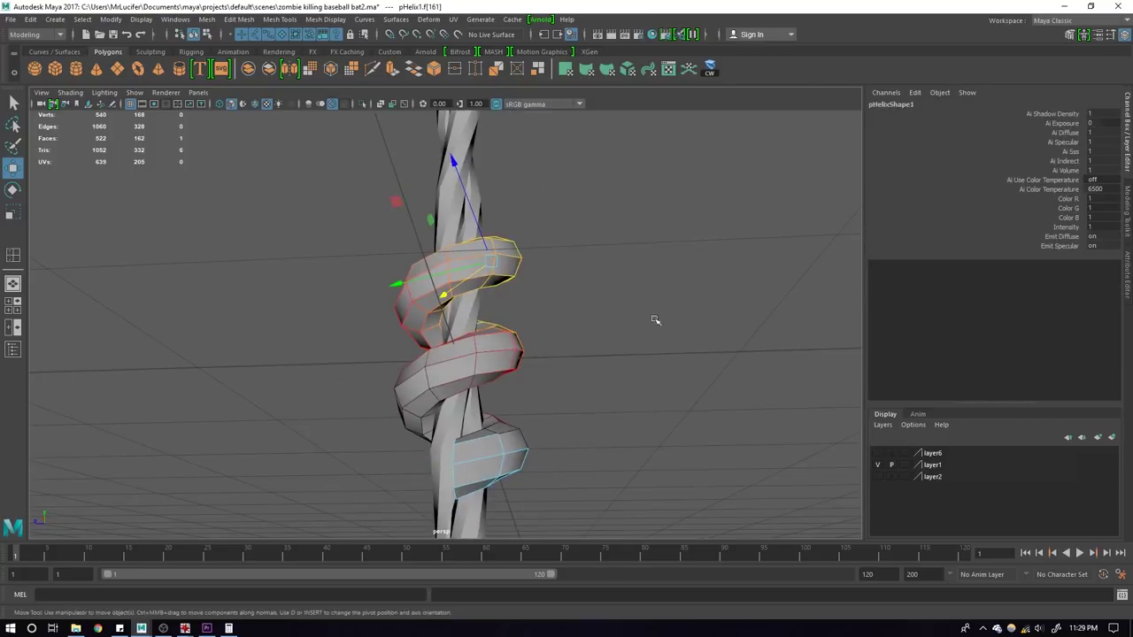
shift+click(443, 472)
alt+drag(529, 405, 583, 351)
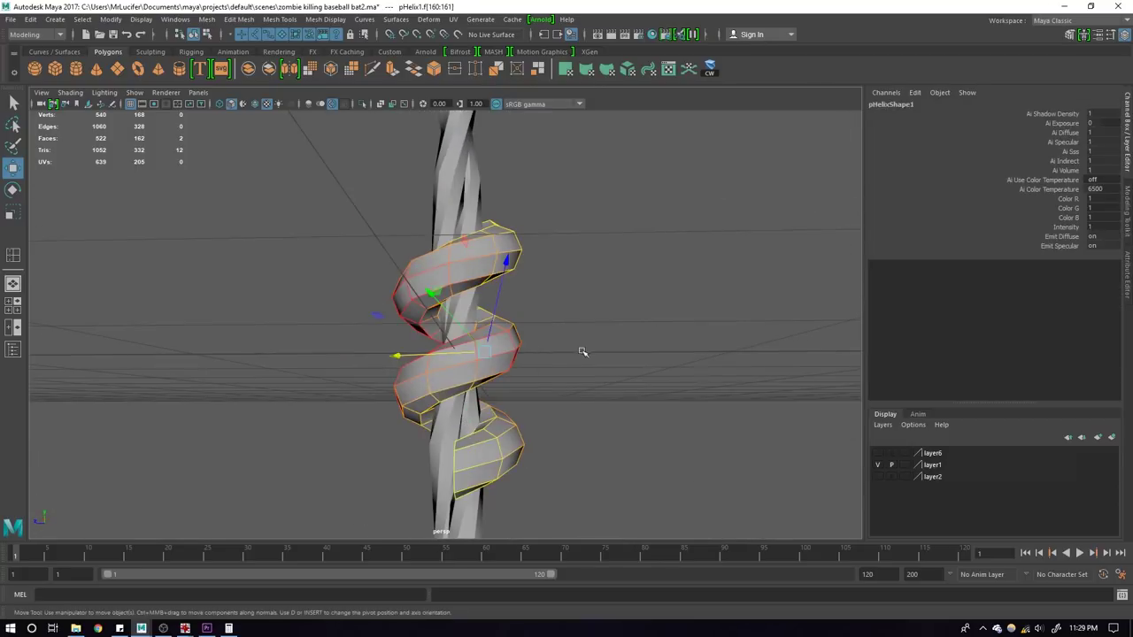
shift+right_drag(617, 289, 618, 322)
shift+right_drag(617, 408, 617, 497)
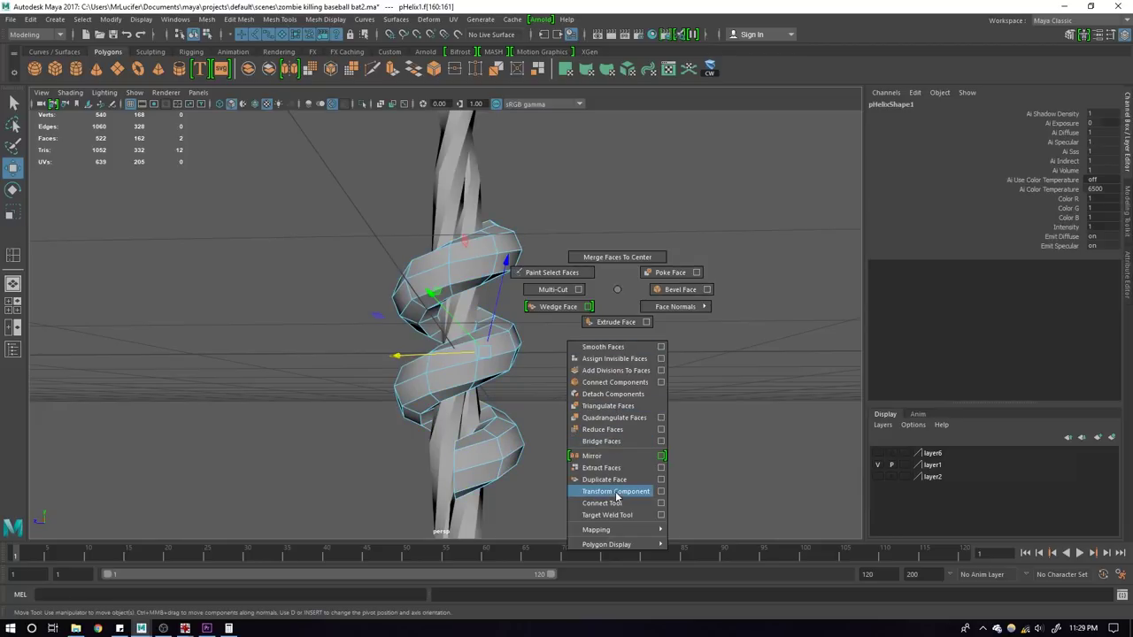
Step: Extrude the coil's end faces outward, then undo the last move
shift+right_drag(617, 496, 617, 321)
mouse_move(415, 467)
mouse_down()
mouse_move(303, 468)
mouse_move(560, 457)
mouse_move(772, 423)
mouse_move(373, 429)
mouse_move(597, 490)
mouse_move(582, 467)
mouse_move(601, 362)
mouse_up()
key(ctrl+z)
mouse_move(465, 438)
alt+mouse_down()
mouse_move(282, 391)
mouse_move(492, 538)
mouse_move(505, 531)
alt+mouse_up()
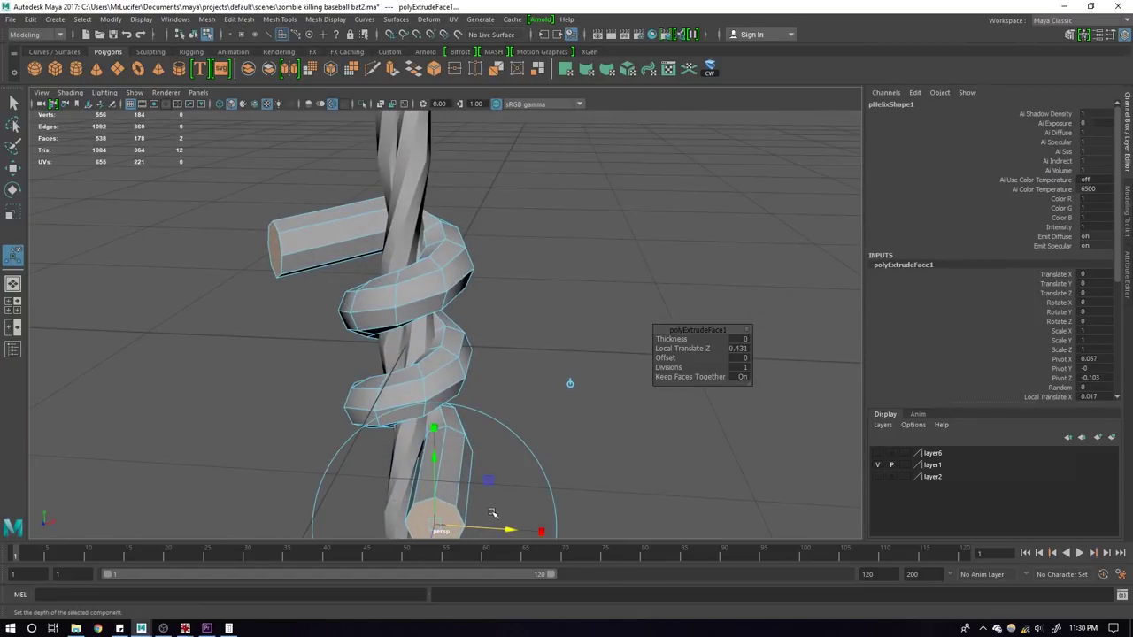
Step: Reselect both end faces of the coil
click(280, 252)
mouse_move(280, 253)
alt+mouse_down()
mouse_move(326, 392)
mouse_move(583, 284)
alt+mouse_up()
key(w)
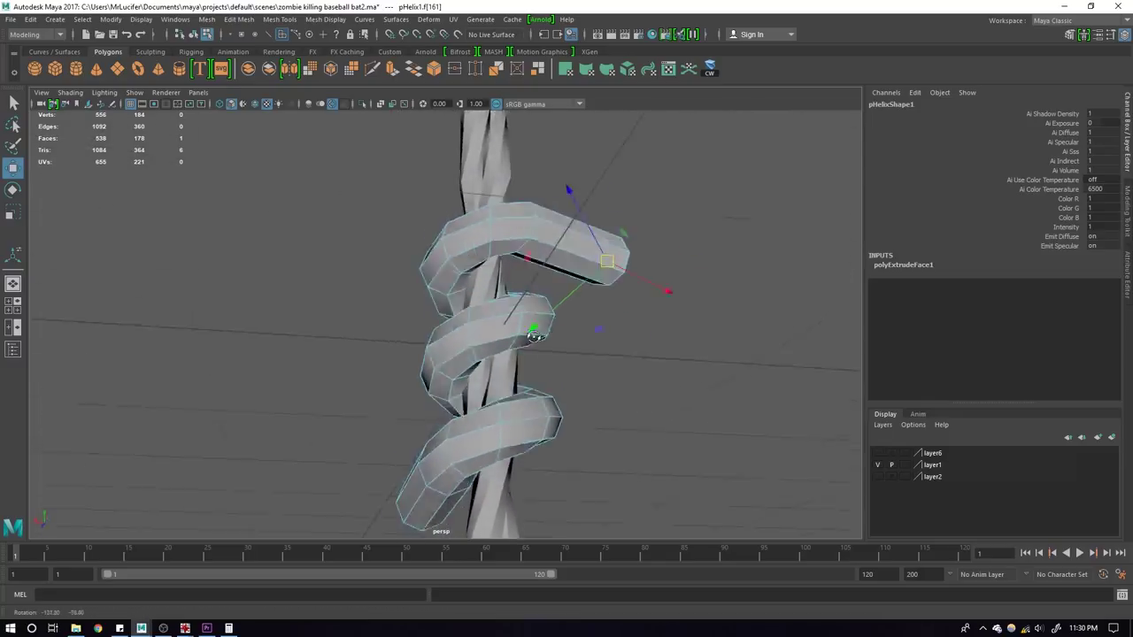
scroll(617, 237, down, 5)
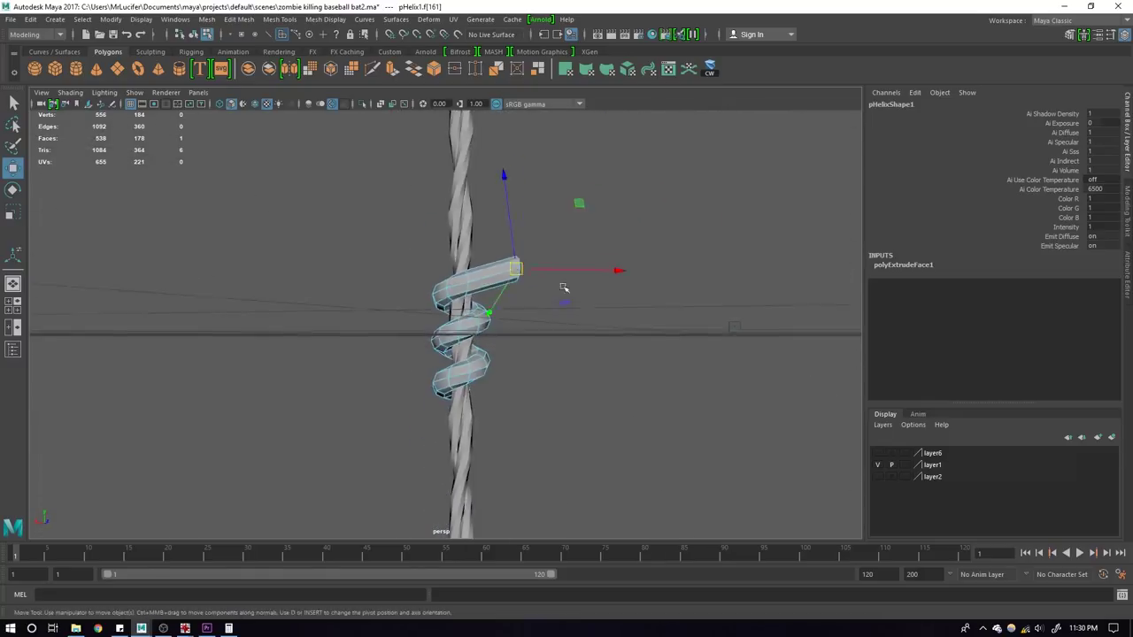
alt+drag(617, 236, 643, 317)
scroll(643, 317, up, 5)
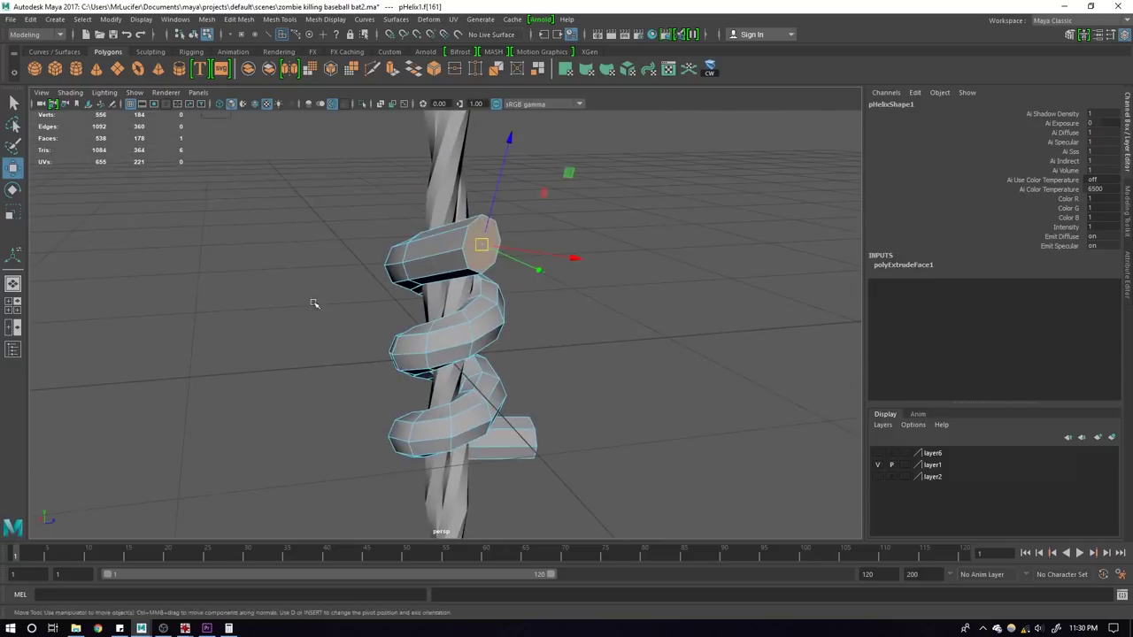
alt+drag(313, 304, 318, 338)
alt+drag(485, 389, 531, 372)
shift+click(492, 452)
shift+click(253, 142)
Step: Extrude both end faces into long straight prongs with slightly shrunken tips
shift+right_drag(542, 173, 531, 284)
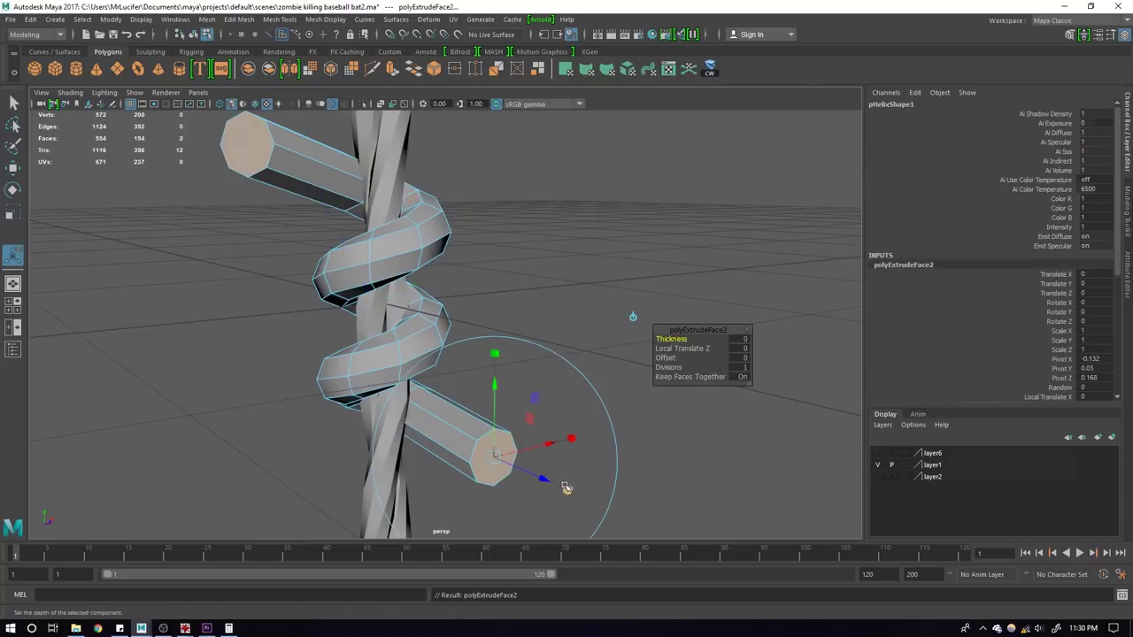
drag(566, 488, 567, 489)
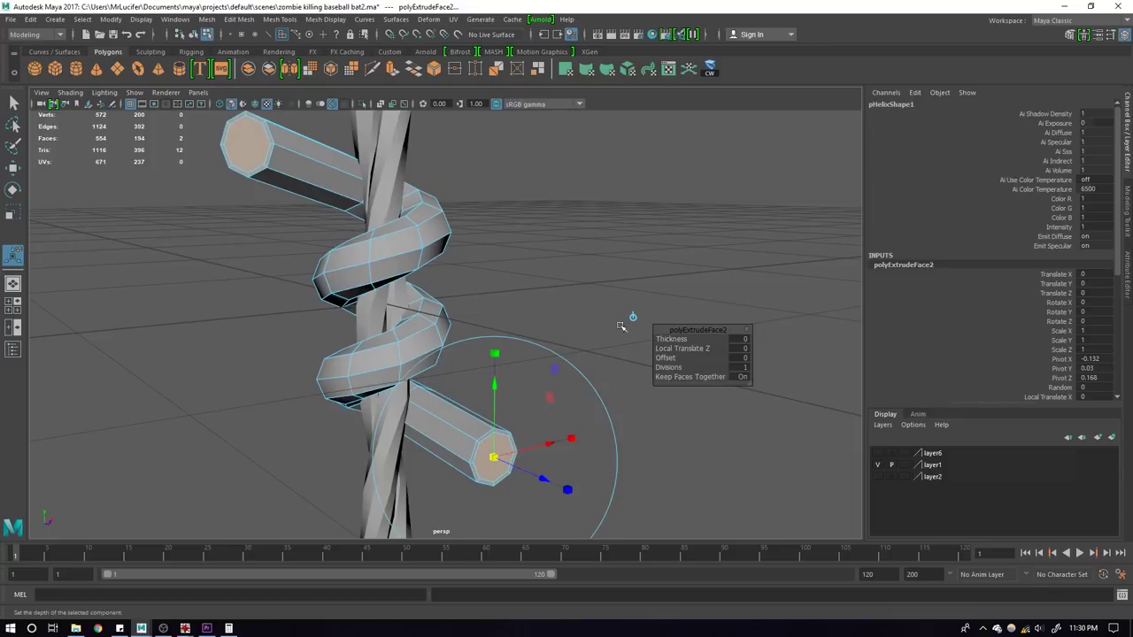
drag(548, 365, 552, 364)
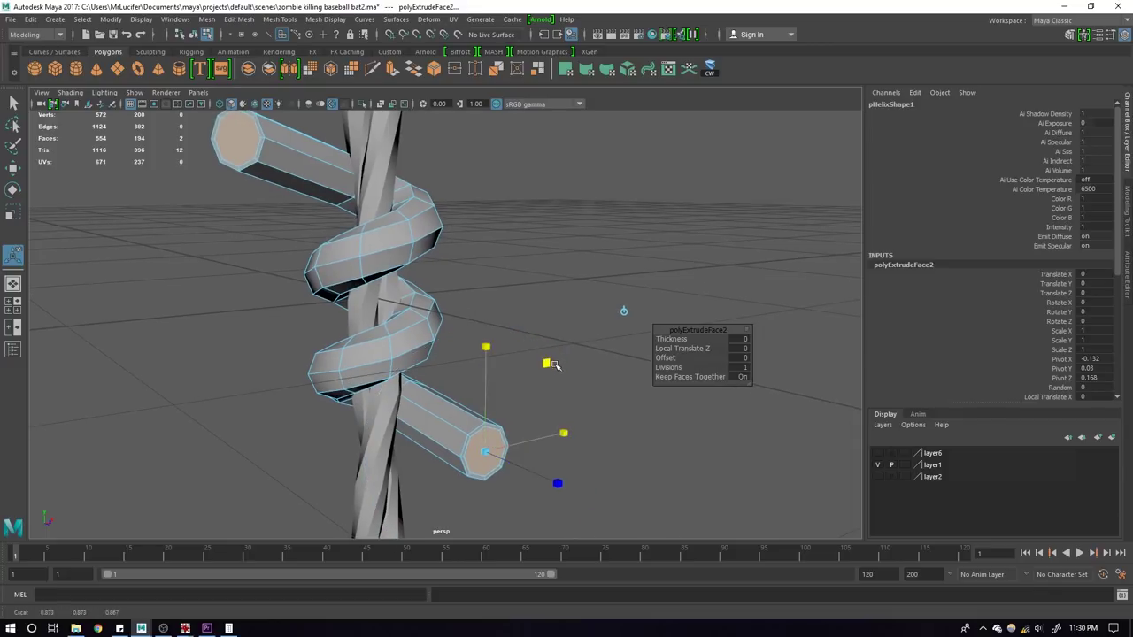
alt+drag(358, 278, 309, 187)
key(q)
key(F8)
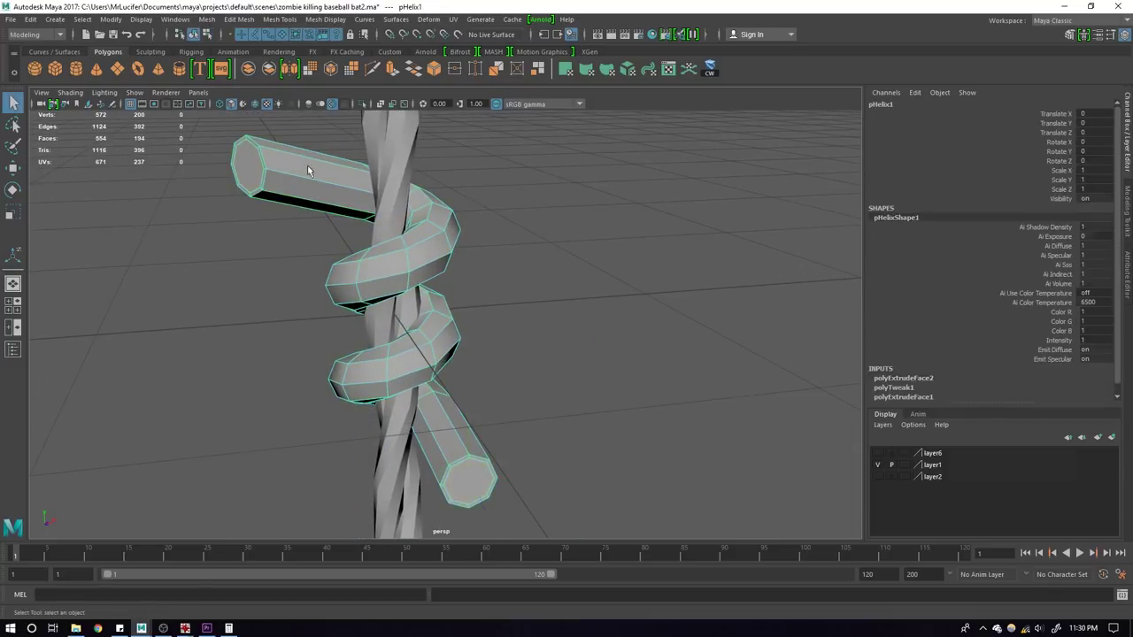
Step: Slice the first prong's flat end cap with a Multi-Cut edge and commit it
right_drag(128, 171, 129, 171)
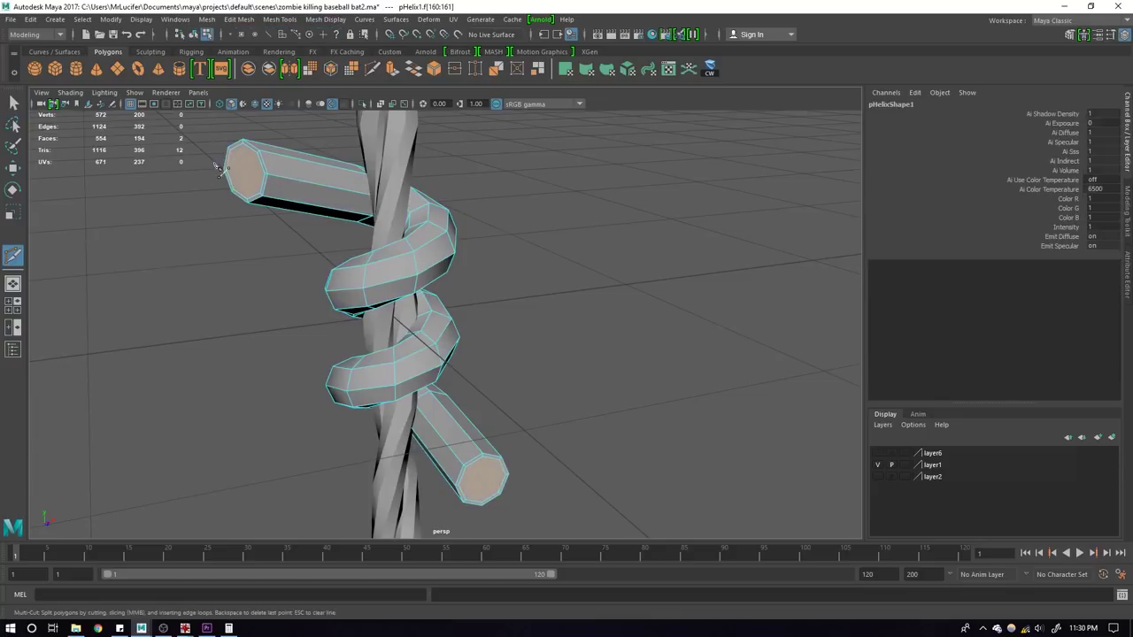
alt+drag(336, 230, 429, 231)
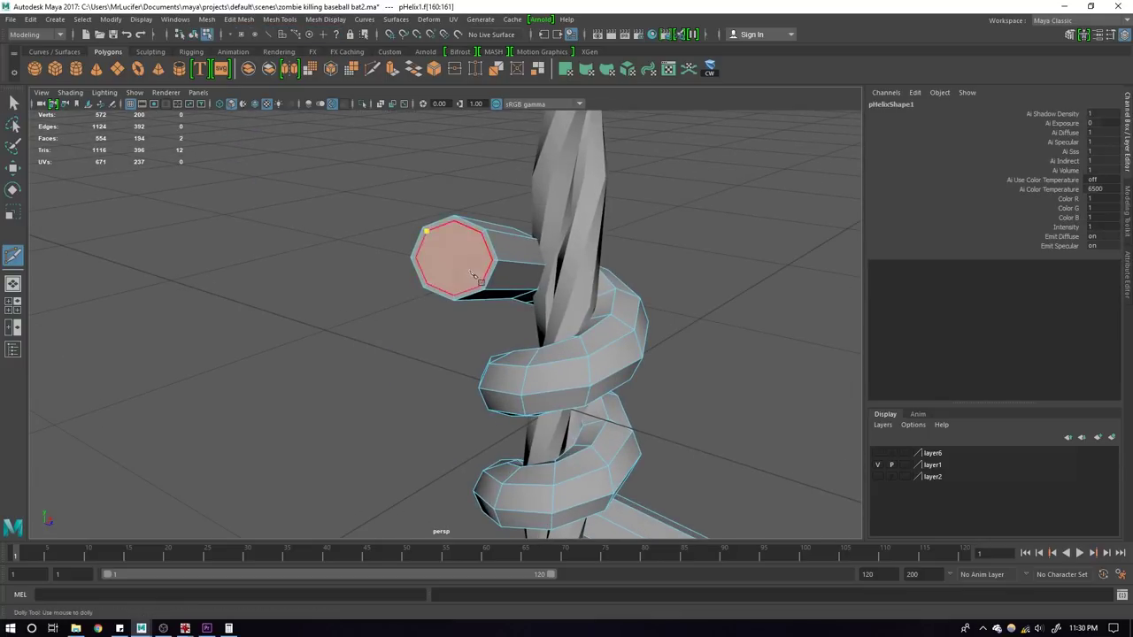
click(490, 284)
key(Return)
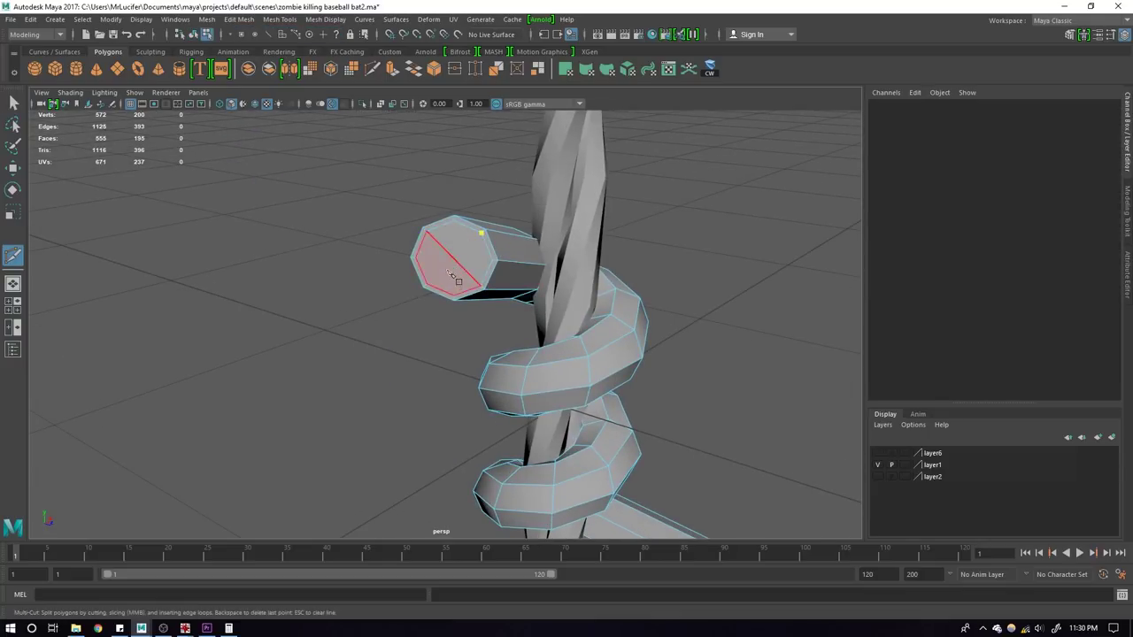
key(Return)
mouse_move(405, 282)
alt+mouse_down()
mouse_move(396, 288)
mouse_move(469, 323)
alt+mouse_up()
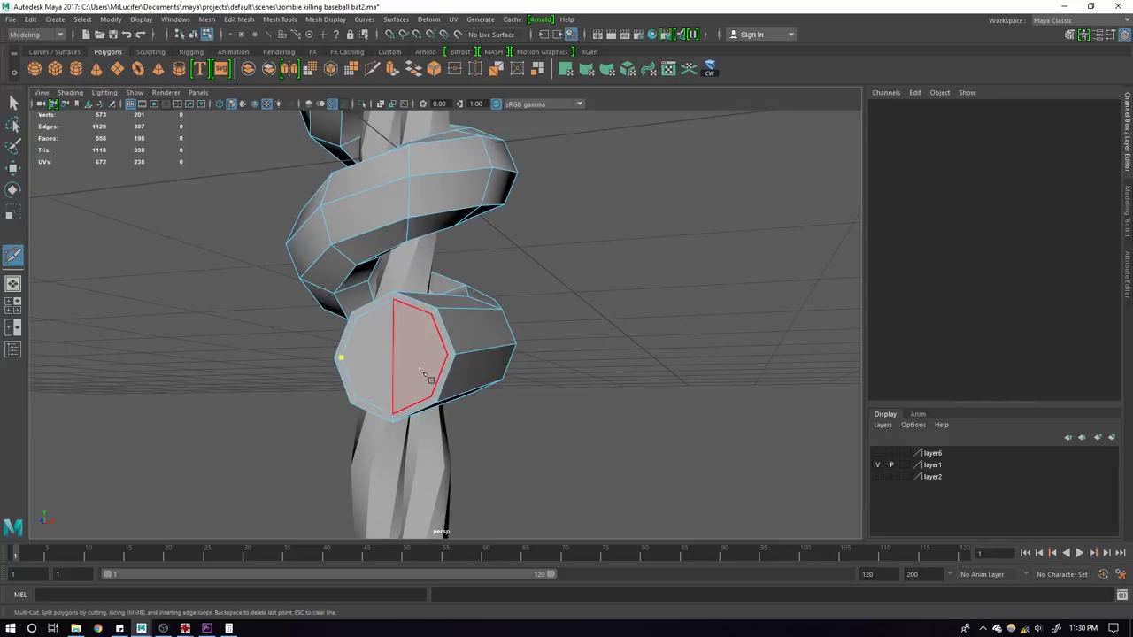
Step: Rotate the whole coil around the wire and preview it smoothed
key(F8)
key(w)
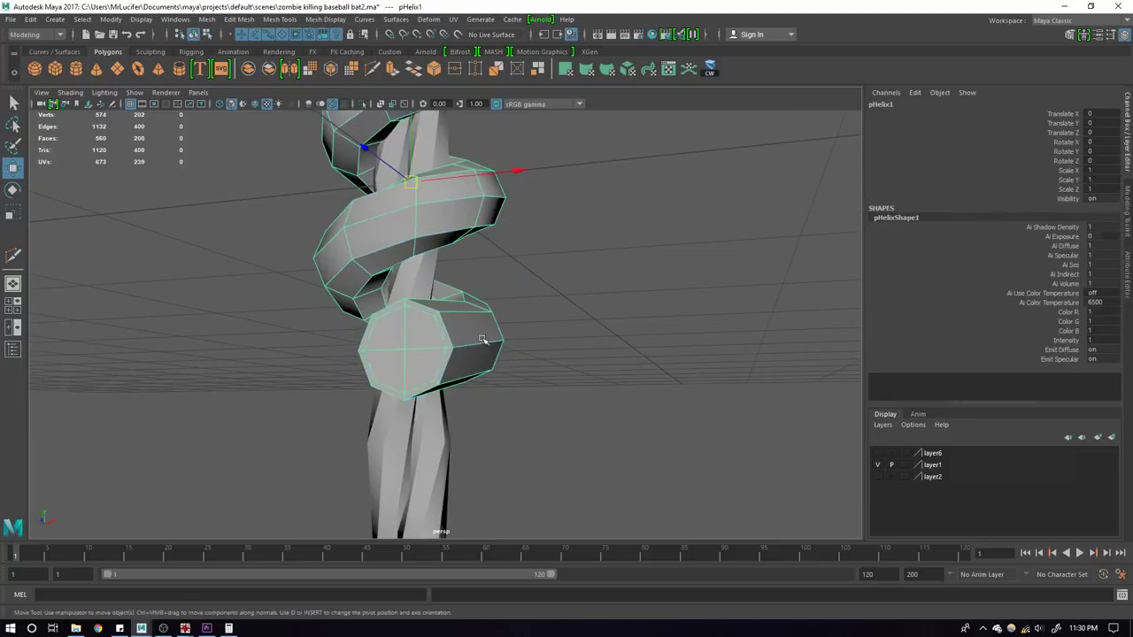
mouse_move(499, 271)
alt+mouse_down()
mouse_move(460, 301)
mouse_move(501, 339)
mouse_move(299, 320)
alt+mouse_up()
key(e)
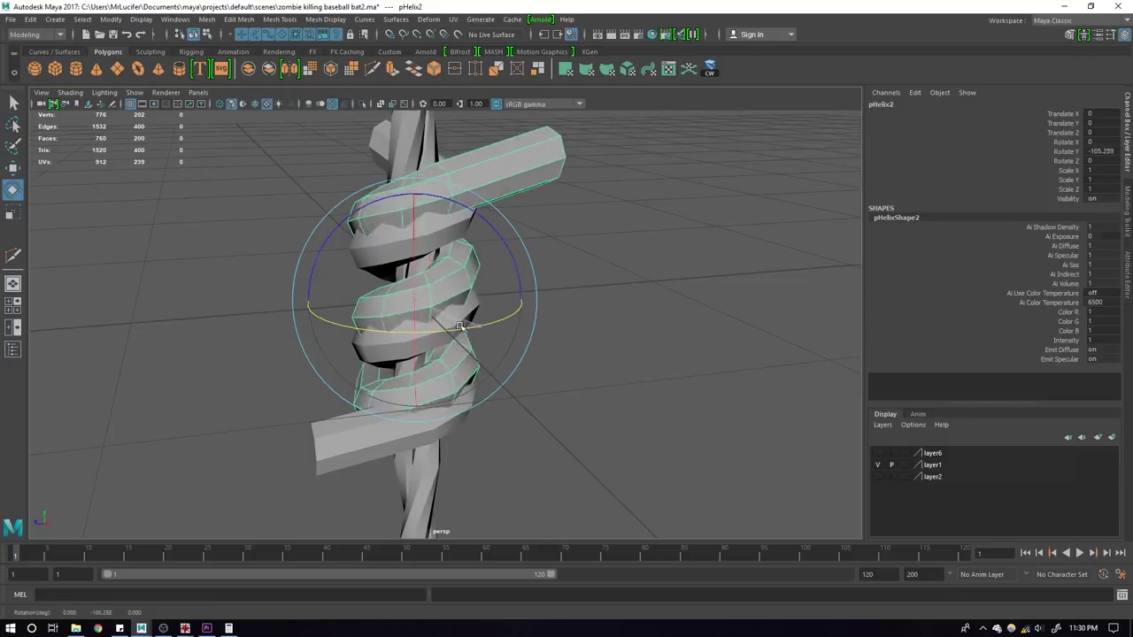
mouse_move(448, 324)
mouse_down()
mouse_move(321, 324)
mouse_move(663, 354)
mouse_up()
key(3)
mouse_move(558, 382)
alt+mouse_down()
mouse_move(649, 384)
mouse_move(589, 366)
mouse_move(654, 347)
mouse_move(804, 351)
mouse_move(543, 412)
mouse_move(384, 344)
mouse_move(562, 287)
mouse_move(735, 331)
mouse_move(531, 314)
alt+mouse_up()
Step: Duplicate the coil and turn the copy about 183 degrees around the wire
click(650, 385)
click(531, 313)
click(611, 276)
mouse_move(594, 230)
alt+mouse_down()
mouse_move(611, 276)
mouse_move(442, 318)
mouse_move(394, 309)
alt+mouse_up()
scroll(395, 309, up, 3)
click(477, 246)
key(ctrl+d)
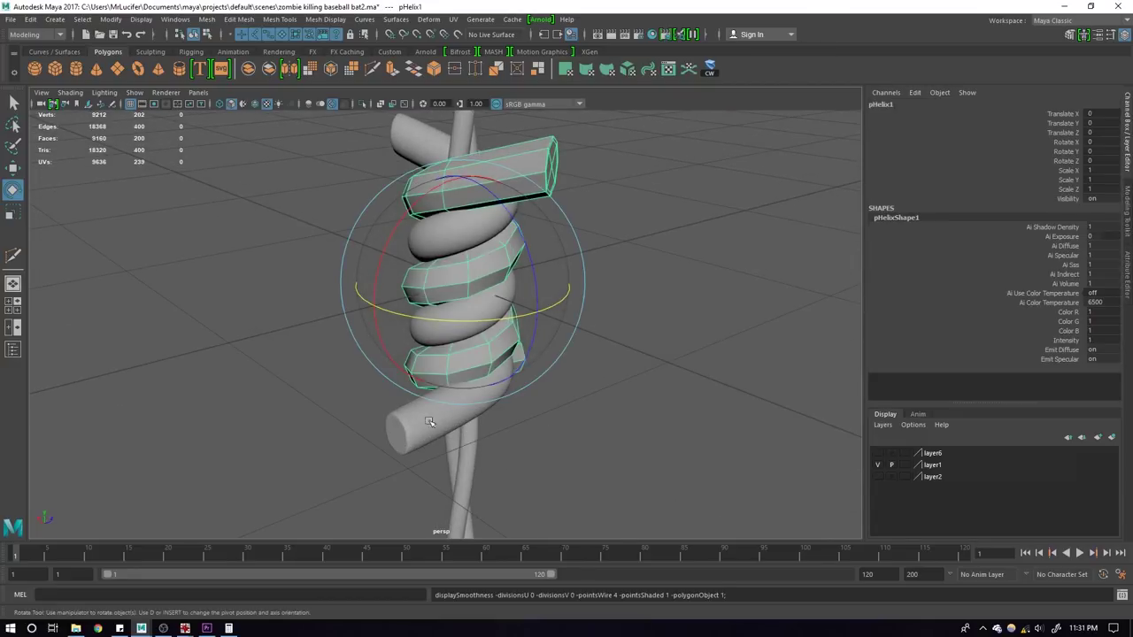
mouse_move(548, 310)
mouse_down()
mouse_move(531, 392)
mouse_move(379, 410)
mouse_move(345, 370)
mouse_move(552, 351)
mouse_move(531, 372)
mouse_move(438, 320)
mouse_up()
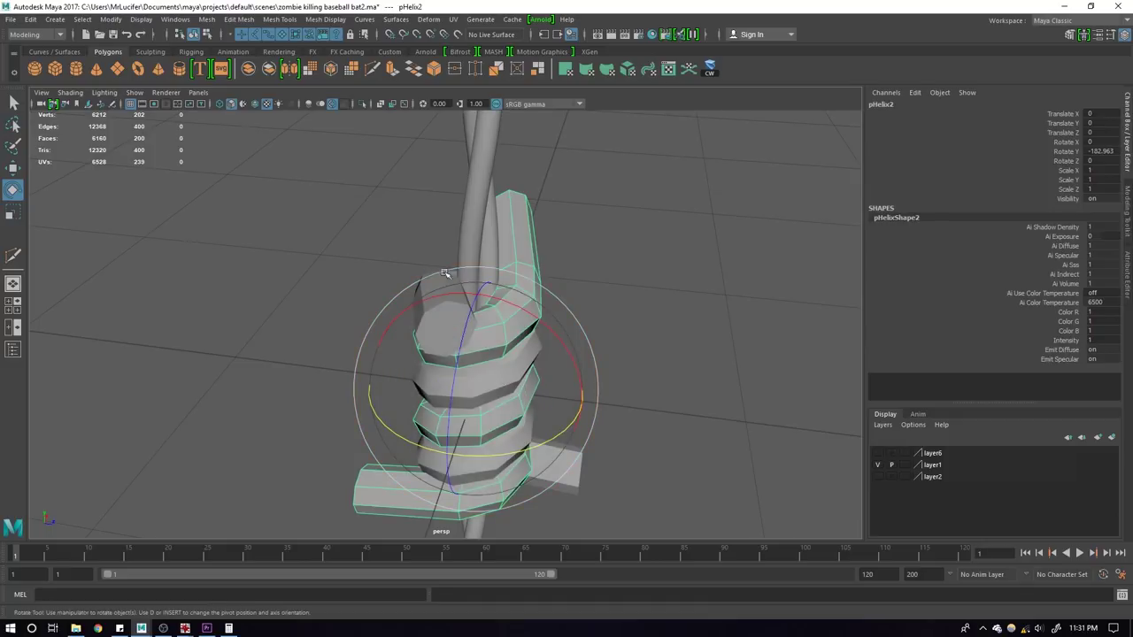
Step: Select both coils together and open the Shift+right-click menu
mouse_move(432, 269)
alt+mouse_down()
mouse_move(716, 298)
mouse_move(575, 280)
mouse_move(726, 254)
mouse_move(655, 298)
mouse_move(557, 318)
mouse_move(584, 301)
alt+mouse_up()
shift+click(512, 239)
shift+click(422, 307)
mouse_move(422, 306)
alt+mouse_down()
mouse_move(519, 321)
mouse_move(346, 245)
alt+mouse_up()
shift+click(346, 245)
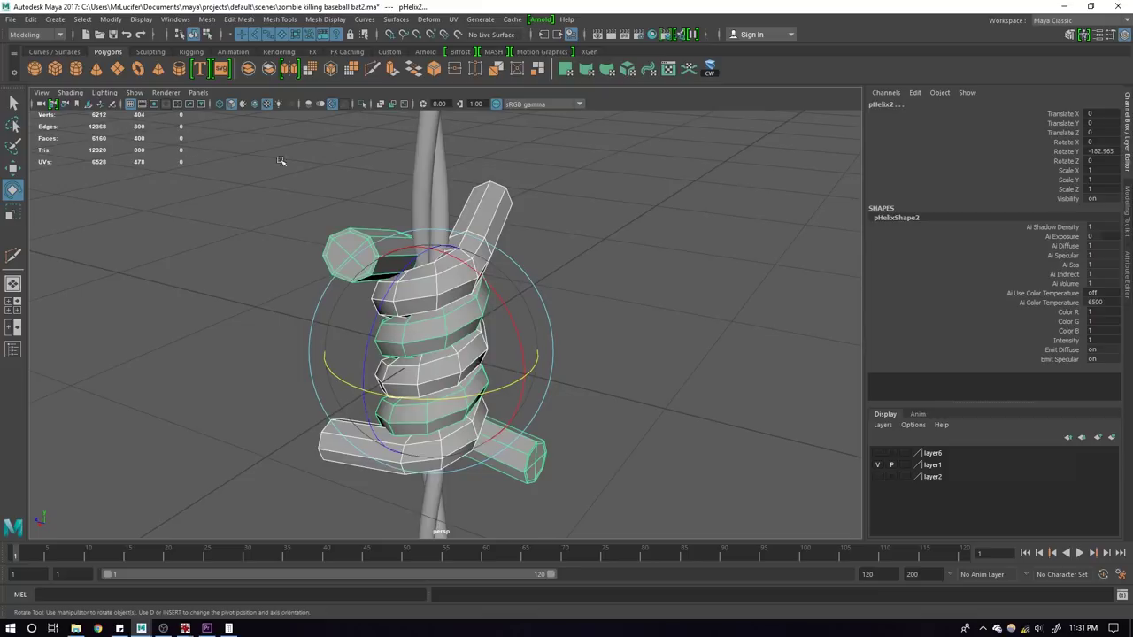
shift+right_drag(542, 206, 552, 412)
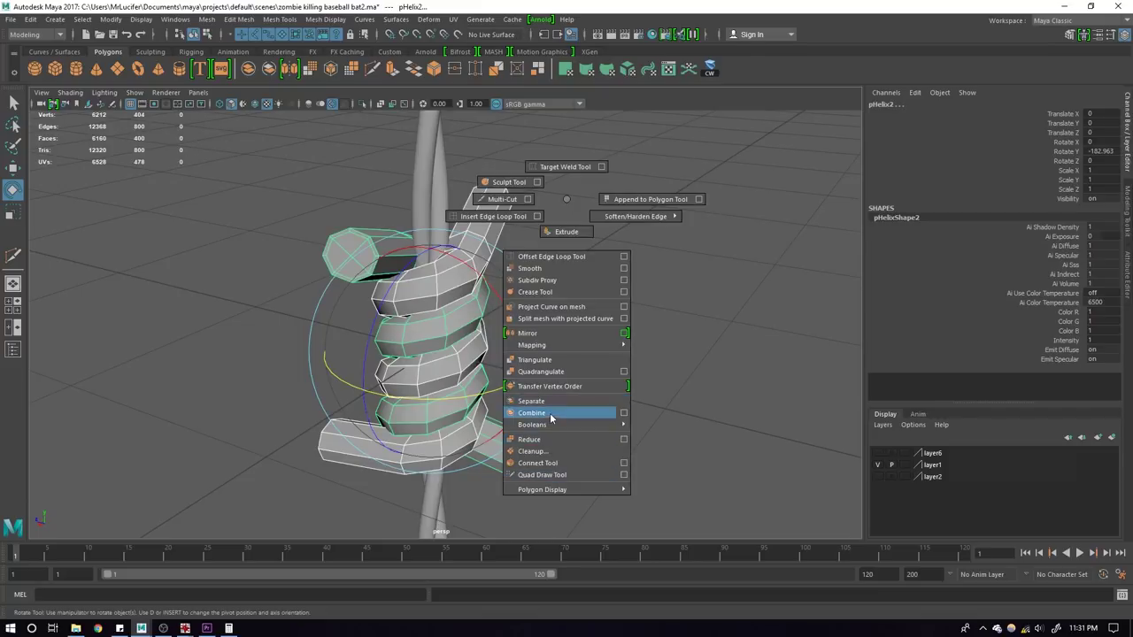
Step: Marquee-select all the combined coil's vertices and shift them with Transform Component
right_drag(443, 372, 300, 346)
drag(653, 531, 233, 240)
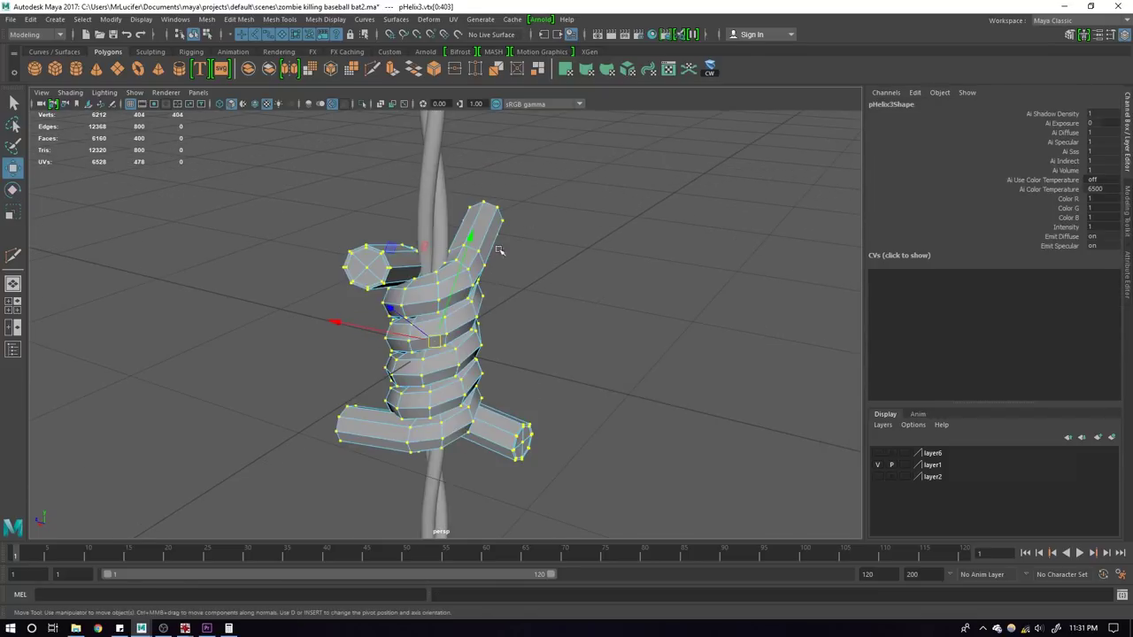
shift+right_click(546, 226)
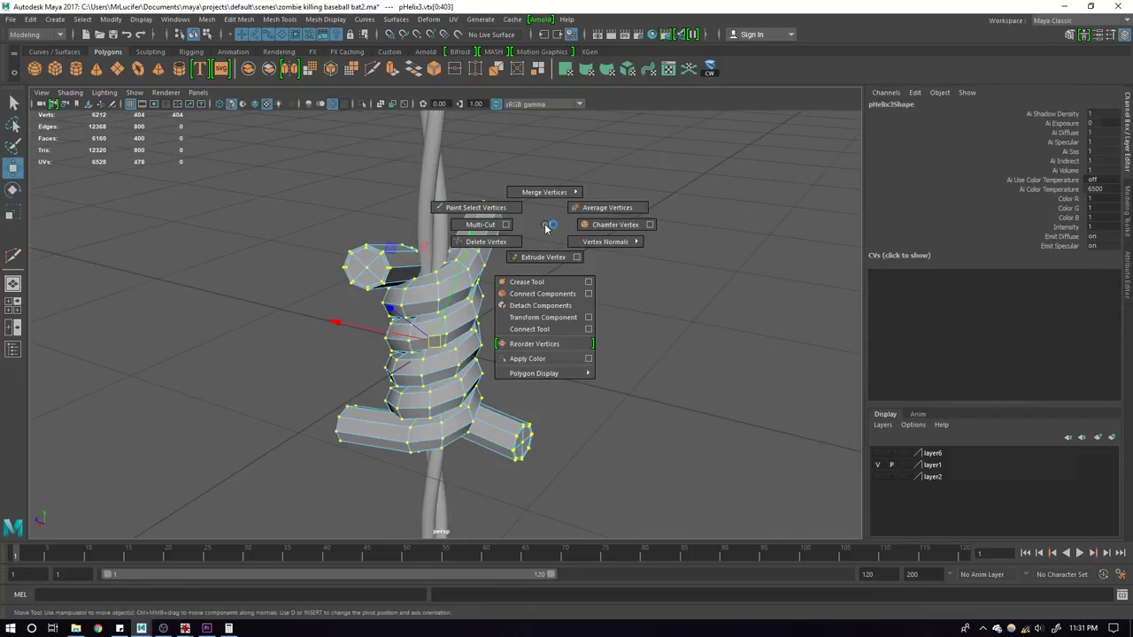
click(548, 318)
mouse_move(370, 449)
alt+mouse_down()
mouse_move(531, 415)
mouse_move(523, 425)
alt+mouse_up()
mouse_move(531, 467)
mouse_down()
mouse_move(559, 387)
mouse_move(534, 400)
mouse_up()
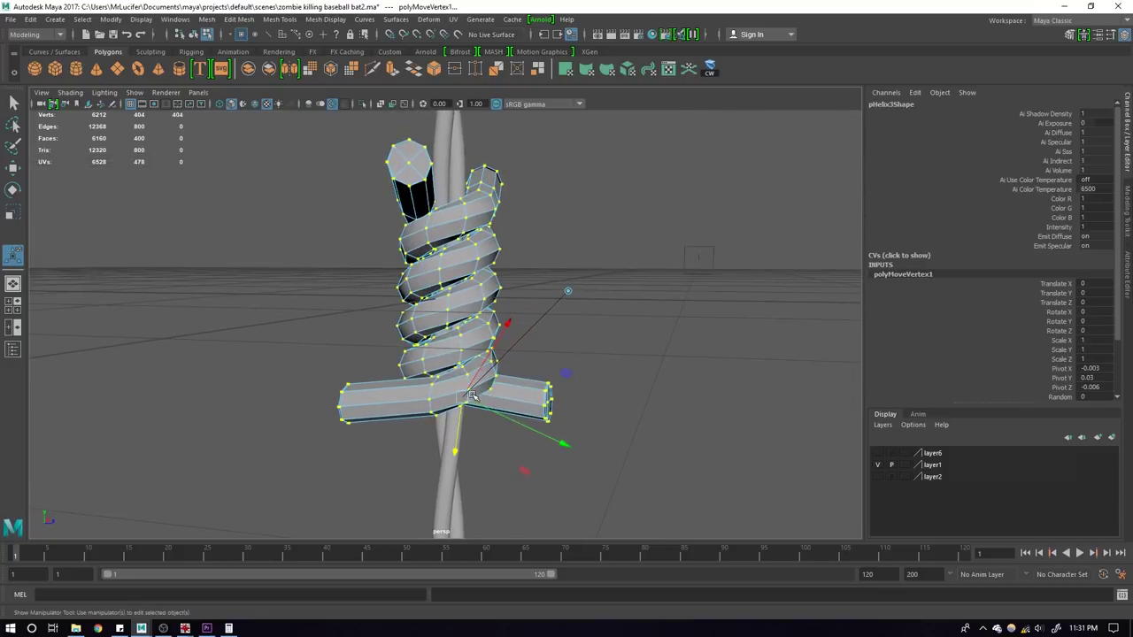
Step: Return to object selection and inspect the reshaped coil
key(q)
click(527, 281)
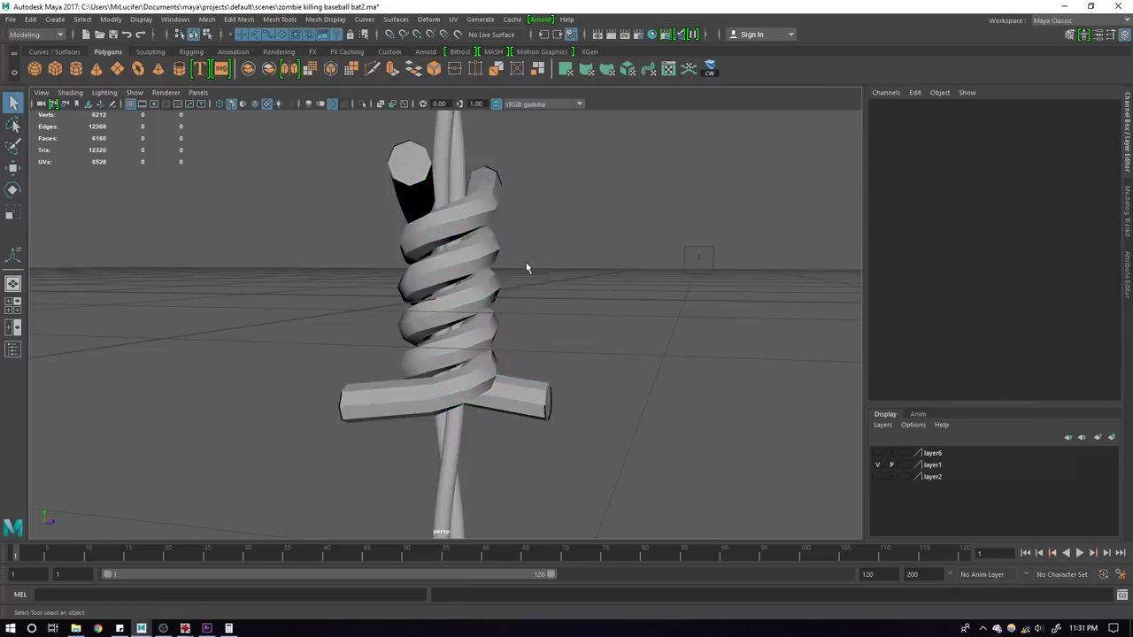
mouse_move(527, 280)
alt+mouse_down()
mouse_move(314, 331)
mouse_move(513, 334)
mouse_move(607, 315)
mouse_move(448, 342)
mouse_move(640, 350)
alt+mouse_up()
click(451, 301)
click(534, 334)
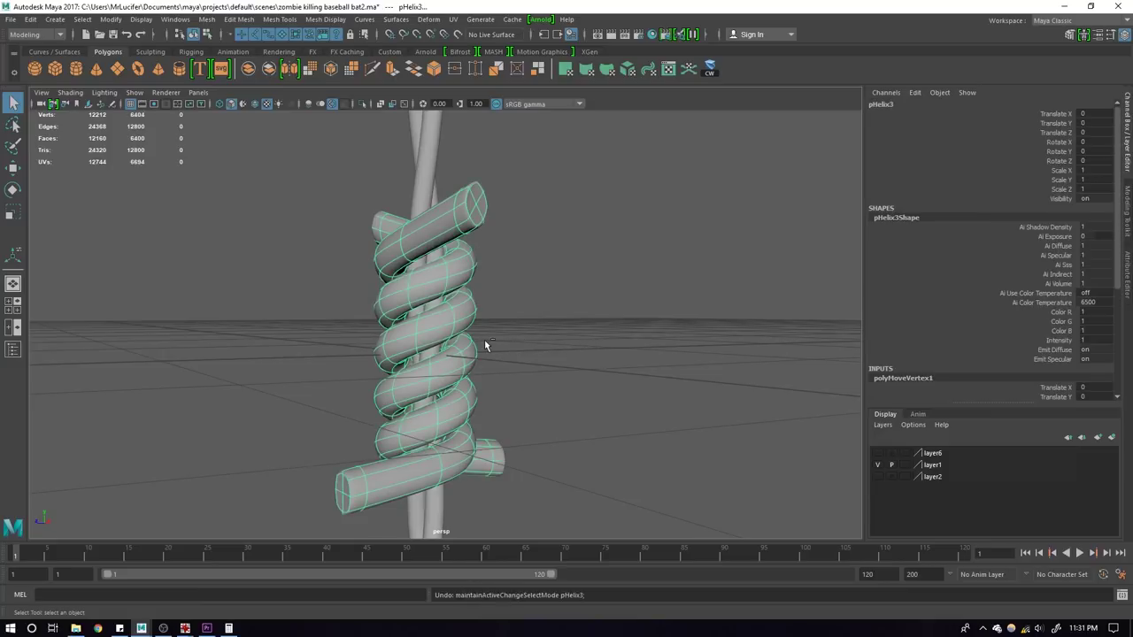
Step: Select the combined coil in object mode and check it in wireframe
key(F9)
mouse_move(486, 346)
alt+mouse_down()
mouse_move(382, 353)
mouse_move(461, 319)
alt+mouse_up()
key(F8)
click(476, 271)
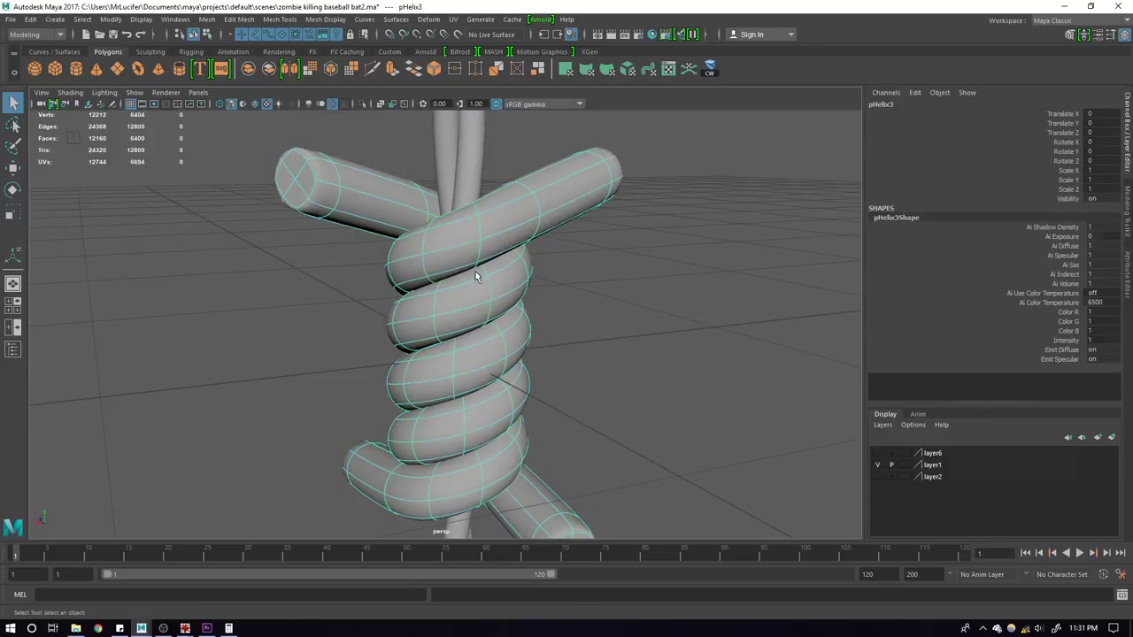
alt+drag(475, 271, 497, 346)
key(4)
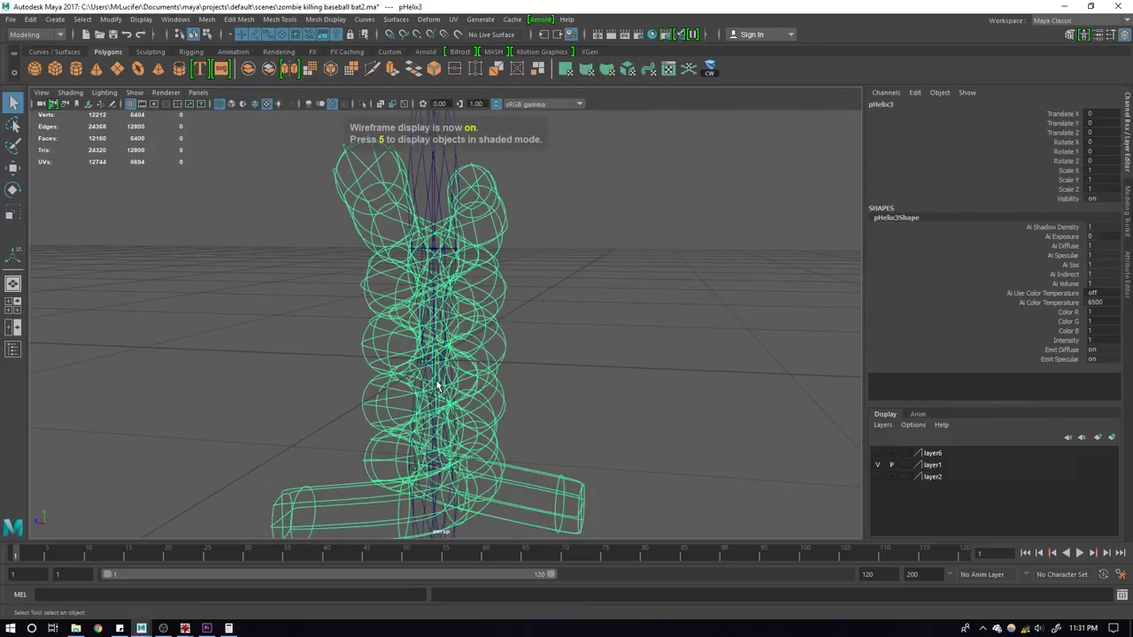
key(5)
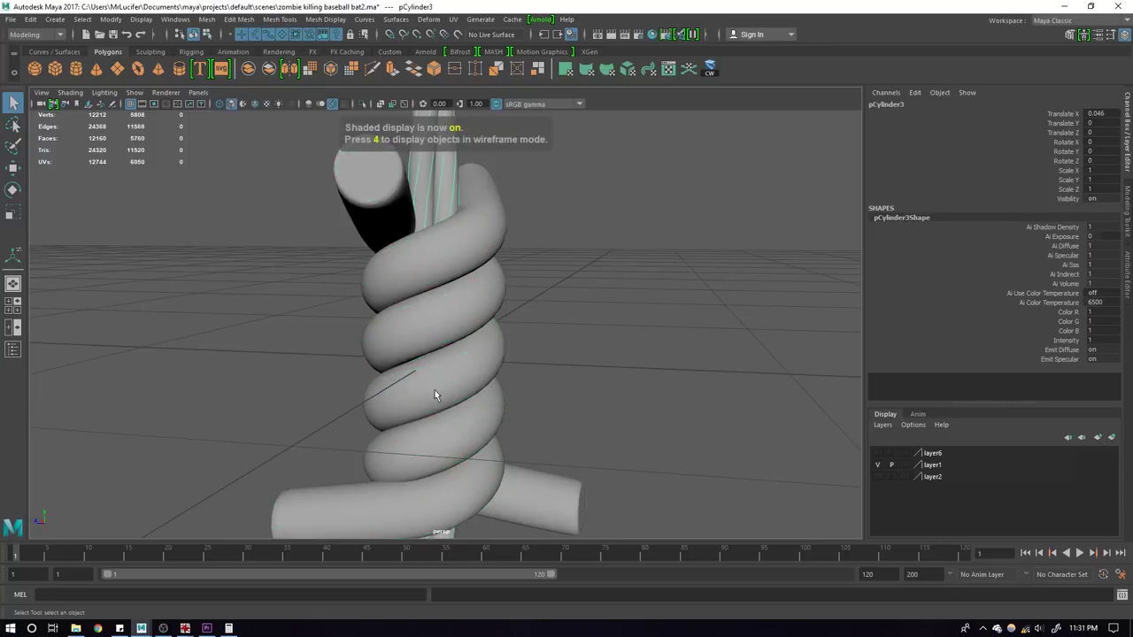
Step: Scale pHelix3 uniformly down to about 0.72
key(e)
click(489, 209)
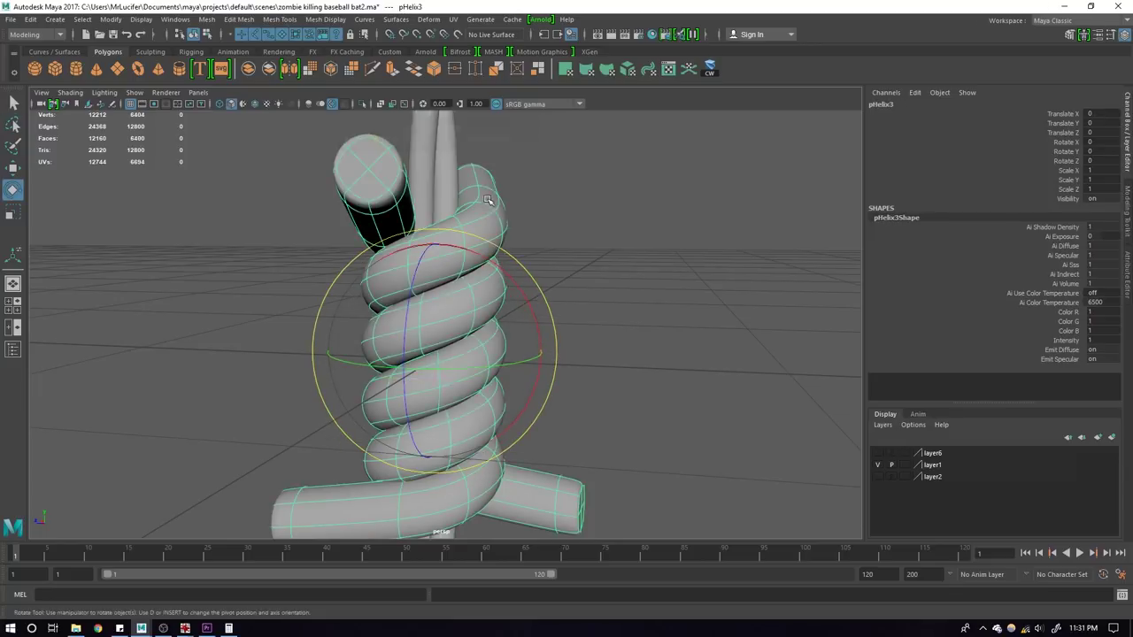
key(r)
drag(434, 351, 377, 347)
mouse_move(495, 372)
alt+mouse_down()
mouse_move(610, 383)
mouse_move(560, 354)
mouse_move(518, 354)
alt+mouse_up()
click(560, 354)
mouse_move(519, 354)
alt+right_down()
mouse_move(318, 359)
mouse_move(475, 371)
alt+right_up()
Step: Duplicate the barb coil and move the copy down along the wire
alt+drag(475, 371, 451, 360)
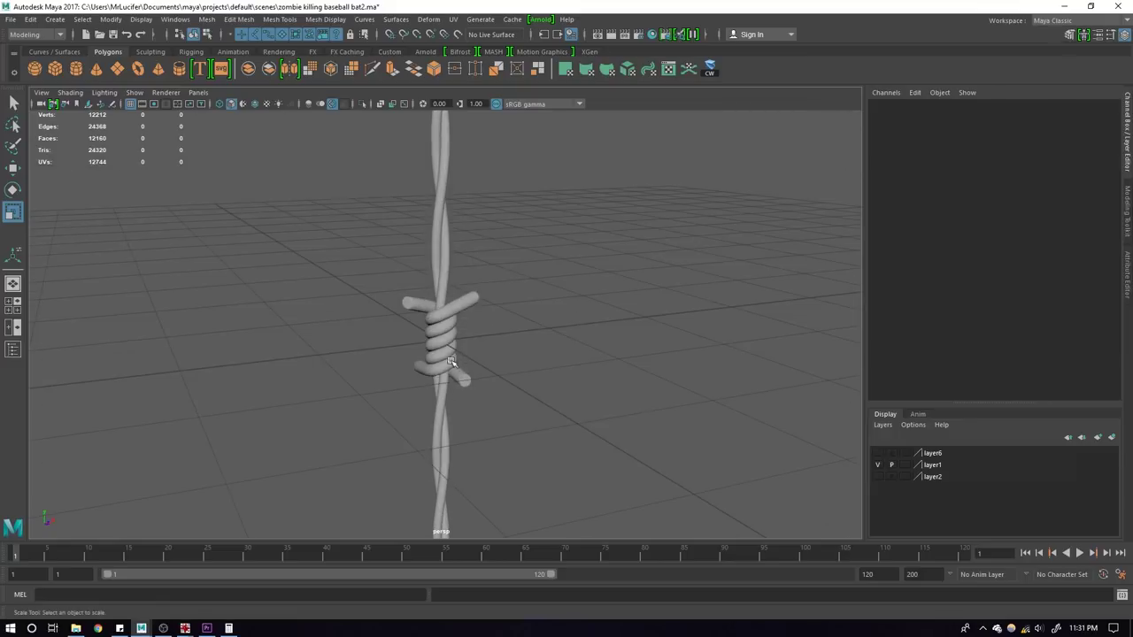
click(451, 360)
mouse_move(561, 372)
alt+mouse_down()
mouse_move(526, 392)
mouse_move(475, 393)
mouse_move(495, 384)
alt+mouse_up()
key(ctrl+d)
key(w)
mouse_move(445, 245)
mouse_down()
mouse_move(444, 336)
mouse_move(540, 351)
mouse_move(483, 404)
mouse_up()
Step: Duplicate the middle wire section, slide the copy up the bat, and raise the middle one slightly
click(483, 404)
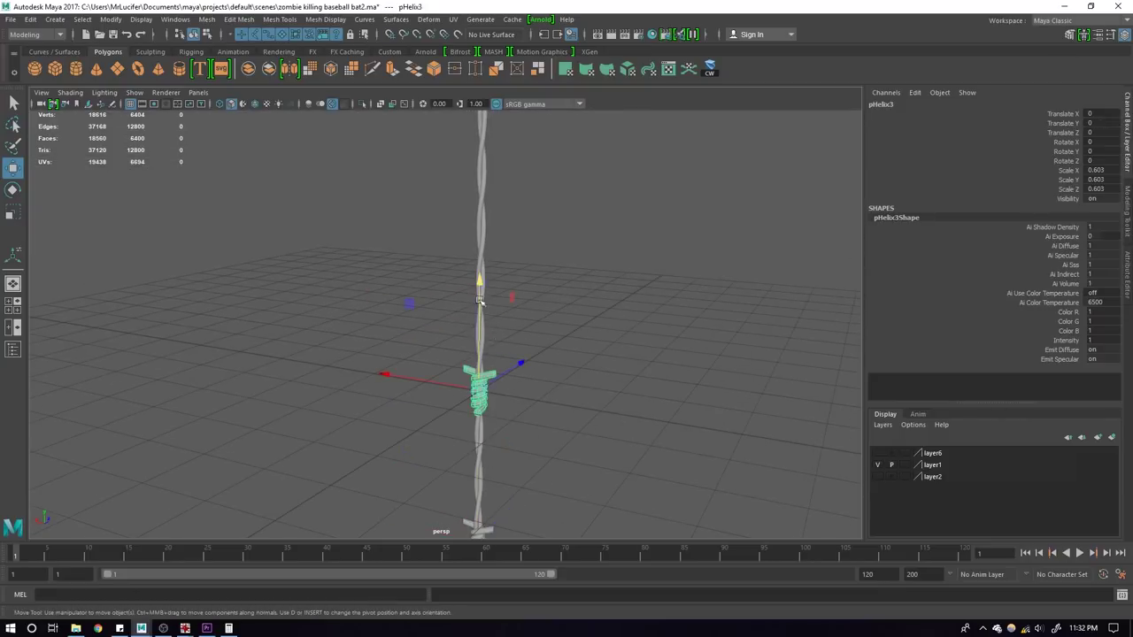
key(ctrl+d)
drag(478, 295, 493, 144)
alt+middle_drag(493, 144, 509, 418)
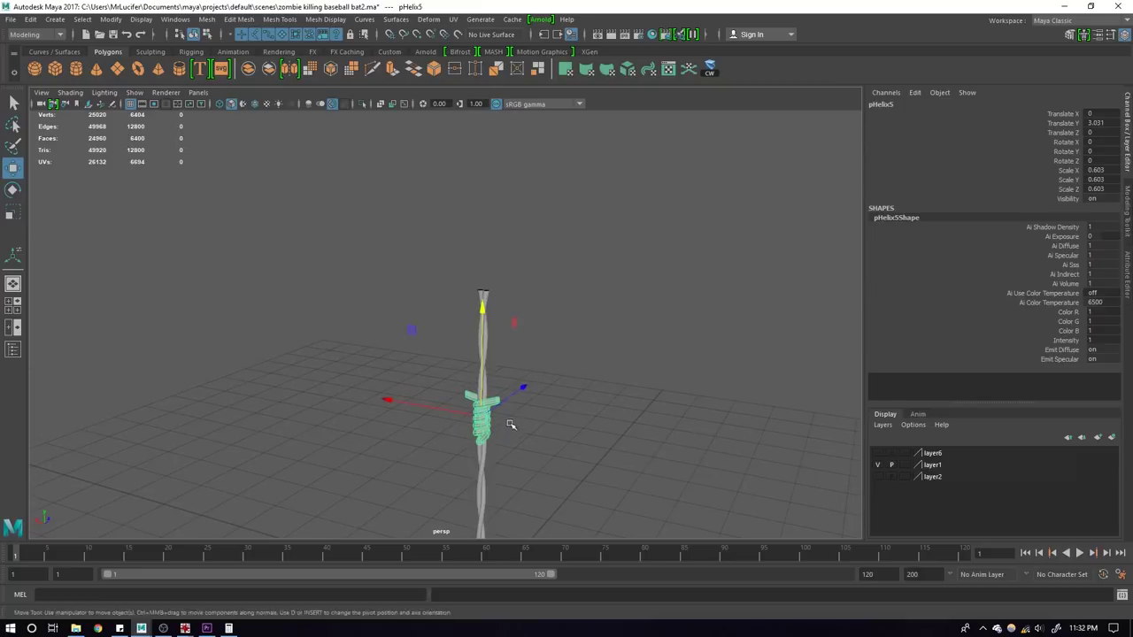
alt+drag(509, 418, 523, 450)
mouse_move(523, 450)
middle_down()
mouse_move(534, 356)
mouse_move(520, 328)
middle_up()
click(485, 295)
click(478, 299)
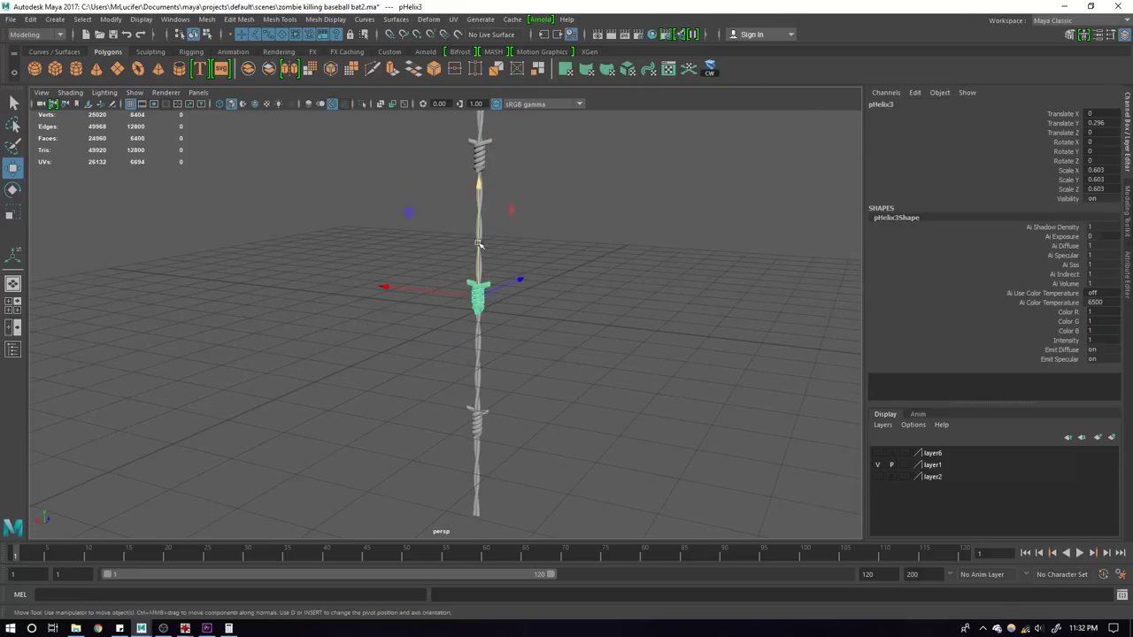
drag(479, 244, 476, 219)
Step: Check the wire spacing around the bat and nudge the top section slightly higher
mouse_move(508, 346)
alt+mouse_down()
mouse_move(510, 379)
mouse_move(500, 268)
mouse_move(502, 381)
alt+mouse_up()
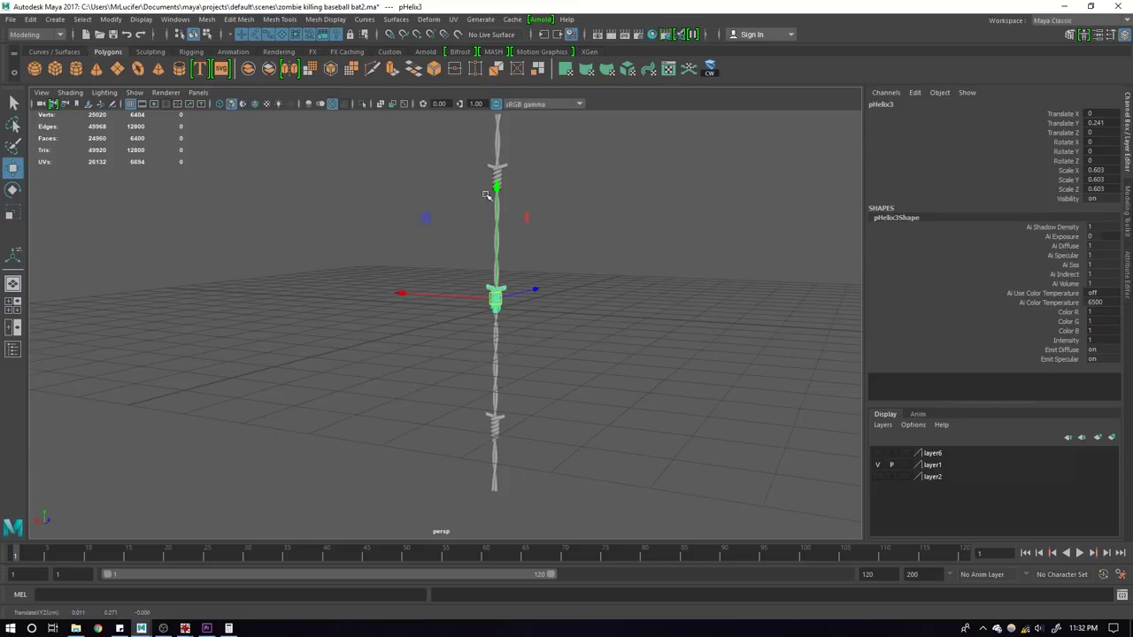
alt+drag(486, 200, 498, 239)
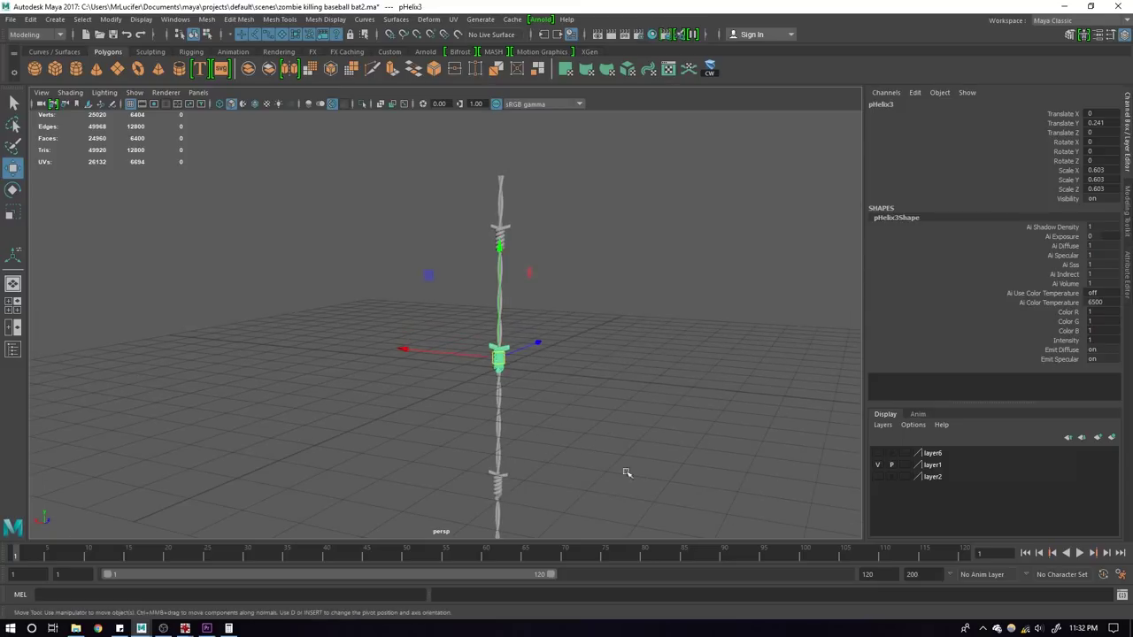
alt+drag(521, 485, 526, 392)
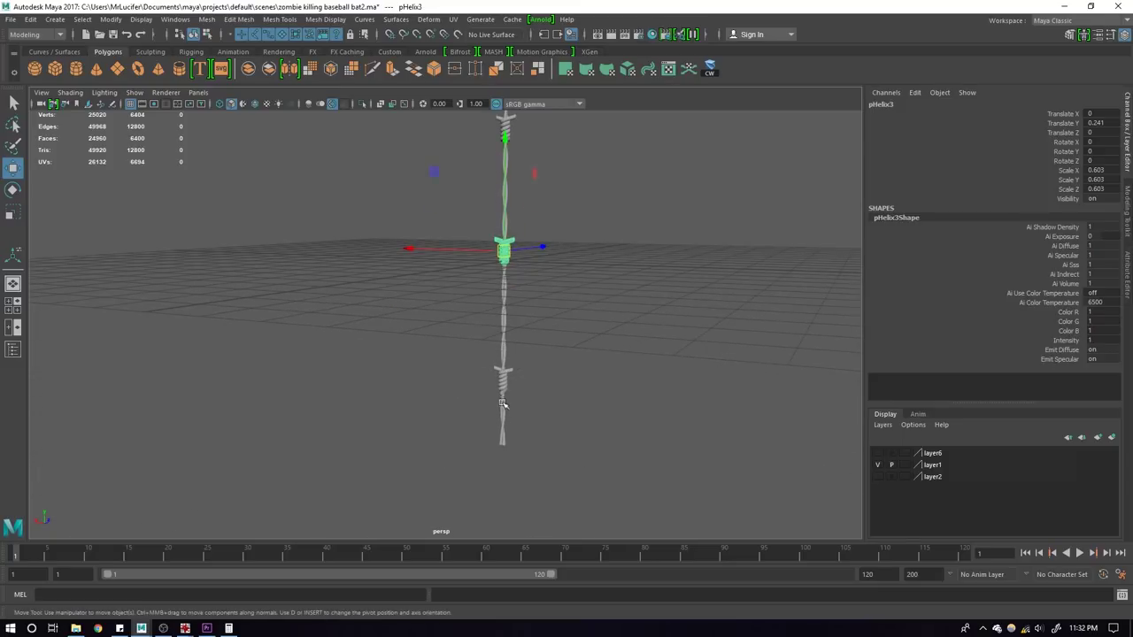
alt+drag(505, 281, 513, 433)
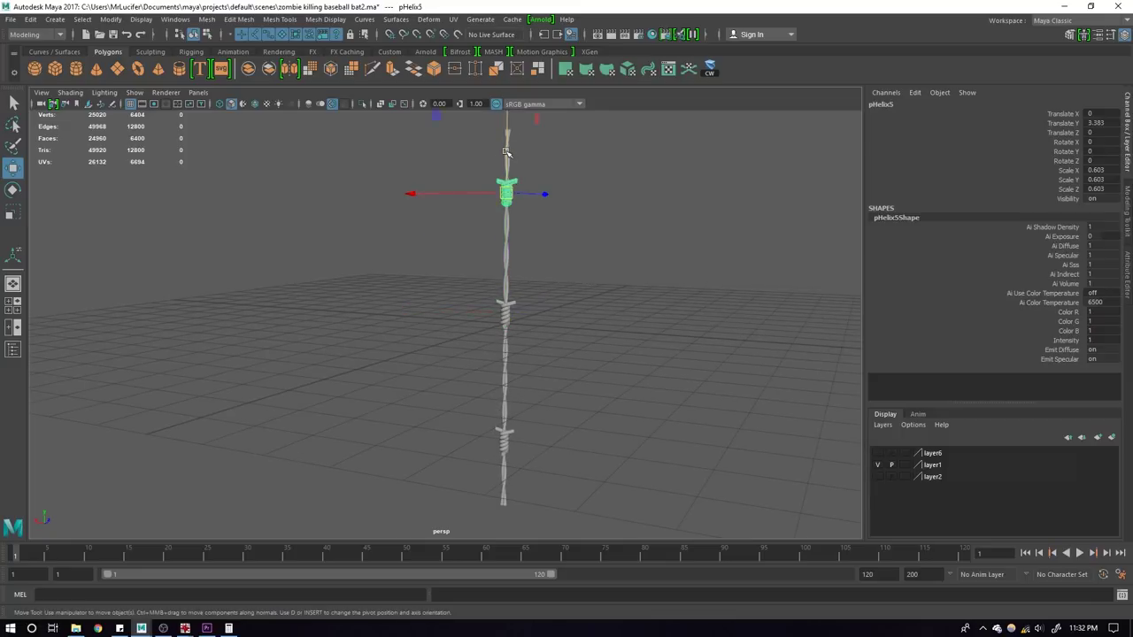
drag(504, 152, 504, 148)
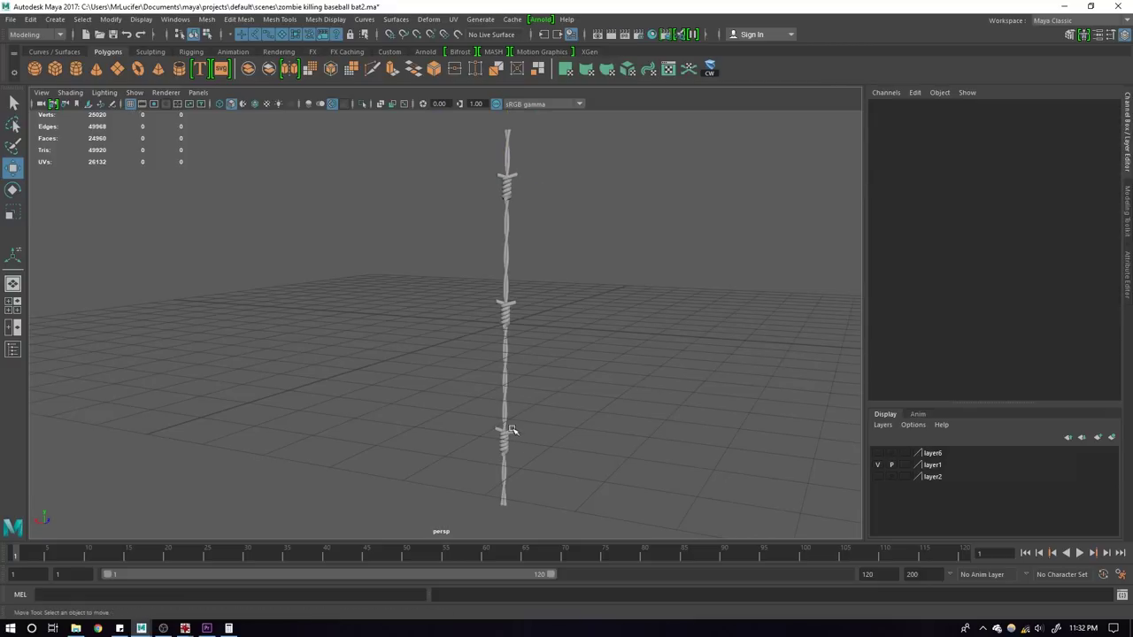
Step: Nudge the lower wire section up slightly to even out the spacing
click(508, 432)
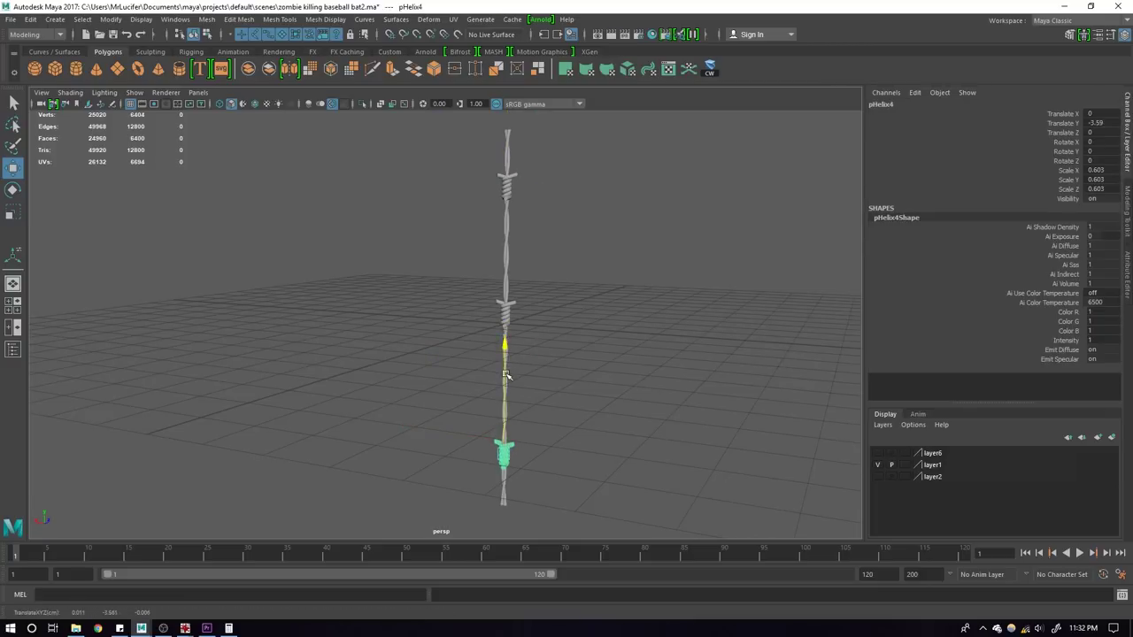
click(516, 312)
click(508, 337)
click(508, 441)
drag(506, 434, 501, 425)
click(509, 312)
click(539, 290)
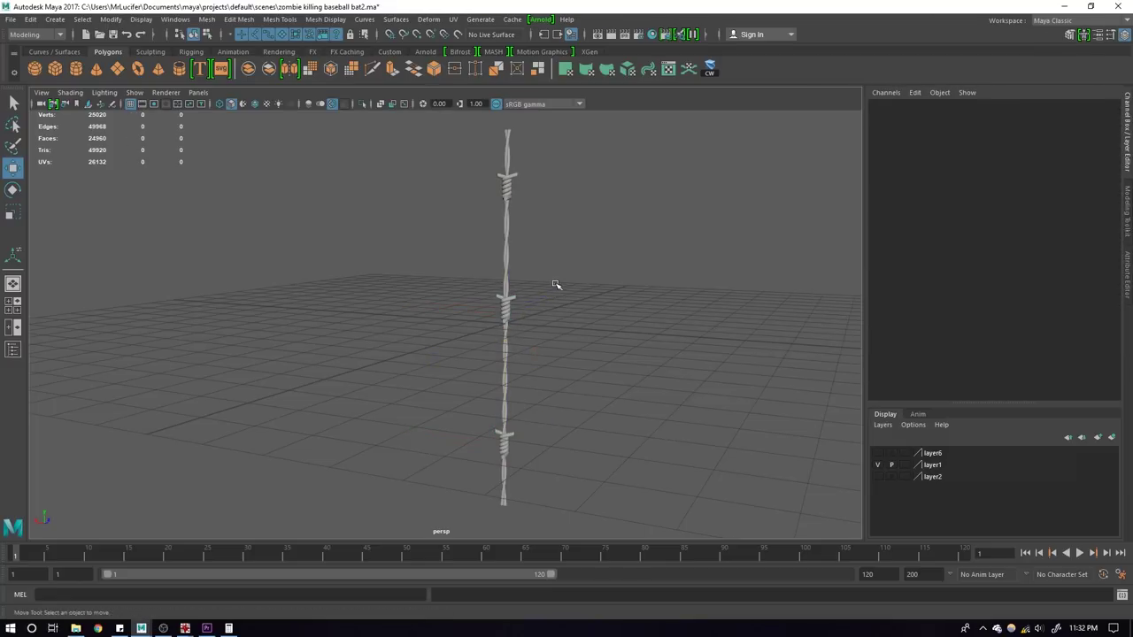
mouse_move(557, 286)
alt+mouse_down()
mouse_move(468, 380)
mouse_move(508, 417)
mouse_move(503, 428)
mouse_move(463, 427)
alt+mouse_up()
Step: Twist the top and lower wire sections around the bat
click(435, 406)
key(e)
drag(462, 473, 474, 413)
key(w)
click(453, 397)
key(e)
mouse_move(493, 472)
mouse_down()
mouse_move(455, 488)
mouse_move(451, 462)
mouse_move(652, 447)
mouse_up()
Step: Combine the three barbed-wire sections into one mesh
click(652, 448)
click(465, 292)
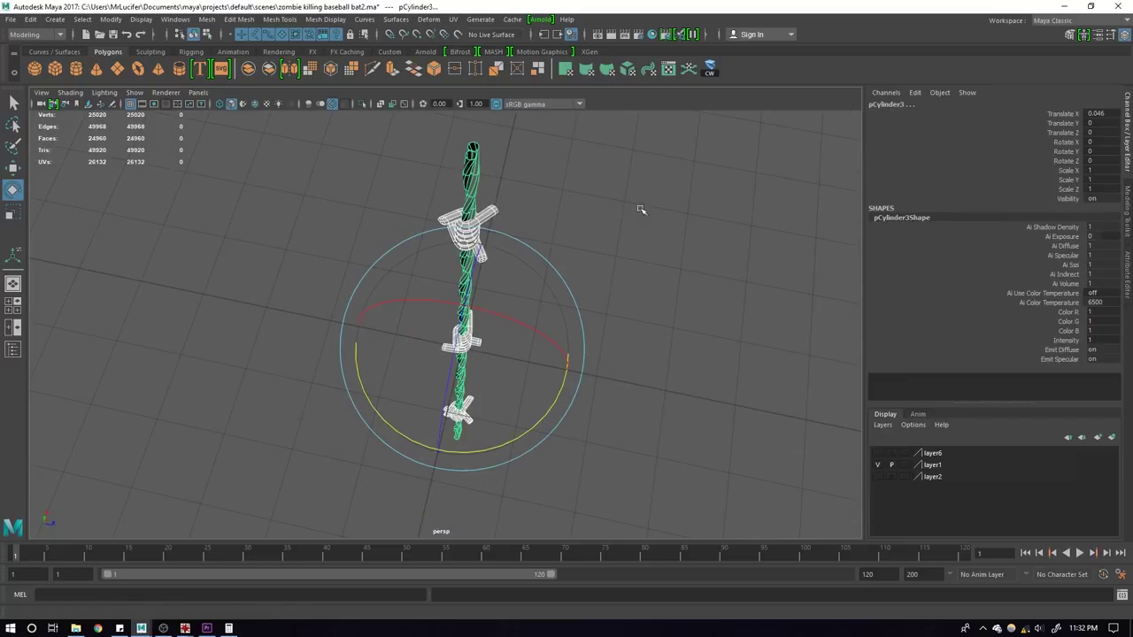
mouse_move(639, 208)
shift+right_down()
mouse_move(649, 403)
mouse_move(639, 425)
shift+right_up()
mouse_move(589, 374)
alt+mouse_down()
mouse_move(637, 328)
mouse_move(513, 316)
mouse_move(513, 297)
mouse_move(552, 294)
mouse_move(437, 319)
alt+mouse_up()
click(629, 332)
click(457, 304)
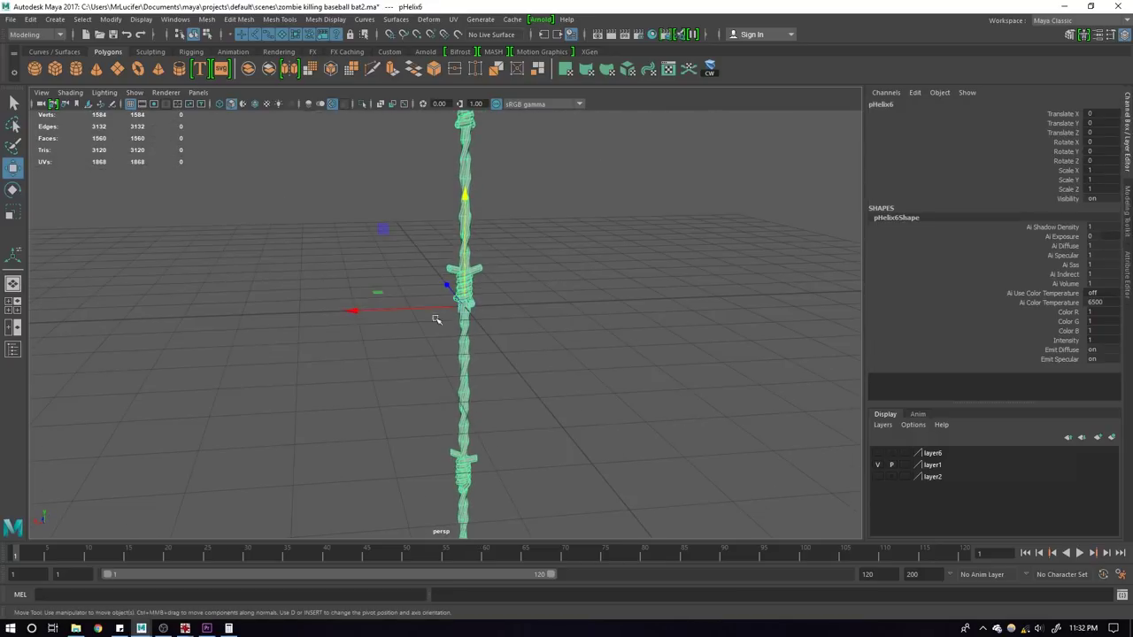
click(493, 397)
mouse_move(493, 396)
alt+mouse_down()
mouse_move(390, 392)
mouse_move(538, 374)
mouse_move(400, 349)
alt+mouse_up()
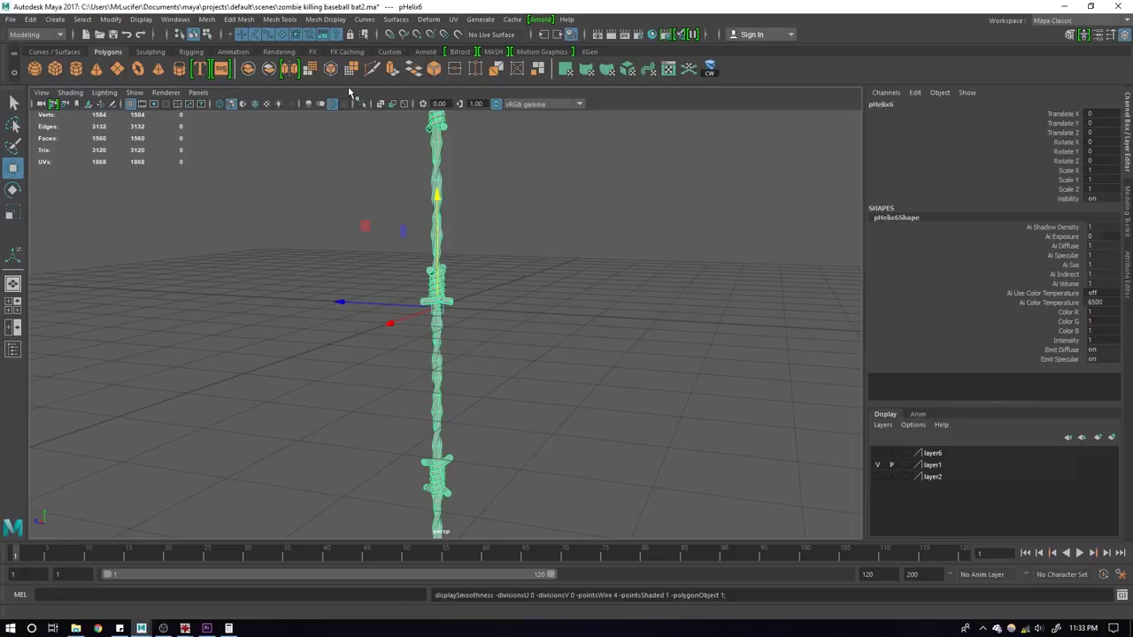
scroll(579, 308, down, 2)
scroll(715, 379, down, 2)
Step: Select a section of the bat's faces in face mode
click(483, 281)
scroll(483, 282, down, 3)
alt+drag(483, 281, 579, 382)
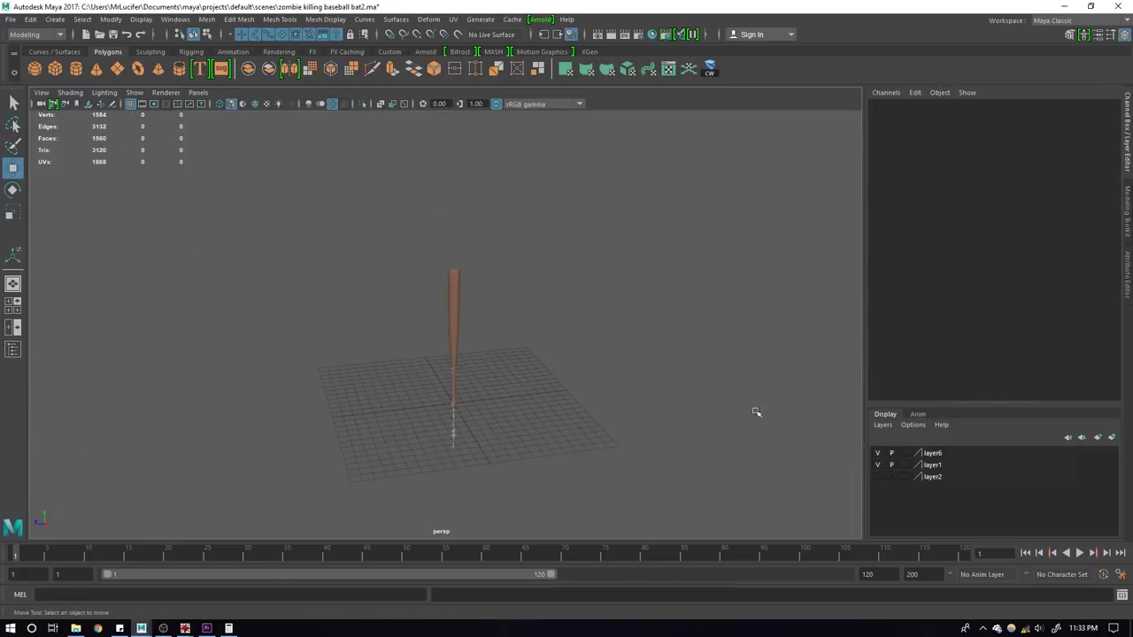
scroll(485, 351, up, 3)
scroll(468, 273, down, 1)
click(500, 301)
scroll(510, 298, up, 3)
key(ctrl+F11)
mouse_move(417, 347)
mouse_down()
mouse_move(676, 198)
mouse_move(579, 248)
mouse_up()
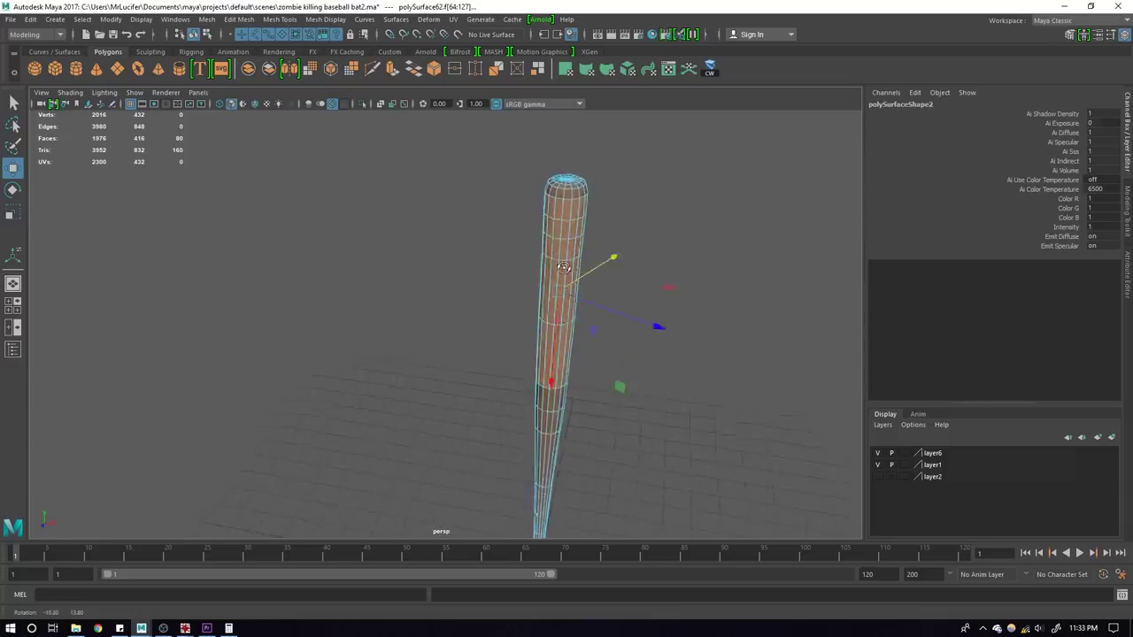
Step: Extract the selected faces as a separate tube and hide the full bat's display layer
alt+middle_drag(579, 248, 555, 272)
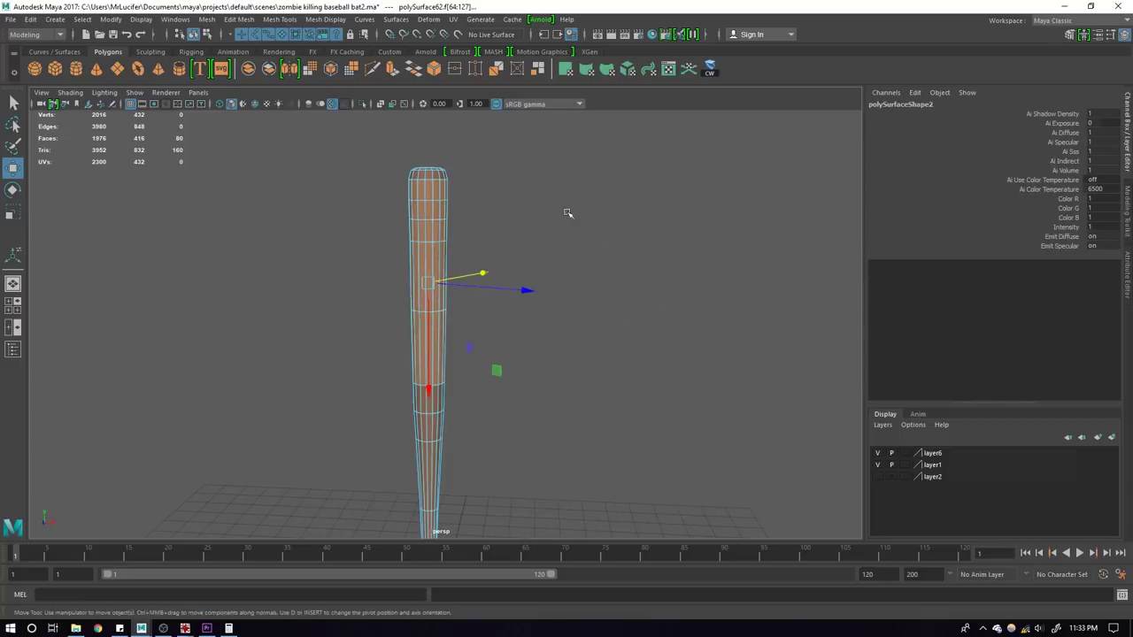
scroll(561, 217, up, 3)
shift+right_drag(565, 215, 558, 398)
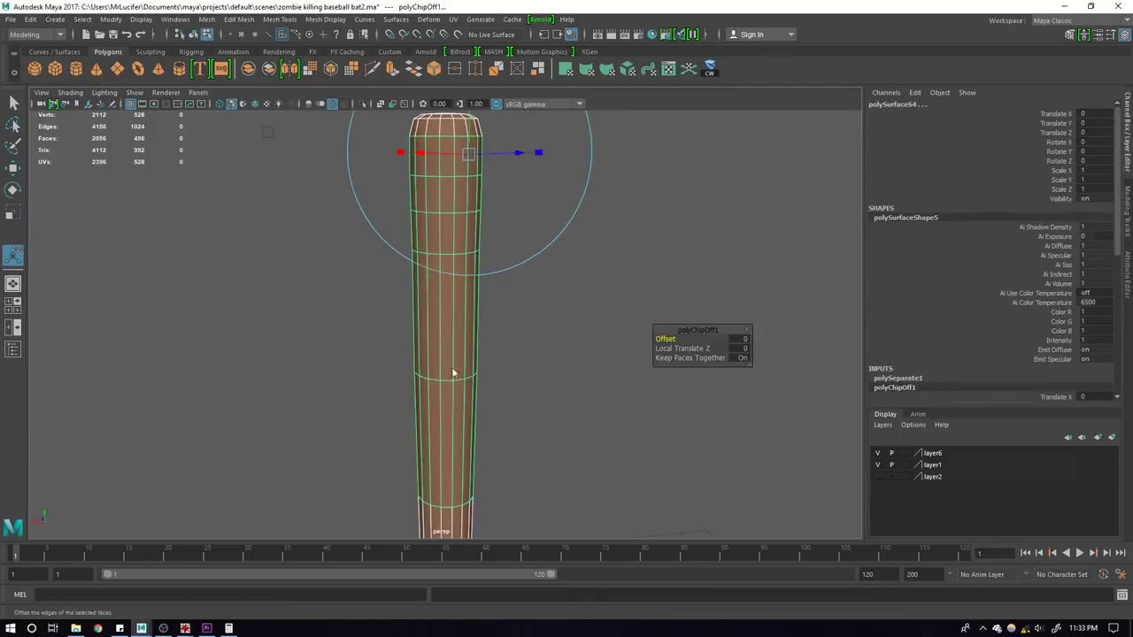
click(468, 343)
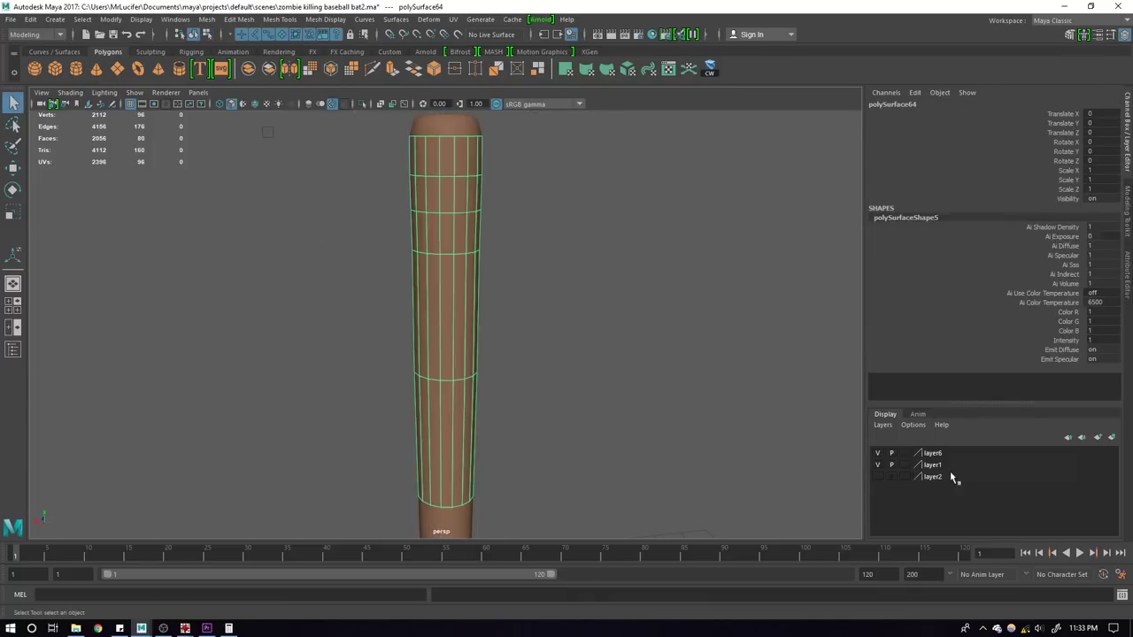
right_click(951, 476)
click(948, 498)
click(877, 453)
Step: Insert an edge loop on the tube and delete one of its edge rings
click(540, 404)
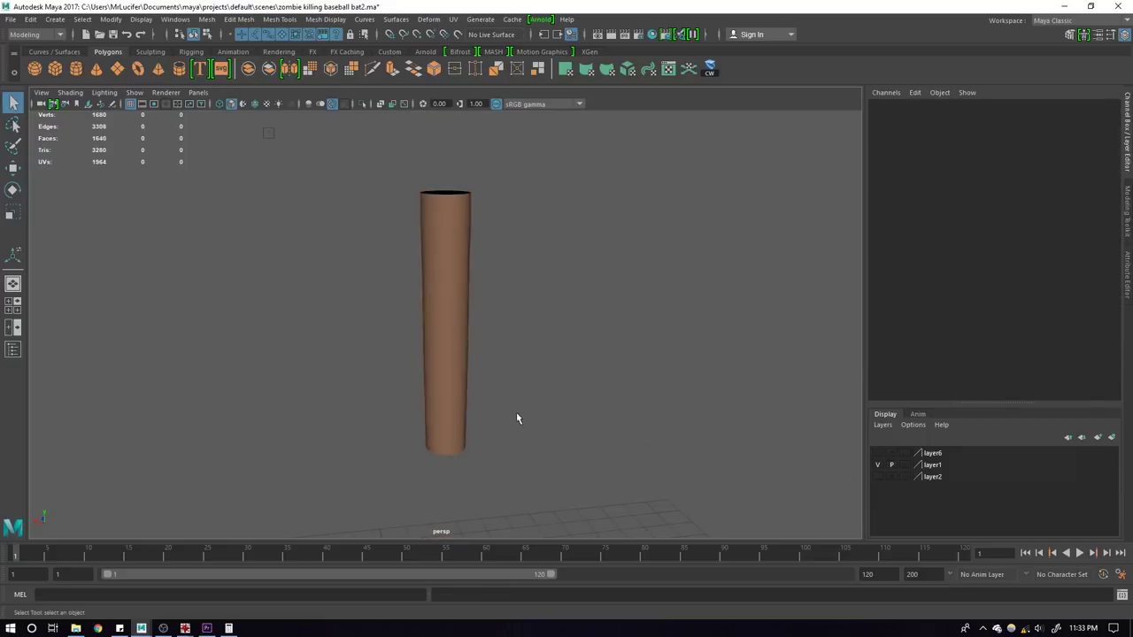
click(434, 324)
right_drag(435, 324, 434, 241)
key(F8)
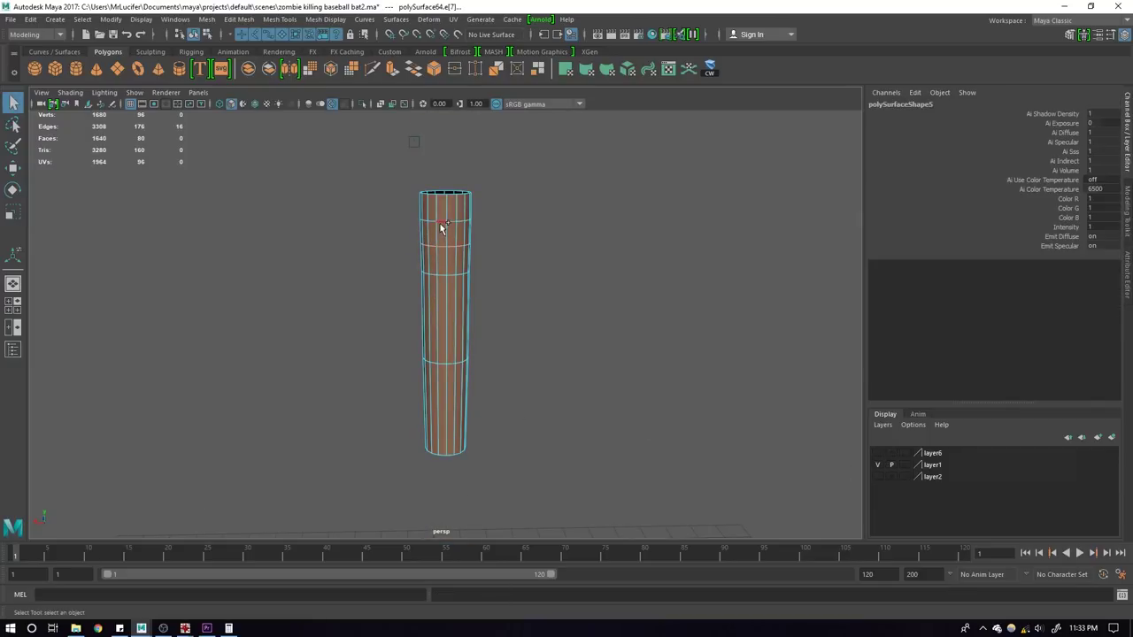
shift+right_drag(372, 271, 495, 234)
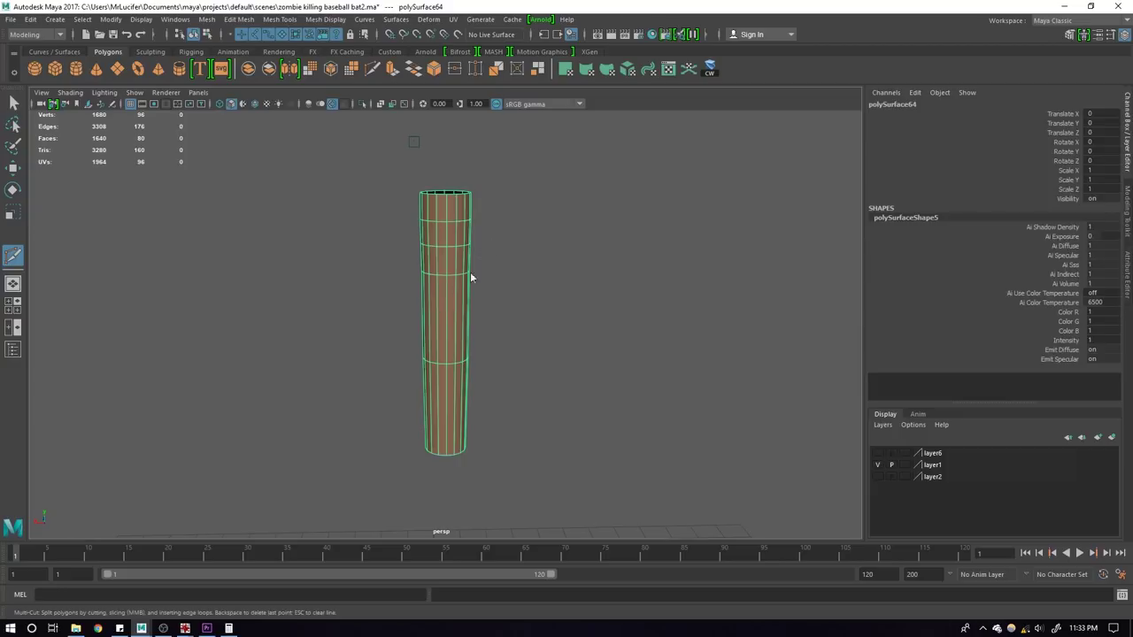
shift+right_drag(421, 318, 424, 321)
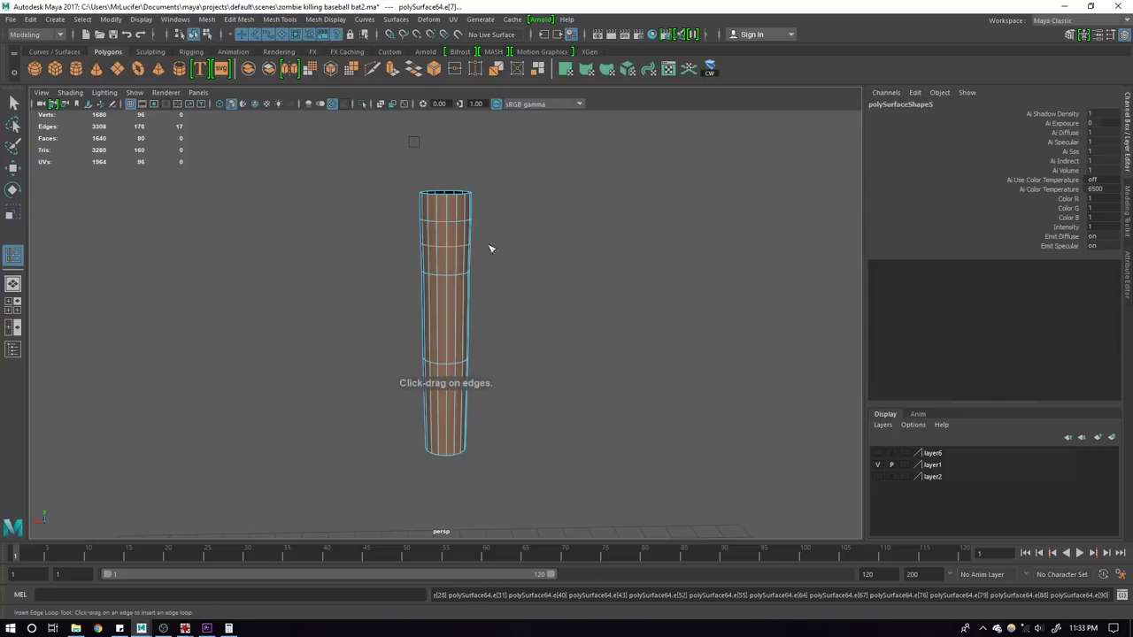
key(w)
scroll(456, 214, up, 2)
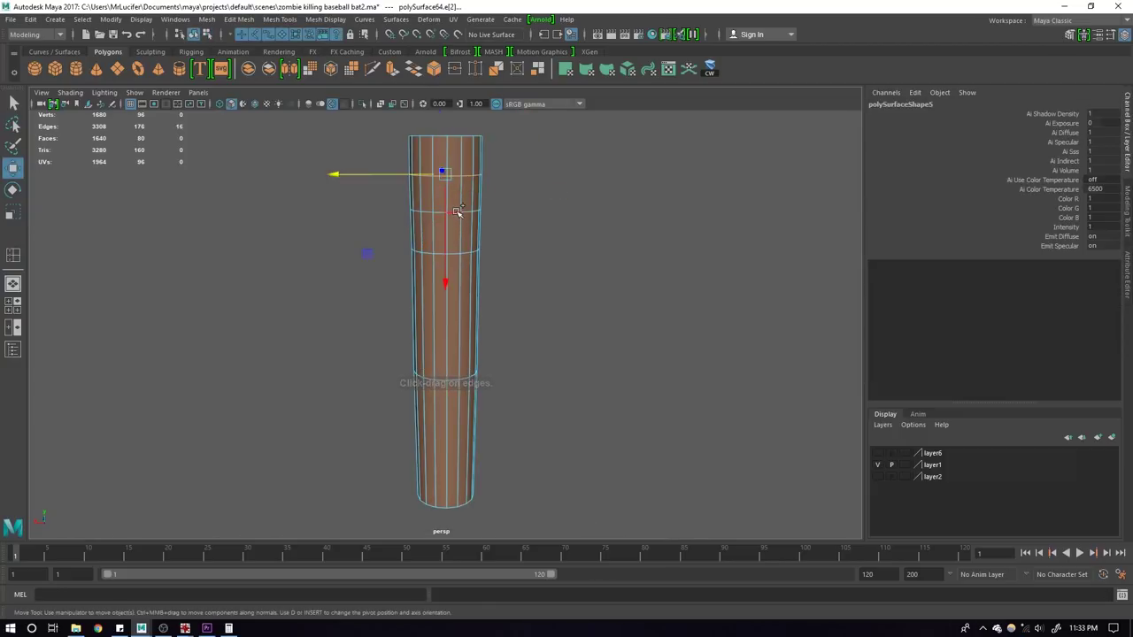
key(Delete)
key(F8)
Step: Frame the tube and centre it in the front orthographic view
mouse_move(460, 233)
alt+mouse_down()
mouse_move(475, 346)
mouse_move(454, 381)
mouse_move(374, 381)
mouse_move(478, 362)
mouse_move(594, 405)
mouse_move(561, 409)
mouse_move(349, 356)
mouse_move(481, 356)
mouse_move(425, 374)
alt+mouse_up()
click(447, 399)
click(421, 275)
mouse_move(531, 384)
alt+mouse_down()
mouse_move(700, 357)
mouse_move(617, 321)
mouse_move(520, 332)
mouse_move(460, 298)
mouse_move(480, 333)
alt+mouse_up()
key(f)
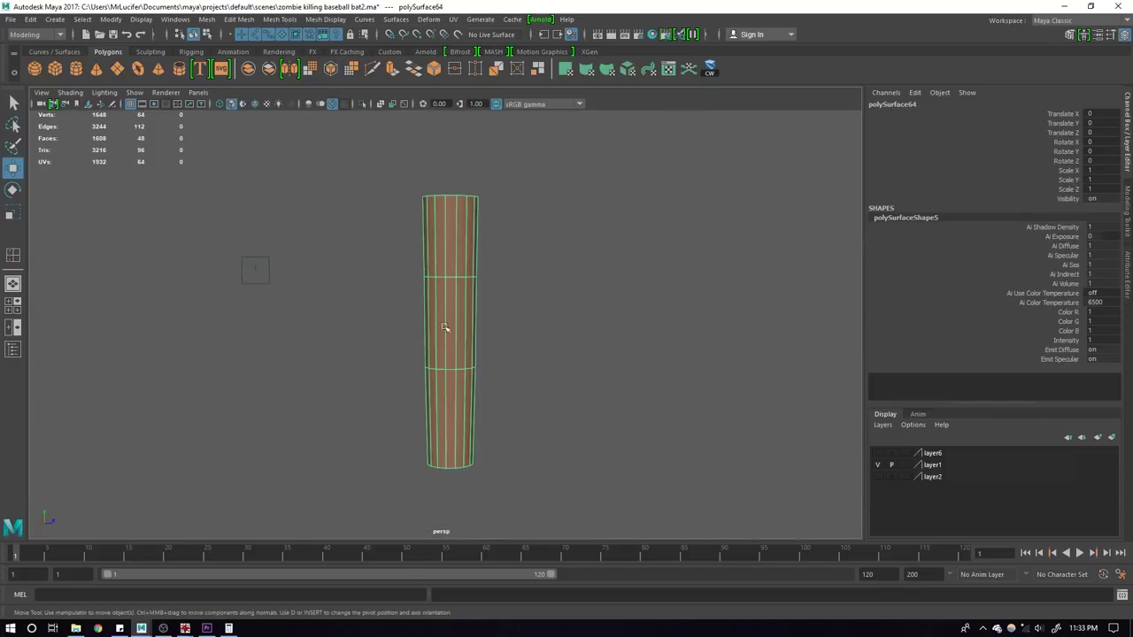
key(space)
key(space)
scroll(405, 313, up, 3)
alt+middle_drag(405, 313, 418, 416)
Step: Slice the first slanted Multi-Cut lines across the tube, redoing one at a shallower angle
shift+right_click(475, 281)
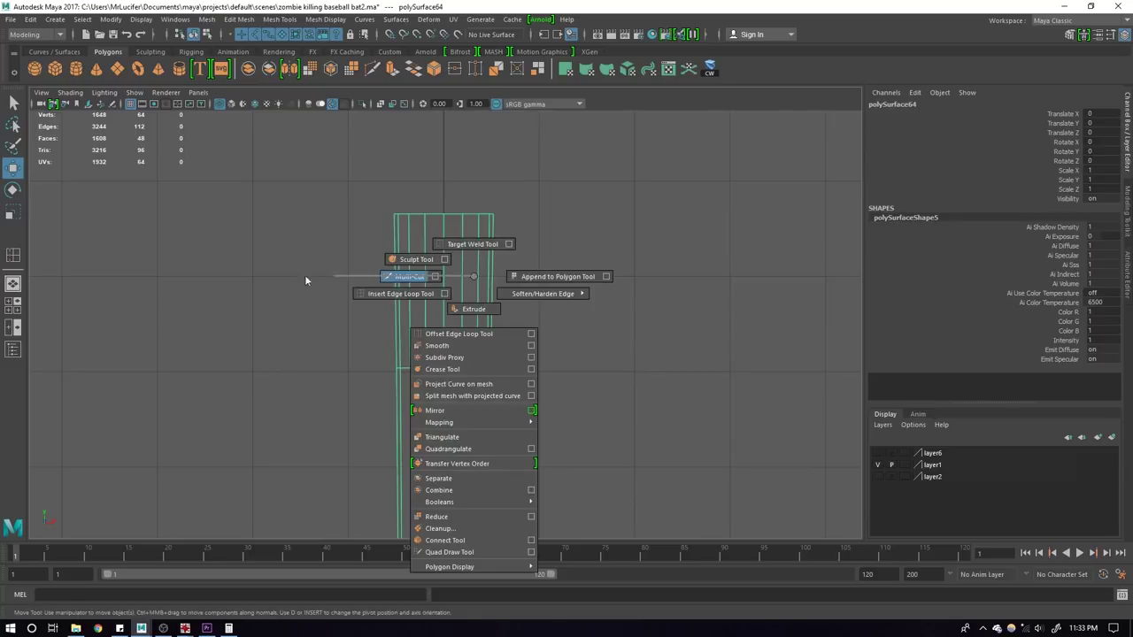
shift+right_drag(259, 281, 259, 281)
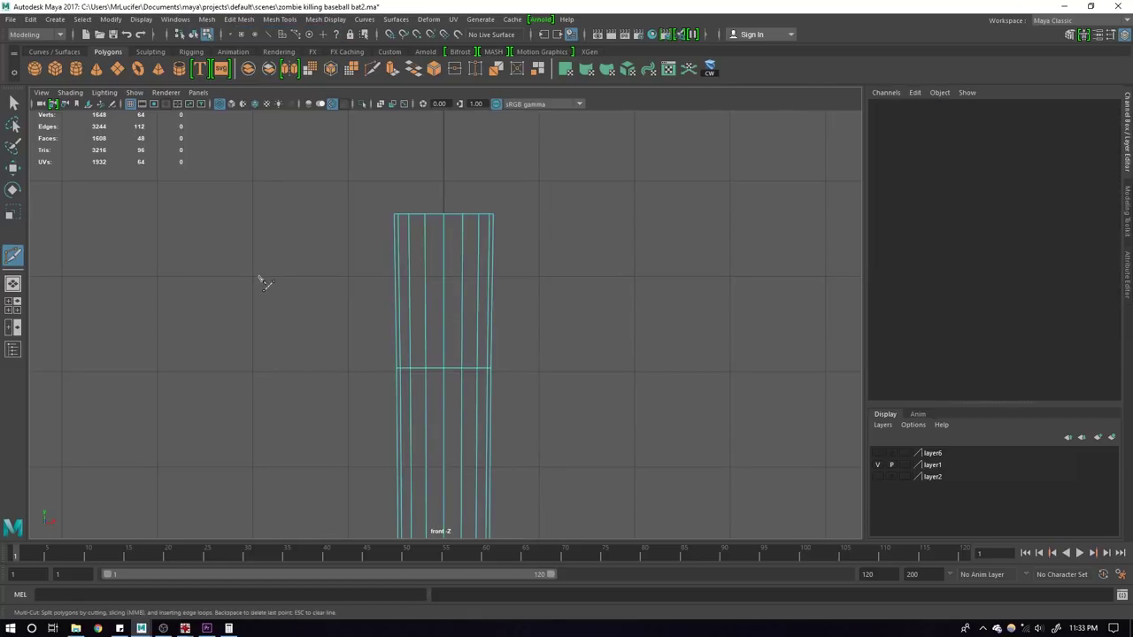
drag(228, 257, 621, 324)
drag(255, 350, 646, 268)
drag(336, 371, 580, 454)
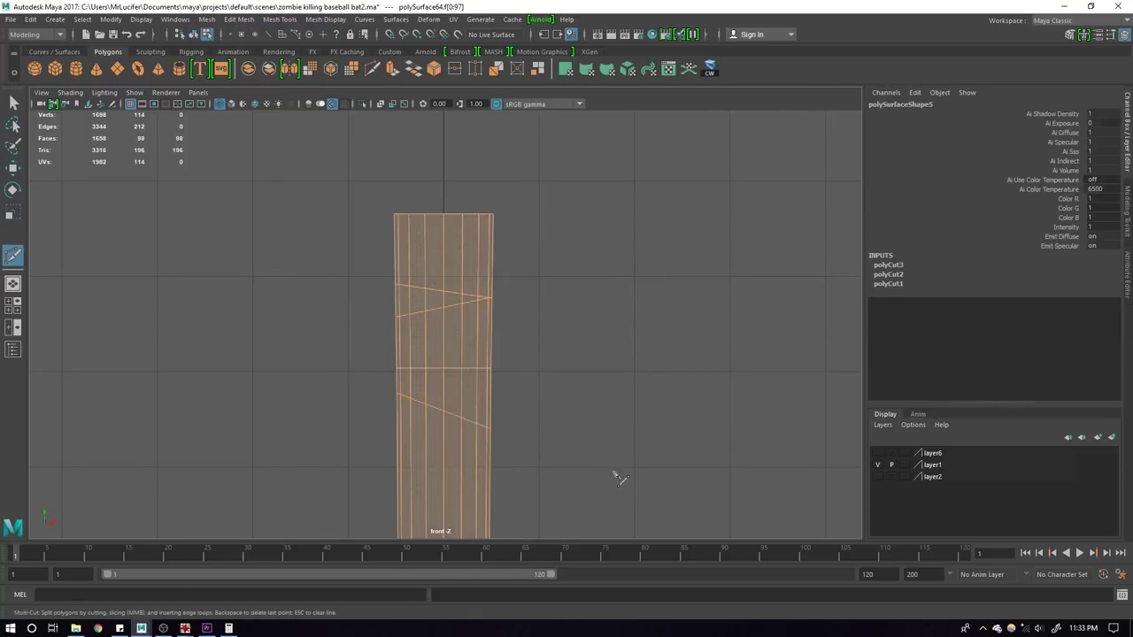
key(ctrl+z)
drag(303, 354, 539, 430)
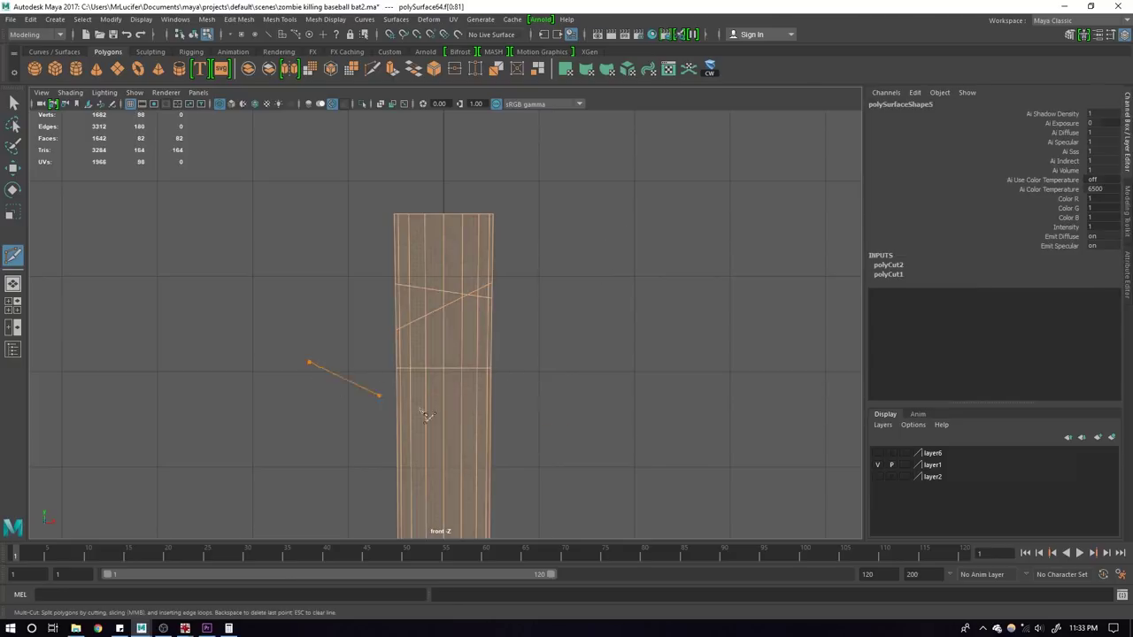
drag(365, 433, 531, 381)
alt+middle_drag(579, 442, 578, 279)
Step: Add the remaining angled and straight cuts further up the tube
drag(325, 312, 549, 345)
drag(366, 312, 677, 274)
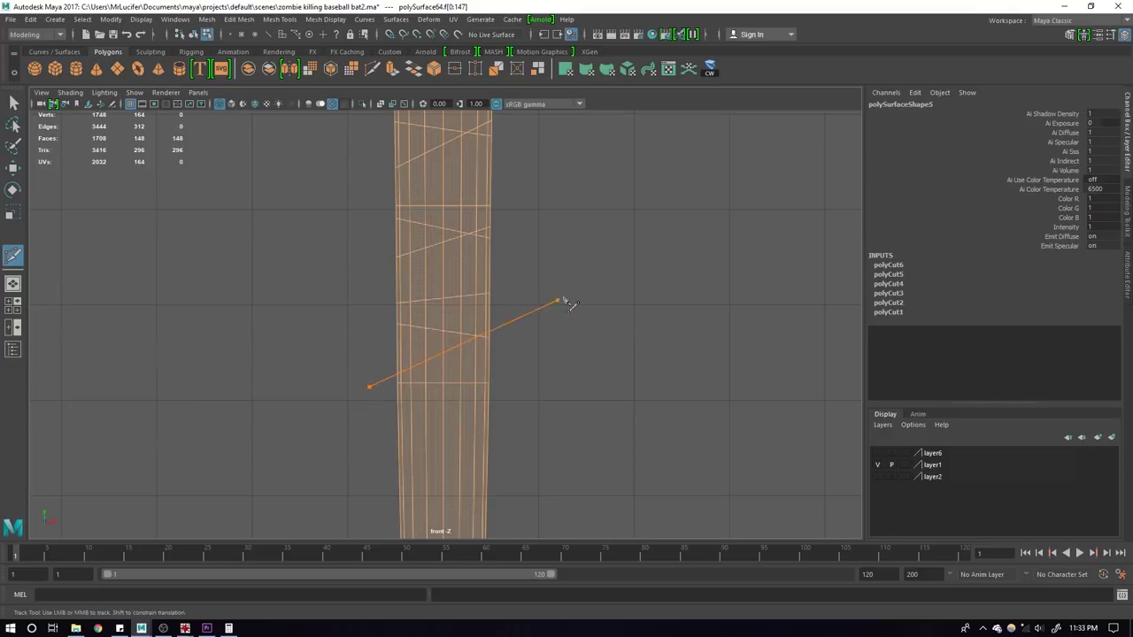
drag(571, 297, 571, 296)
alt+middle_drag(549, 371, 562, 288)
drag(384, 392, 522, 380)
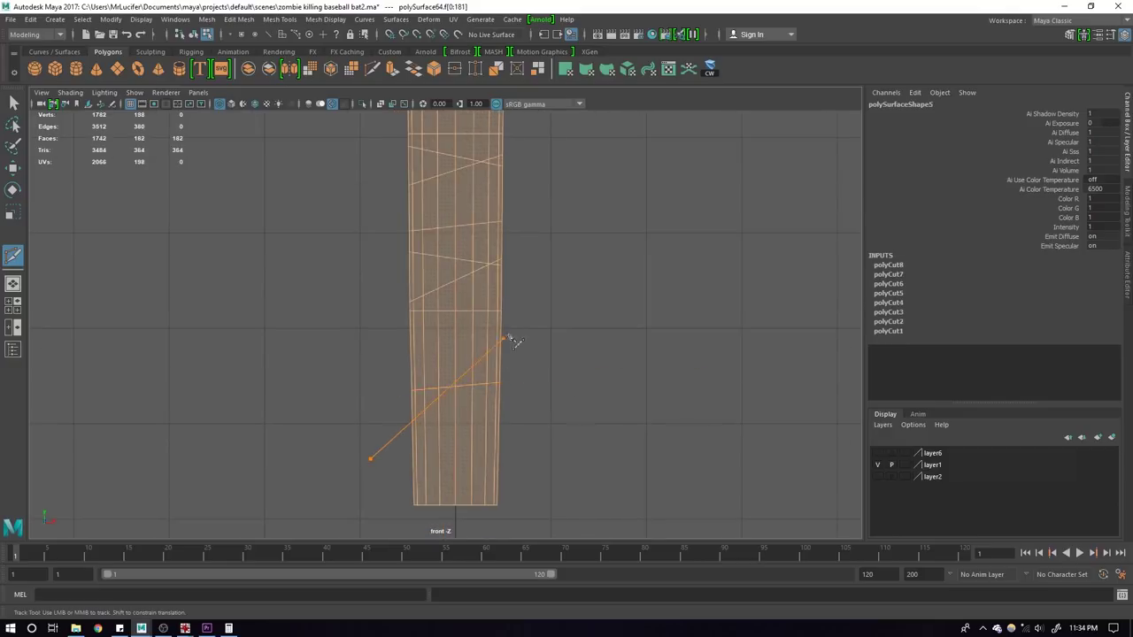
drag(522, 331, 522, 332)
alt+right_drag(530, 384, 433, 307)
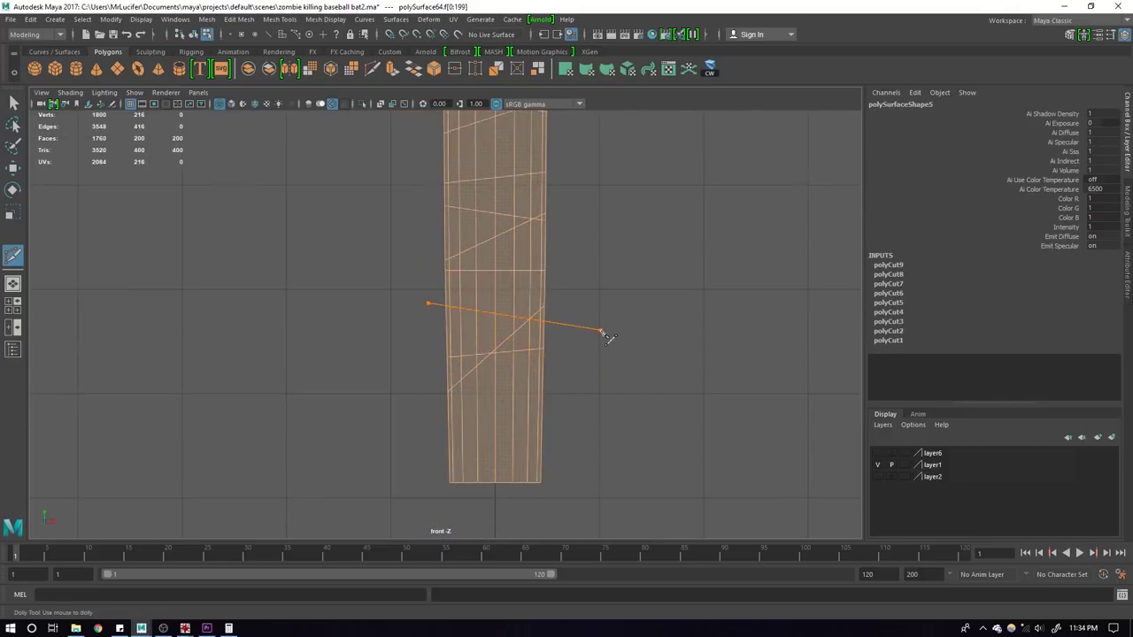
drag(602, 334, 602, 334)
drag(644, 371, 644, 372)
scroll(561, 265, down, 3)
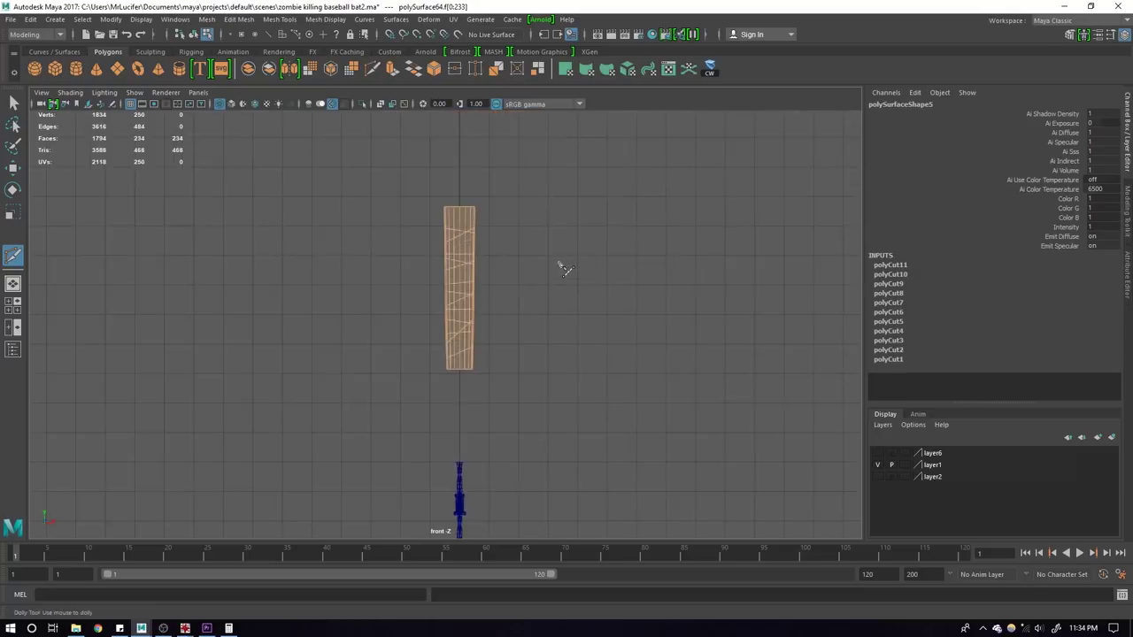
Step: Return to object mode in the shaded perspective view and tumble around the bat
key(w)
key(F8)
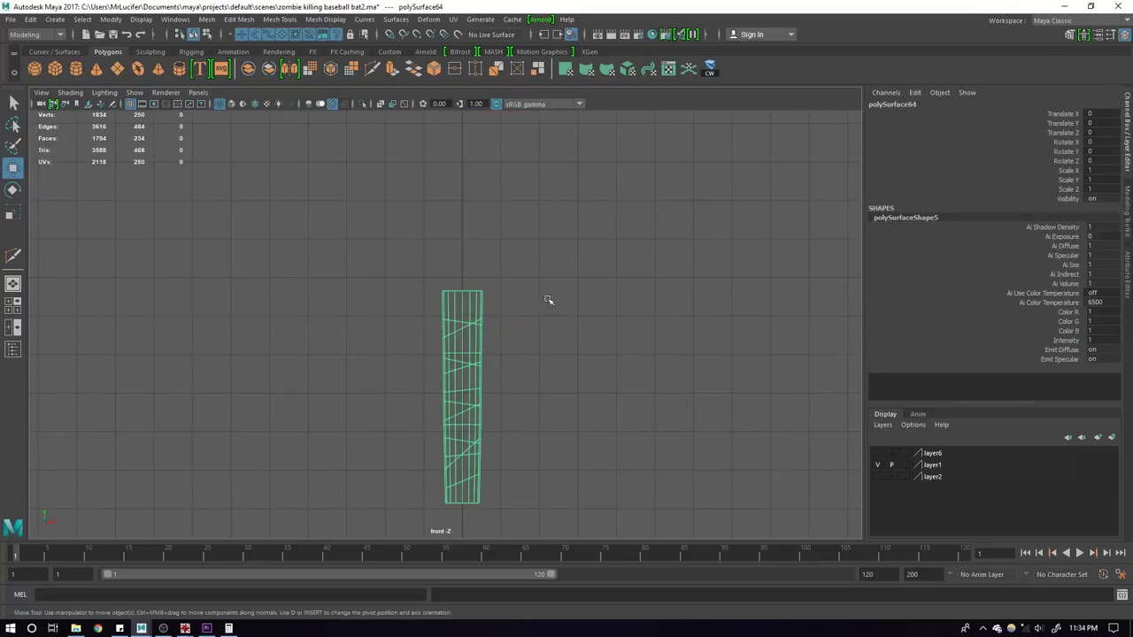
key(6)
mouse_move(607, 225)
alt+mouse_down()
mouse_move(392, 256)
mouse_move(584, 285)
mouse_move(519, 346)
alt+mouse_up()
key(F10)
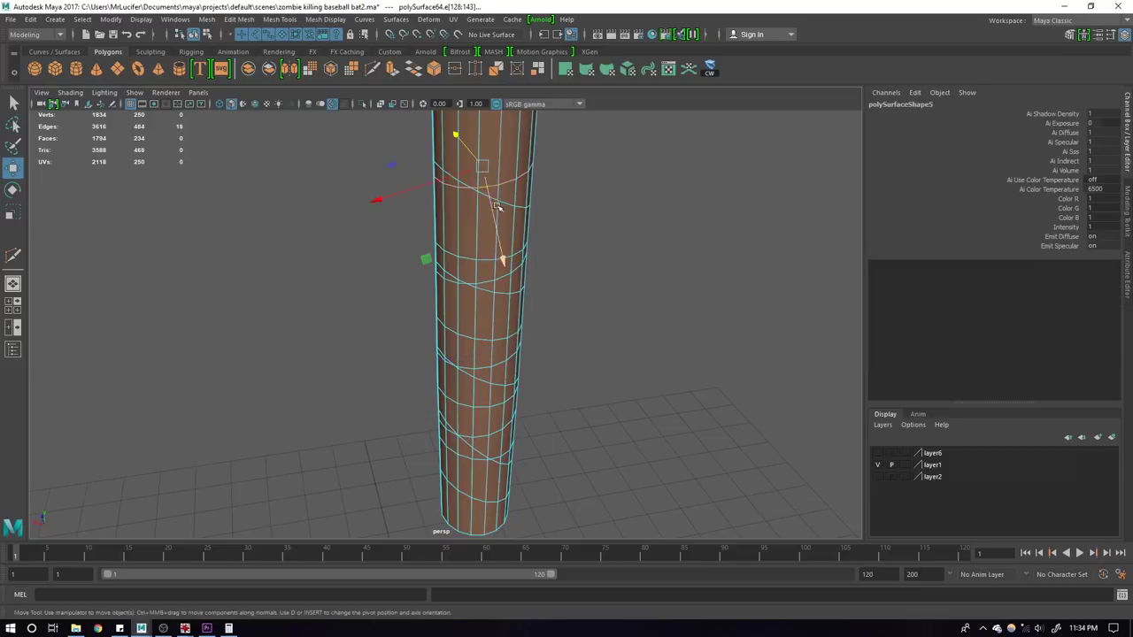
key(F8)
Step: Select an edge loop around the bat to inspect the new cuts from a lower side view
key(F10)
double_click(504, 182)
scroll(496, 186, down, 2)
scroll(392, 233, down, 3)
scroll(410, 352, down, 1)
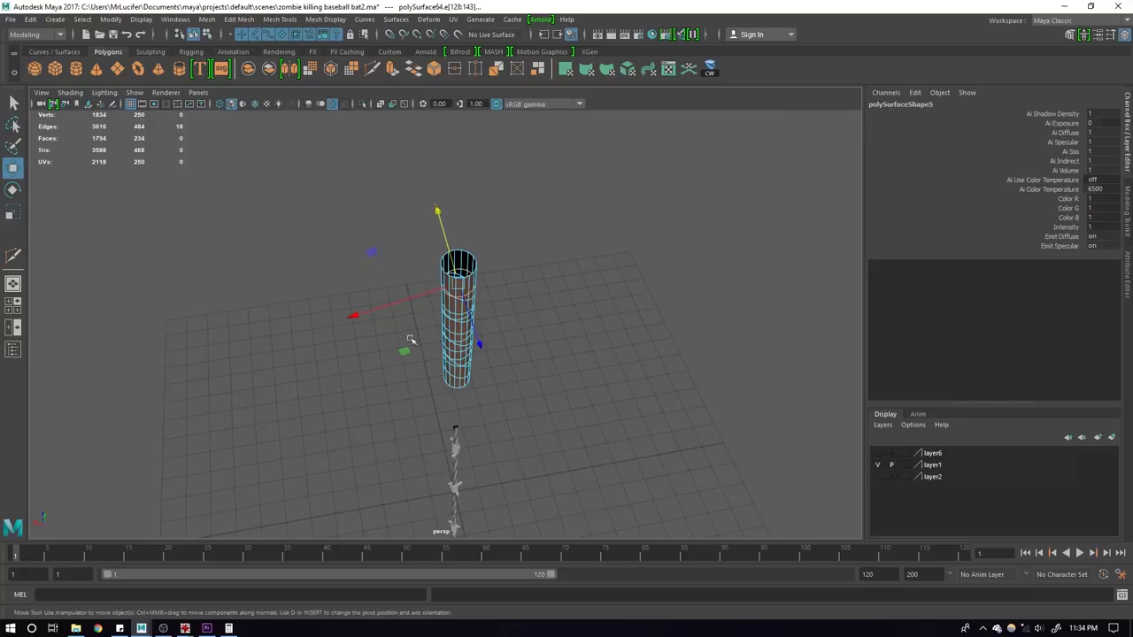
scroll(484, 331, up, 3)
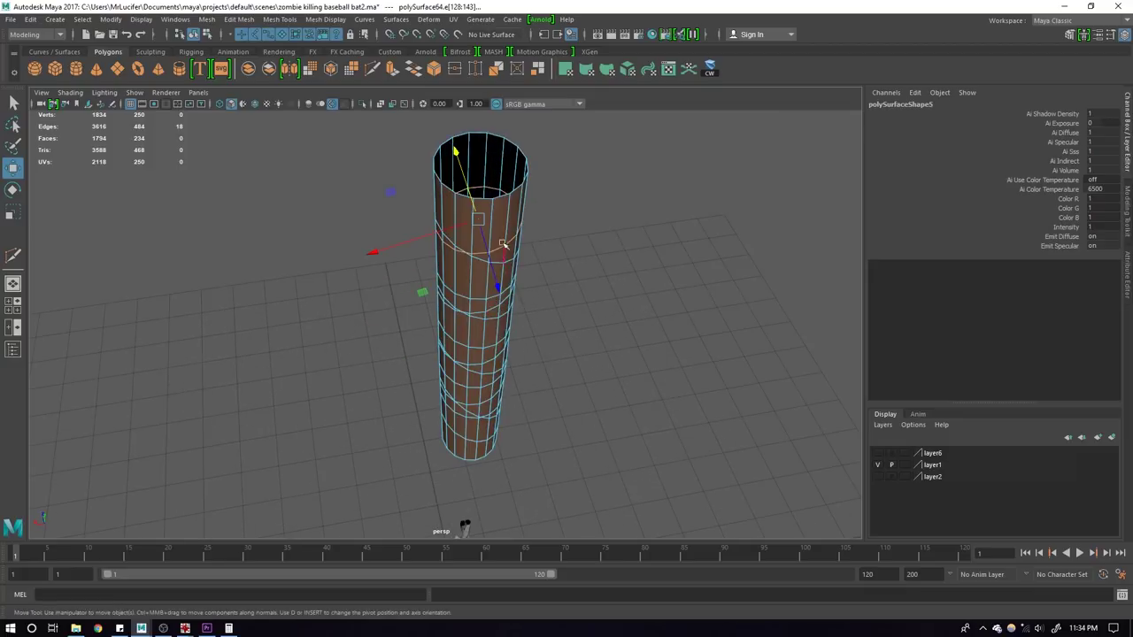
alt+drag(502, 237, 514, 222)
key(F8)
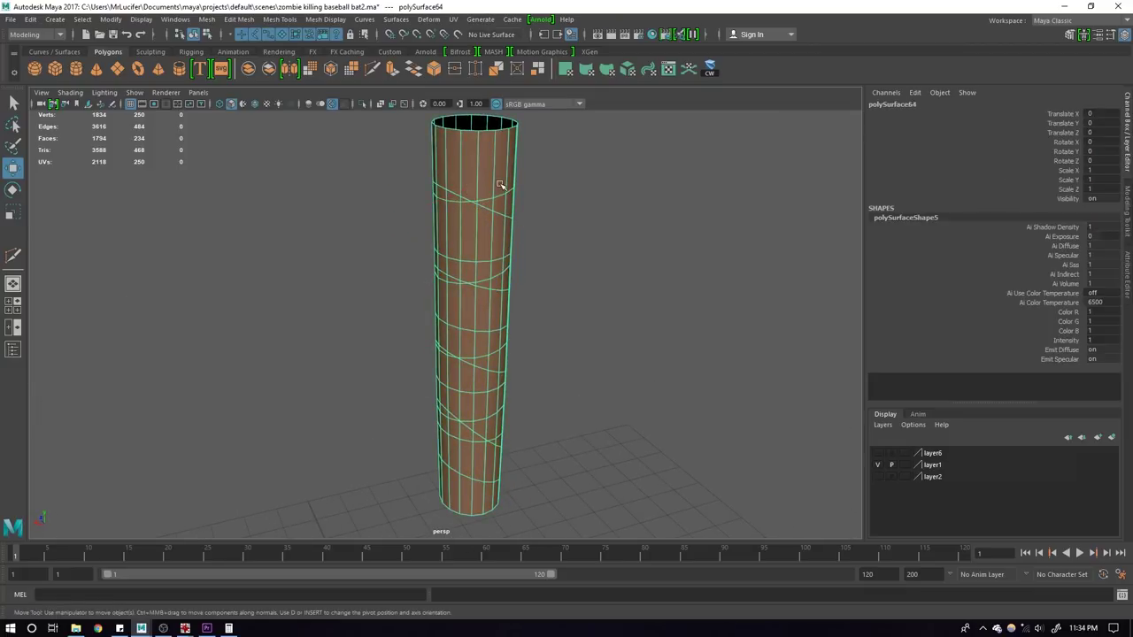
Step: Convert the first ring edge loop on the bat into a curve from a torn-off Convert panel
double_click(503, 196)
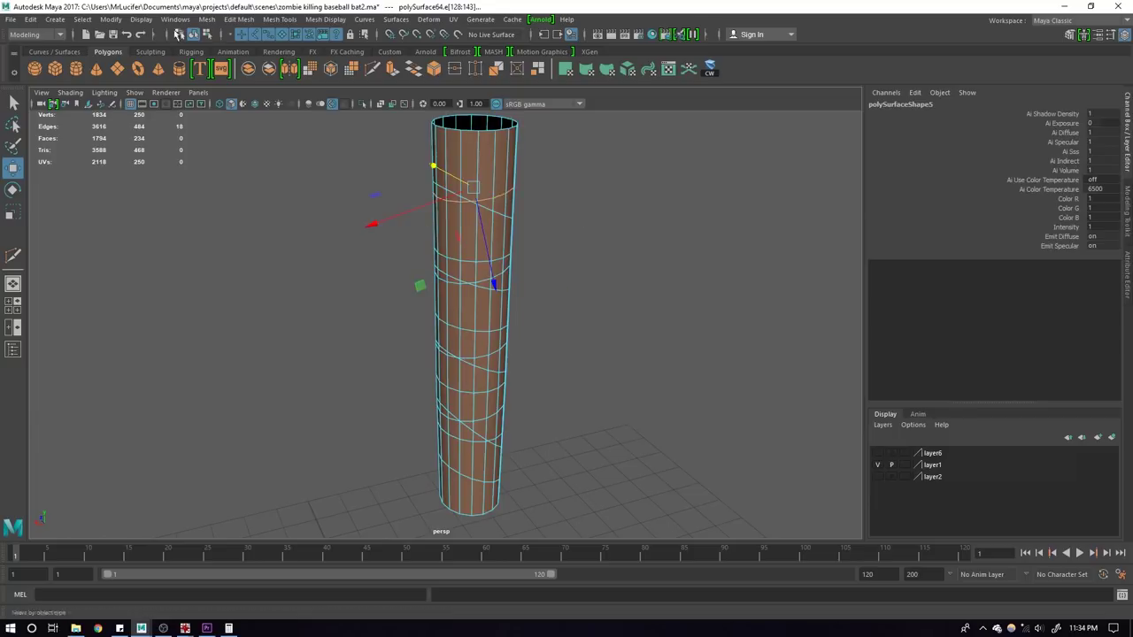
click(104, 21)
mouse_move(130, 305)
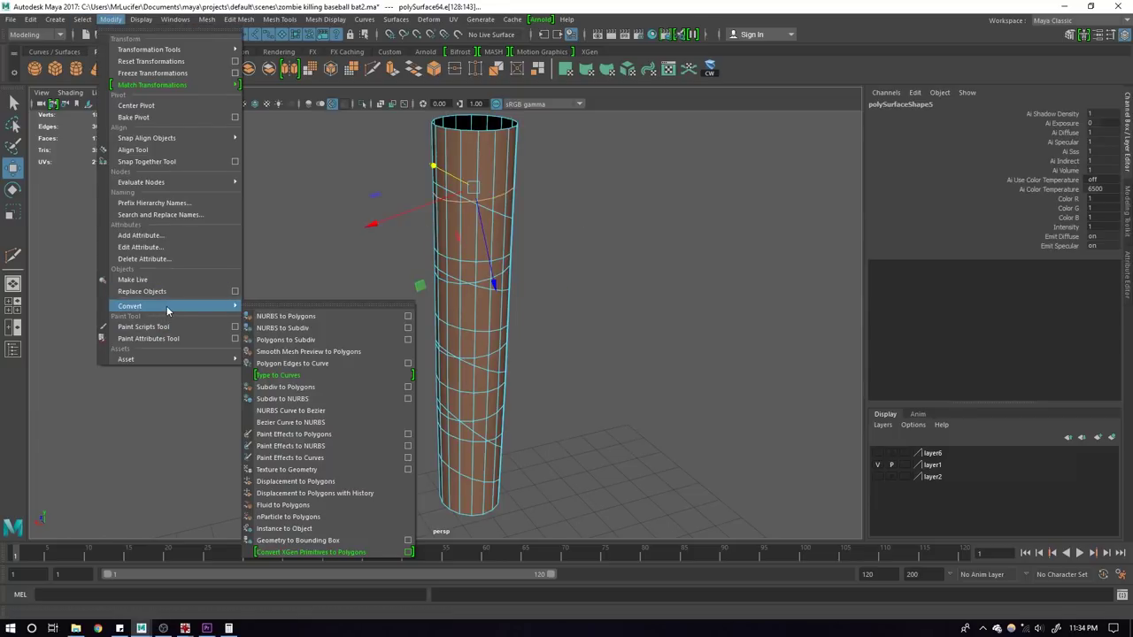
click(281, 309)
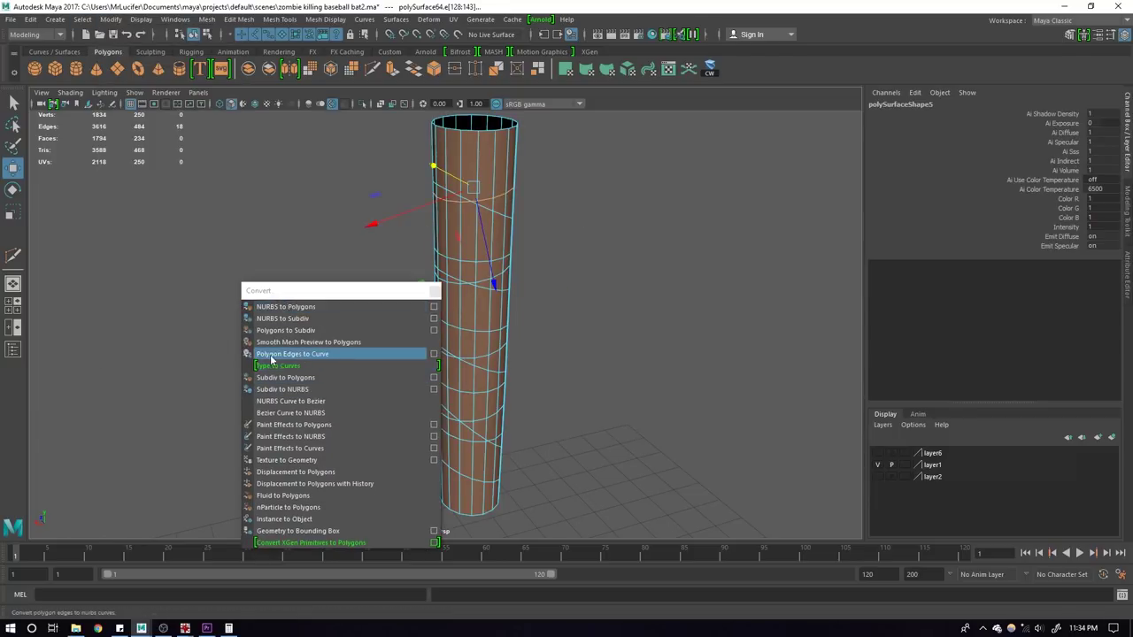
click(294, 356)
click(471, 247)
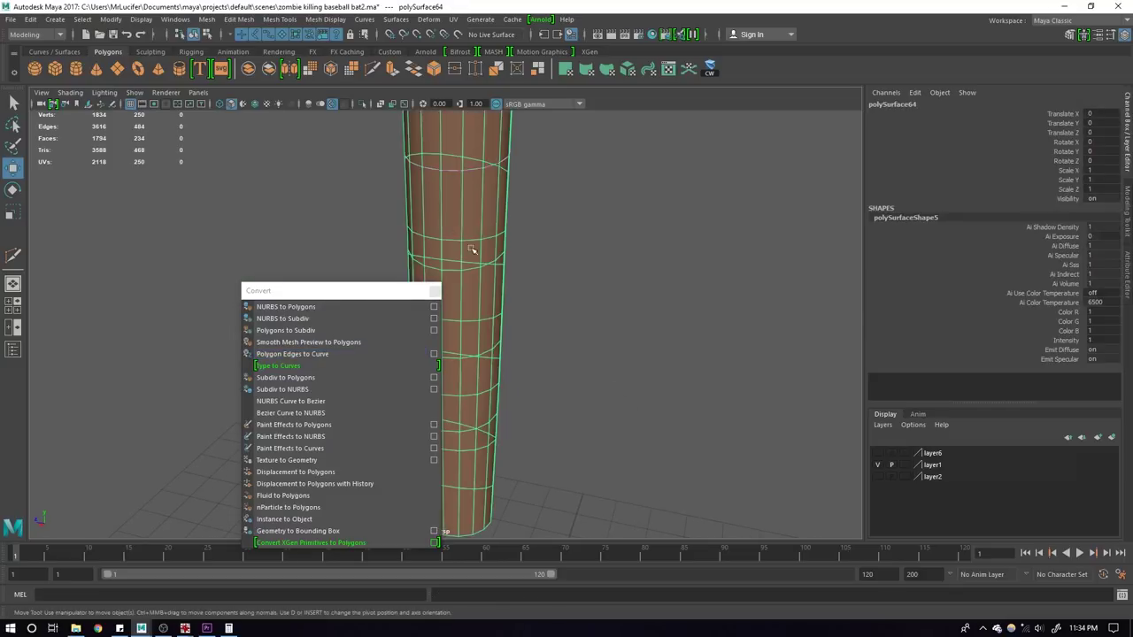
right_drag(471, 247, 466, 241)
double_click(475, 241)
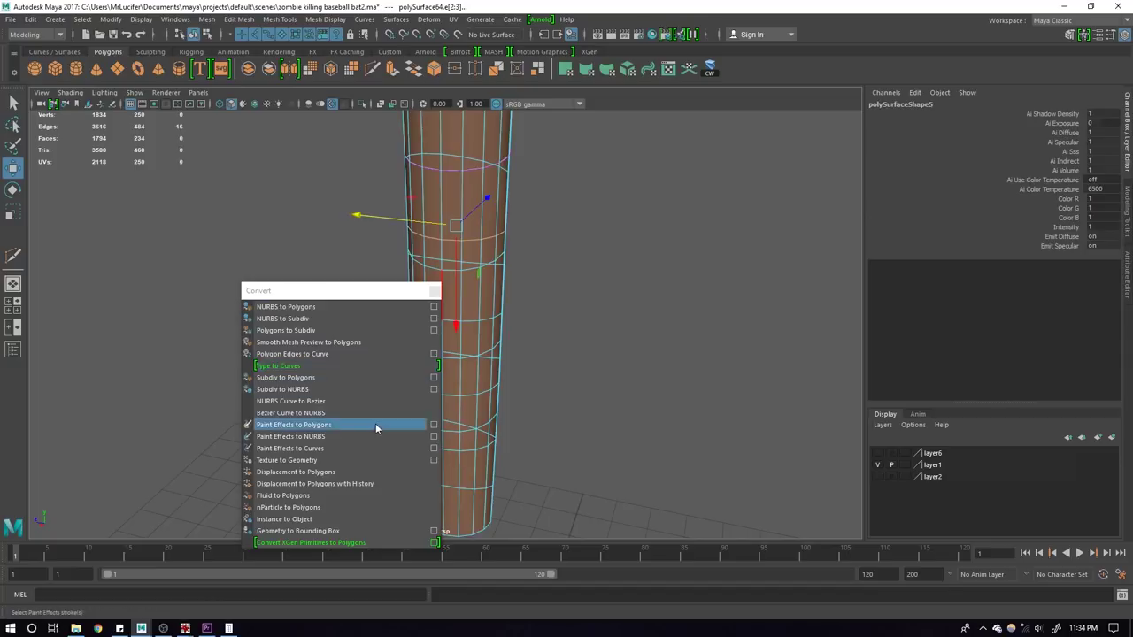
drag(319, 292, 191, 179)
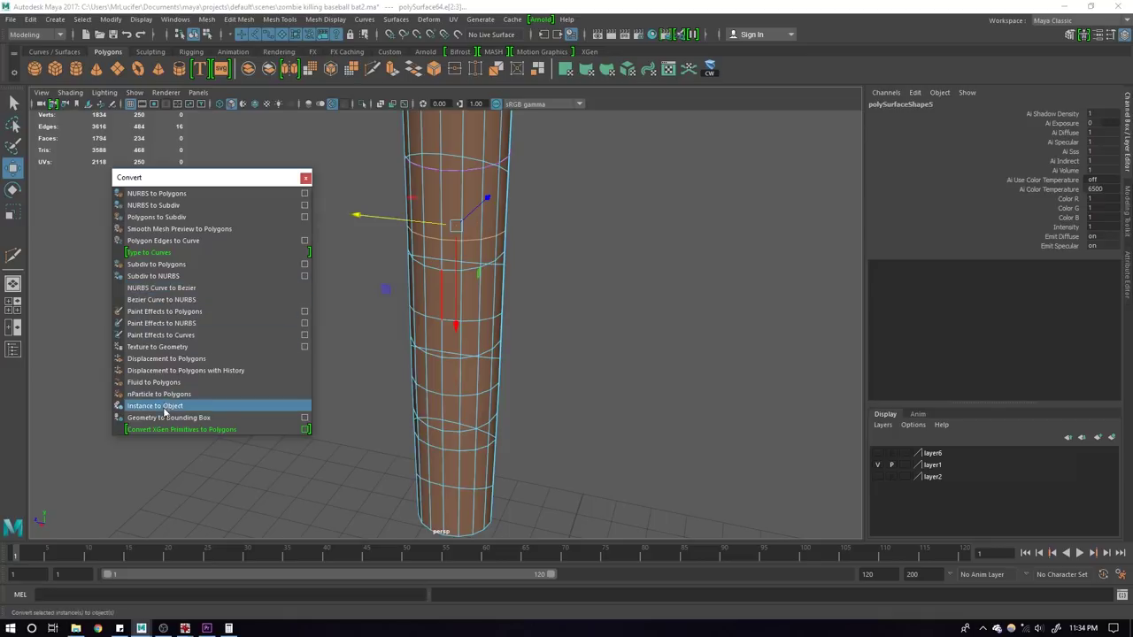
click(160, 240)
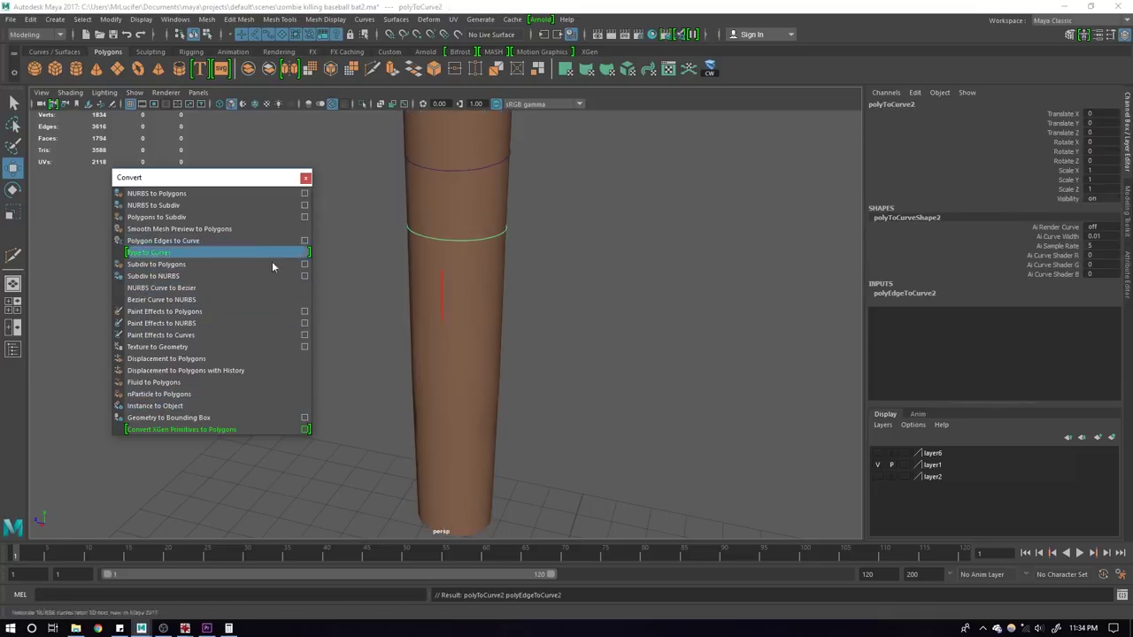
Step: Convert further ring edge loops around the bat into separate curves
key(ctrl+z)
double_click(472, 274)
key(F8)
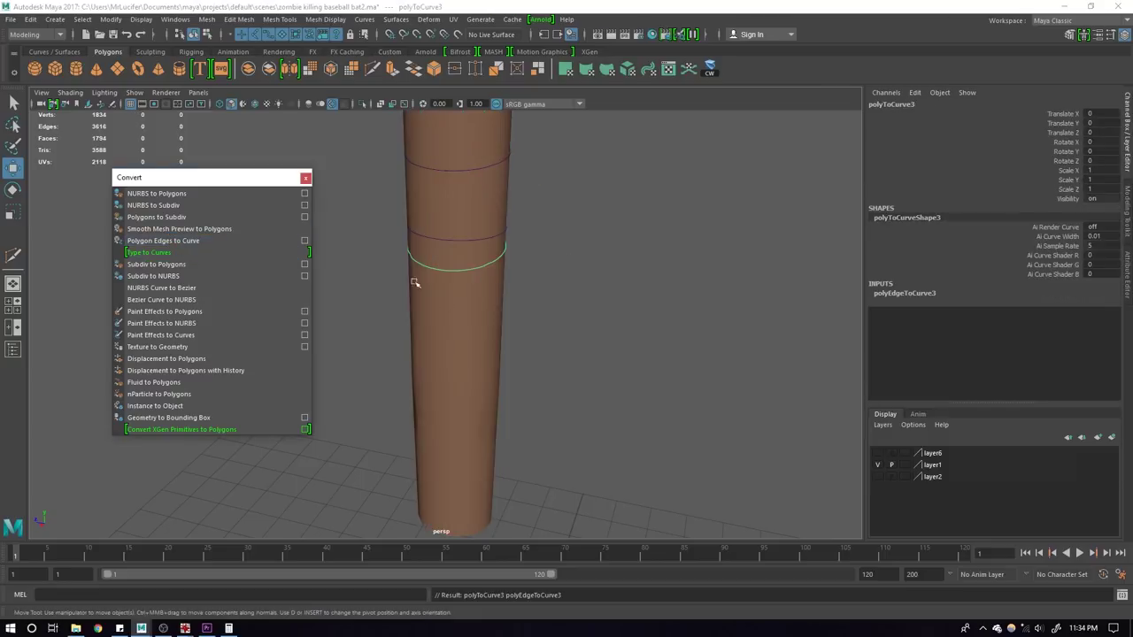
key(F10)
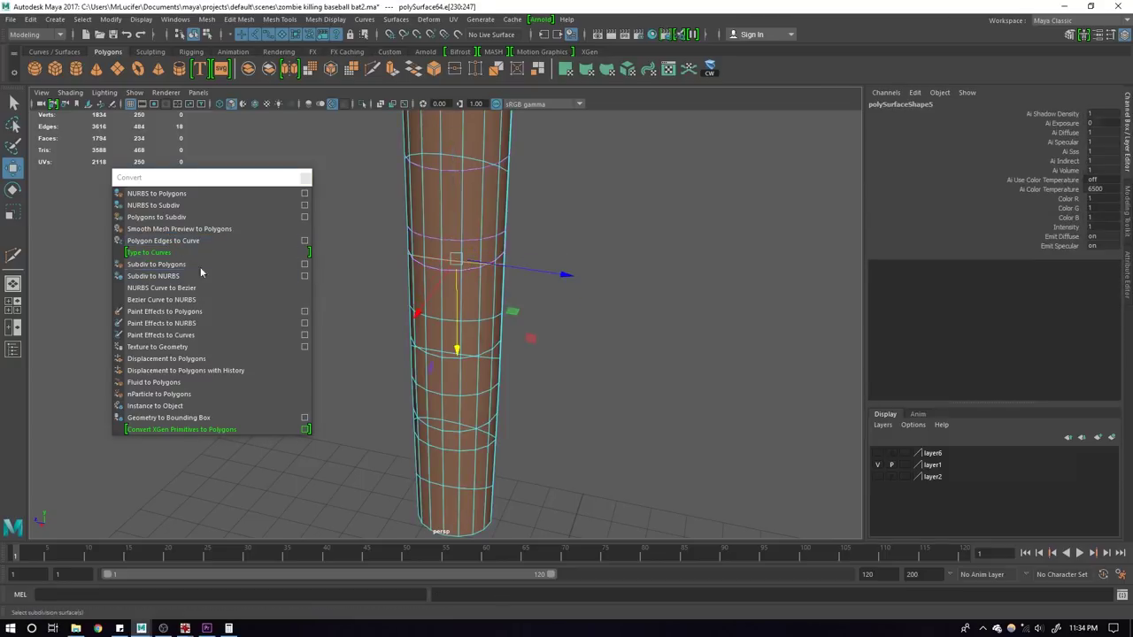
click(163, 241)
key(ctrl+z)
click(177, 241)
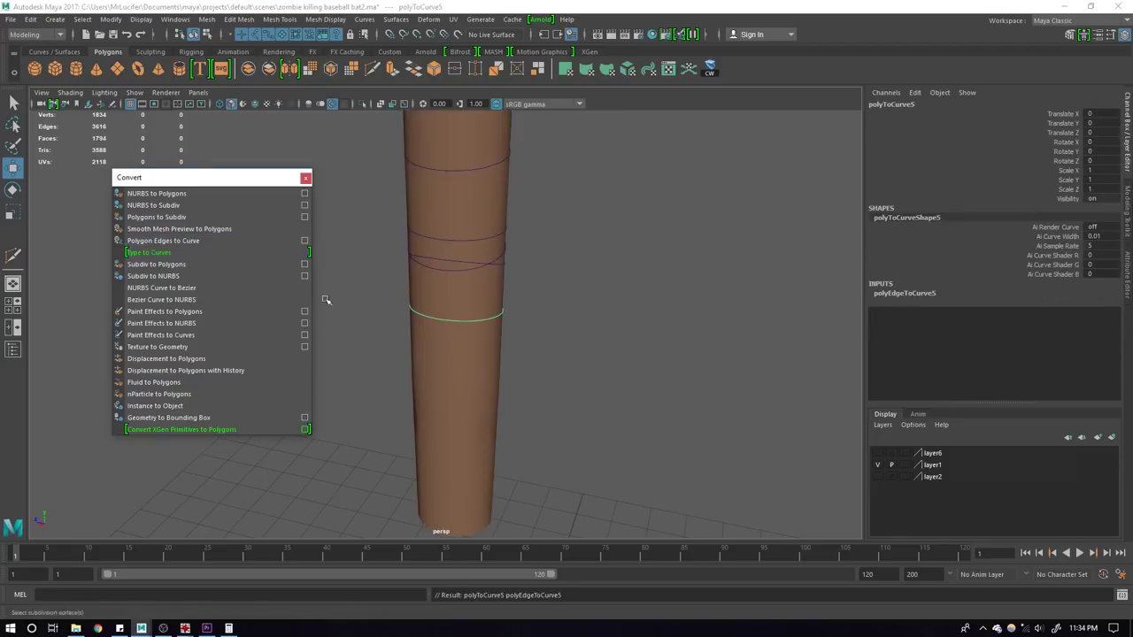
key(ctrl+z)
double_click(469, 358)
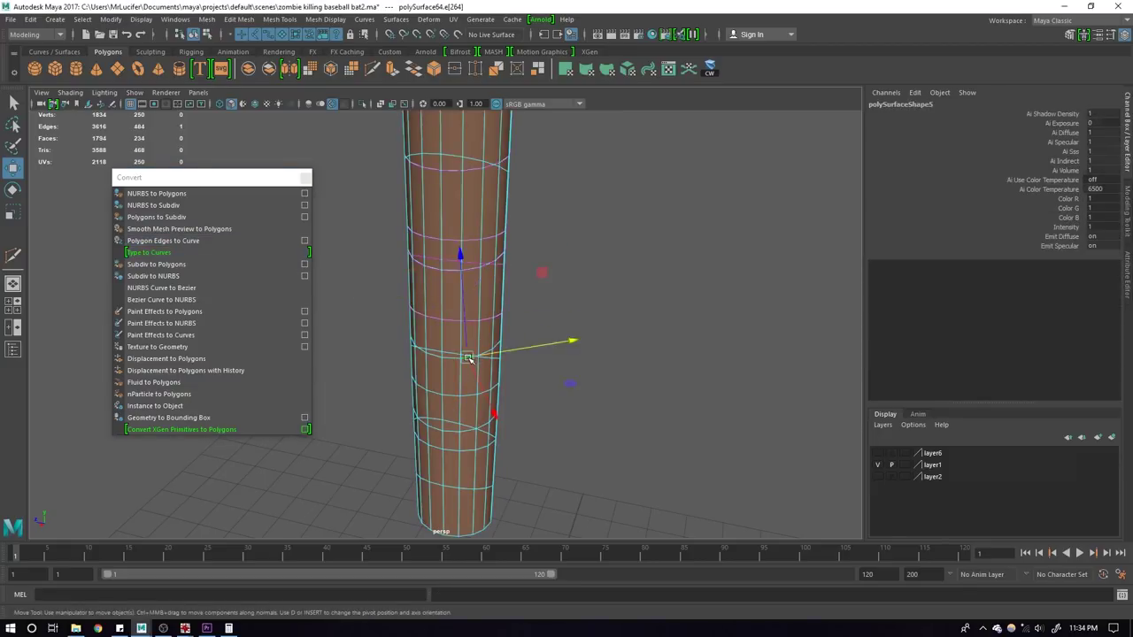
click(168, 241)
click(465, 400)
key(ctrl+z)
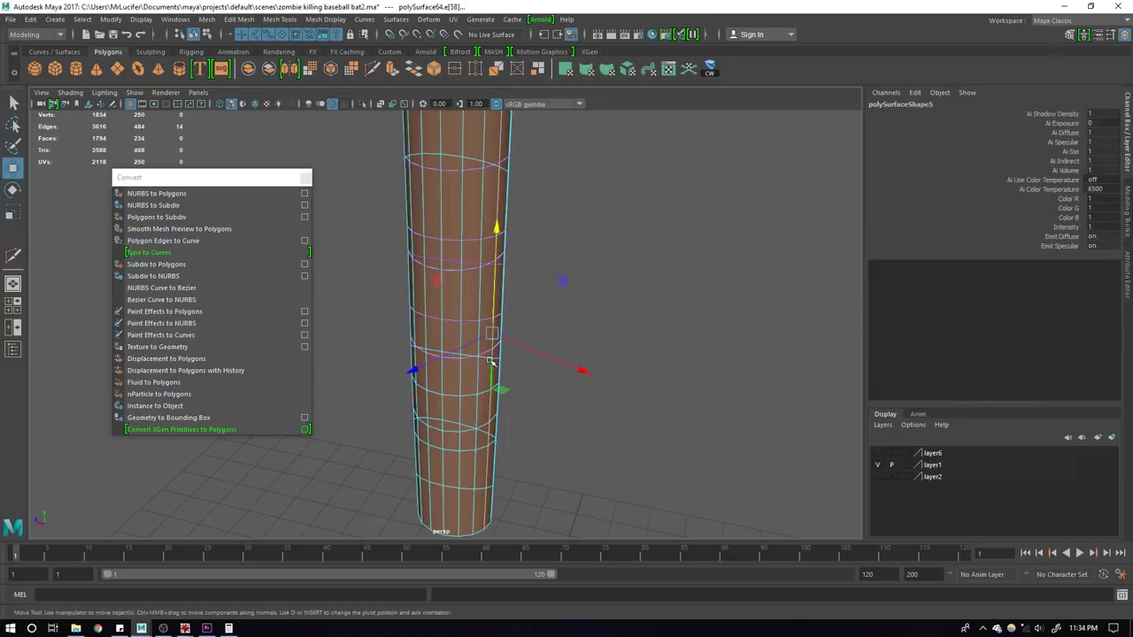
Step: Convert a diagonal edge loop lower on the bat into a curve
click(453, 354)
double_click(453, 354)
key(g)
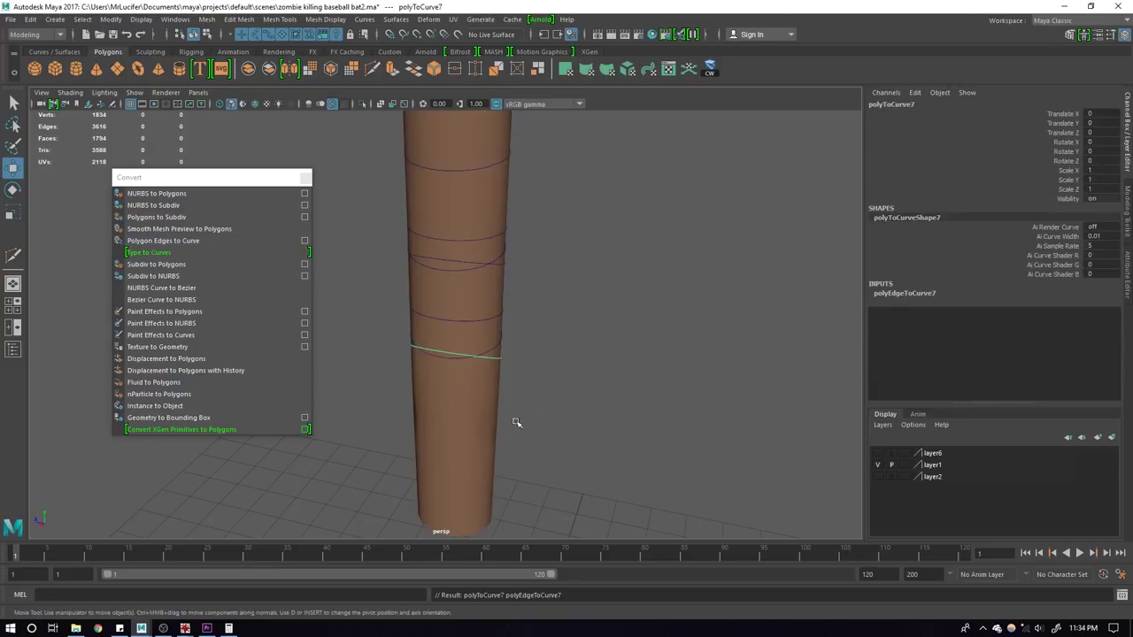
key(ctrl+z)
key(g)
Step: Check the bat's remaining edge loops and return it to edge selection mode
click(467, 426)
key(F8)
click(475, 419)
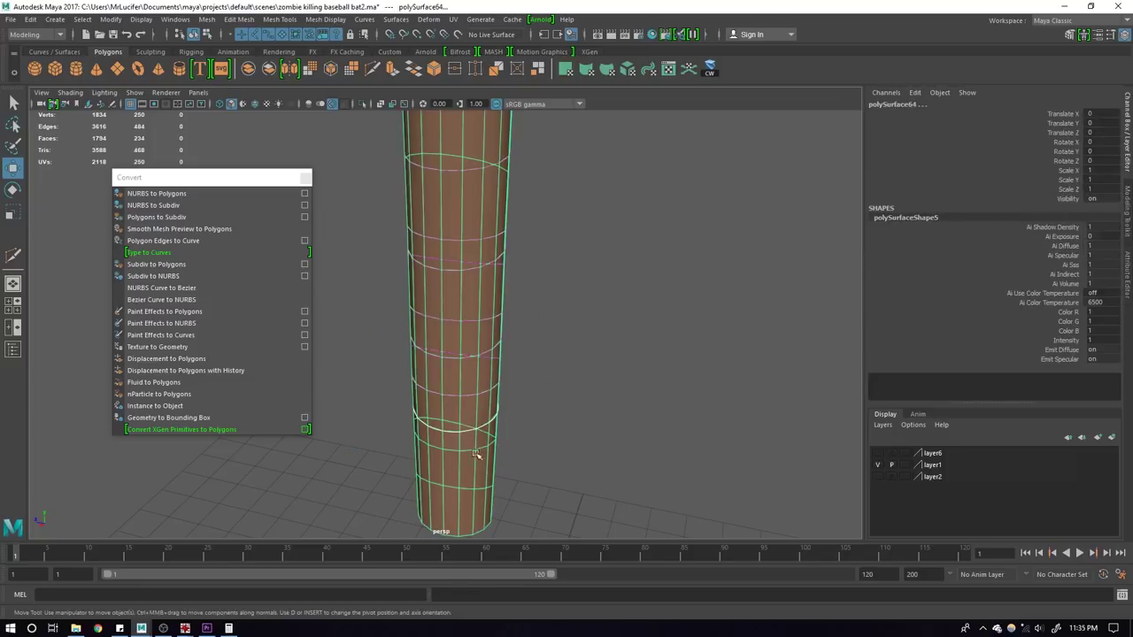
key(F8)
click(465, 498)
right_click(474, 467)
click(455, 489)
click(510, 391)
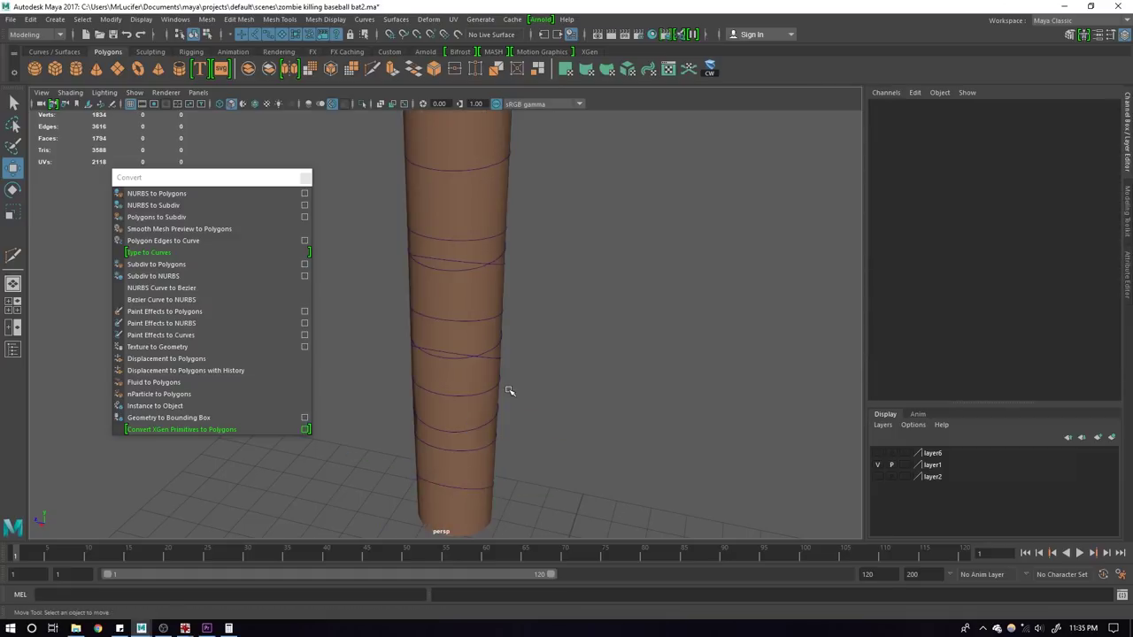
Step: Put the bat on a new layer, hide that layer, and close the conversion panel
scroll(540, 425, down, 2)
drag(602, 493, 429, 120)
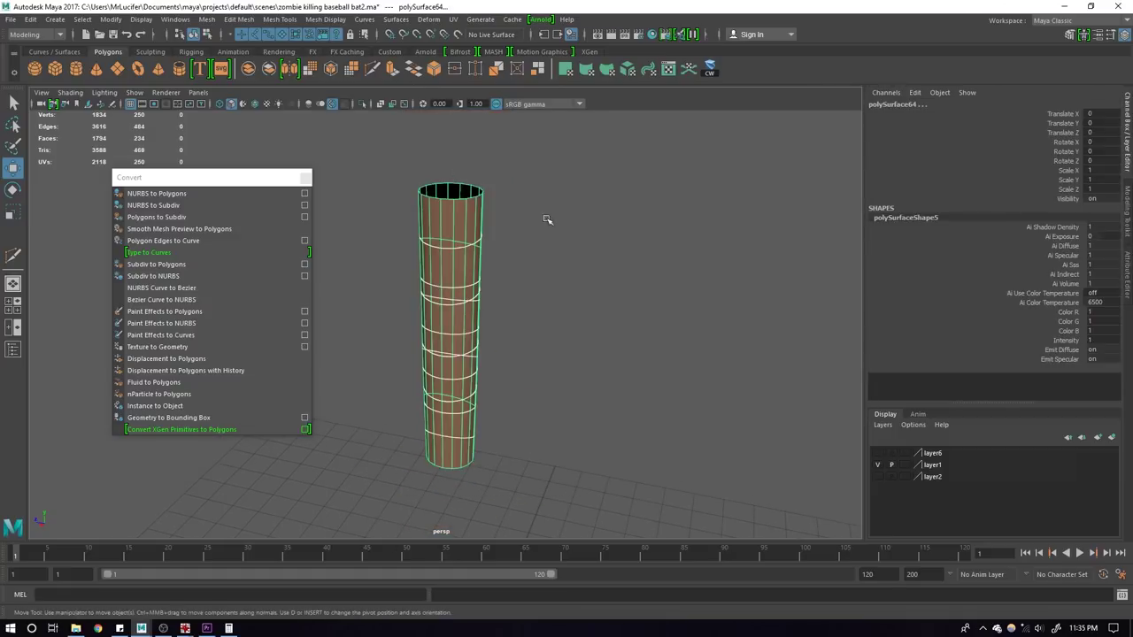
click(469, 225)
click(1112, 437)
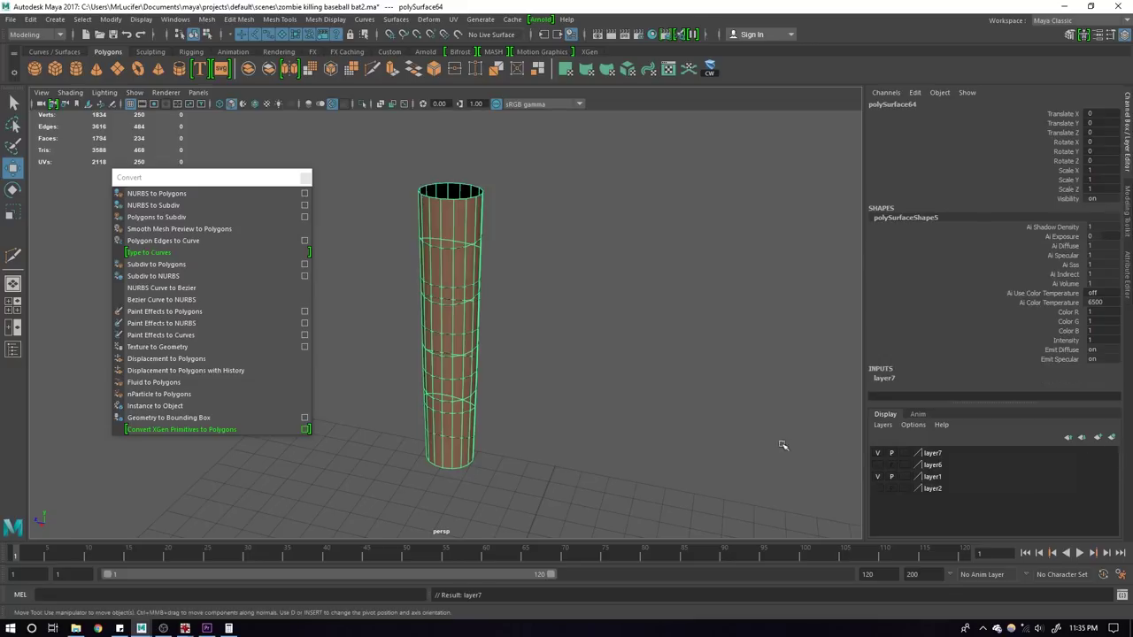
click(879, 453)
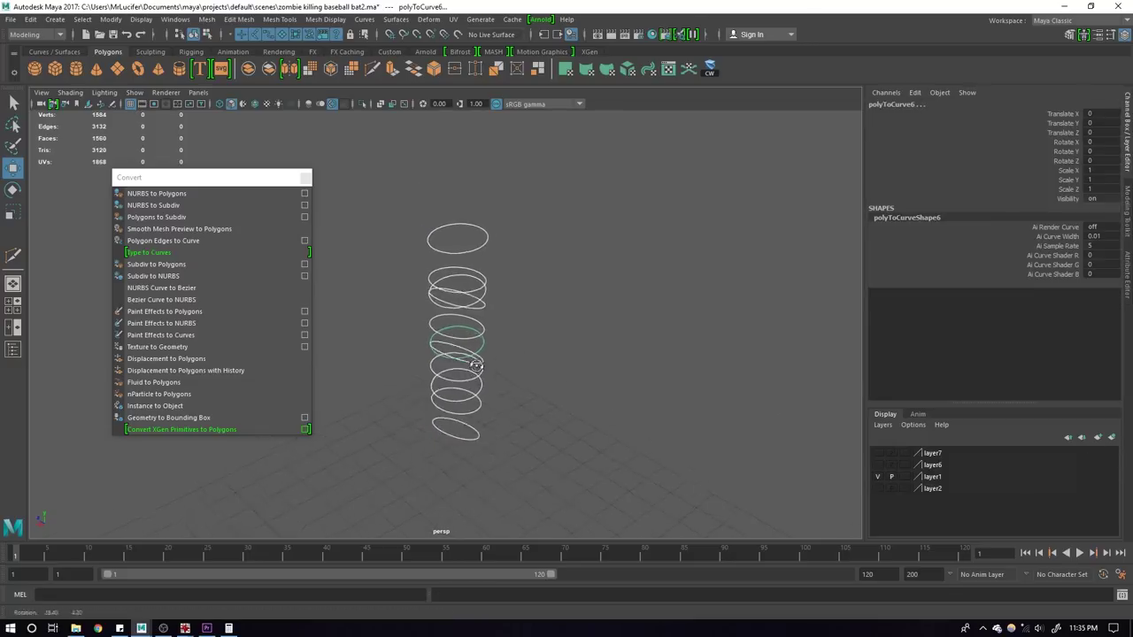
click(305, 177)
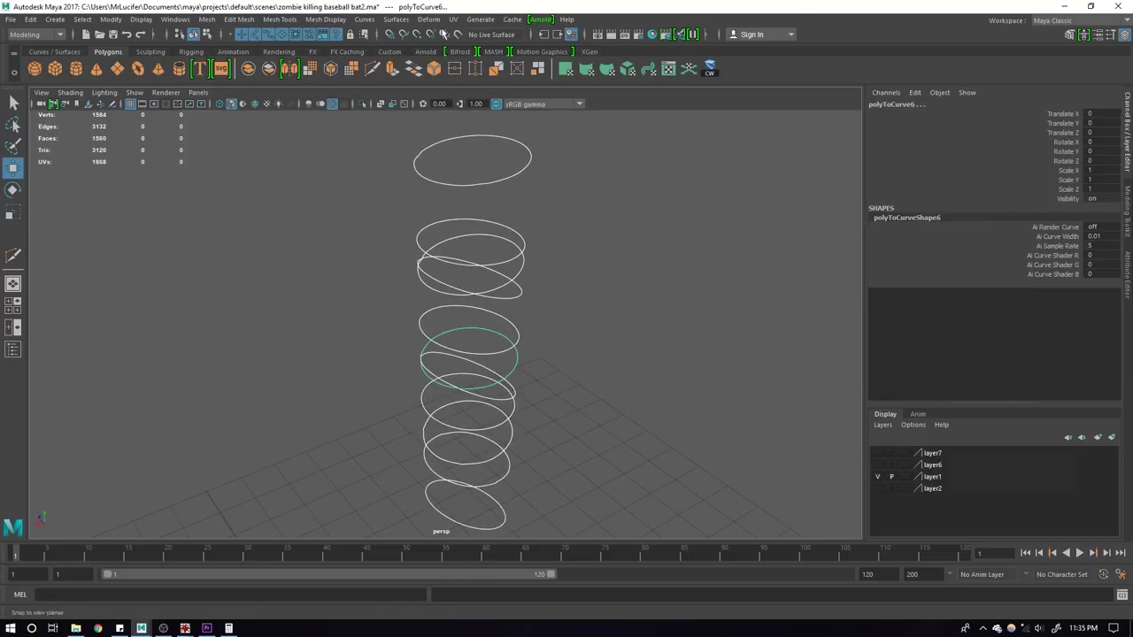
click(413, 20)
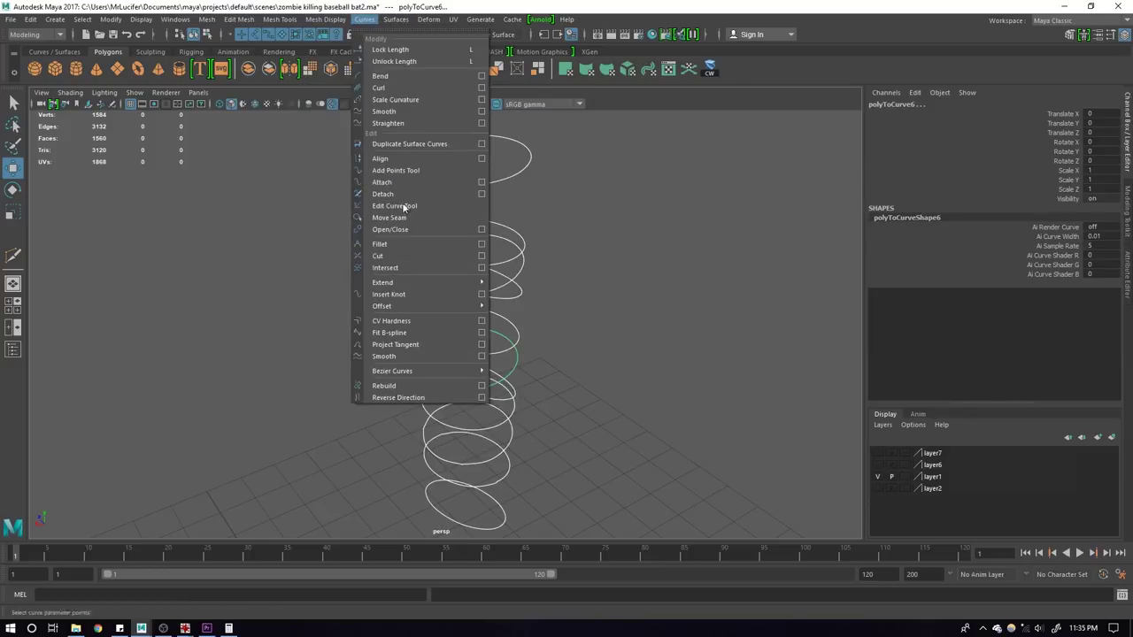
Step: Open the Rebuild Curve options and pick out individual ring curves
click(482, 385)
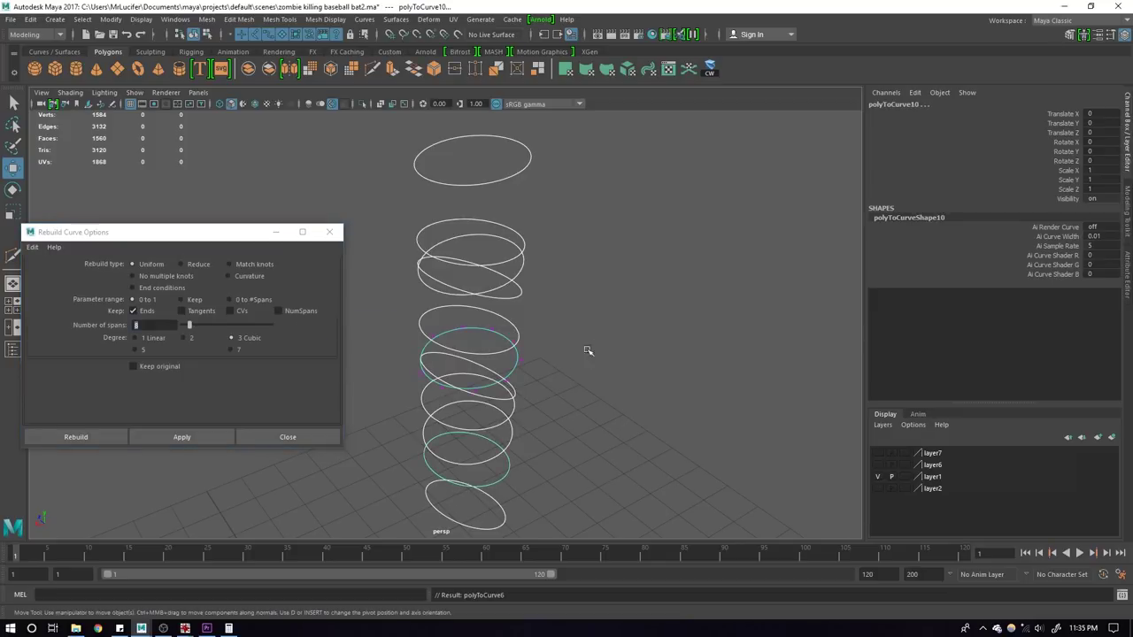
alt+drag(596, 351, 521, 443)
click(433, 430)
click(515, 352)
mouse_move(554, 285)
alt+mouse_down()
mouse_move(520, 236)
mouse_move(599, 228)
mouse_move(662, 301)
mouse_move(617, 235)
mouse_move(658, 316)
mouse_move(584, 356)
mouse_move(602, 257)
mouse_move(605, 439)
mouse_move(650, 371)
mouse_move(528, 300)
alt+mouse_up()
click(457, 279)
alt+drag(457, 278, 554, 348)
click(419, 329)
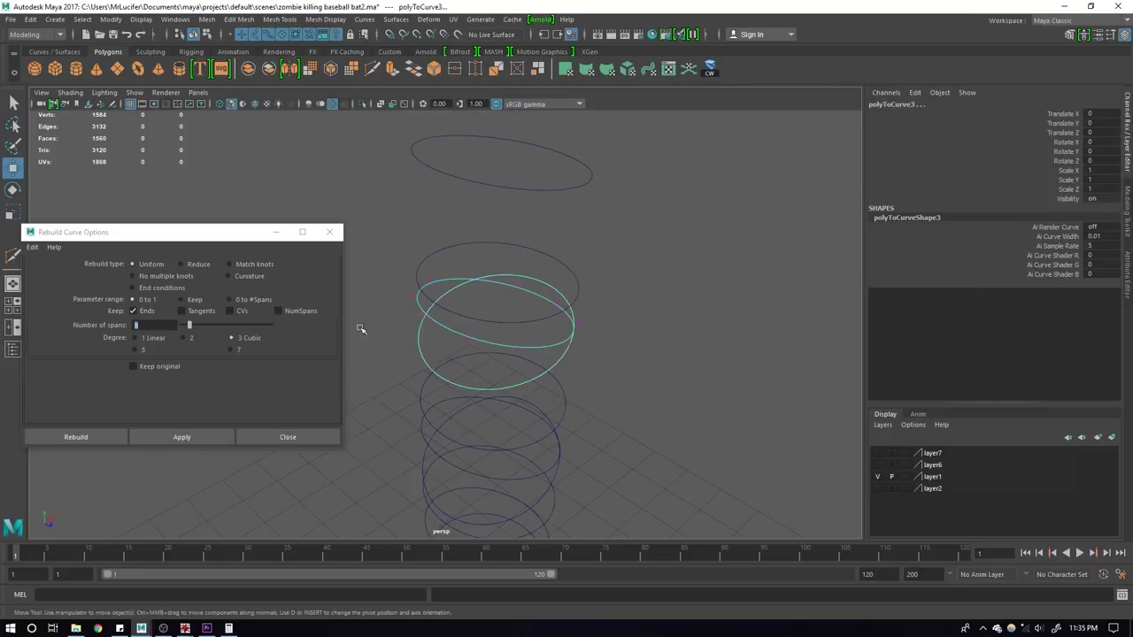
click(557, 408)
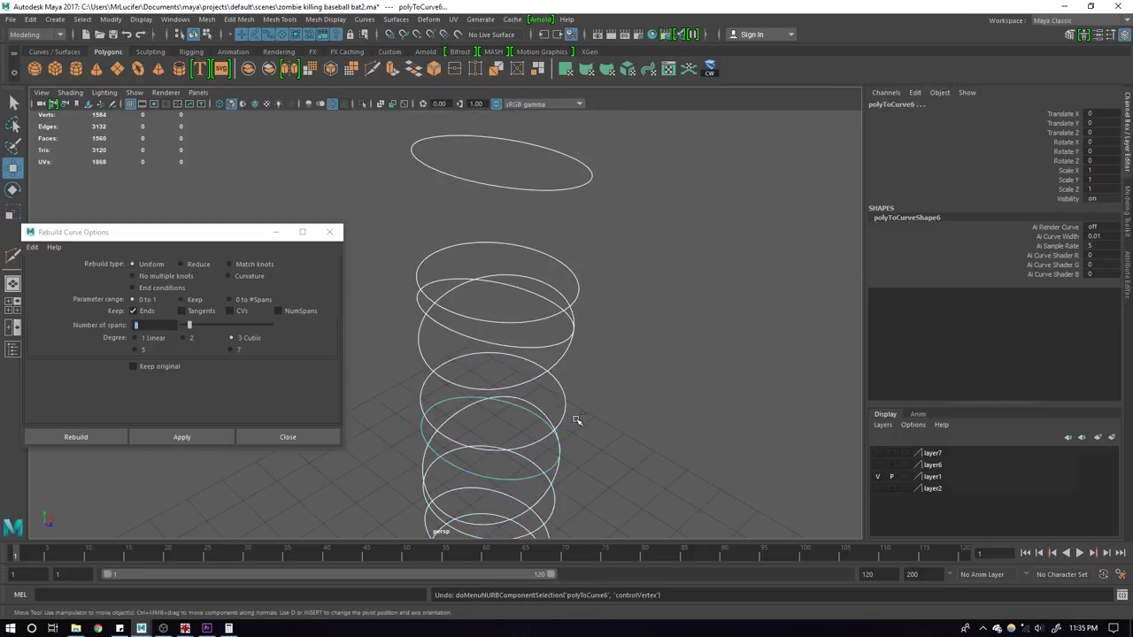
Step: Select the entire stack of angled ring curves together
mouse_move(577, 422)
alt+mouse_down()
mouse_move(585, 461)
mouse_move(534, 399)
mouse_move(487, 460)
mouse_move(561, 434)
mouse_move(614, 281)
mouse_move(579, 356)
mouse_move(620, 392)
alt+mouse_up()
click(506, 447)
click(608, 369)
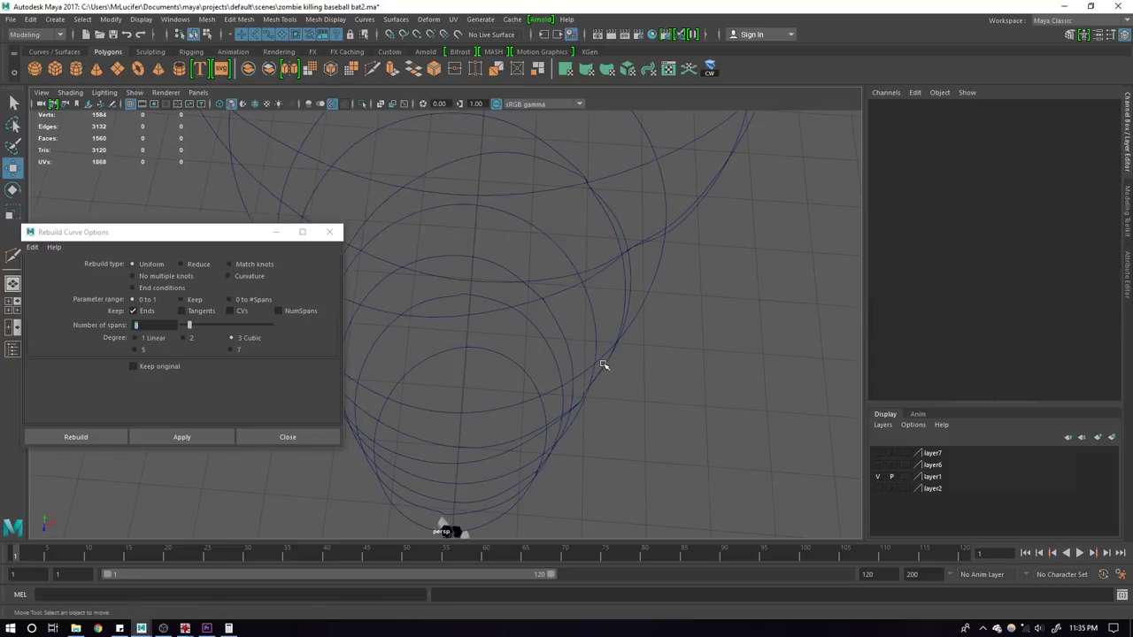
click(603, 365)
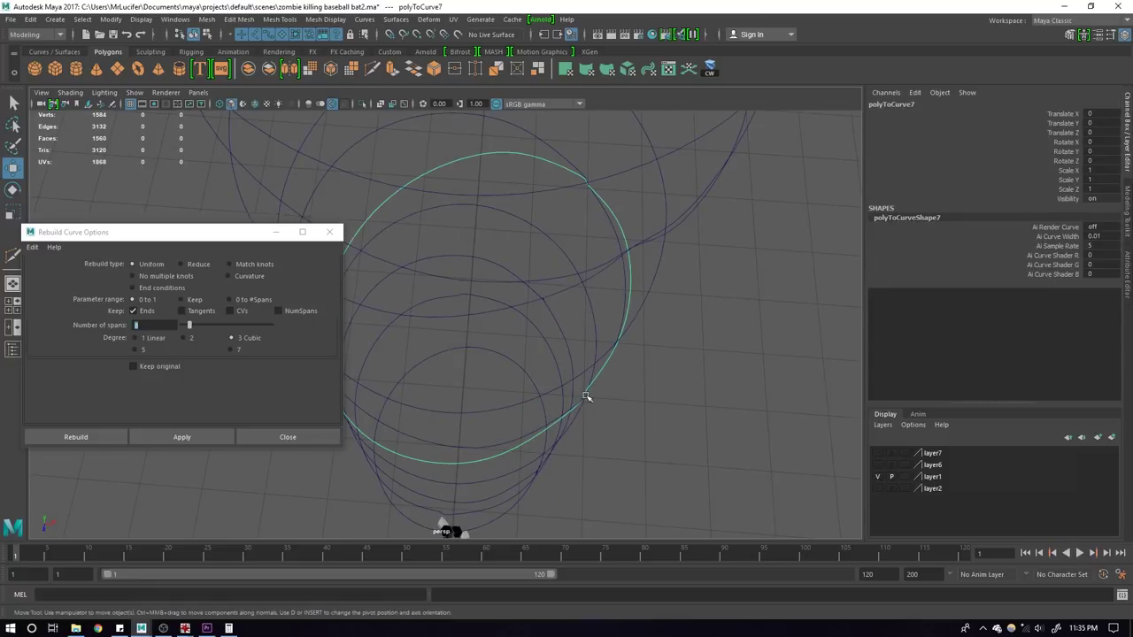
scroll(646, 386, down, 3)
scroll(627, 426, down, 2)
scroll(566, 431, down, 2)
drag(396, 108, 394, 111)
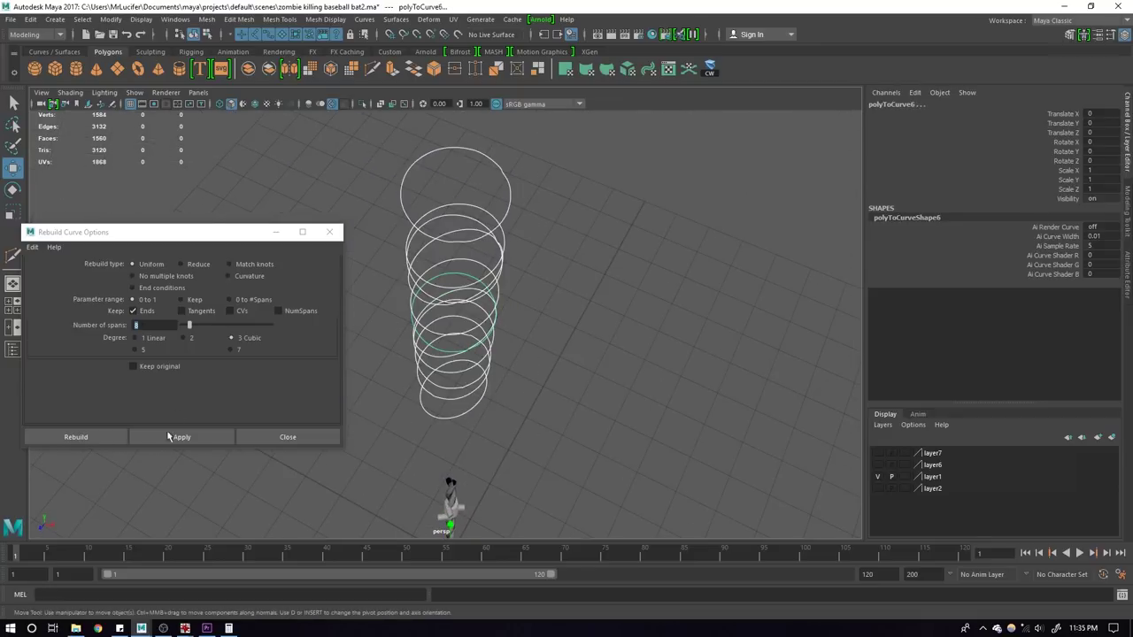
scroll(547, 377, up, 2)
click(605, 504)
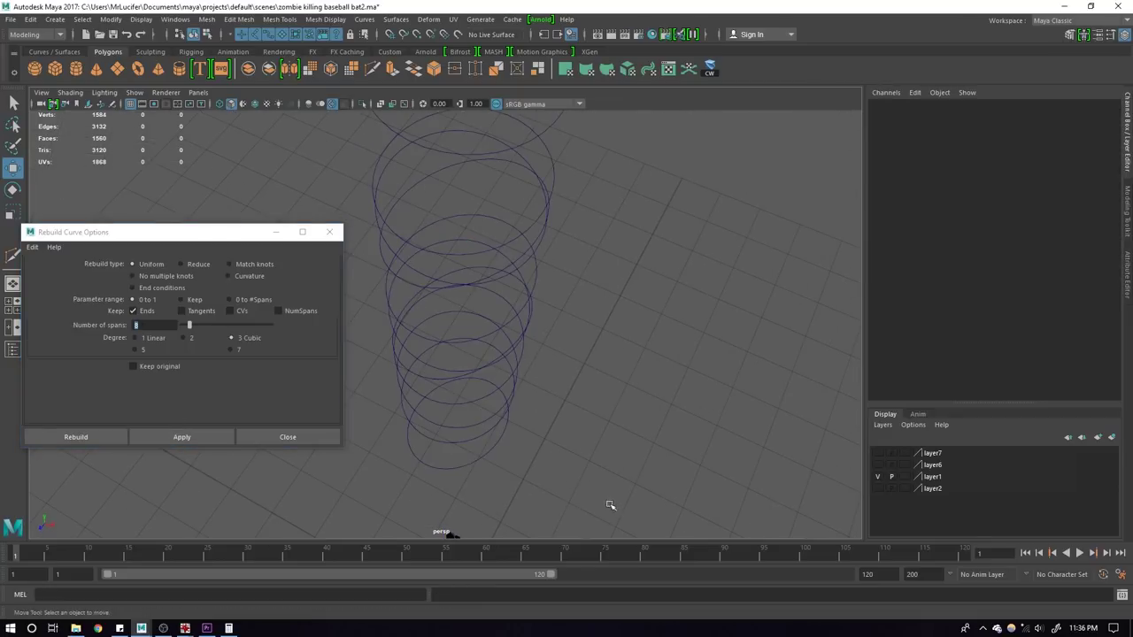
key(ctrl+z)
key(ctrl+z)
Step: Close the rebuild settings and show the wooden tube and shaded bat layers again
click(287, 436)
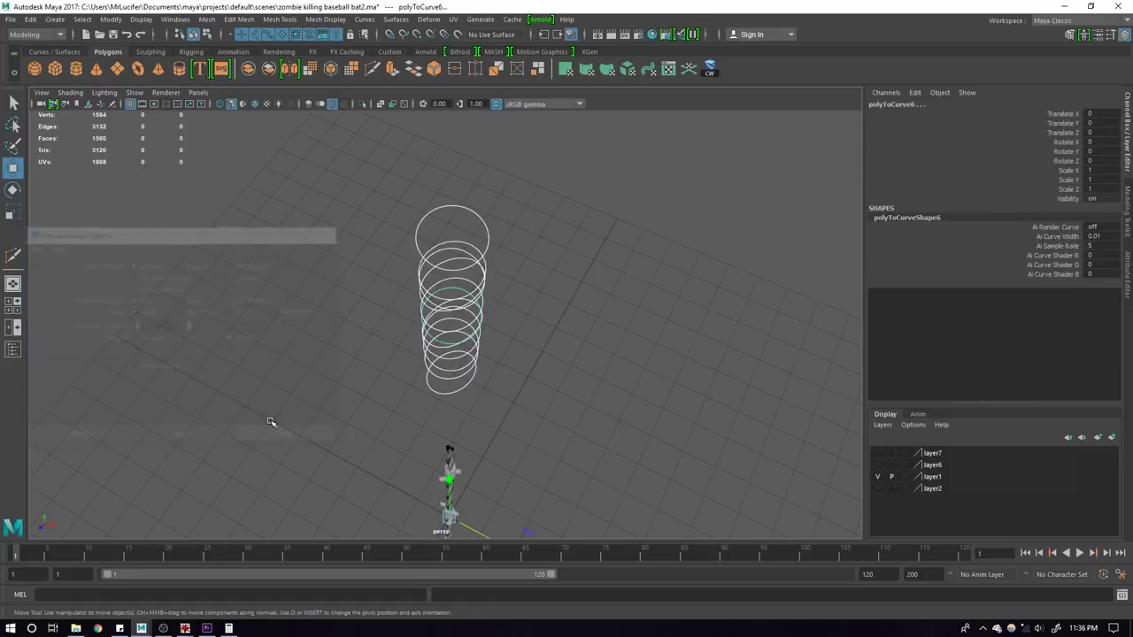
alt+drag(336, 284, 531, 283)
click(531, 283)
alt+right_drag(498, 245, 498, 173)
mouse_move(498, 173)
alt+mouse_down()
mouse_move(458, 346)
mouse_move(571, 296)
mouse_move(483, 362)
mouse_move(493, 417)
alt+mouse_up()
alt+right_drag(493, 417, 513, 410)
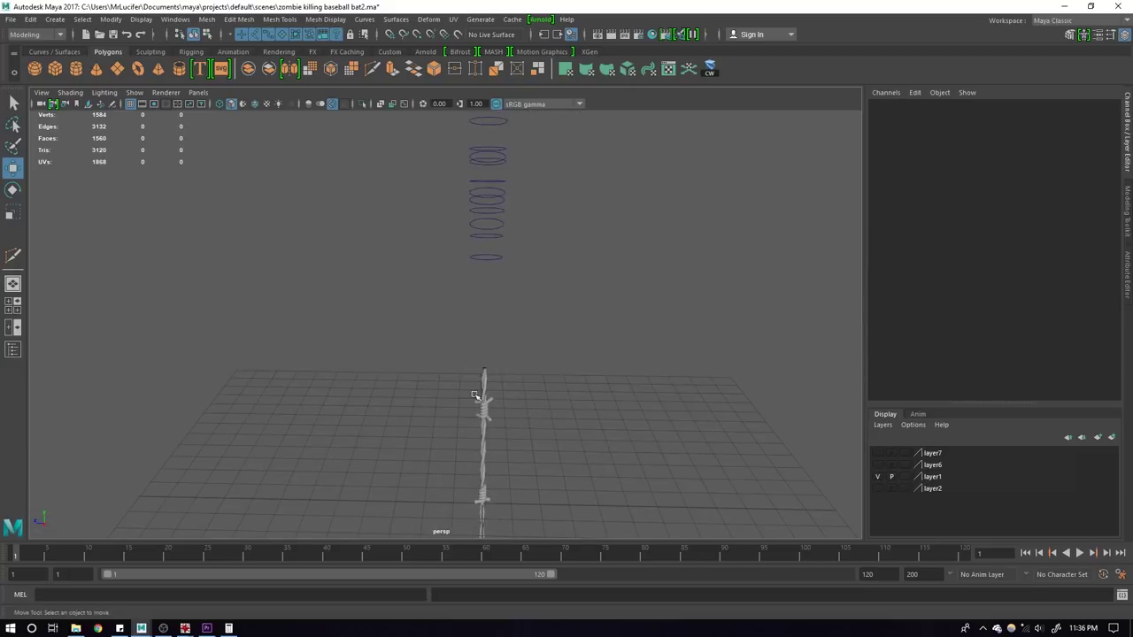
click(483, 403)
click(877, 453)
alt+drag(612, 357, 559, 245)
click(496, 203)
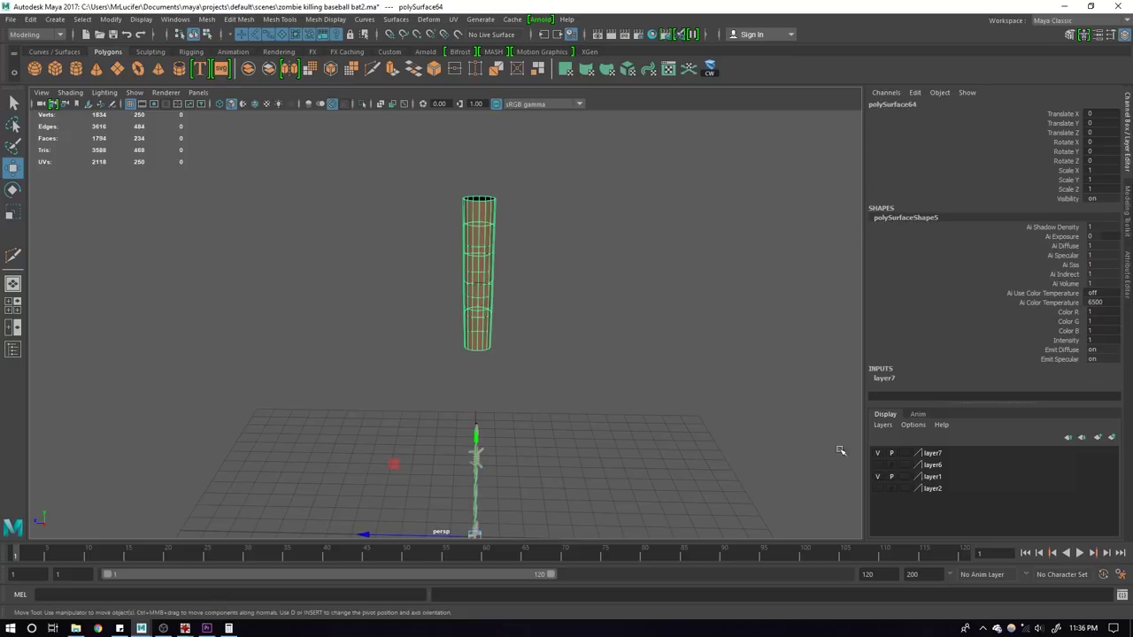
click(877, 464)
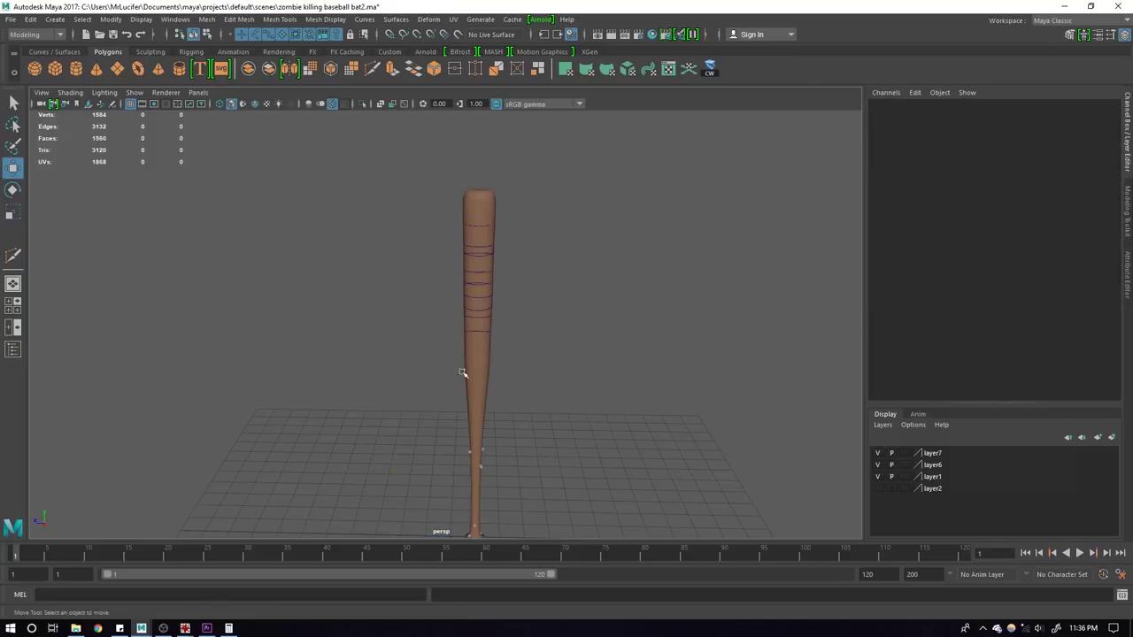
alt+right_drag(458, 365, 513, 390)
alt+drag(513, 389, 517, 346)
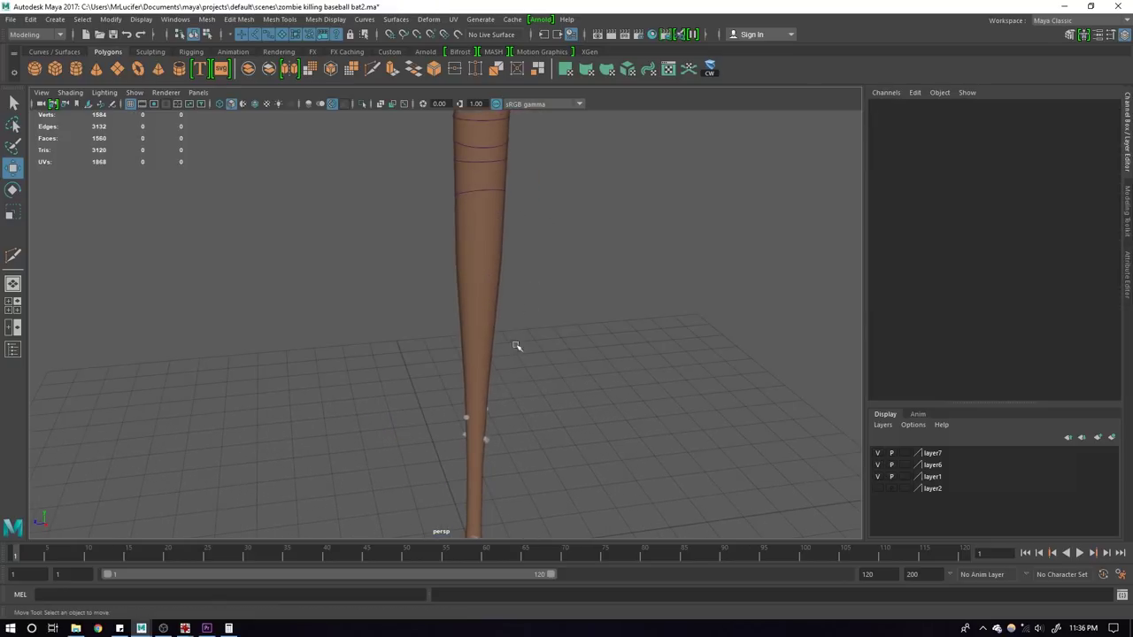
Step: Scale the barbed-wire strand at the bat's base down to about 0.45
click(485, 443)
scroll(518, 328, down, 3)
scroll(513, 349, down, 3)
key(r)
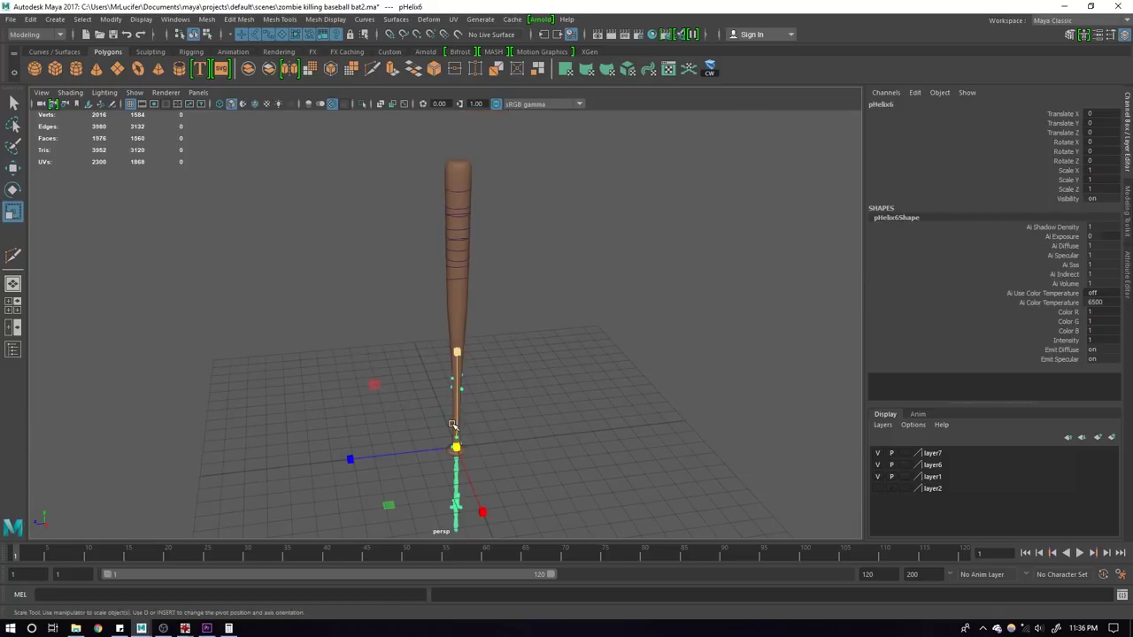
drag(456, 447, 405, 445)
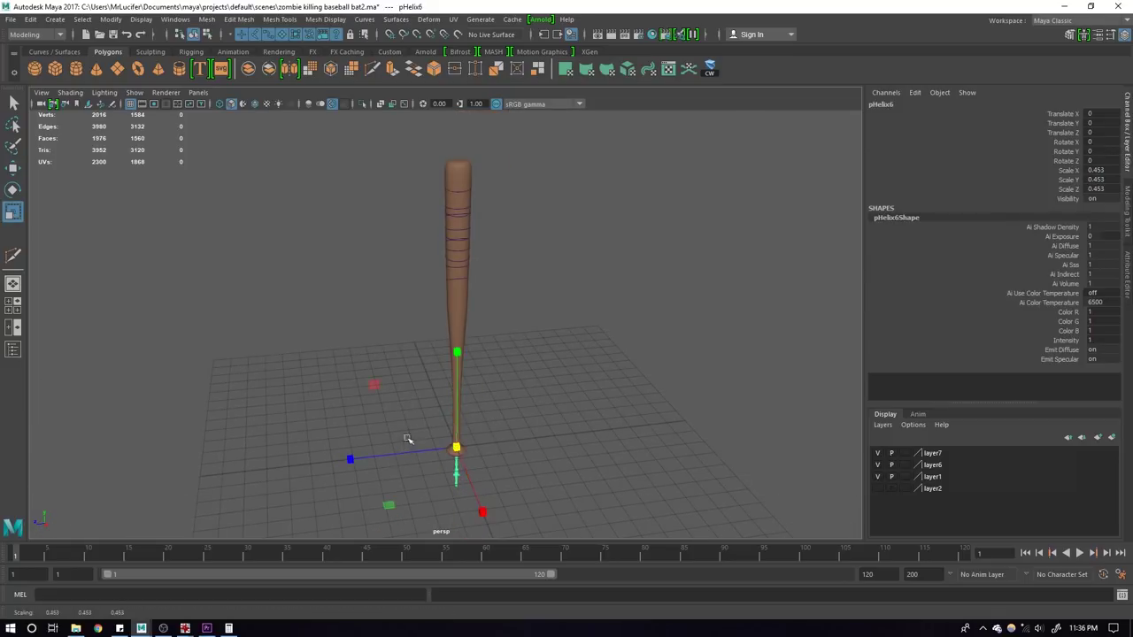
scroll(513, 410, up, 2)
scroll(486, 364, up, 2)
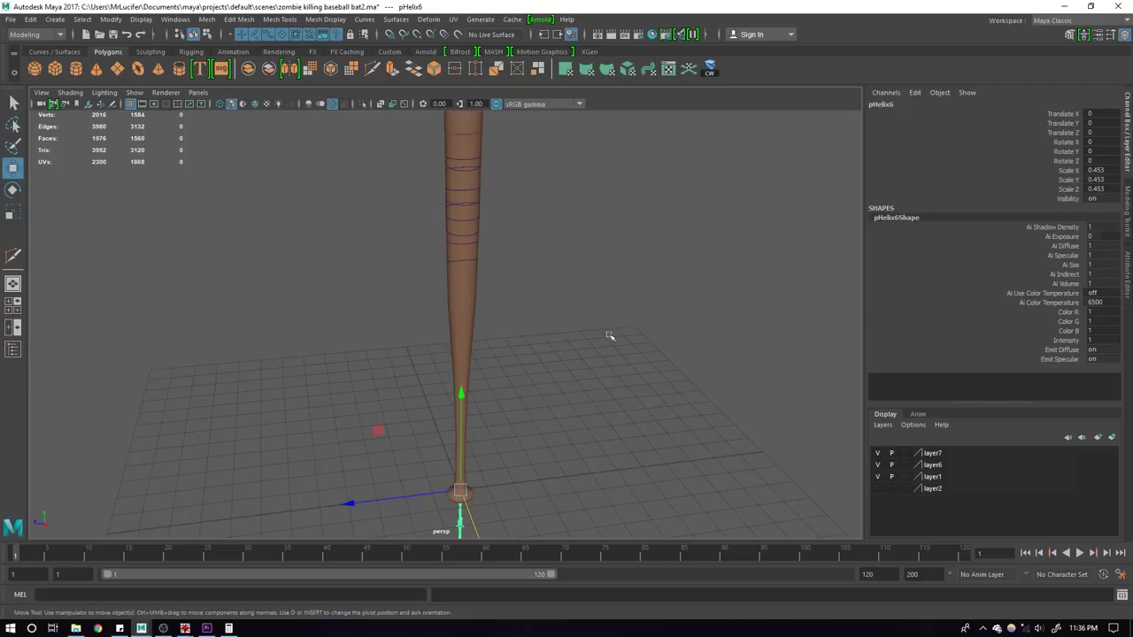
Step: Centre the wire strand on the bat's base in a wireframe top view
key(4)
alt+drag(485, 263, 263, 191)
key(space)
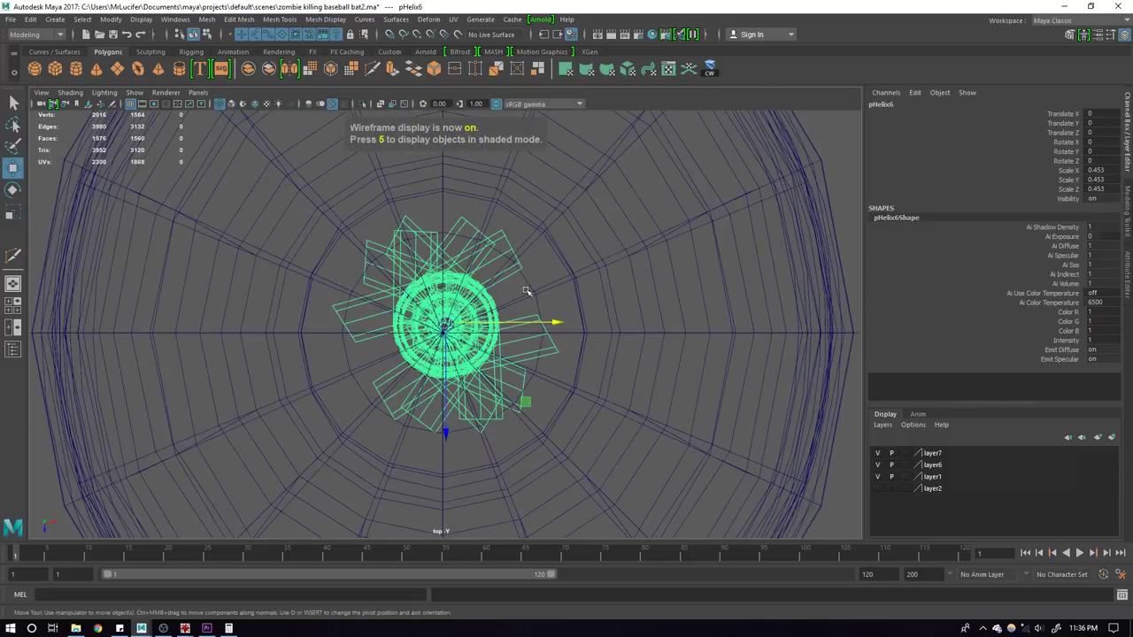
scroll(513, 301, up, 1)
scroll(495, 319, up, 2)
scroll(478, 332, up, 2)
scroll(455, 347, up, 2)
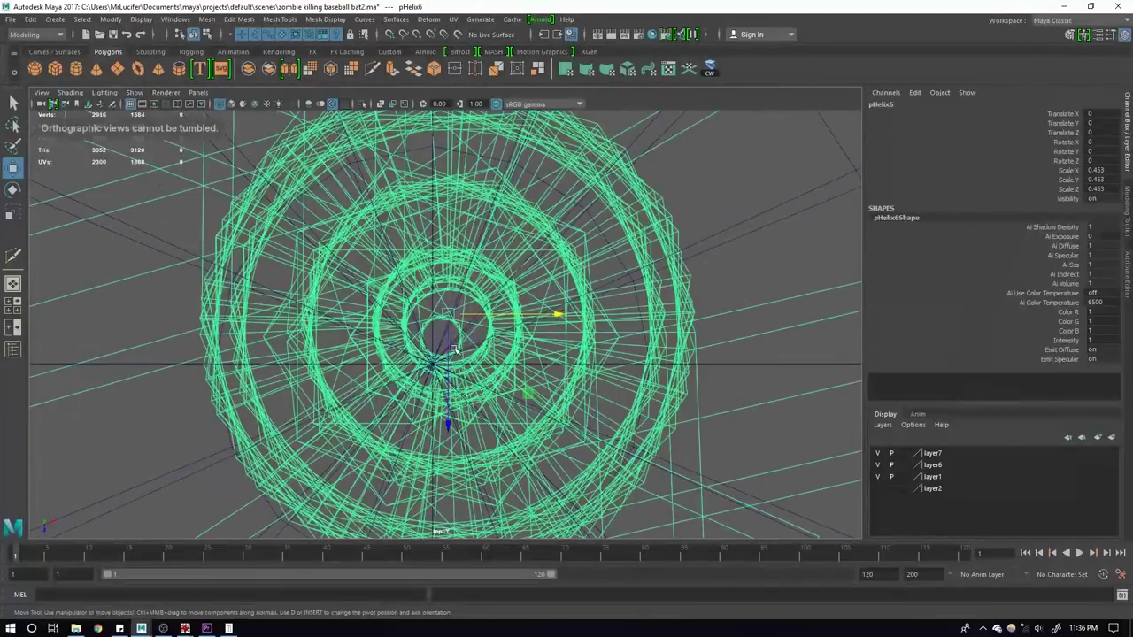
scroll(447, 318, up, 2)
scroll(442, 332, up, 2)
click(441, 342)
scroll(438, 354, up, 3)
scroll(434, 381, up, 1)
scroll(430, 379, up, 1)
scroll(430, 379, up, 1)
scroll(430, 379, up, 1)
alt+middle_drag(400, 315, 427, 278)
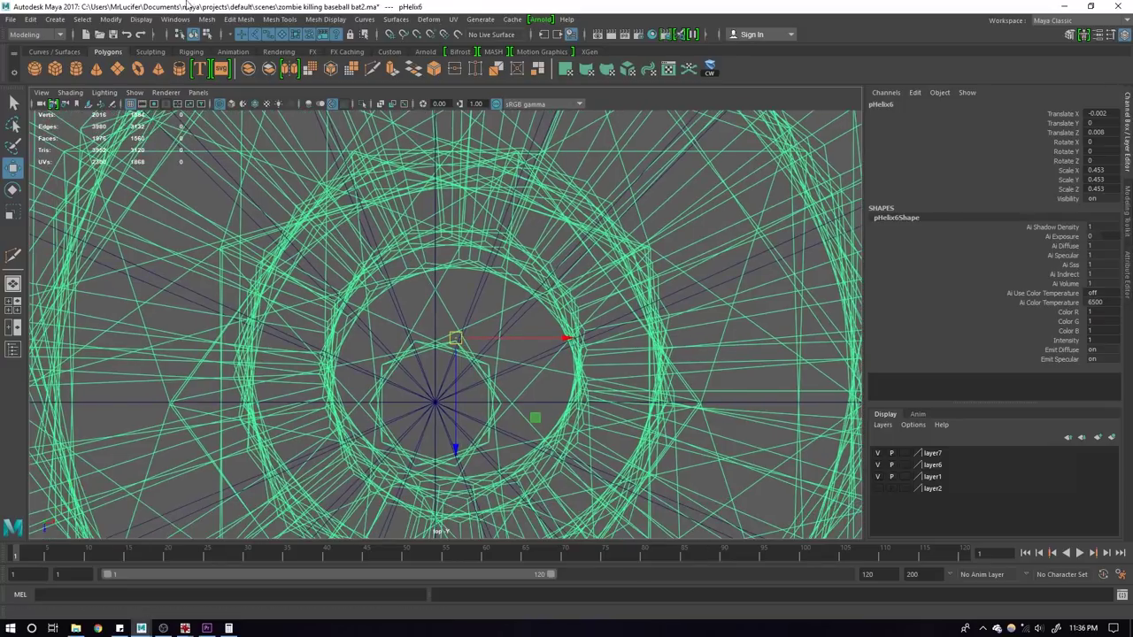
Step: Freeze the wire strand's transformations
click(57, 19)
mouse_move(110, 19)
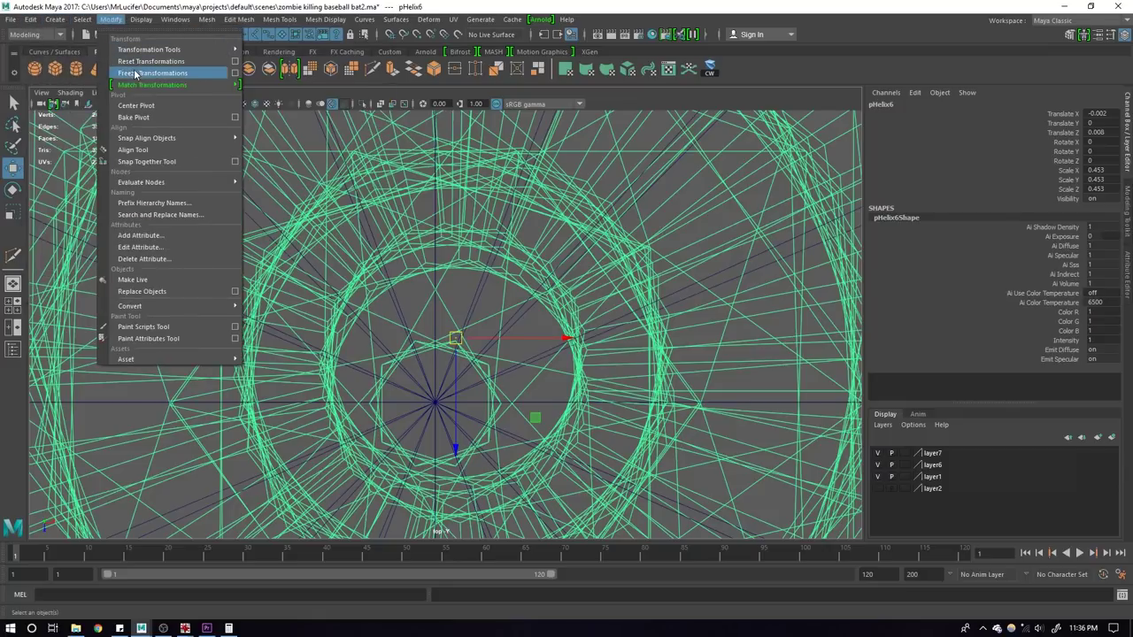
click(135, 74)
double_click(138, 69)
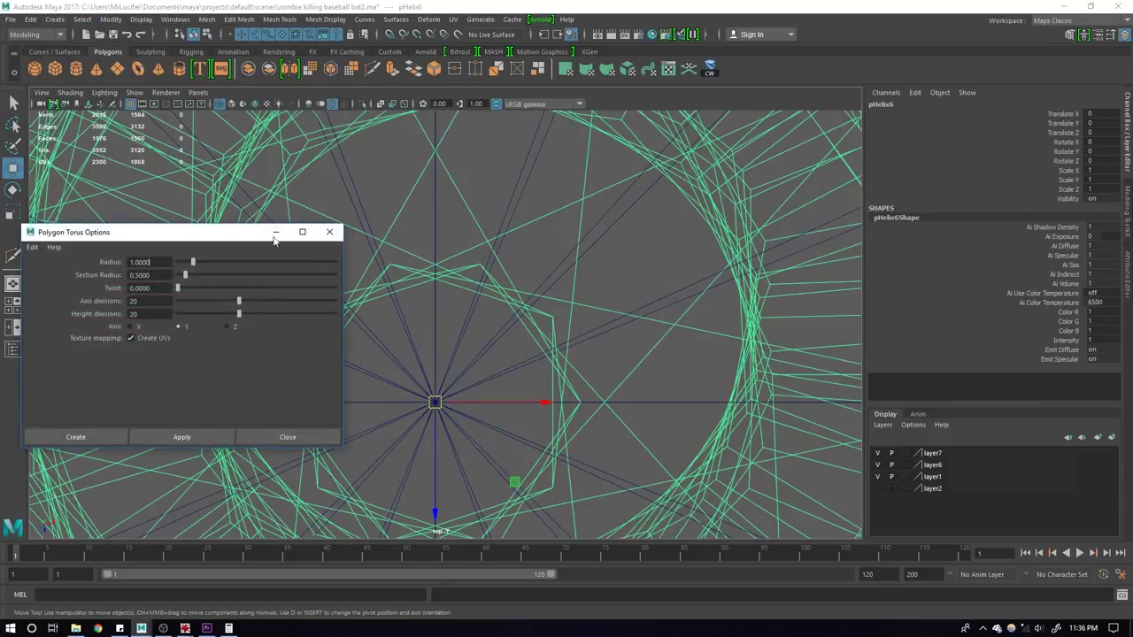
click(295, 438)
scroll(324, 404, down, 10)
scroll(336, 357, up, 1)
scroll(416, 363, up, 3)
scroll(498, 373, up, 5)
scroll(442, 337, up, 5)
scroll(354, 266, up, 5)
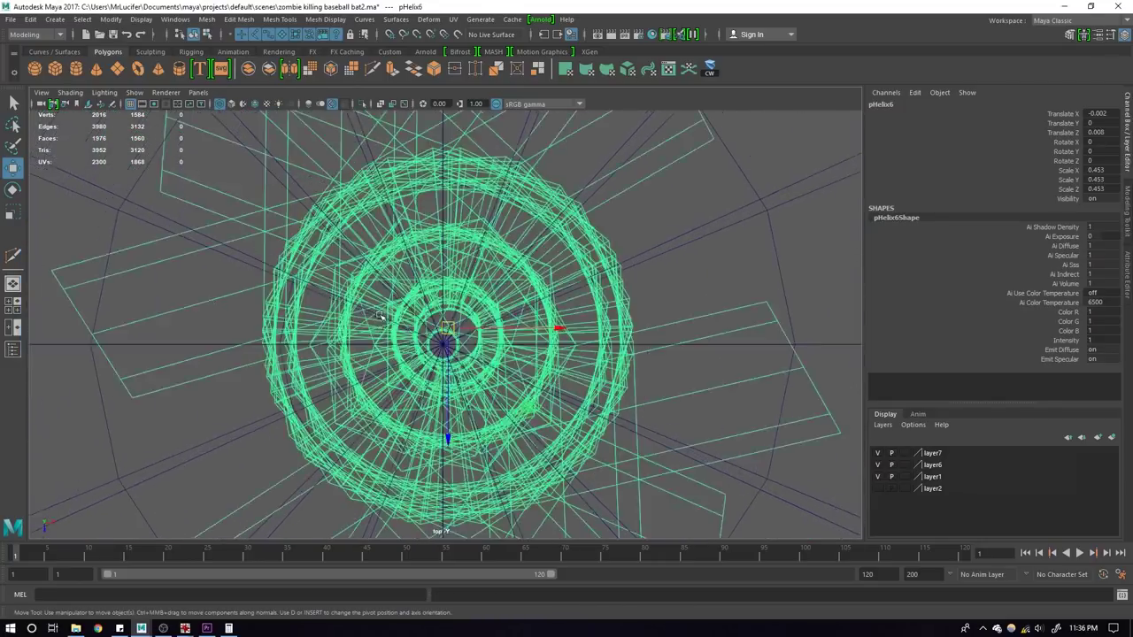
scroll(451, 336, up, 3)
alt+drag(452, 334, 425, 302)
click(111, 18)
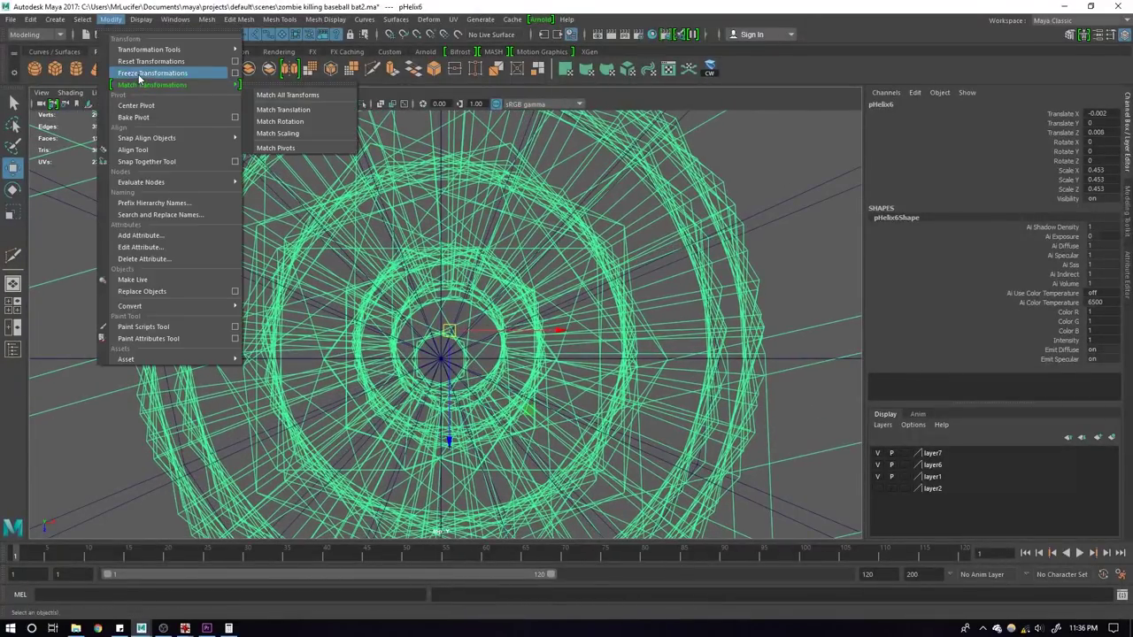
click(132, 71)
click(388, 51)
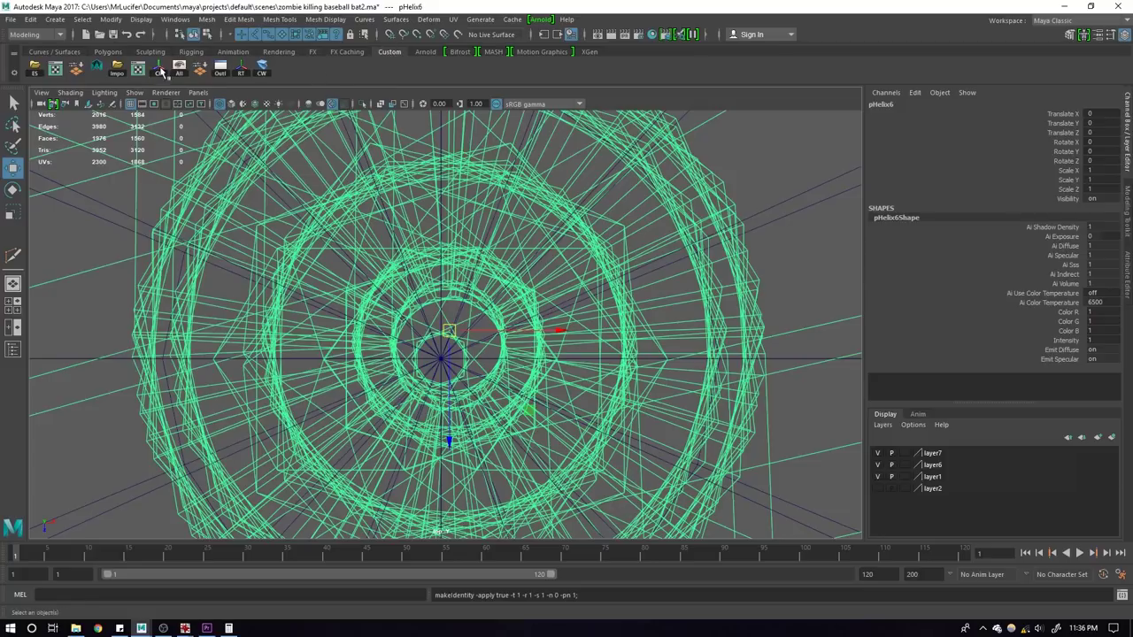
mouse_move(682, 245)
alt+mouse_down()
mouse_move(681, 202)
mouse_move(650, 182)
mouse_move(531, 337)
mouse_move(480, 380)
mouse_move(403, 345)
mouse_move(412, 281)
mouse_move(425, 296)
alt+mouse_up()
Step: Hide the bat's layer and frame the remaining wire strands
alt+drag(525, 284, 521, 387)
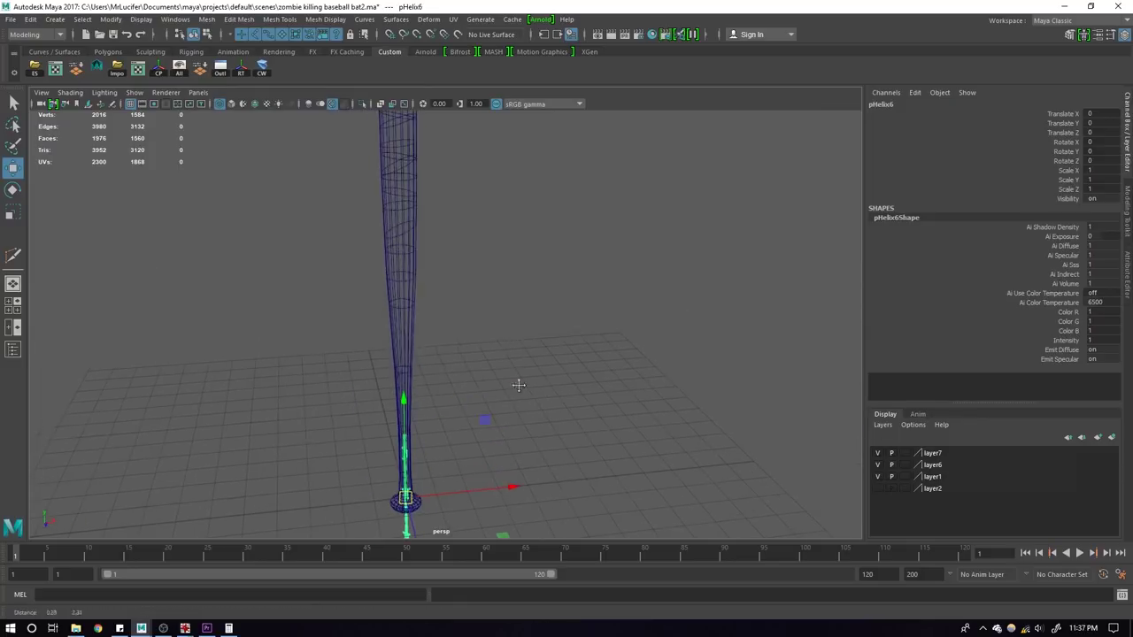
mouse_move(382, 264)
alt+mouse_down()
mouse_move(478, 399)
mouse_move(486, 442)
alt+mouse_up()
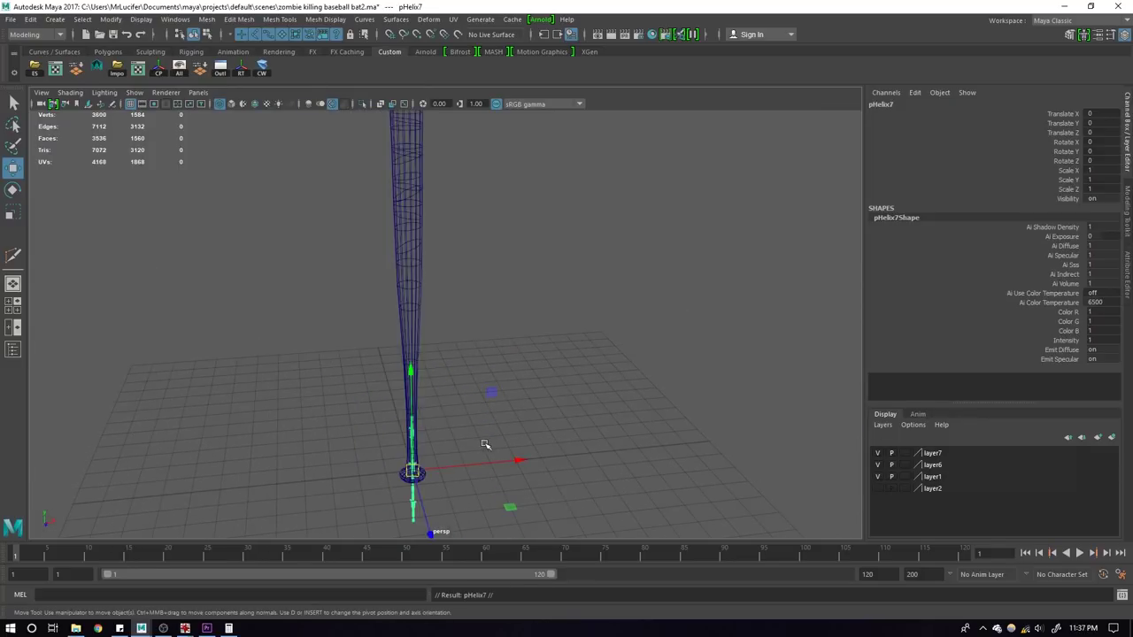
mouse_move(440, 375)
alt+right_down()
mouse_move(463, 450)
mouse_move(528, 425)
mouse_move(502, 240)
mouse_move(470, 376)
alt+right_up()
scroll(470, 376, up, 2)
click(467, 356)
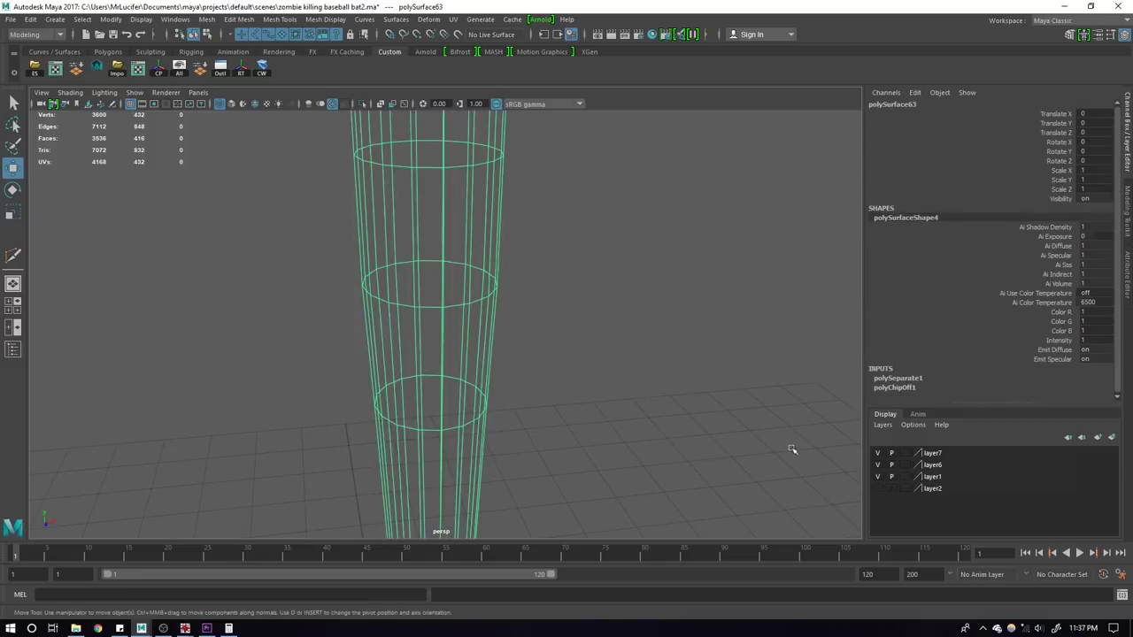
click(878, 464)
key(f)
Step: Inspect the wire strands, undoing a trial unparent and a sideways move
mouse_move(457, 417)
alt+mouse_down()
mouse_move(644, 426)
mouse_move(632, 428)
alt+mouse_up()
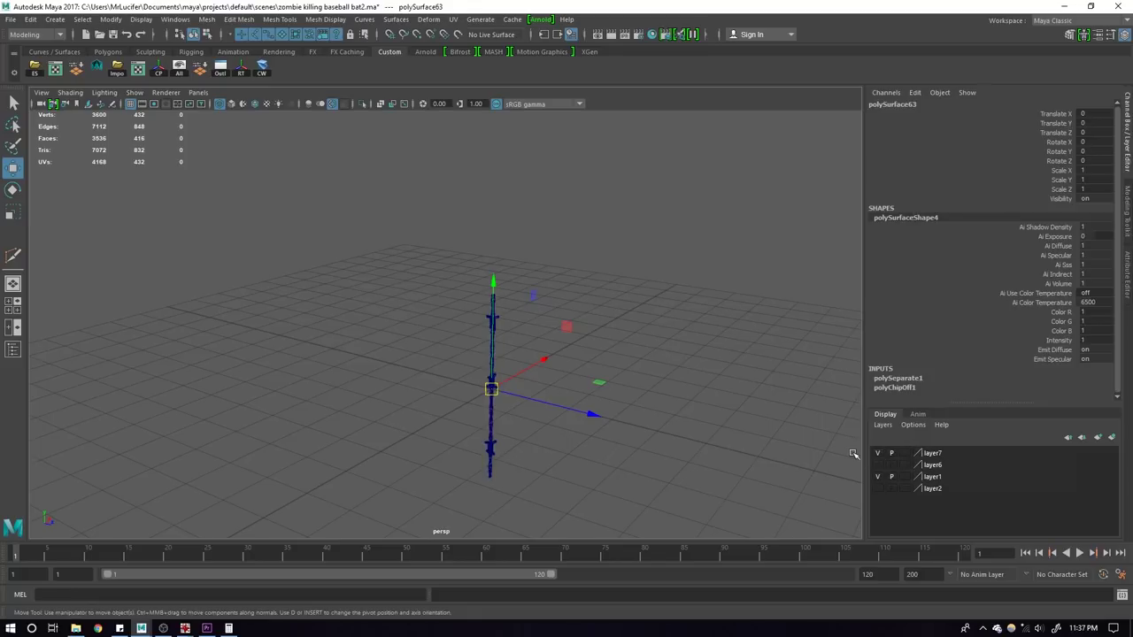
alt+drag(624, 381, 627, 417)
key(shift+h)
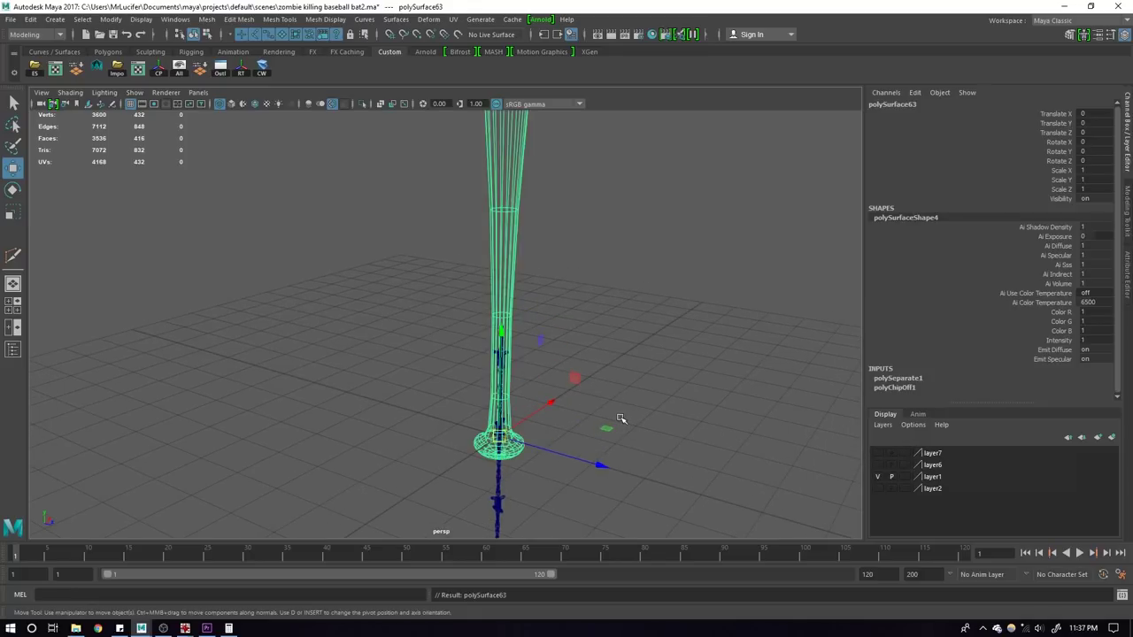
key(ctrl+z)
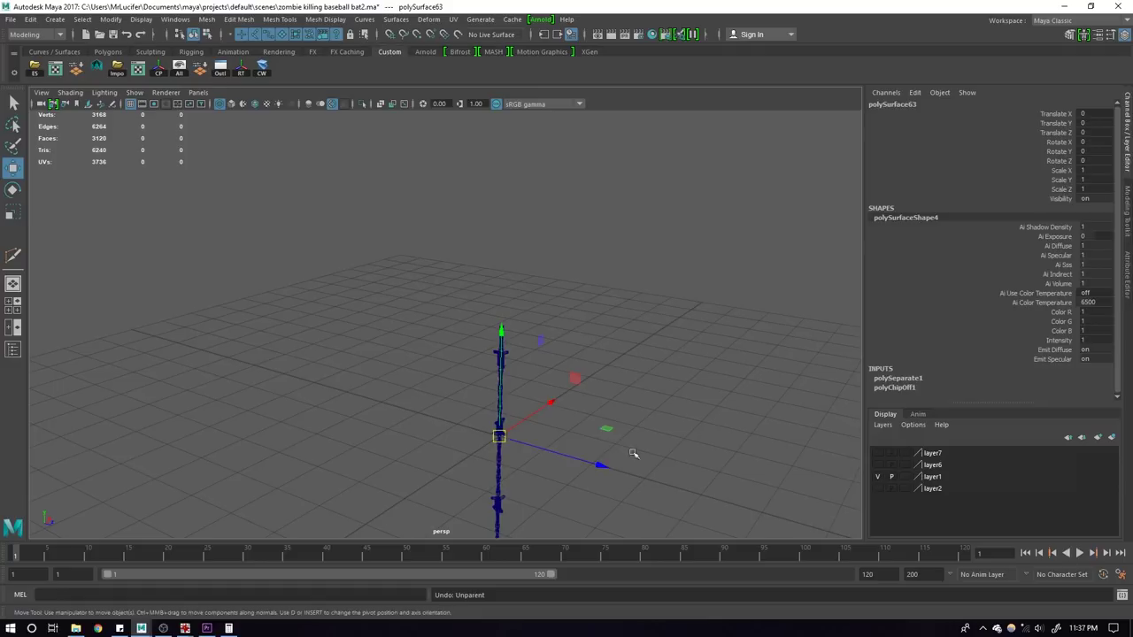
click(621, 450)
click(496, 438)
drag(571, 447, 646, 469)
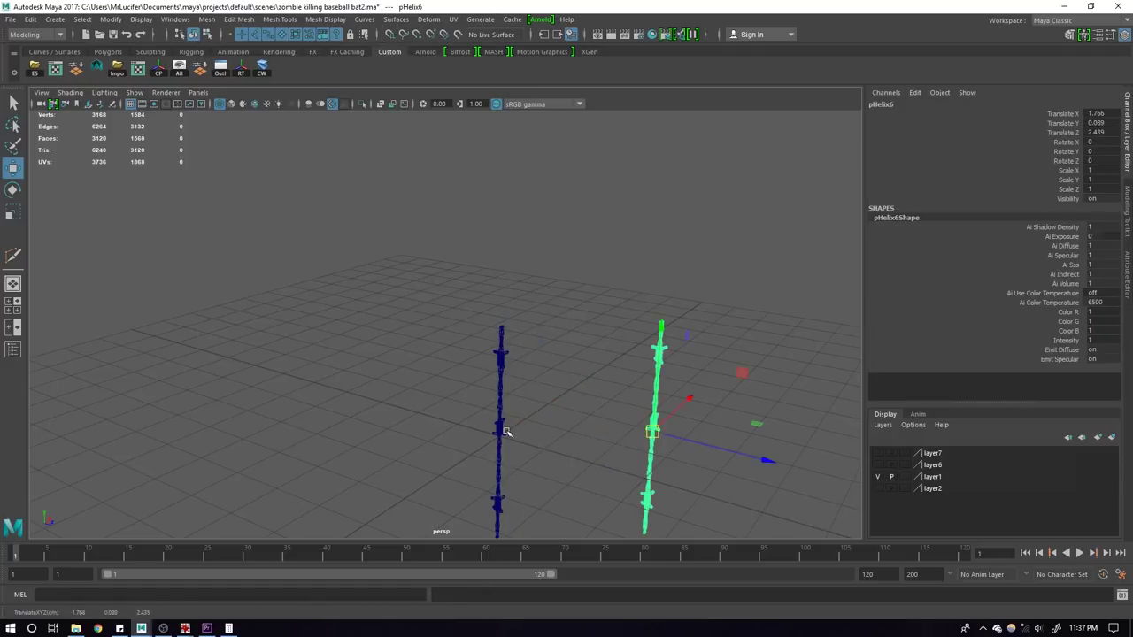
key(ctrl+z)
Step: Select the duplicated wire strand with the bottom ring curve and open the Deform menu
click(580, 450)
click(499, 427)
alt+drag(500, 427, 550, 538)
click(533, 383)
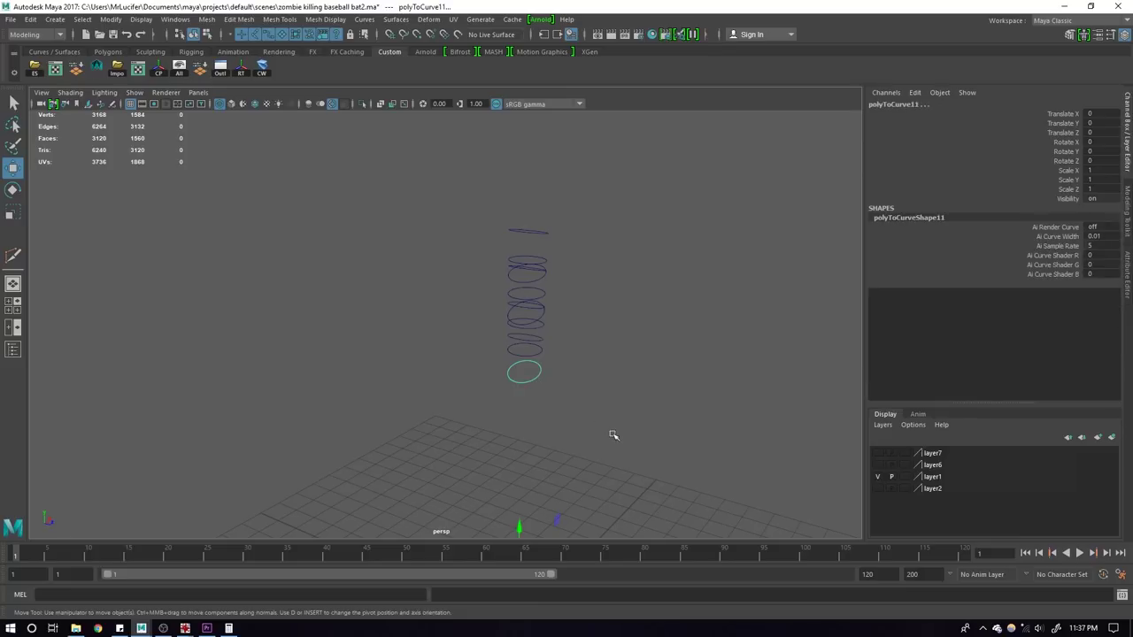
click(442, 22)
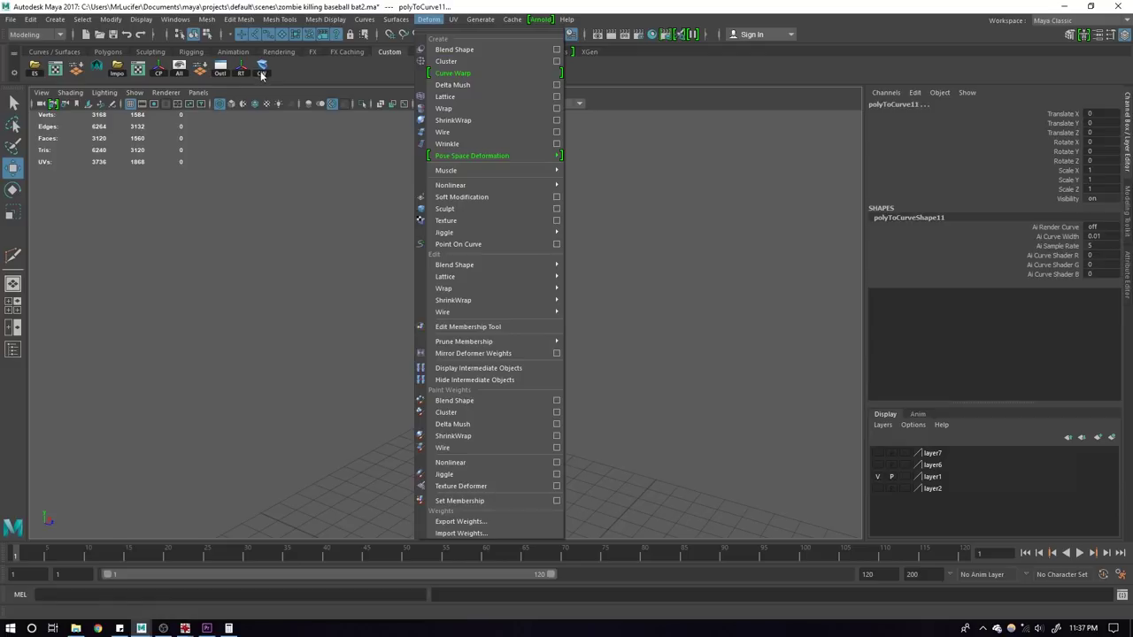
Step: Curve Warp pHelix7 along the bottom ring curve and show it shaded
click(445, 75)
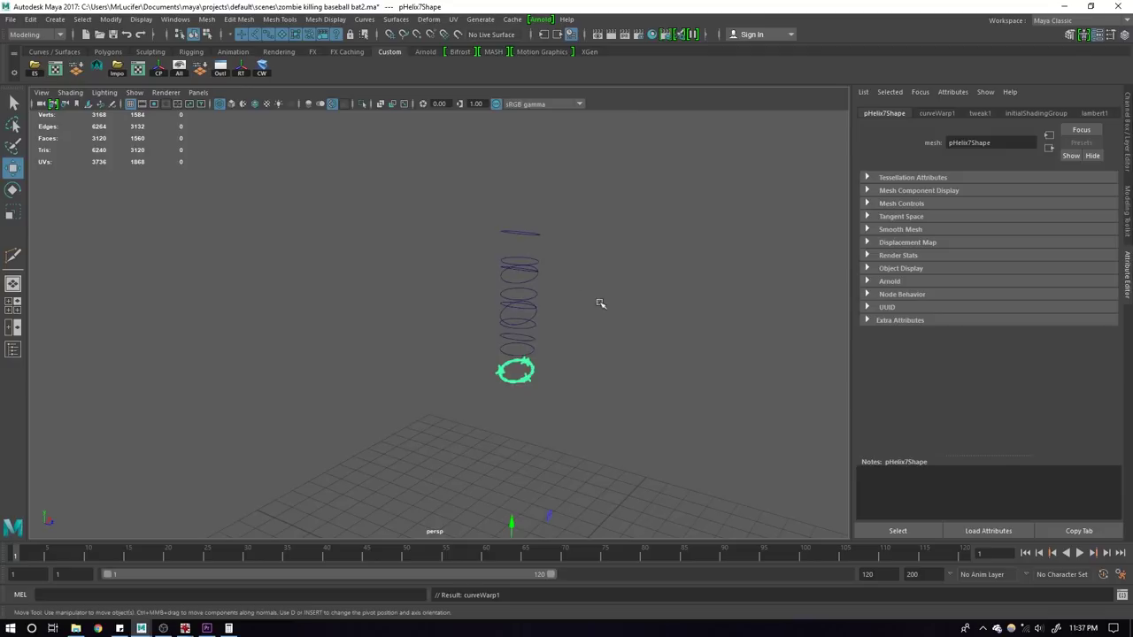
alt+drag(602, 305, 513, 212)
scroll(632, 284, up, 5)
scroll(596, 281, up, 3)
key(6)
Step: Orbit around the new barbed-wire ring to see it whole
mouse_move(590, 283)
alt+mouse_down()
mouse_move(434, 258)
mouse_move(516, 380)
alt+mouse_up()
scroll(433, 258, down, 3)
scroll(489, 262, up, 3)
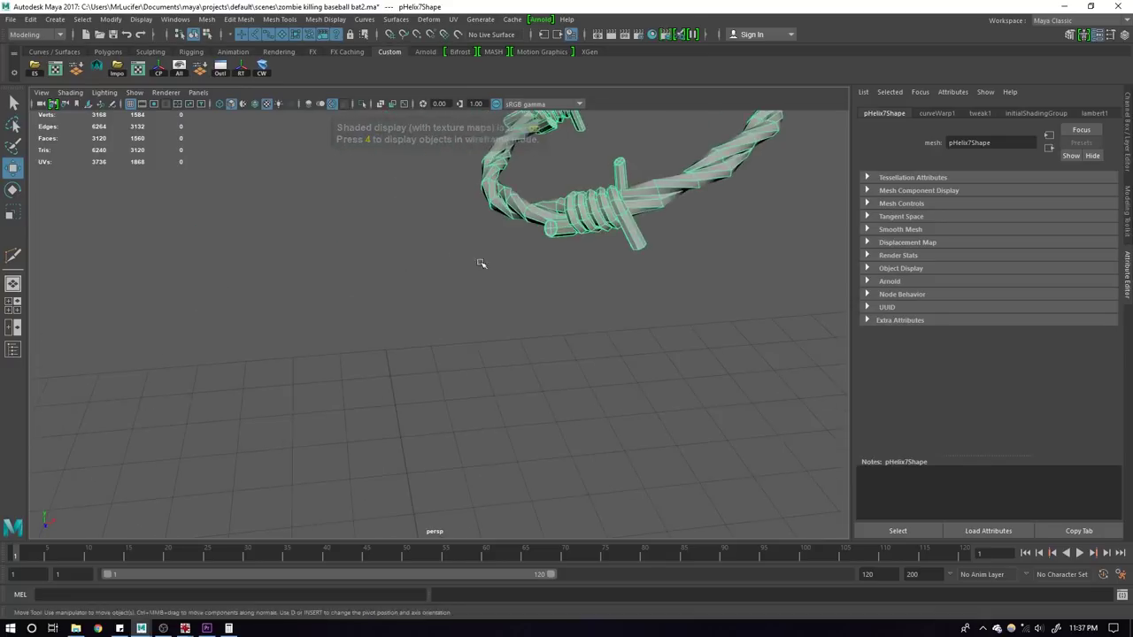
scroll(488, 262, down, 3)
click(452, 296)
mouse_move(443, 303)
alt+mouse_down()
mouse_move(591, 380)
mouse_move(705, 322)
mouse_move(682, 331)
mouse_move(561, 324)
mouse_move(620, 236)
mouse_move(463, 281)
mouse_move(480, 318)
mouse_move(588, 309)
mouse_move(673, 345)
mouse_move(708, 384)
mouse_move(696, 333)
mouse_move(755, 303)
alt+mouse_up()
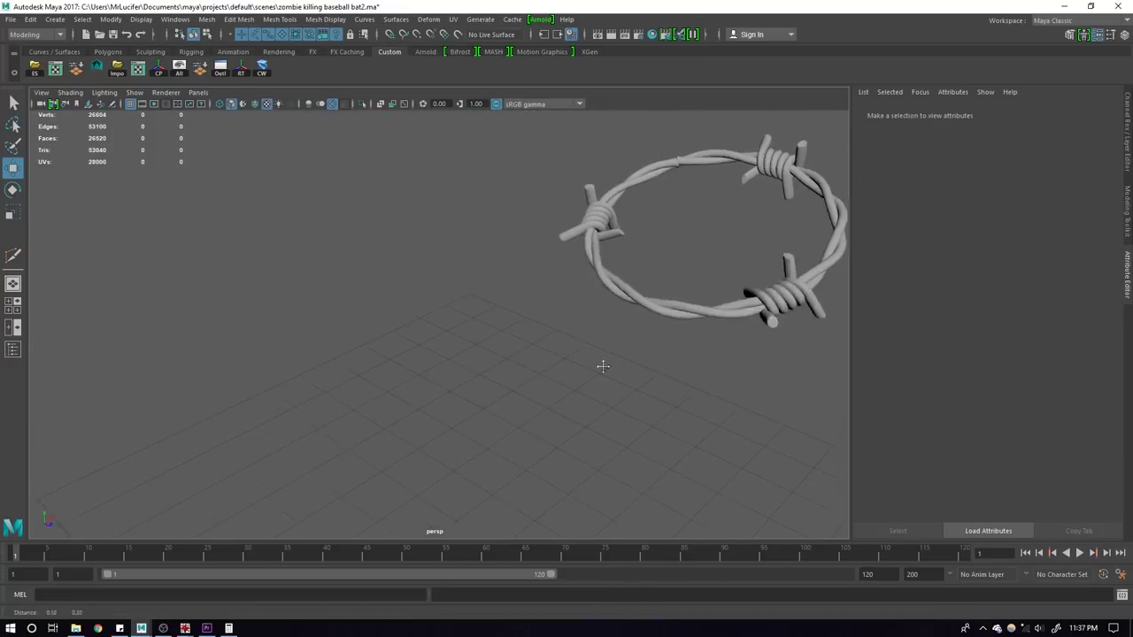
scroll(607, 375, up, 5)
scroll(607, 374, up, 2)
Step: Select the barbed-wire ring, show it unsmoothed, and view it edge-on
click(531, 363)
key(1)
scroll(510, 367, up, 2)
scroll(509, 368, down, 3)
scroll(573, 392, down, 2)
scroll(558, 380, down, 2)
scroll(533, 359, down, 2)
alt+drag(532, 359, 502, 335)
scroll(464, 317, down, 2)
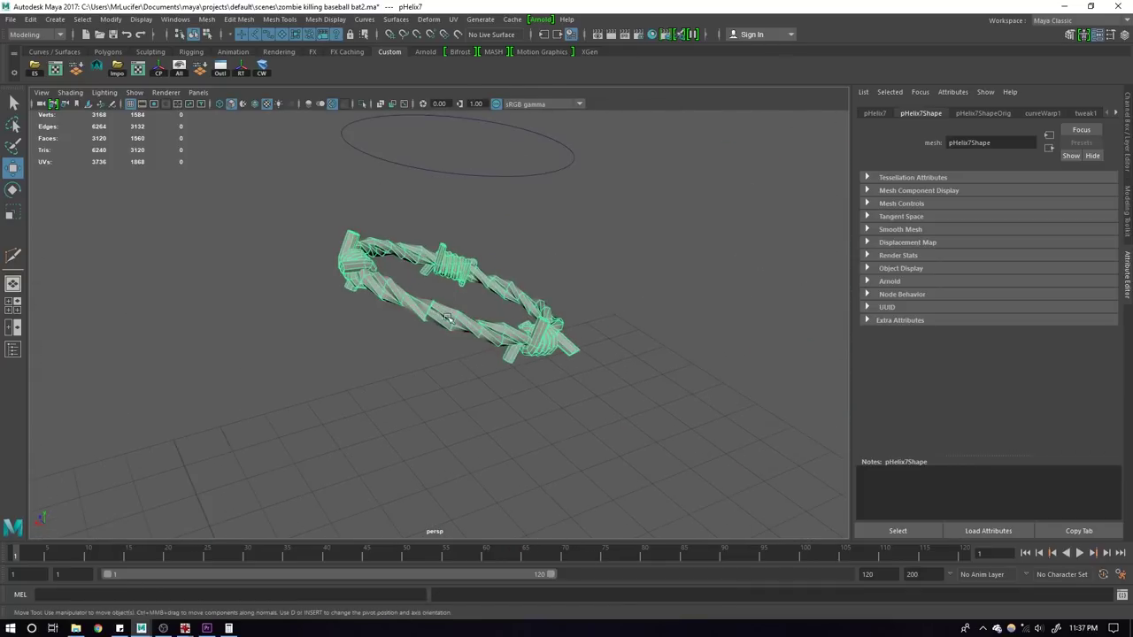
scroll(467, 318, up, 5)
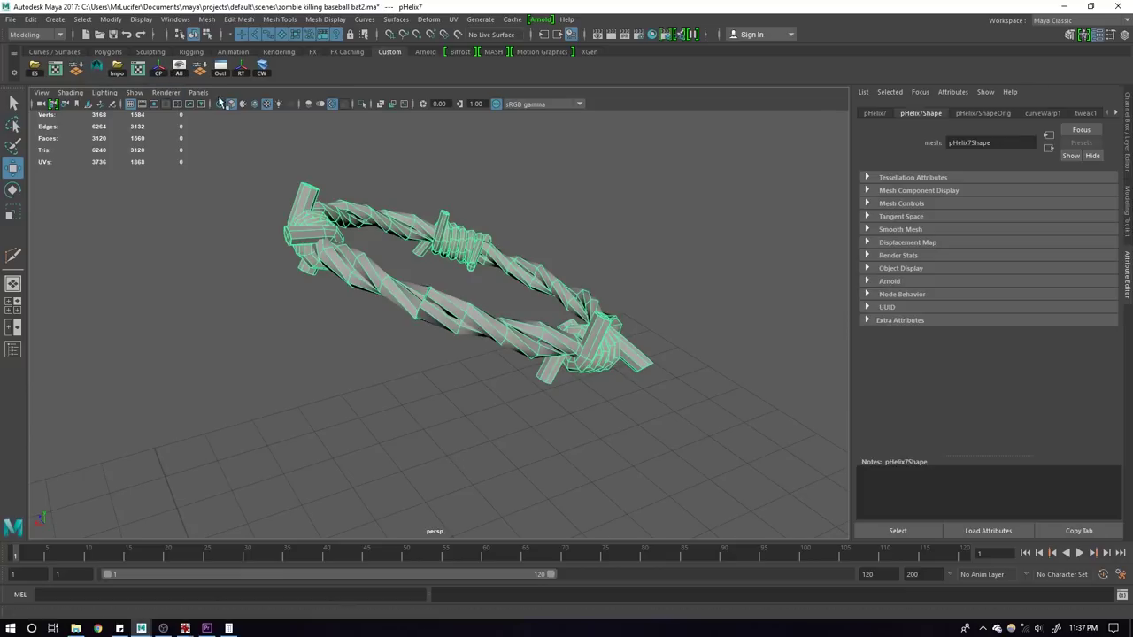
key(ctrl+z)
click(372, 182)
mouse_move(372, 182)
alt+mouse_down()
mouse_move(477, 276)
mouse_move(552, 286)
mouse_move(336, 285)
mouse_move(439, 307)
alt+mouse_up()
Step: Pick out the barbed-wire ring and a ring curve among the stacked rings
scroll(461, 294, up, 3)
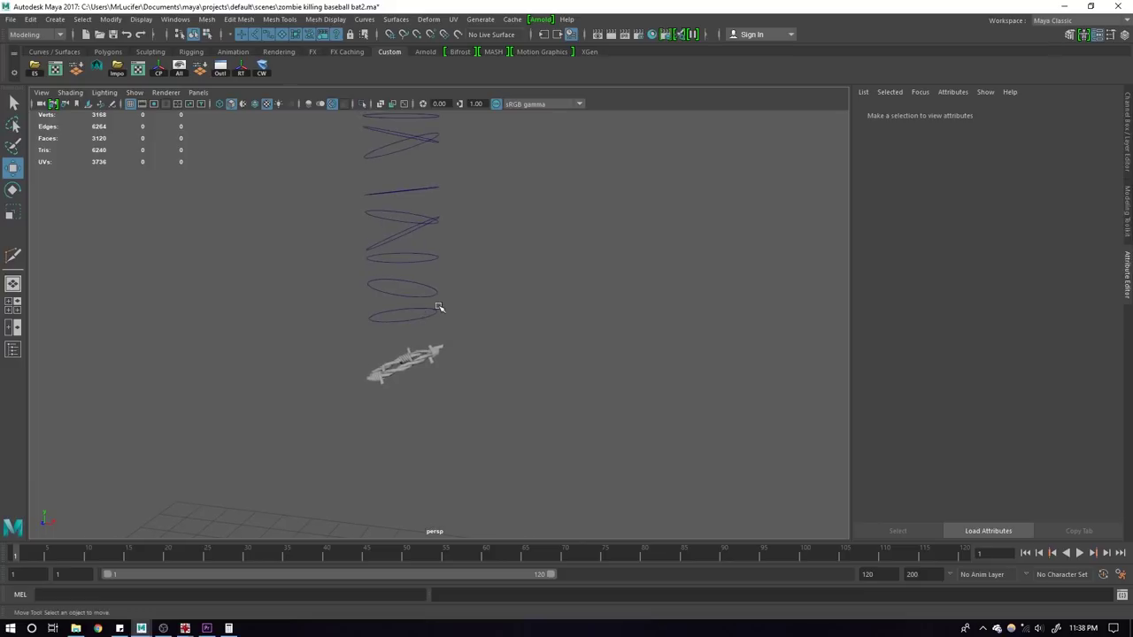
click(420, 357)
click(399, 238)
click(421, 349)
click(395, 246)
click(410, 353)
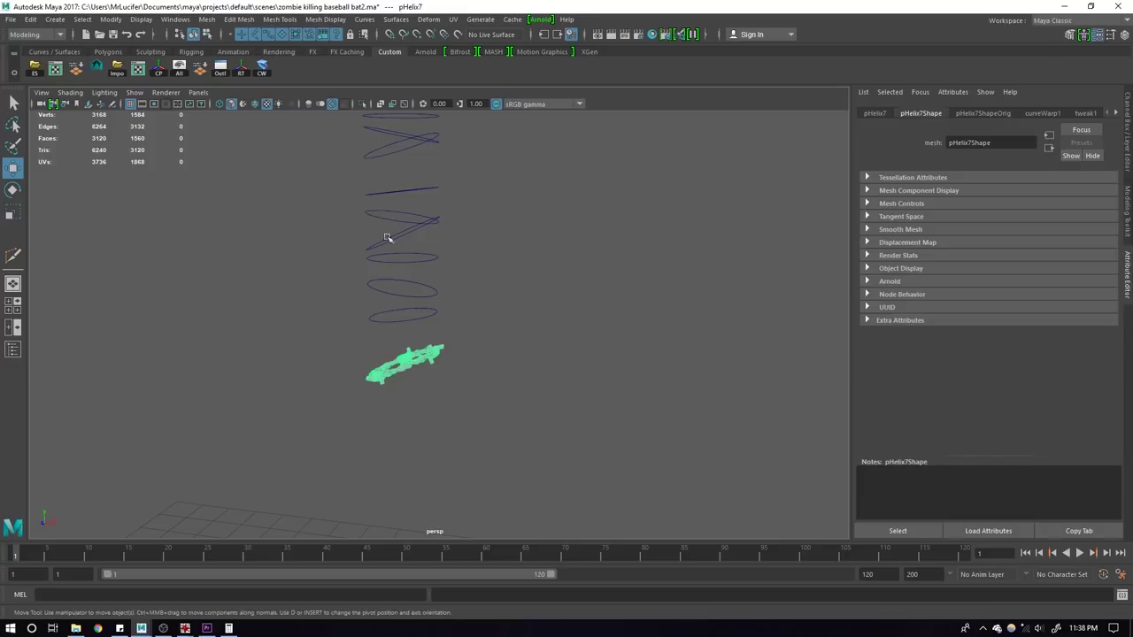
click(395, 248)
mouse_move(440, 253)
alt+mouse_down()
mouse_move(417, 291)
mouse_move(493, 331)
mouse_move(658, 323)
mouse_move(529, 346)
mouse_move(549, 273)
mouse_move(617, 323)
mouse_move(482, 293)
alt+mouse_up()
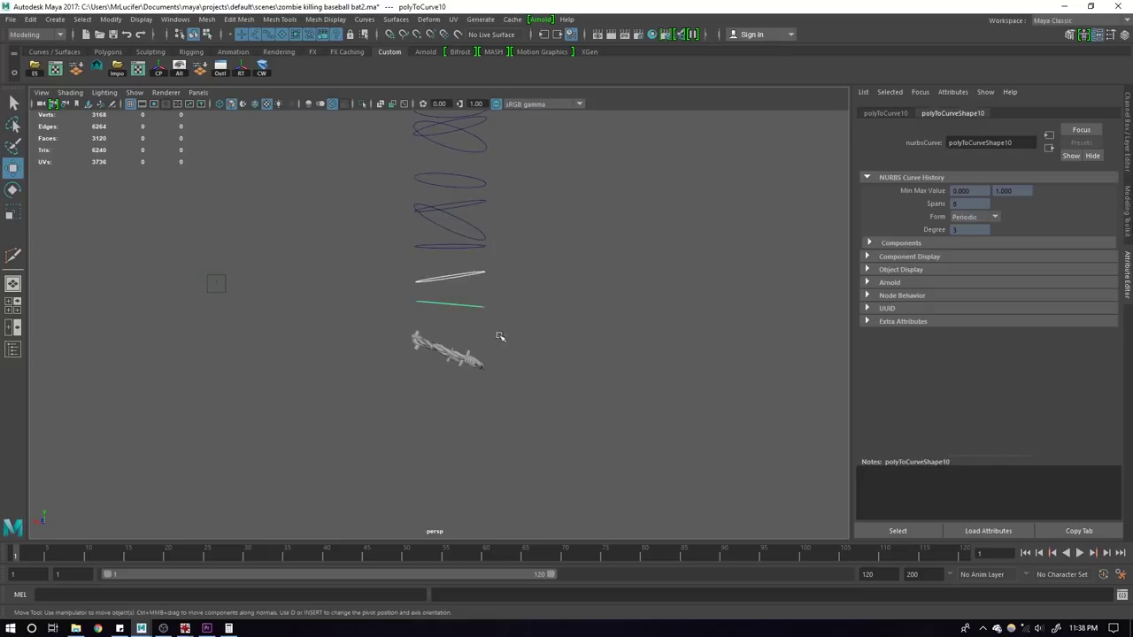
mouse_move(502, 341)
alt+mouse_down()
mouse_move(505, 311)
mouse_move(462, 404)
mouse_move(480, 483)
alt+mouse_up()
click(453, 489)
alt+drag(464, 303, 481, 197)
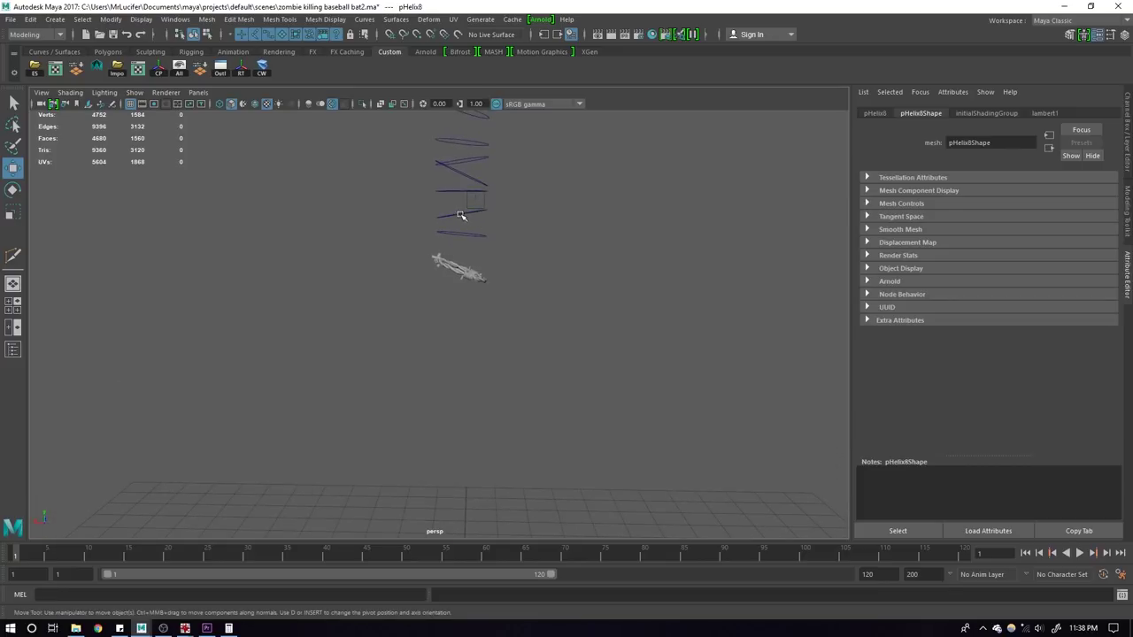
Step: Convert the selected ring edges to a curve and Curve Warp a straight strand onto it
click(138, 70)
click(262, 73)
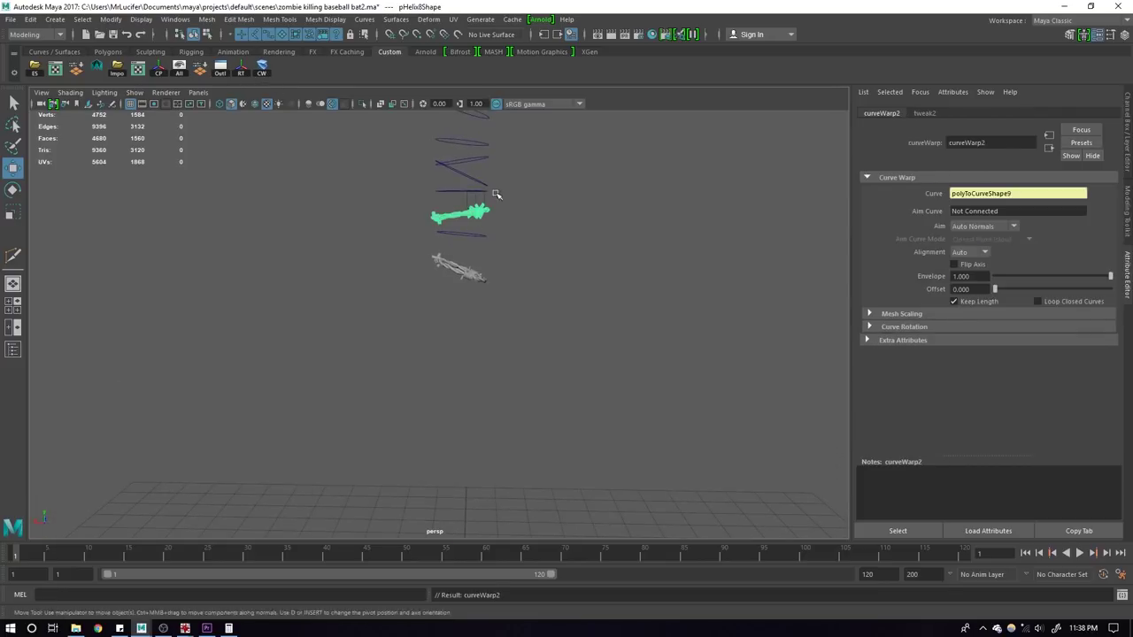
scroll(470, 291, up, 5)
alt+drag(470, 291, 464, 186)
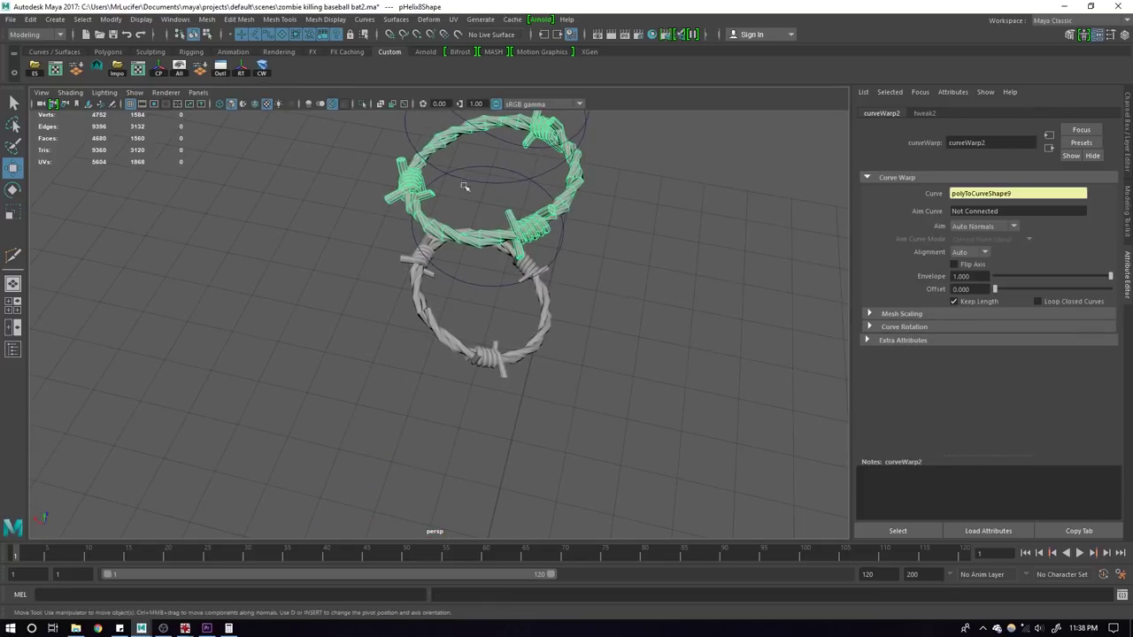
alt+drag(574, 222, 584, 245)
Step: Adjust the curve warp Length Scale of both upper and lower rings in the Channel Box
click(572, 239)
key(ctrl+a)
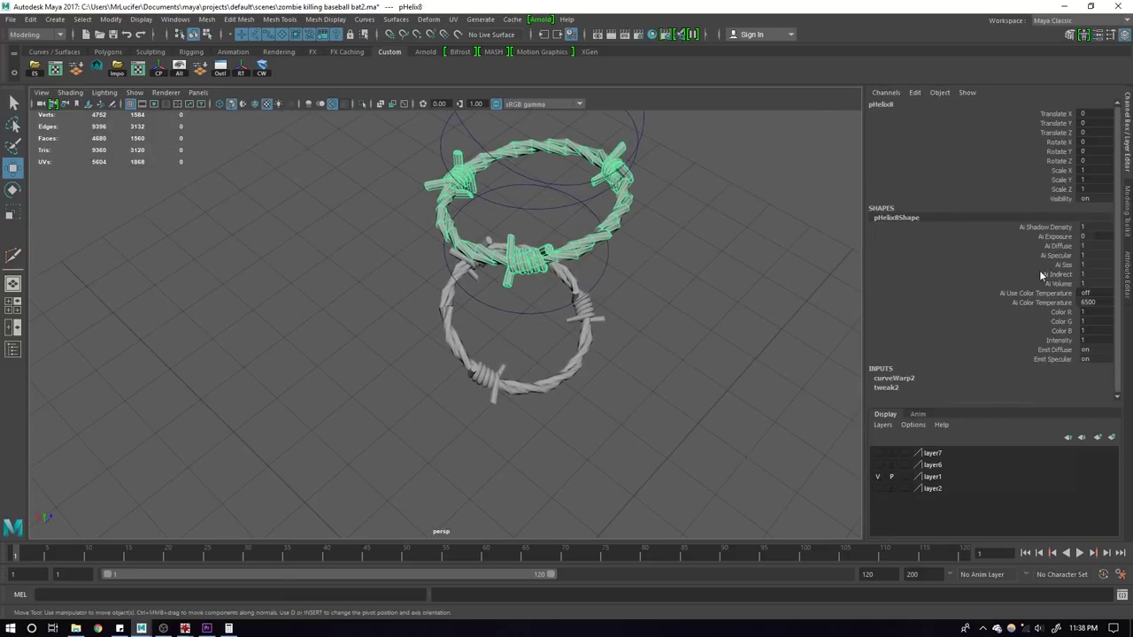
click(894, 378)
scroll(1005, 384, down, 2)
click(1052, 368)
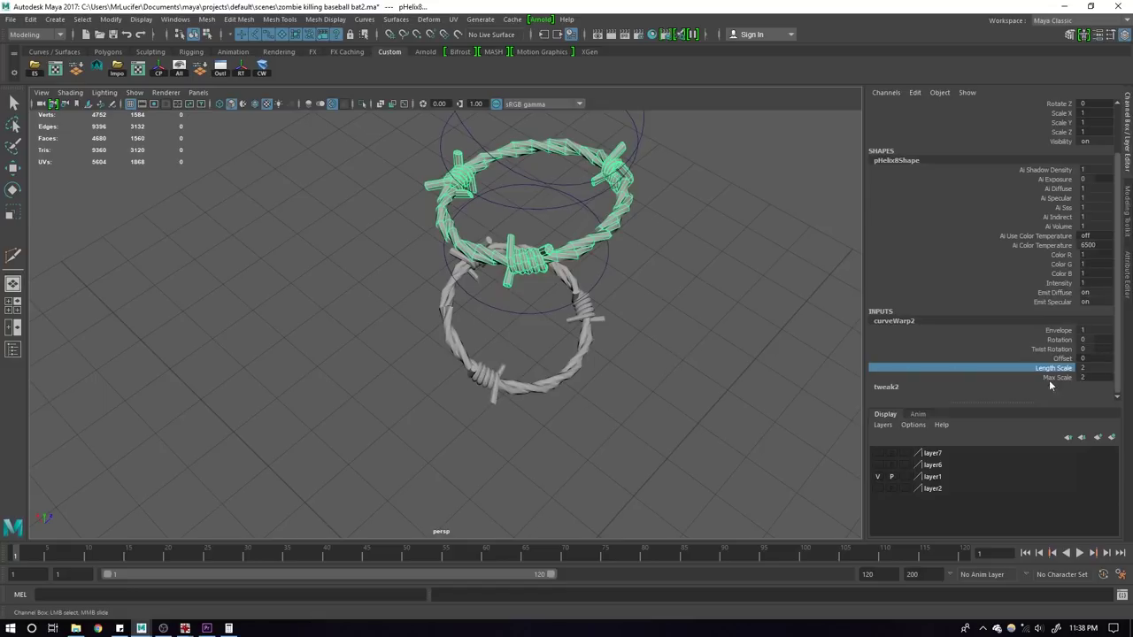
click(541, 387)
key(w)
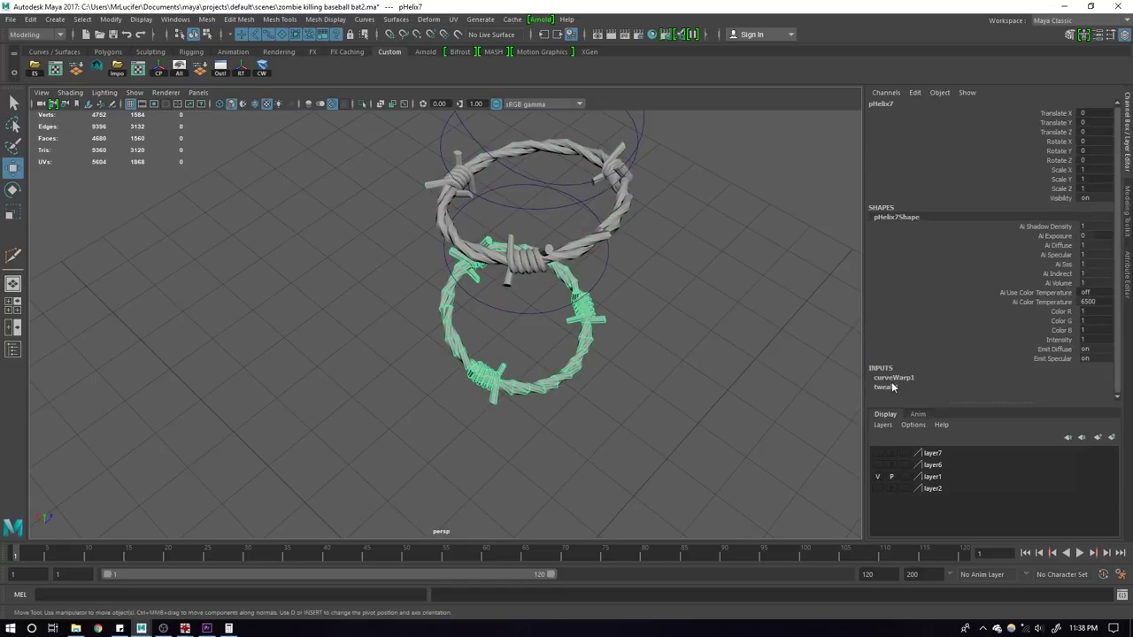
click(893, 379)
scroll(1073, 376, down, 2)
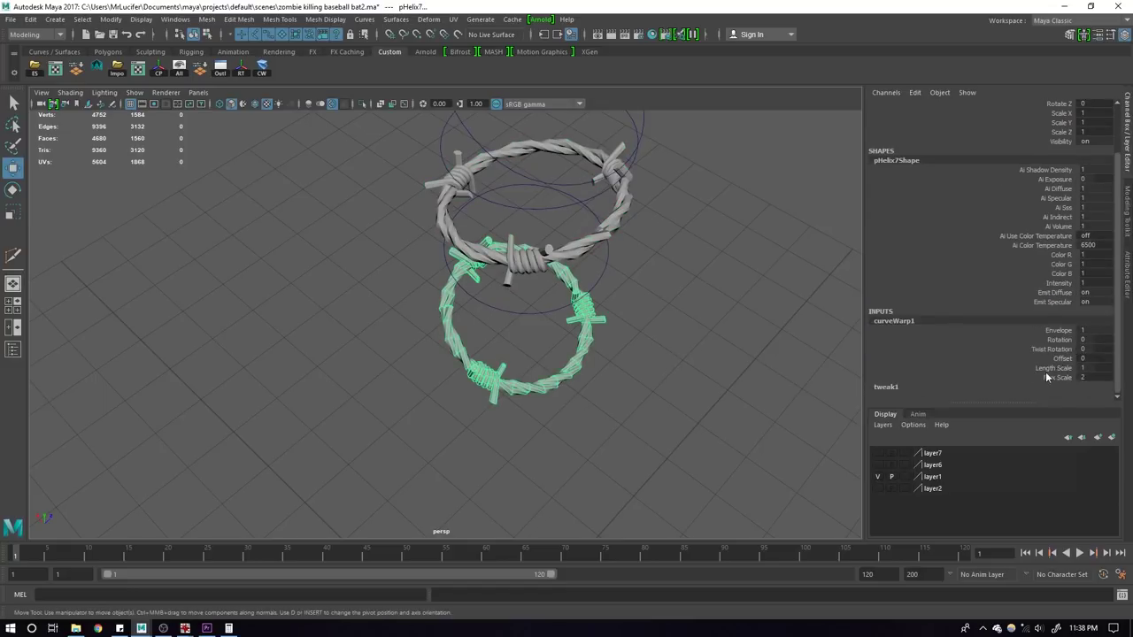
click(1047, 368)
middle_drag(619, 328, 649, 321)
Step: Curve Warp the remaining straight strand onto another ring curve
click(633, 340)
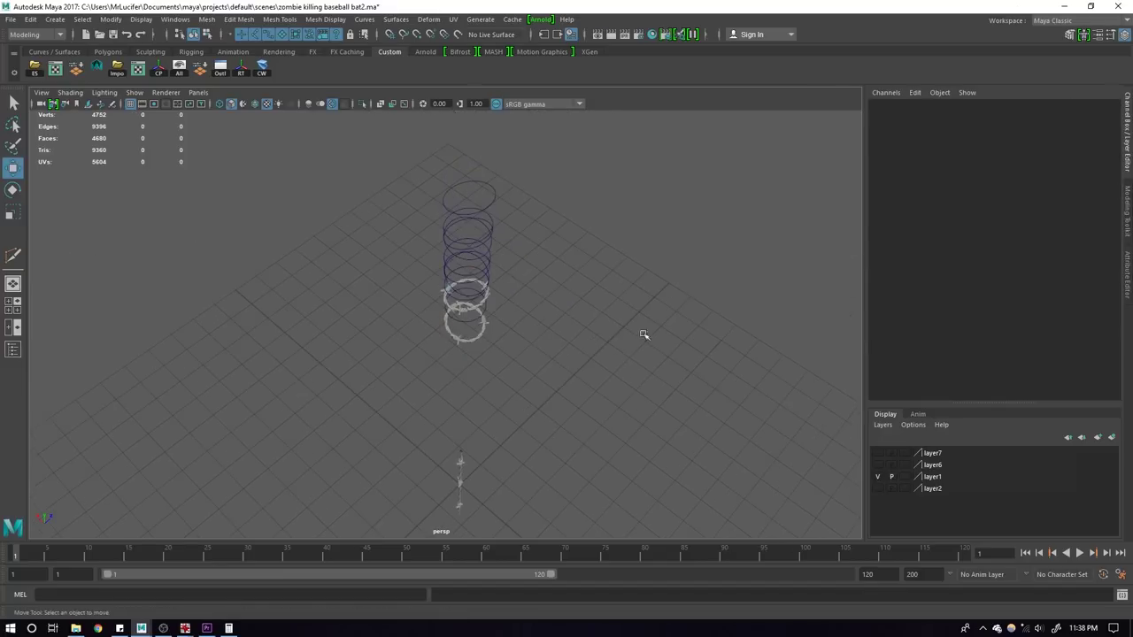
click(466, 469)
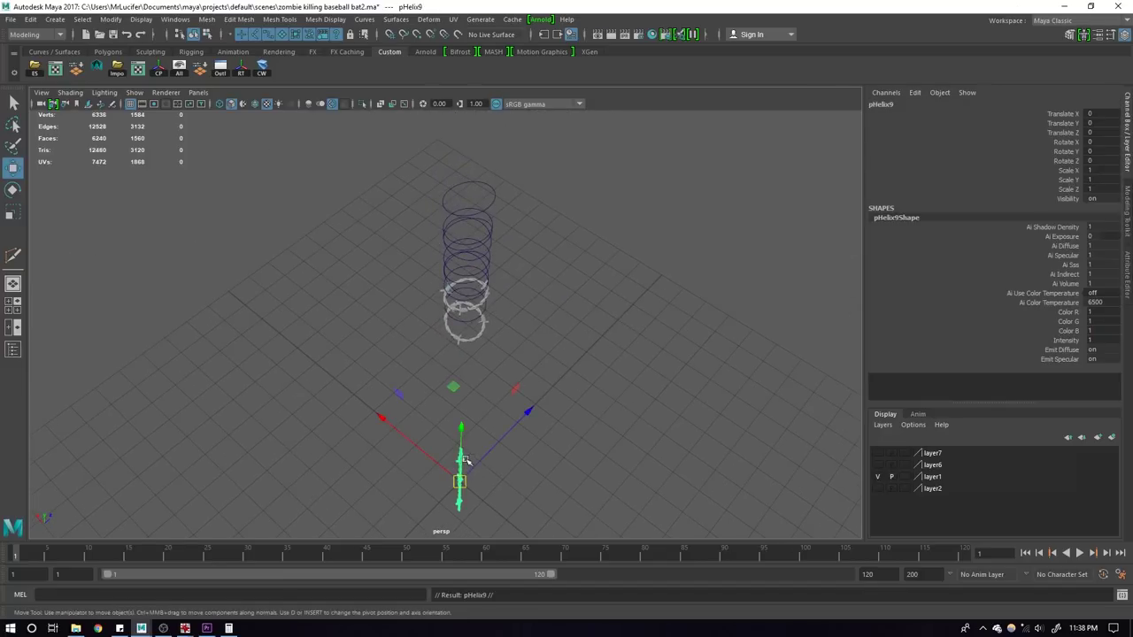
mouse_move(464, 456)
alt+mouse_down()
mouse_move(473, 393)
mouse_move(442, 384)
mouse_move(447, 361)
alt+mouse_up()
click(442, 339)
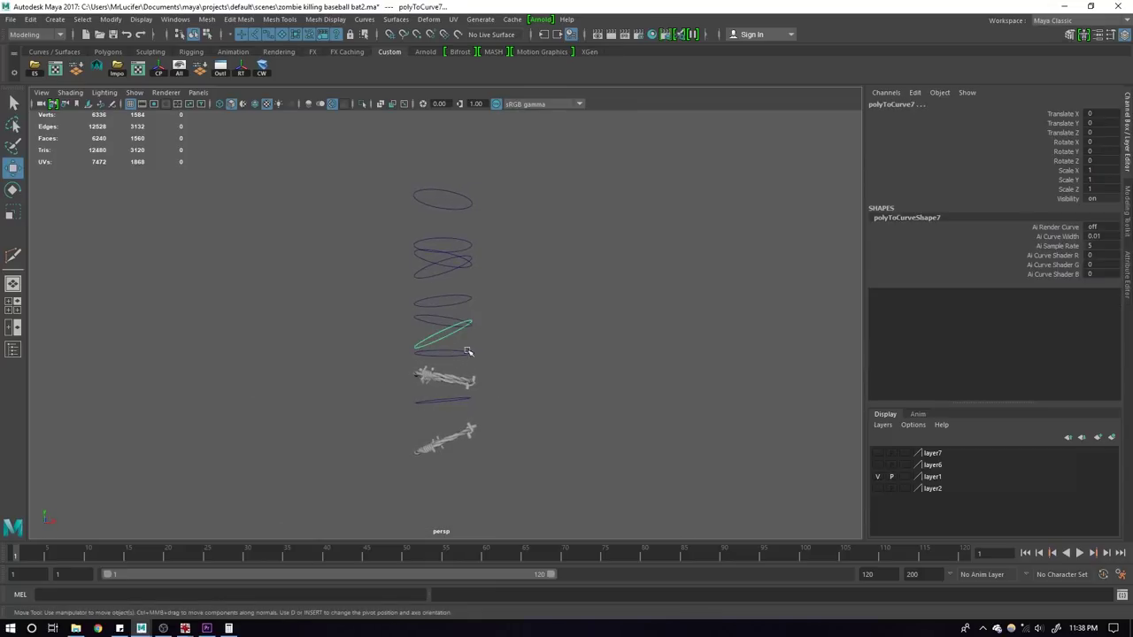
click(262, 69)
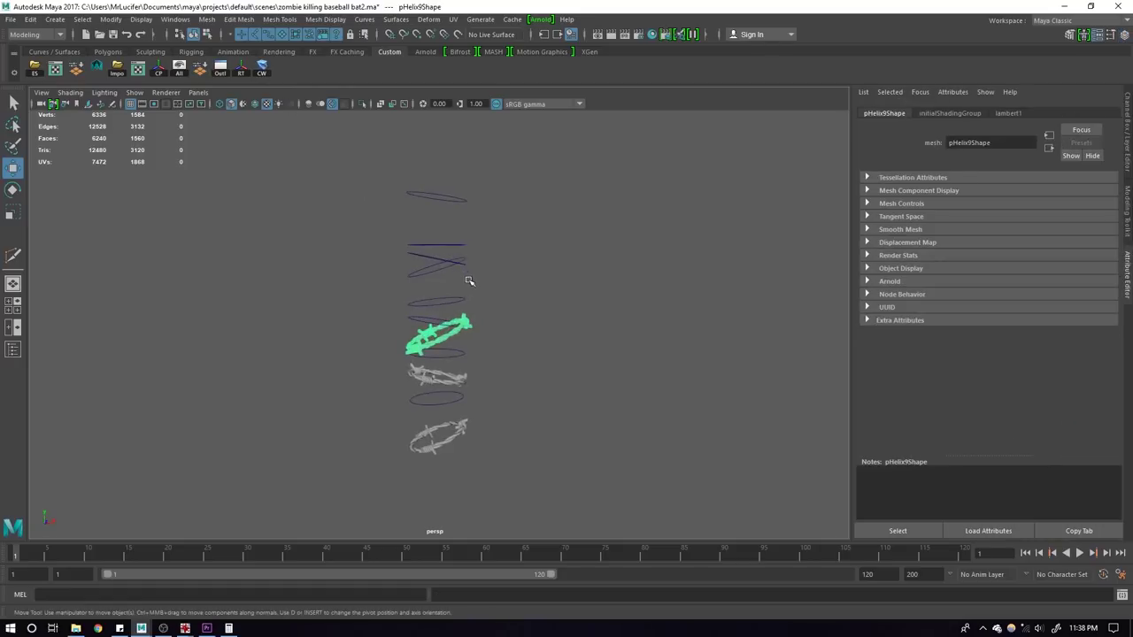
mouse_move(455, 271)
alt+mouse_down()
mouse_move(543, 334)
mouse_move(669, 383)
mouse_move(523, 376)
mouse_move(494, 391)
mouse_move(450, 357)
mouse_move(504, 416)
mouse_move(390, 412)
mouse_move(349, 434)
mouse_move(463, 412)
alt+mouse_up()
Step: Tilt the lower barbed-wire ring by rotating all its vertices
click(349, 433)
key(e)
key(ctrl+F9)
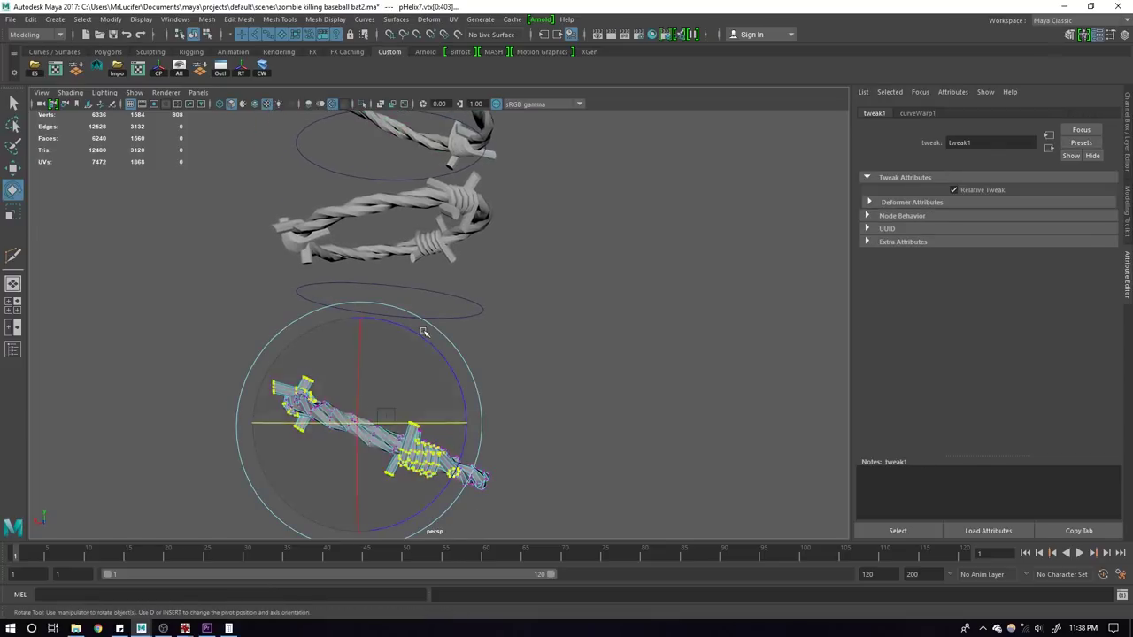
drag(222, 377, 496, 504)
drag(455, 363, 389, 424)
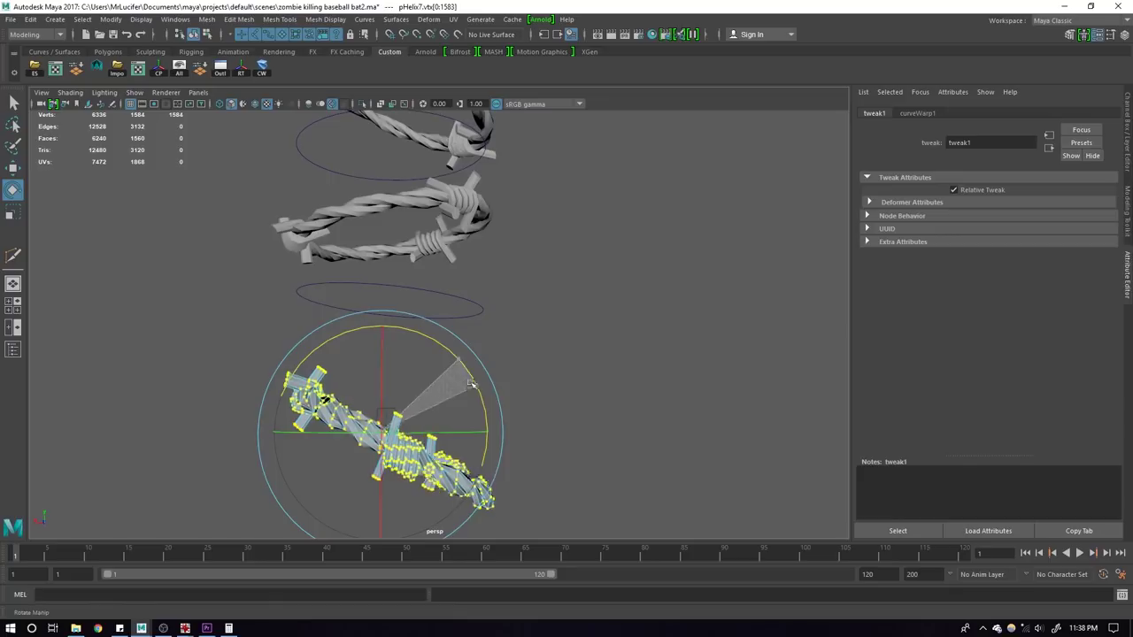
key(F8)
click(549, 336)
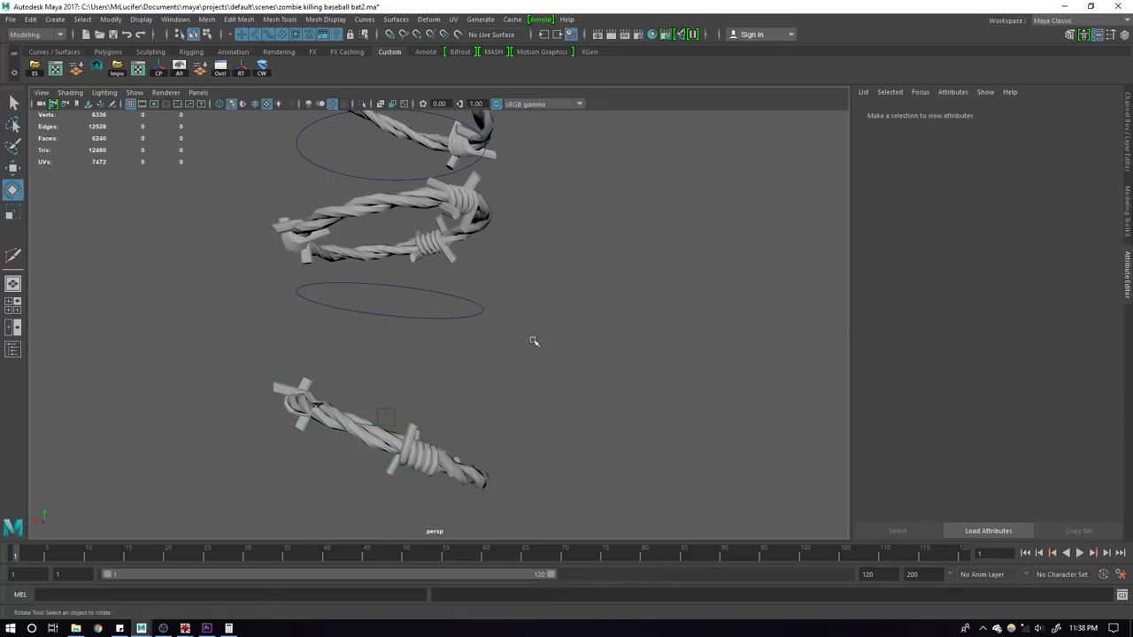
Step: Select the bottom ring and pick a vertex on it
click(419, 456)
click(501, 455)
mouse_move(500, 455)
alt+mouse_down()
mouse_move(449, 463)
mouse_move(481, 414)
alt+mouse_up()
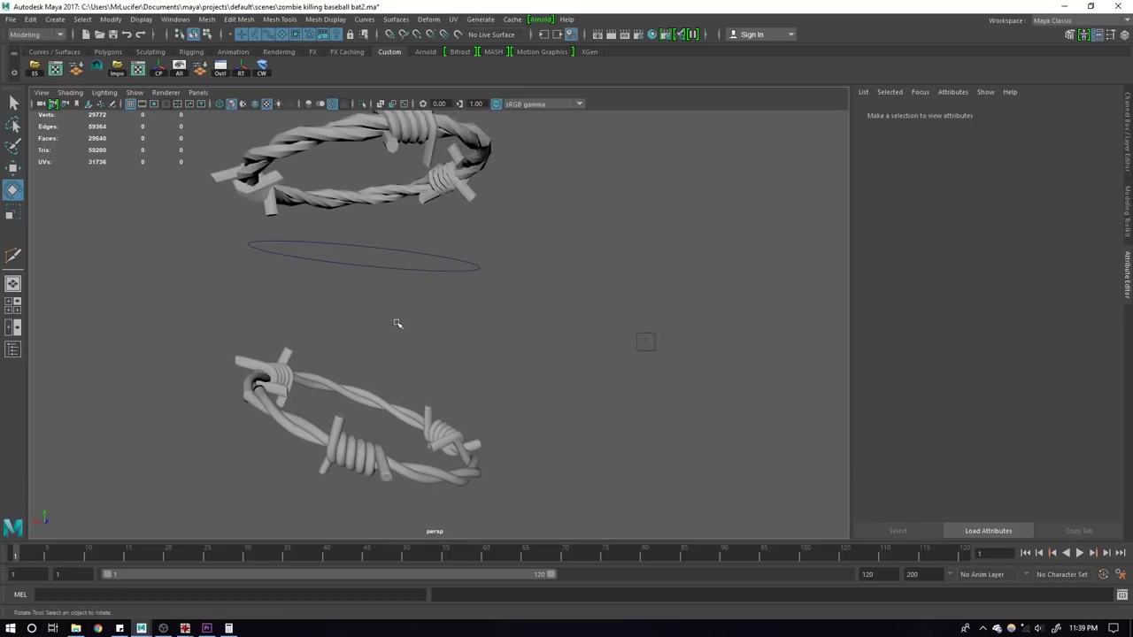
alt+drag(409, 325, 473, 400)
click(482, 474)
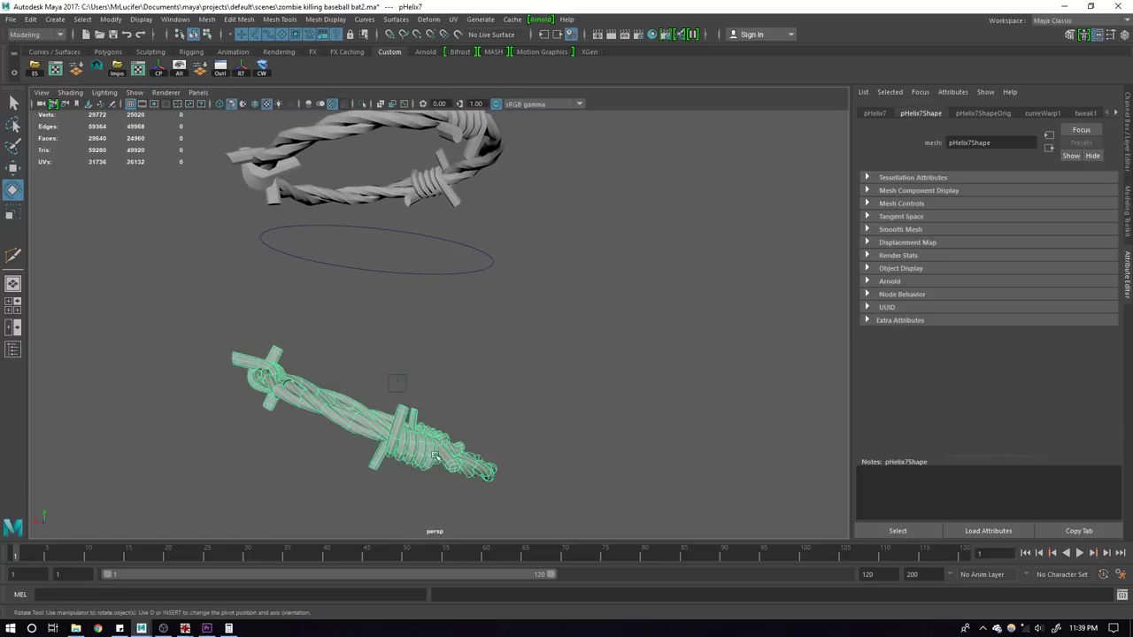
key(F8)
click(491, 478)
alt+drag(491, 478, 438, 442)
key(F8)
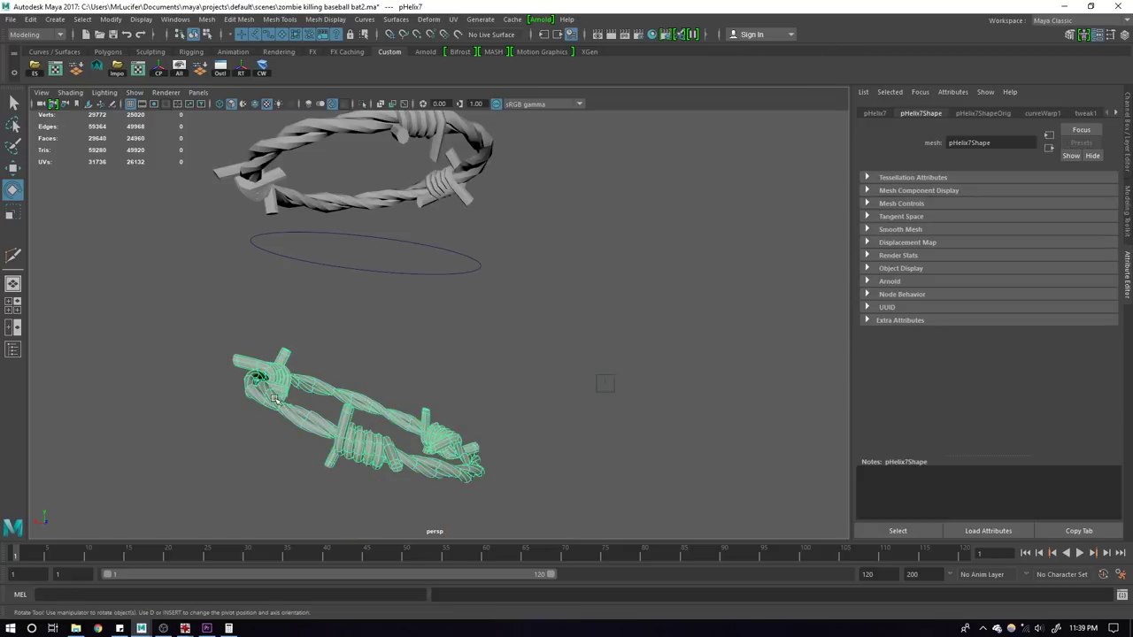
Step: Try moving a ring vertex with soft selection falloff, then undo it
alt+drag(274, 398, 420, 386)
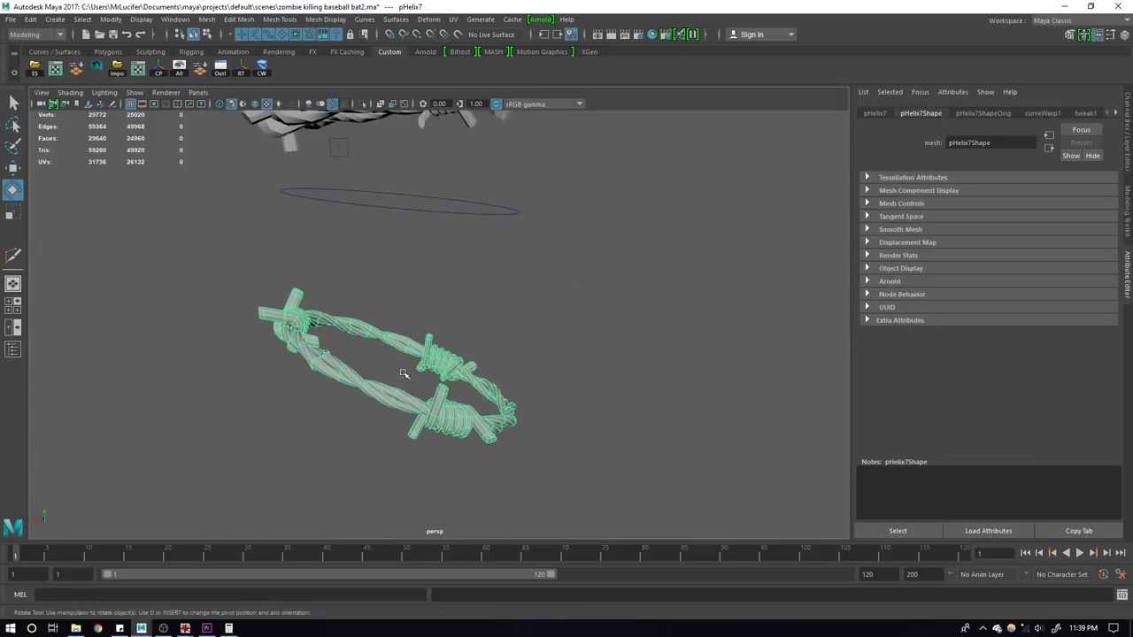
key(F8)
click(520, 409)
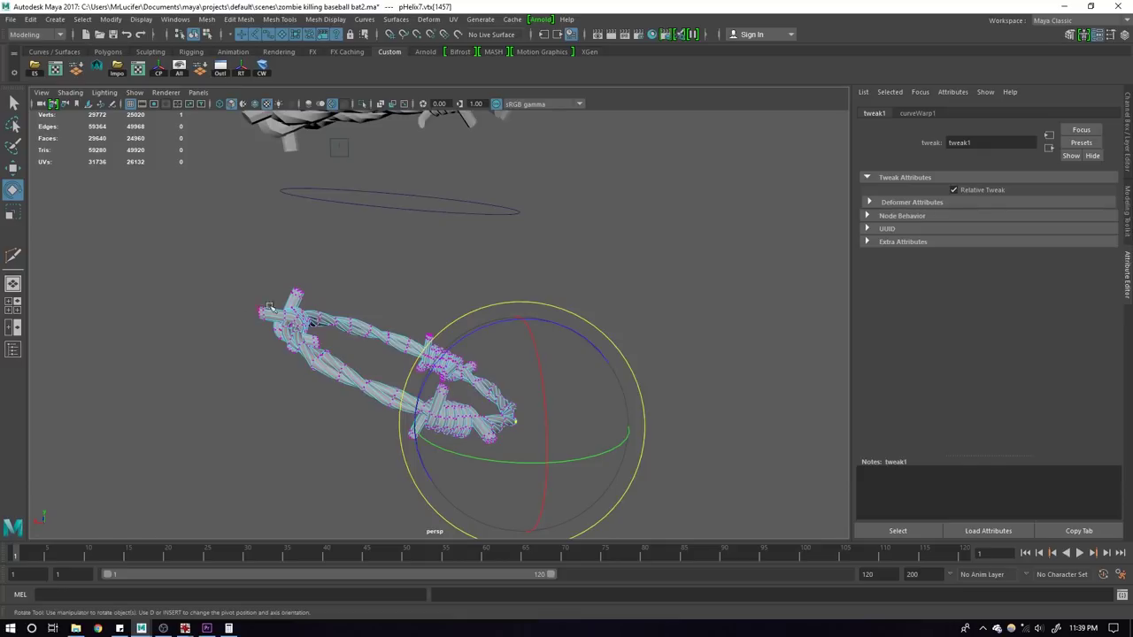
key(w)
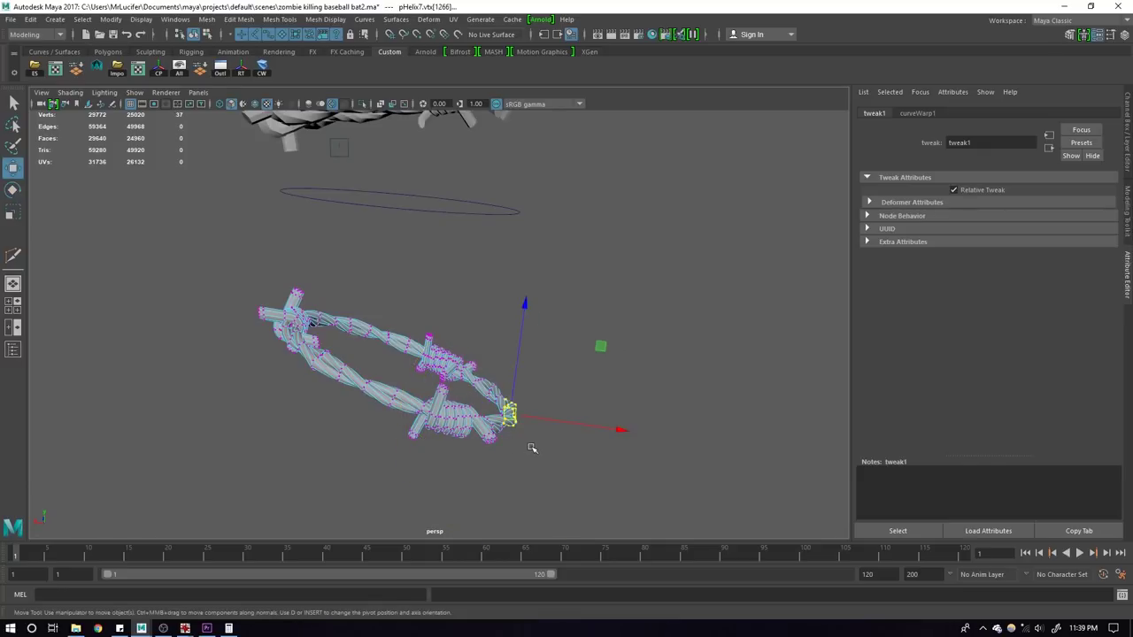
key(b)
drag(531, 448, 633, 382)
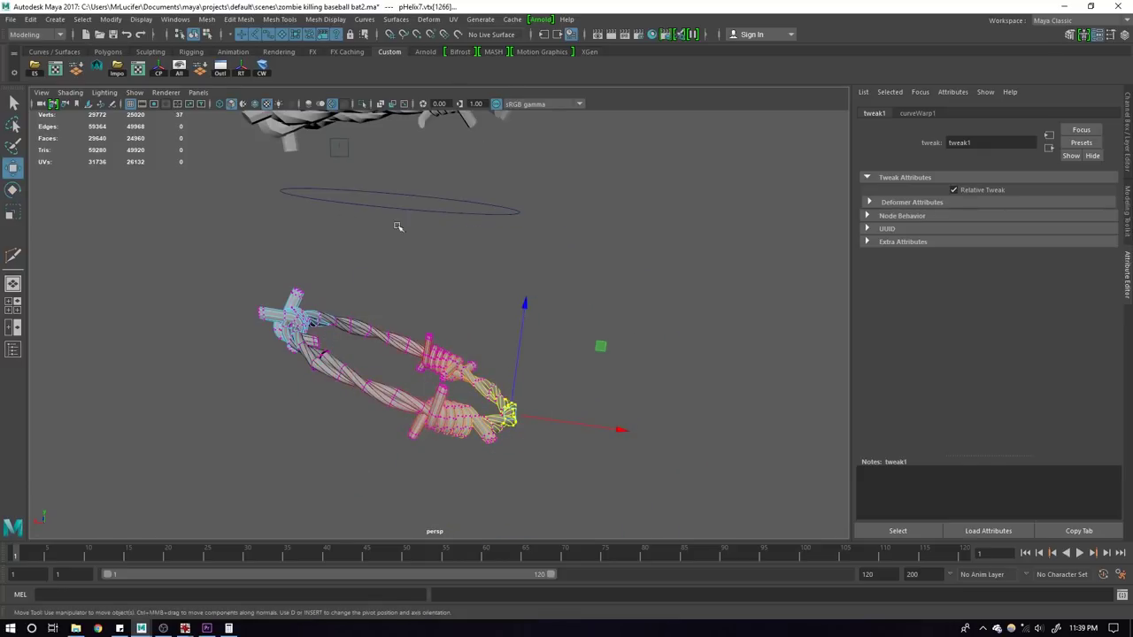
alt+drag(462, 228, 432, 129)
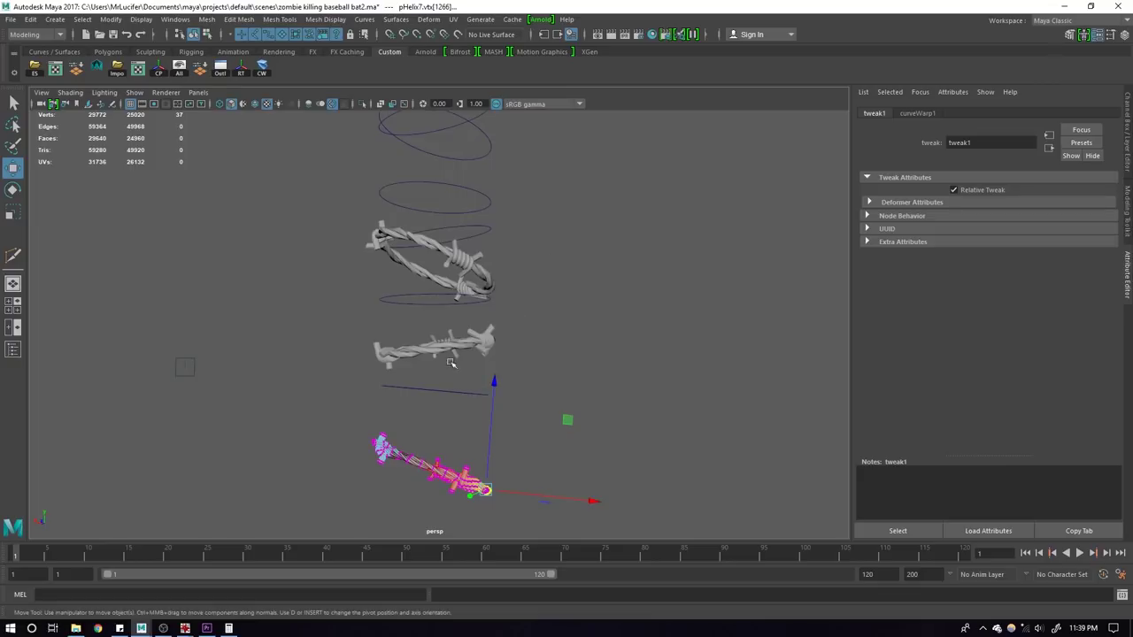
key(ctrl+z)
key(ctrl+z)
key(ctrl+z)
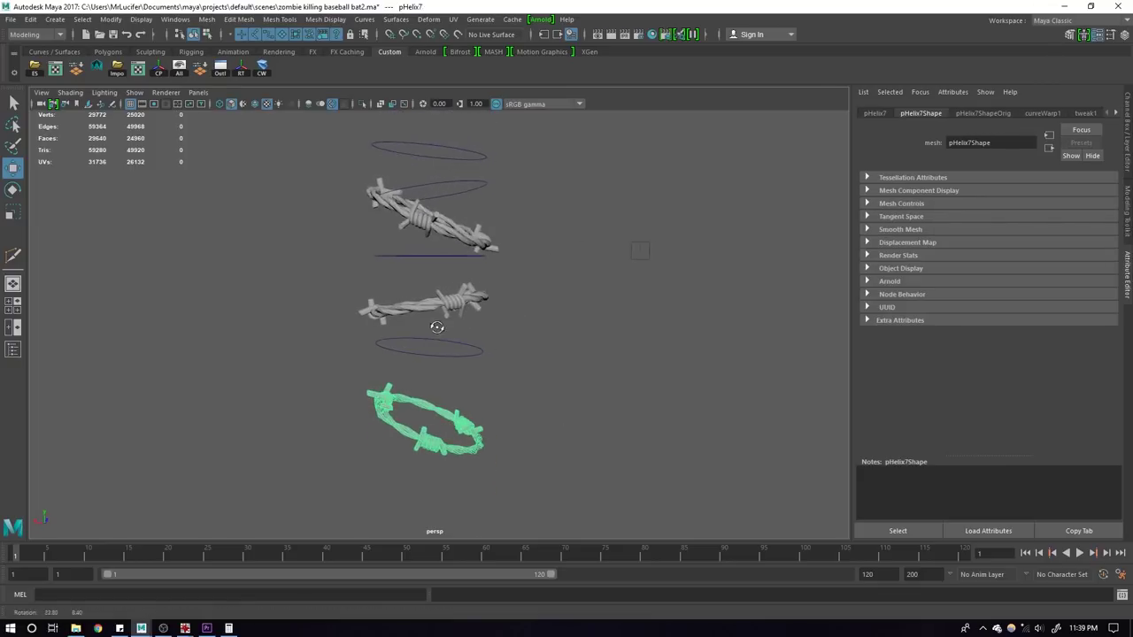
key(ctrl+z)
Step: Frame the lower ring and look closely along it
alt+drag(521, 398, 450, 374)
key(f)
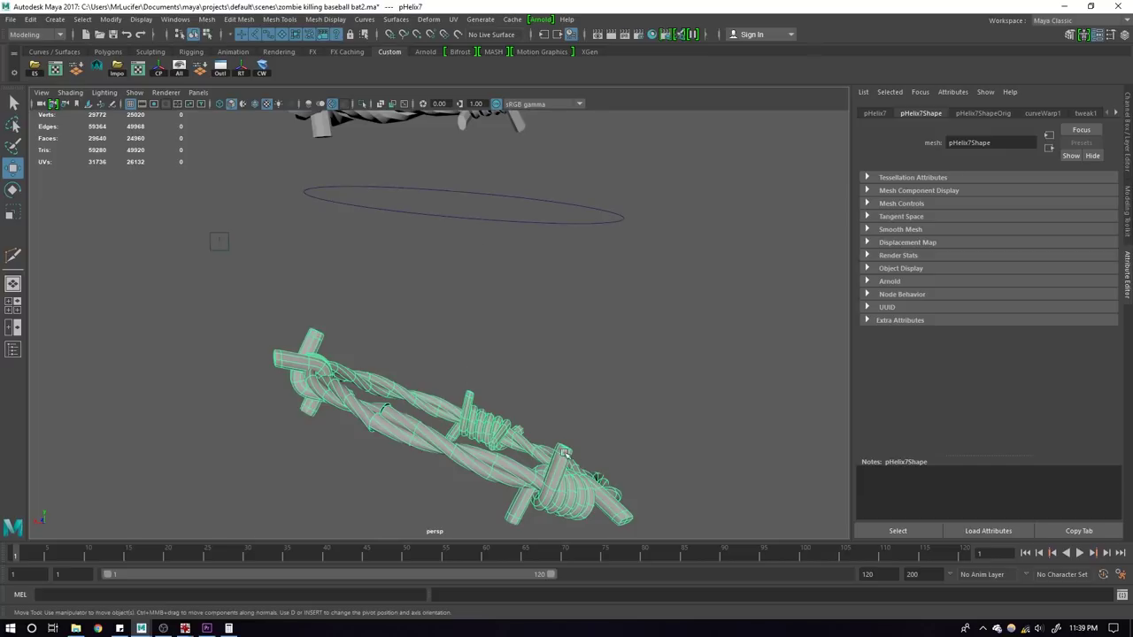
mouse_move(608, 462)
alt+mouse_down()
mouse_move(581, 311)
mouse_move(500, 401)
alt+mouse_up()
alt+right_drag(500, 401, 604, 411)
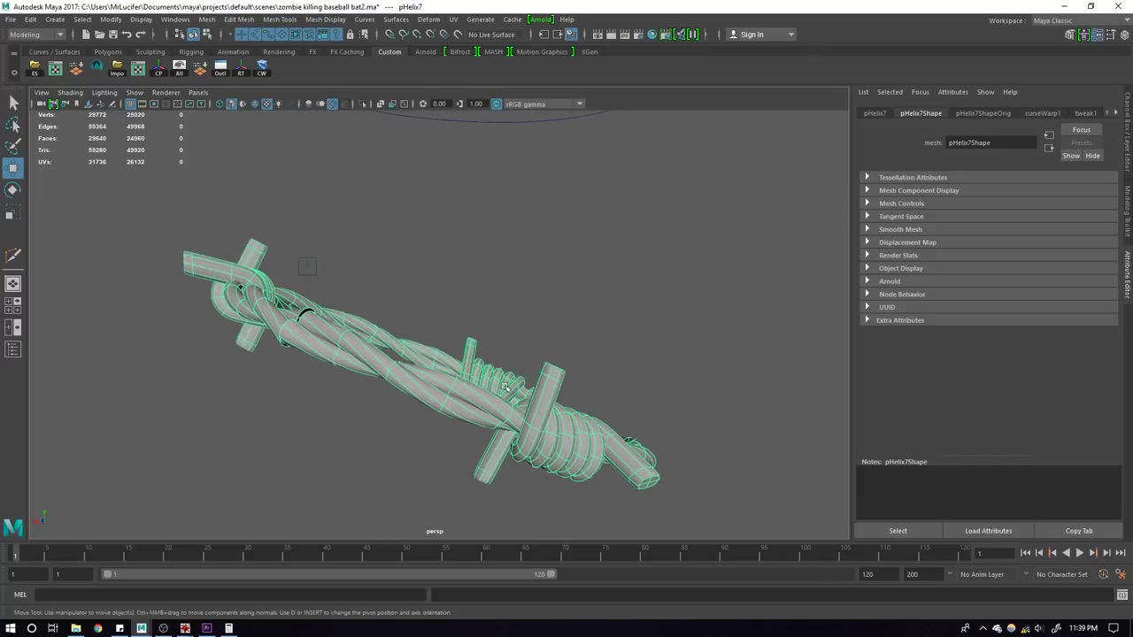
alt+drag(529, 386, 527, 383)
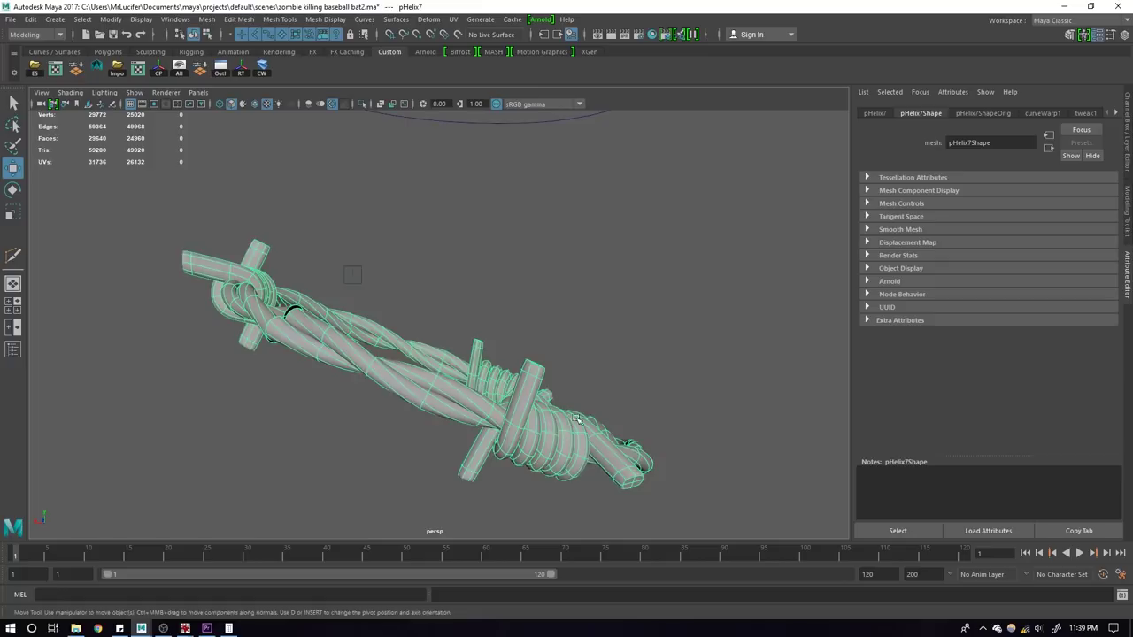
mouse_move(579, 417)
alt+mouse_down()
mouse_move(607, 387)
mouse_move(610, 429)
alt+mouse_up()
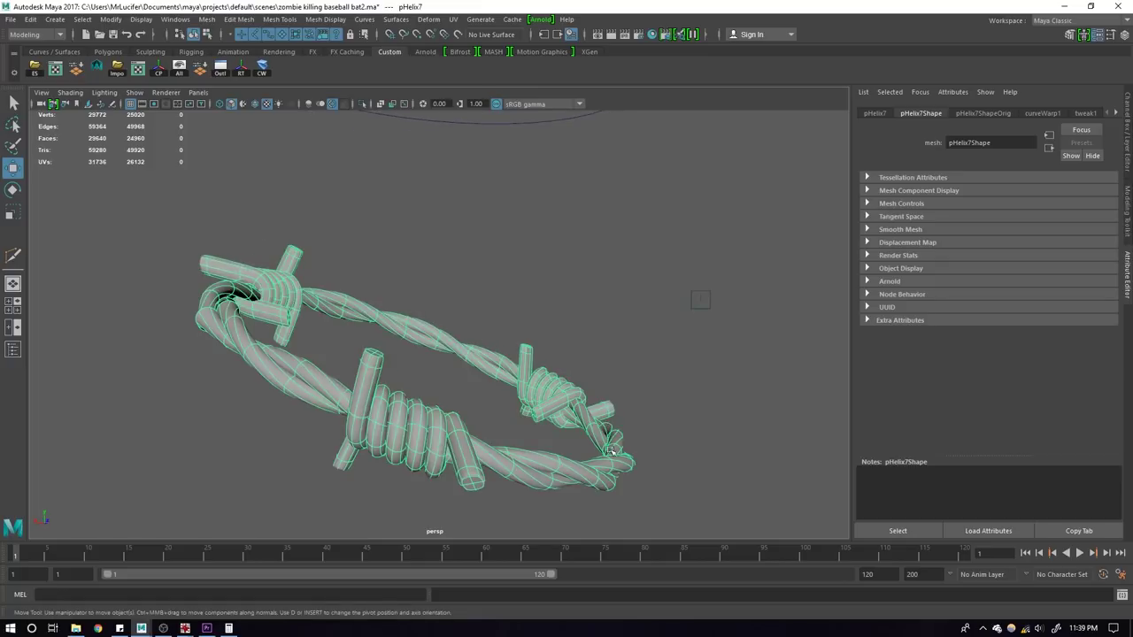
alt+drag(415, 440, 382, 397)
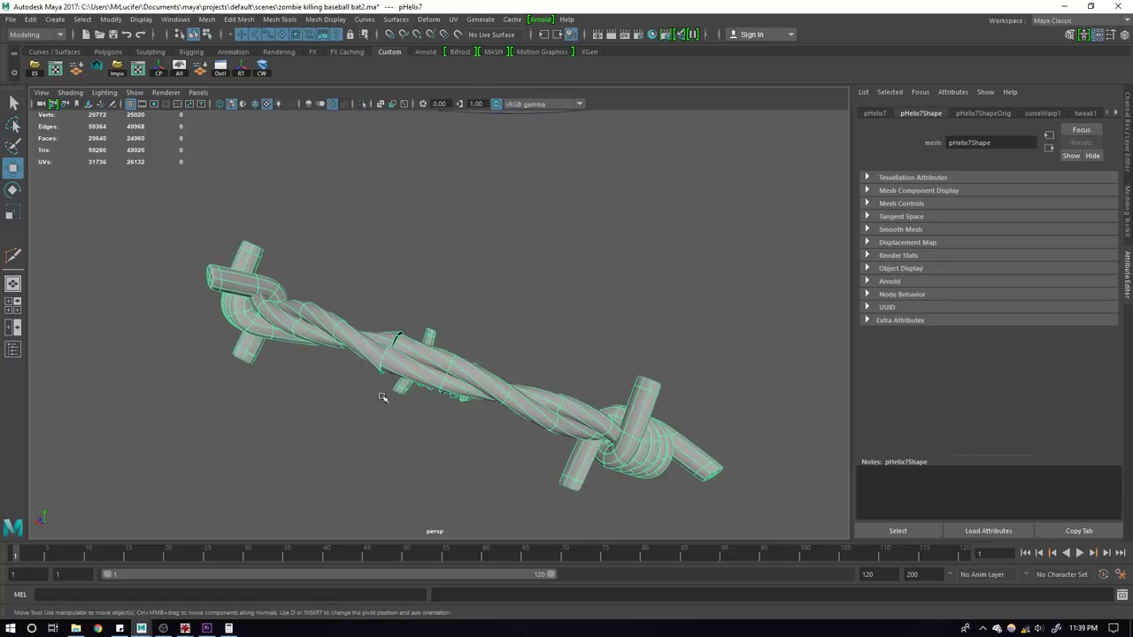
Step: Pick a vertex near the ring's wire ends with soft selection on
key(F9)
click(301, 295)
key(b)
key(F8)
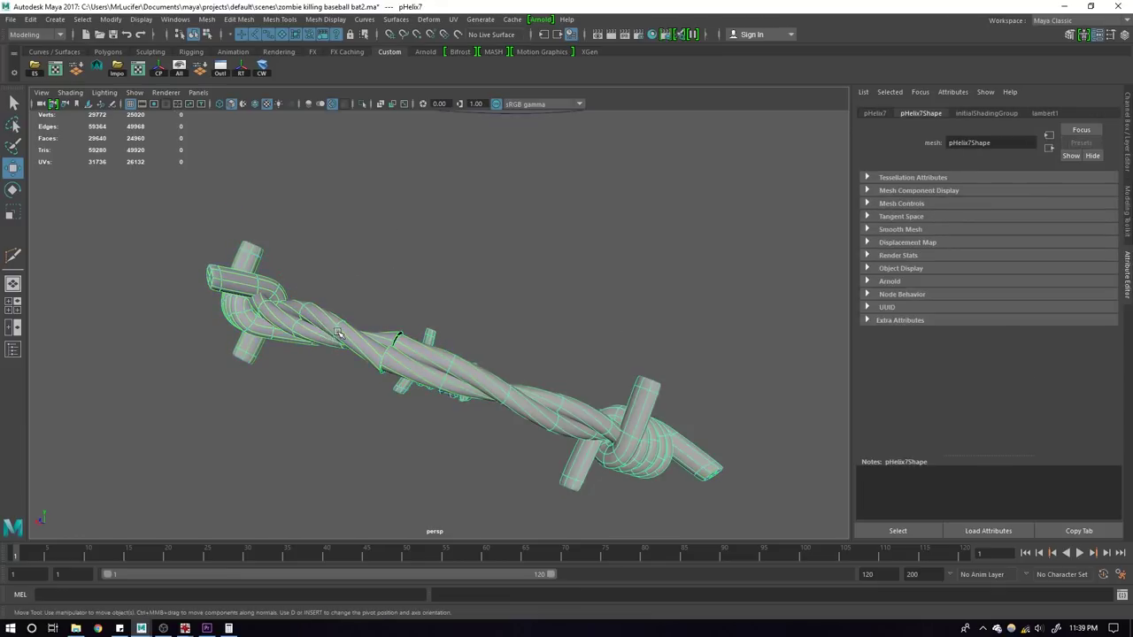
key(F9)
mouse_move(301, 302)
alt+mouse_down()
mouse_move(307, 242)
mouse_move(318, 266)
mouse_move(389, 301)
mouse_move(468, 324)
mouse_move(513, 321)
mouse_move(411, 316)
mouse_move(458, 391)
alt+mouse_up()
click(408, 329)
key(ctrl+z)
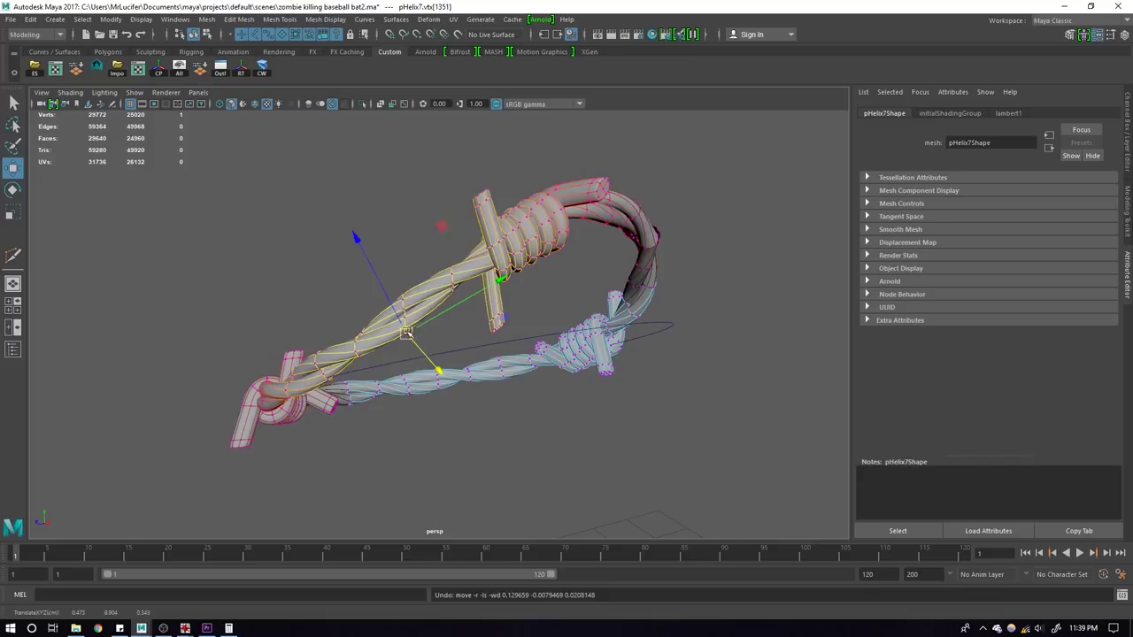
alt+drag(406, 332, 522, 277)
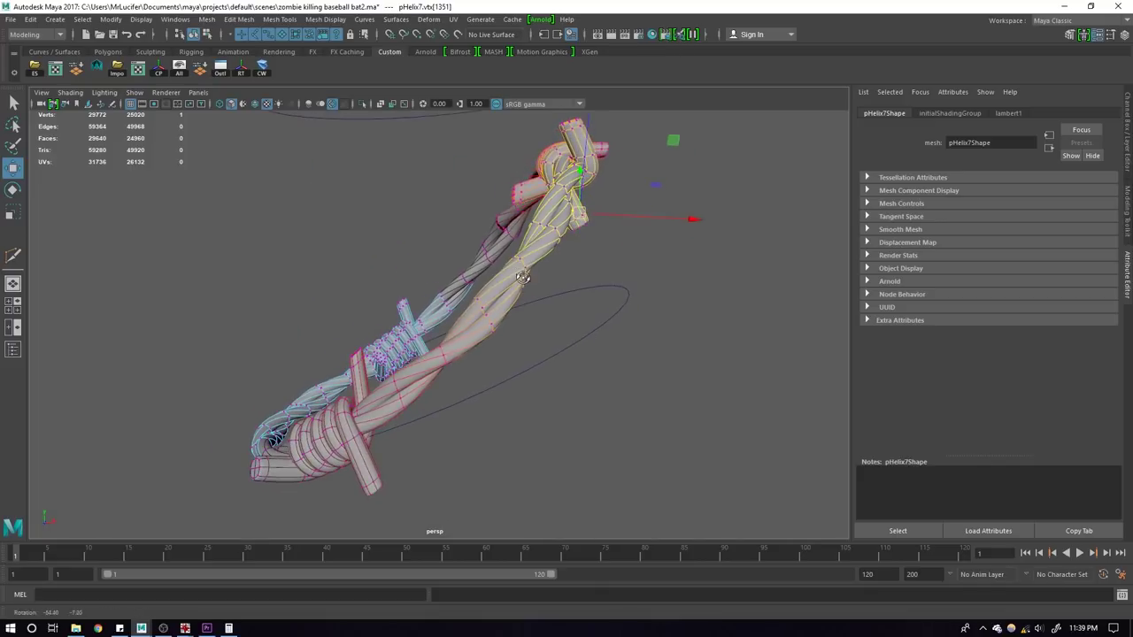
mouse_move(553, 187)
alt+mouse_down()
mouse_move(572, 178)
mouse_move(431, 230)
alt+mouse_up()
mouse_move(301, 180)
alt+mouse_down()
mouse_move(443, 172)
mouse_move(438, 200)
alt+mouse_up()
mouse_move(419, 240)
alt+mouse_down()
mouse_move(396, 248)
mouse_move(360, 230)
mouse_move(575, 386)
alt+mouse_up()
click(591, 409)
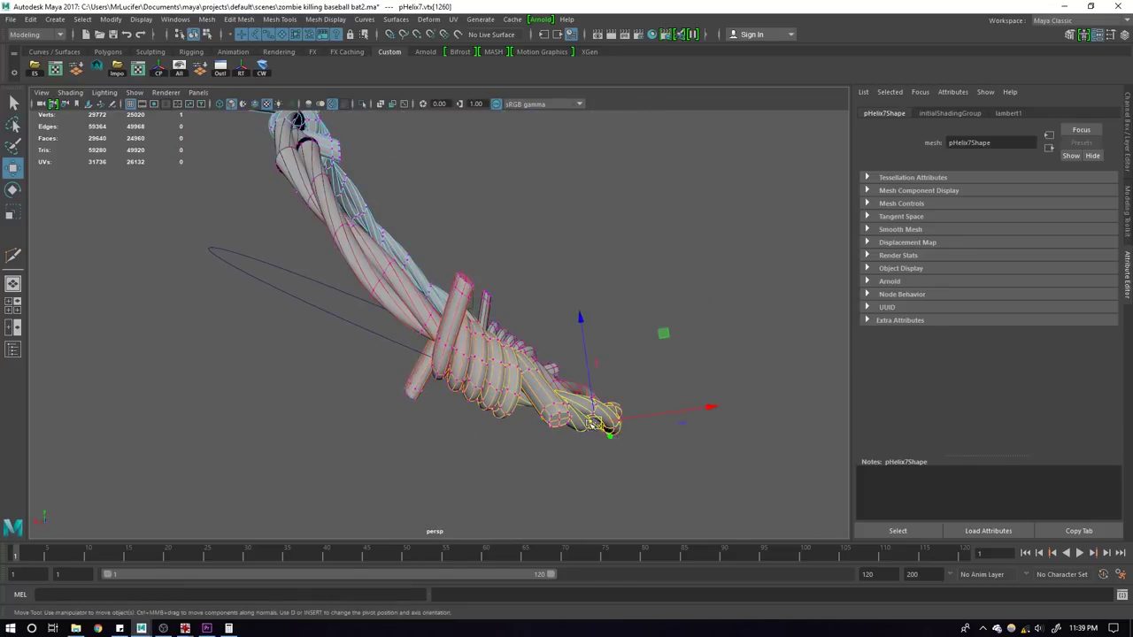
mouse_move(607, 426)
mouse_down()
mouse_move(599, 370)
mouse_move(531, 323)
mouse_move(611, 352)
mouse_move(600, 355)
mouse_up()
key(F8)
key(ctrl+z)
key(ctrl+z)
key(ctrl+z)
key(ctrl+z)
key(ctrl+z)
key(ctrl+z)
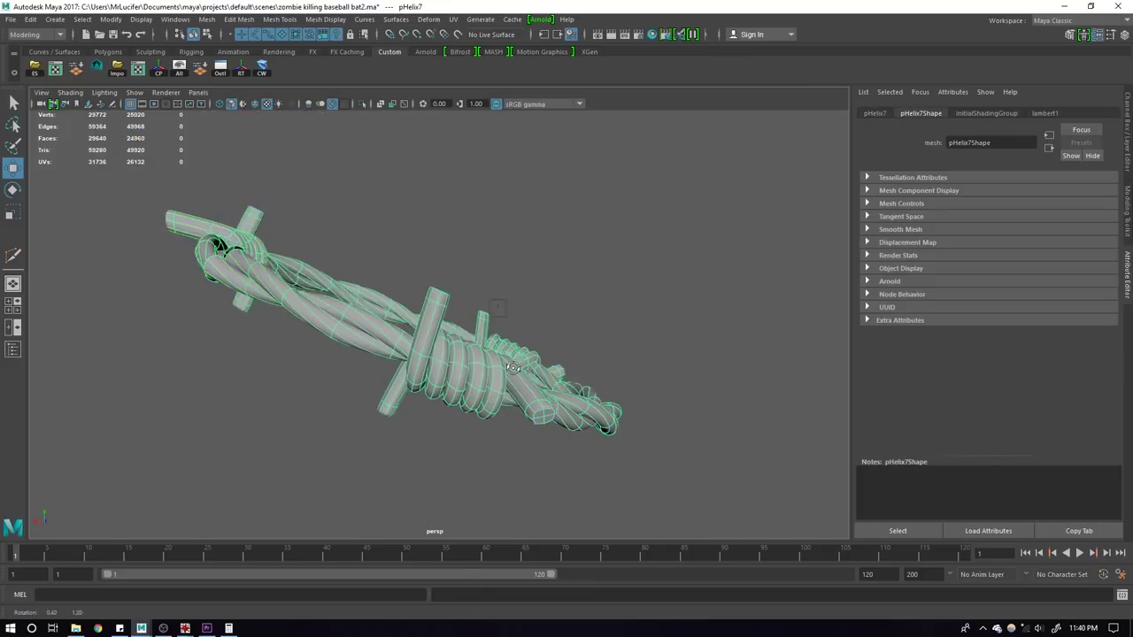
alt+drag(597, 366, 467, 426)
key(f)
mouse_move(437, 386)
alt+mouse_down()
mouse_move(520, 379)
mouse_move(232, 390)
mouse_move(593, 386)
mouse_move(328, 328)
mouse_move(424, 256)
mouse_move(418, 269)
mouse_move(480, 315)
alt+mouse_up()
click(369, 332)
click(341, 379)
click(593, 385)
scroll(426, 415, down, 5)
click(435, 431)
scroll(450, 397, up, 2)
Step: Duplicate the straight barbed-wire strand pHelix10 and switch to the reference images window
scroll(456, 381, up, 3)
alt+drag(455, 381, 450, 331)
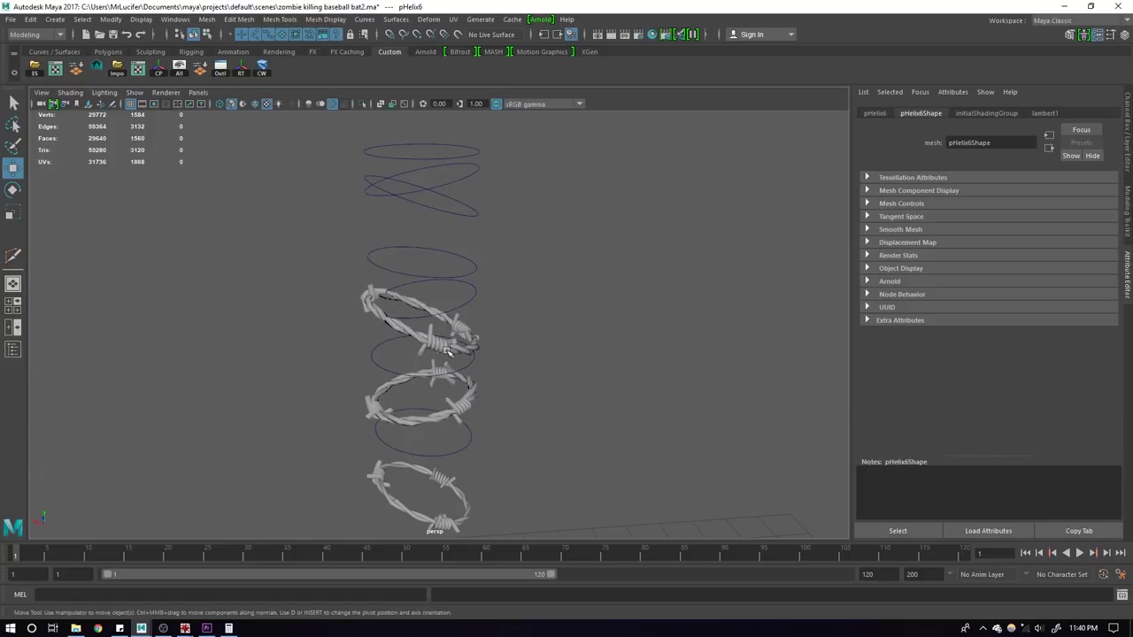
mouse_move(447, 351)
alt+mouse_down()
mouse_move(430, 384)
mouse_move(523, 412)
mouse_move(458, 279)
alt+mouse_up()
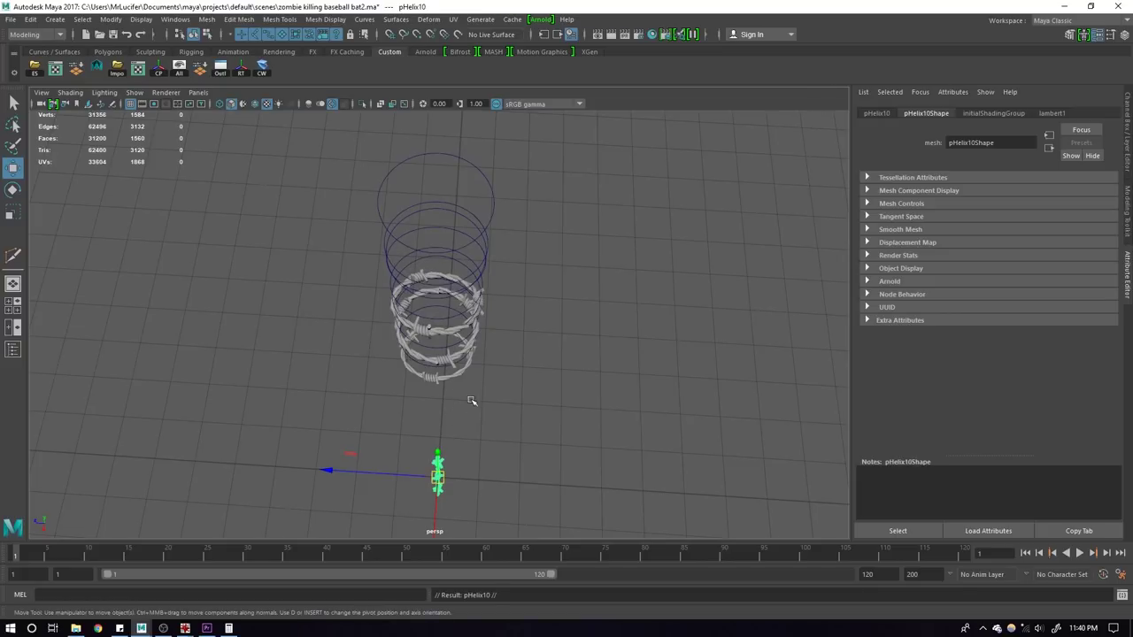
key(shift+d)
key(f)
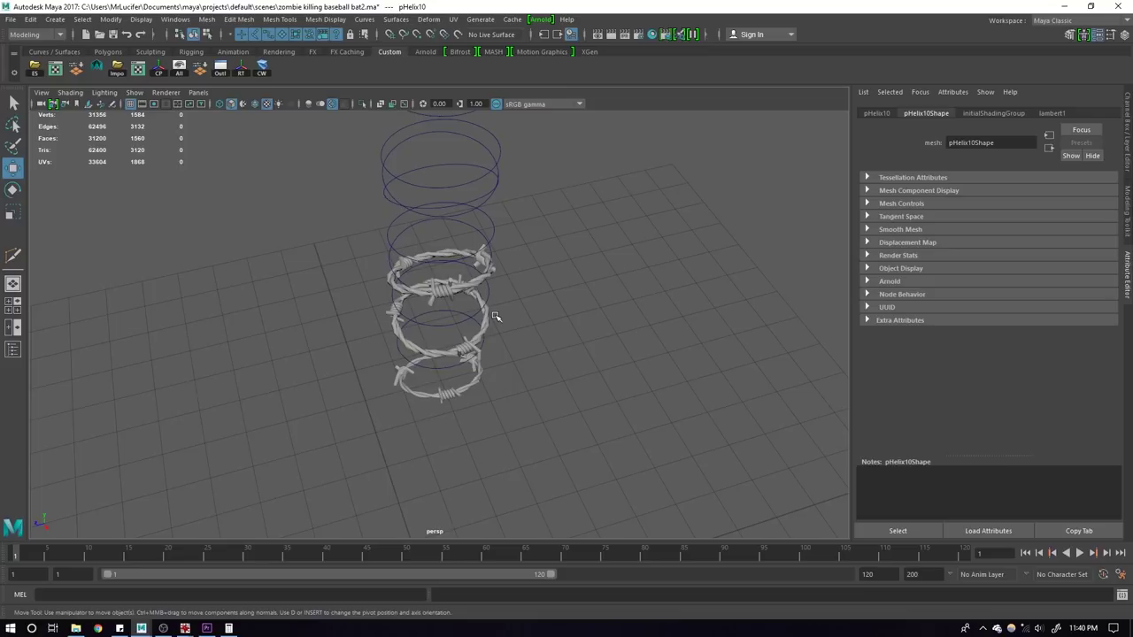
key(alt+Tab)
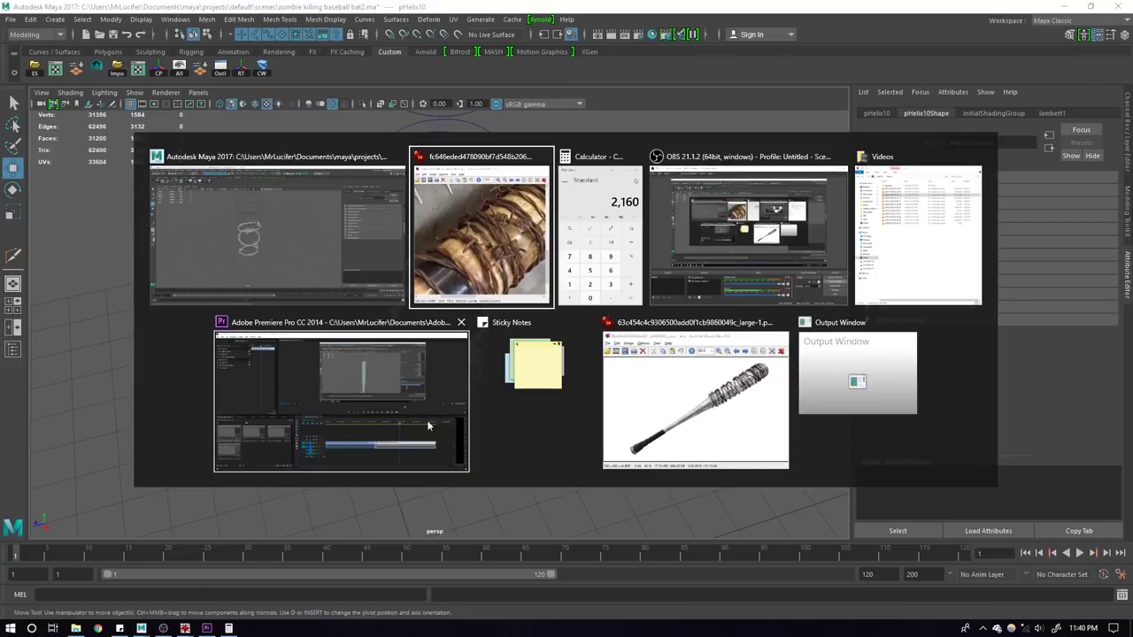
click(97, 629)
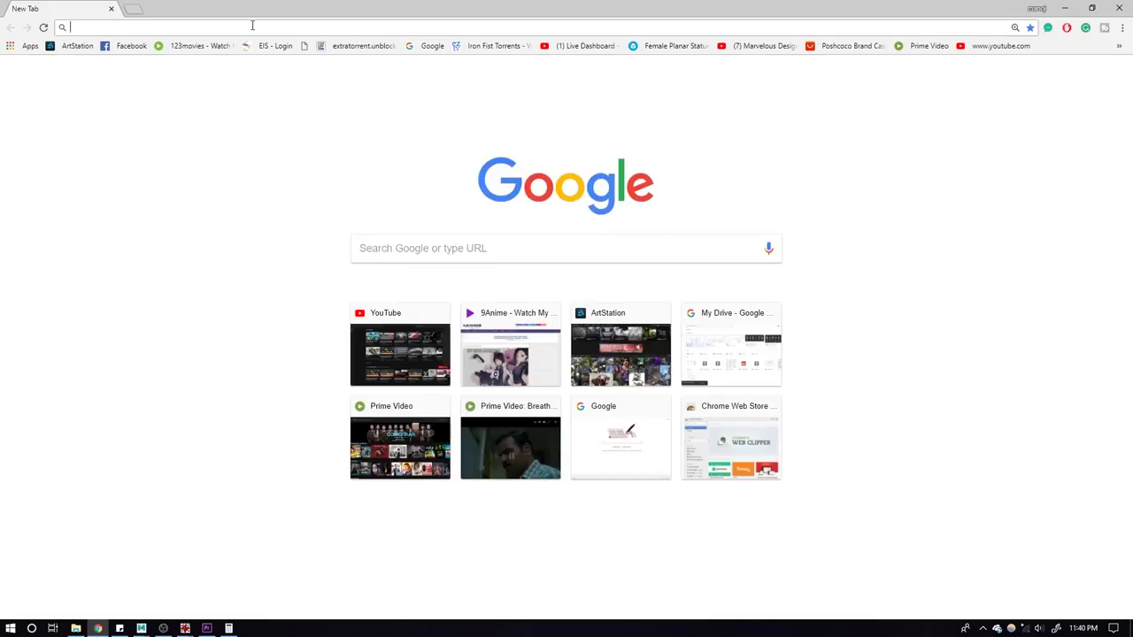
text(fr)
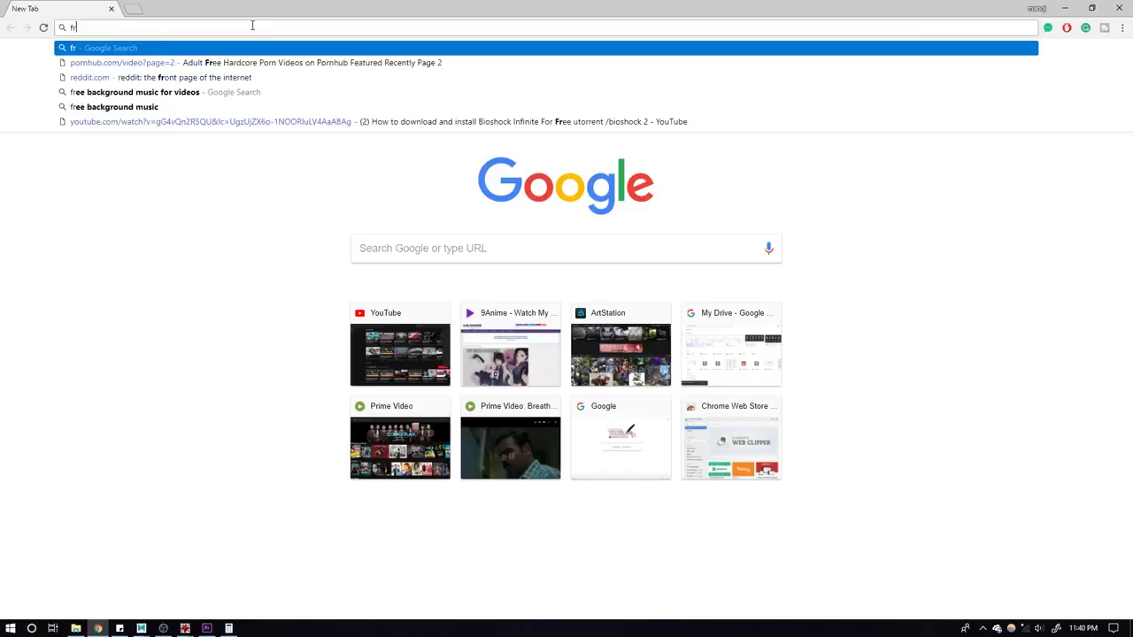
text(ok)
key(Return)
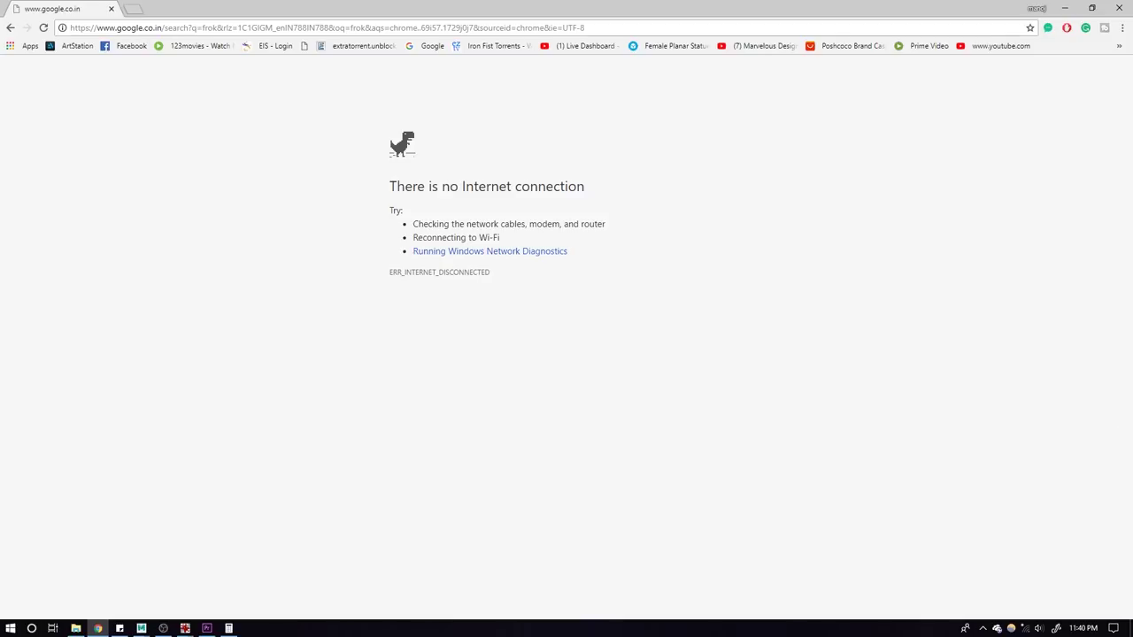
key(space)
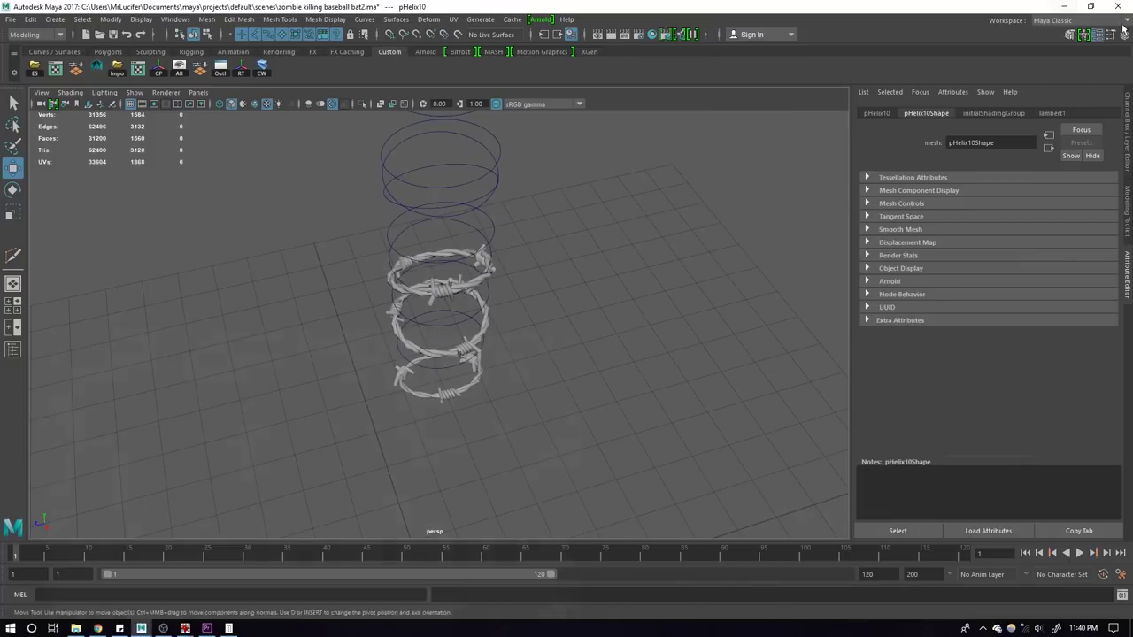
click(1065, 8)
mouse_move(457, 376)
alt+mouse_down()
mouse_move(488, 424)
mouse_move(370, 362)
mouse_move(571, 417)
mouse_move(584, 455)
mouse_move(551, 439)
mouse_move(452, 478)
mouse_move(533, 453)
alt+mouse_up()
key(ctrl+z)
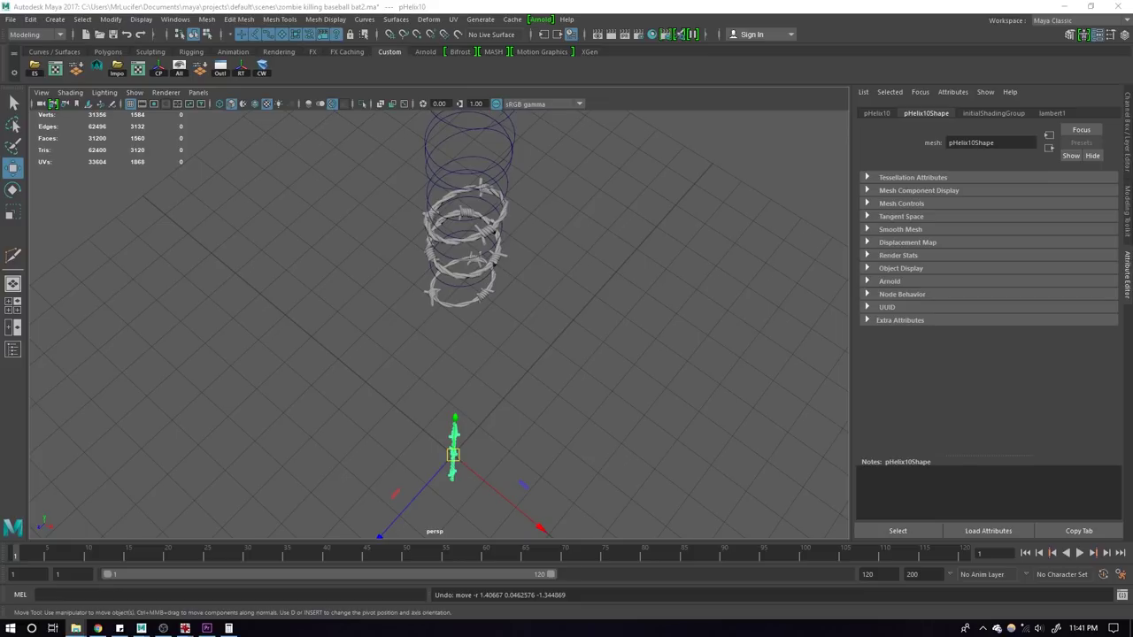
Step: Set the file browser aside and bring the straight strand pHelix10 back into view
click(76, 628)
drag(943, 81, 766, 80)
click(75, 629)
mouse_move(460, 460)
alt+mouse_down()
mouse_move(472, 406)
mouse_move(445, 290)
alt+mouse_up()
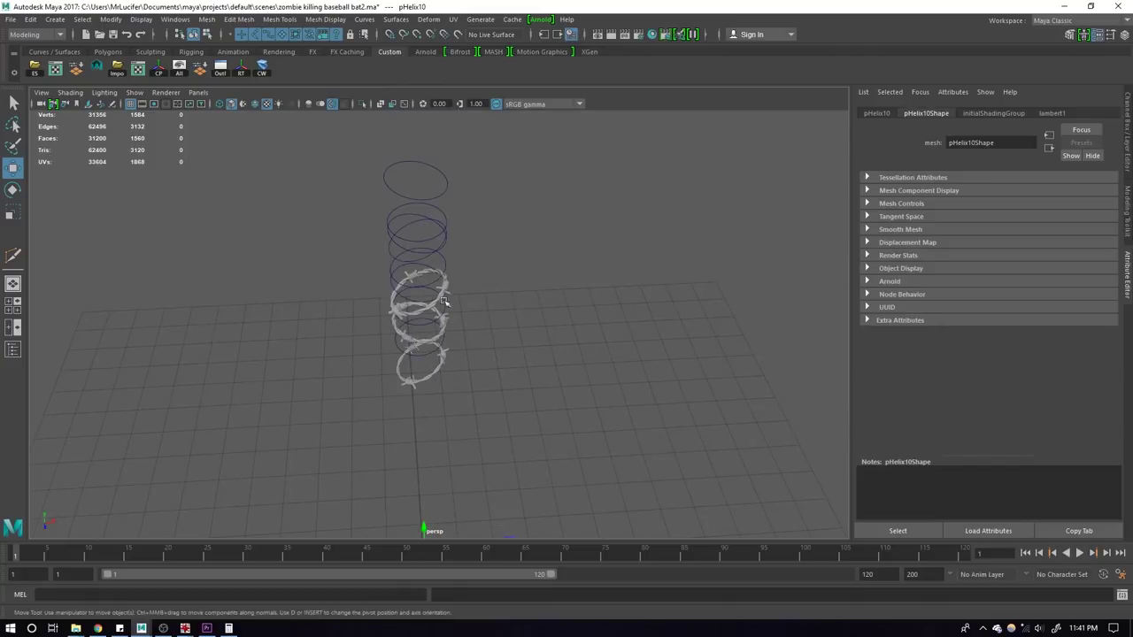
alt+right_drag(451, 267, 526, 374)
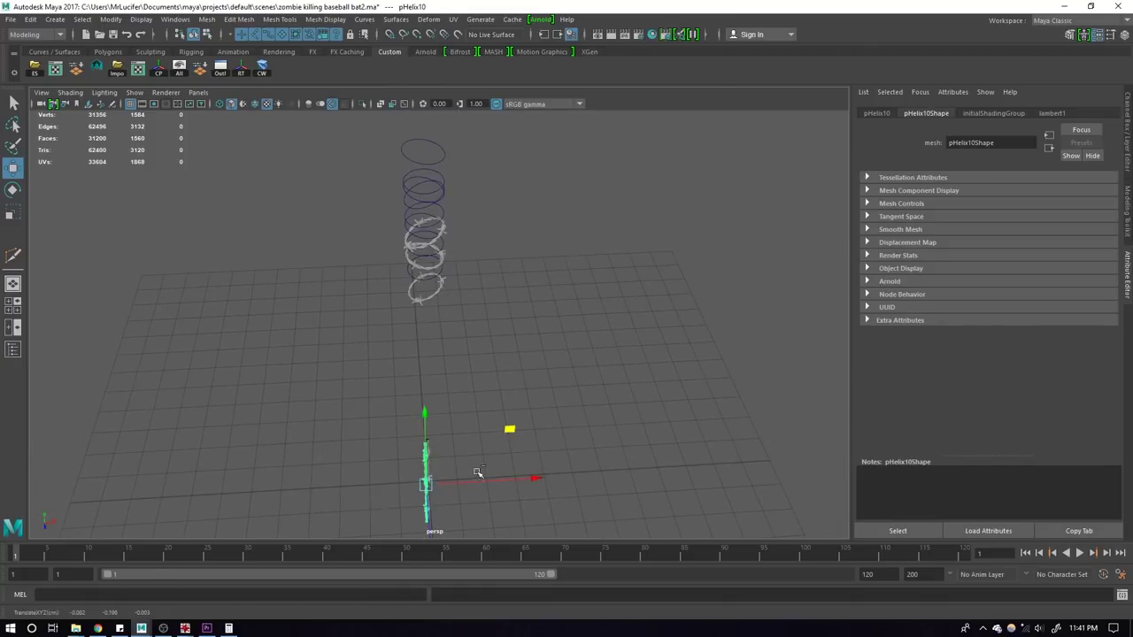
key(ctrl+z)
Step: Select an upper helix curve and the straight strand pHelix10
click(422, 195)
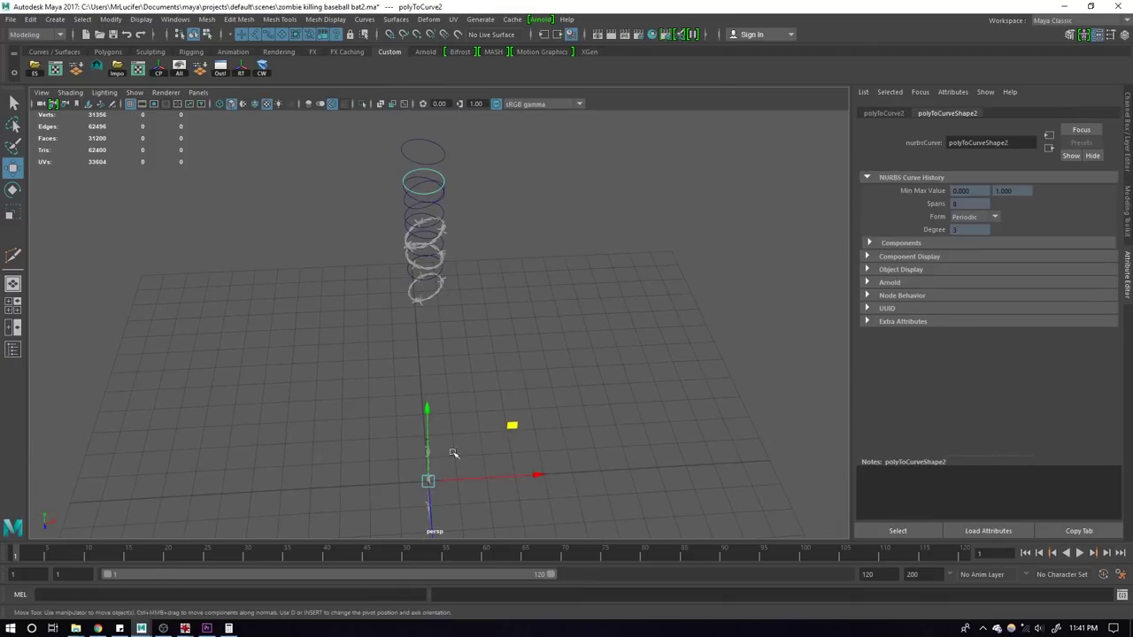
click(434, 505)
key(q)
click(429, 456)
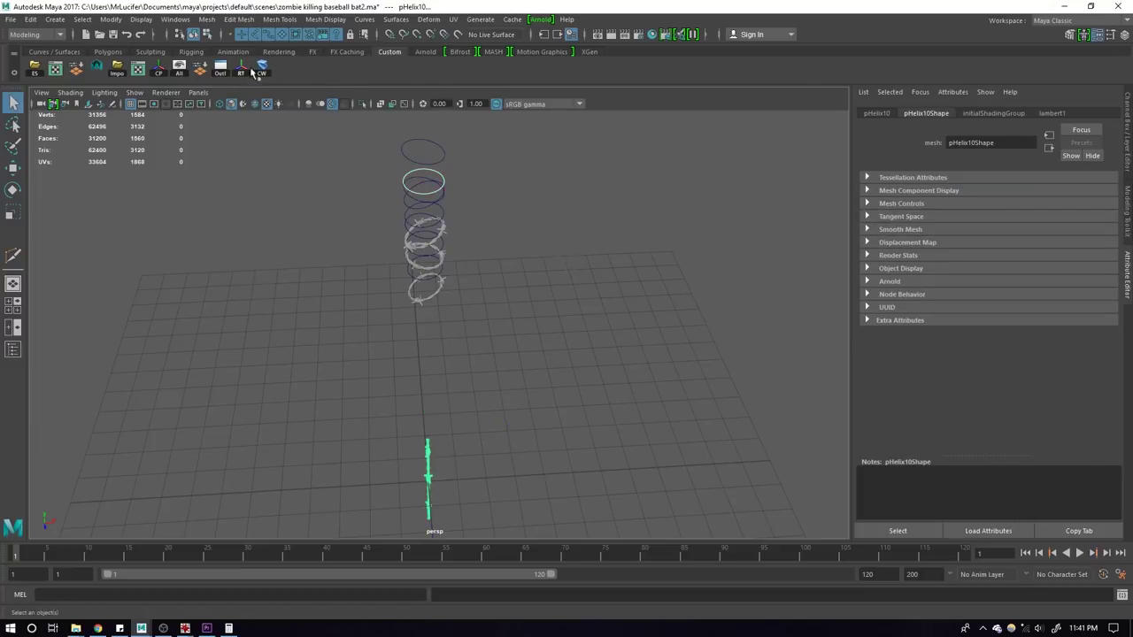
click(423, 182)
Step: Curve Warp pHelix10 around the chosen upper helix curve
mouse_move(466, 254)
alt+mouse_down()
mouse_move(466, 270)
mouse_move(360, 222)
alt+mouse_up()
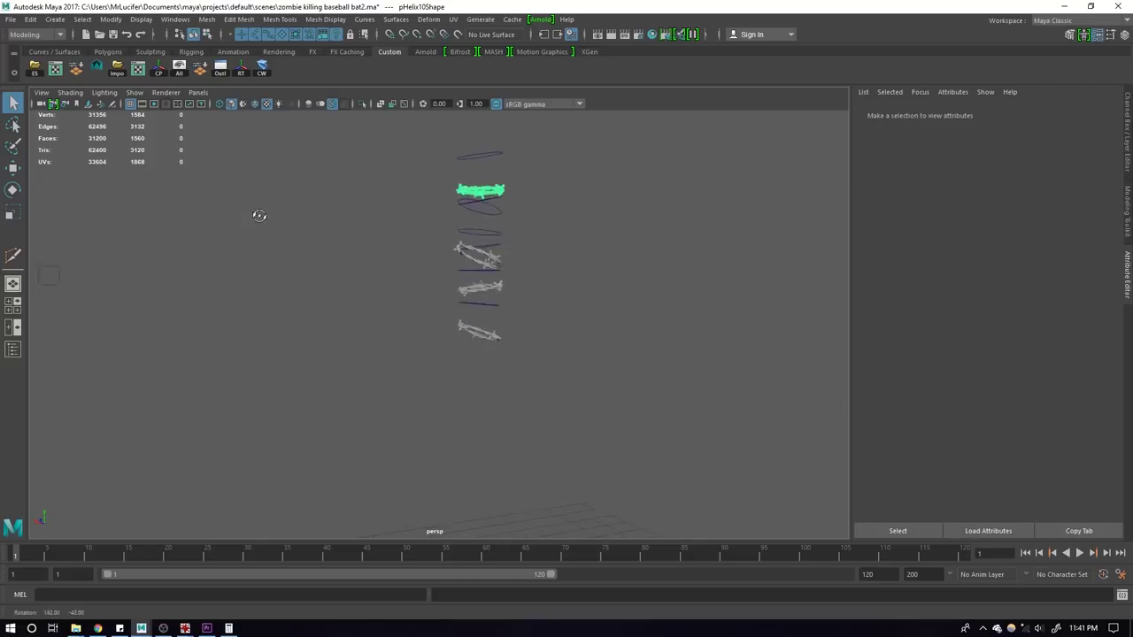
alt+drag(361, 222, 493, 222)
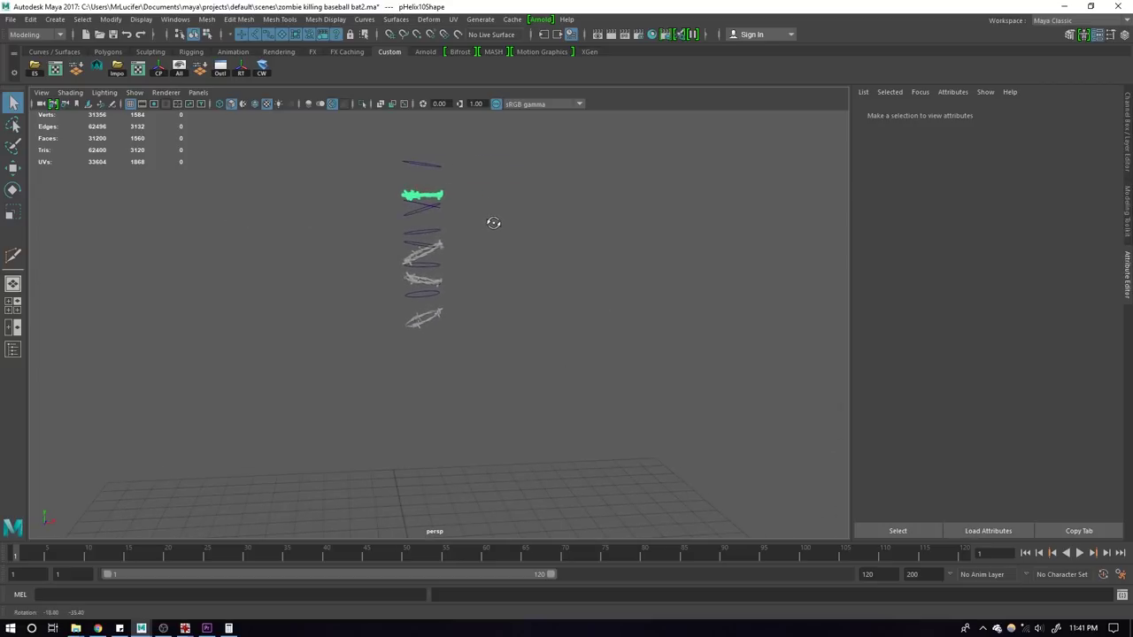
click(427, 225)
alt+drag(426, 224, 495, 210)
click(441, 437)
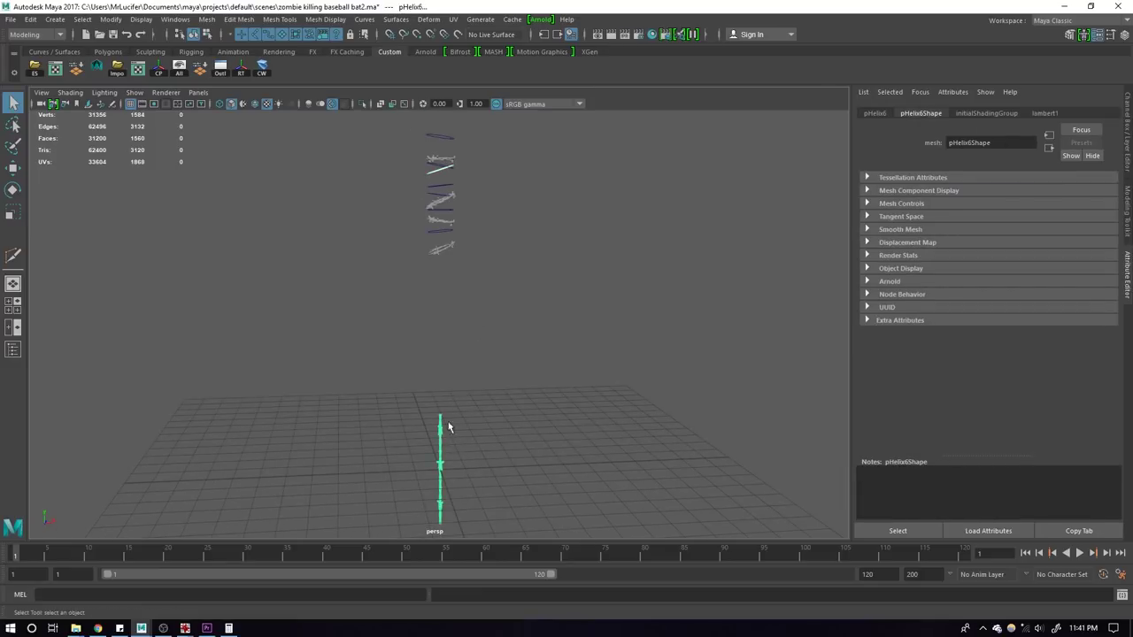
click(261, 70)
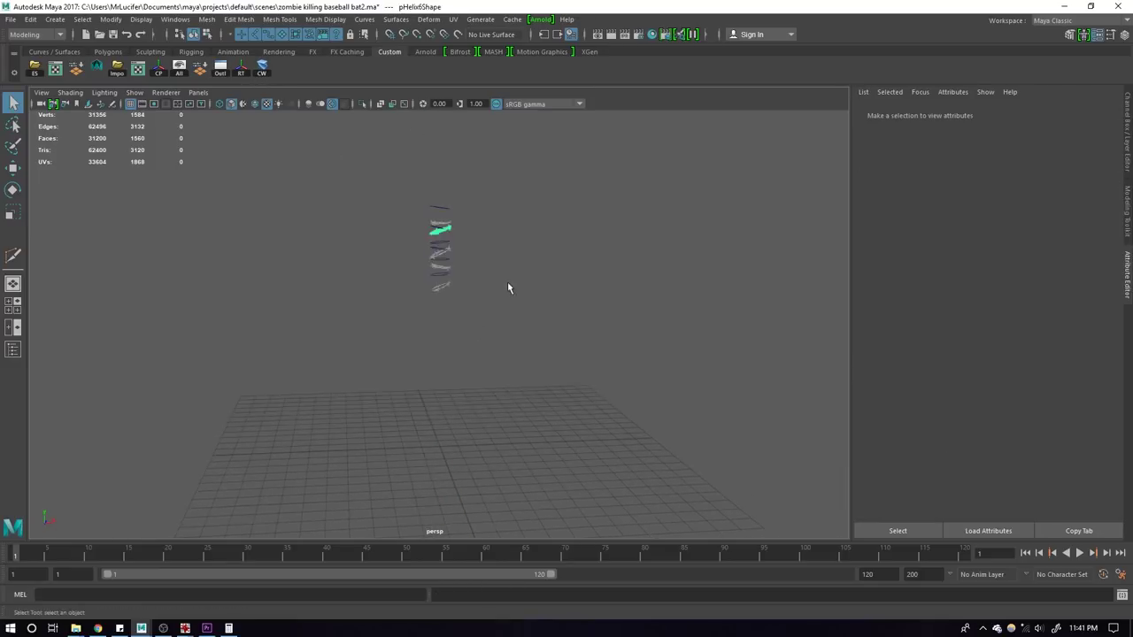
Step: Zoom in on the barbed-wire rings and box-select the helix
alt+drag(501, 286, 656, 302)
scroll(507, 387, up, 3)
drag(555, 438, 511, 410)
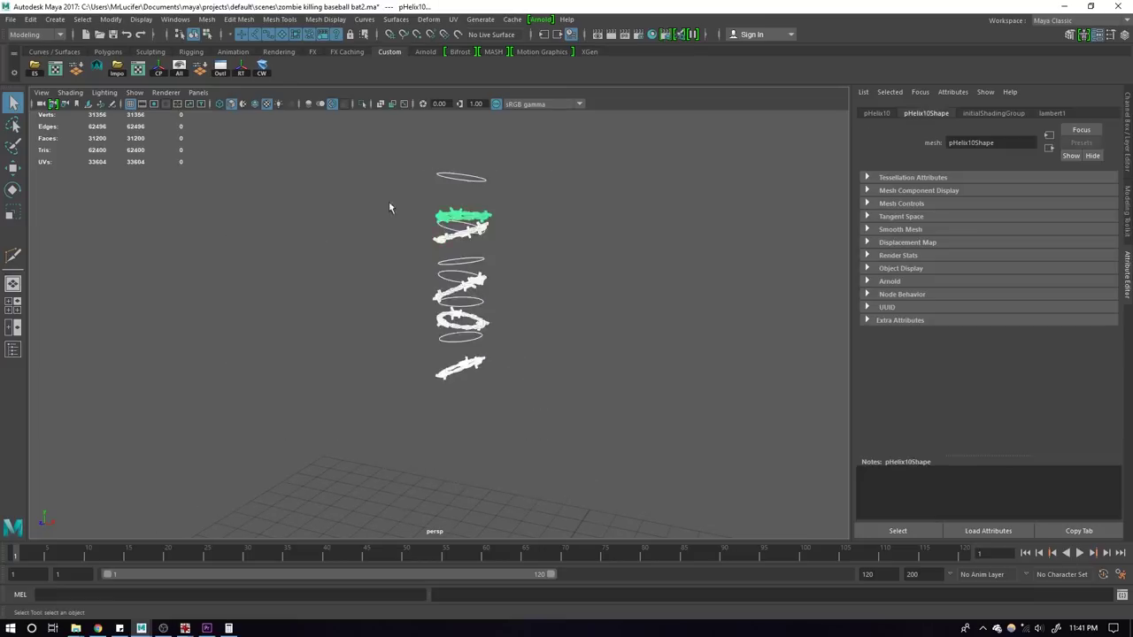
scroll(517, 297, up, 2)
scroll(531, 266, up, 2)
scroll(359, 253, up, 3)
scroll(602, 308, up, 3)
click(607, 387)
Step: In smooth shading, separate the lower barbed-wire ring pHelix7 into individual pieces
key(5)
scroll(611, 389, up, 1)
scroll(531, 331, up, 2)
scroll(532, 362, up, 2)
click(513, 421)
shift+right_drag(491, 260, 511, 469)
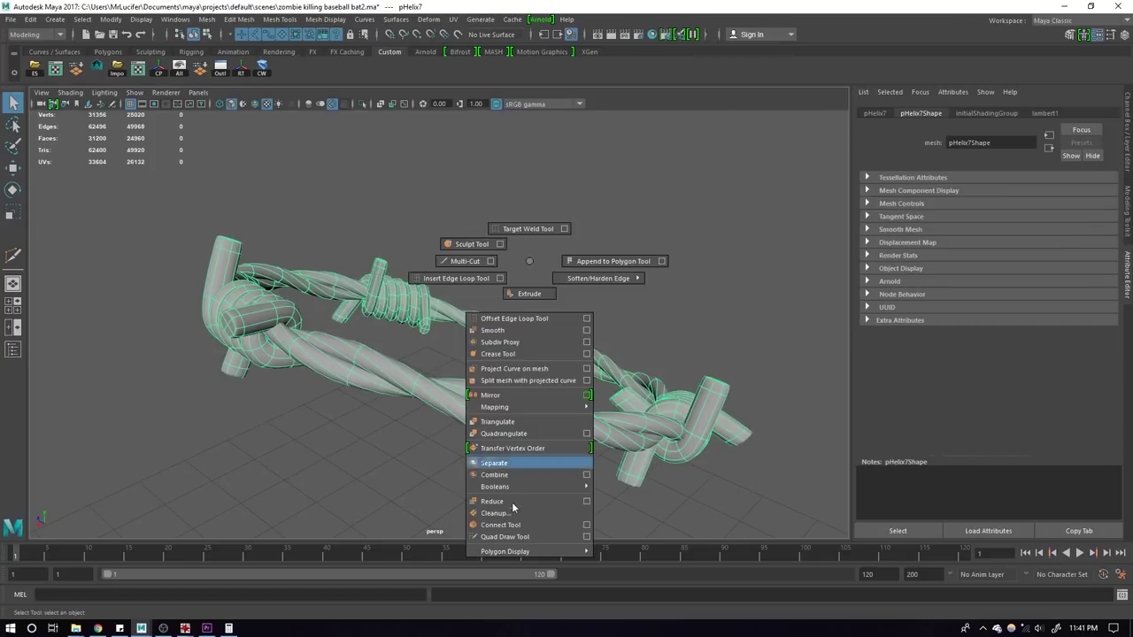
Step: Select one strand's vertices and reduce the selection to its open-border vertices
scroll(513, 463, up, 1)
click(524, 460)
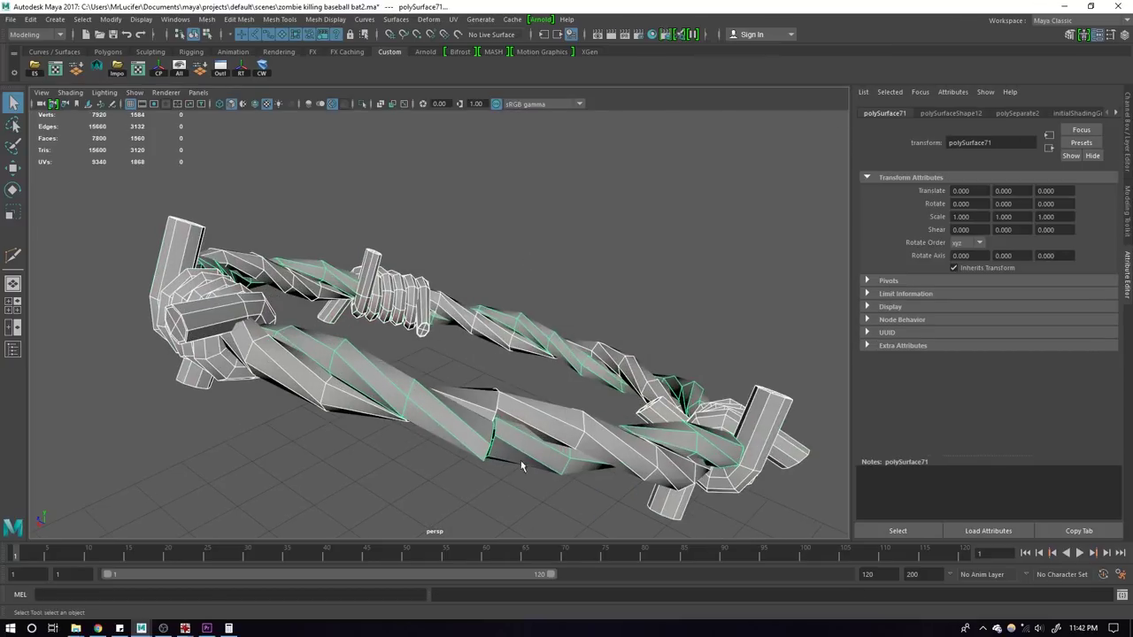
key(ctrl+F9)
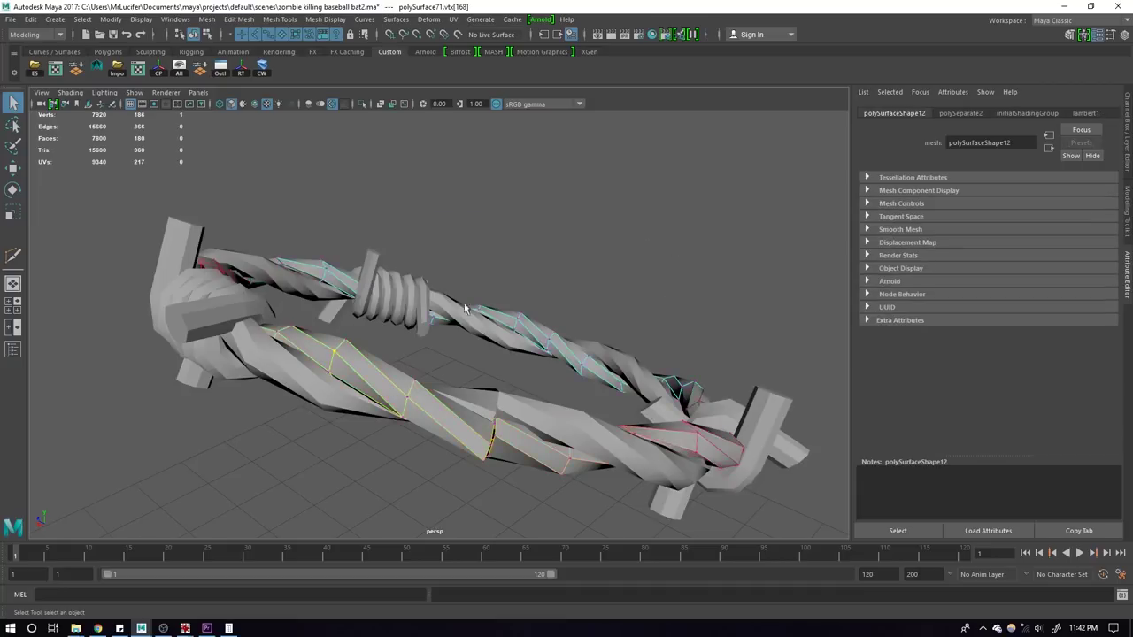
scroll(195, 203, down, 3)
scroll(618, 447, up, 2)
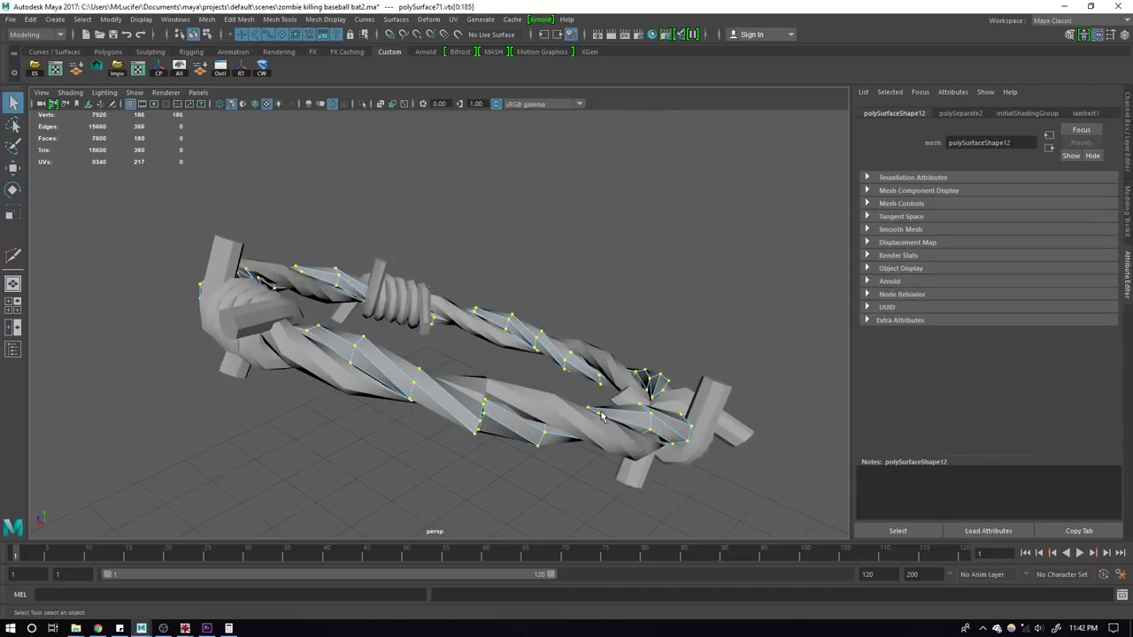
ctrl+right_drag(528, 315, 524, 438)
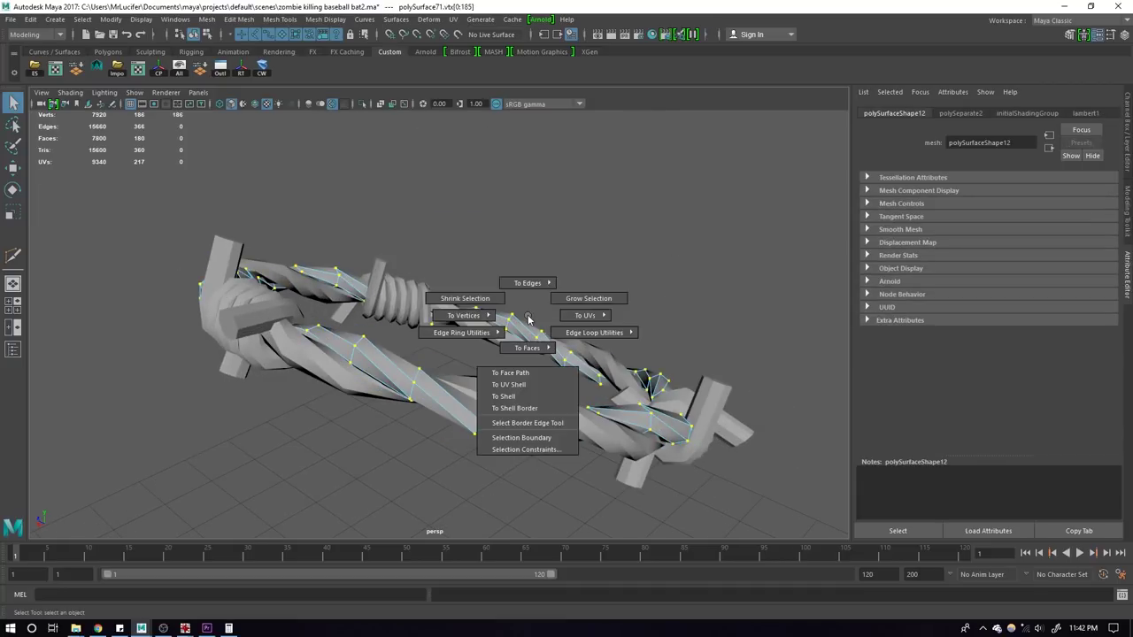
click(513, 438)
Step: In wireframe view, frame the strand's border vertices and merge them into one point
key(4)
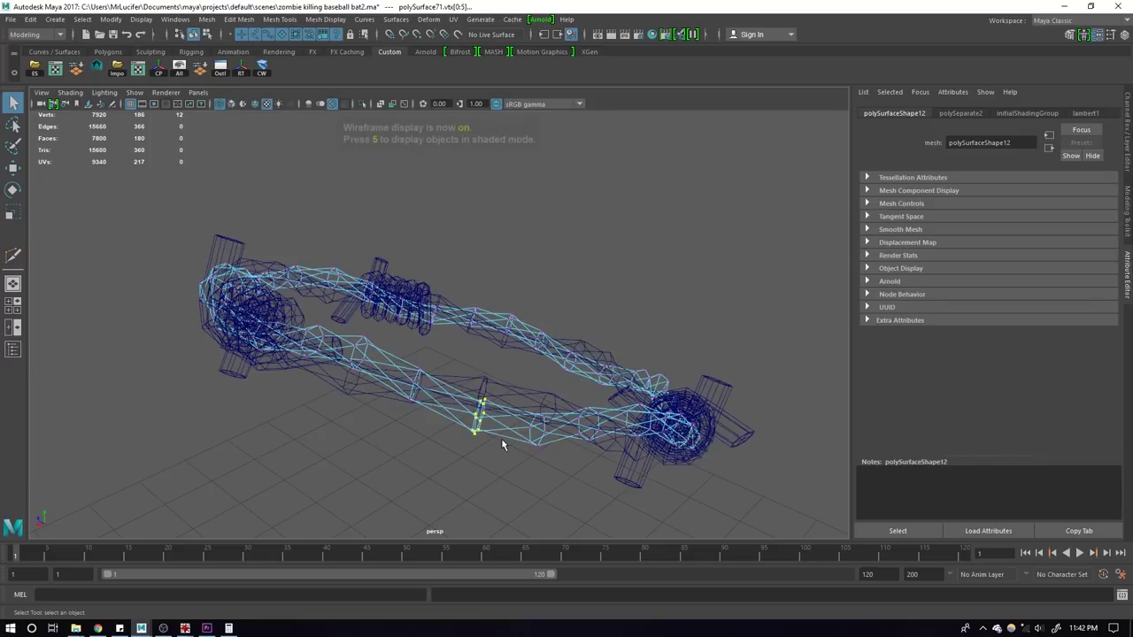
key(f)
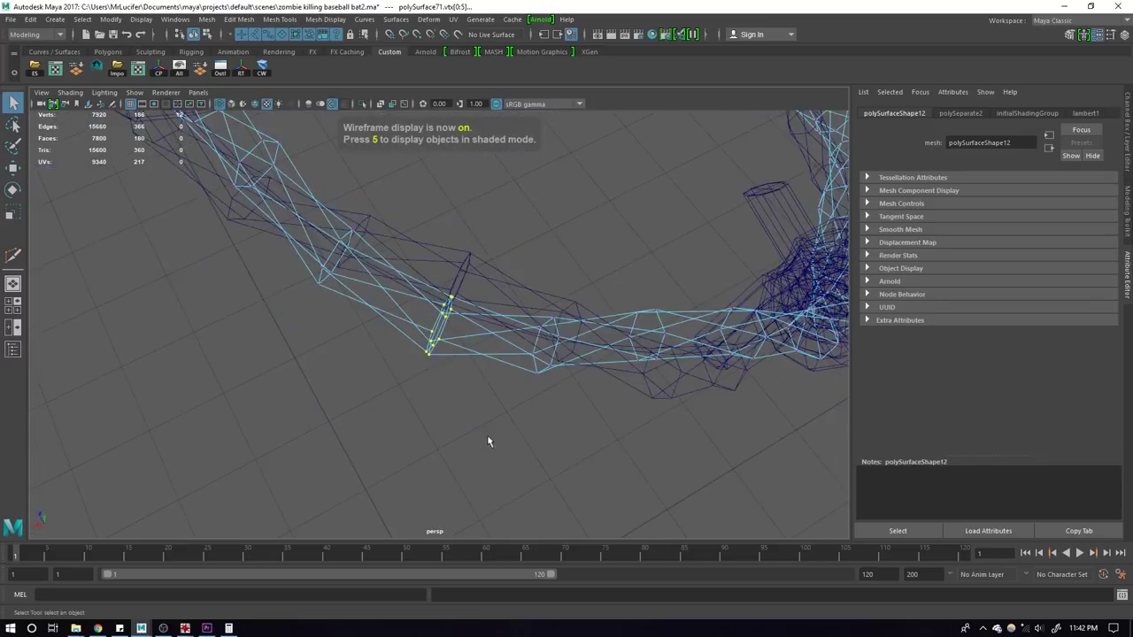
mouse_move(487, 441)
alt+mouse_down()
mouse_move(502, 385)
mouse_move(493, 378)
alt+mouse_up()
scroll(492, 379, down, 5)
key(f)
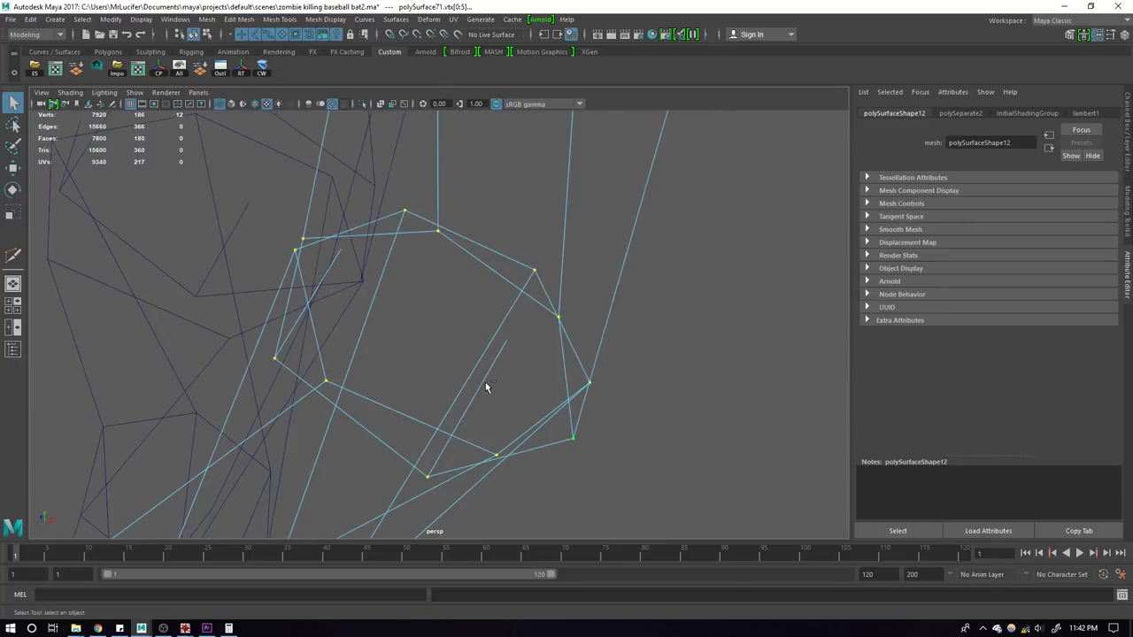
shift+right_drag(485, 382, 535, 294)
Step: Set the merge vertices Distance Threshold to 0.012
drag(687, 339, 718, 336)
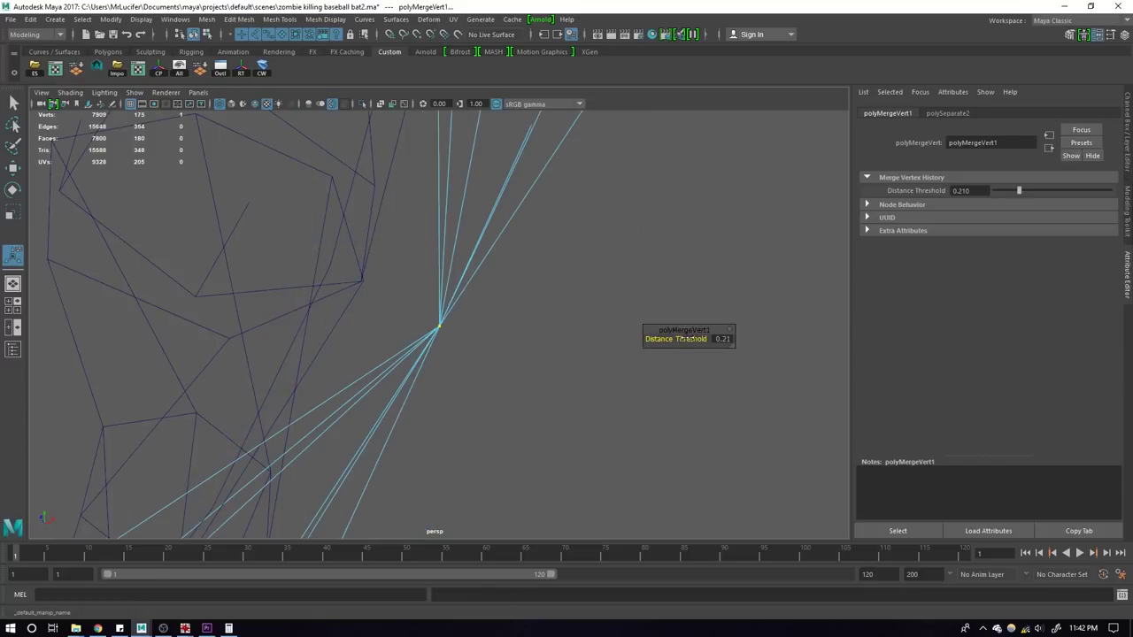
click(722, 339)
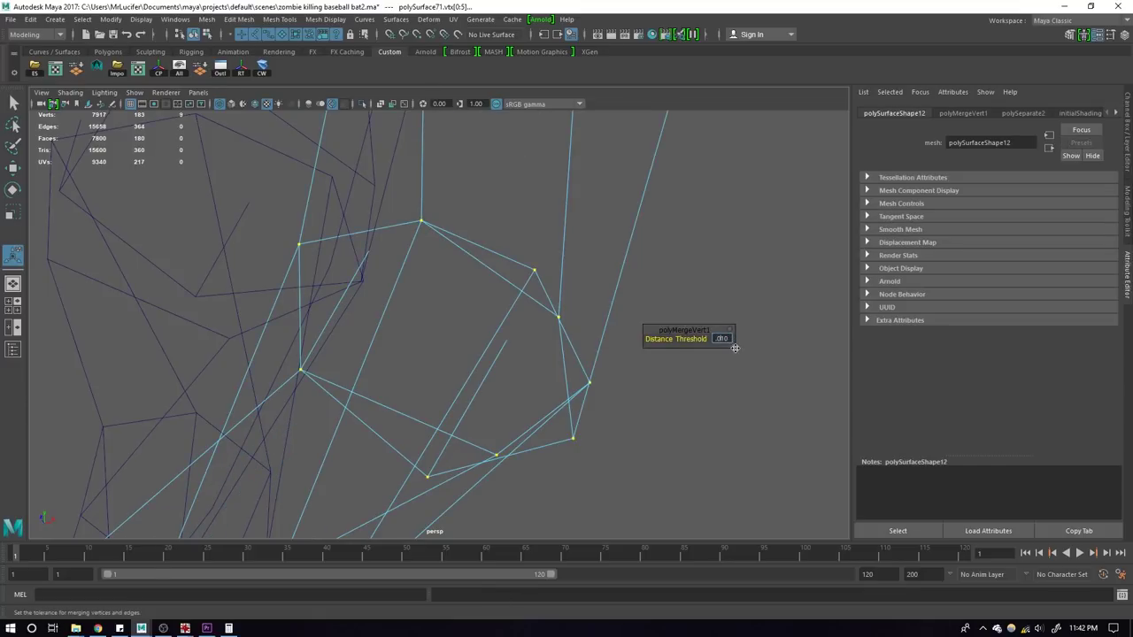
key(Return)
click(722, 339)
text(0.02)
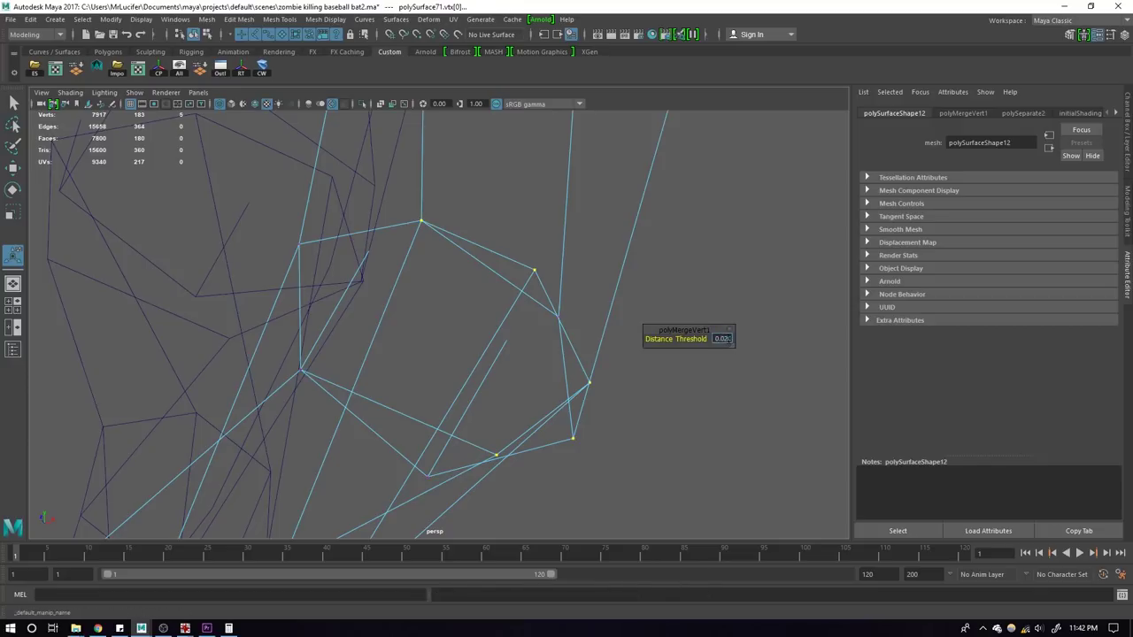
key(Return)
click(725, 340)
text(15)
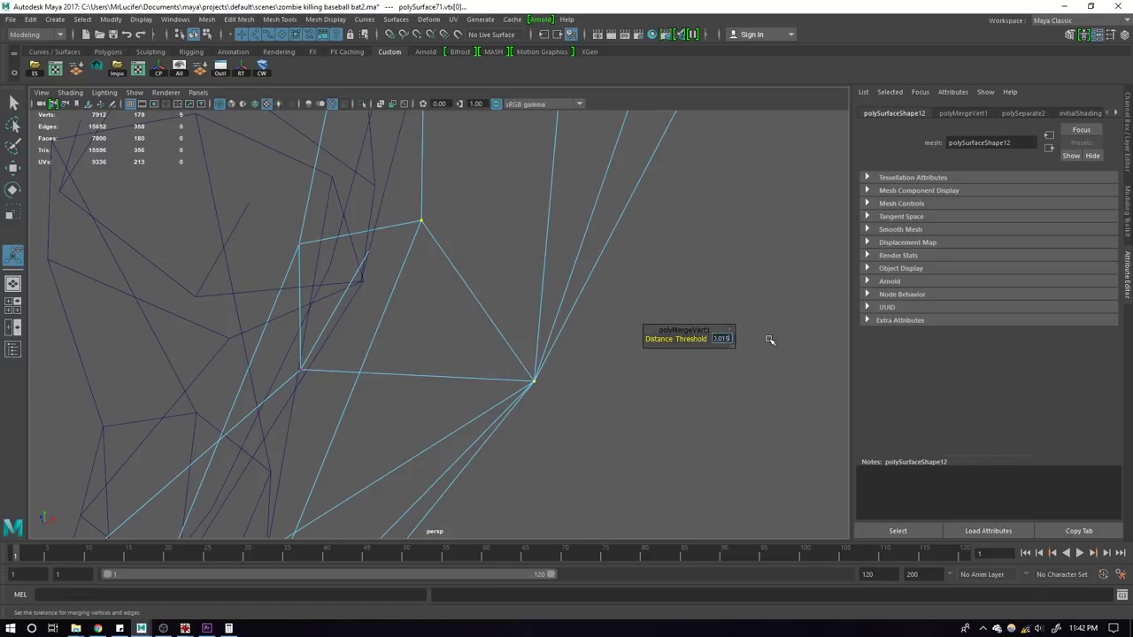
text(0.015)
key(Return)
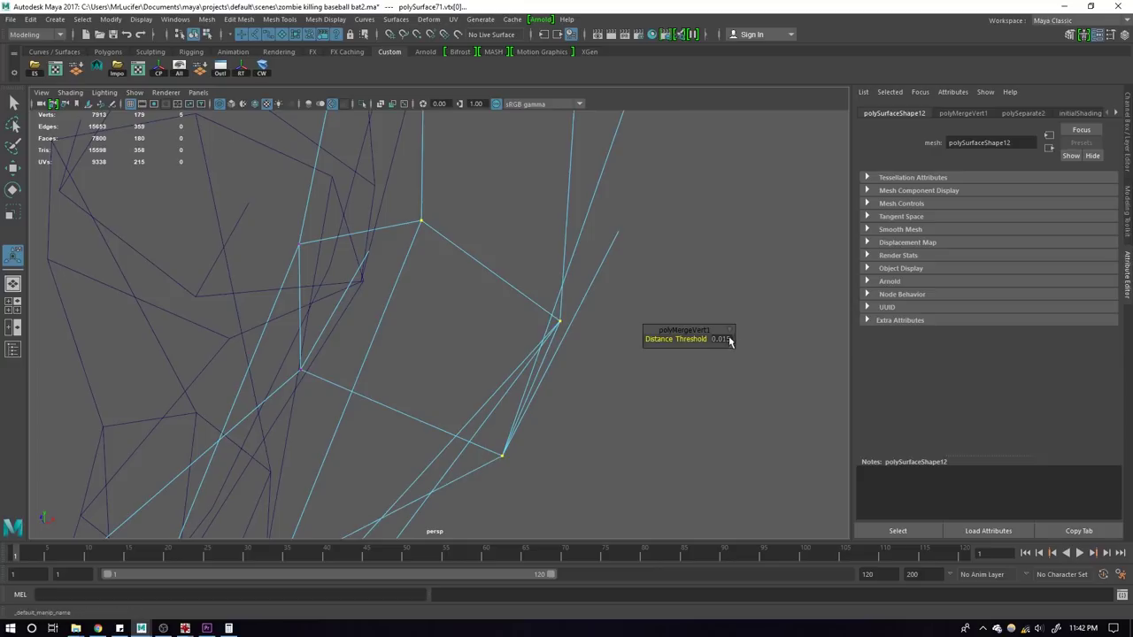
text(0.012)
key(Return)
Step: Orbit in close on the wire mesh and weld a stray vertex onto its neighbour
scroll(606, 352, down, 5)
alt+drag(578, 331, 357, 399)
scroll(358, 399, up, 5)
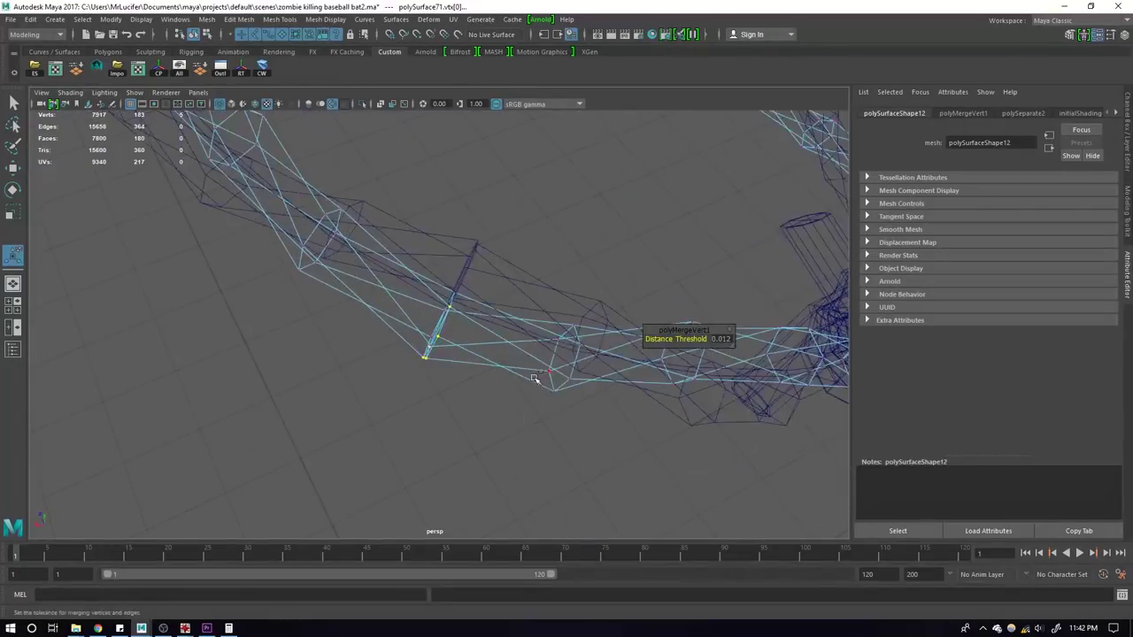
mouse_move(455, 450)
alt+mouse_down()
mouse_move(574, 308)
mouse_move(421, 370)
mouse_move(376, 315)
mouse_move(435, 329)
mouse_move(372, 333)
alt+mouse_up()
mouse_move(455, 409)
alt+mouse_down()
mouse_move(467, 384)
mouse_move(299, 375)
mouse_move(523, 384)
mouse_move(528, 421)
alt+mouse_up()
Step: Clear the selection, dismiss the antivirus notice, and reorient the view on the twisted wire
scroll(540, 380, up, 5)
key(q)
click(629, 396)
scroll(630, 395, down, 5)
scroll(495, 343, up, 5)
scroll(581, 401, down, 5)
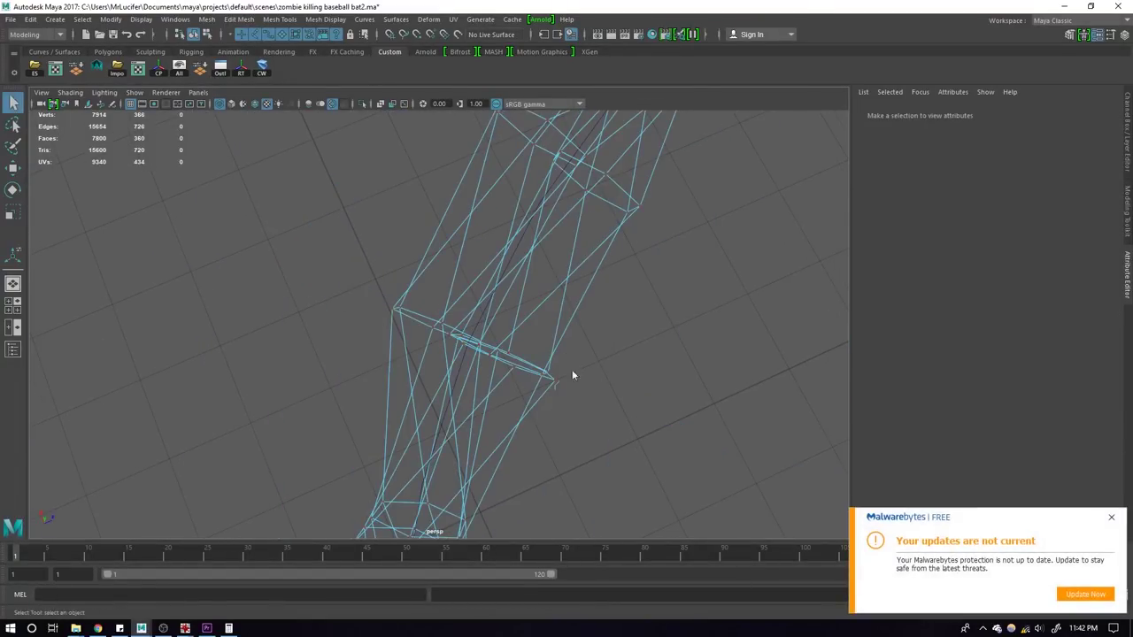
click(529, 381)
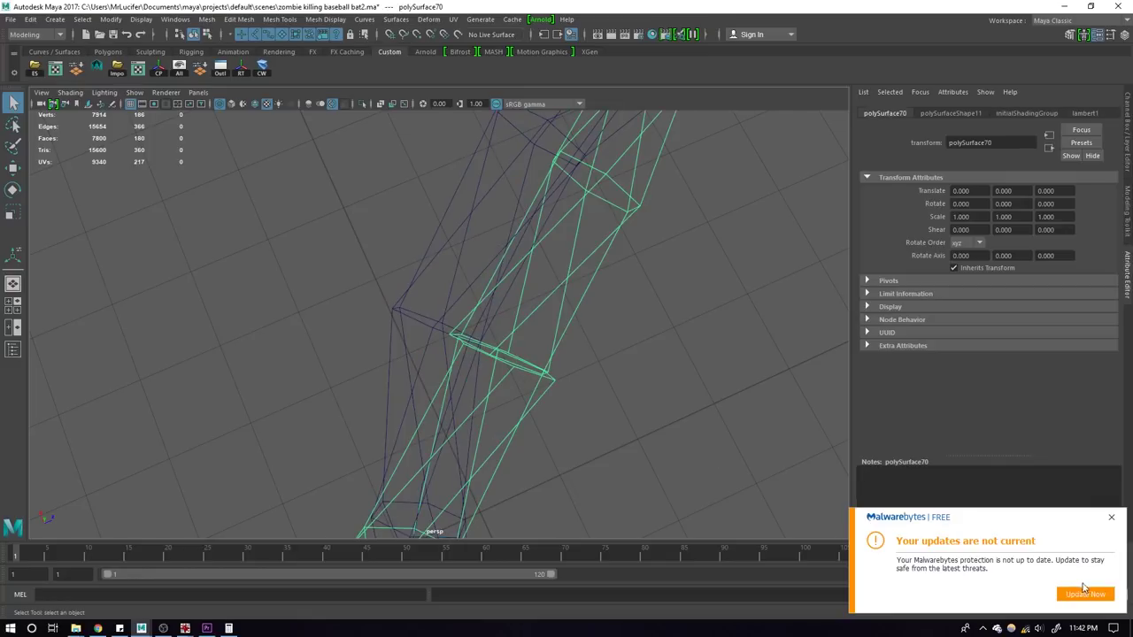
click(1112, 523)
scroll(505, 387, up, 3)
mouse_move(505, 387)
alt+mouse_down()
mouse_move(536, 387)
mouse_move(444, 299)
mouse_move(362, 320)
mouse_move(425, 321)
alt+mouse_up()
click(536, 386)
Step: Merge several loose neighbouring vertex pairs along the helix's vertex ring
scroll(430, 321, down, 3)
scroll(493, 346, up, 4)
scroll(457, 364, up, 2)
mouse_move(457, 364)
alt+mouse_down()
mouse_move(292, 392)
mouse_move(294, 374)
alt+mouse_up()
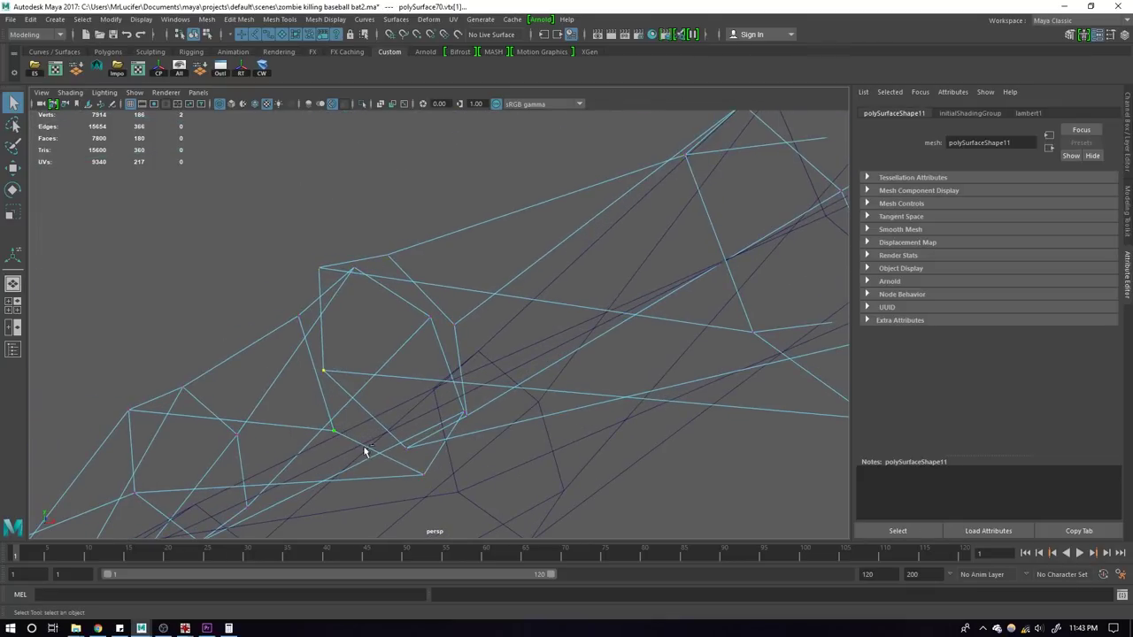
shift+right_drag(363, 450, 275, 228)
drag(318, 266, 311, 224)
alt+drag(312, 224, 333, 211)
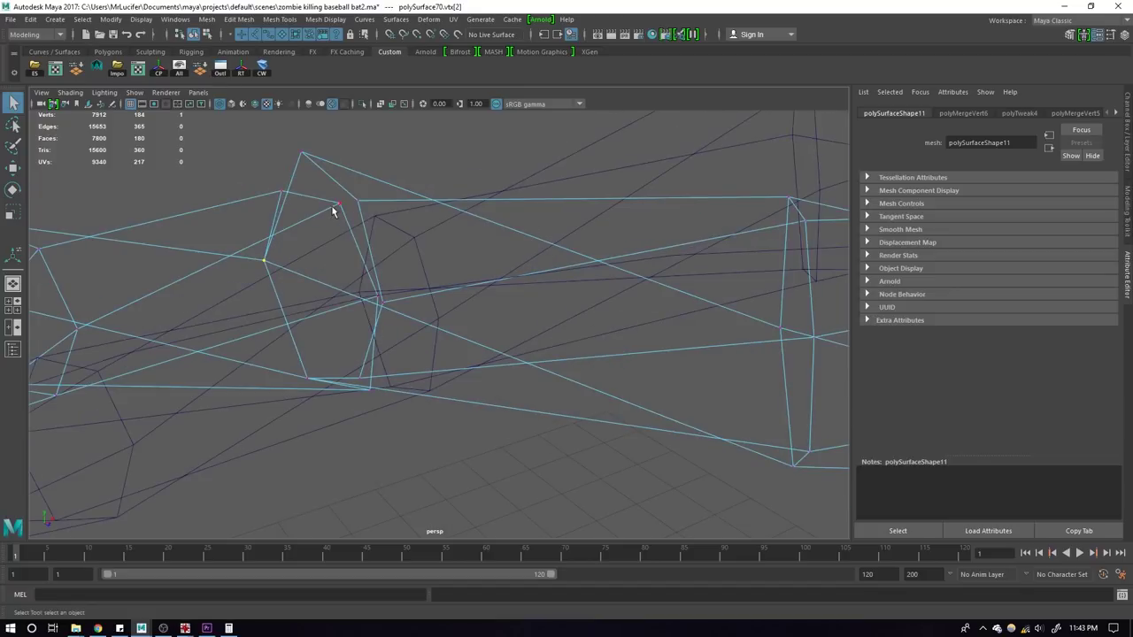
shift+right_drag(428, 263, 343, 197)
shift+right_drag(424, 238, 438, 305)
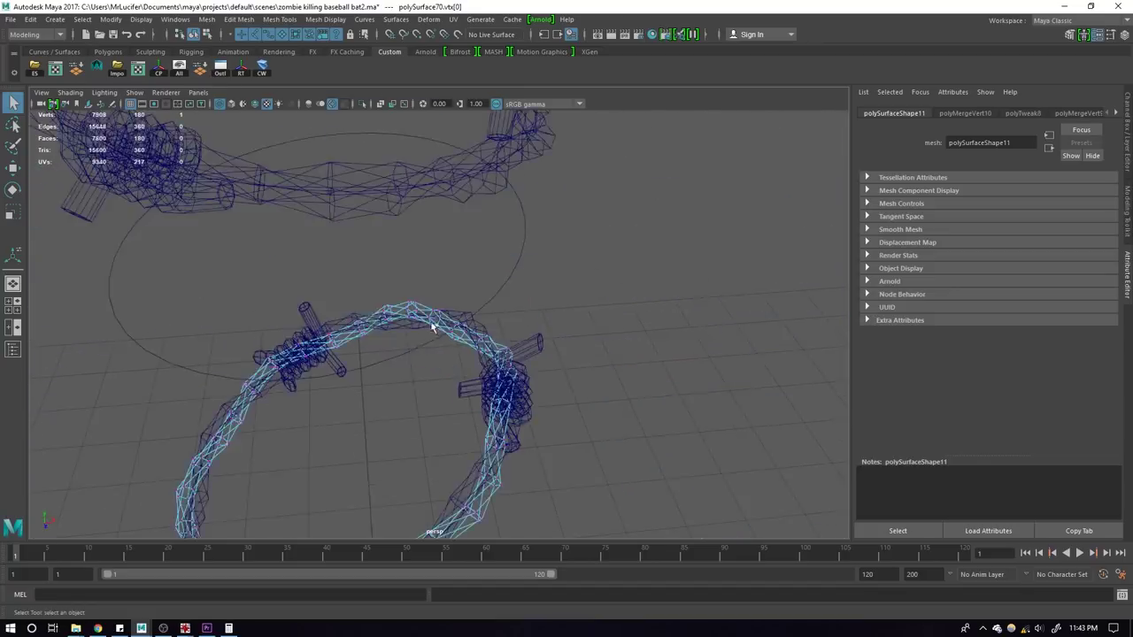
Step: Merge the remaining selected helix vertices, then select vertices on the next helix
mouse_move(437, 328)
alt+mouse_down()
mouse_move(534, 394)
mouse_move(557, 377)
alt+mouse_up()
scroll(557, 377, up, 5)
shift+right_drag(551, 240, 569, 354)
scroll(569, 354, down, 3)
alt+drag(434, 290, 459, 321)
shift+right_drag(458, 320, 543, 404)
alt+drag(543, 404, 540, 324)
scroll(435, 319, up, 5)
scroll(436, 318, down, 5)
Step: Weld a helix ring's seam vertices, merging 24 vertices down to 12
alt+drag(509, 255, 582, 193)
scroll(582, 193, up, 6)
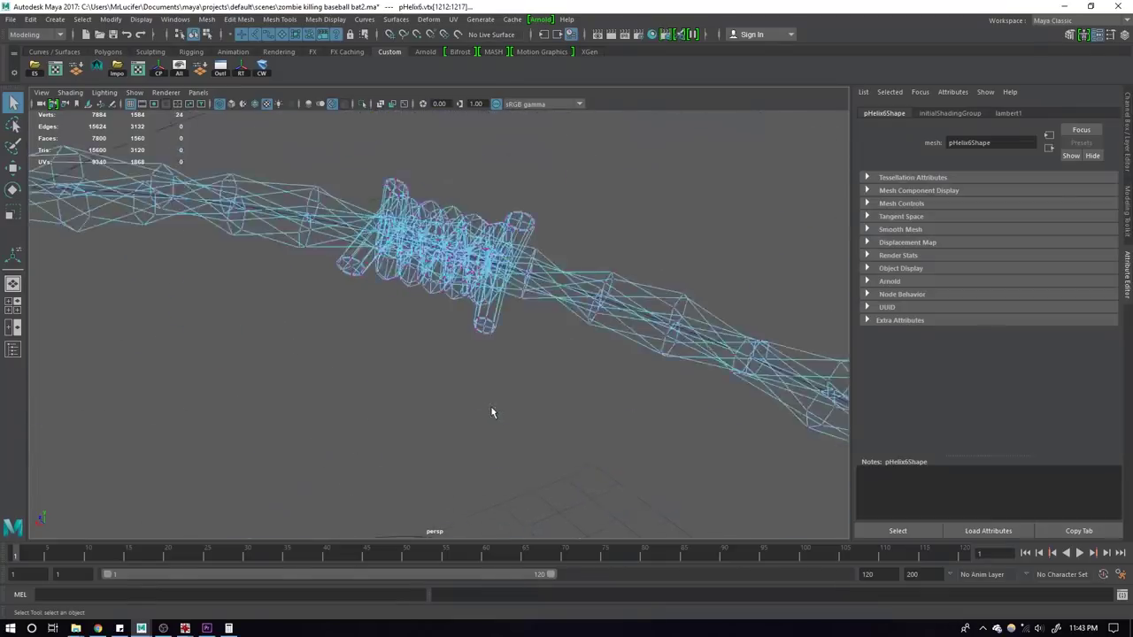
key(e)
alt+drag(446, 353, 433, 318)
shift+right_drag(434, 318, 455, 298)
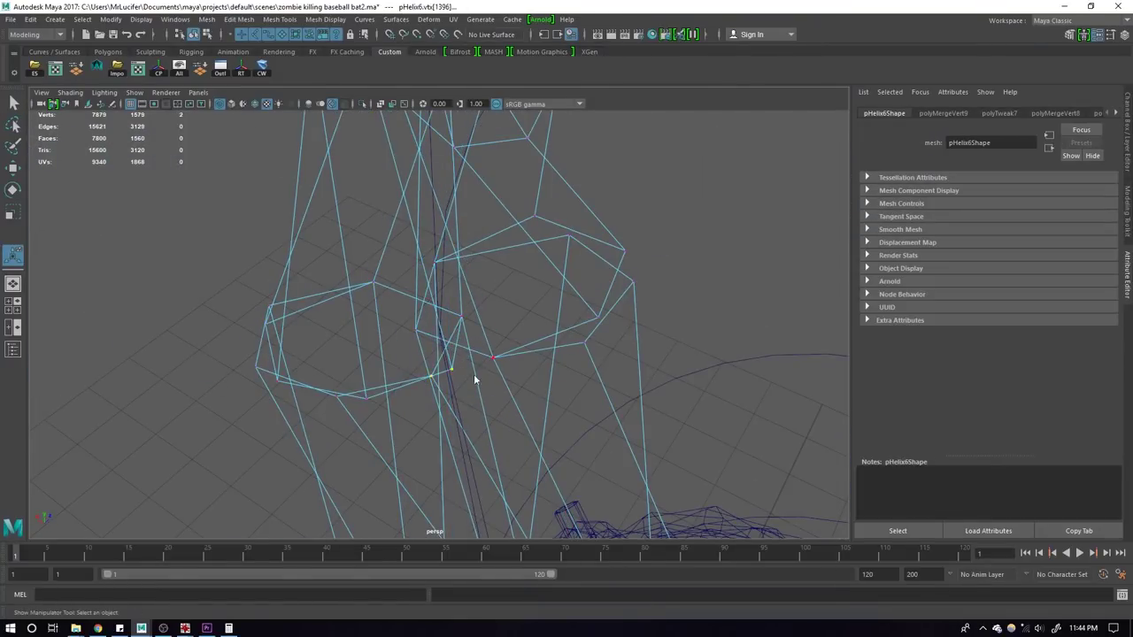
key(q)
shift+right_drag(514, 382, 513, 336)
scroll(513, 336, down, 5)
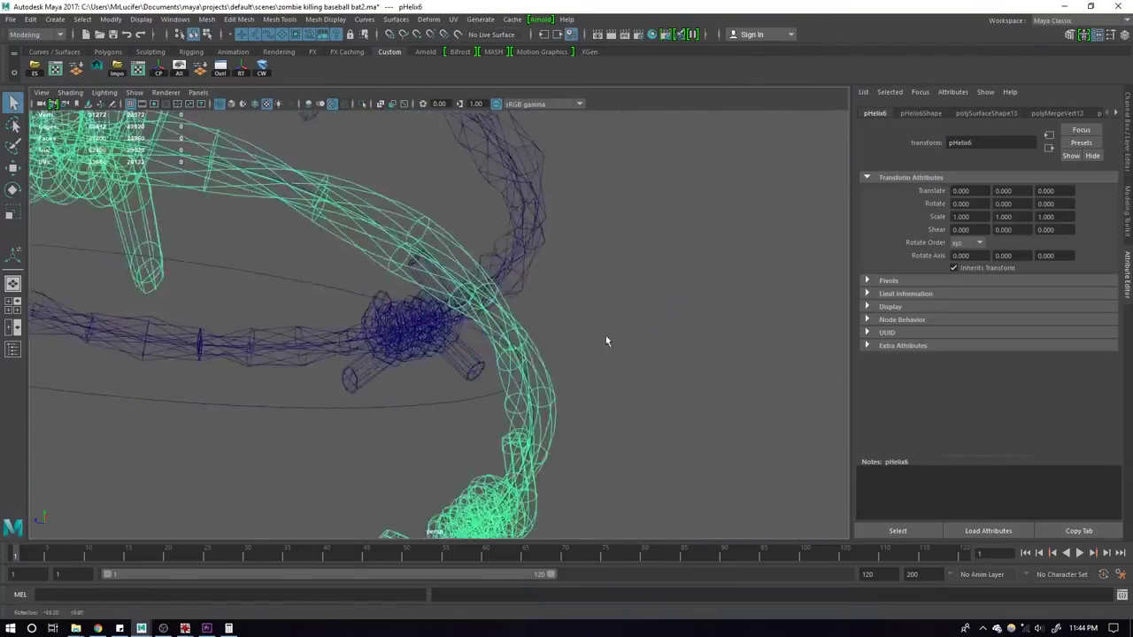
scroll(571, 345, down, 5)
scroll(522, 365, up, 10)
mouse_move(435, 331)
alt+mouse_down()
mouse_move(375, 354)
mouse_move(468, 367)
alt+mouse_up()
shift+right_drag(467, 312, 520, 341)
scroll(506, 354, down, 3)
alt+drag(506, 354, 530, 334)
Step: Inspect the merged ring, then undo the vertex merge and clear the selection
key(F8)
scroll(652, 311, down, 3)
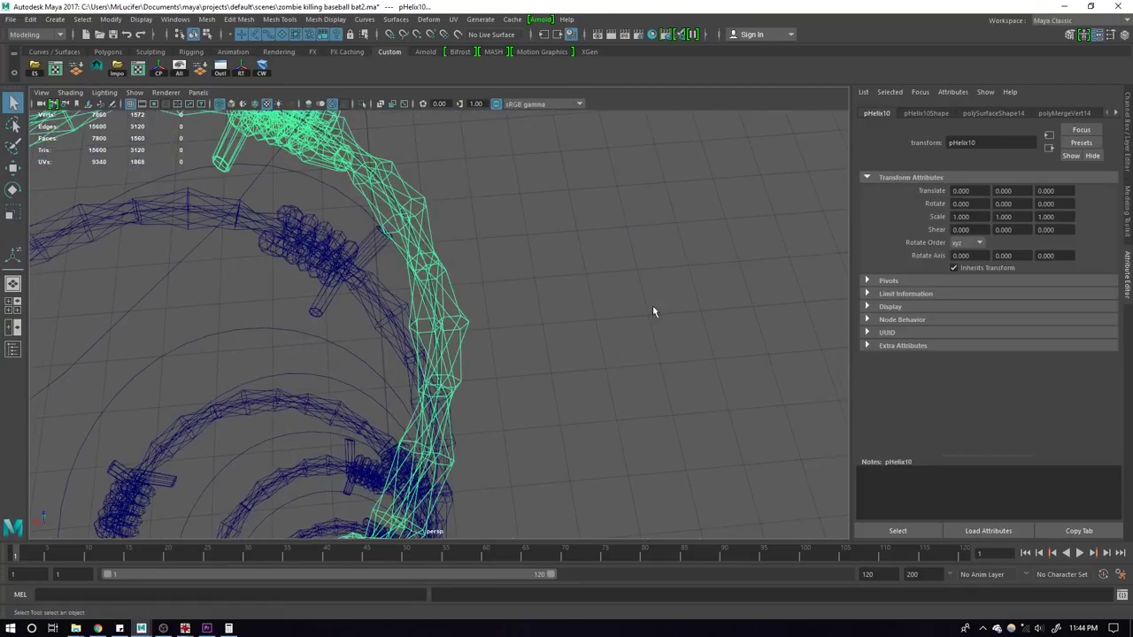
alt+drag(653, 310, 578, 327)
scroll(548, 329, up, 2)
key(F8)
scroll(513, 332, up, 4)
scroll(478, 336, up, 4)
scroll(462, 339, up, 3)
key(ctrl+z)
scroll(455, 329, down, 6)
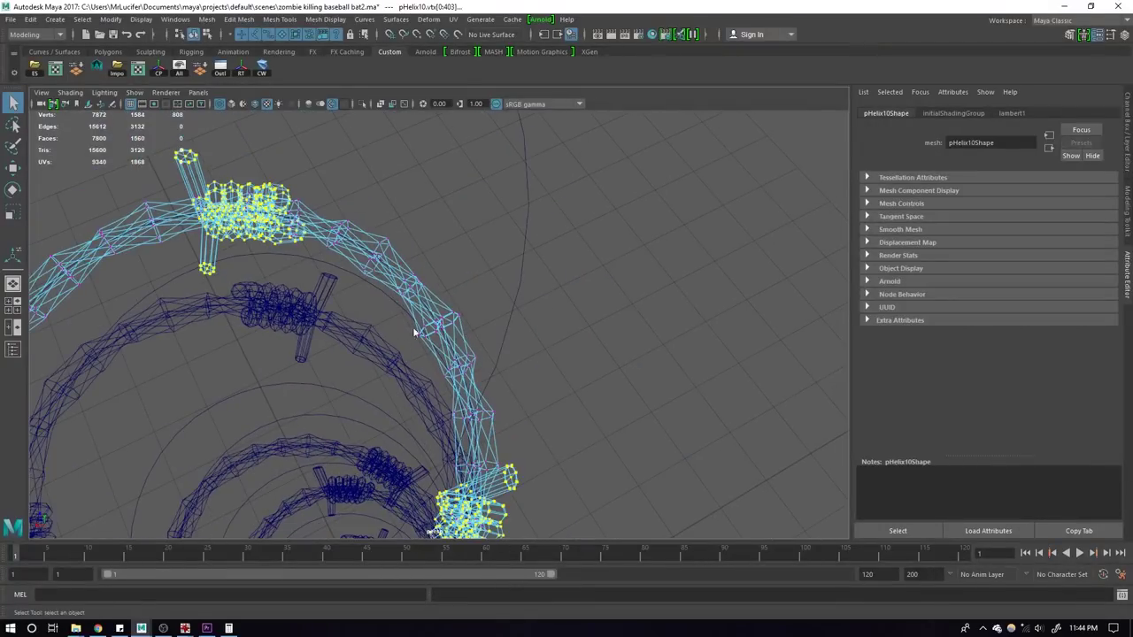
key(ctrl+z)
Step: Select the top ring's vertices and reduce them to its Selection Boundary
click(445, 327)
key(F8)
scroll(607, 351, down, 4)
scroll(398, 301, up, 4)
scroll(209, 251, down, 4)
drag(209, 250, 568, 523)
ctrl+right_drag(556, 334, 556, 392)
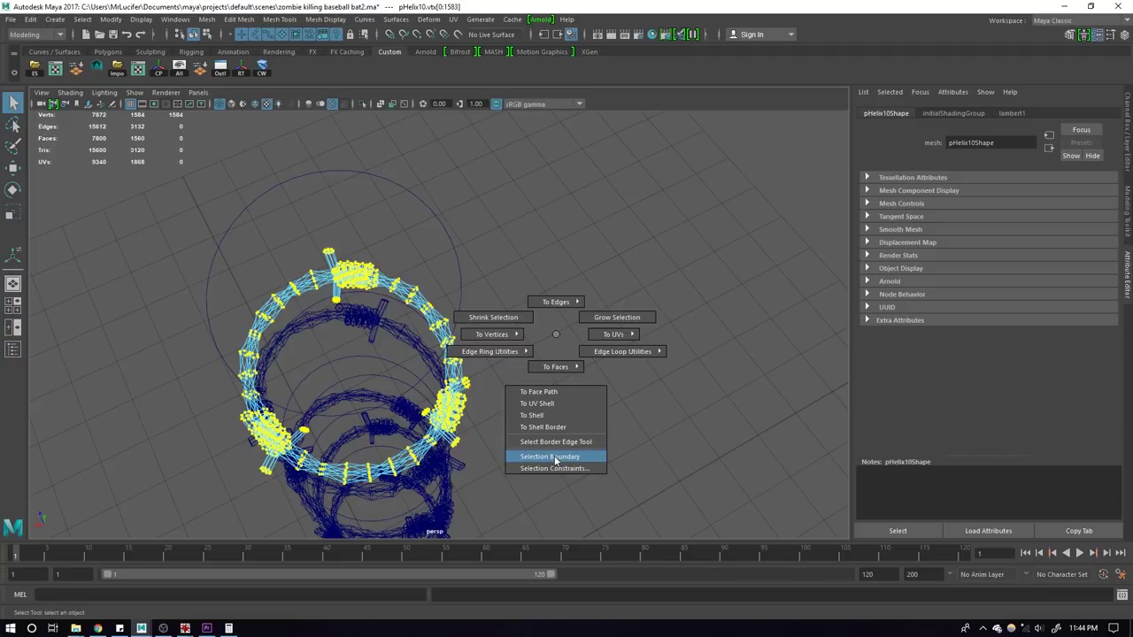
ctrl+right_drag(555, 460, 555, 459)
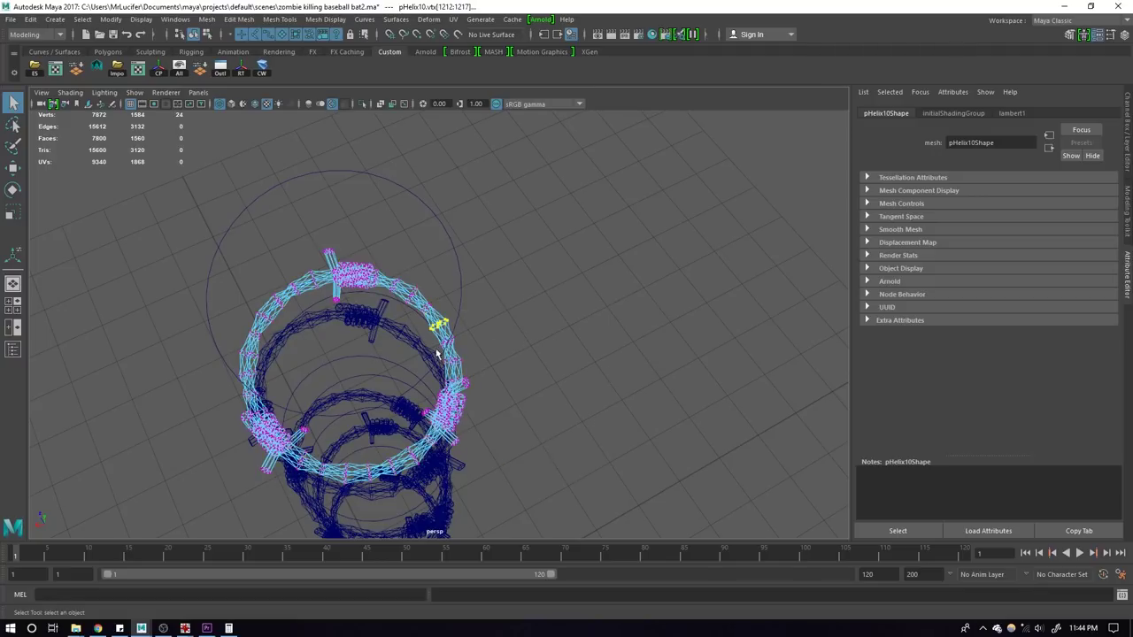
key(f)
Step: Merge the top ring's boundary vertices to weld its seam shut
mouse_move(497, 348)
alt+mouse_down()
mouse_move(511, 295)
mouse_move(397, 306)
mouse_move(459, 353)
alt+mouse_up()
shift+right_drag(525, 378, 643, 350)
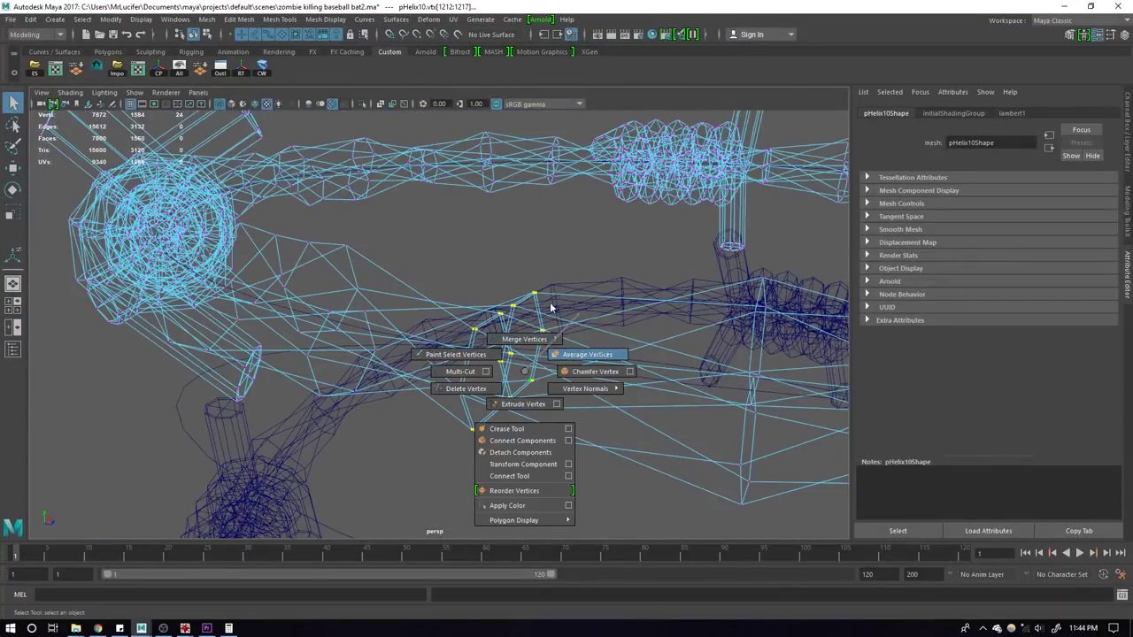
shift+right_drag(535, 296, 558, 248)
mouse_move(557, 248)
alt+mouse_down()
mouse_move(563, 431)
mouse_move(488, 392)
alt+mouse_up()
Step: Try merging all of the ring's vertices, then undo that whole-ring merge
mouse_move(678, 405)
mouse_down()
mouse_move(334, 244)
mouse_move(594, 399)
mouse_up()
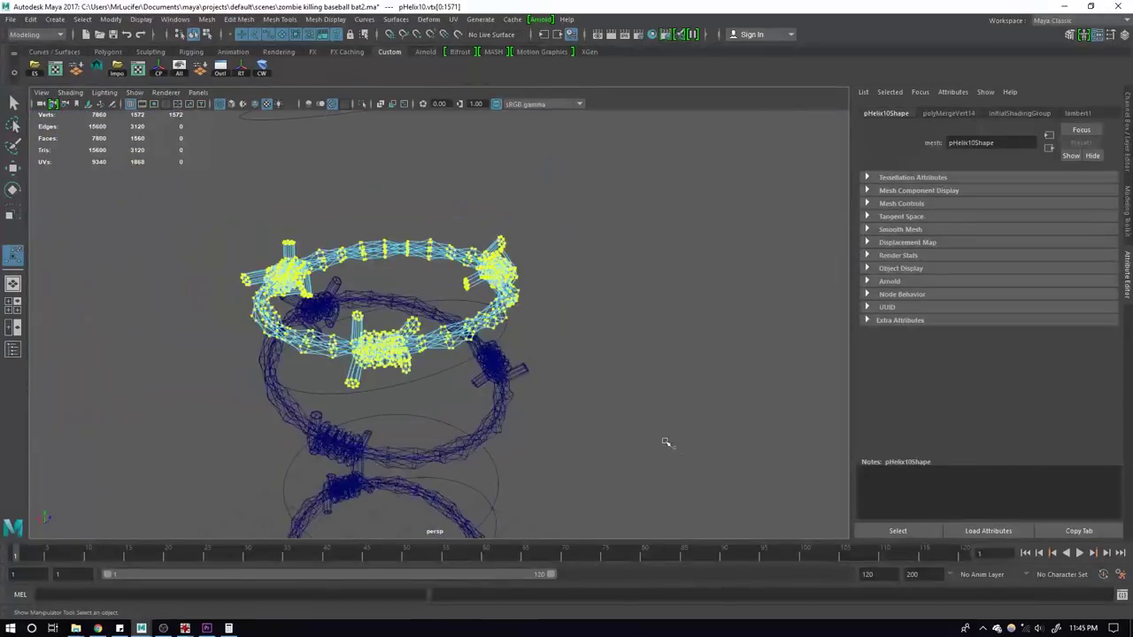
scroll(416, 286, up, 3)
shift+right_drag(432, 315, 421, 246)
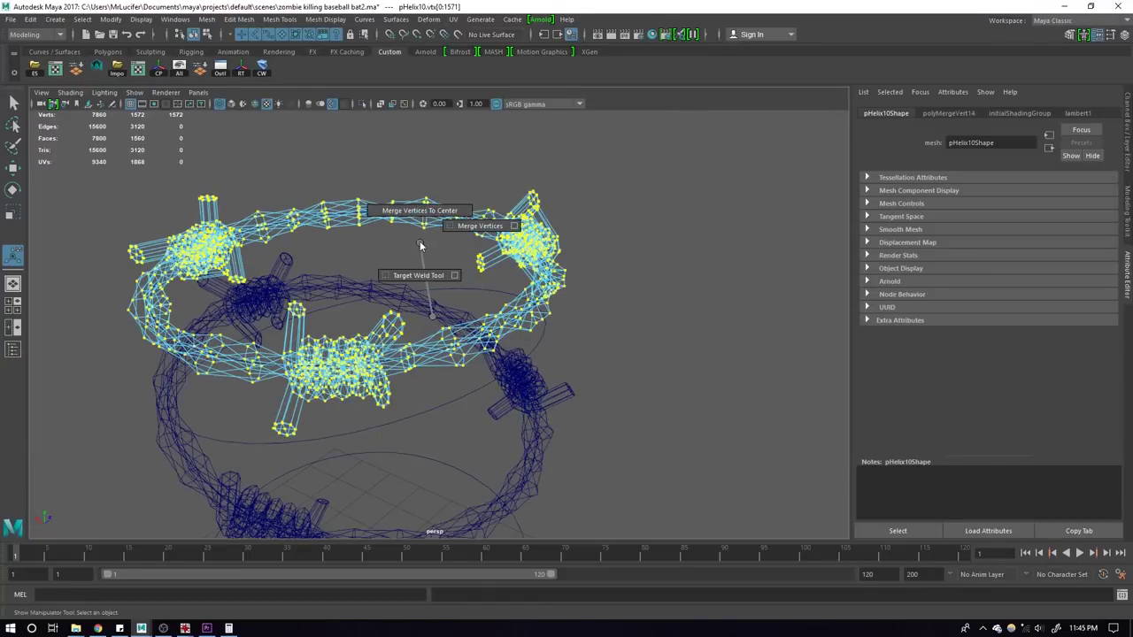
click(466, 232)
alt+drag(466, 232, 410, 245)
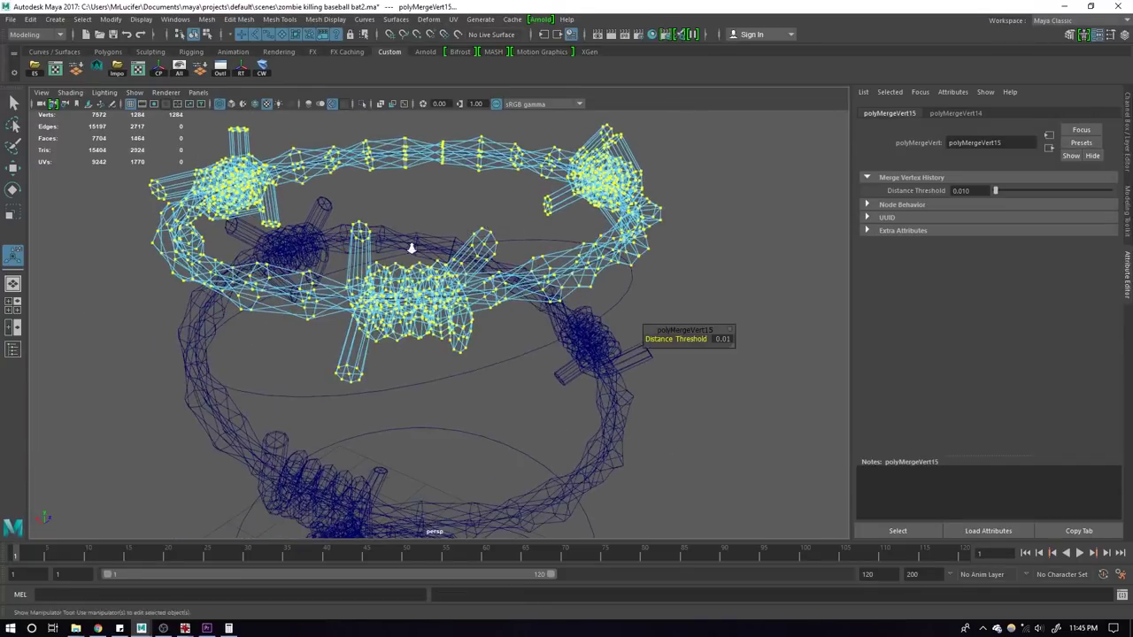
scroll(554, 279, up, 5)
key(ctrl+z)
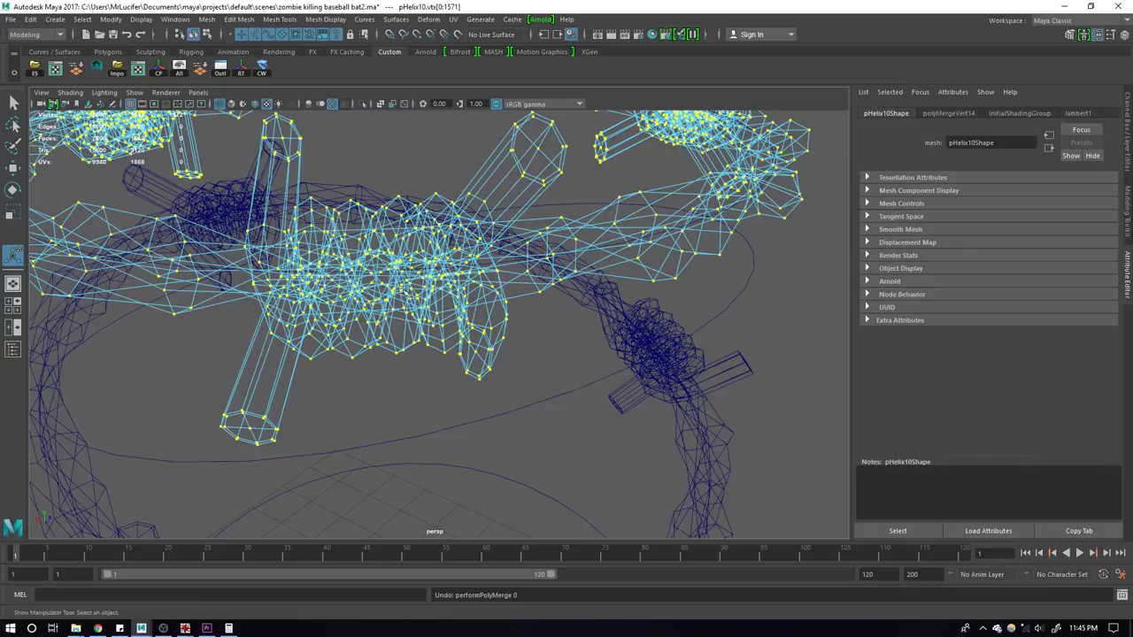
scroll(525, 306, down, 5)
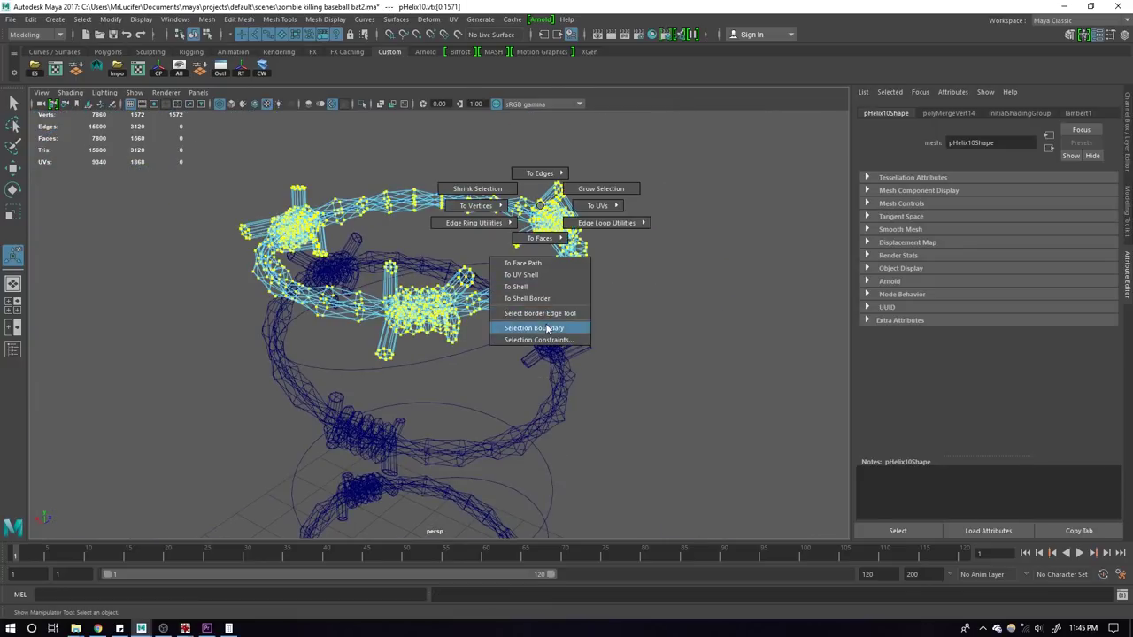
right_drag(542, 209, 531, 324)
Step: Preview the rings smoothed and reselect the ring's boundary vertices
right_drag(442, 278, 468, 224)
alt+drag(467, 224, 519, 298)
scroll(519, 299, up, 3)
key(1)
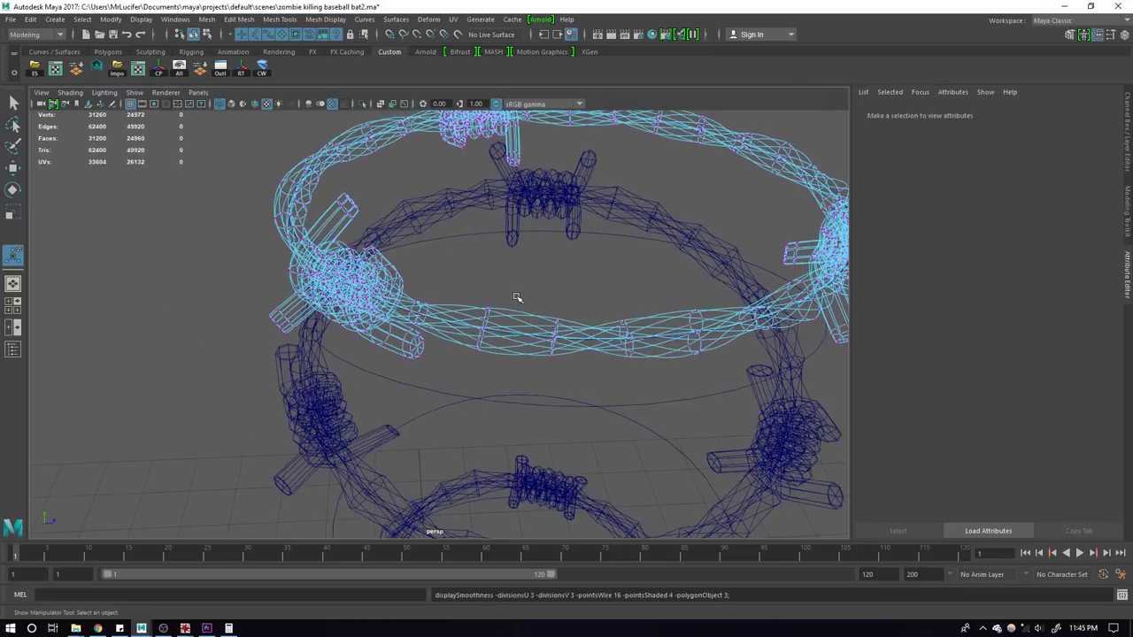
scroll(493, 328, up, 2)
scroll(492, 328, down, 3)
drag(725, 410, 561, 263)
scroll(561, 262, up, 2)
ctrl+right_click(630, 183)
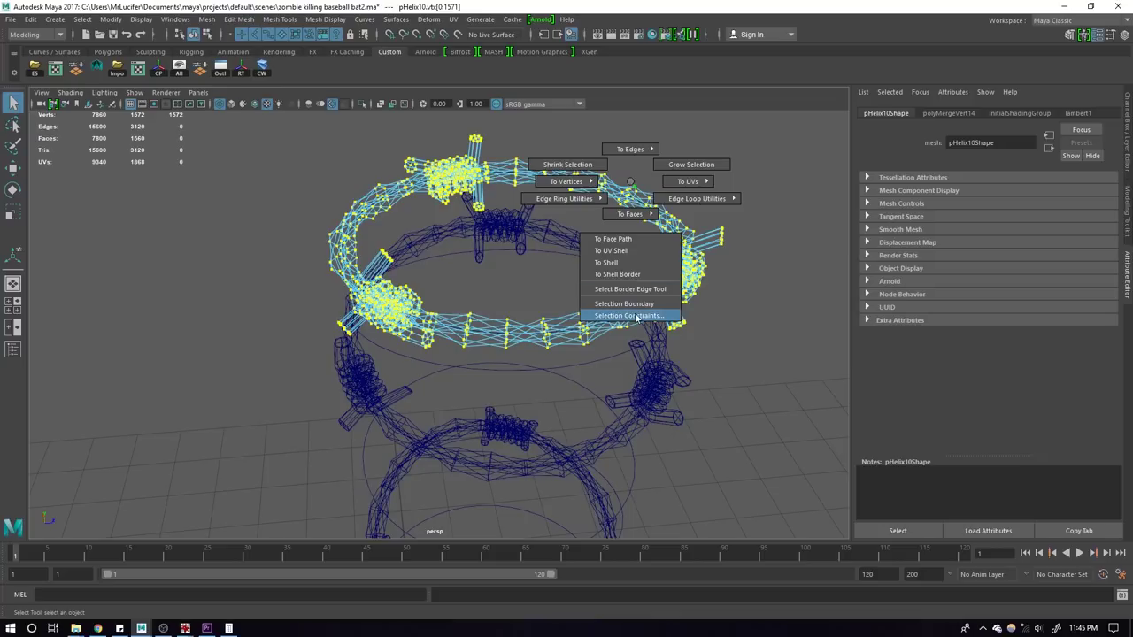
ctrl+right_drag(630, 182, 624, 304)
alt+drag(632, 298, 548, 285)
key(1)
Step: Show the rings shaded and delete a selected ring face
alt+drag(579, 329, 567, 329)
key(5)
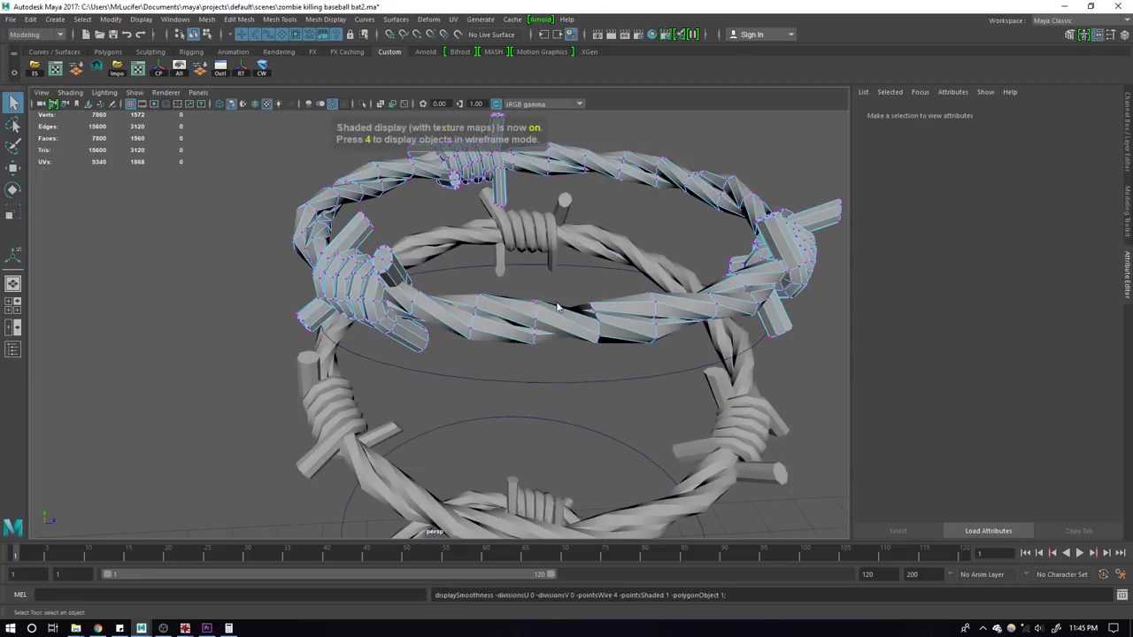
click(569, 329)
key(Delete)
Step: Select a ring edge, then undo the face deletion and edge selection
scroll(604, 348, down, 5)
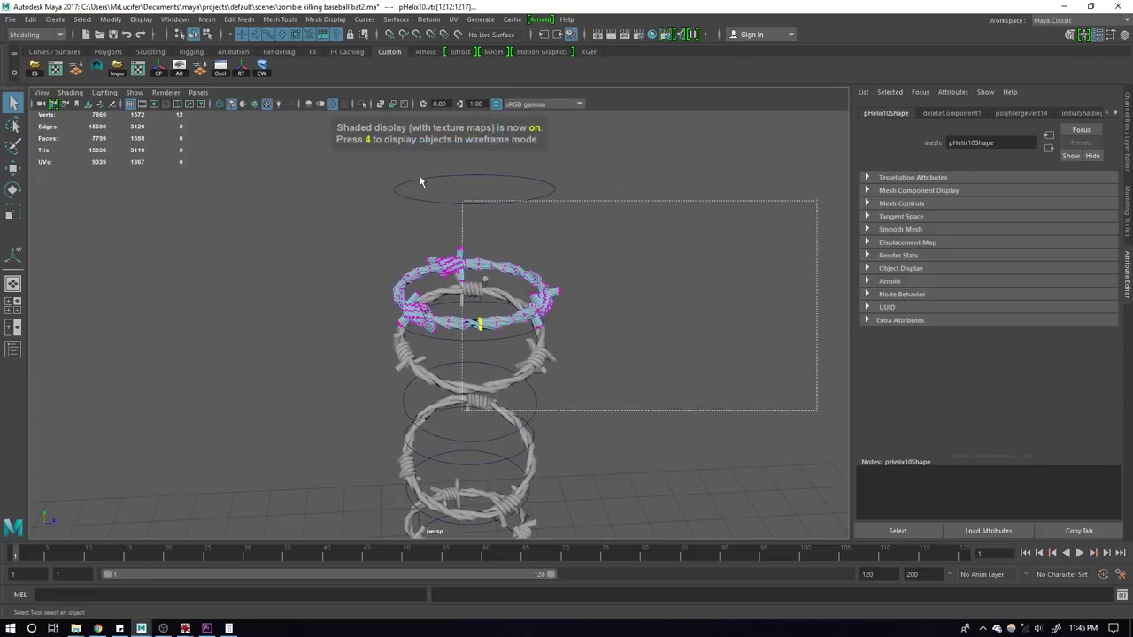
ctrl+right_drag(607, 246, 602, 372)
key(f)
scroll(579, 284, up, 3)
mouse_move(579, 283)
alt+mouse_down()
mouse_move(591, 299)
mouse_move(523, 321)
alt+mouse_up()
key(F10)
click(546, 267)
key(ctrl+z)
key(ctrl+z)
key(ctrl+z)
key(ctrl+z)
key(ctrl+z)
key(ctrl+z)
mouse_move(599, 241)
alt+mouse_down()
mouse_move(535, 311)
mouse_move(353, 281)
alt+mouse_up()
scroll(536, 311, down, 2)
Step: Adjust the ring edge smoothing and select all the barbed-wire rings
mouse_move(485, 381)
alt+mouse_down()
mouse_move(321, 230)
mouse_move(384, 336)
alt+mouse_up()
mouse_move(490, 242)
shift+right_down()
mouse_move(581, 321)
mouse_move(630, 285)
shift+right_up()
click(630, 285)
mouse_move(630, 285)
alt+mouse_down()
mouse_move(527, 309)
mouse_move(474, 352)
mouse_move(479, 315)
mouse_move(303, 148)
alt+mouse_up()
click(479, 315)
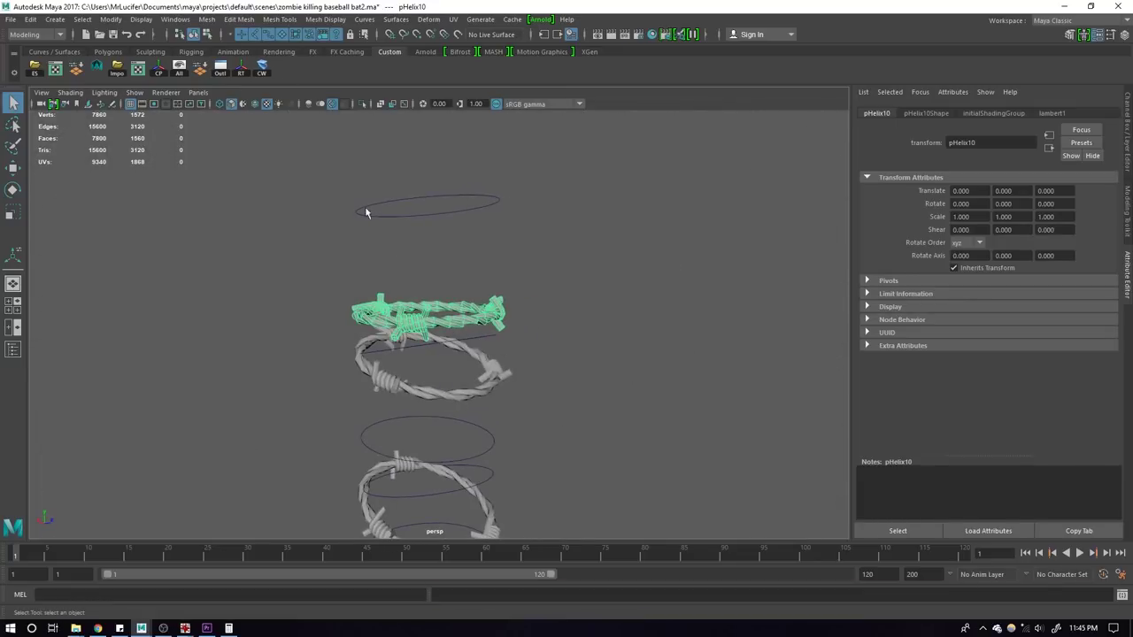
mouse_move(404, 249)
alt+mouse_down()
mouse_move(266, 237)
mouse_move(528, 472)
alt+mouse_up()
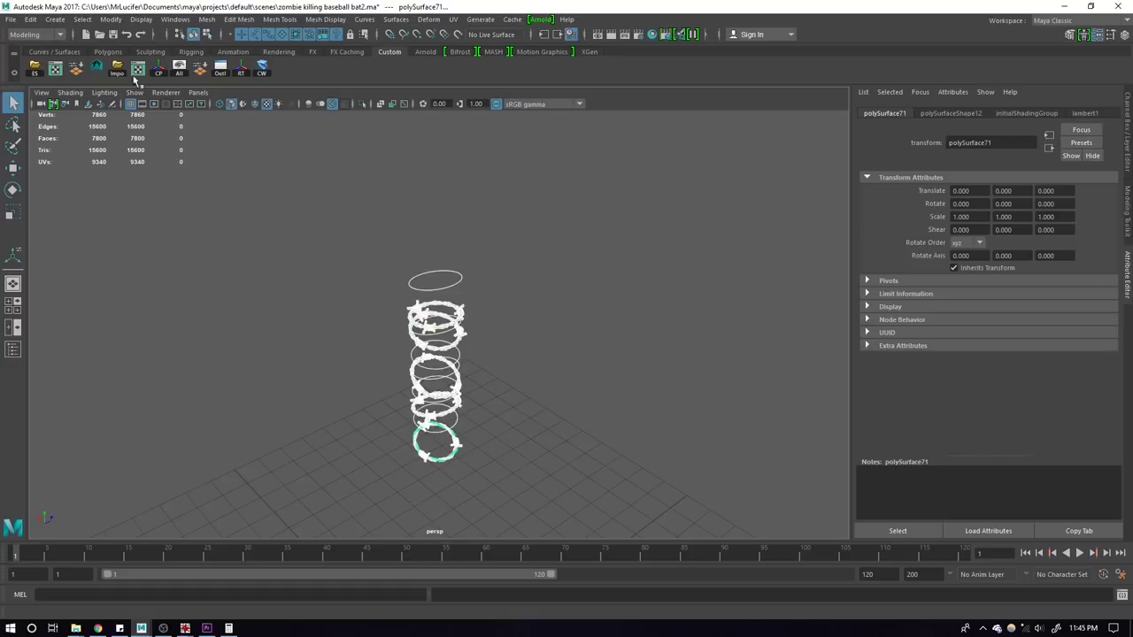
alt+drag(425, 292, 472, 329)
Step: Duplicate the top ring and place the copy above, slightly tilted and enlarged
click(445, 343)
key(ctrl+d)
key(w)
drag(398, 199, 401, 138)
mouse_move(435, 183)
alt+mouse_down()
mouse_move(450, 358)
mouse_move(366, 324)
mouse_move(426, 236)
alt+mouse_up()
key(e)
mouse_move(387, 279)
mouse_down()
mouse_move(400, 285)
mouse_move(387, 324)
mouse_up()
key(r)
drag(334, 391, 349, 399)
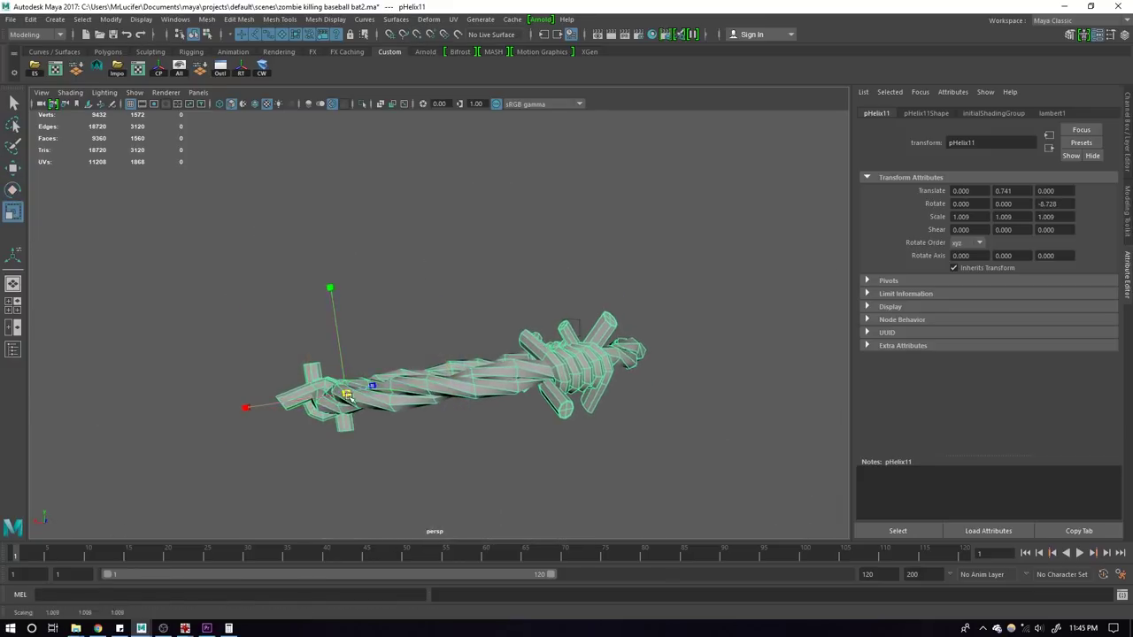
click(566, 267)
Step: Duplicate the top ring again and lower the copy to the bottom of the stack
mouse_move(348, 116)
alt+mouse_down()
mouse_move(599, 410)
mouse_move(498, 374)
mouse_move(541, 375)
alt+mouse_up()
click(337, 375)
alt+drag(336, 375, 578, 374)
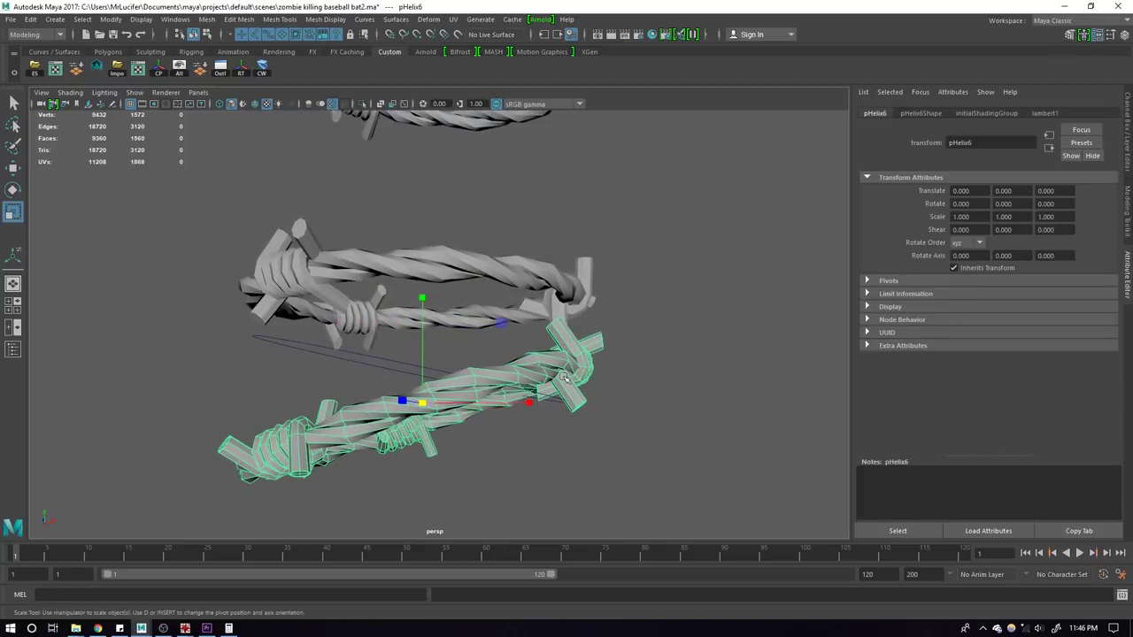
scroll(605, 406, down, 3)
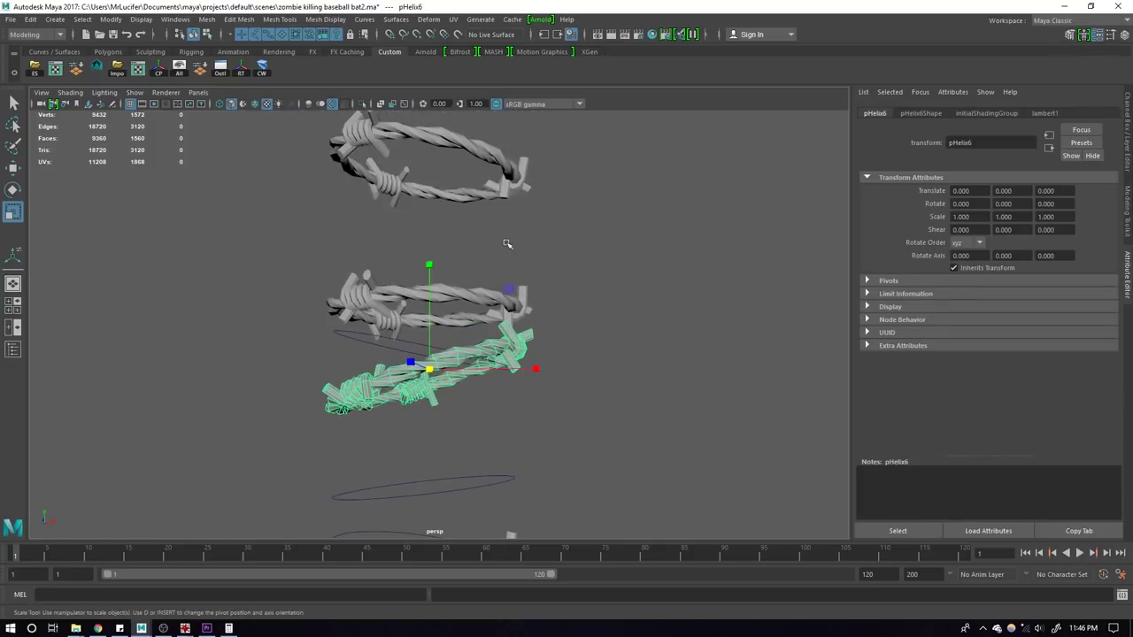
click(479, 162)
key(w)
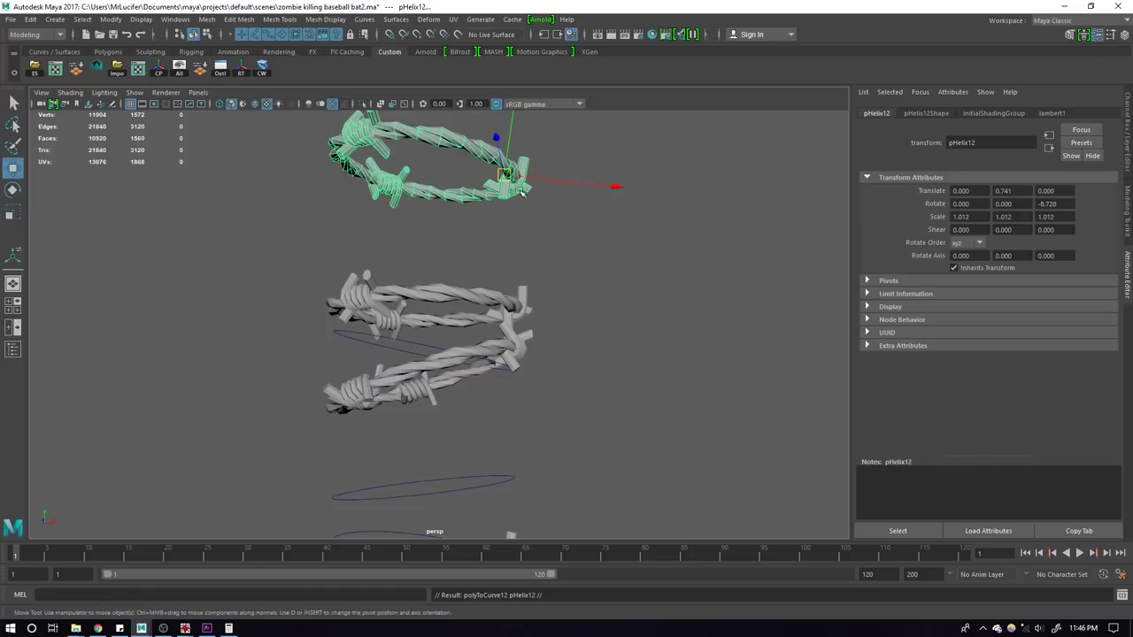
key(shift+d)
drag(510, 157, 508, 363)
middle_drag(508, 363, 509, 388)
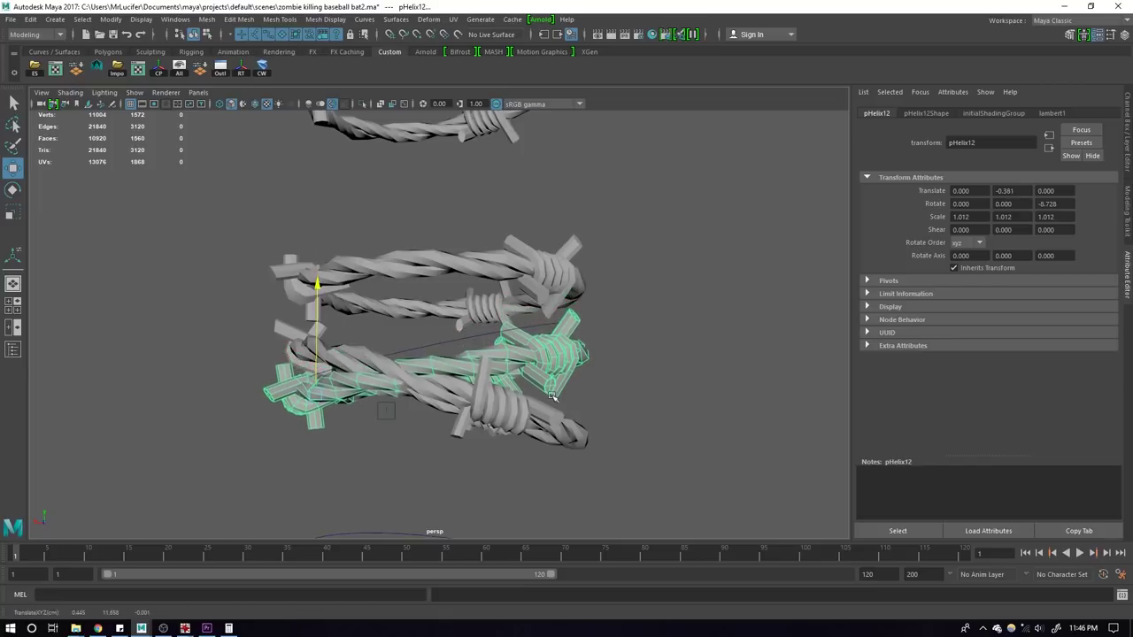
alt+drag(510, 388, 589, 398)
middle_drag(530, 407, 537, 480)
alt+drag(537, 480, 451, 416)
Step: Marquee-select the lower helix pieces, deselecting the second piece from the top
click(449, 419)
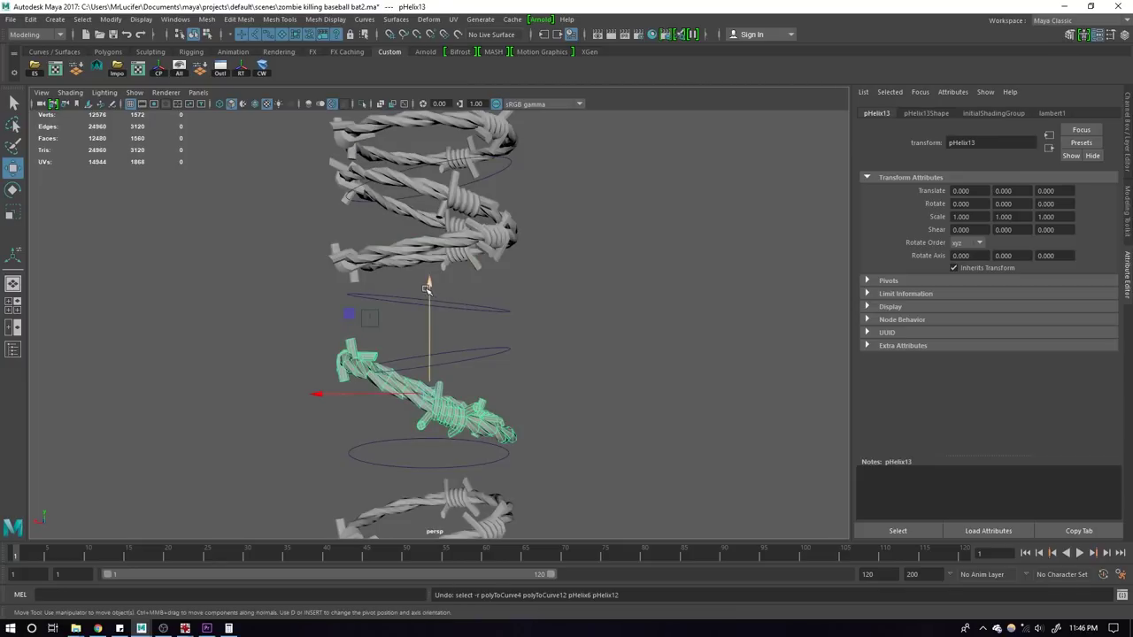
click(525, 313)
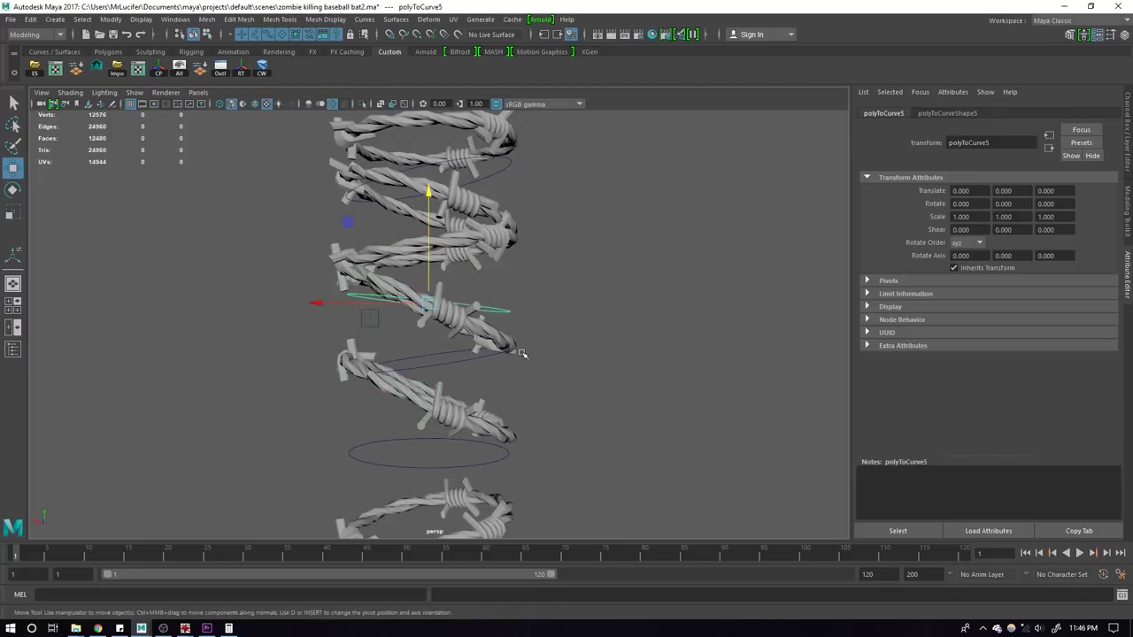
alt+drag(482, 356, 473, 371)
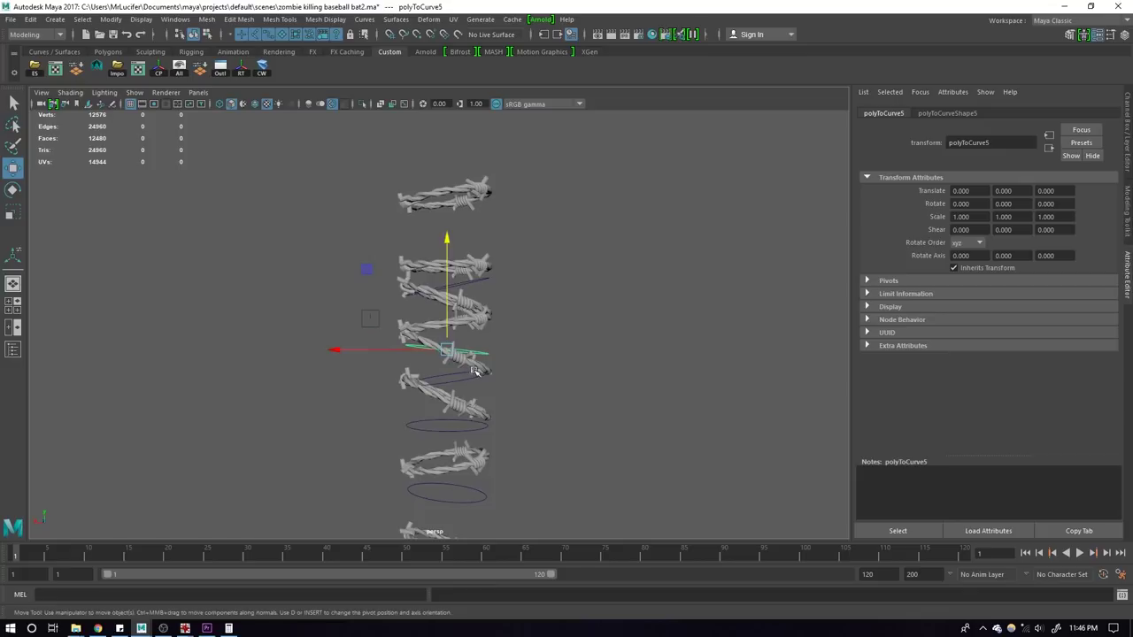
drag(392, 245, 510, 463)
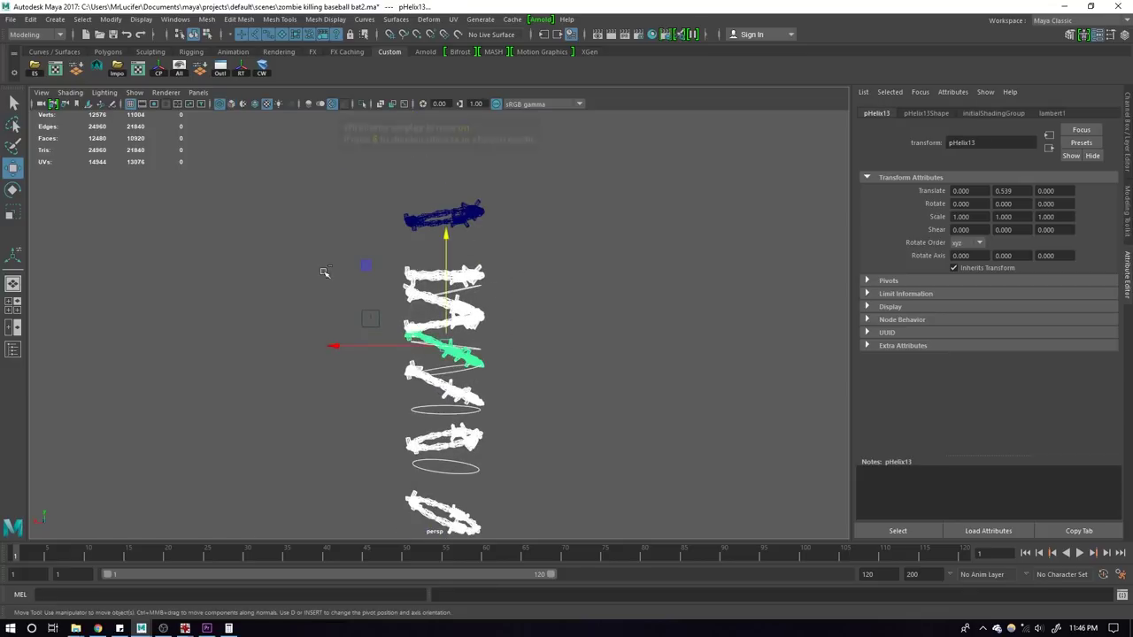
ctrl+drag(427, 300, 324, 272)
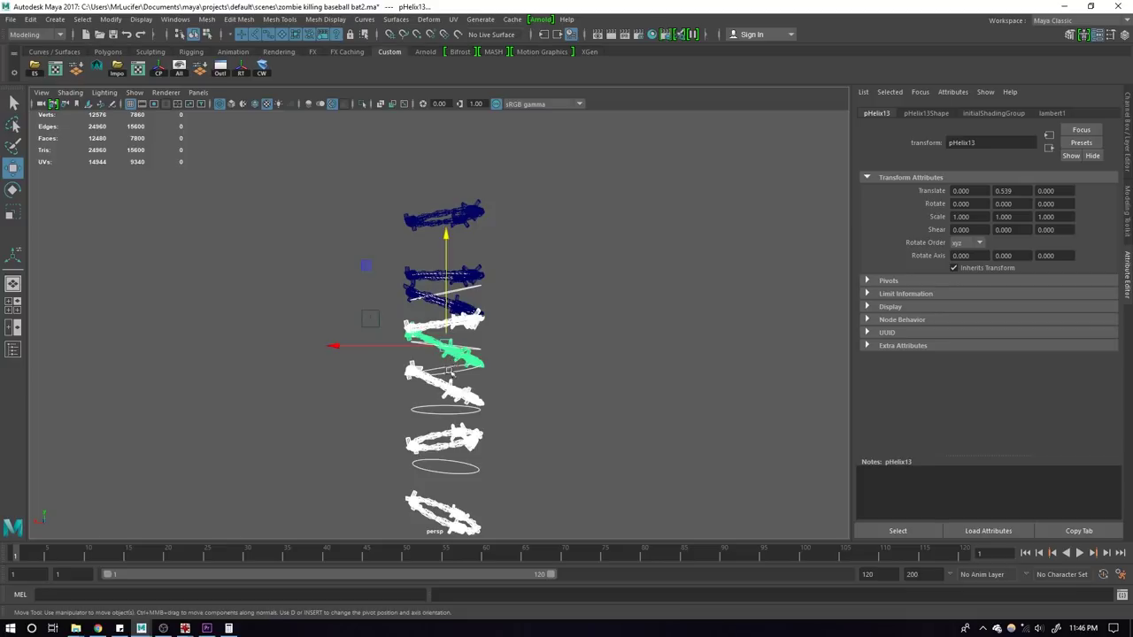
Step: Undo the last deselection and toggle the selection of helix pieces and curves
key(ctrl+z)
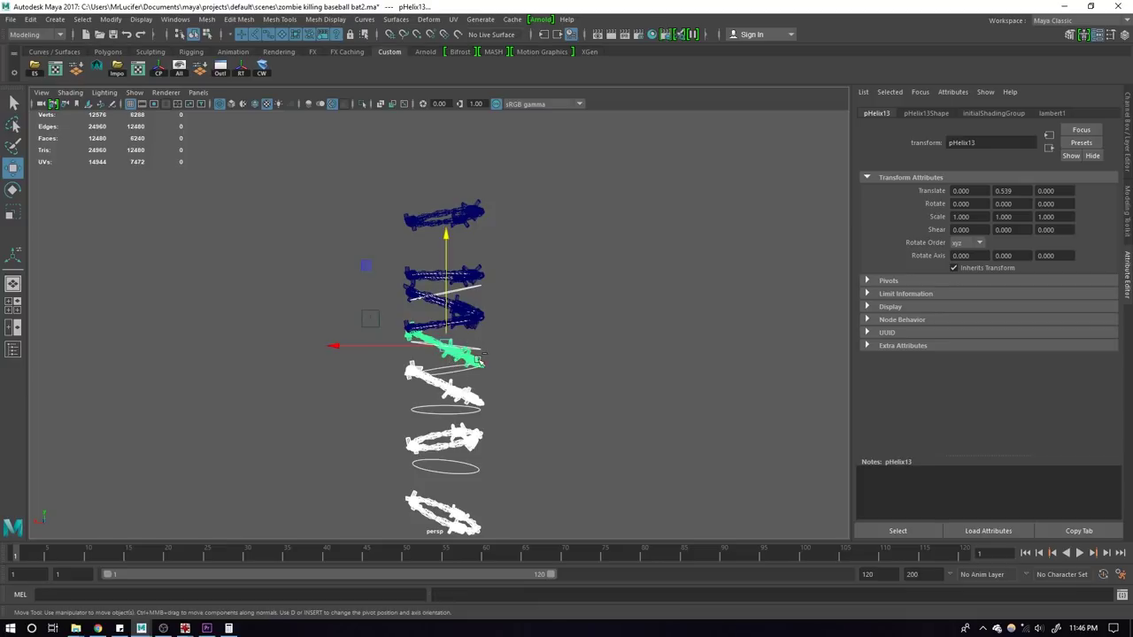
ctrl+click(483, 361)
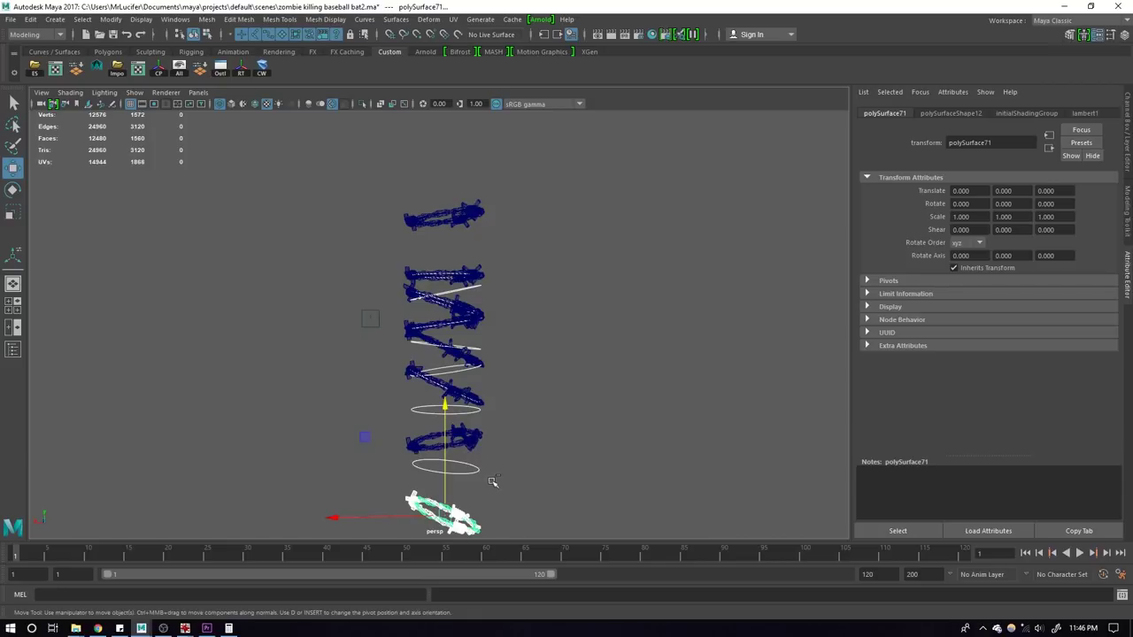
click(526, 214)
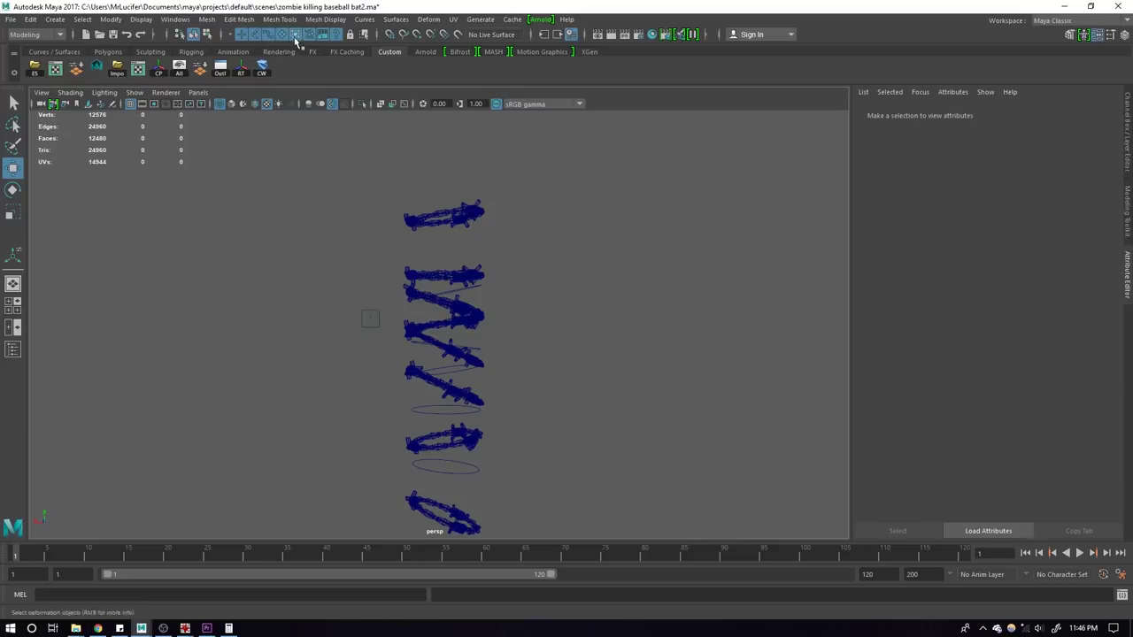
scroll(498, 319, down, 2)
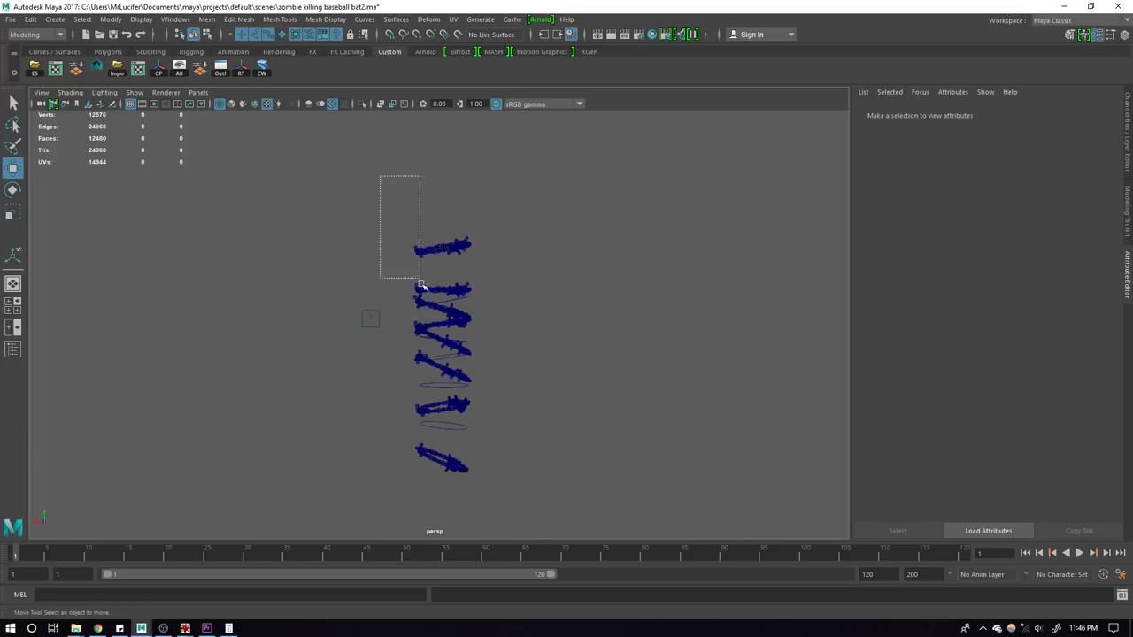
drag(532, 536, 532, 536)
alt+drag(496, 424, 495, 382)
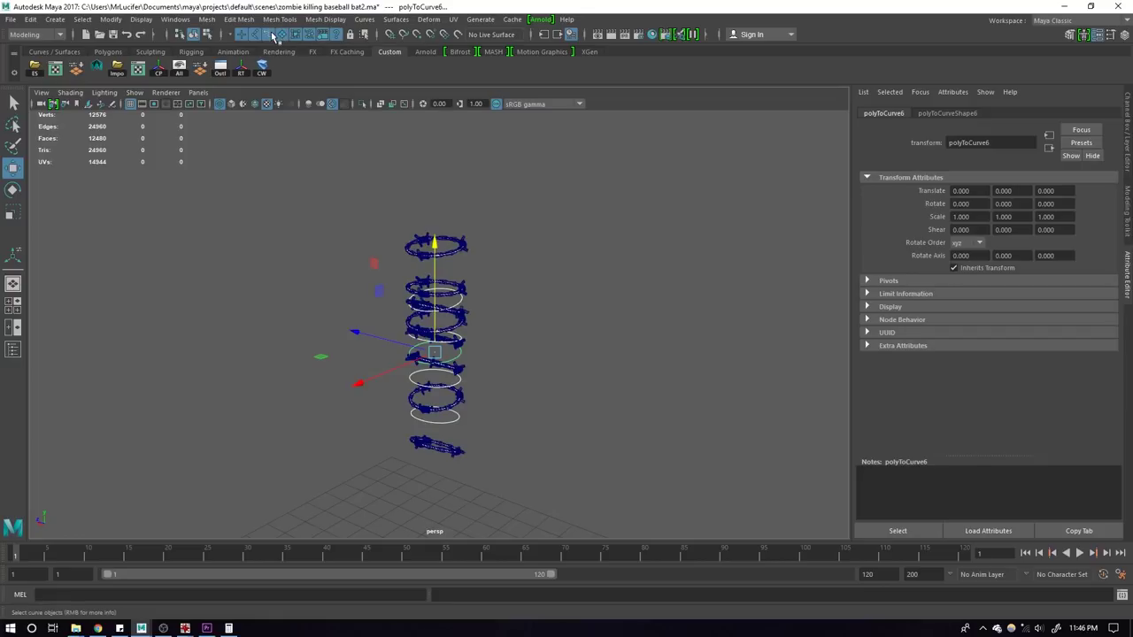
click(288, 190)
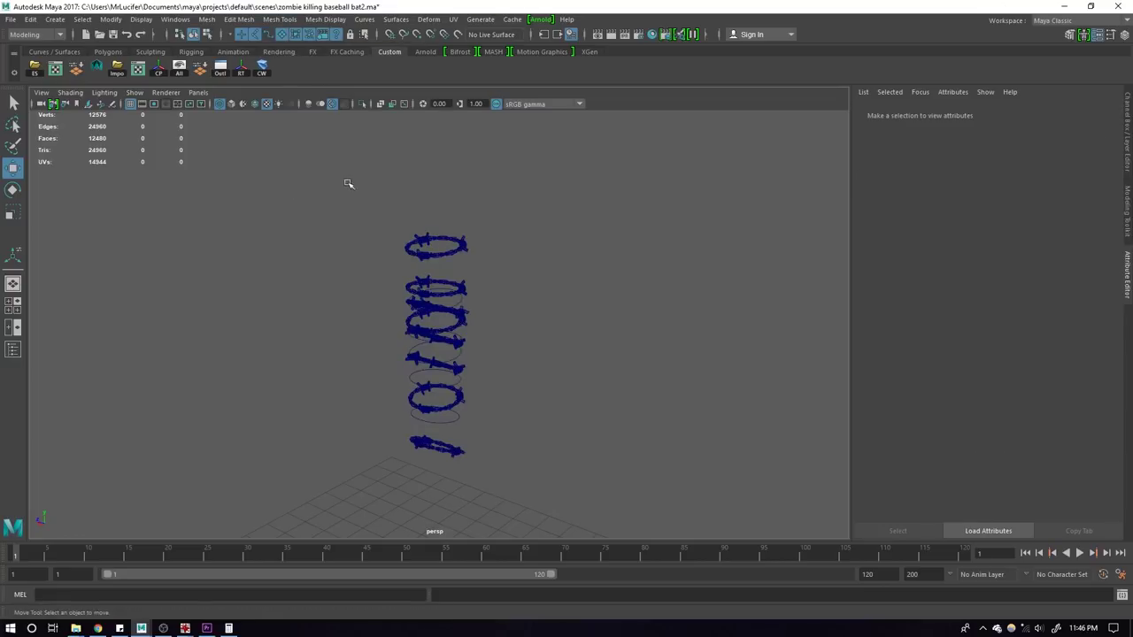
Step: Clear the selection and show the rings with textured shading, zoomed in
drag(550, 512, 499, 453)
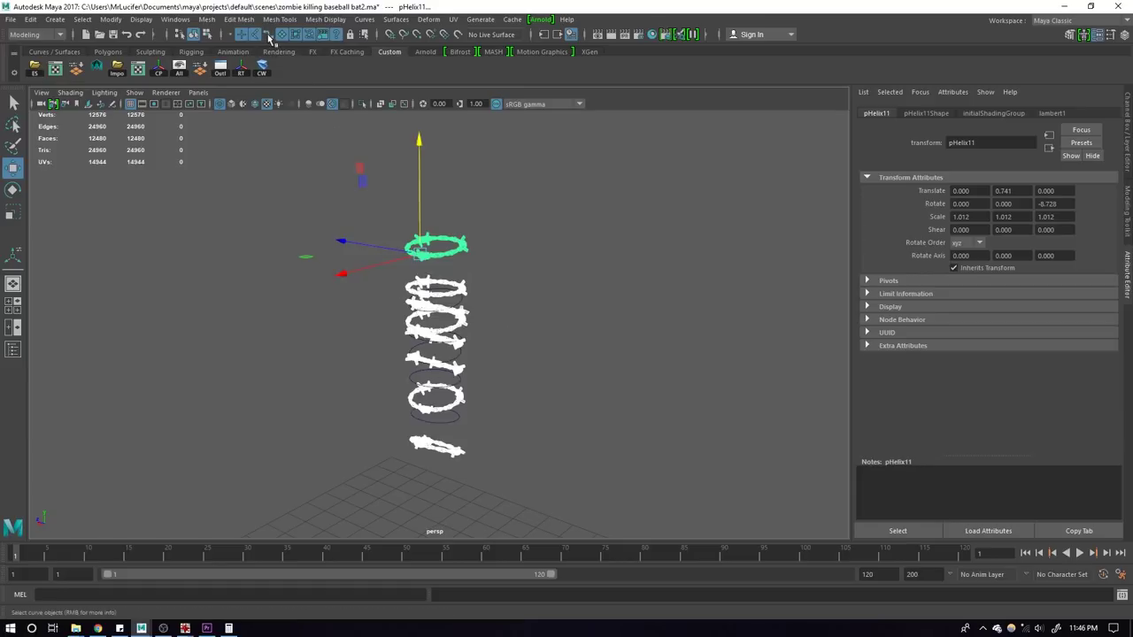
click(266, 147)
drag(265, 147, 599, 607)
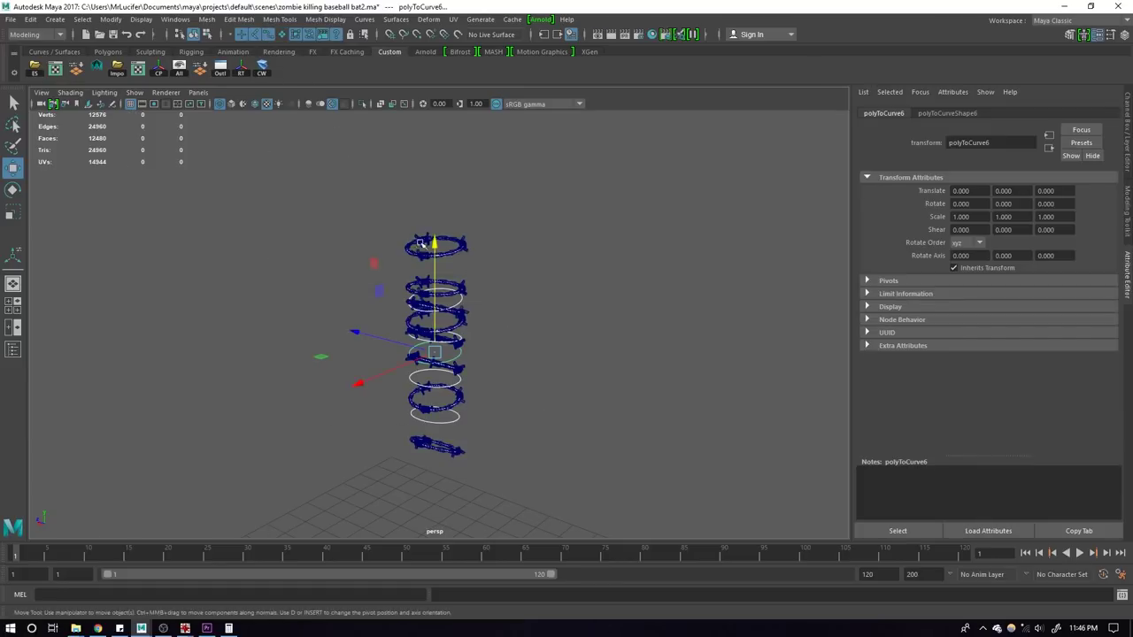
click(469, 456)
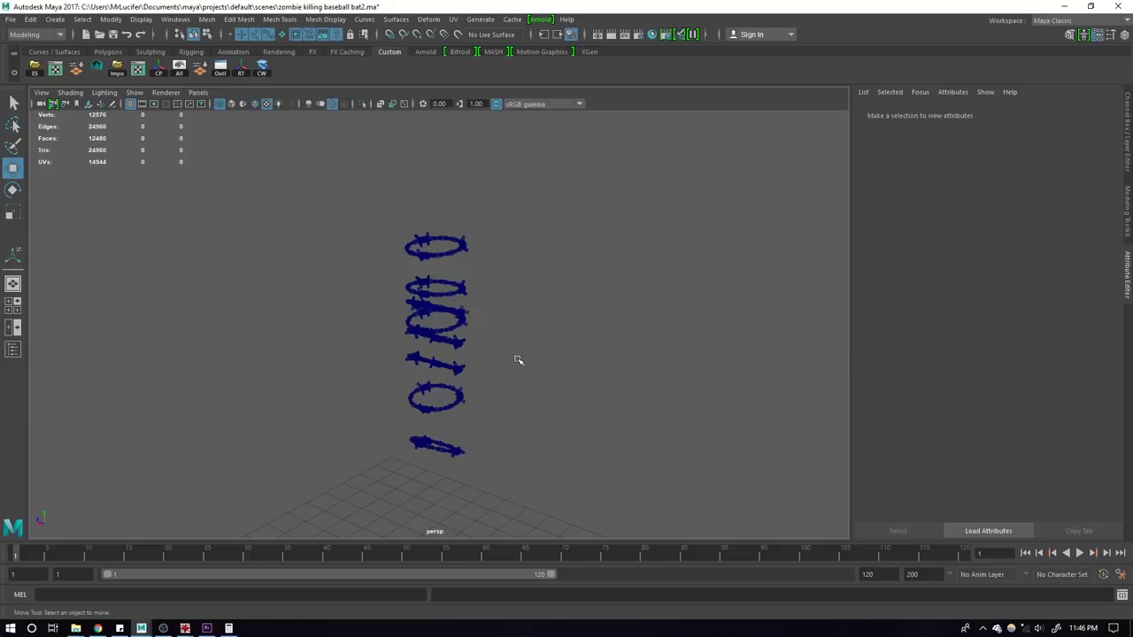
key(6)
scroll(518, 357, up, 3)
scroll(513, 354, up, 3)
scroll(506, 352, up, 2)
Step: Move the bottom ring pHelix14 up along Y toward the rest of the coil
alt+drag(506, 351, 560, 304)
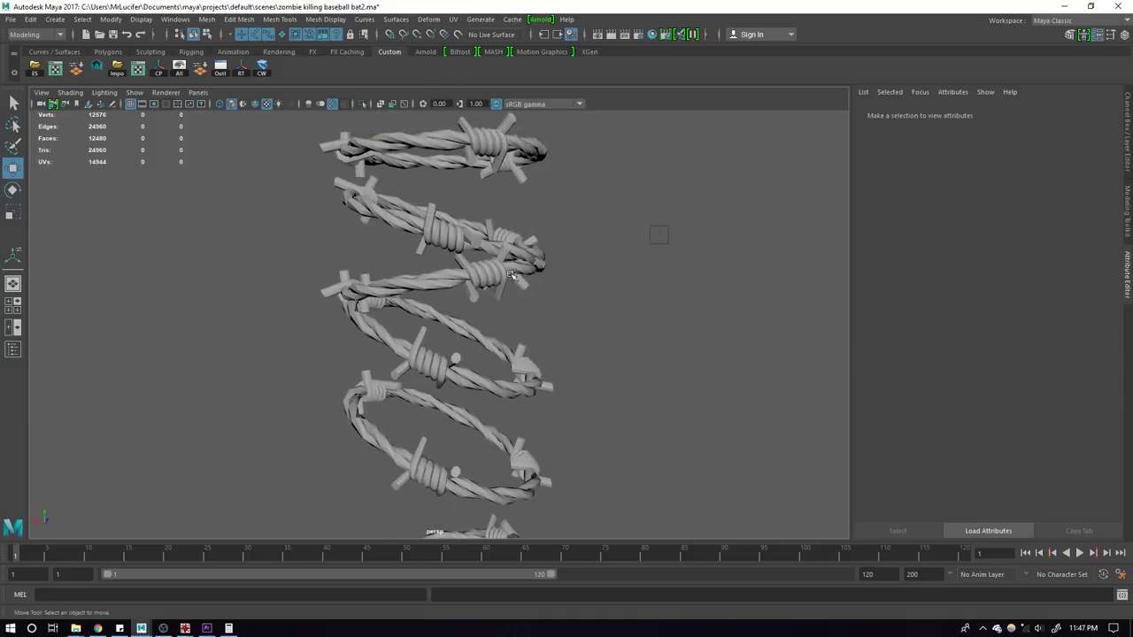
alt+drag(507, 275, 484, 269)
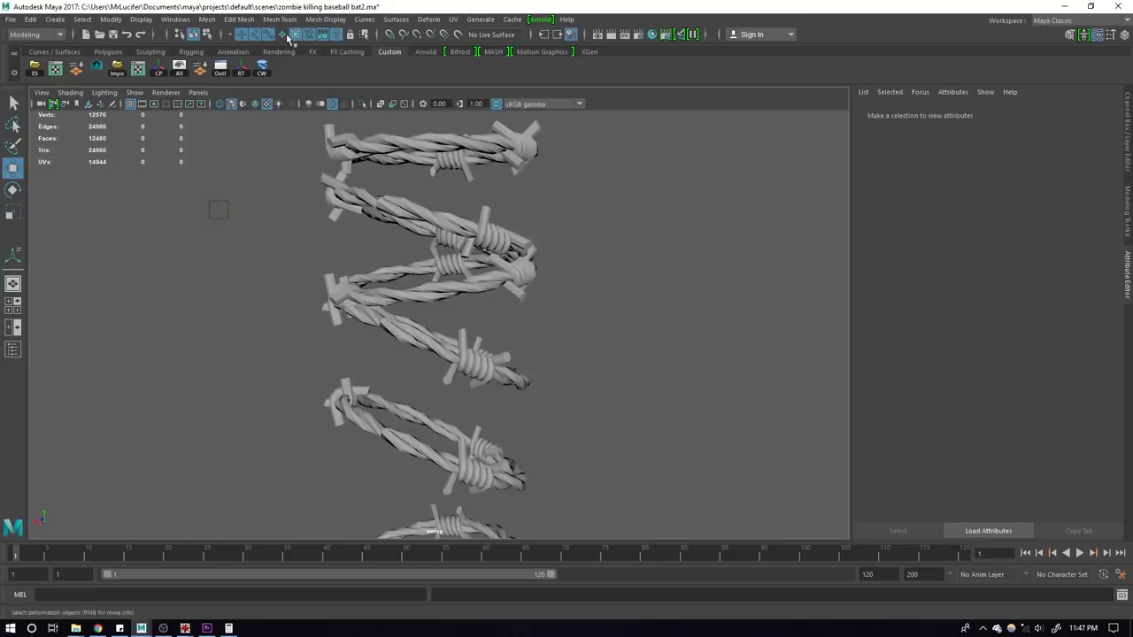
click(430, 273)
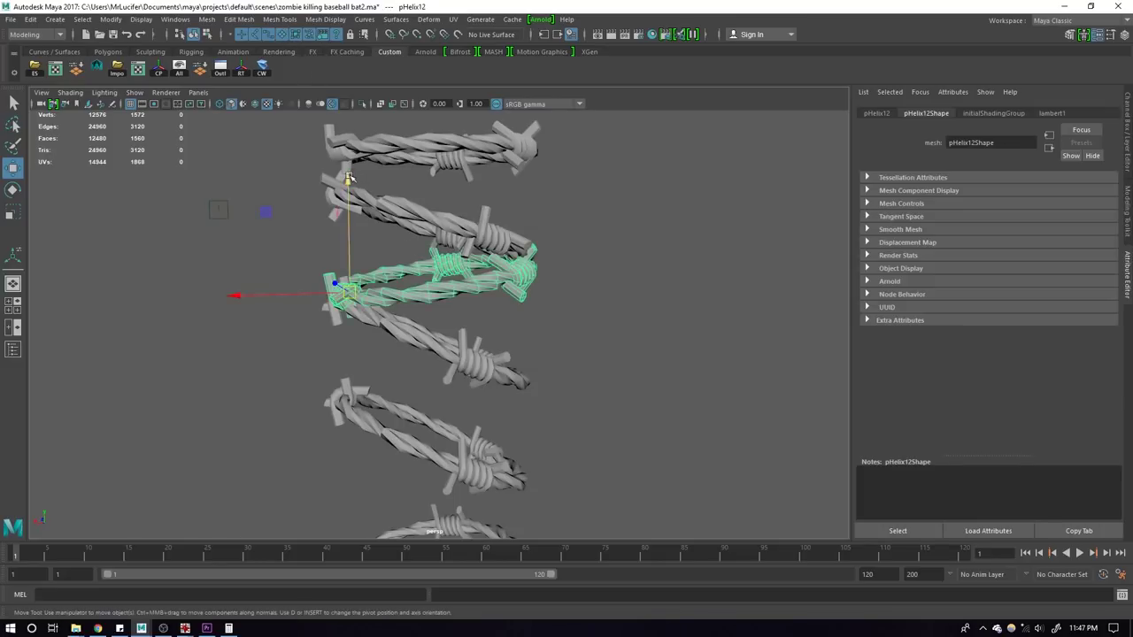
key(e)
alt+drag(378, 177, 473, 309)
click(473, 309)
key(w)
alt+drag(439, 193, 473, 271)
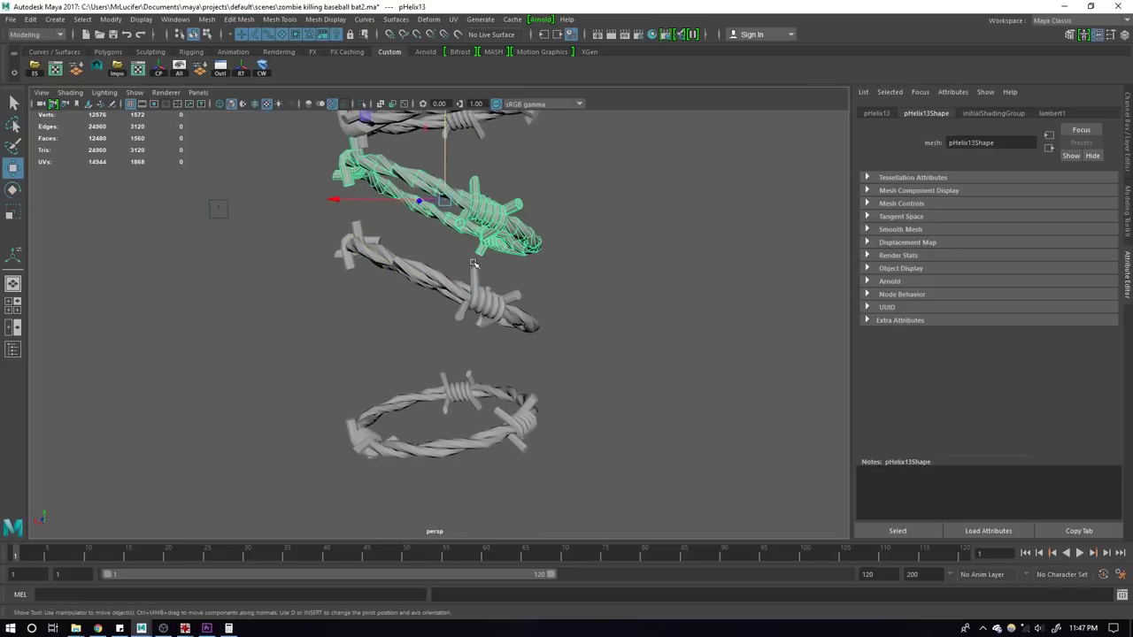
click(471, 452)
mouse_move(453, 340)
mouse_down()
mouse_move(443, 266)
mouse_move(476, 382)
mouse_up()
mouse_move(515, 345)
alt+mouse_down()
mouse_move(544, 356)
mouse_move(475, 253)
mouse_move(532, 381)
alt+mouse_up()
drag(434, 422, 439, 426)
Step: Rotate the lower ring pHelix9 toward level
click(498, 382)
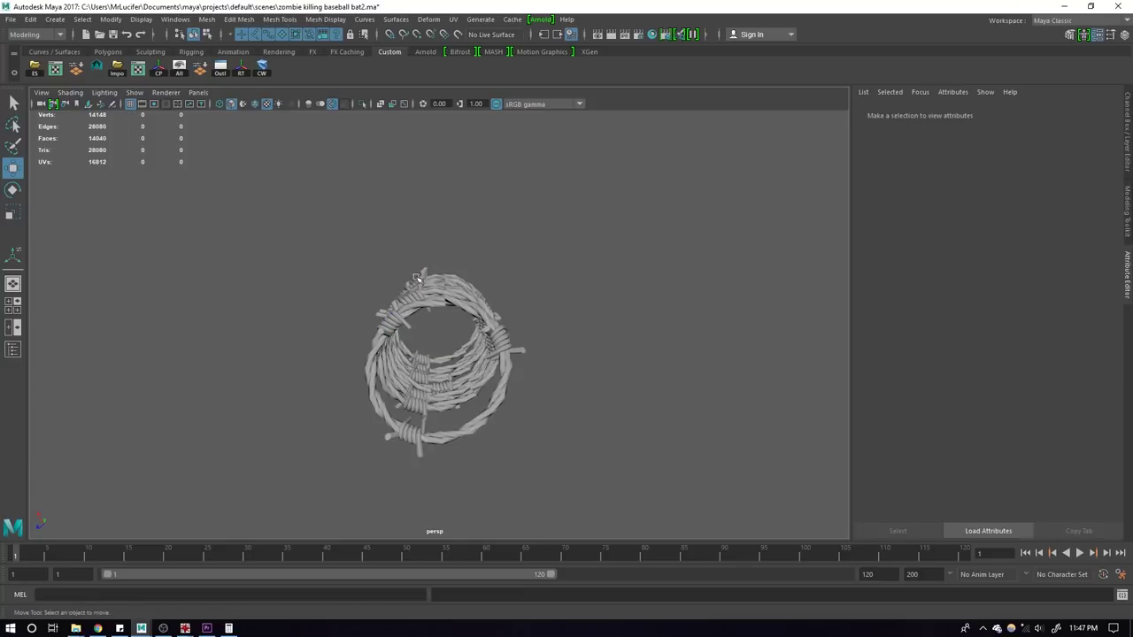
alt+drag(403, 280, 434, 354)
click(417, 328)
click(433, 407)
key(e)
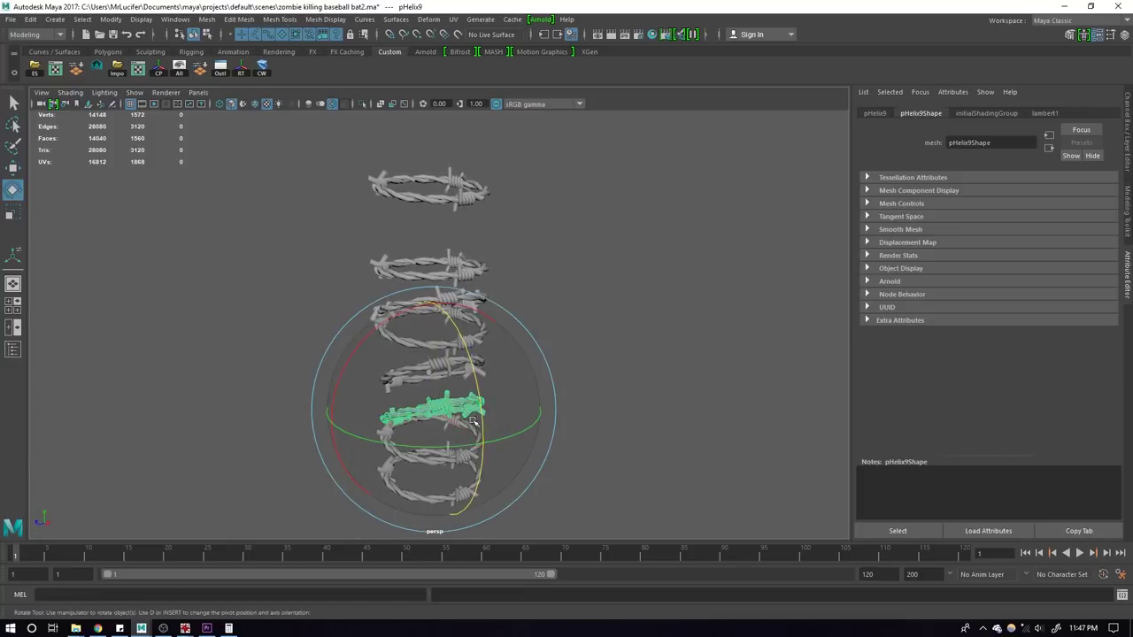
mouse_move(476, 428)
mouse_down()
mouse_move(513, 417)
mouse_move(543, 488)
mouse_move(495, 451)
mouse_up()
Step: Select several rings and rotate them from the top view, adjusting their pivot
mouse_move(634, 469)
mouse_down()
mouse_move(13, 125)
mouse_move(232, 188)
mouse_up()
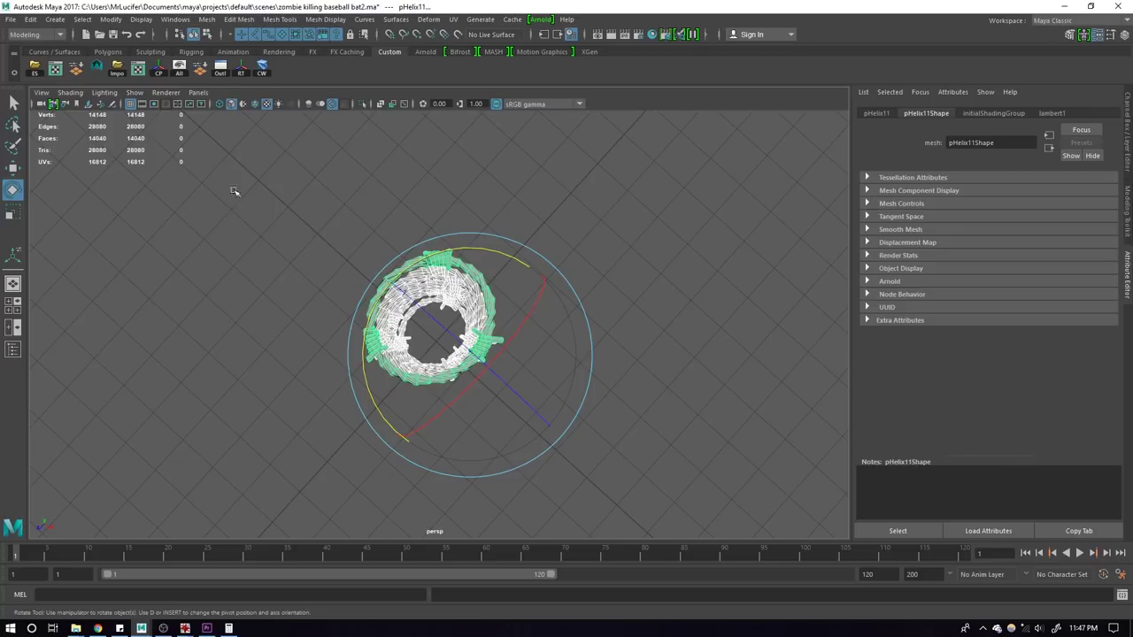
key(space)
key(space)
key(f)
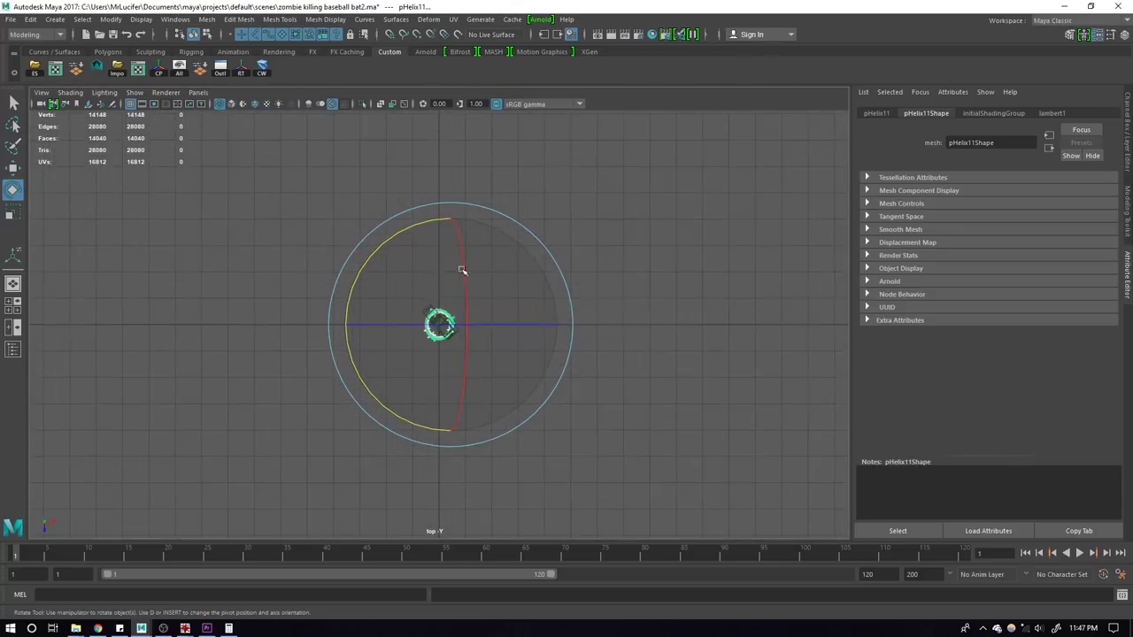
drag(474, 278, 439, 327)
key(d)
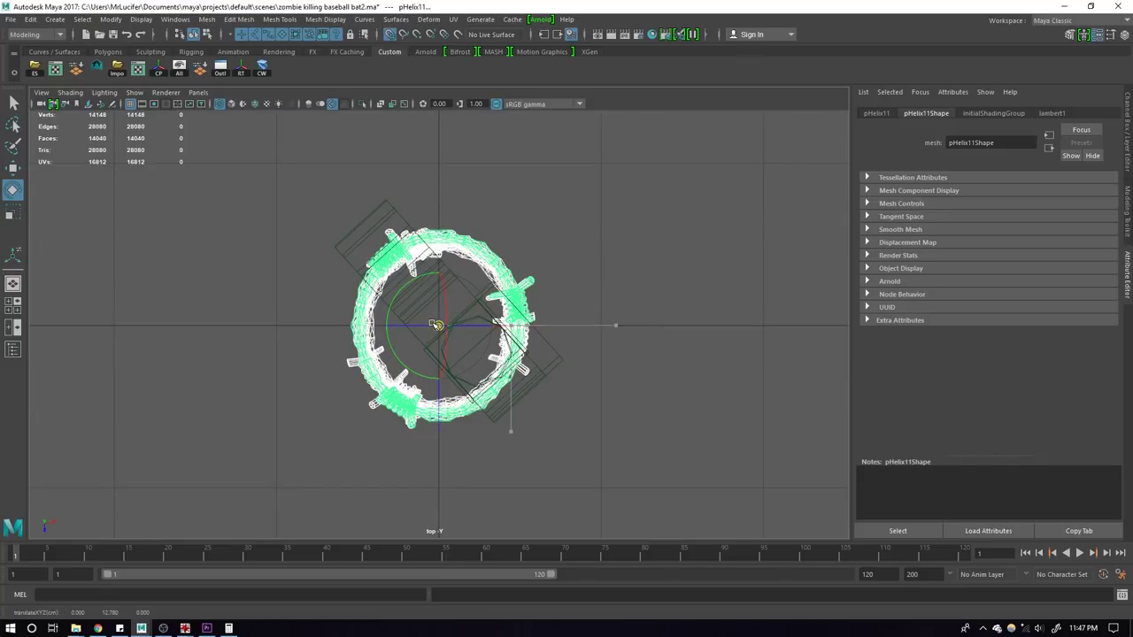
key(space)
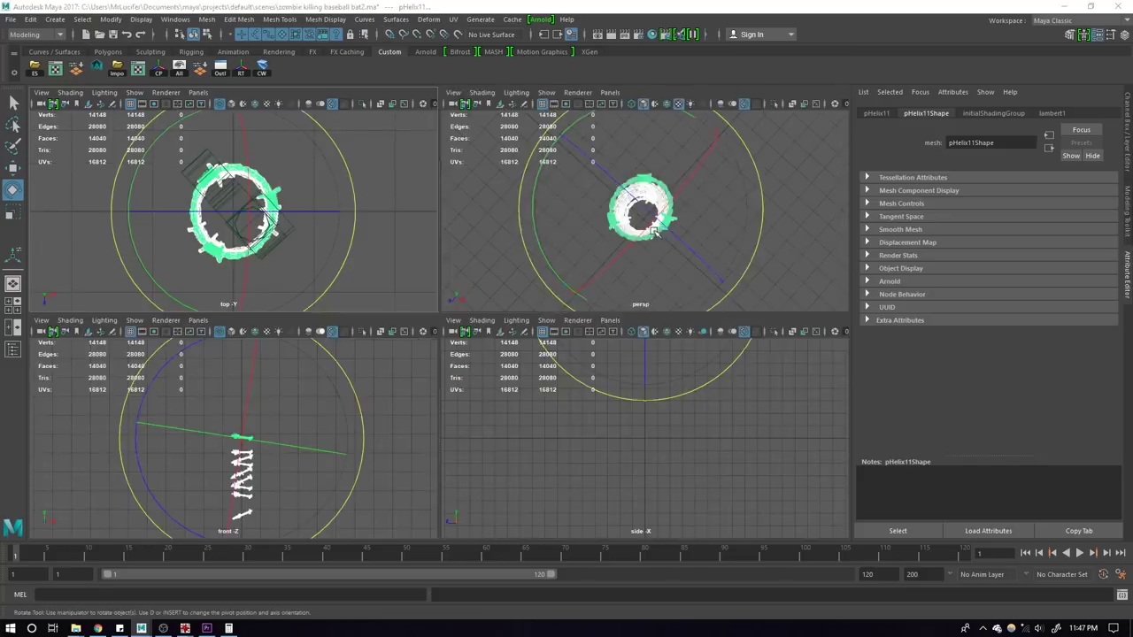
key(space)
Step: Level the middle ring pHelix13 and the upper ring pHelix6
click(590, 323)
click(453, 378)
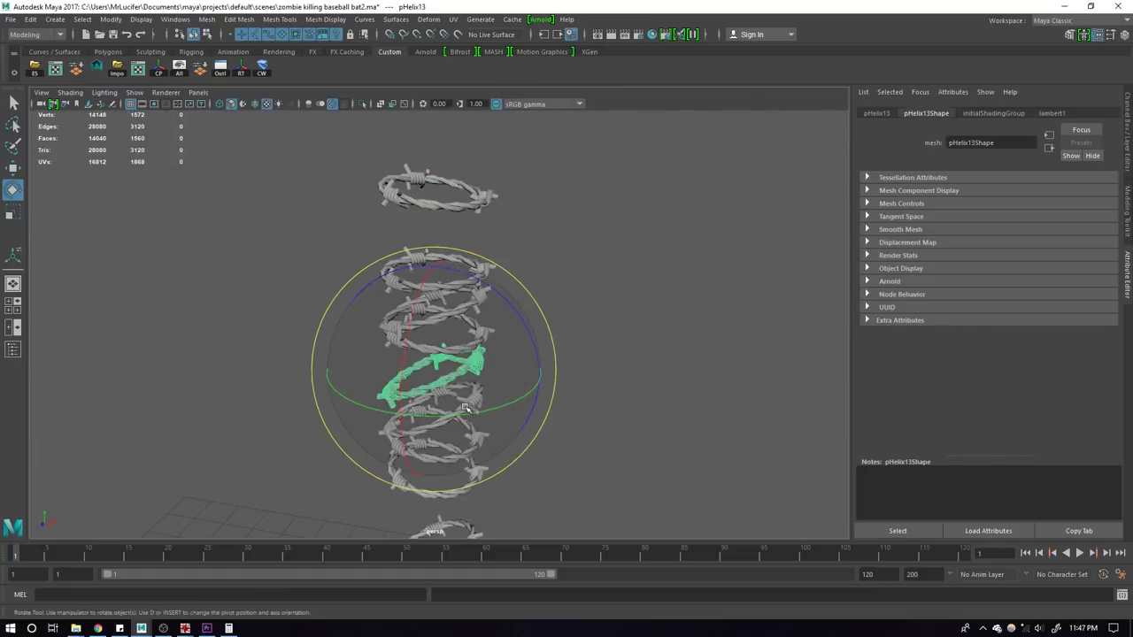
drag(453, 377, 537, 390)
click(455, 405)
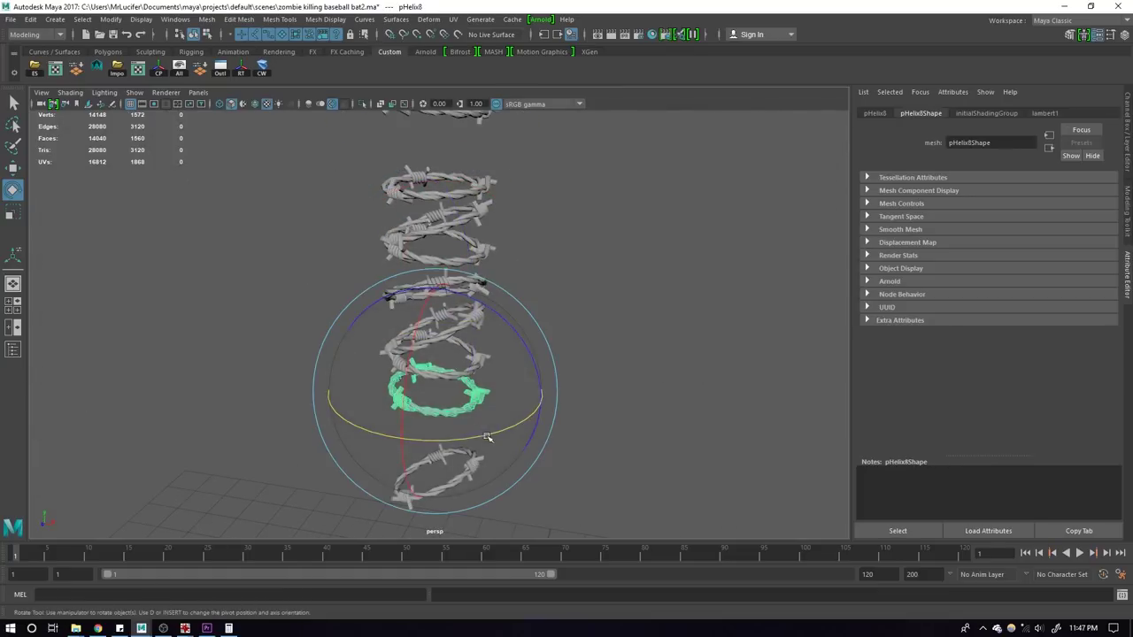
key(w)
click(445, 228)
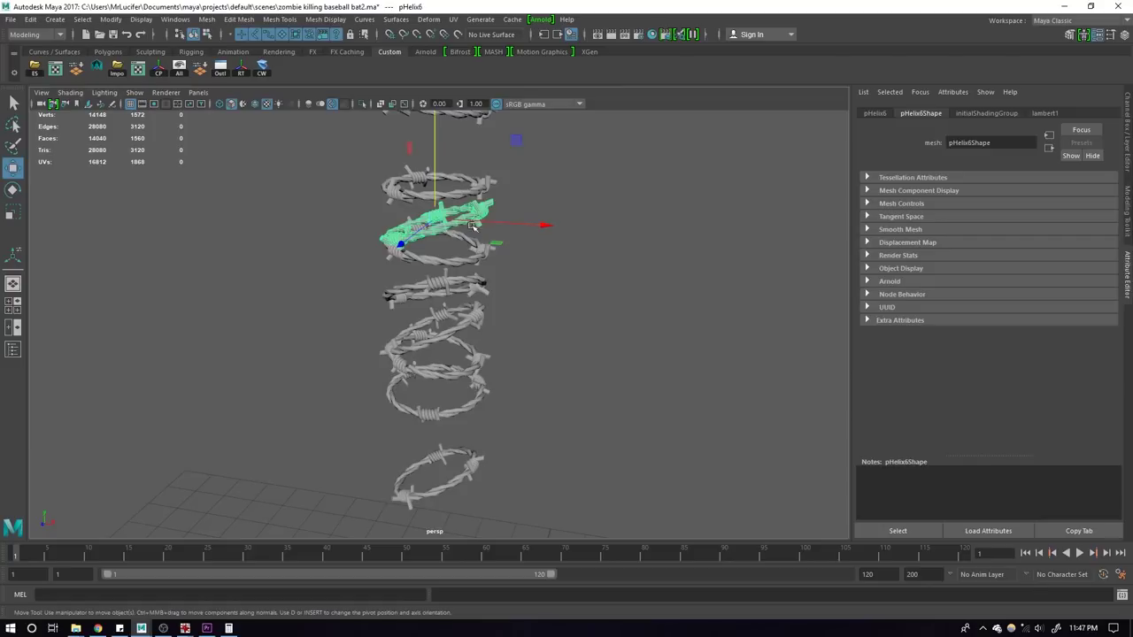
key(e)
drag(392, 298, 398, 305)
key(w)
Step: Adjust rings pHelix12 and pHelix14 so they sit level in the coil
click(485, 380)
click(465, 283)
mouse_move(465, 283)
alt+mouse_down()
mouse_move(410, 286)
mouse_move(531, 276)
mouse_move(466, 203)
mouse_move(588, 370)
mouse_move(549, 385)
alt+mouse_up()
key(e)
key(w)
click(548, 209)
click(456, 252)
alt+drag(551, 275, 497, 255)
click(553, 267)
click(535, 316)
right_drag(550, 301, 602, 310)
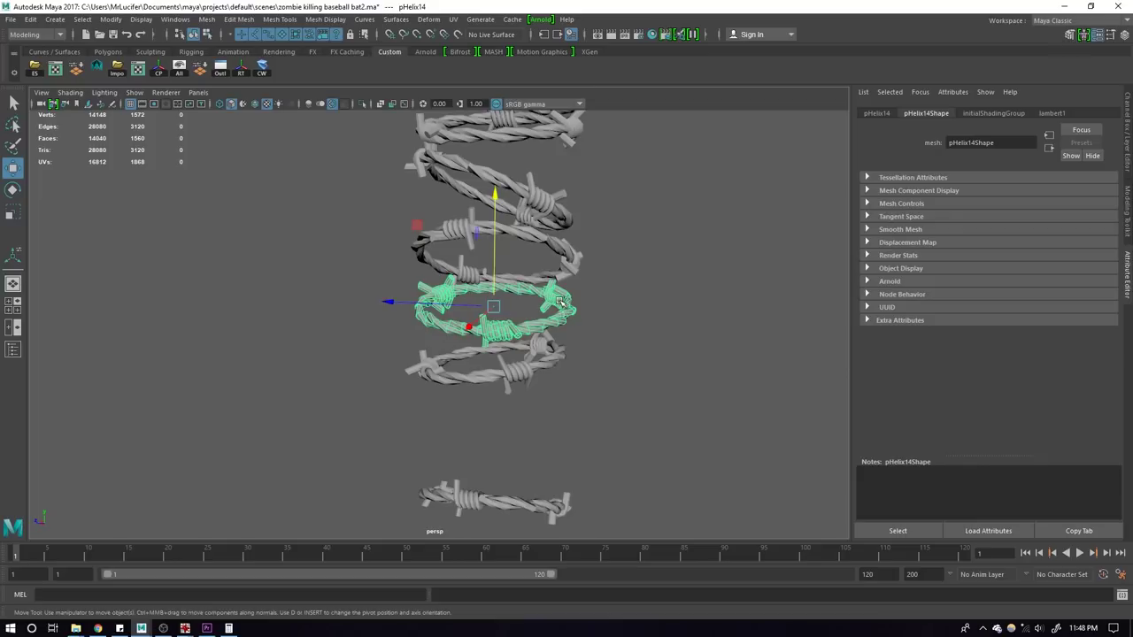
ctrl+right_click(559, 302)
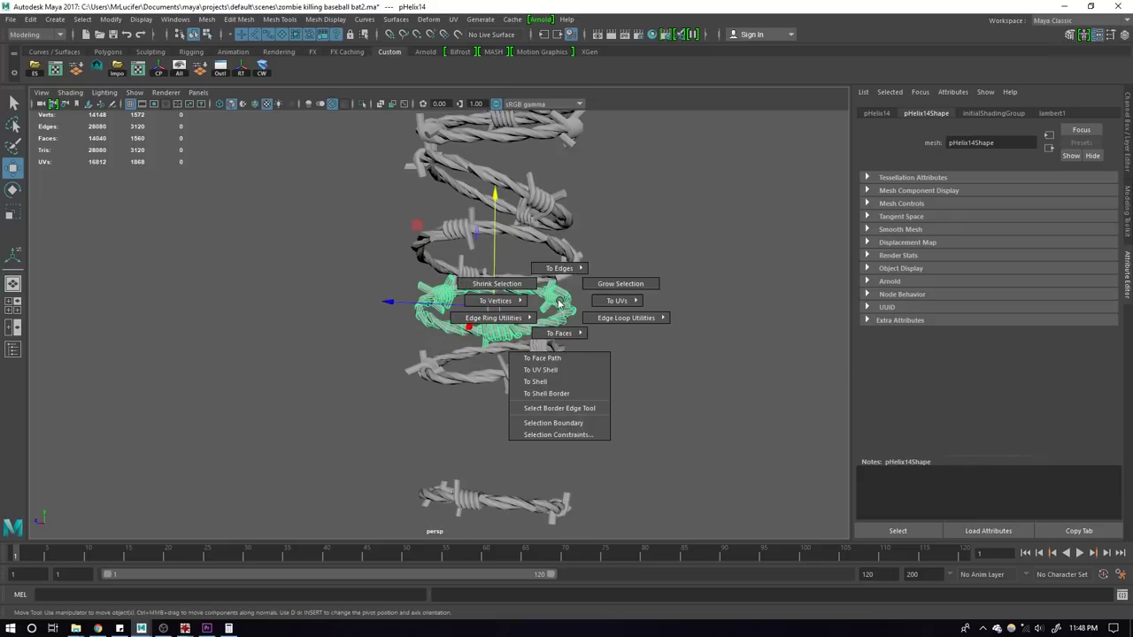
ctrl+right_drag(534, 302, 434, 298)
ctrl+right_drag(329, 277, 329, 277)
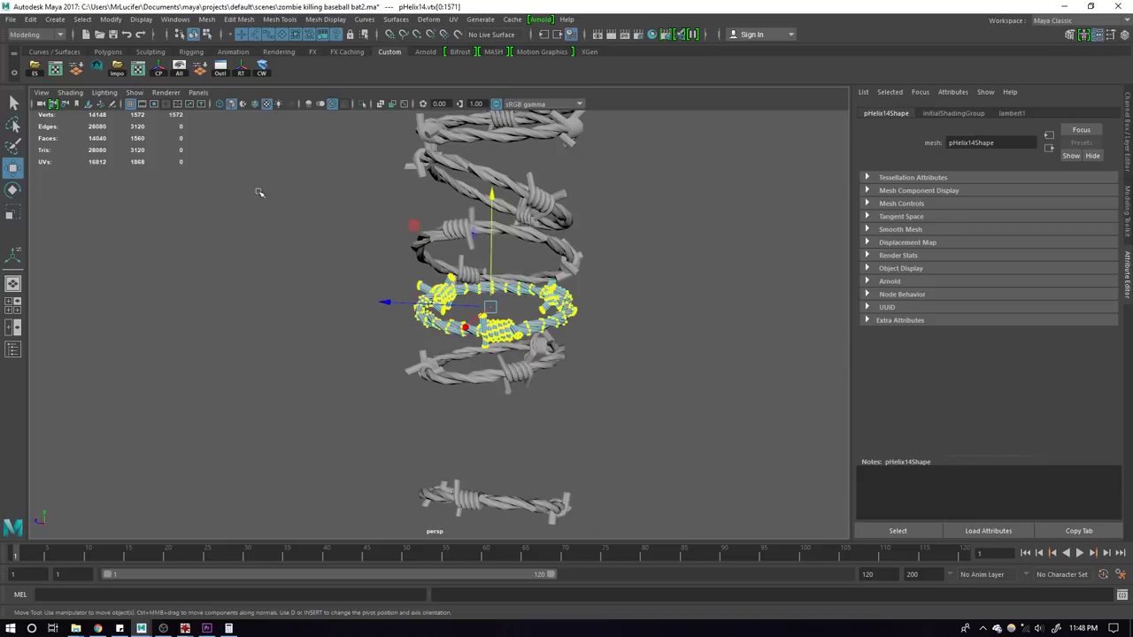
key(ctrl+z)
click(589, 336)
click(515, 329)
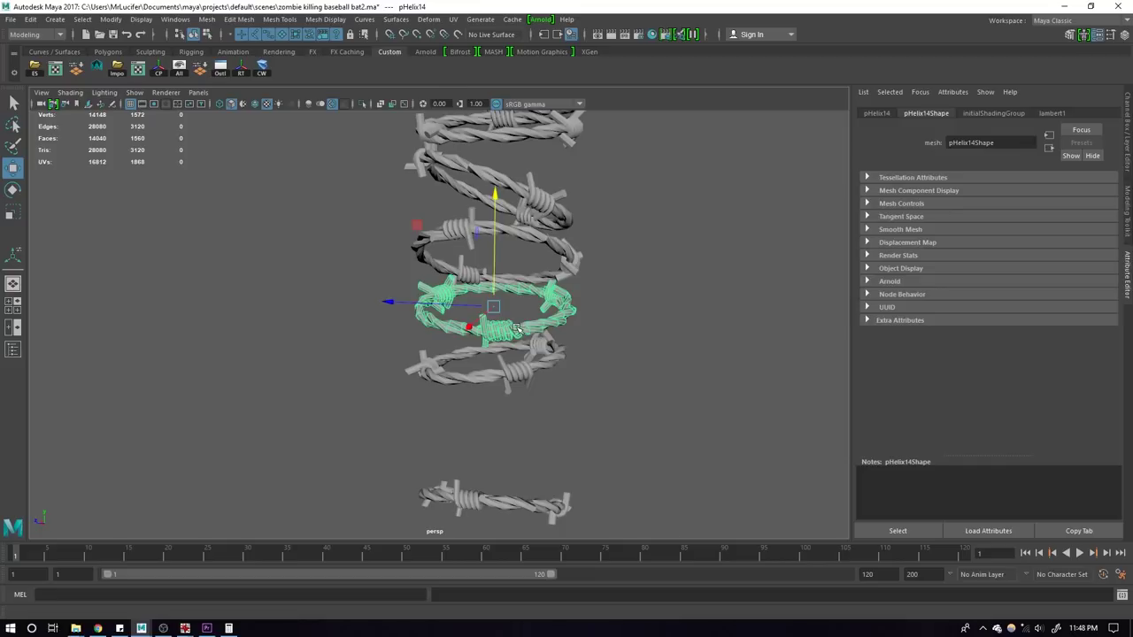
click(619, 347)
mouse_move(620, 346)
alt+mouse_down()
mouse_move(529, 366)
mouse_move(495, 357)
mouse_move(511, 307)
alt+mouse_up()
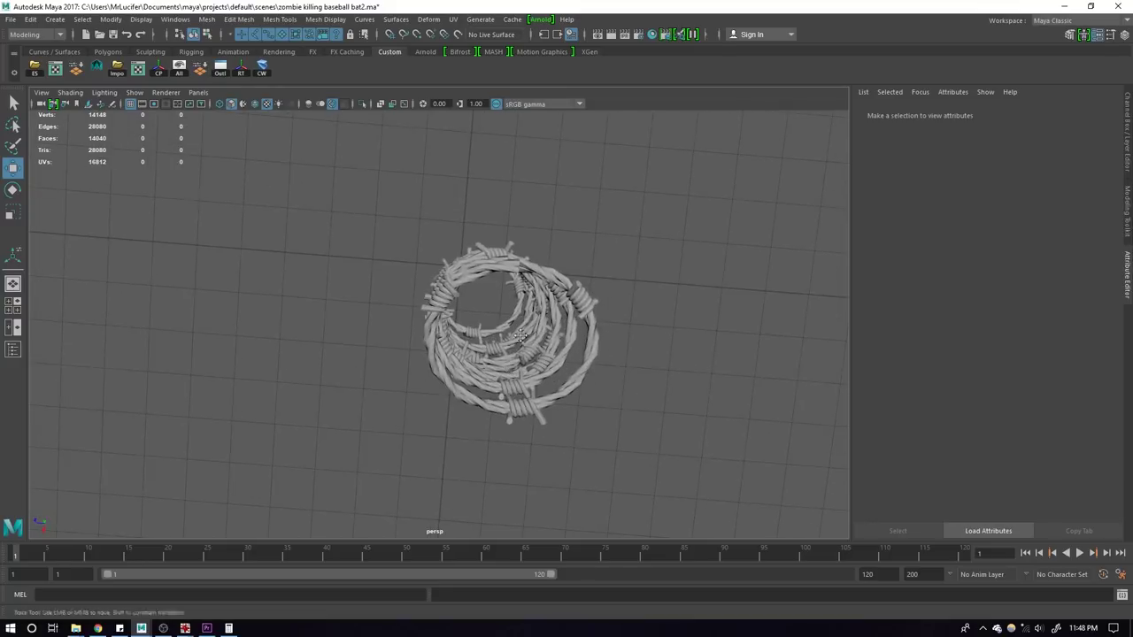
click(525, 282)
right_drag(485, 182, 584, 154)
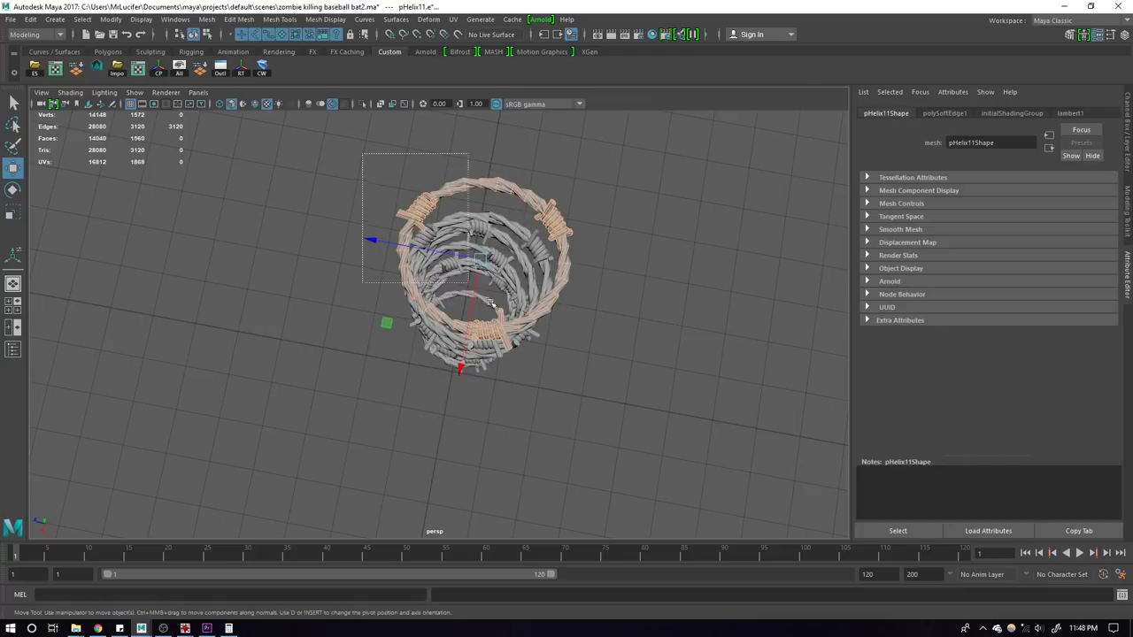
right_drag(576, 253, 607, 265)
click(607, 286)
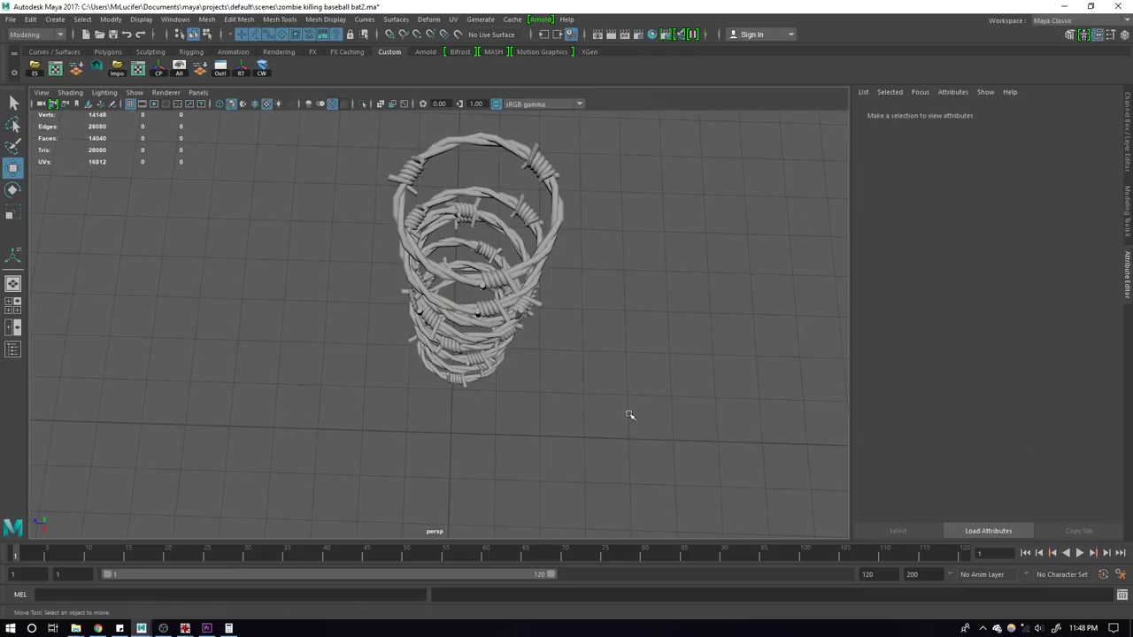
drag(628, 425, 416, 205)
key(f)
click(511, 339)
scroll(510, 339, up, 2)
scroll(511, 339, down, 2)
scroll(576, 349, down, 2)
scroll(411, 118, down, 2)
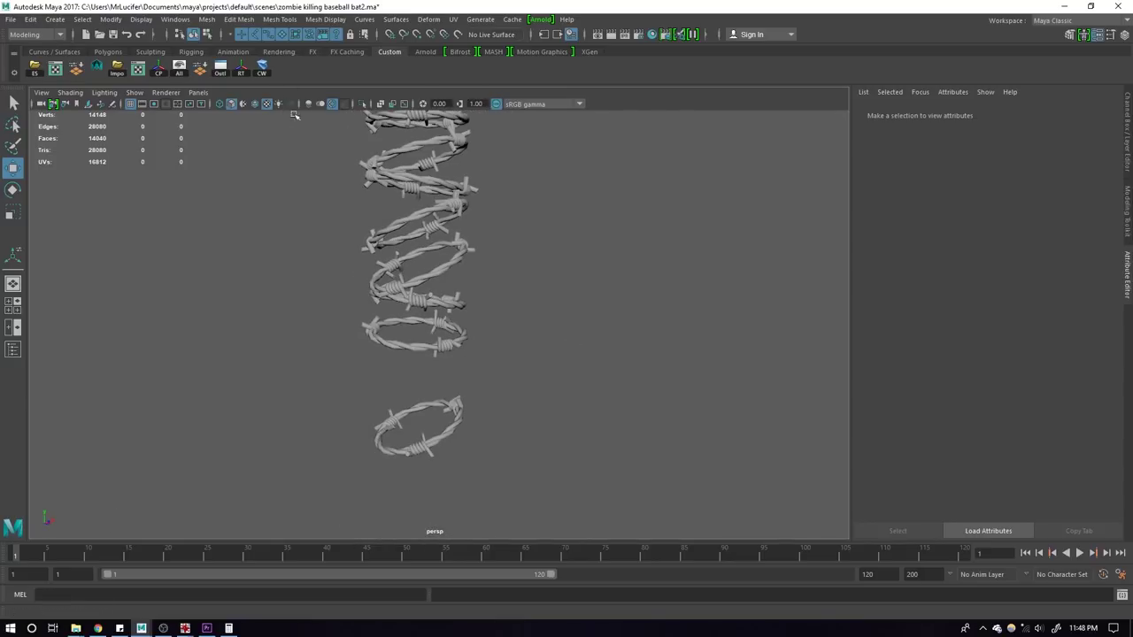
mouse_move(546, 229)
alt+mouse_down()
mouse_move(495, 268)
mouse_move(304, 233)
mouse_move(531, 295)
mouse_move(442, 311)
mouse_move(452, 288)
alt+mouse_up()
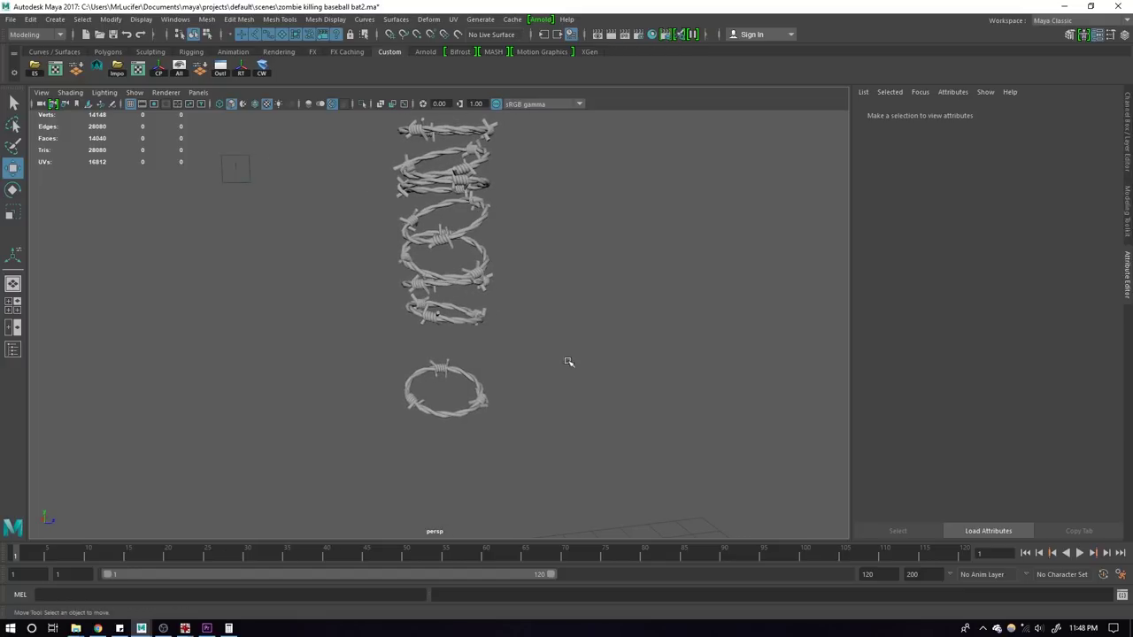
Step: Duplicate the lower barbed-wire ring and move the copy down the stack
mouse_move(567, 359)
alt+mouse_down()
mouse_move(481, 346)
mouse_move(540, 362)
alt+mouse_up()
click(457, 318)
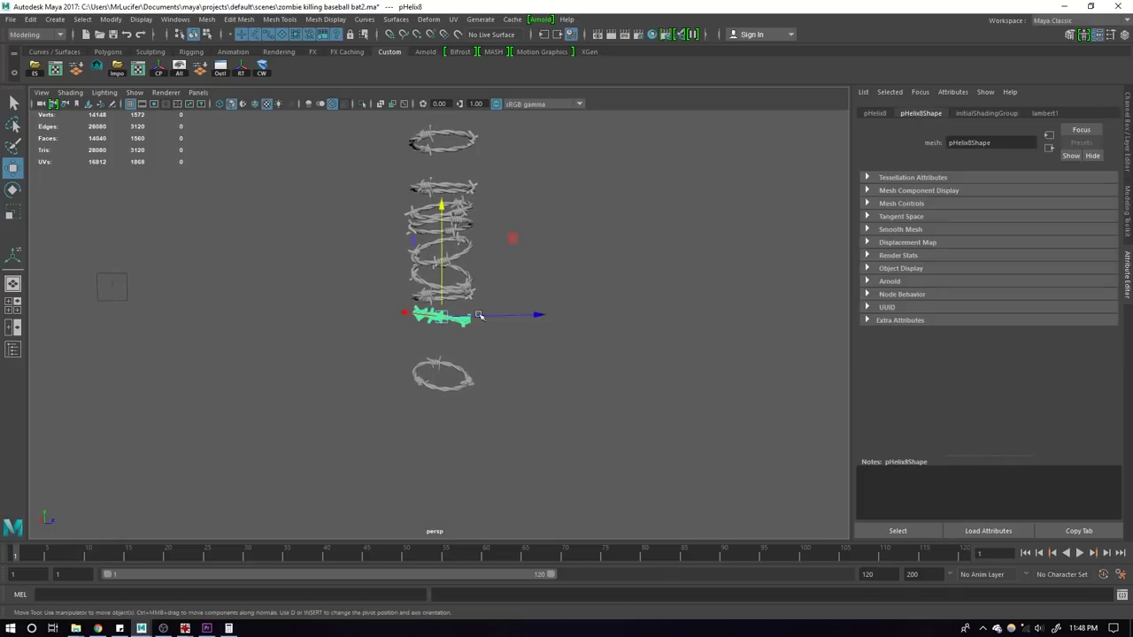
scroll(480, 305, up, 2)
key(ctrl+d)
mouse_move(442, 275)
mouse_down()
mouse_move(443, 324)
mouse_move(465, 352)
mouse_move(453, 225)
mouse_up()
key(e)
key(w)
Step: Tilt a top ring to match the others, then save the scene
click(453, 225)
key(e)
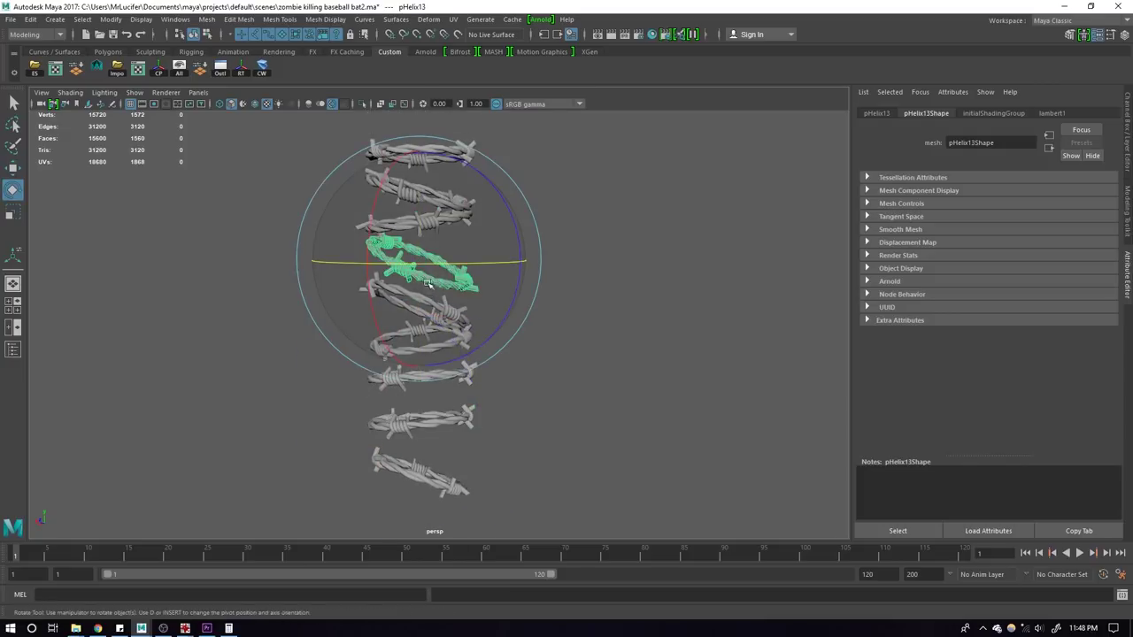
click(580, 298)
mouse_move(580, 297)
alt+mouse_down()
mouse_move(245, 331)
mouse_move(741, 334)
mouse_move(502, 332)
alt+mouse_up()
click(502, 332)
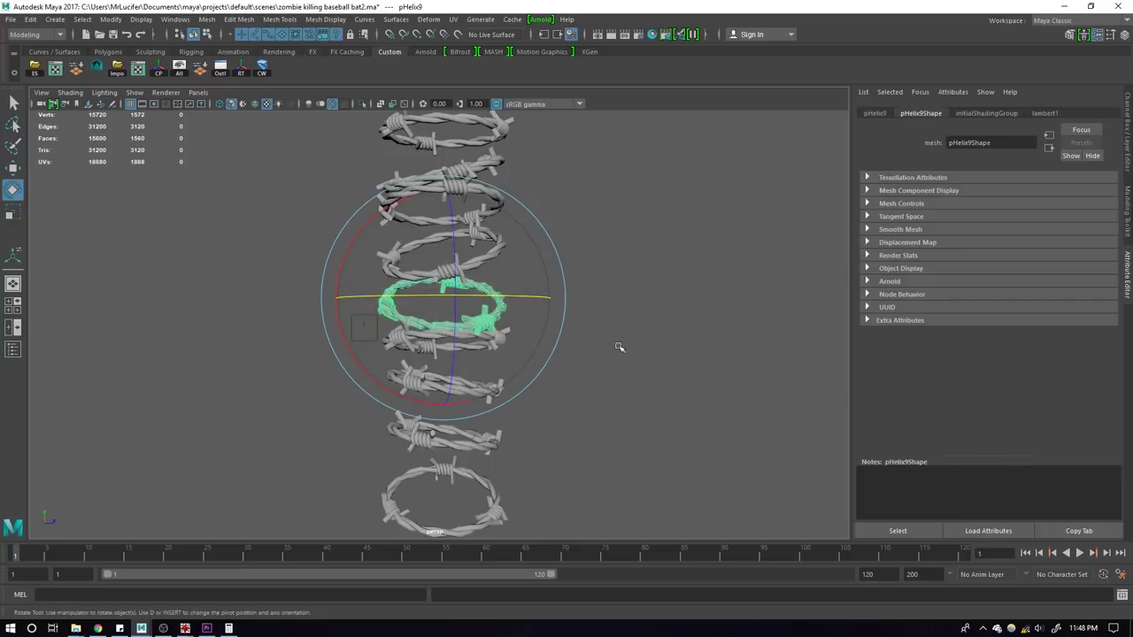
click(684, 383)
key(ctrl+s)
key(ctrl+a)
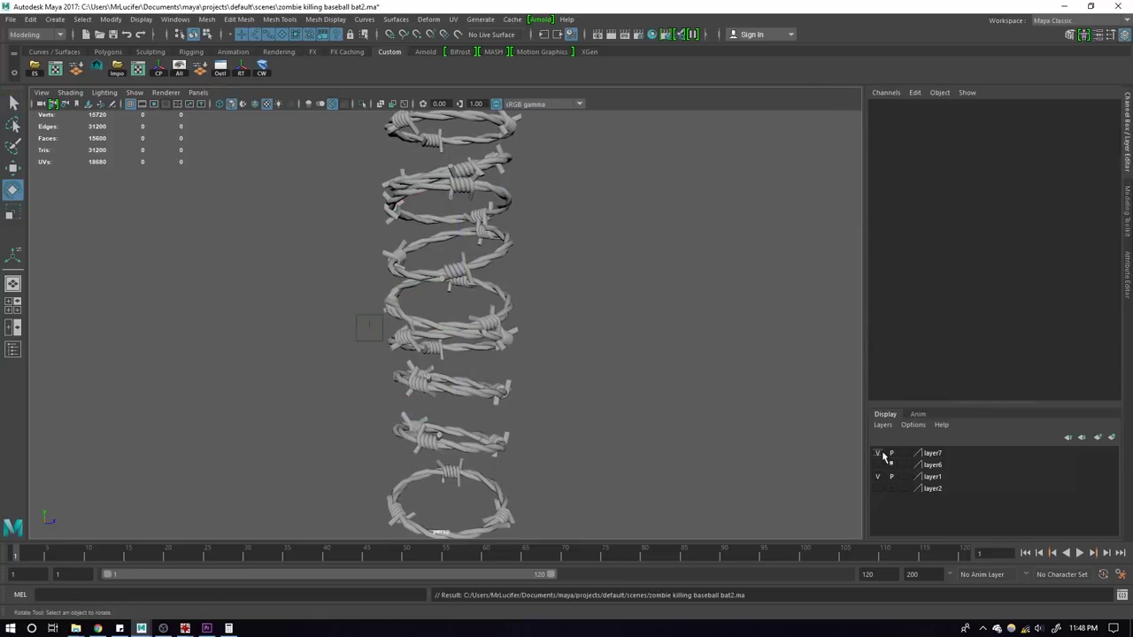
Step: Show the bat layer, hide the loose rings, and select the wire spiral
click(877, 465)
mouse_move(567, 384)
alt+mouse_down()
mouse_move(718, 399)
mouse_move(451, 400)
mouse_move(500, 386)
alt+mouse_up()
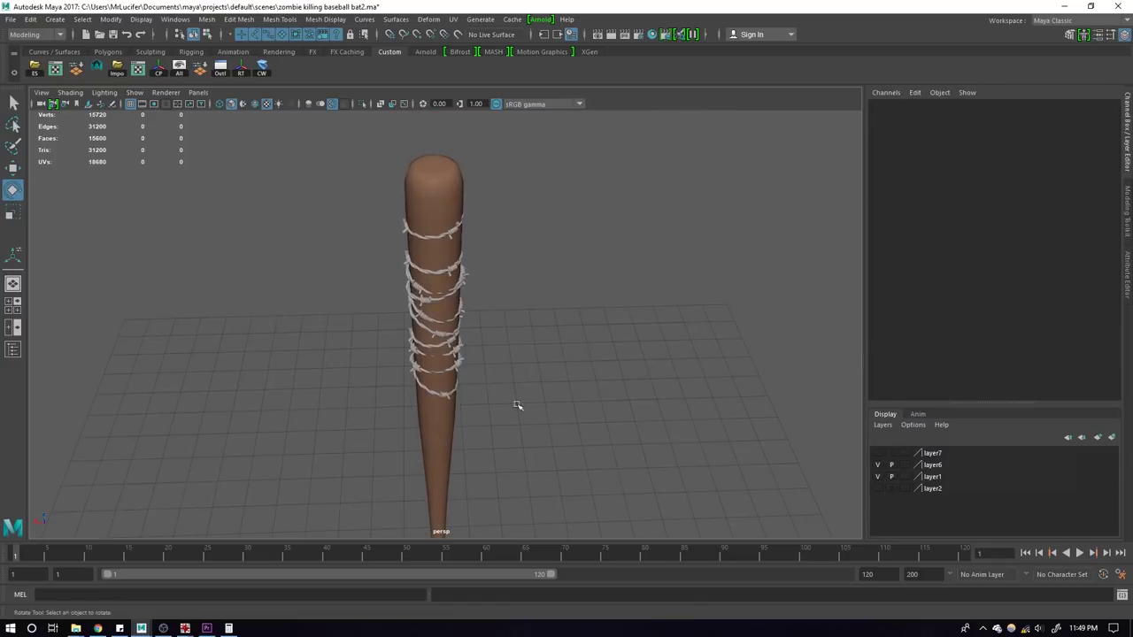
drag(593, 444, 299, 157)
alt+drag(713, 468, 452, 352)
Step: Scale the wire spiral up slightly so it fits around the bat
key(r)
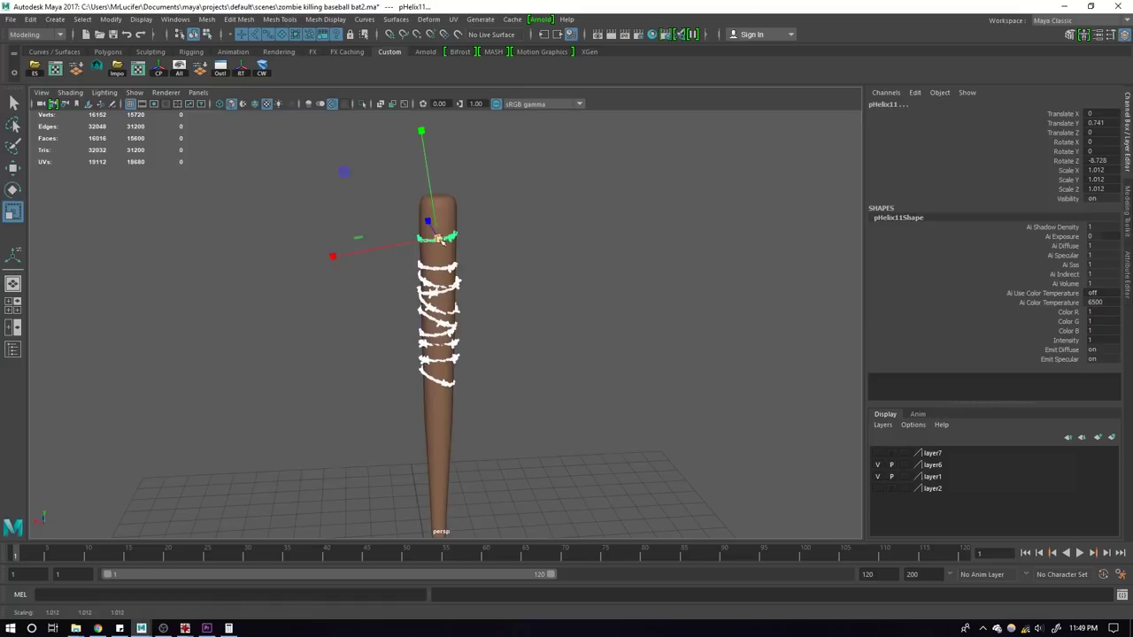
scroll(526, 301, up, 1)
scroll(505, 305, up, 3)
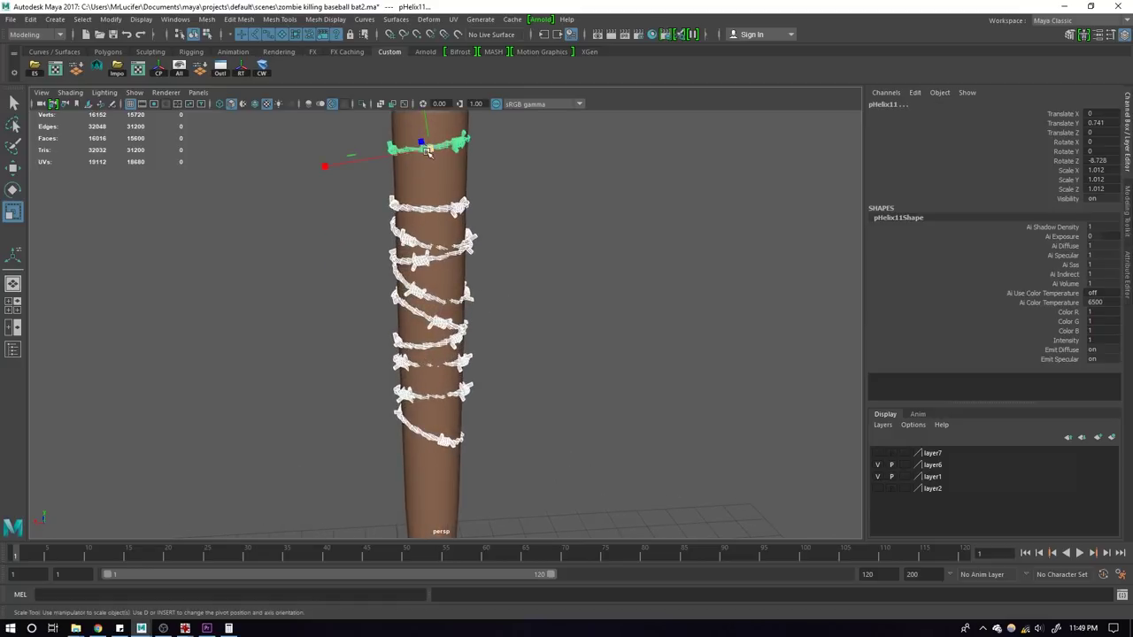
middle_drag(431, 292, 495, 369)
mouse_move(495, 370)
alt+mouse_down()
mouse_move(599, 321)
mouse_move(732, 321)
mouse_move(609, 386)
mouse_move(811, 433)
mouse_move(617, 389)
mouse_move(263, 377)
mouse_move(456, 419)
mouse_move(642, 422)
mouse_move(632, 407)
mouse_move(418, 345)
alt+mouse_up()
click(609, 386)
scroll(608, 386, down, 5)
scroll(554, 377, down, 3)
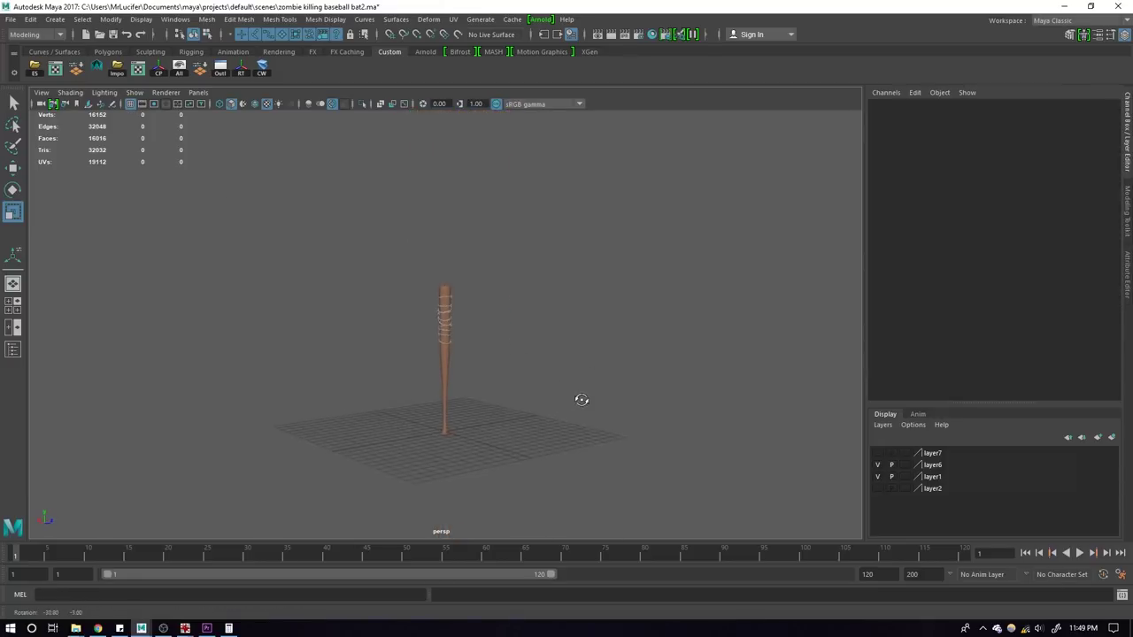
scroll(581, 399, up, 5)
scroll(487, 352, up, 2)
Step: Insert a new edge loop across the bat
click(442, 381)
scroll(416, 394, up, 3)
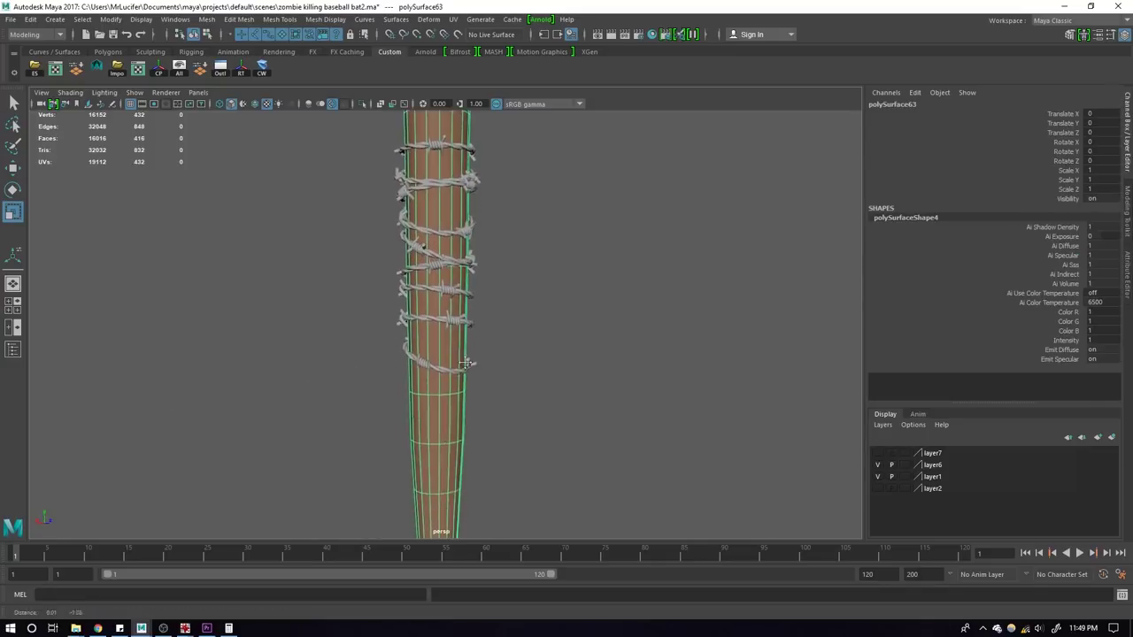
scroll(397, 407, up, 2)
shift+right_drag(397, 407, 447, 373)
mouse_move(442, 359)
mouse_down()
mouse_move(436, 340)
mouse_move(456, 303)
mouse_up()
Step: Select two face loops near the wire ends and extract them as bands
key(w)
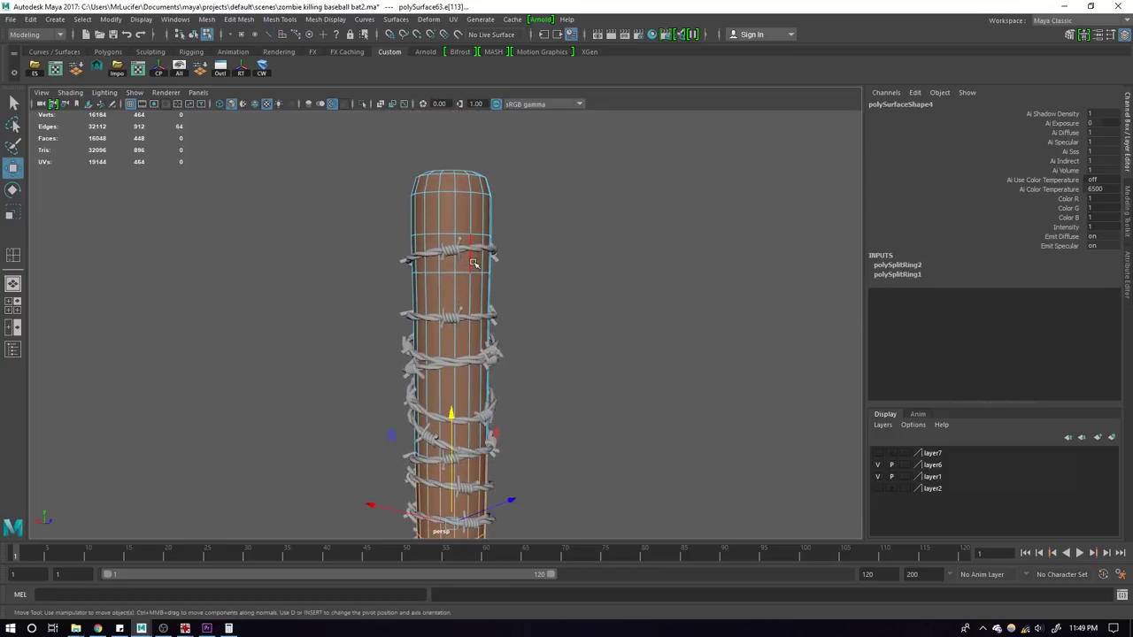
double_click(475, 264)
alt+middle_drag(458, 531, 456, 387)
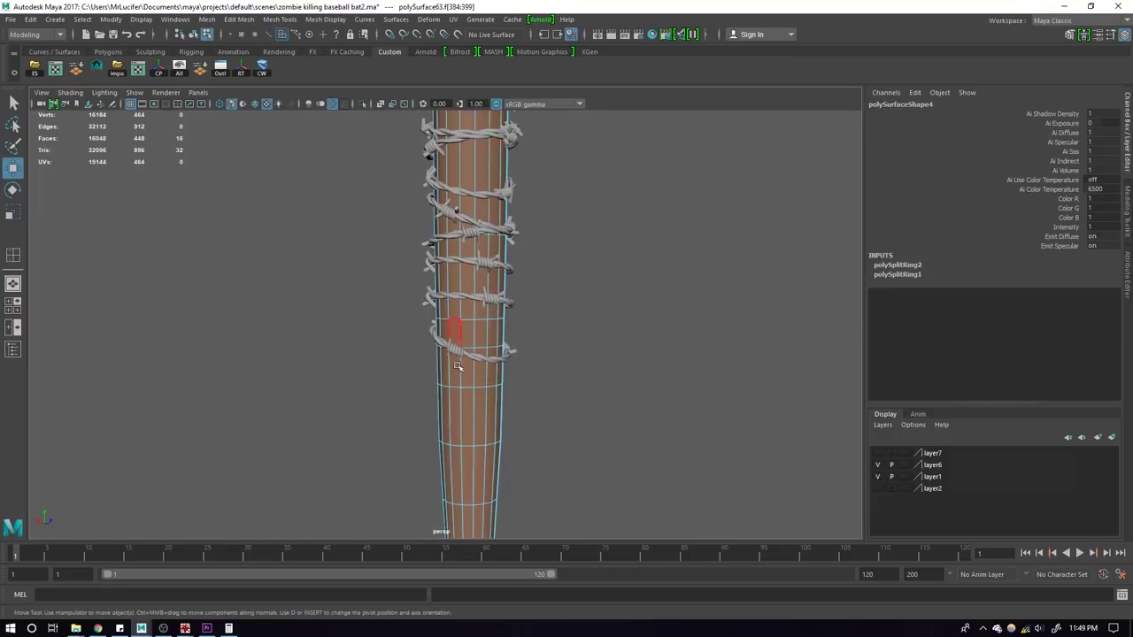
shift+double_click(473, 334)
key(f)
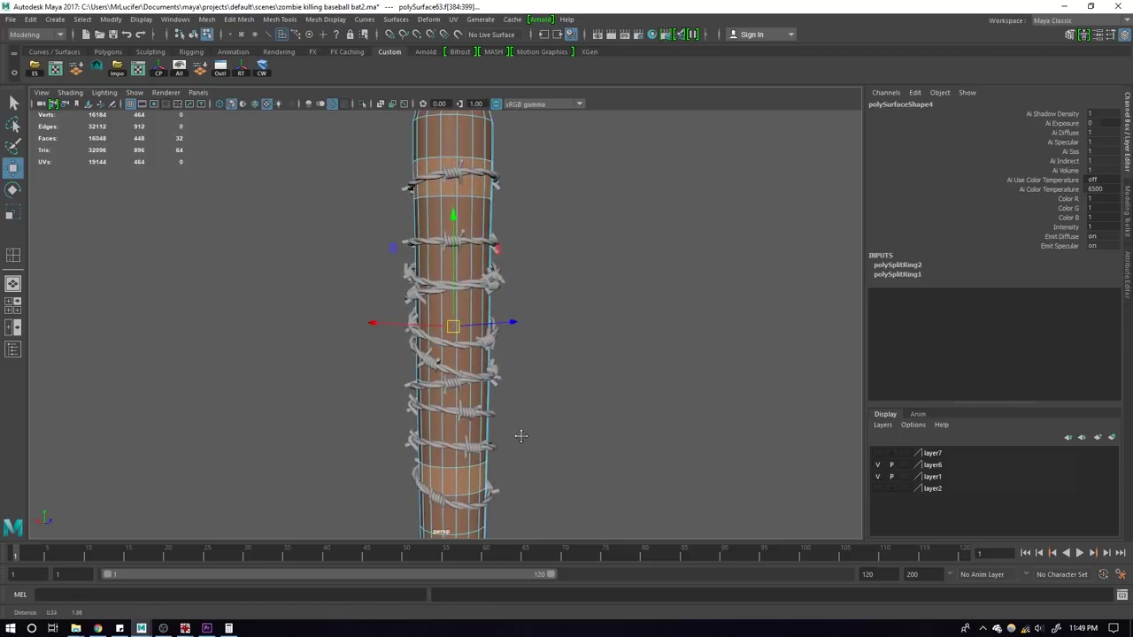
shift+right_drag(566, 247, 561, 421)
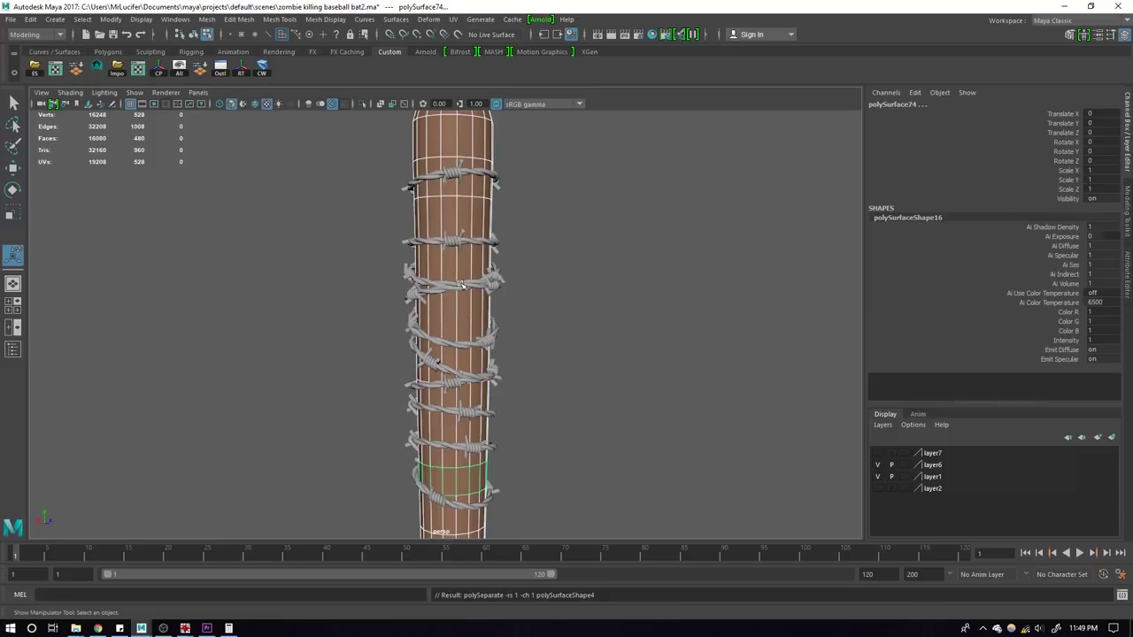
Step: Combine the bands with the bat and extrude the band faces slightly outward
key(q)
shift+right_drag(528, 215, 534, 245)
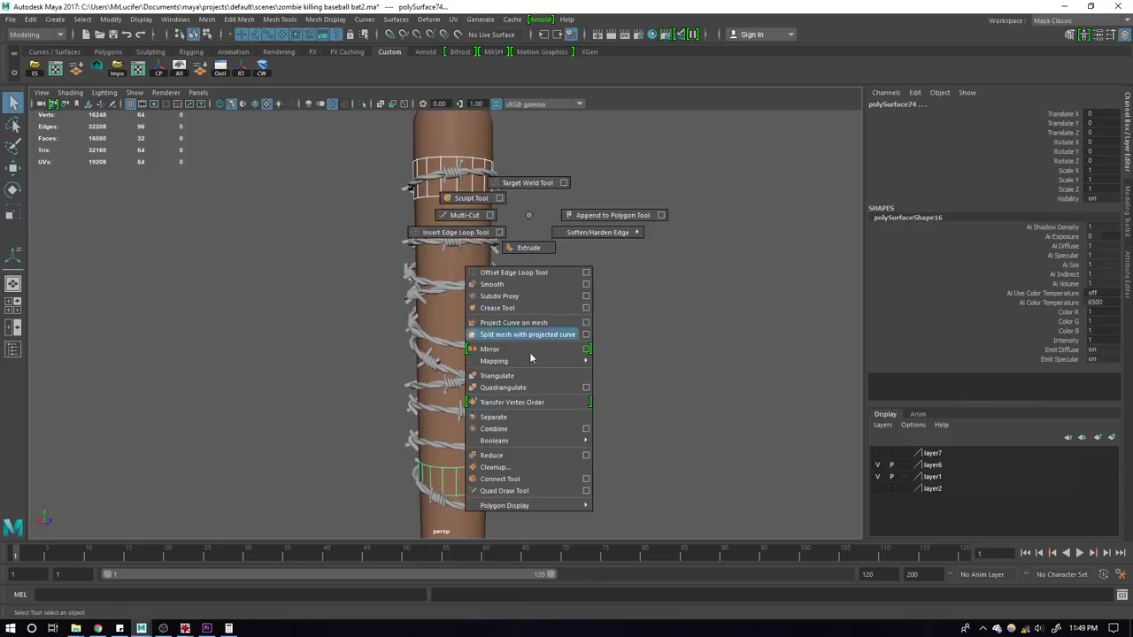
shift+right_drag(533, 214, 529, 428)
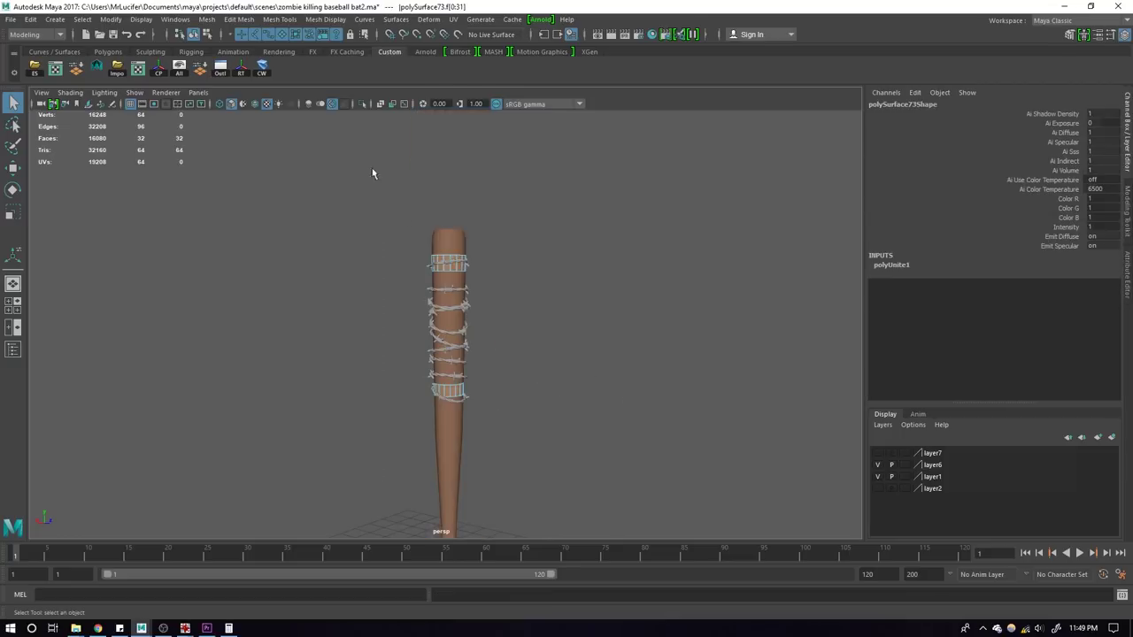
key(ctrl+e)
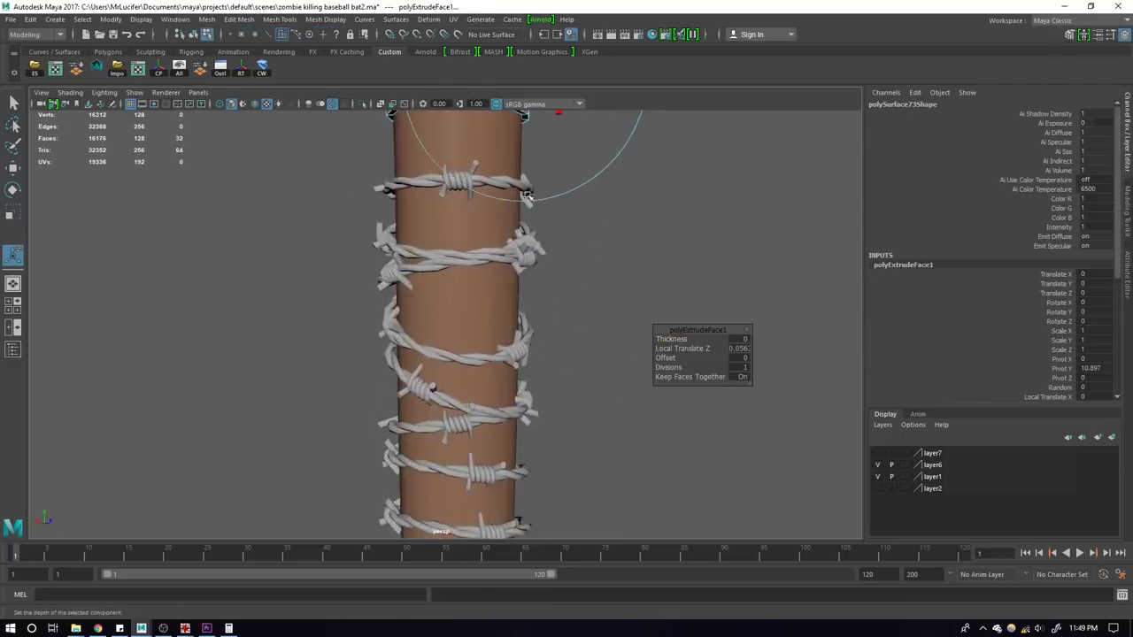
scroll(531, 231, up, 3)
scroll(531, 256, up, 3)
drag(531, 294, 596, 310)
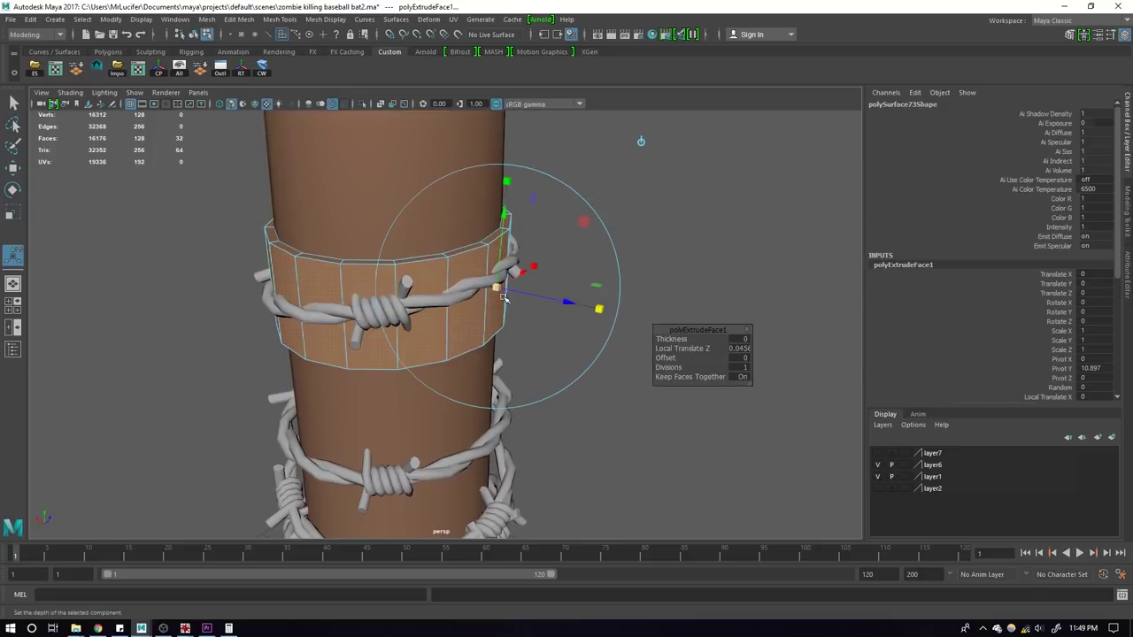
mouse_move(500, 287)
alt+mouse_down()
mouse_move(392, 272)
mouse_move(513, 412)
mouse_move(541, 293)
mouse_move(515, 267)
mouse_move(544, 288)
mouse_move(513, 220)
mouse_move(576, 274)
mouse_move(622, 286)
mouse_move(693, 257)
alt+mouse_up()
scroll(500, 308, up, 3)
scroll(500, 308, up, 3)
key(q)
Step: Switch to edge mode and select the raised band's edges
key(F10)
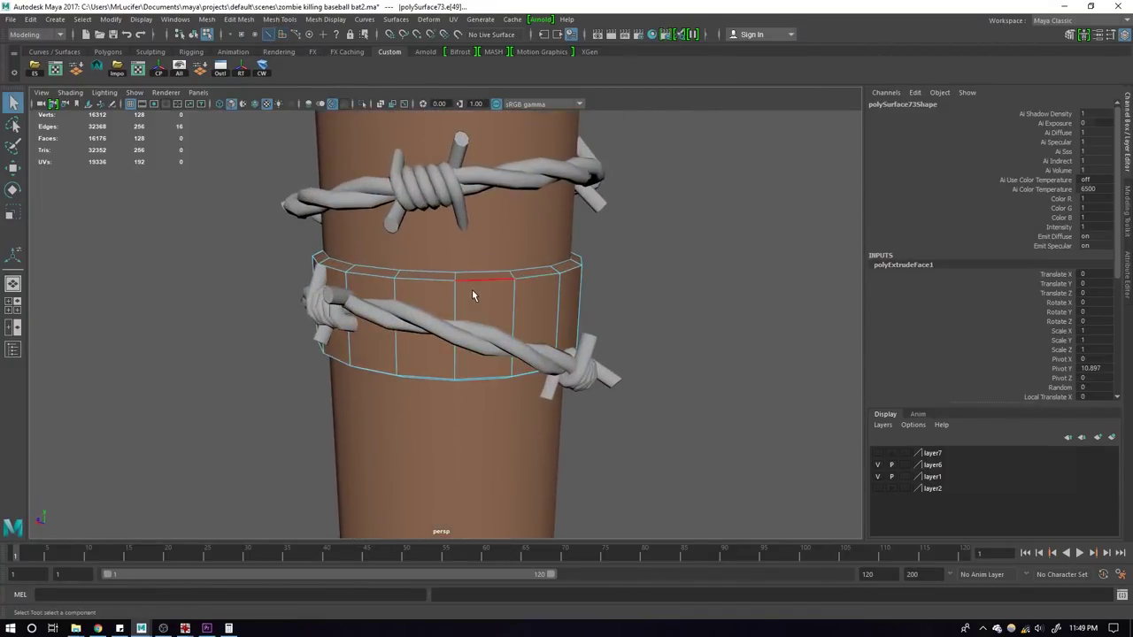
alt+drag(518, 383, 511, 327)
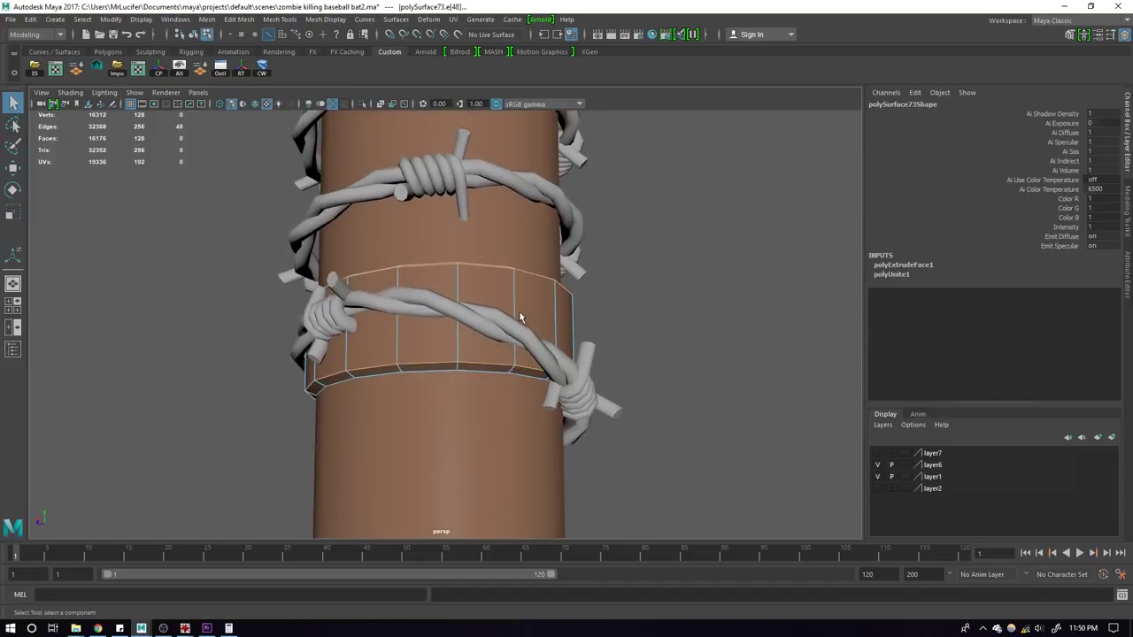
key(w)
click(494, 348)
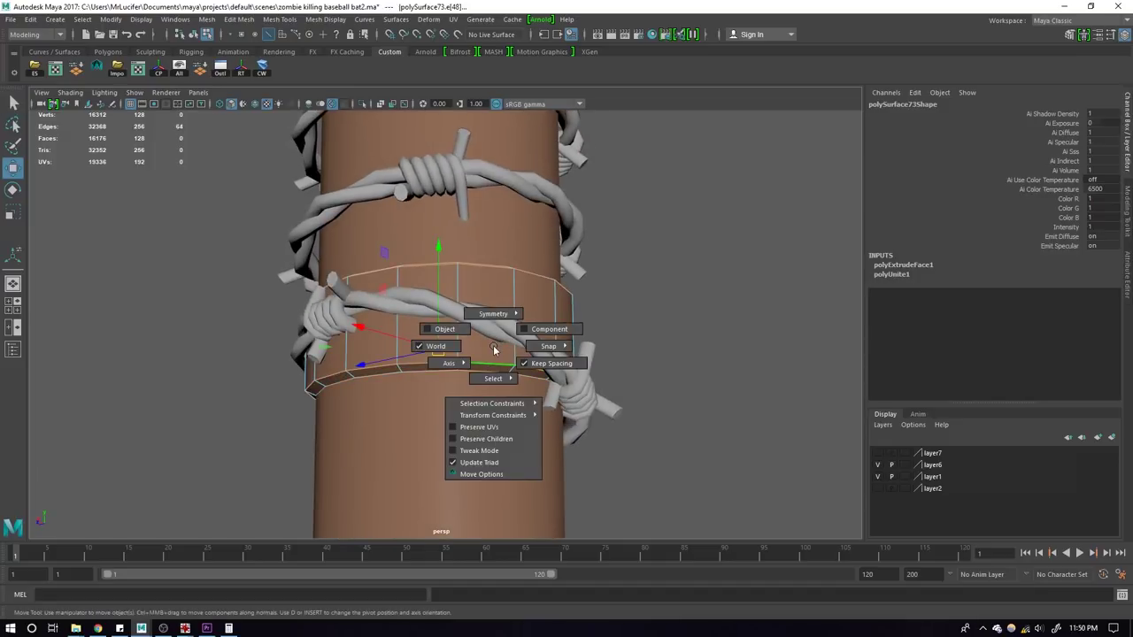
right_drag(493, 346, 495, 412)
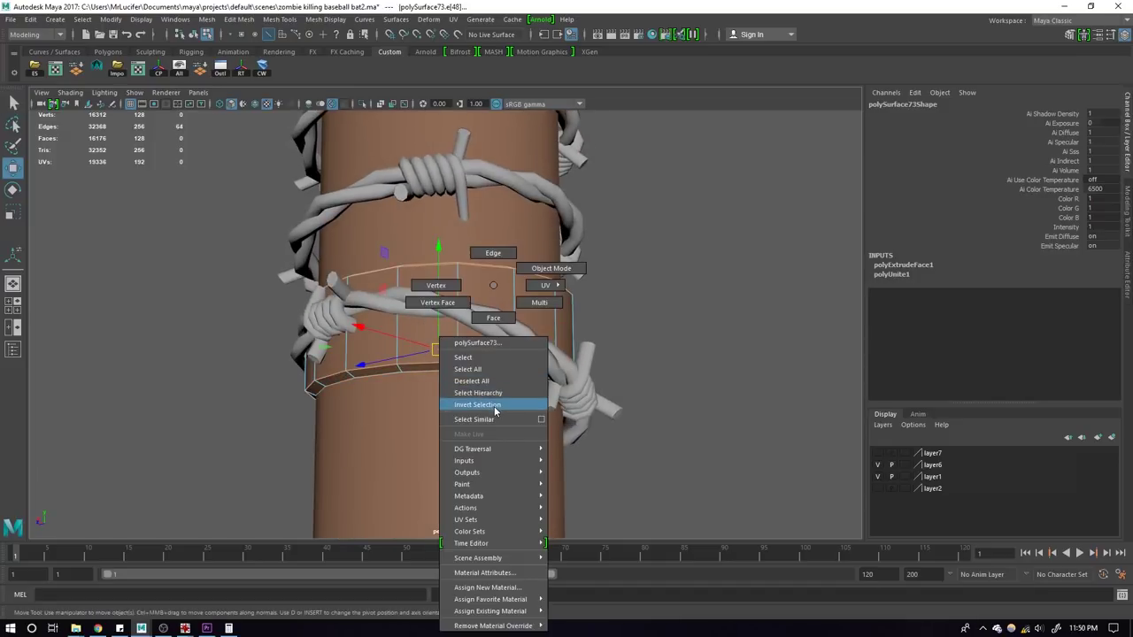
alt+right_drag(496, 416, 531, 215)
mouse_move(531, 215)
alt+middle_down()
mouse_move(528, 342)
mouse_move(485, 243)
alt+middle_up()
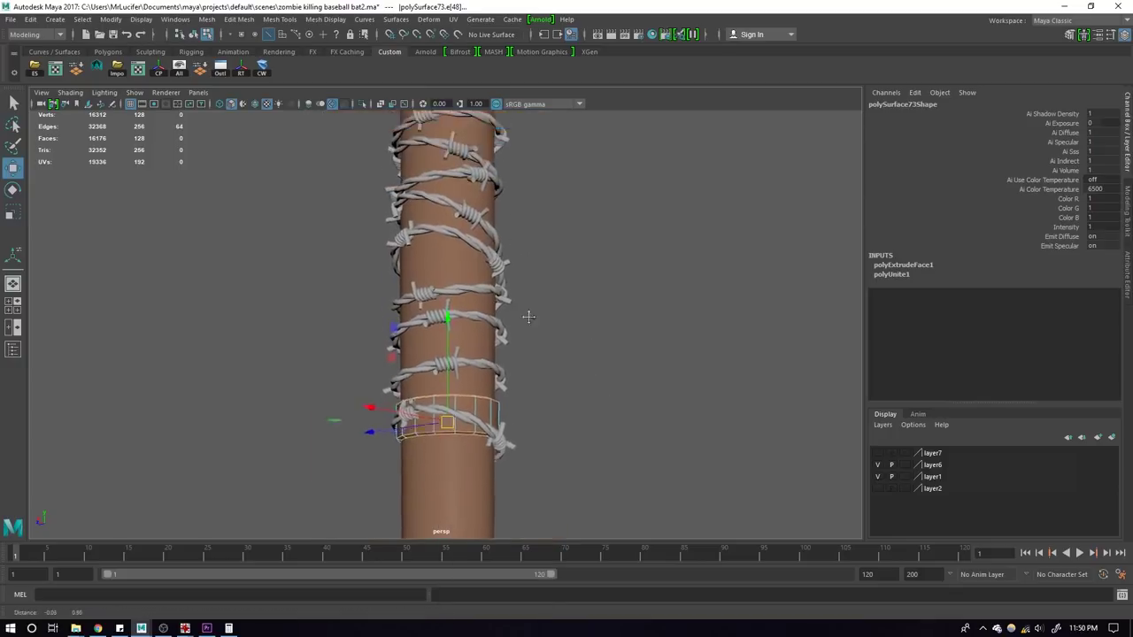
alt+drag(486, 242, 526, 323)
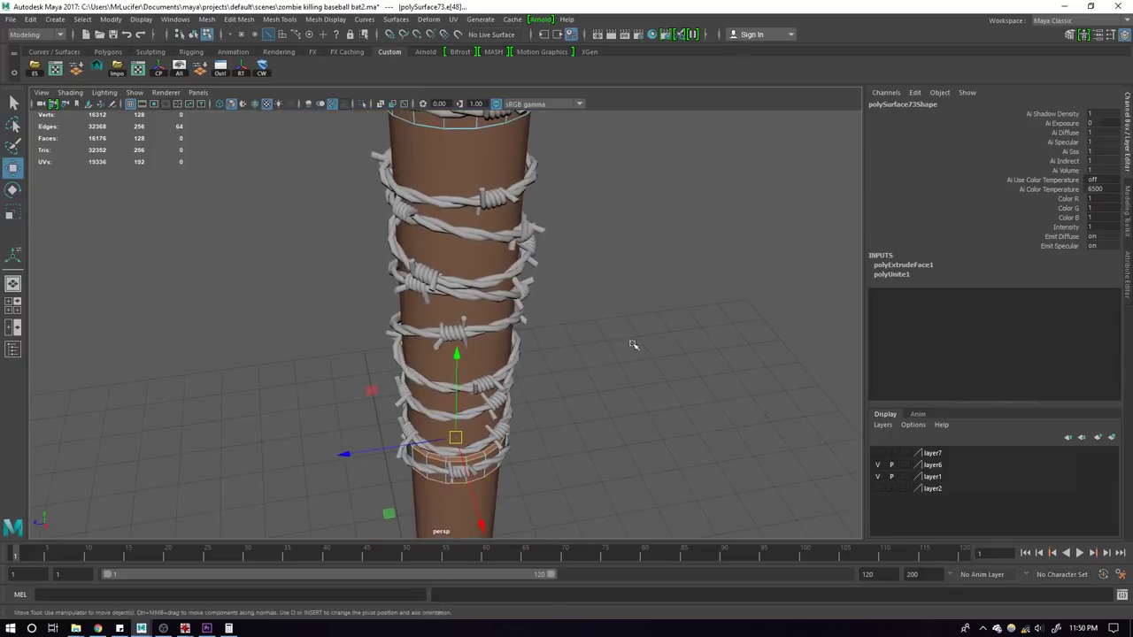
Step: Try Select Similar on the band edges at tolerance 1, then undo the oversized selection
right_click(523, 219)
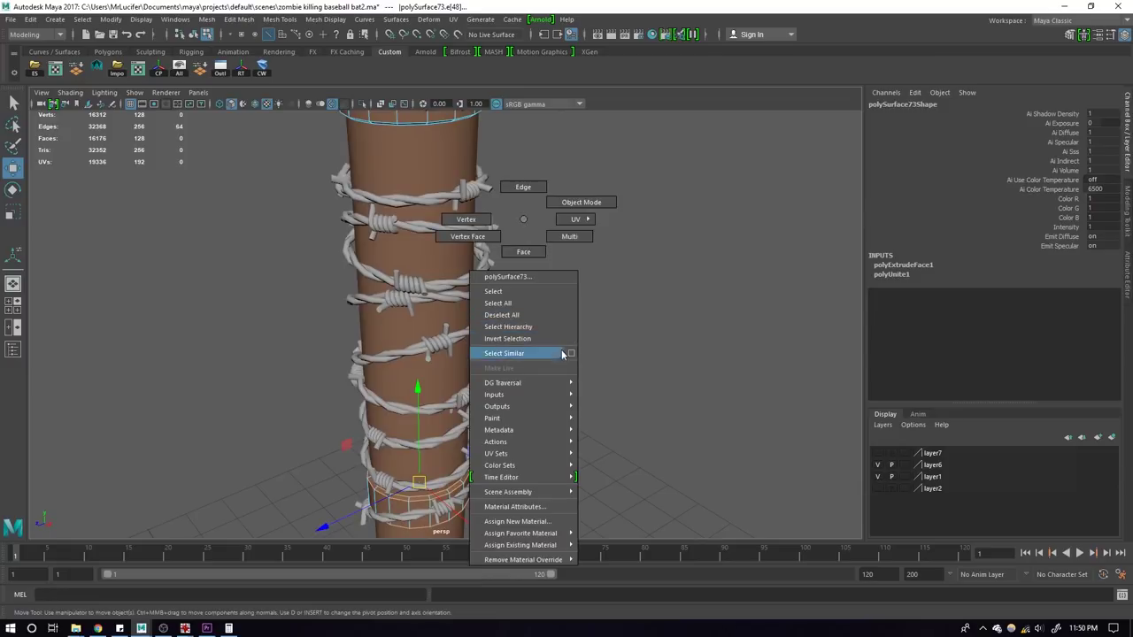
click(571, 353)
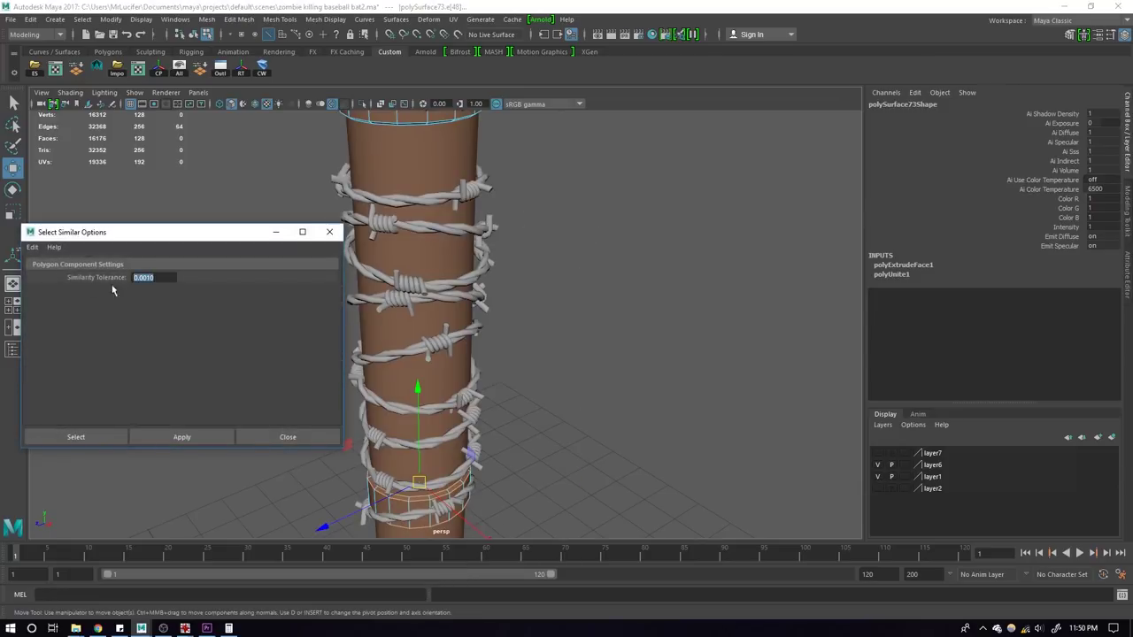
text(1)
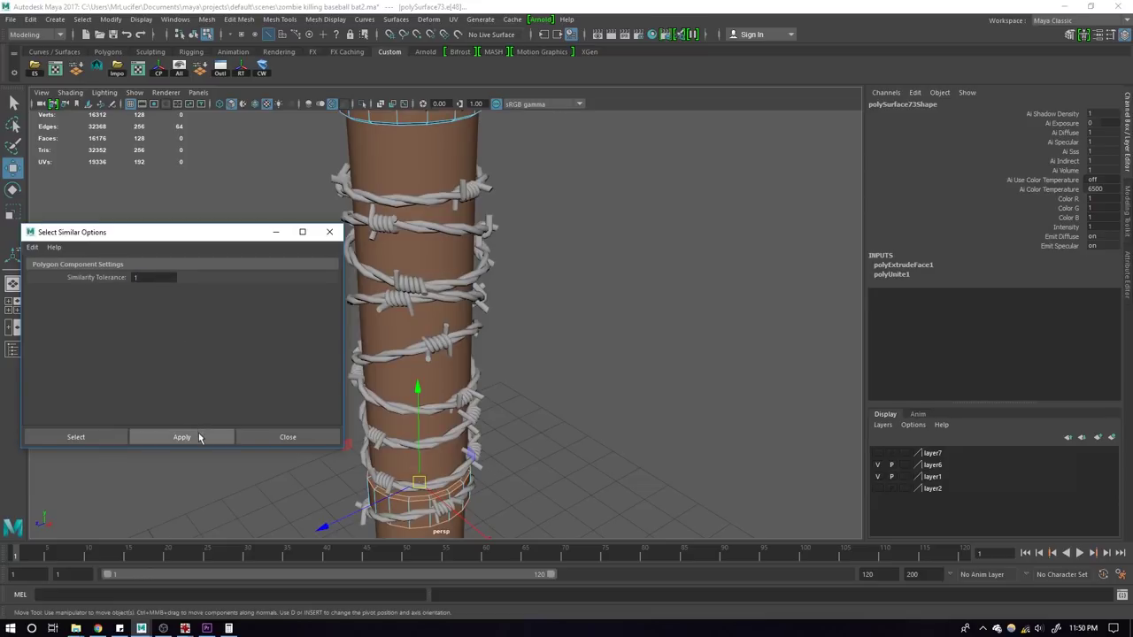
click(202, 433)
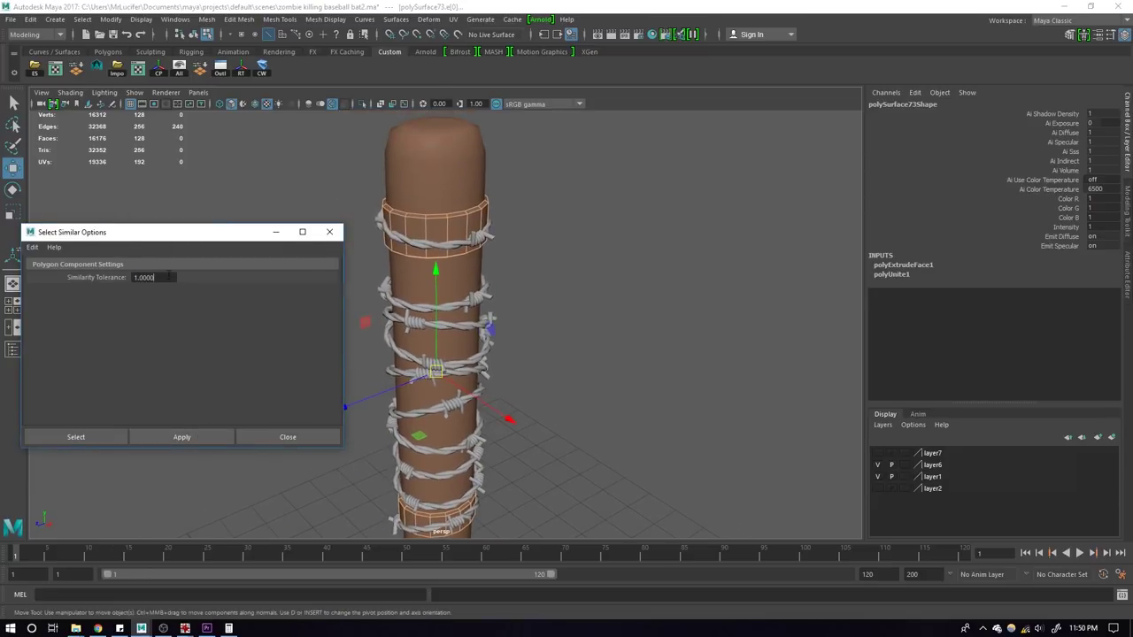
key(ctrl+z)
key(ctrl+z)
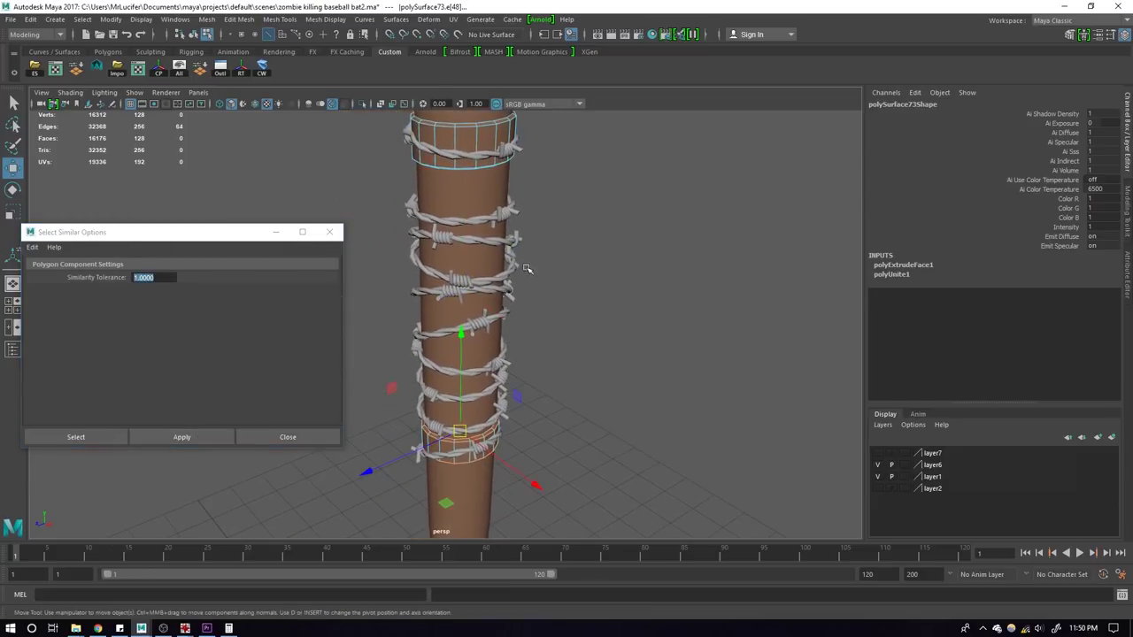
click(37, 273)
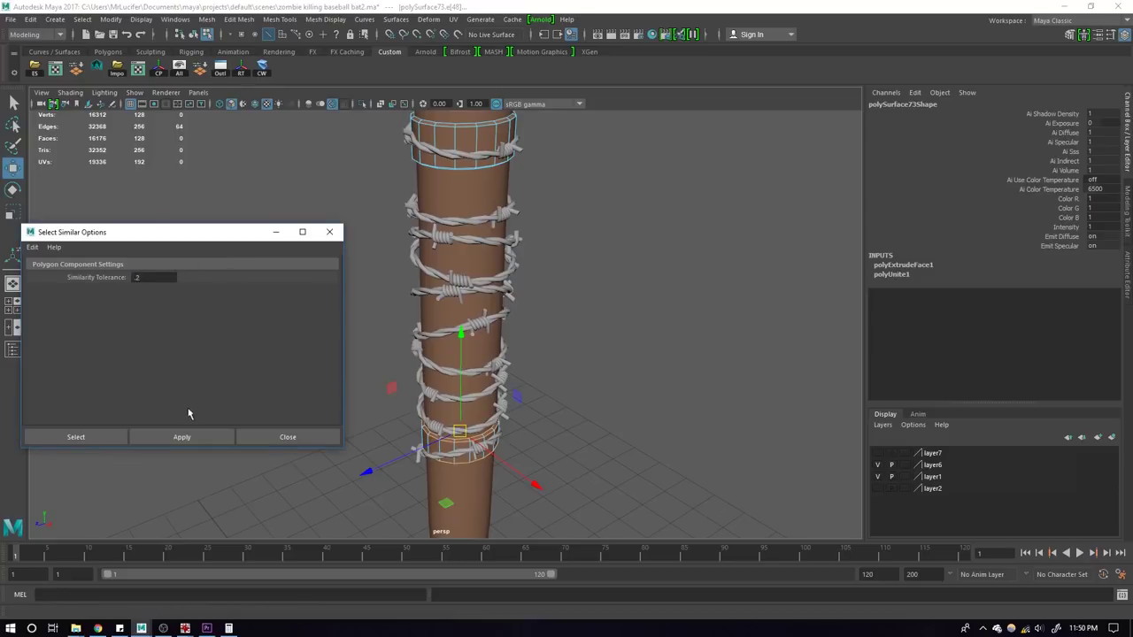
Step: Bevel the upper band's edges in wireframe, then return to shaded object mode
click(253, 437)
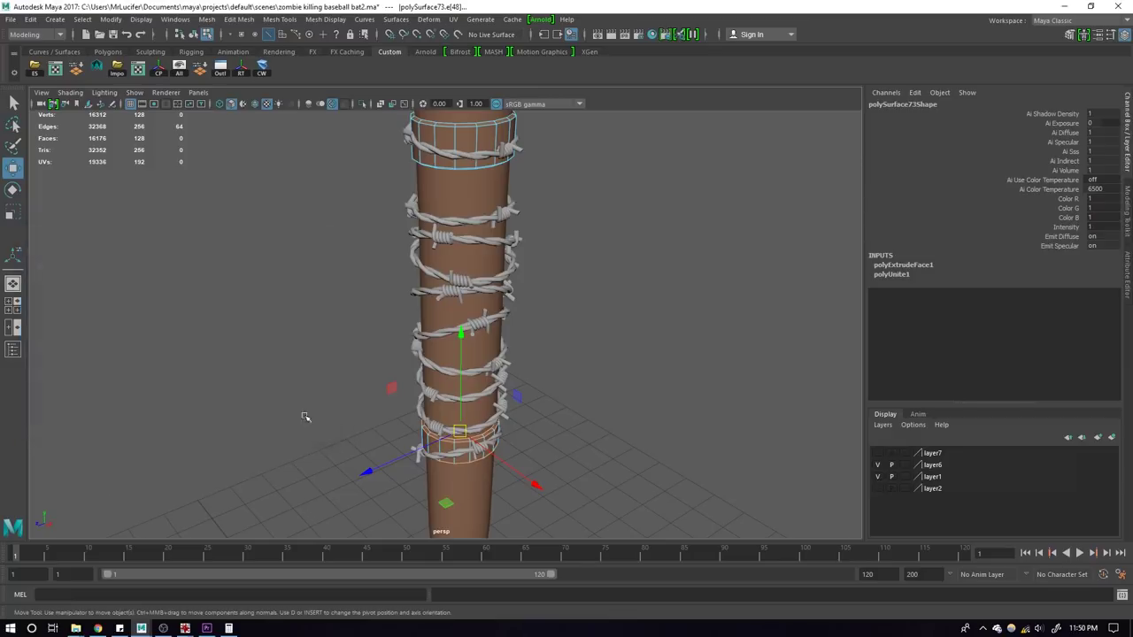
scroll(390, 310, up, 2)
alt+middle_drag(485, 217, 480, 341)
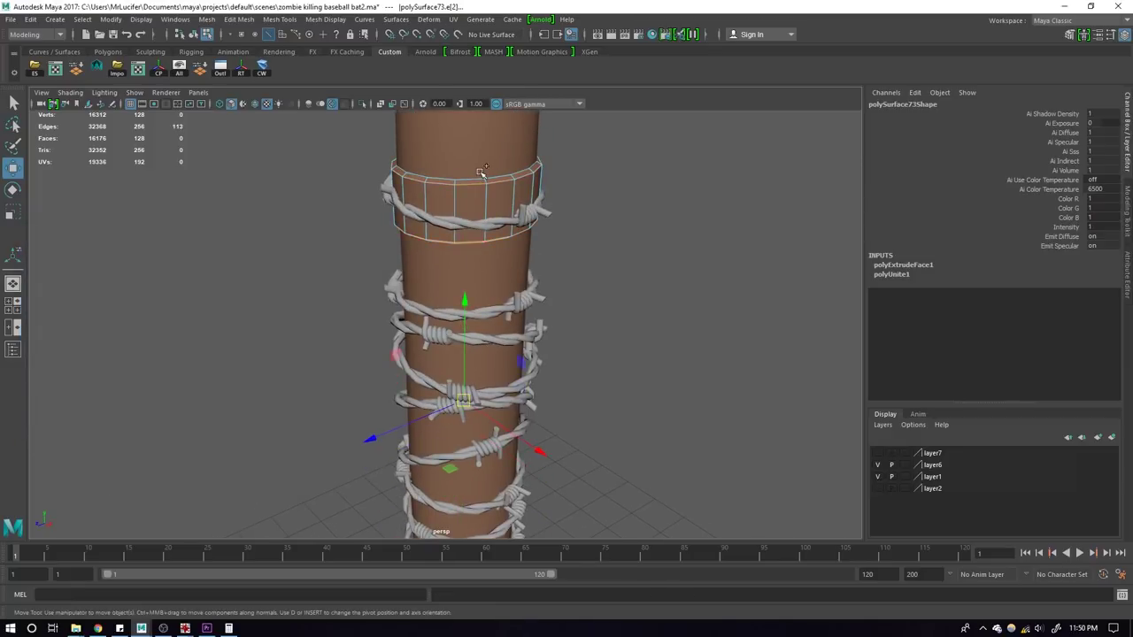
key(4)
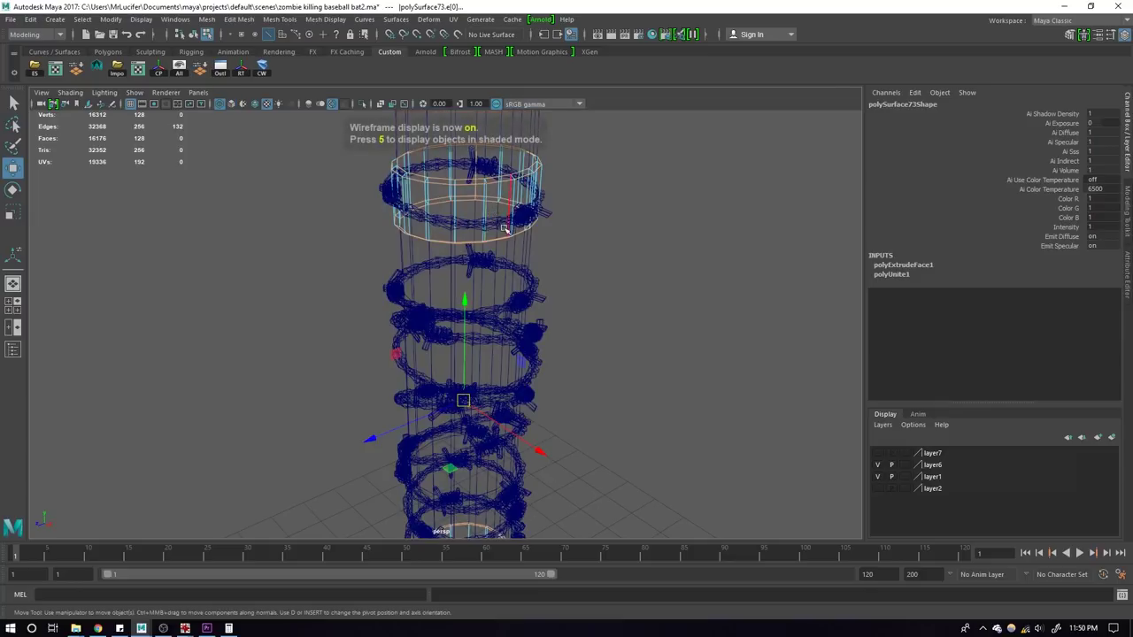
mouse_move(492, 213)
alt+mouse_down()
mouse_move(488, 178)
mouse_move(217, 316)
alt+mouse_up()
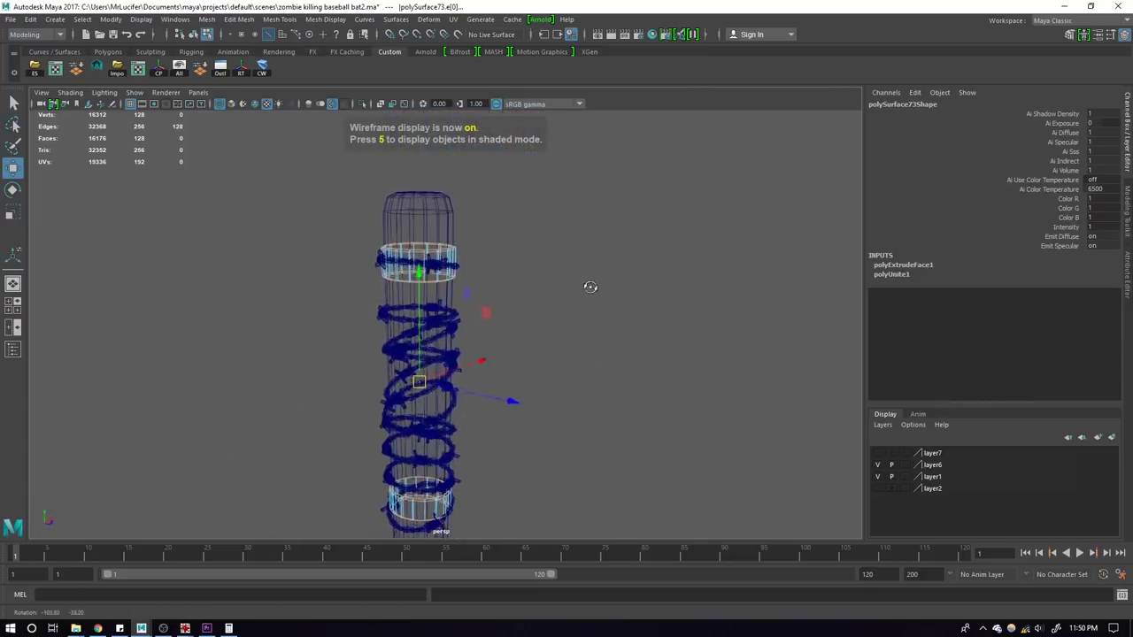
key(ctrl+b)
key(6)
scroll(448, 292, up, 3)
scroll(498, 359, up, 2)
scroll(457, 321, up, 2)
key(F8)
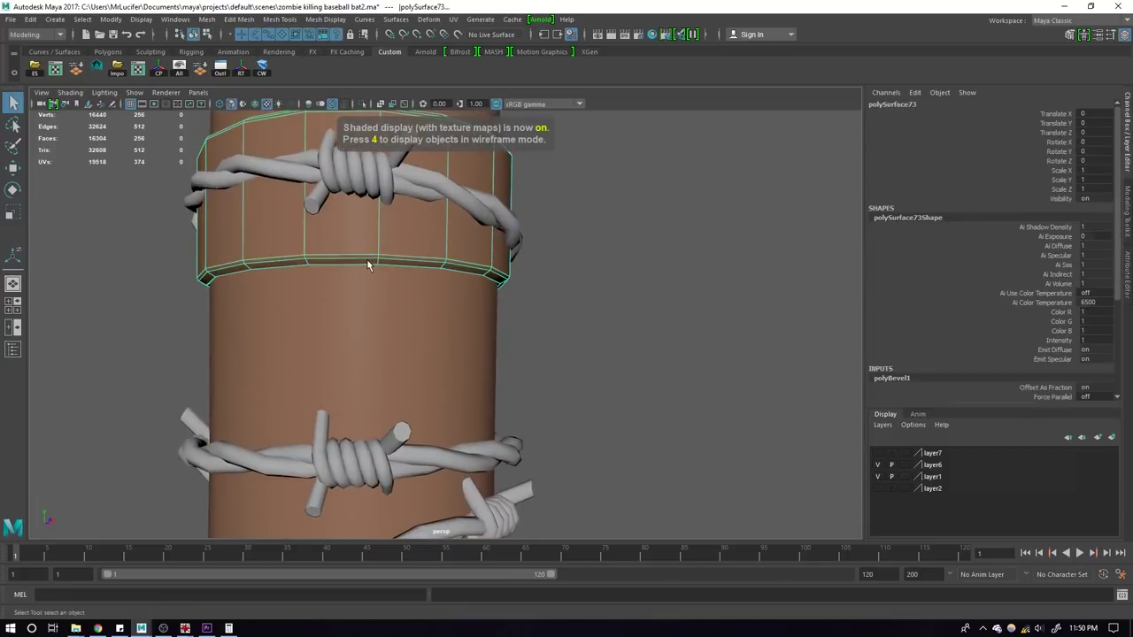
Step: Isolate the band ring and split two edge loops around it
click(361, 105)
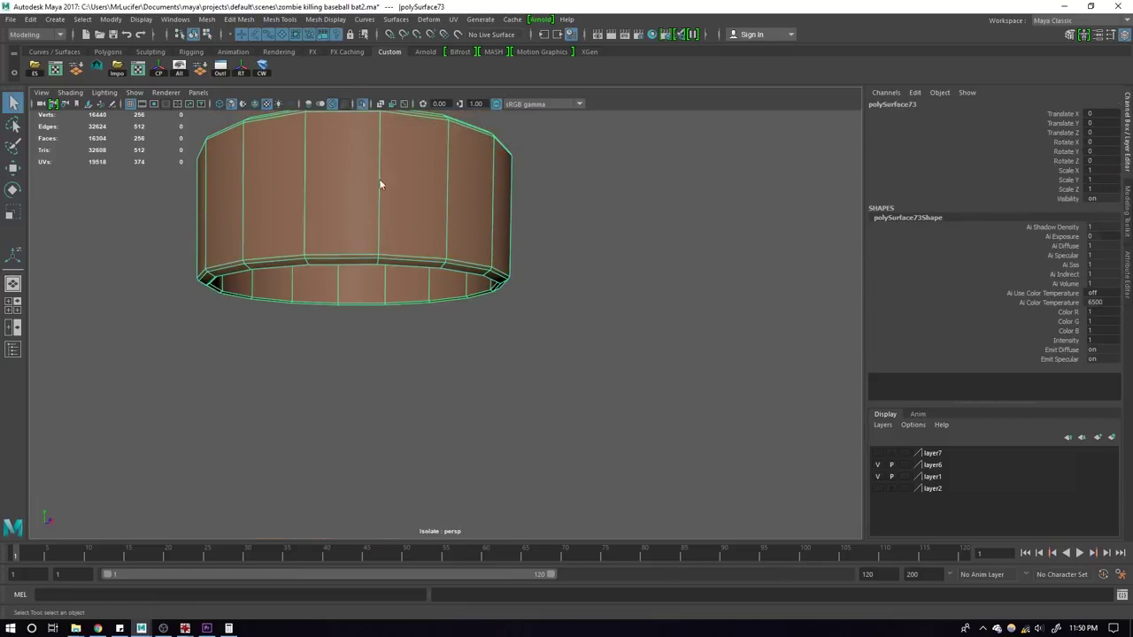
key(F11)
key(ctrl+z)
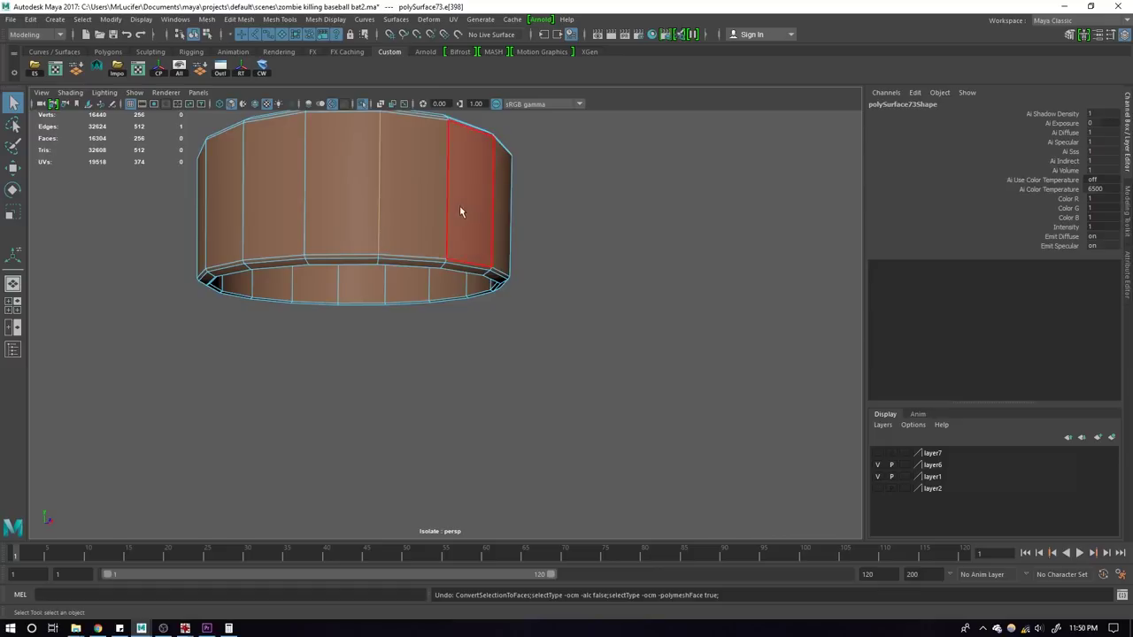
shift+right_drag(476, 169, 602, 228)
alt+drag(602, 228, 369, 316)
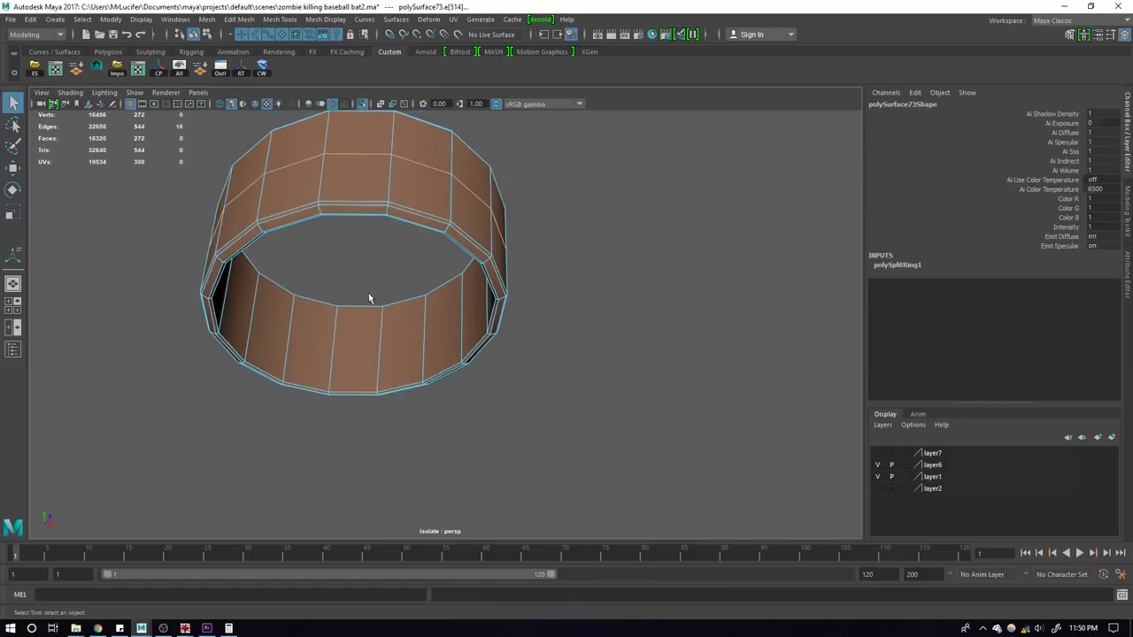
shift+right_drag(453, 265, 292, 317)
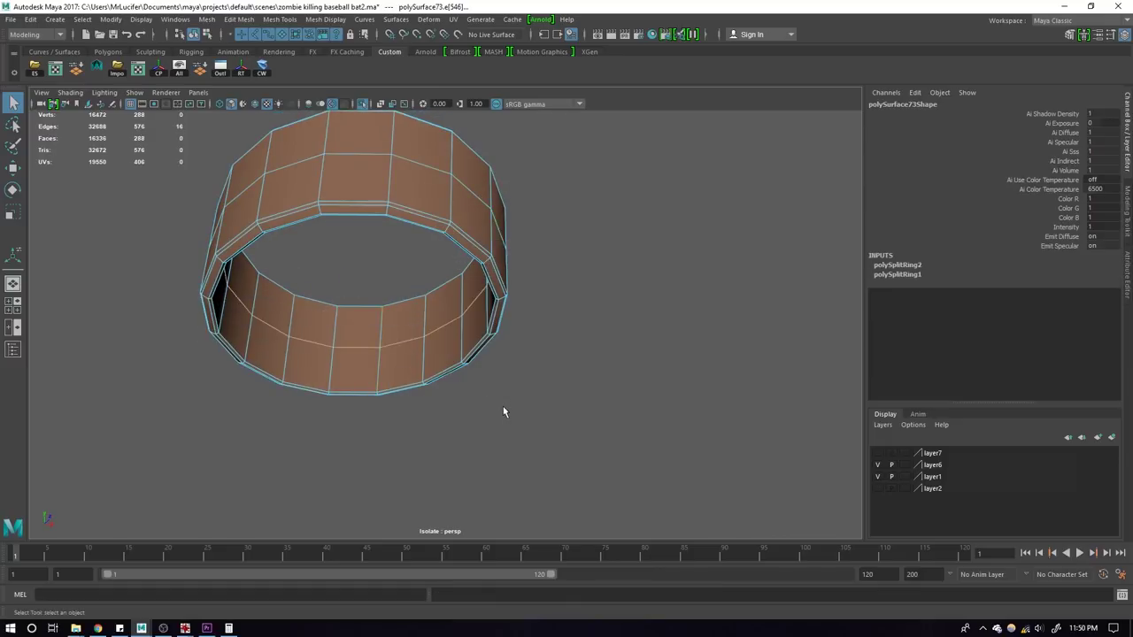
Step: Split another edge loop around the band and delete the ring's history
alt+right_drag(502, 406, 504, 191)
alt+drag(504, 192, 447, 339)
scroll(433, 332, up, 3)
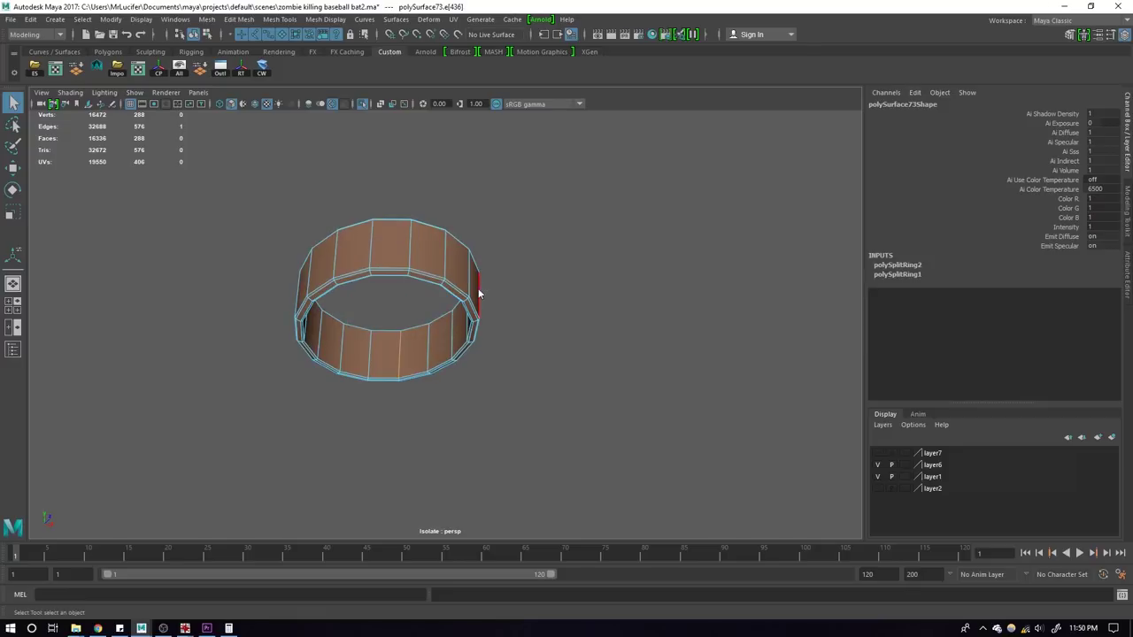
shift+right_drag(428, 379, 427, 378)
alt+drag(411, 291, 409, 227)
shift+right_drag(412, 225, 566, 379)
alt+drag(566, 379, 361, 331)
scroll(416, 336, down, 3)
key(F8)
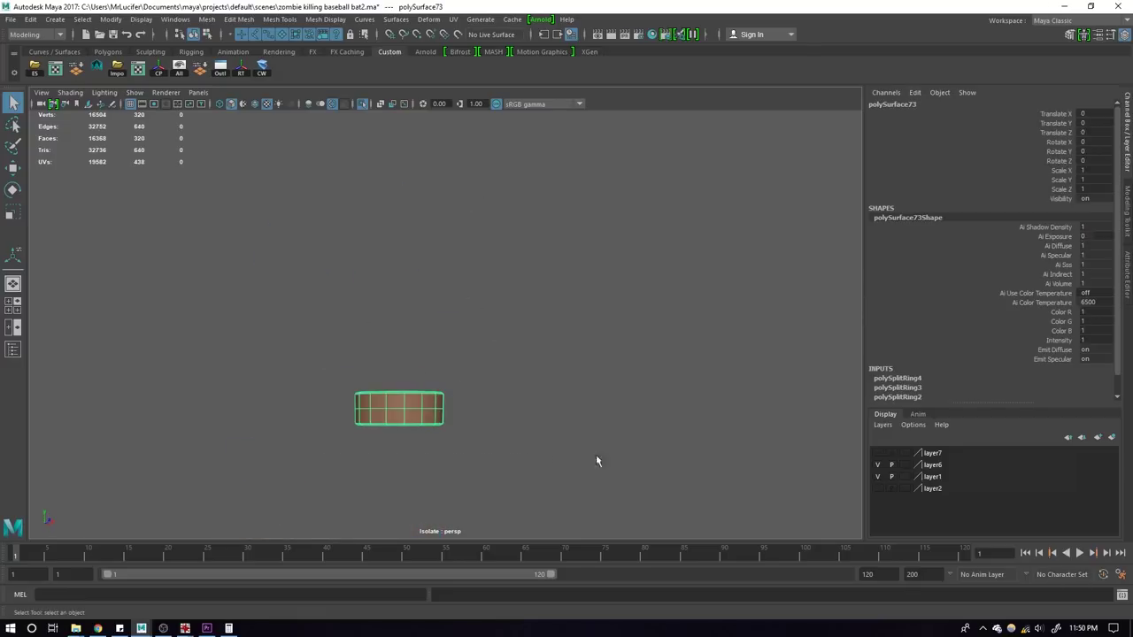
key(alt+shift+d)
Step: Turn off Isolate Select and orbit until the whole bat stands upright
click(362, 104)
scroll(463, 292, down, 2)
alt+drag(451, 314, 578, 318)
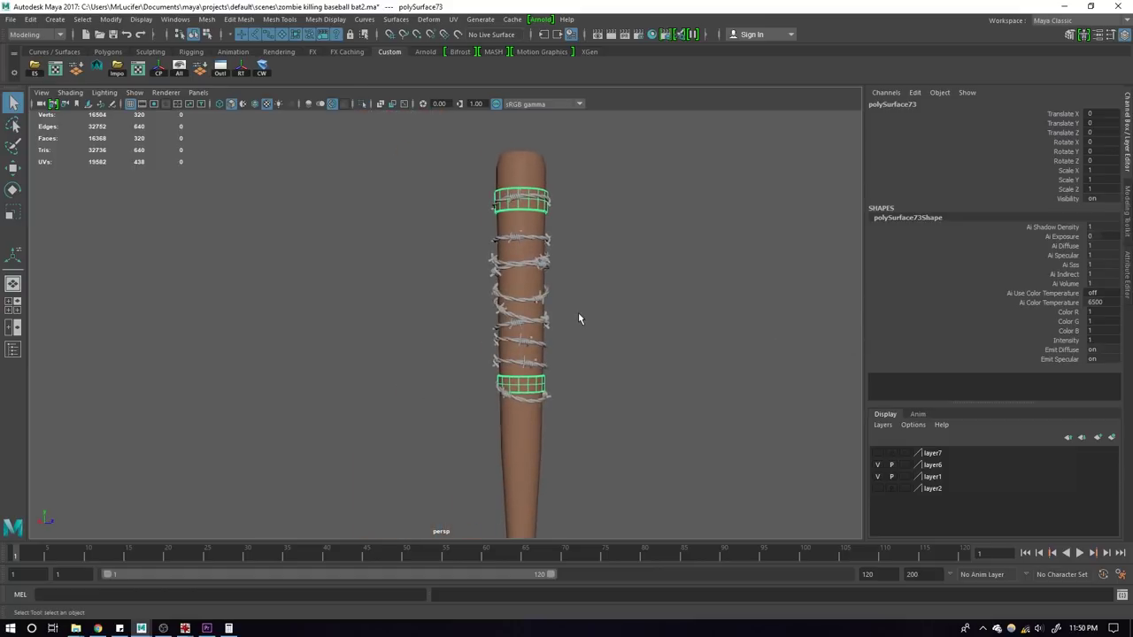
scroll(519, 309, up, 2)
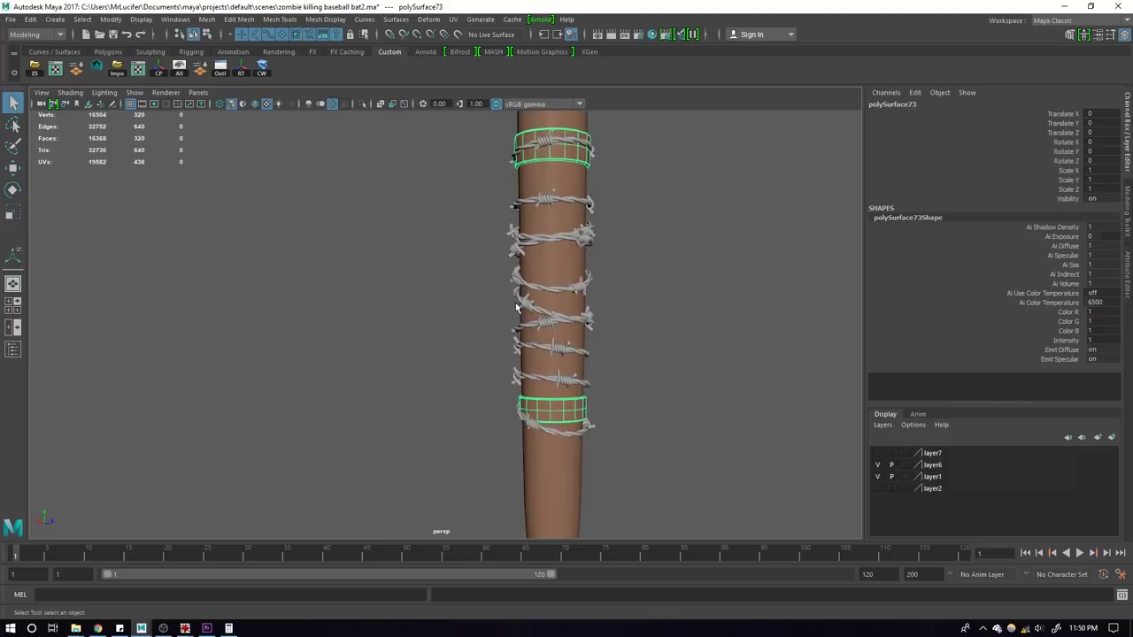
mouse_move(584, 295)
alt+mouse_down()
mouse_move(353, 324)
mouse_move(479, 347)
mouse_move(558, 284)
mouse_move(507, 216)
alt+mouse_up()
Step: Raise the top barbed-wire ring and the neighbouring spiral wire toward the upper band
click(482, 216)
key(w)
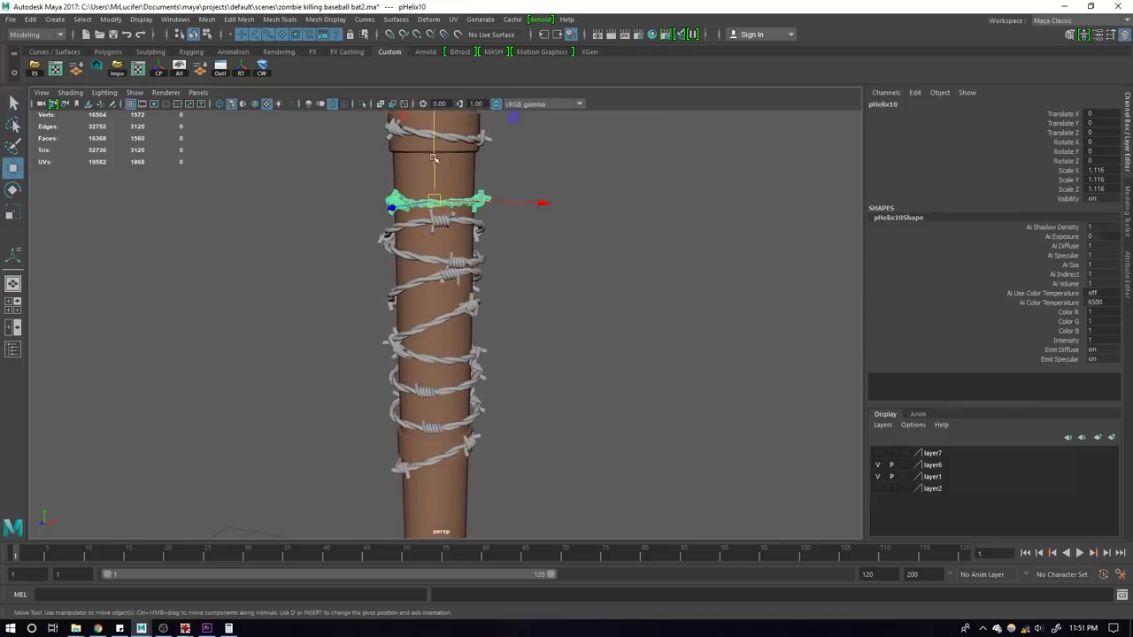
mouse_move(434, 158)
mouse_down()
mouse_move(433, 145)
mouse_move(539, 215)
mouse_move(558, 339)
mouse_move(456, 300)
mouse_up()
click(455, 300)
mouse_move(478, 251)
mouse_down()
mouse_move(482, 217)
mouse_move(510, 272)
mouse_up()
click(511, 241)
drag(479, 193, 483, 133)
Step: Assign the existing blinn1 material to the top barbed-wire ring
click(475, 207)
scroll(497, 308, down, 2)
click(468, 195)
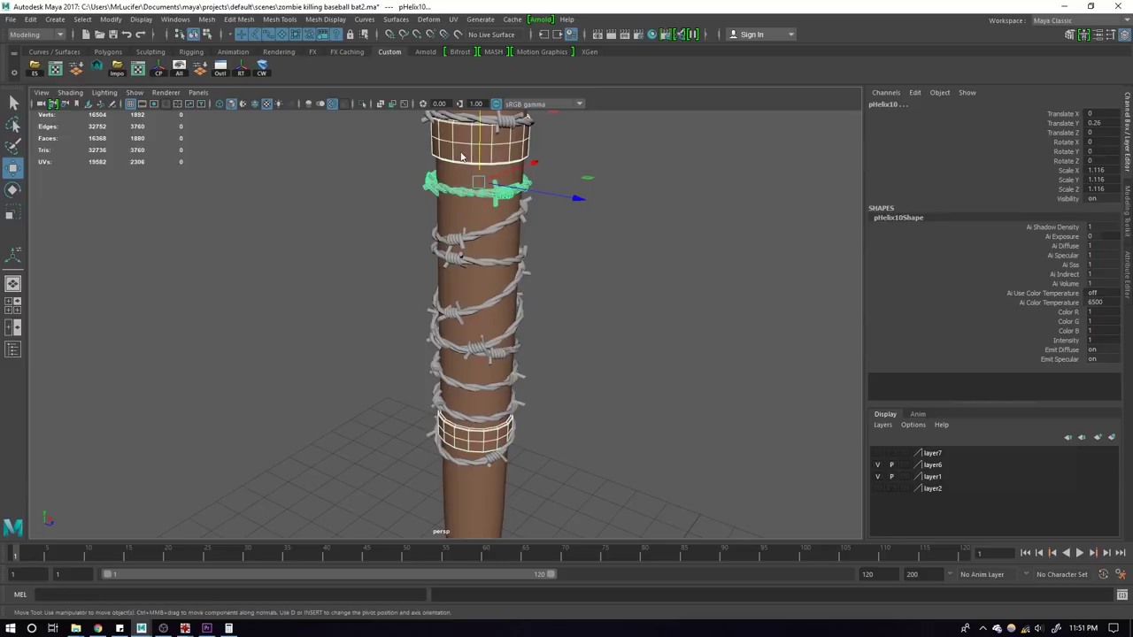
right_drag(460, 153, 469, 479)
click(534, 478)
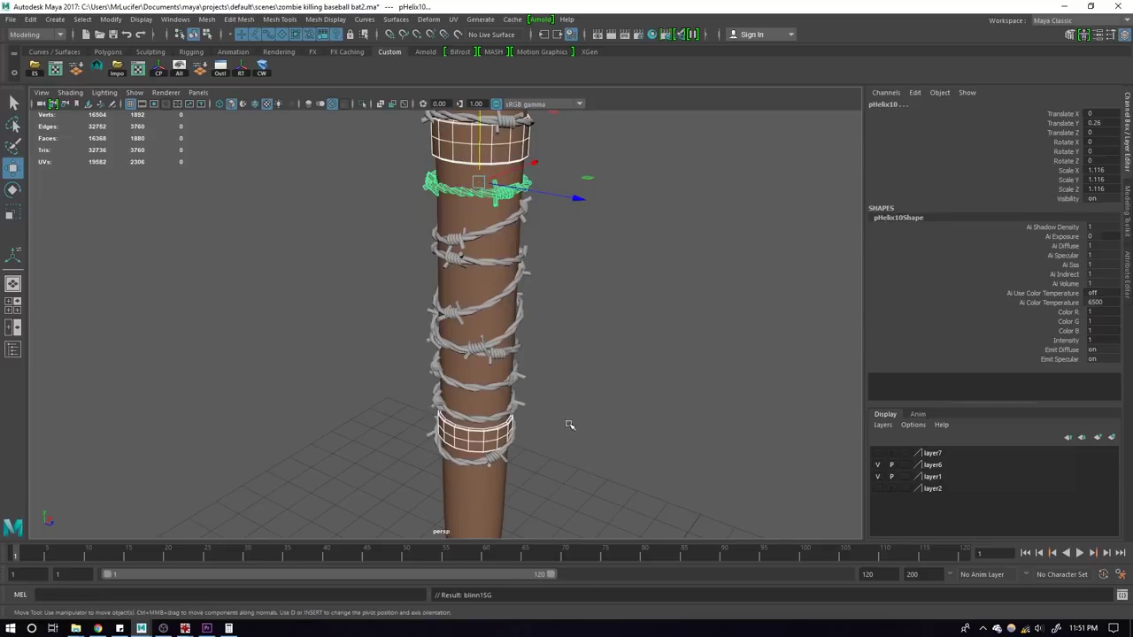
Step: Give the ring the blinn2 material and save the scene
right_click(495, 198)
mouse_move(493, 522)
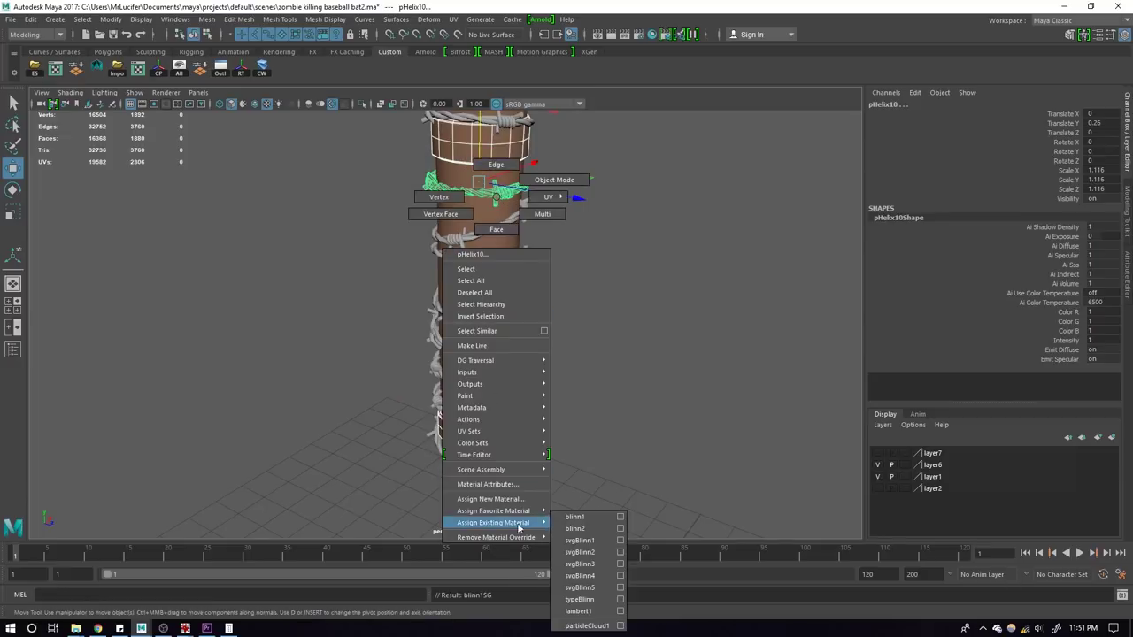
click(573, 532)
key(ctrl+s)
Step: Assign blinn2 to all the barbed wires, rings and bands together
scroll(522, 248, down, 3)
scroll(531, 265, down, 3)
drag(541, 413, 362, 126)
right_click(521, 232)
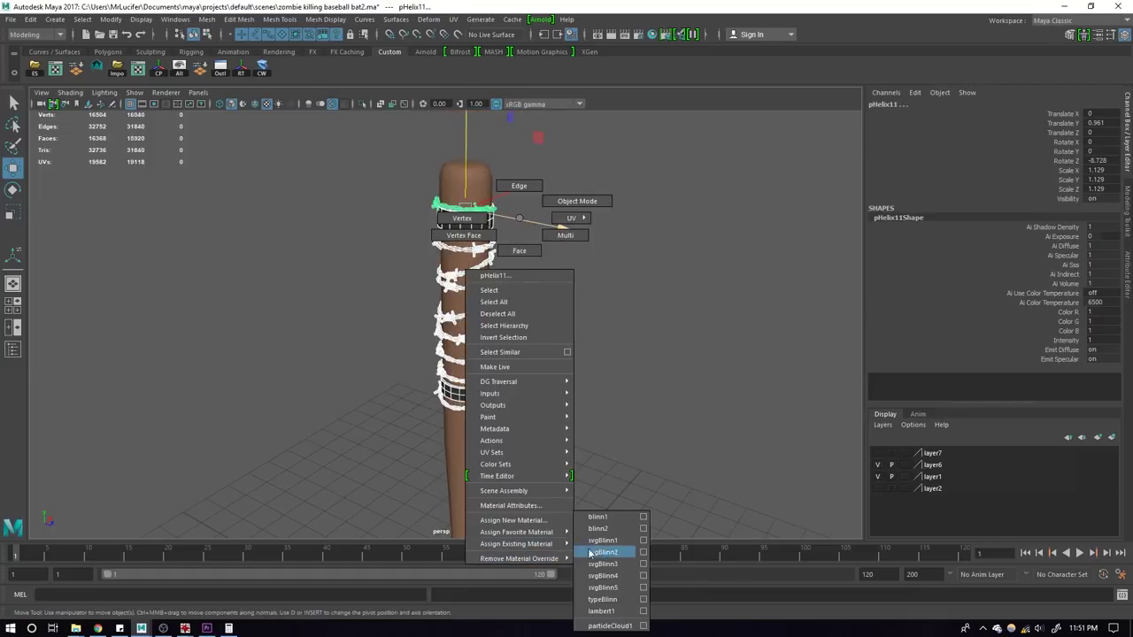
click(601, 515)
mouse_move(442, 374)
alt+mouse_down()
mouse_move(696, 354)
mouse_move(415, 345)
mouse_move(369, 369)
alt+mouse_up()
alt+right_drag(369, 369, 602, 460)
mouse_move(602, 460)
alt+mouse_down()
mouse_move(492, 374)
mouse_move(391, 346)
alt+mouse_up()
scroll(415, 363, down, 5)
Step: Raise the top horizontal wire ring toward the upper band and tilt it slightly
alt+drag(442, 384, 560, 422)
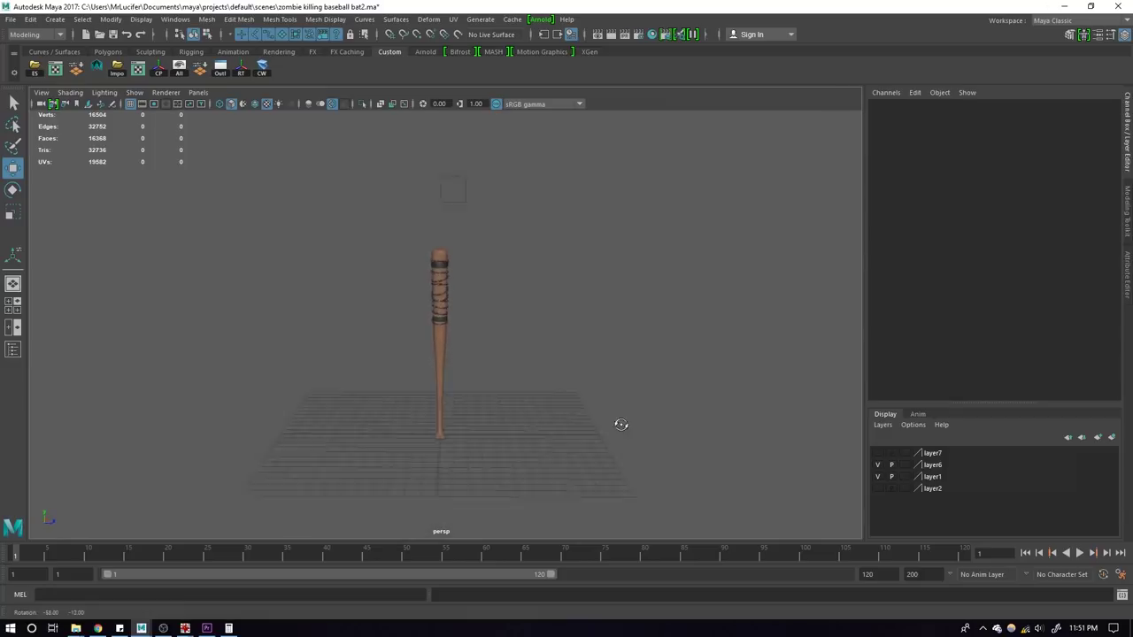
mouse_move(744, 416)
alt+mouse_down()
mouse_move(788, 412)
mouse_move(536, 357)
alt+mouse_up()
scroll(531, 310, up, 3)
scroll(531, 238, up, 3)
scroll(522, 221, up, 3)
scroll(509, 283, up, 2)
scroll(511, 345, up, 1)
scroll(515, 350, up, 3)
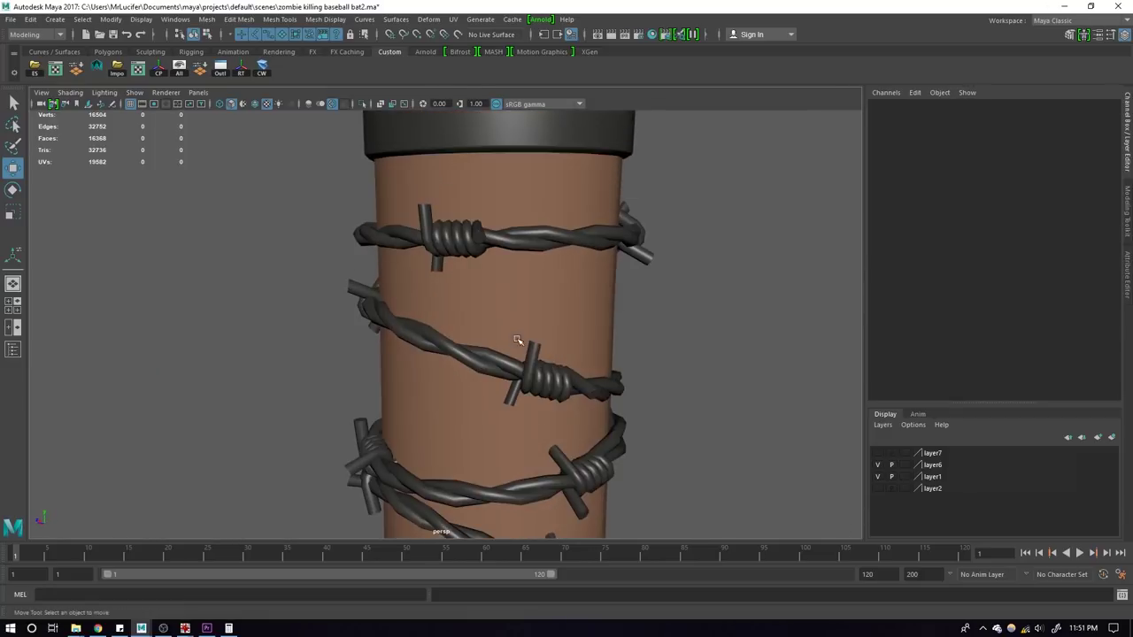
click(516, 339)
click(458, 268)
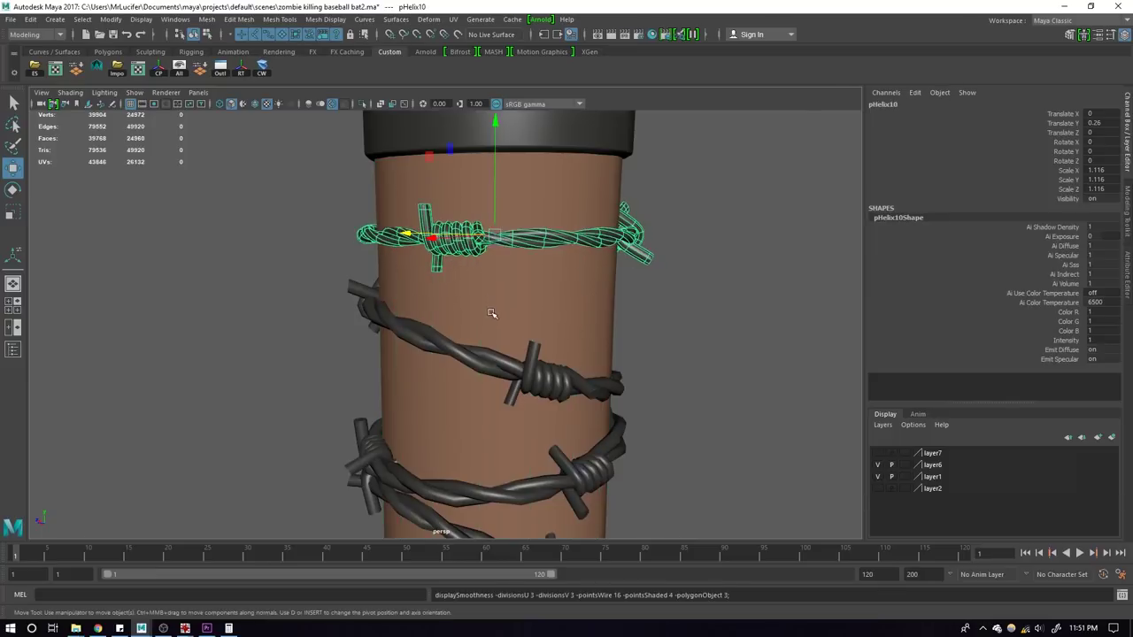
scroll(522, 353, down, 2)
click(484, 362)
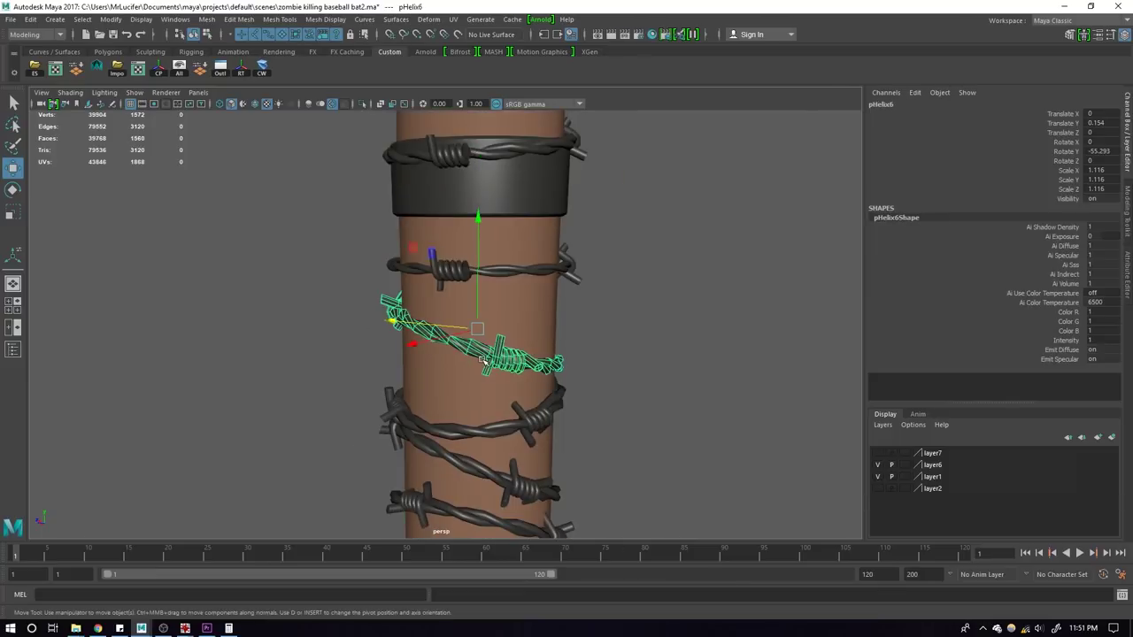
click(460, 267)
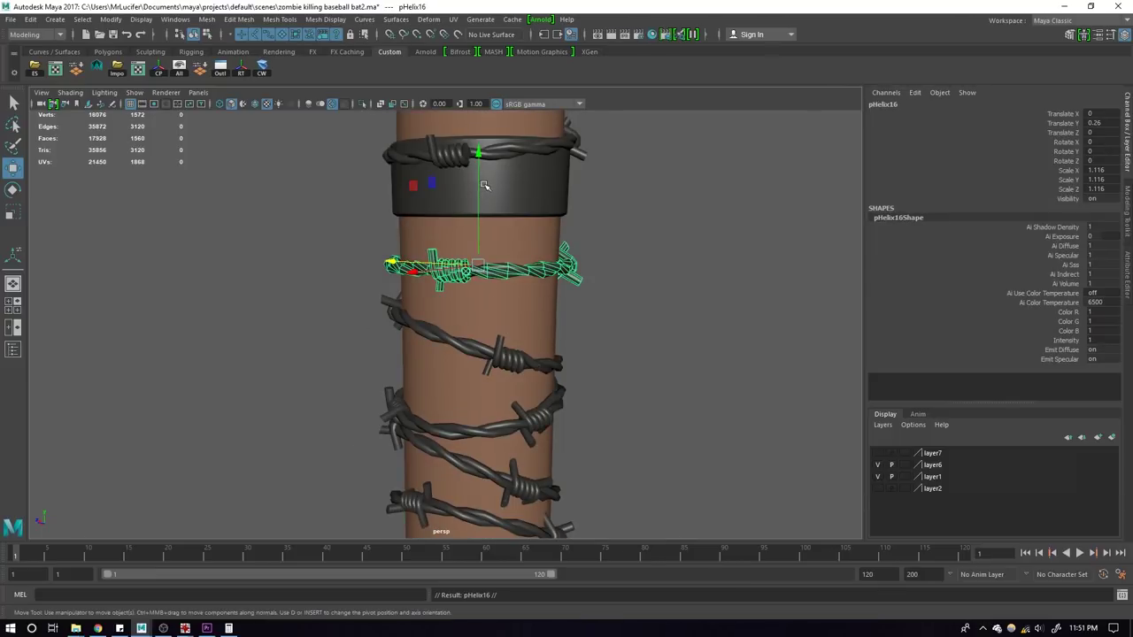
drag(484, 185, 484, 151)
key(e)
mouse_move(553, 213)
mouse_down()
mouse_move(557, 231)
mouse_move(652, 240)
mouse_move(634, 340)
mouse_move(611, 376)
mouse_up()
Step: Move two lower barbed-wire helices up along the bat
click(598, 389)
key(w)
drag(533, 302, 534, 245)
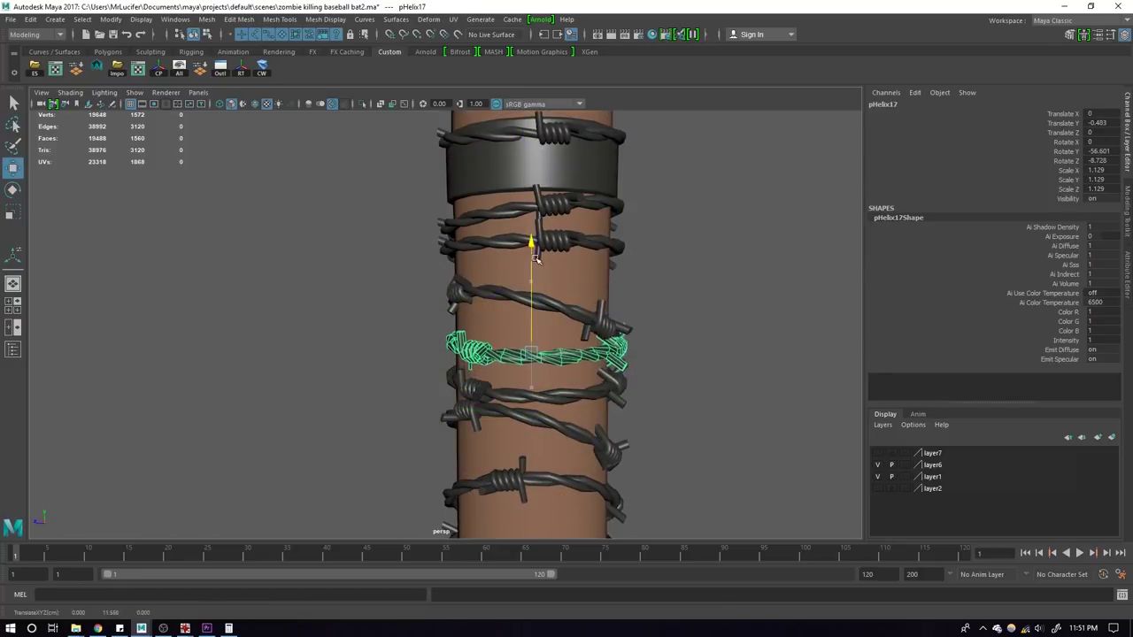
alt+drag(593, 310, 611, 273)
click(540, 283)
alt+drag(540, 283, 531, 348)
click(524, 332)
drag(502, 269, 502, 216)
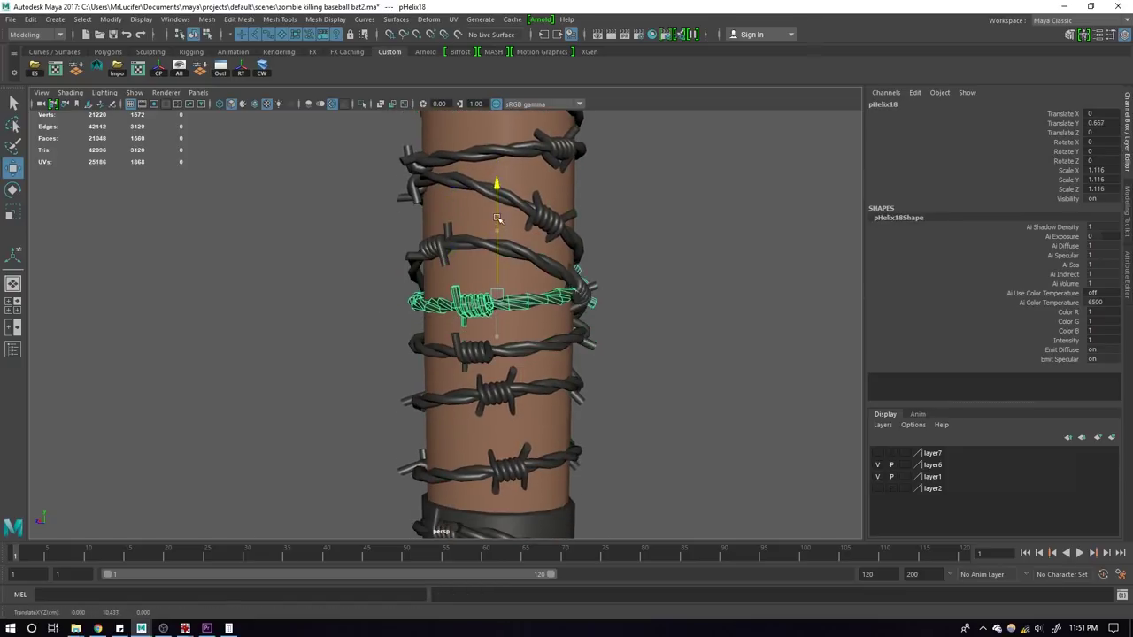
key(e)
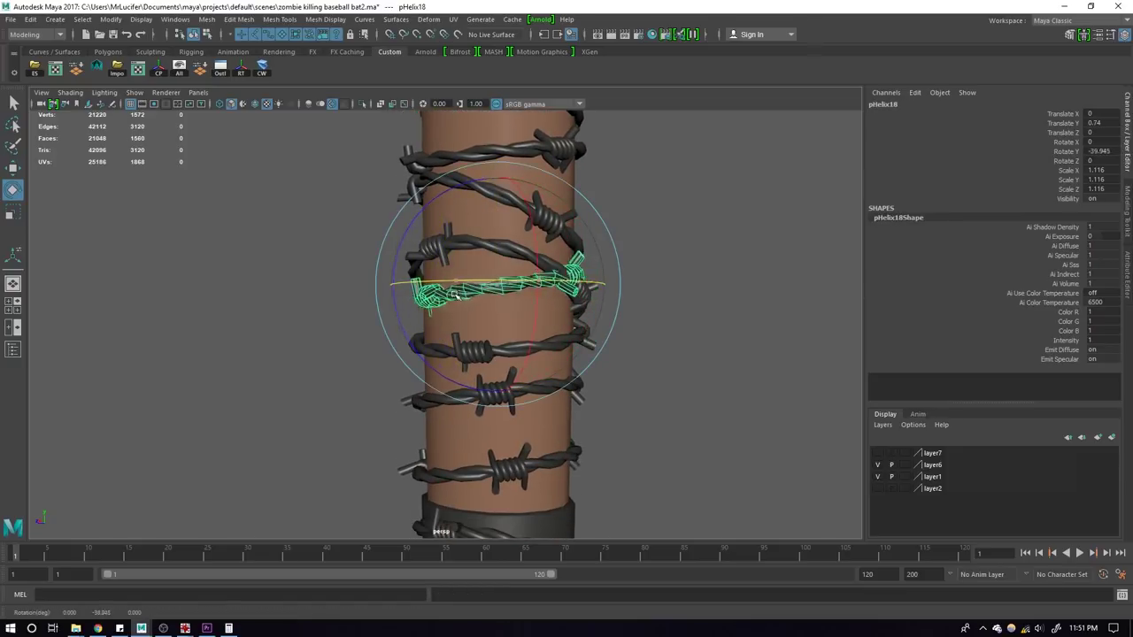
Step: Spin the lower helix around the bat's axis
drag(537, 281, 531, 301)
key(q)
click(547, 354)
key(e)
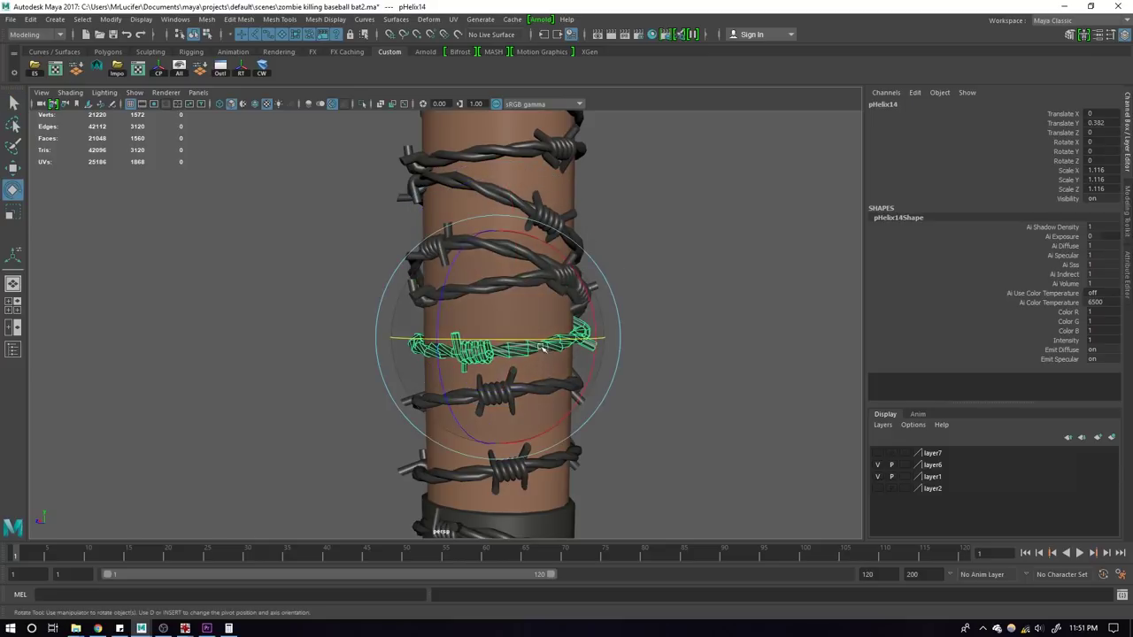
mouse_move(546, 354)
mouse_down()
mouse_move(528, 394)
mouse_move(492, 422)
mouse_move(670, 425)
mouse_up()
key(q)
Step: Spin the diagonal spiral helix around the bat to stagger its barbs
click(528, 394)
key(e)
scroll(492, 422, down, 3)
click(670, 425)
mouse_move(576, 357)
alt+mouse_down()
mouse_move(675, 372)
mouse_move(507, 382)
alt+mouse_up()
scroll(507, 385, up, 4)
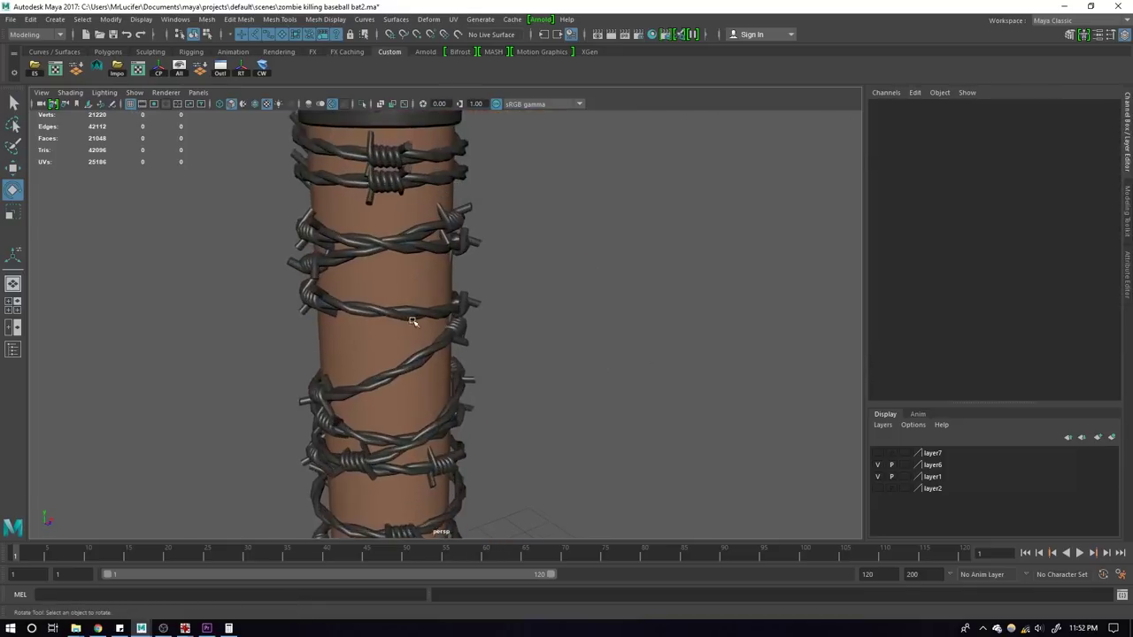
scroll(454, 394, up, 2)
click(387, 247)
drag(387, 248, 486, 227)
click(609, 285)
mouse_move(610, 286)
alt+mouse_down()
mouse_move(487, 348)
mouse_move(549, 350)
alt+mouse_up()
scroll(551, 349, down, 5)
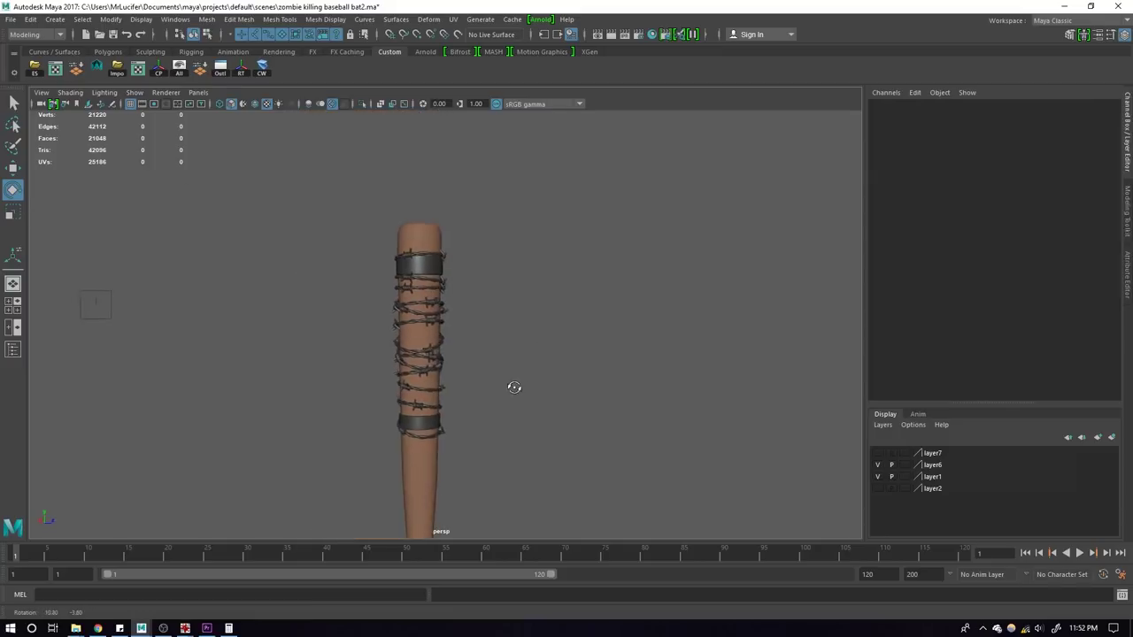
mouse_move(513, 386)
alt+mouse_down()
mouse_move(337, 384)
mouse_move(643, 377)
alt+mouse_up()
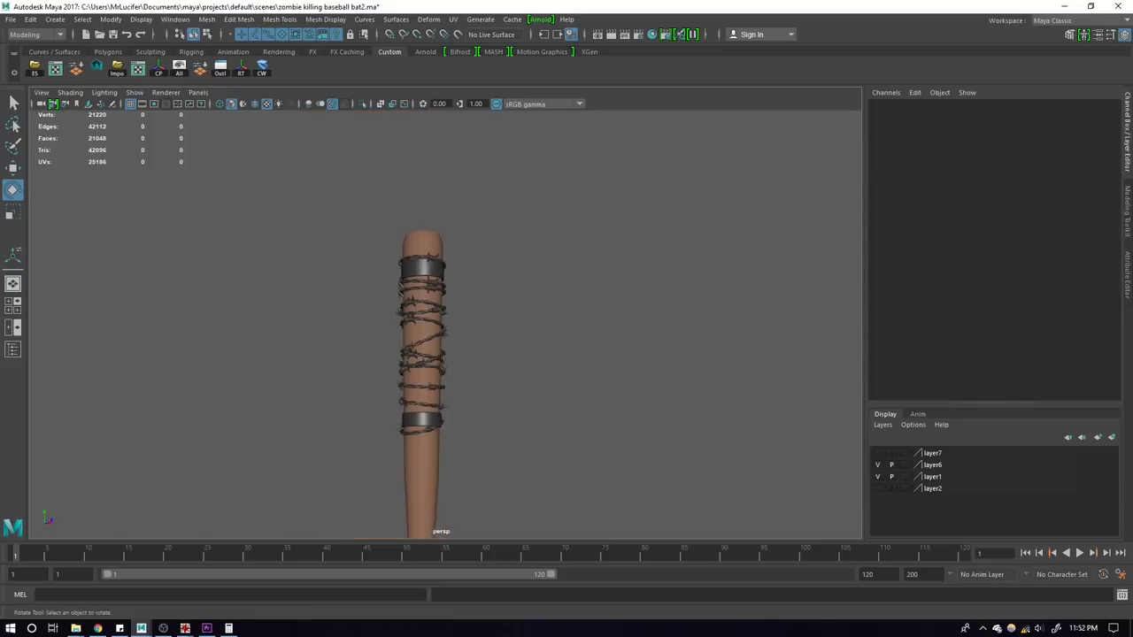
Step: Bring up the spiked-bat reference photo and place it beside the bat
key(alt+Tab)
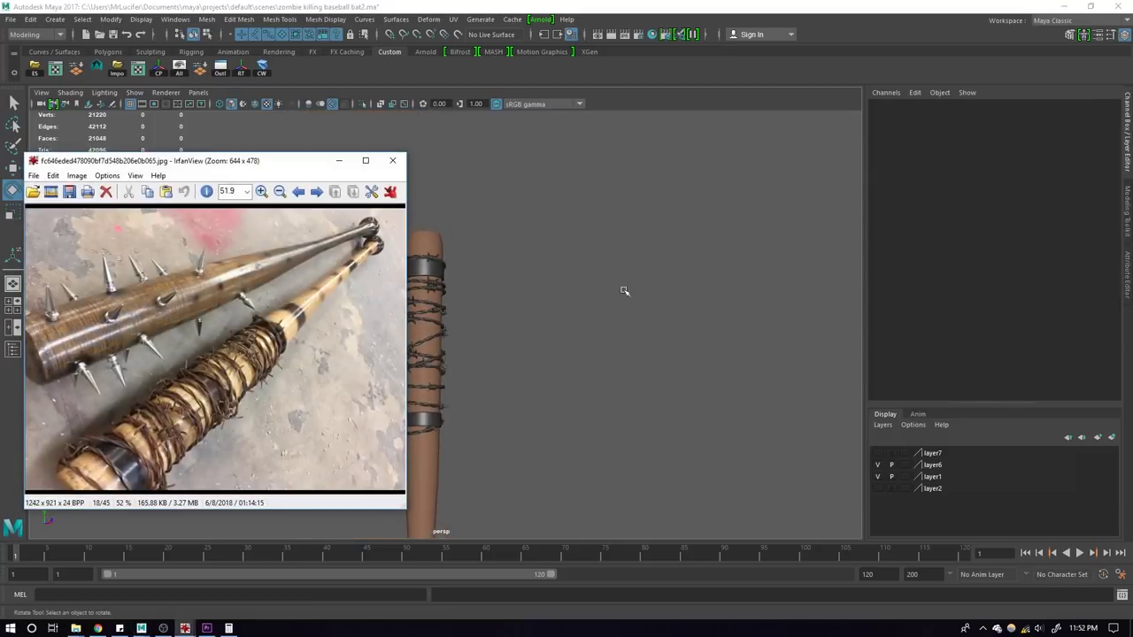
drag(280, 164, 909, 155)
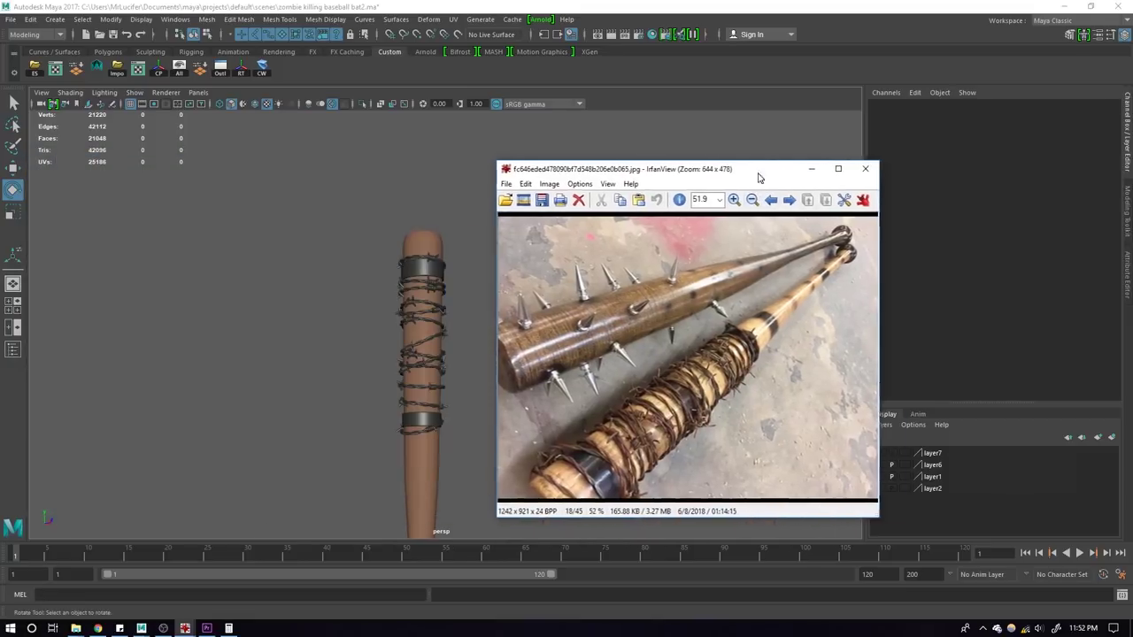
mouse_move(580, 338)
alt+mouse_down()
mouse_move(547, 354)
mouse_move(485, 311)
mouse_move(424, 374)
mouse_move(404, 416)
mouse_move(332, 324)
mouse_move(381, 354)
alt+mouse_up()
scroll(380, 354, up, 5)
scroll(380, 354, up, 3)
Step: Combine the barbed-wire pieces around the lower band into one ring
click(380, 352)
key(w)
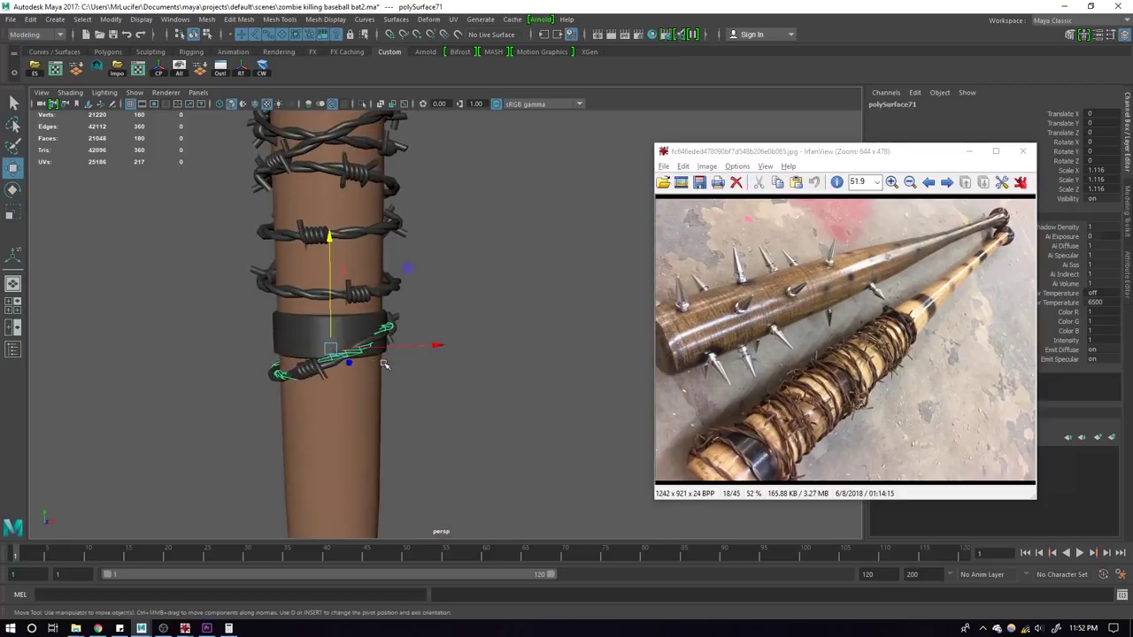
click(500, 398)
alt+drag(501, 401, 384, 387)
click(350, 364)
scroll(349, 365, up, 3)
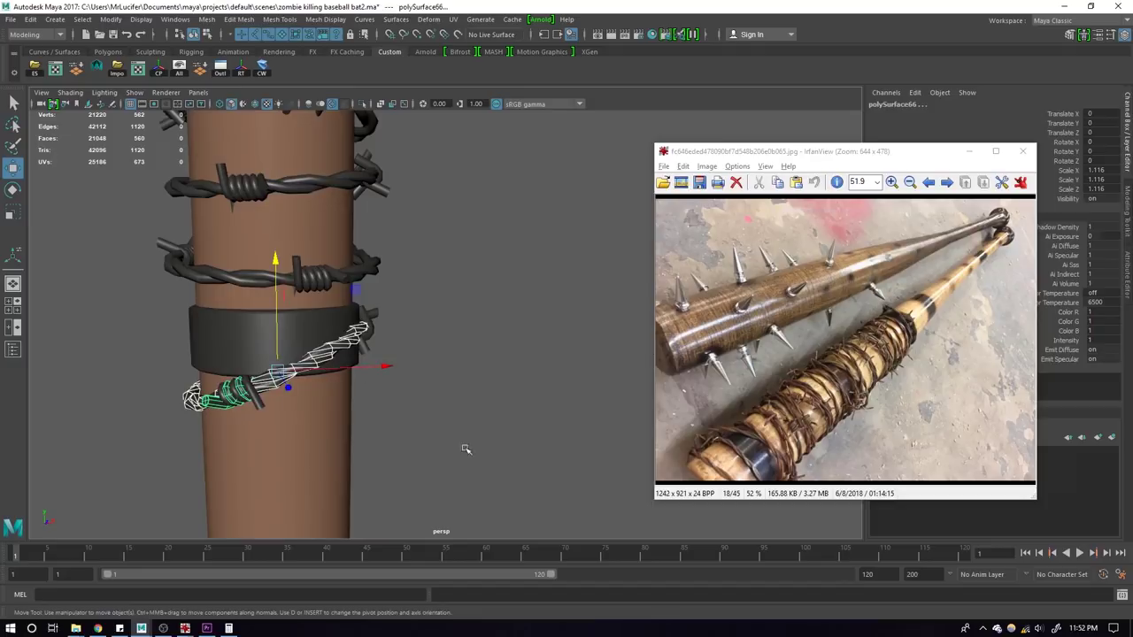
drag(449, 481, 102, 215)
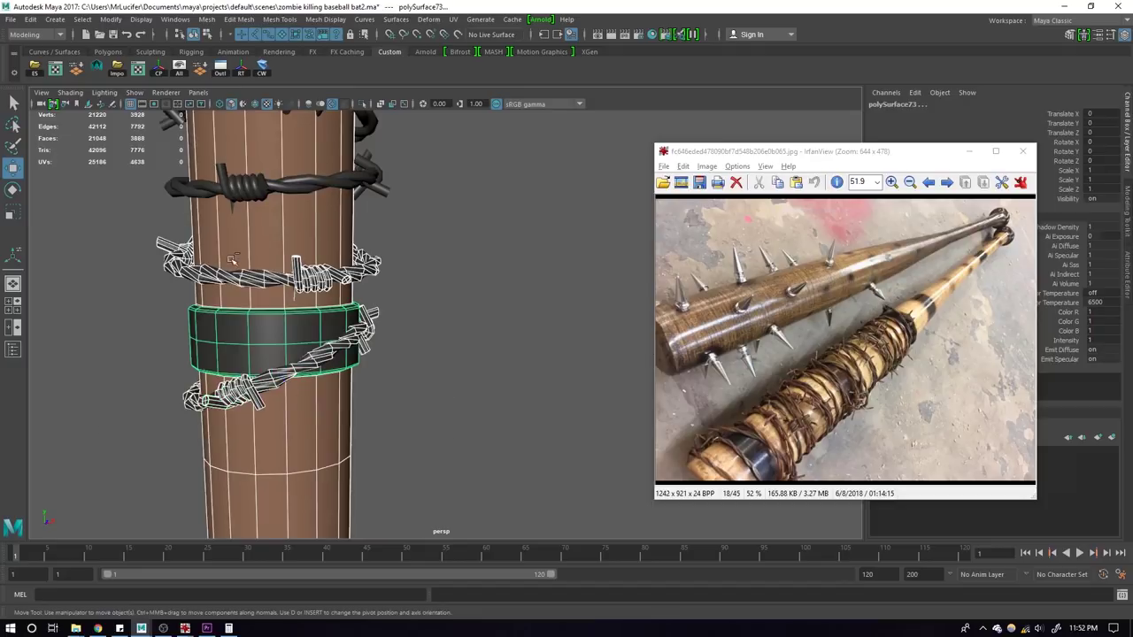
click(314, 344)
alt+drag(314, 343, 495, 266)
shift+right_drag(529, 240, 529, 460)
click(529, 461)
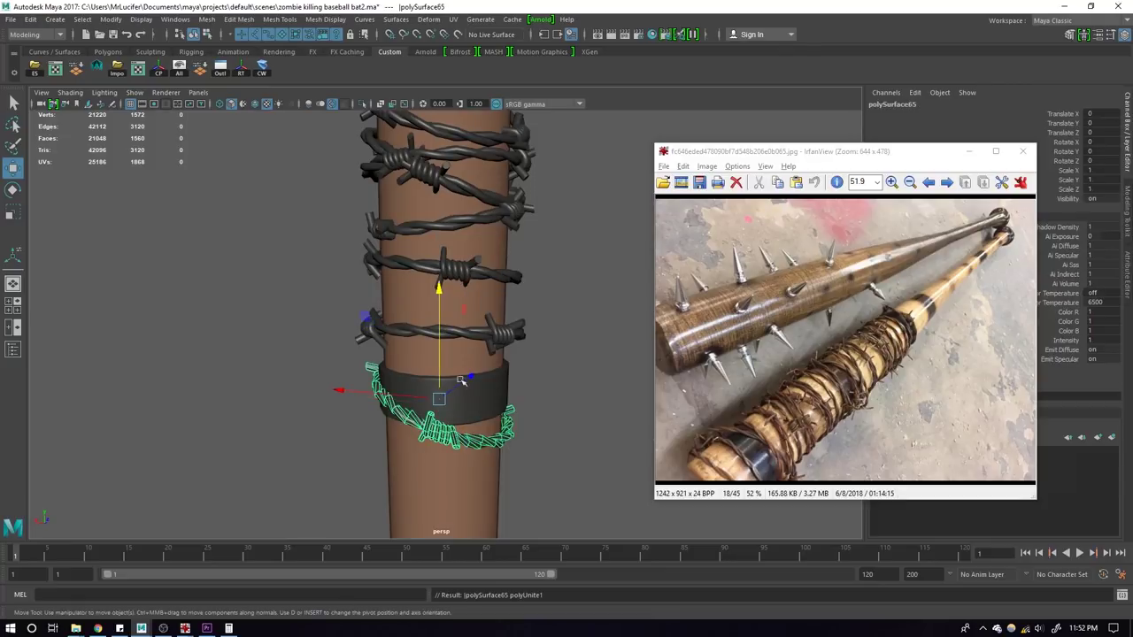
Step: Duplicate the merged ring and move the copy down the handle
scroll(363, 256, down, 3)
scroll(364, 256, down, 3)
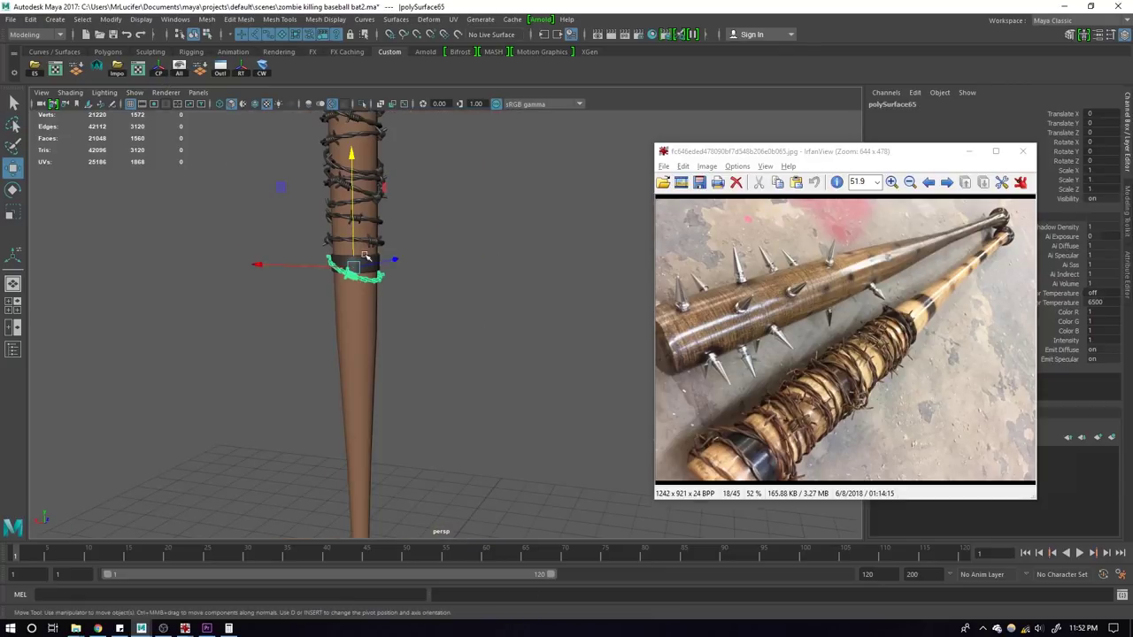
key(ctrl+d)
drag(352, 203, 361, 247)
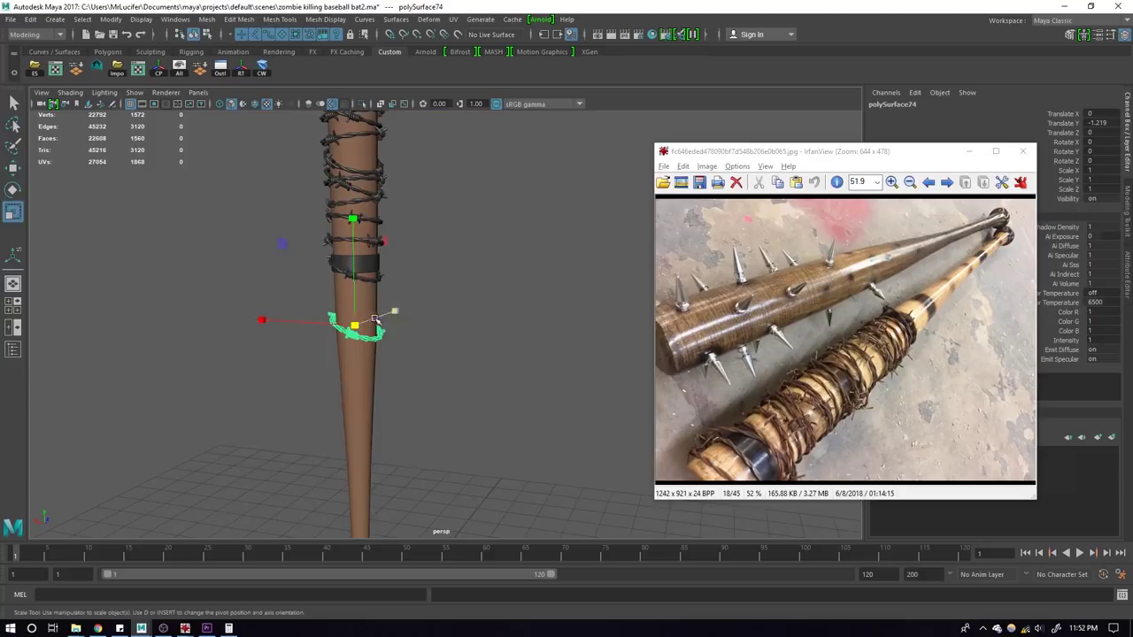
scroll(376, 319, up, 3)
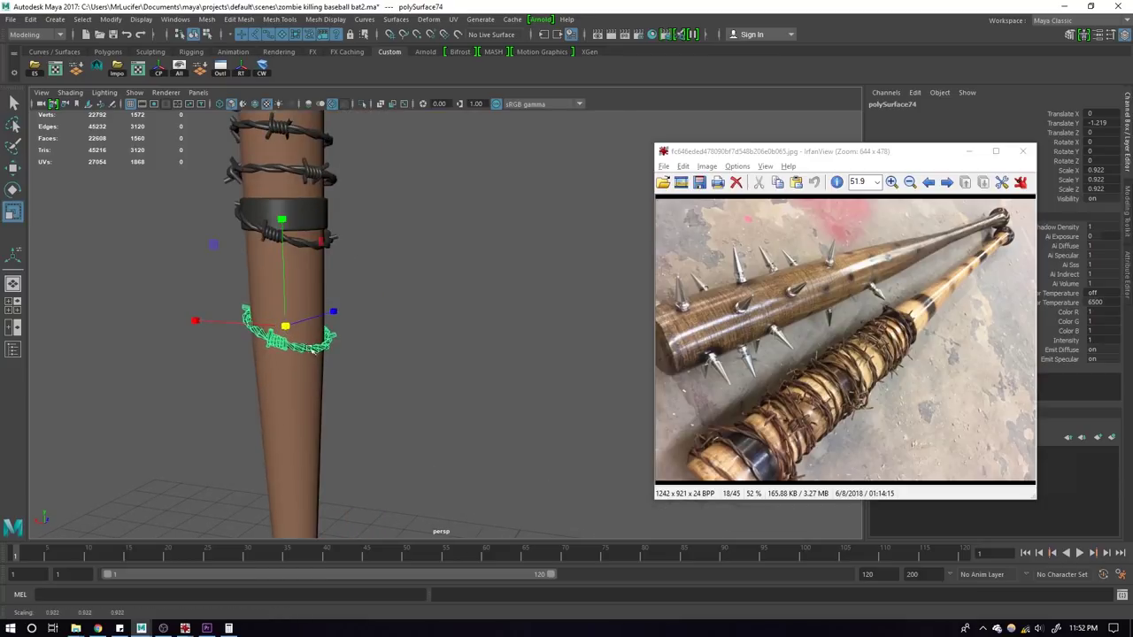
scroll(316, 353, up, 5)
mouse_move(390, 372)
alt+mouse_down()
mouse_move(454, 403)
mouse_move(476, 327)
mouse_move(455, 321)
mouse_move(467, 377)
alt+mouse_up()
key(e)
key(w)
Step: Make a second copy, turn it around the bat and move it up the handle
key(ctrl+d)
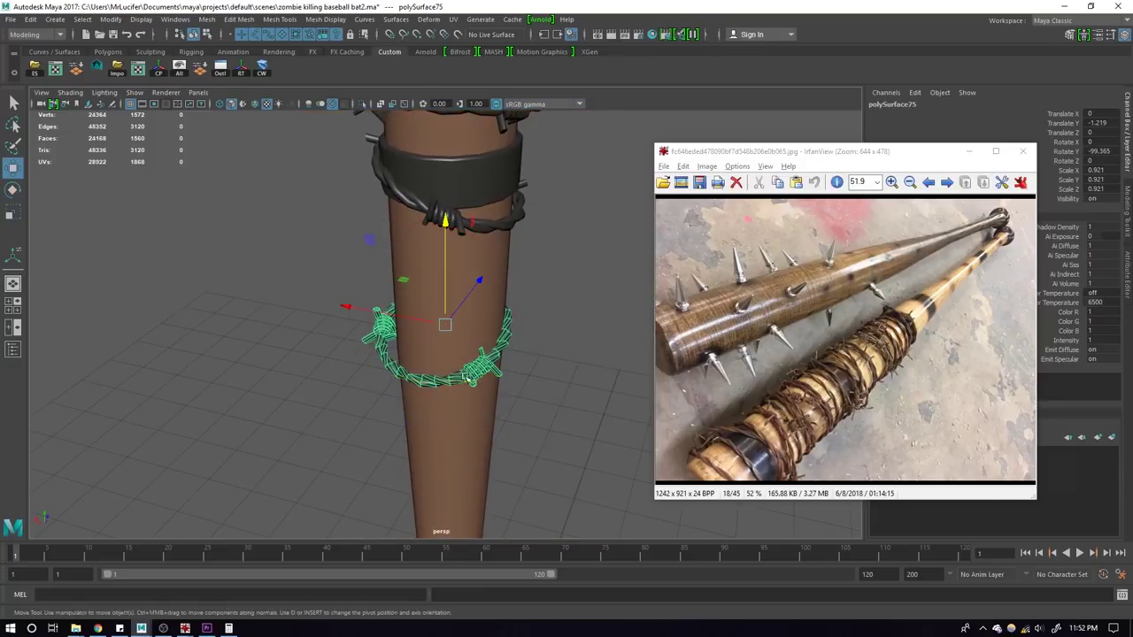
key(e)
mouse_move(382, 324)
mouse_down()
mouse_move(460, 372)
mouse_move(542, 361)
mouse_up()
key(w)
mouse_move(445, 269)
mouse_down()
mouse_move(446, 223)
mouse_move(451, 256)
mouse_up()
drag(447, 301, 446, 277)
shift+click(451, 324)
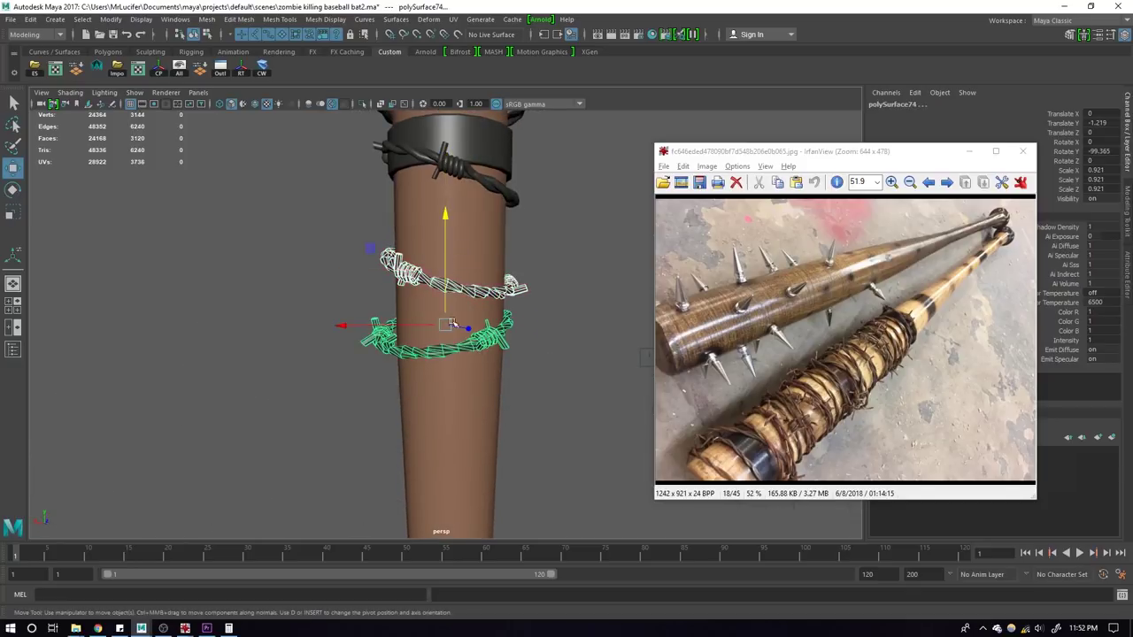
click(517, 249)
mouse_move(518, 253)
alt+middle_down()
mouse_move(536, 298)
mouse_move(532, 422)
alt+middle_up()
alt+right_drag(532, 423, 506, 370)
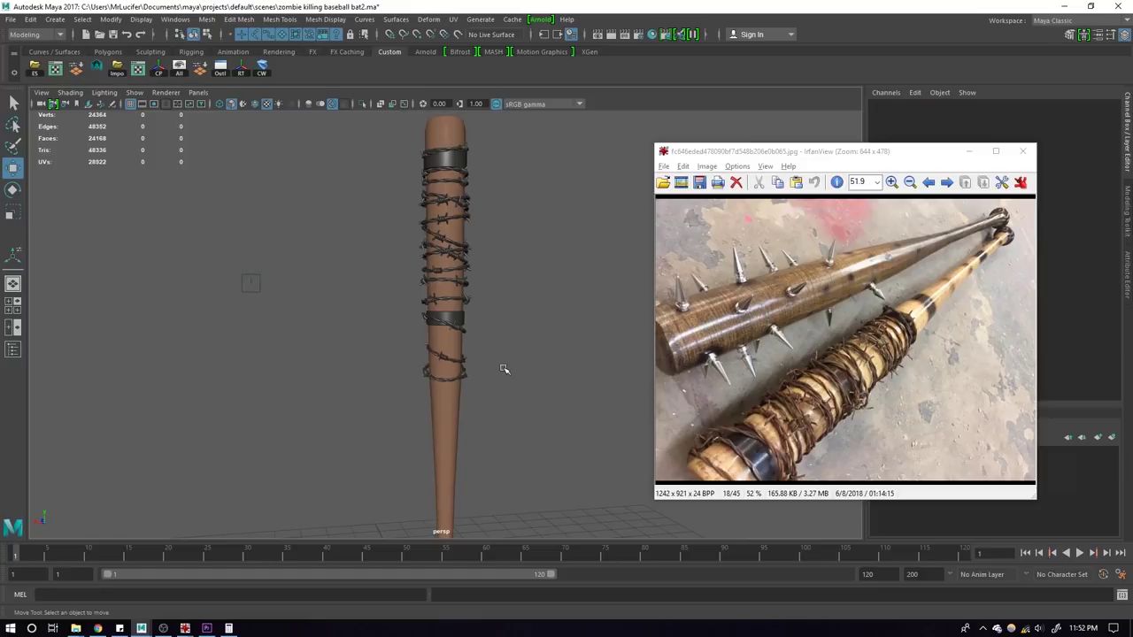
mouse_move(486, 378)
alt+mouse_down()
mouse_move(590, 385)
mouse_move(537, 387)
mouse_move(495, 354)
alt+mouse_up()
alt+right_drag(495, 354, 525, 228)
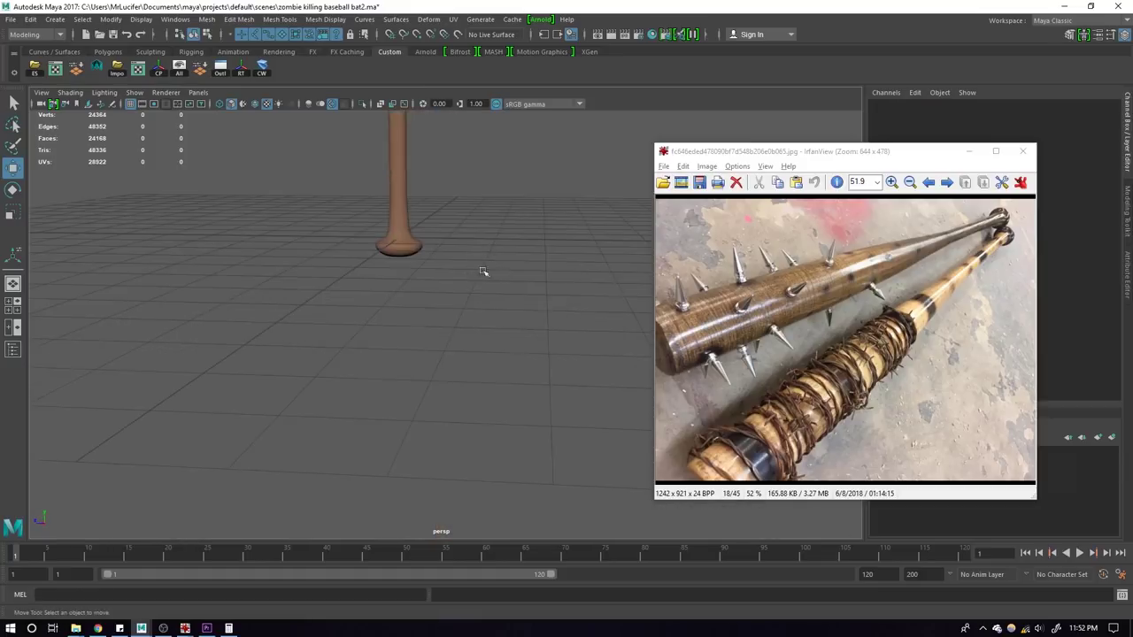
Step: Extrude the knob's top faces and scale the extruded section larger
click(399, 230)
key(ctrl+F11)
scroll(431, 265, up, 5)
scroll(435, 265, down, 3)
scroll(458, 293, up, 1)
drag(657, 435, 651, 436)
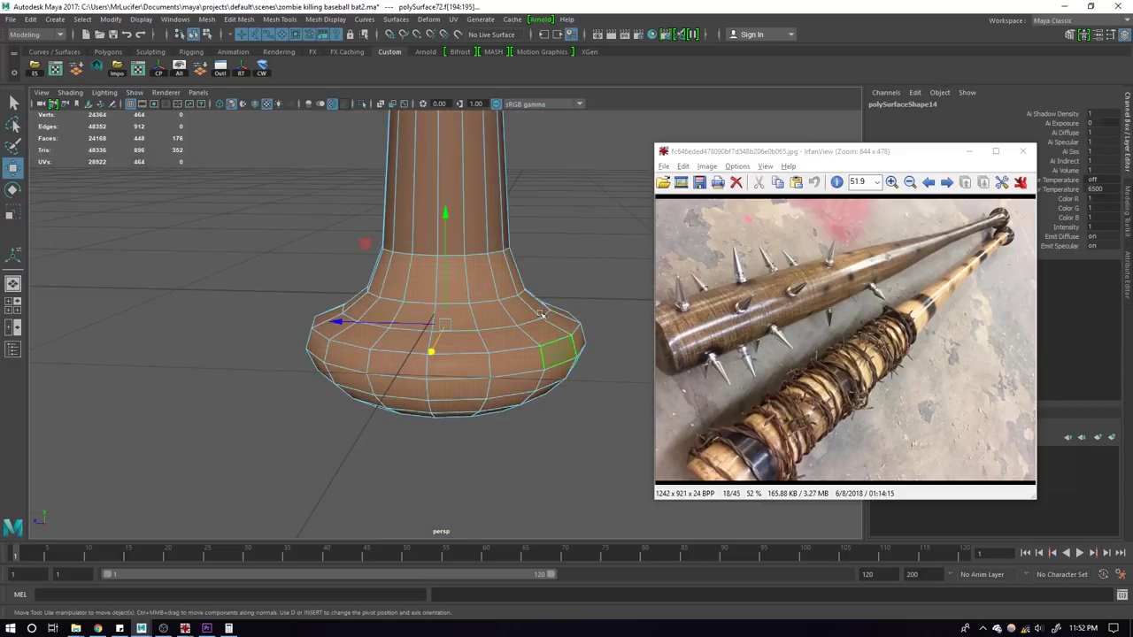
key(ctrl+e)
drag(437, 251, 432, 221)
scroll(470, 324, up, 2)
scroll(470, 324, up, 2)
key(q)
Step: Insert an edge loop on the knob, slide it, and shrink the shaft-base loop slightly
key(F8)
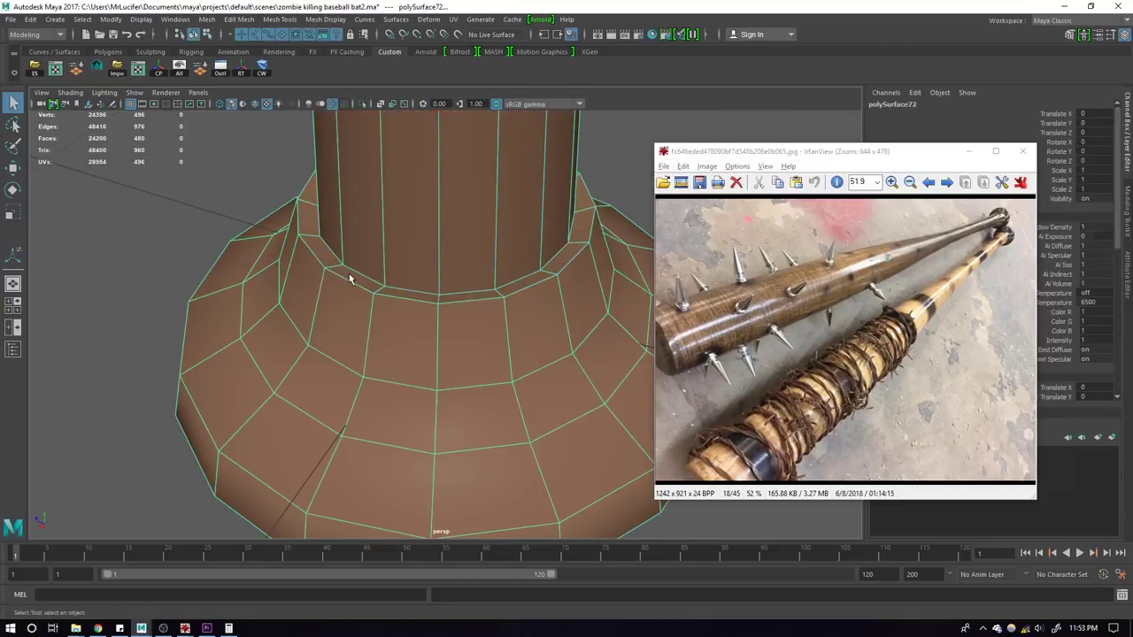
drag(333, 260, 450, 232)
shift+right_drag(450, 233, 453, 365)
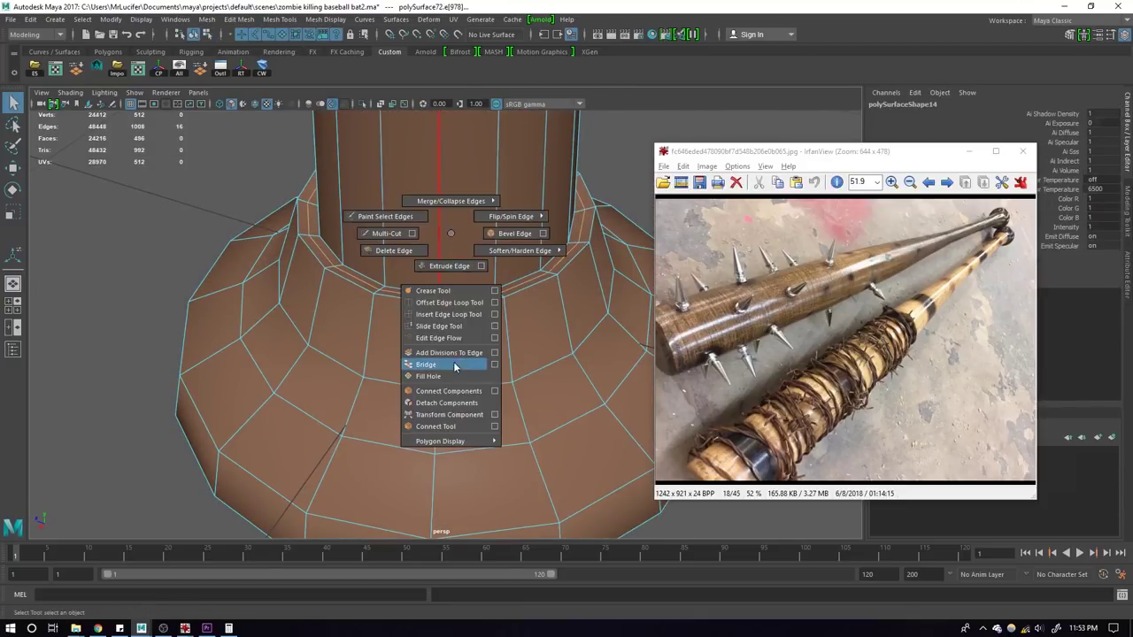
click(459, 419)
drag(378, 213, 375, 224)
key(r)
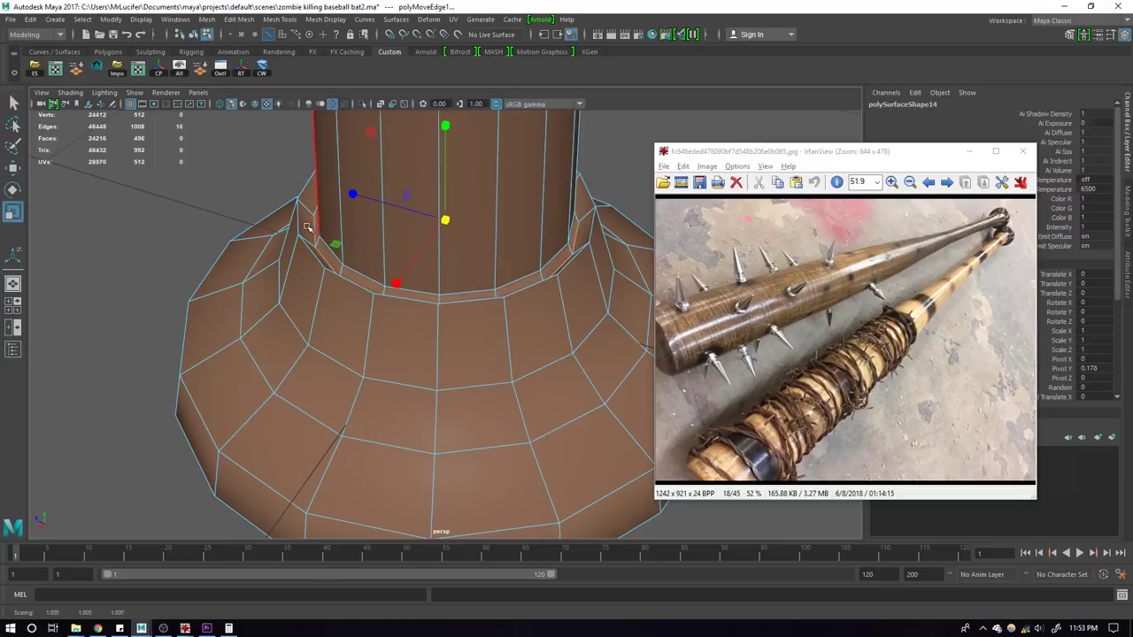
double_click(328, 244)
drag(448, 204, 441, 206)
Step: Add edge loops near the knob's top ring and around the shaft base
right_drag(386, 267, 316, 273)
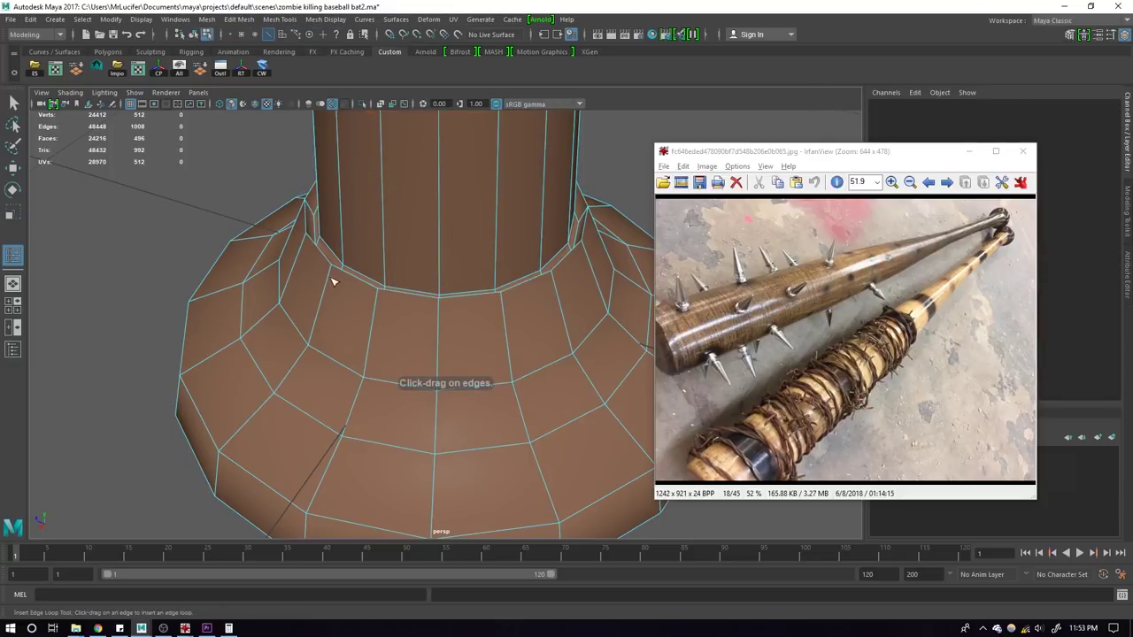
click(330, 280)
key(r)
mouse_move(416, 243)
alt+mouse_down()
mouse_move(469, 256)
mouse_move(512, 344)
alt+mouse_up()
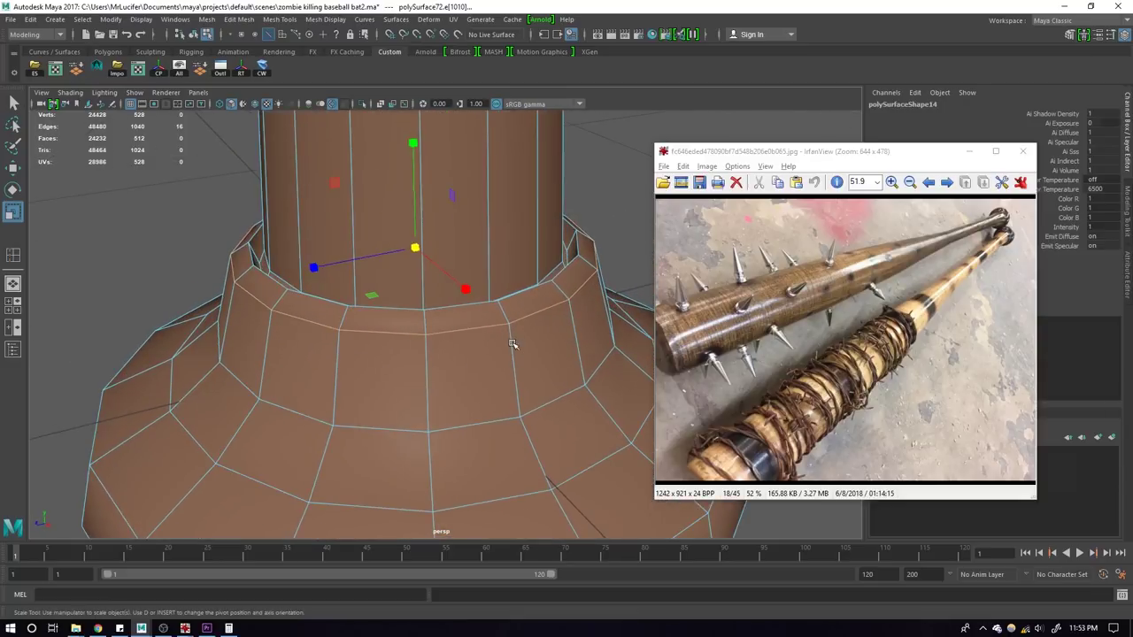
shift+right_drag(441, 267, 315, 277)
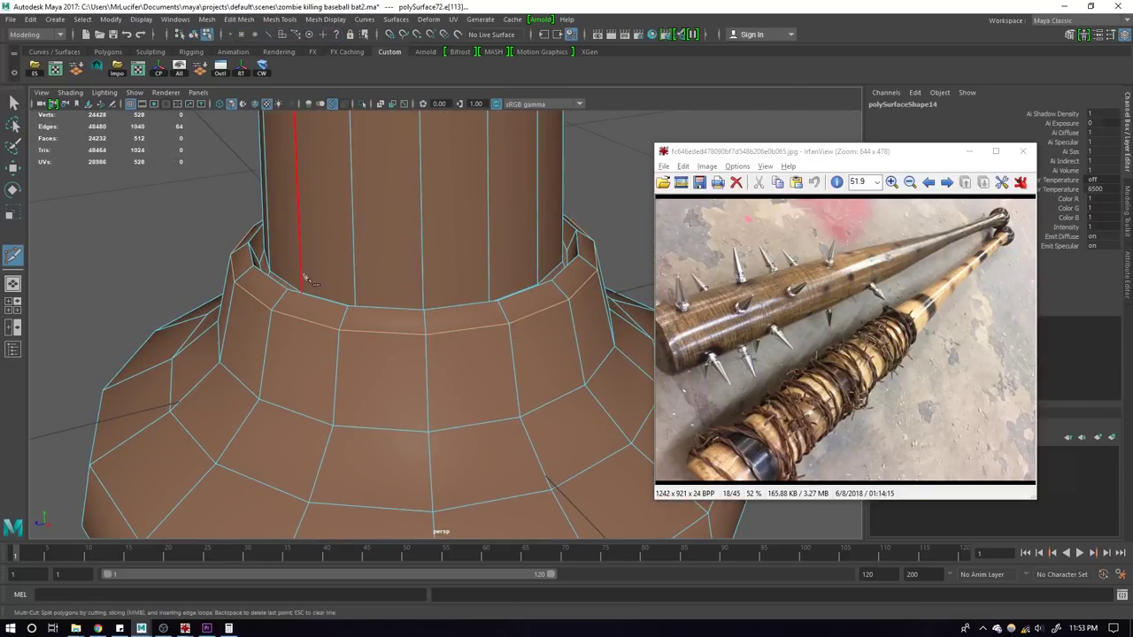
key(w)
shift+right_drag(369, 204, 301, 277)
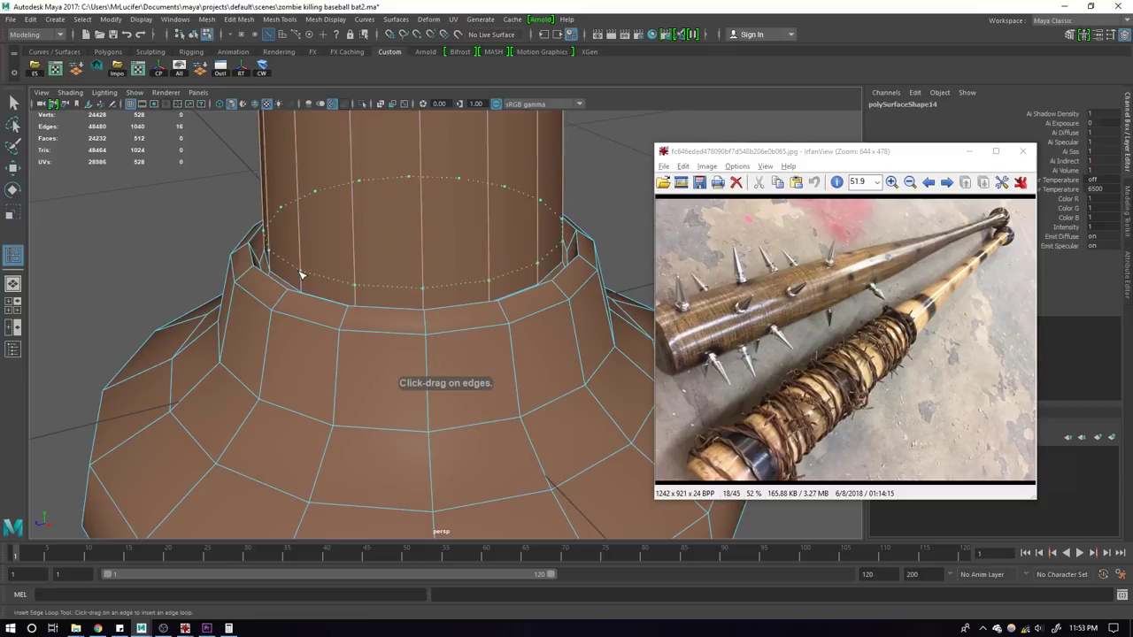
scroll(301, 286, down, 3)
Step: Check the smoothed preview and insert two more supporting loops at the shaft base
key(3)
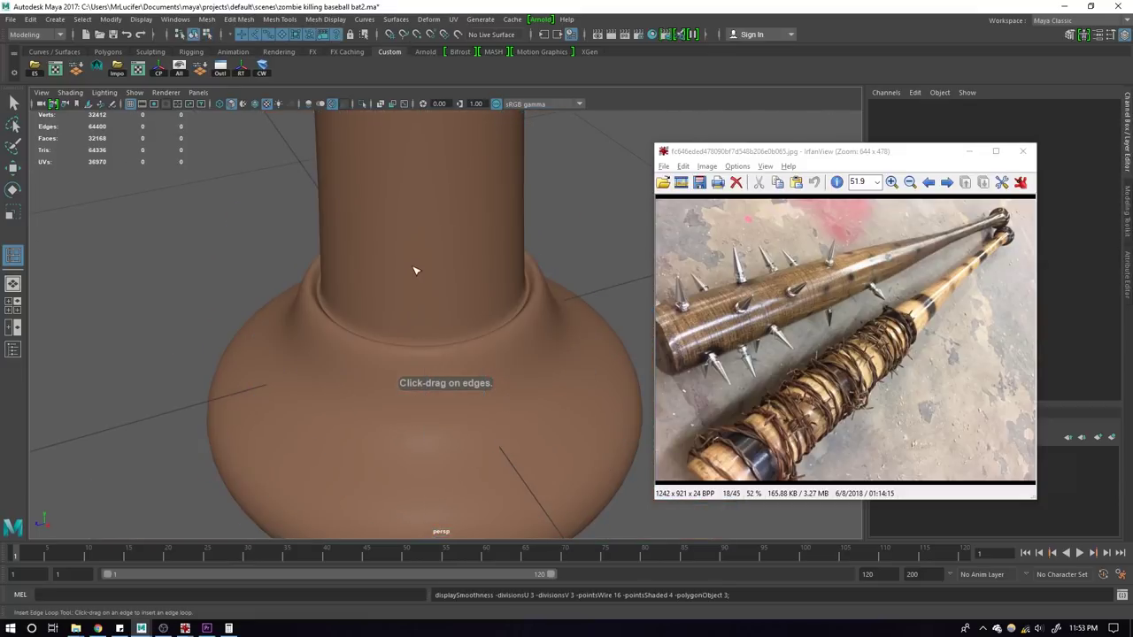
scroll(95, 323, down, 3)
scroll(407, 374, up, 2)
scroll(442, 374, up, 2)
click(442, 374)
key(1)
scroll(398, 381, up, 2)
click(368, 328)
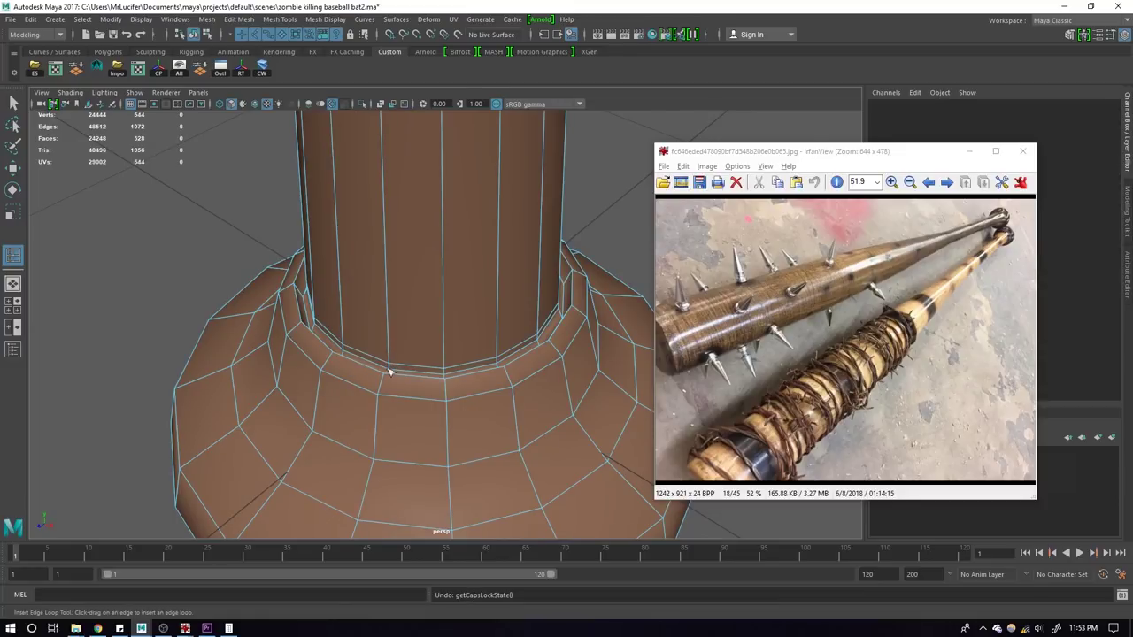
key(w)
Step: Soften the edges of the bat mesh and inspect the knob from below
shift+right_drag(372, 306, 460, 266)
scroll(525, 263, down, 3)
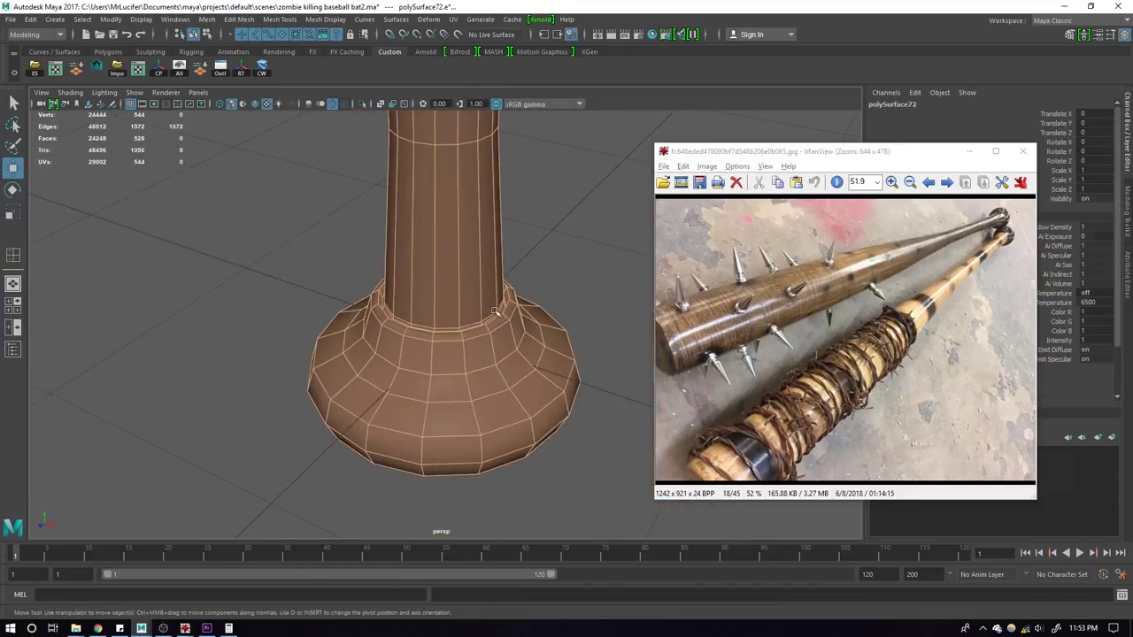
mouse_move(525, 264)
alt+mouse_down()
mouse_move(487, 297)
mouse_move(505, 309)
alt+mouse_up()
scroll(493, 413, up, 3)
scroll(513, 539, up, 3)
Step: Split the handle edge ring and scale the new loops to taper the handle
click(475, 357)
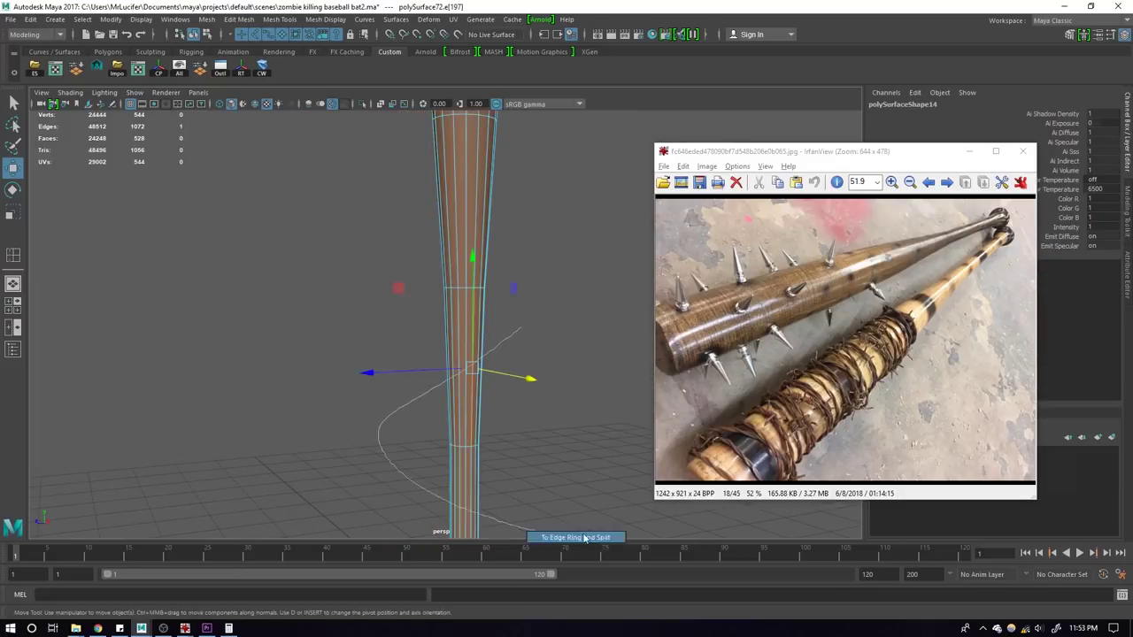
shift+right_drag(519, 329, 581, 514)
key(r)
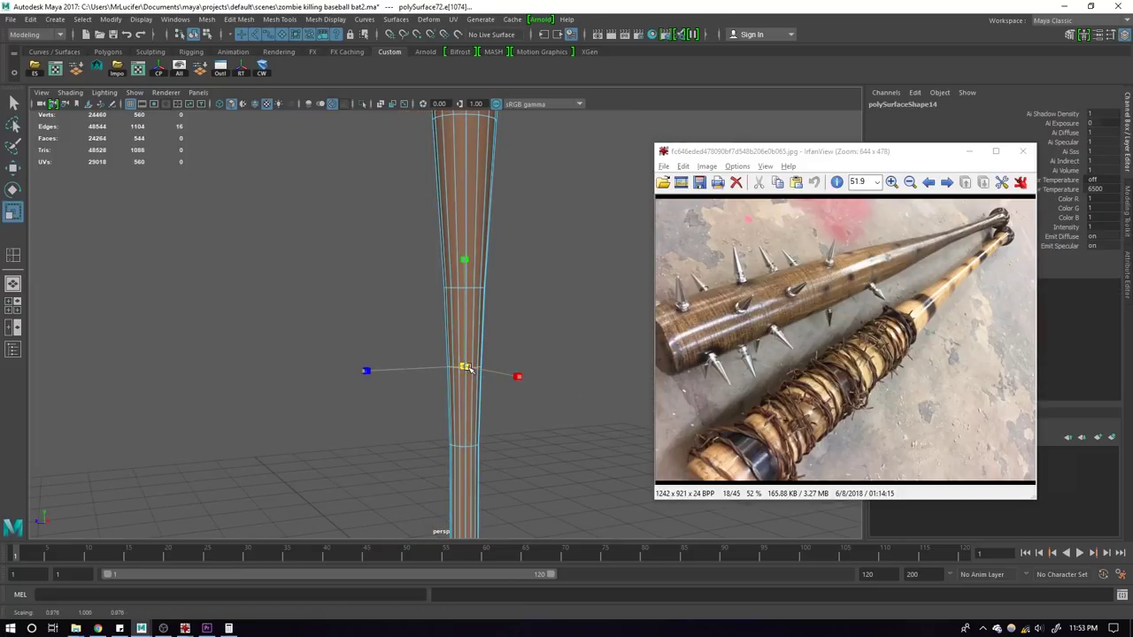
click(454, 225)
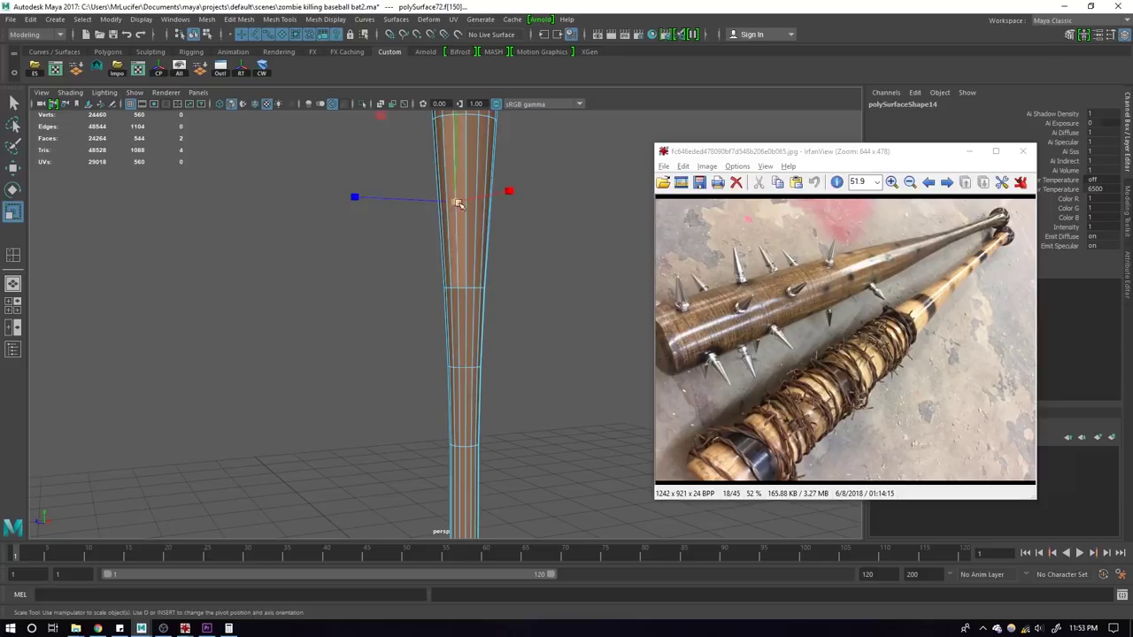
key(ctrl+z)
shift+right_drag(377, 287, 377, 287)
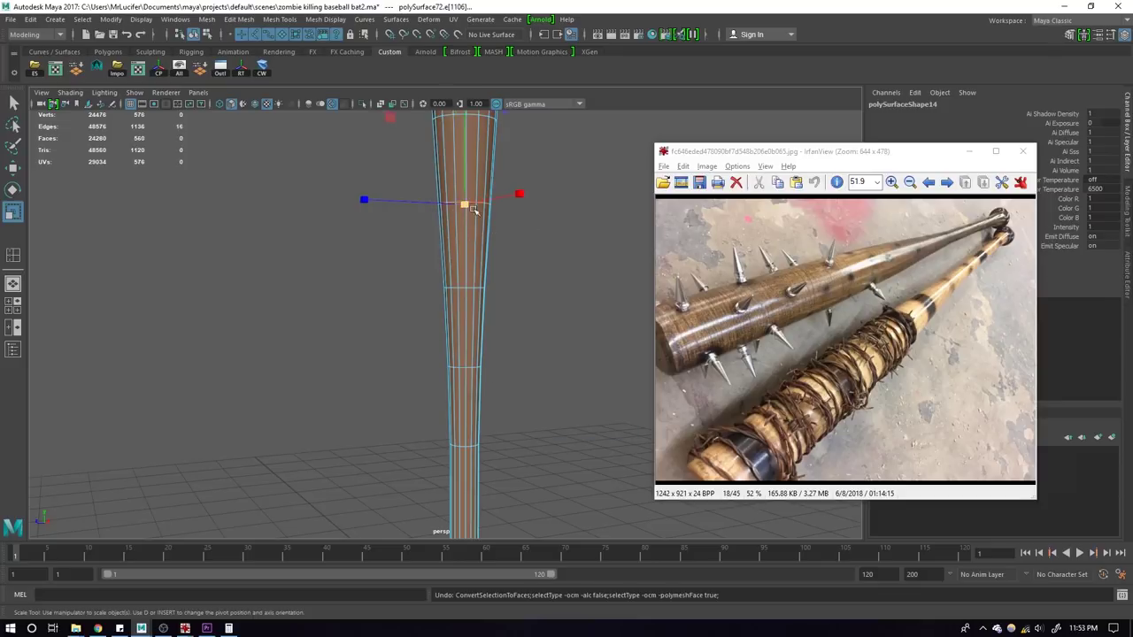
drag(472, 206, 467, 205)
Step: Return to object mode, select the whole bat, and move the reference photo aside
key(F8)
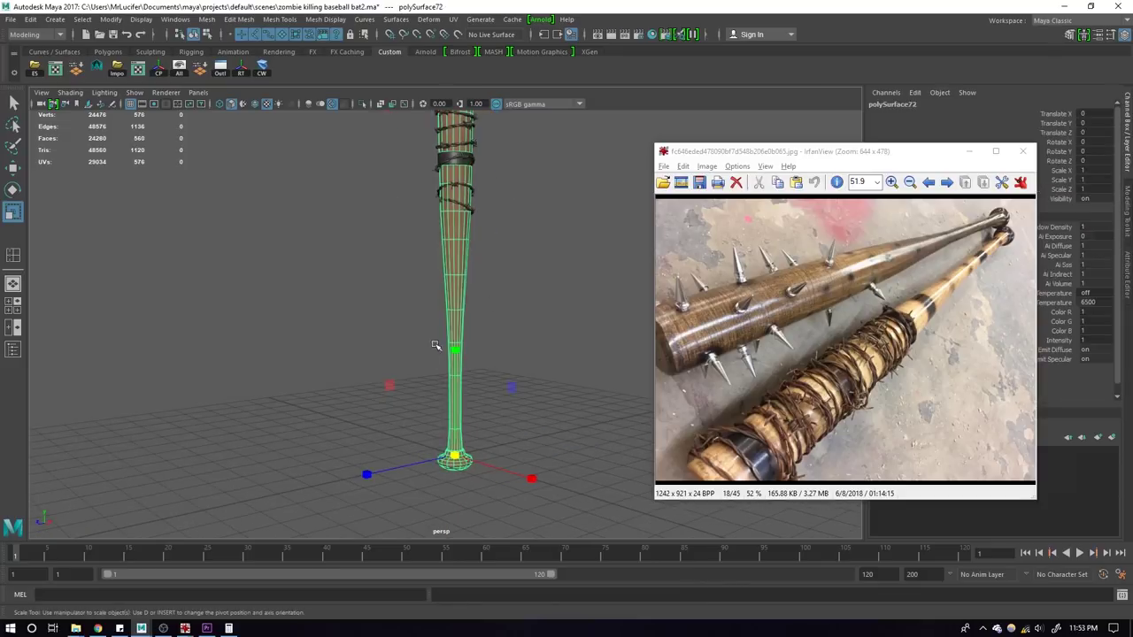
drag(542, 282, 418, 304)
alt+drag(460, 398, 474, 403)
click(476, 395)
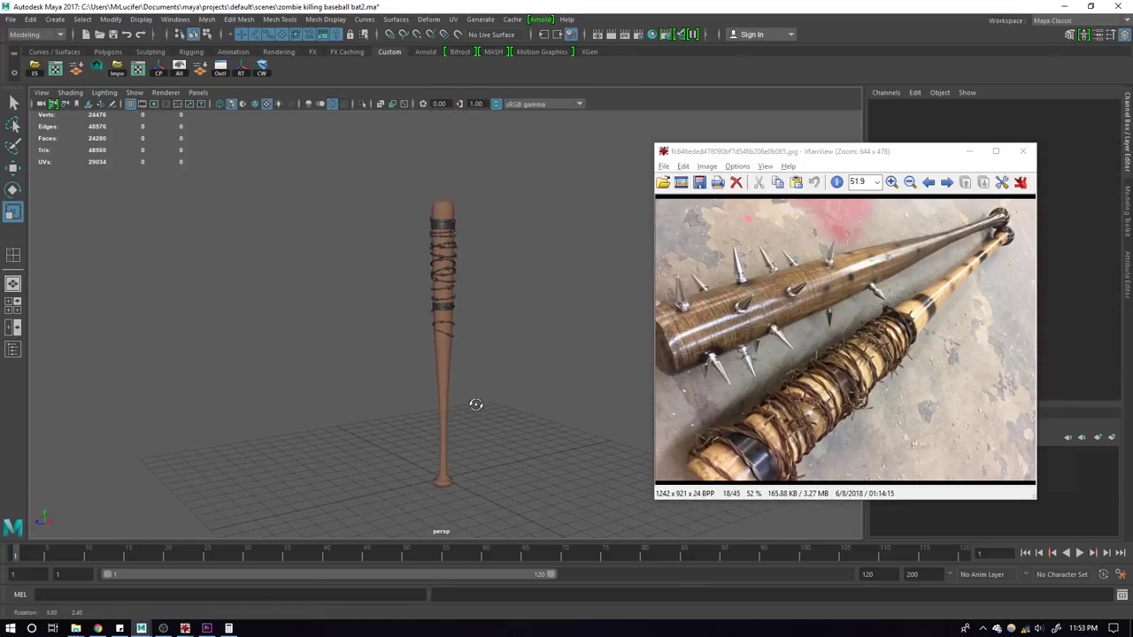
drag(406, 398, 549, 378)
mouse_move(847, 158)
mouse_down()
mouse_move(316, 159)
mouse_move(177, 115)
mouse_up()
Step: Adjust the HSV of the bat's brown blinn1 Color in the Attribute Editor
key(ctrl+a)
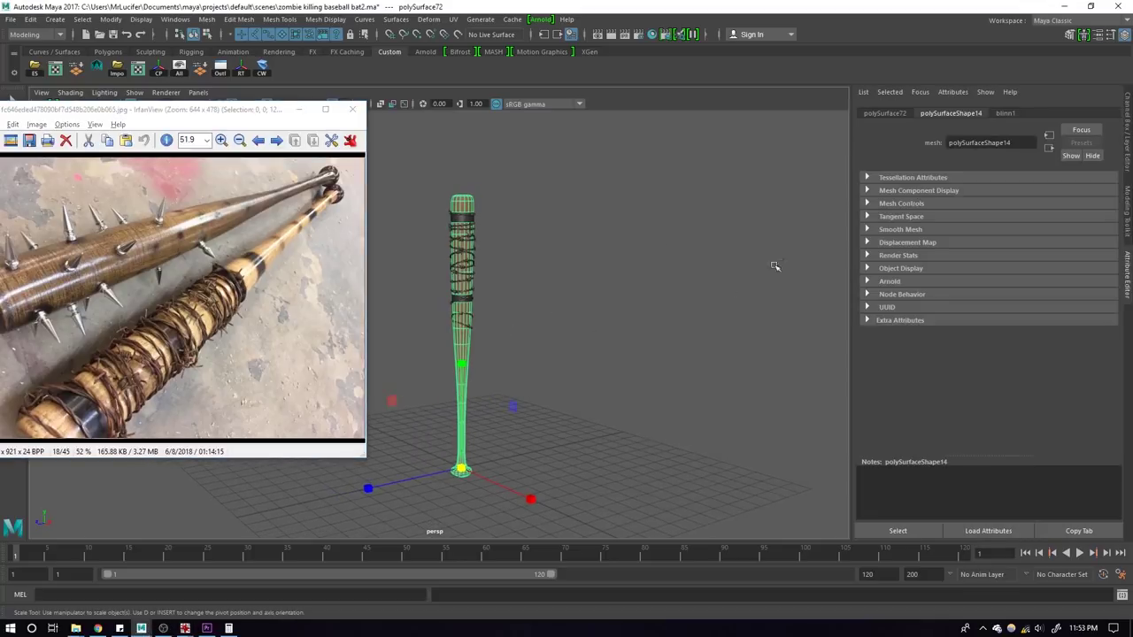
click(1005, 113)
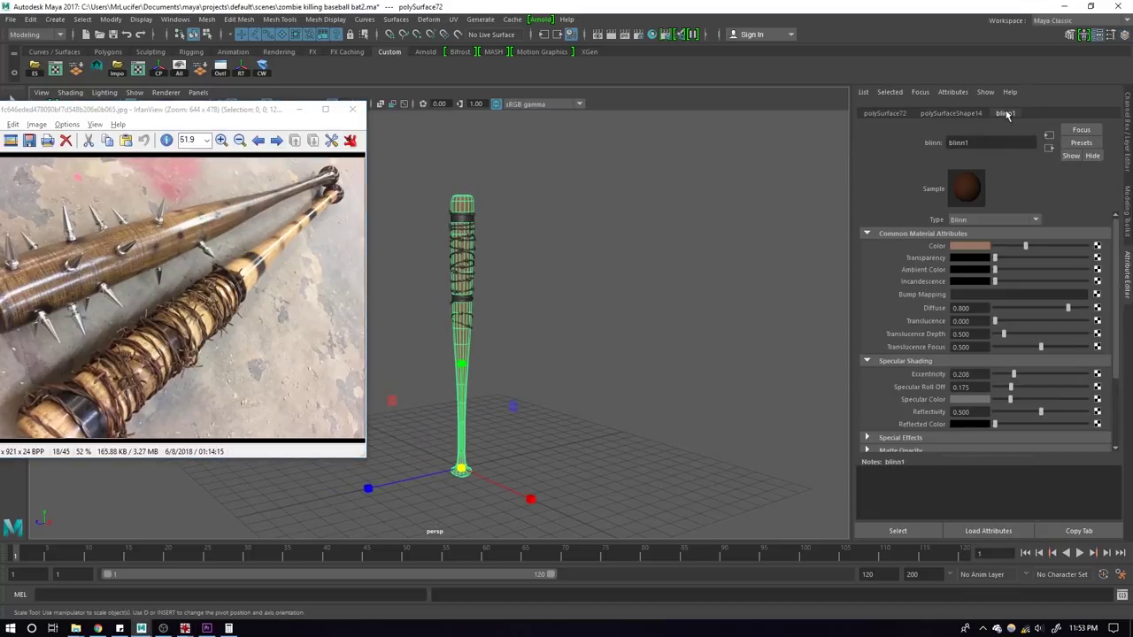
click(972, 248)
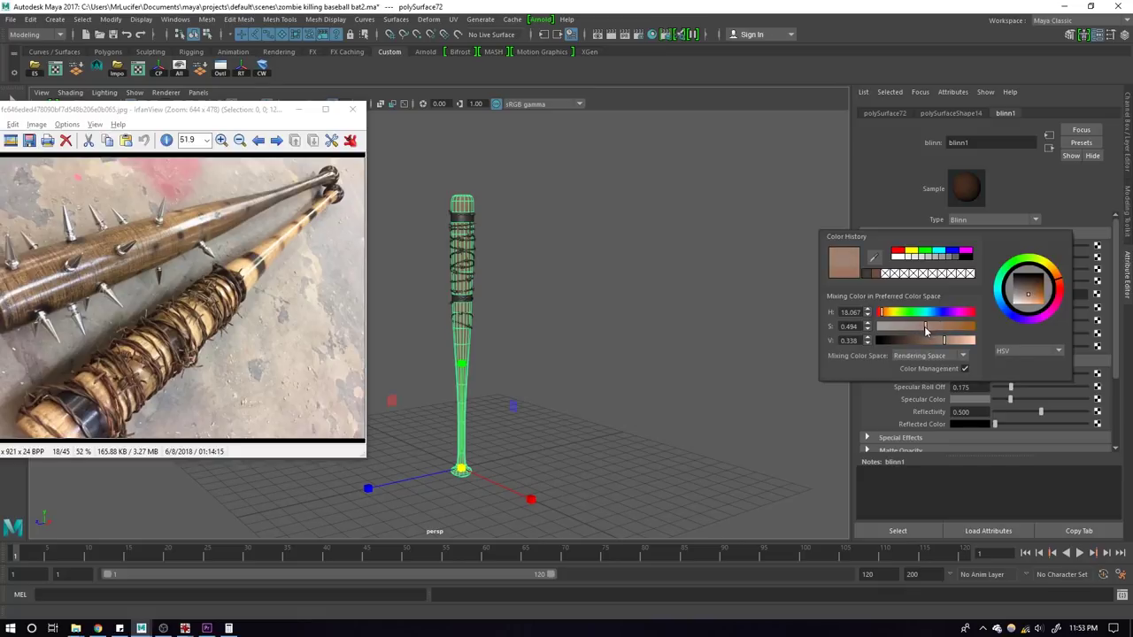
click(578, 291)
Step: Select and frame a barbed-wire ring to show its blinn2 material
mouse_move(578, 292)
alt+mouse_down()
mouse_move(695, 311)
mouse_move(586, 308)
mouse_move(587, 356)
mouse_move(606, 358)
mouse_move(688, 331)
mouse_move(733, 292)
mouse_move(607, 293)
mouse_move(629, 345)
mouse_move(569, 291)
mouse_move(567, 315)
mouse_move(528, 316)
mouse_move(617, 302)
mouse_move(584, 294)
mouse_move(668, 334)
alt+mouse_up()
click(584, 293)
key(f)
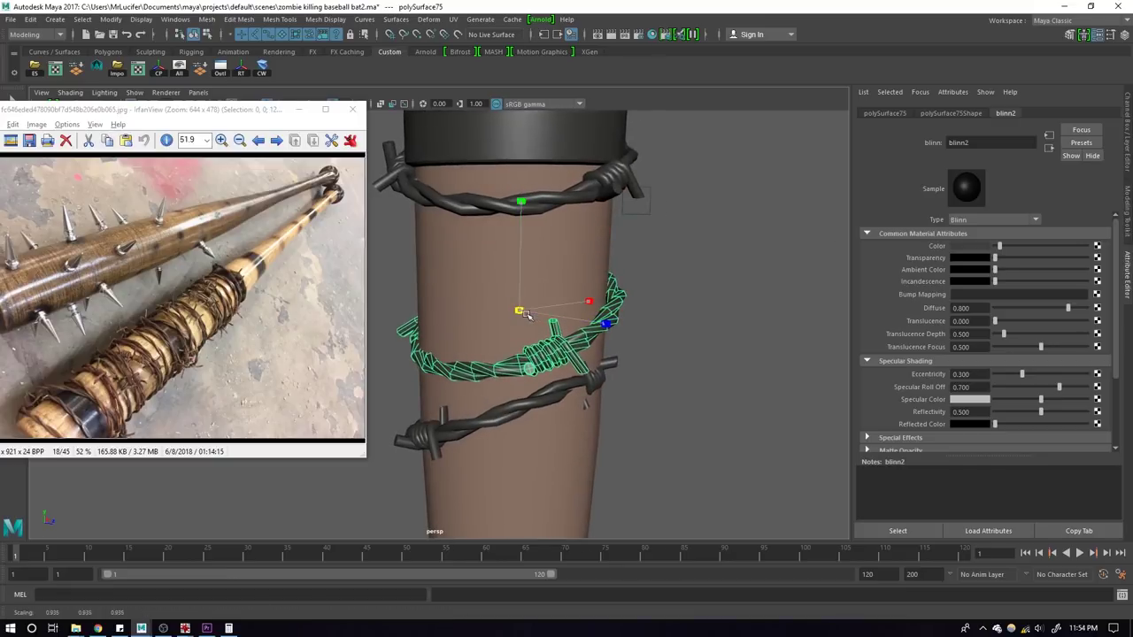
Step: Scale the lower barbed-wire loop down and move it to wrap snugly around the bat
alt+drag(538, 320, 624, 336)
click(624, 337)
mouse_move(539, 352)
alt+mouse_down()
mouse_move(678, 349)
mouse_move(640, 341)
mouse_move(642, 352)
alt+mouse_up()
key(w)
key(ctrl+z)
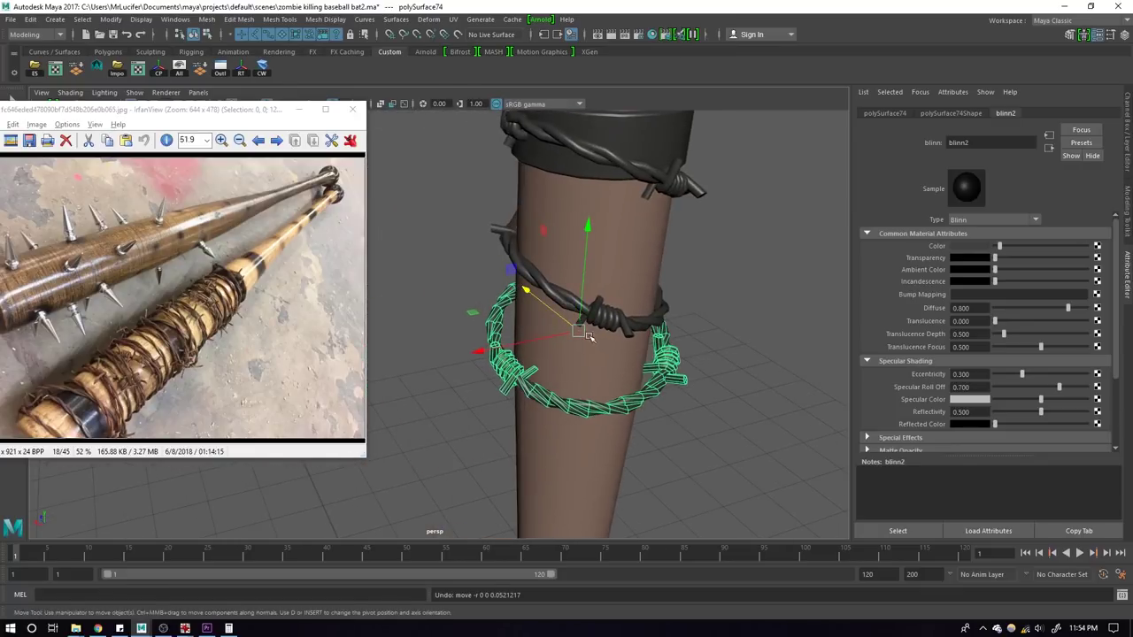
mouse_move(580, 333)
mouse_down()
mouse_move(571, 329)
mouse_move(640, 334)
mouse_up()
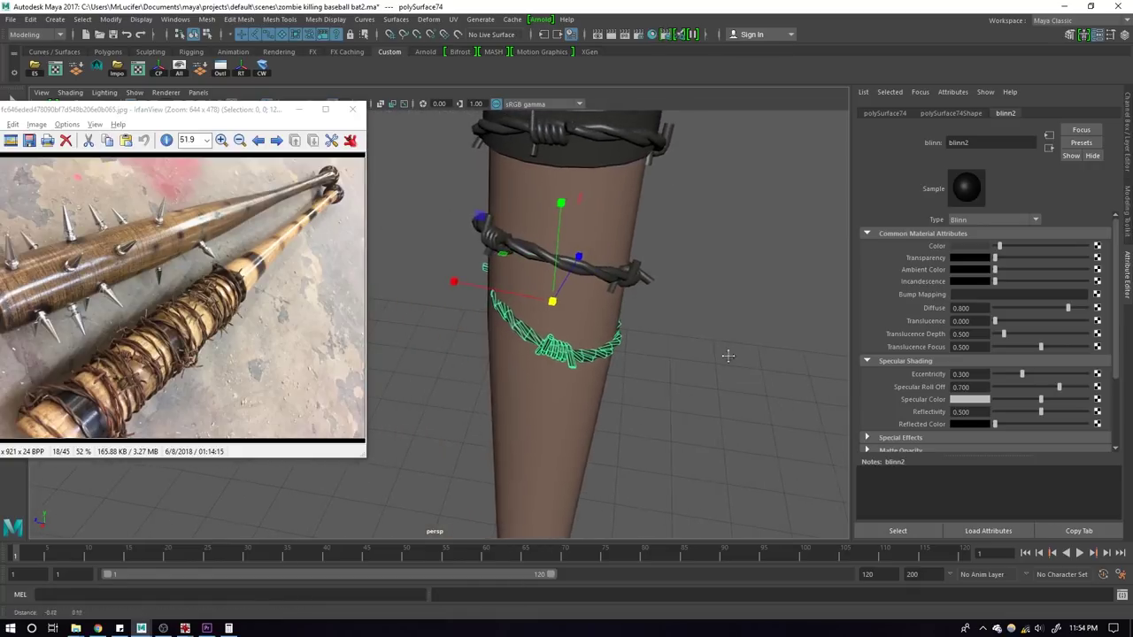
scroll(652, 344, up, 3)
scroll(740, 358, down, 2)
key(w)
mouse_move(498, 329)
mouse_down()
mouse_move(636, 317)
mouse_move(485, 330)
mouse_move(556, 352)
mouse_move(572, 327)
mouse_move(652, 376)
mouse_move(642, 372)
mouse_up()
click(636, 317)
Step: Orbit and zoom to inspect the wire-wrapped bat head
scroll(588, 329, down, 3)
alt+drag(605, 312, 605, 305)
alt+right_drag(447, 382, 541, 351)
alt+middle_drag(540, 352, 601, 481)
alt+right_drag(602, 481, 639, 407)
alt+drag(639, 407, 656, 354)
Step: Insert an edge loop near the bat's rounded top with the Insert Edge Loop Tool
alt+drag(661, 301, 641, 305)
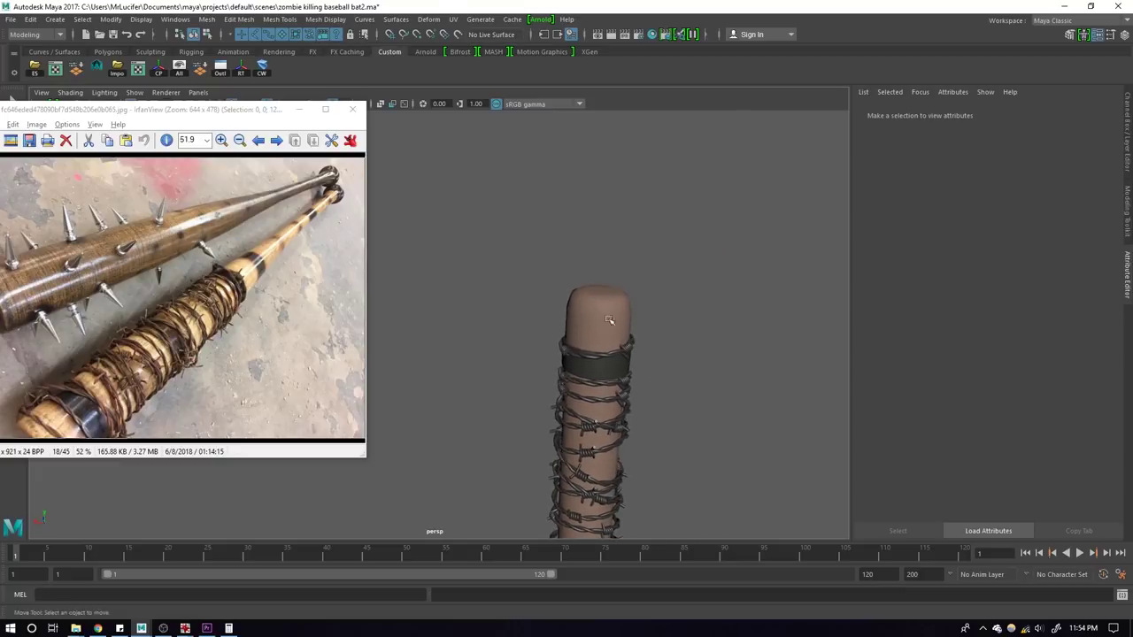
click(641, 305)
shift+right_drag(698, 308, 668, 296)
click(653, 300)
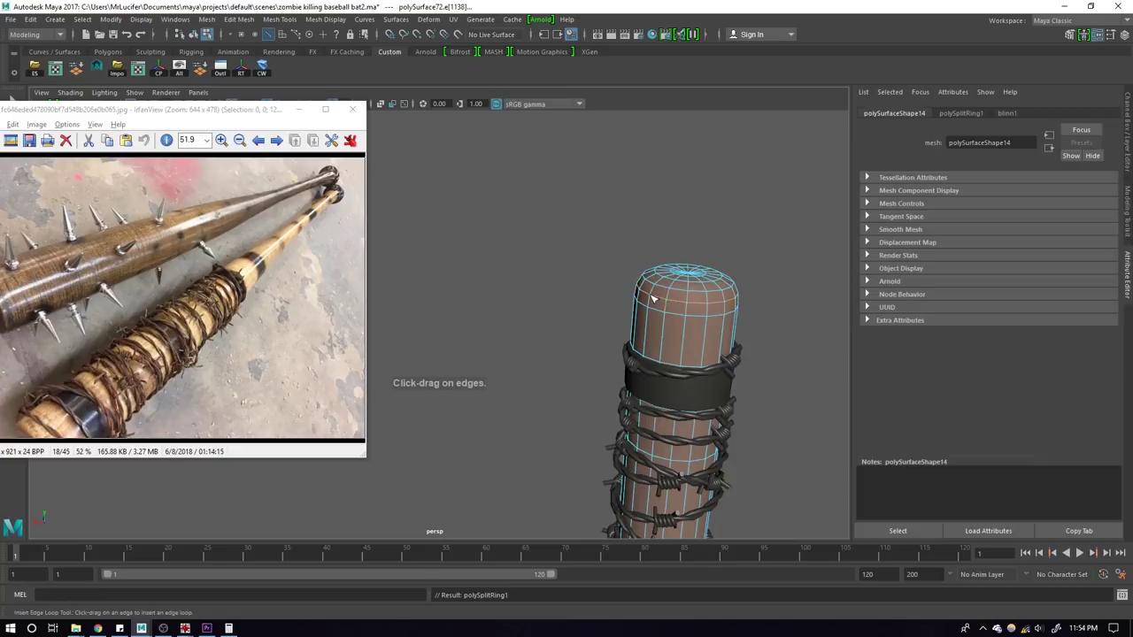
key(w)
key(F8)
click(655, 354)
Step: Look down on the bat and move the reference image window out of the way
scroll(655, 354, down, 3)
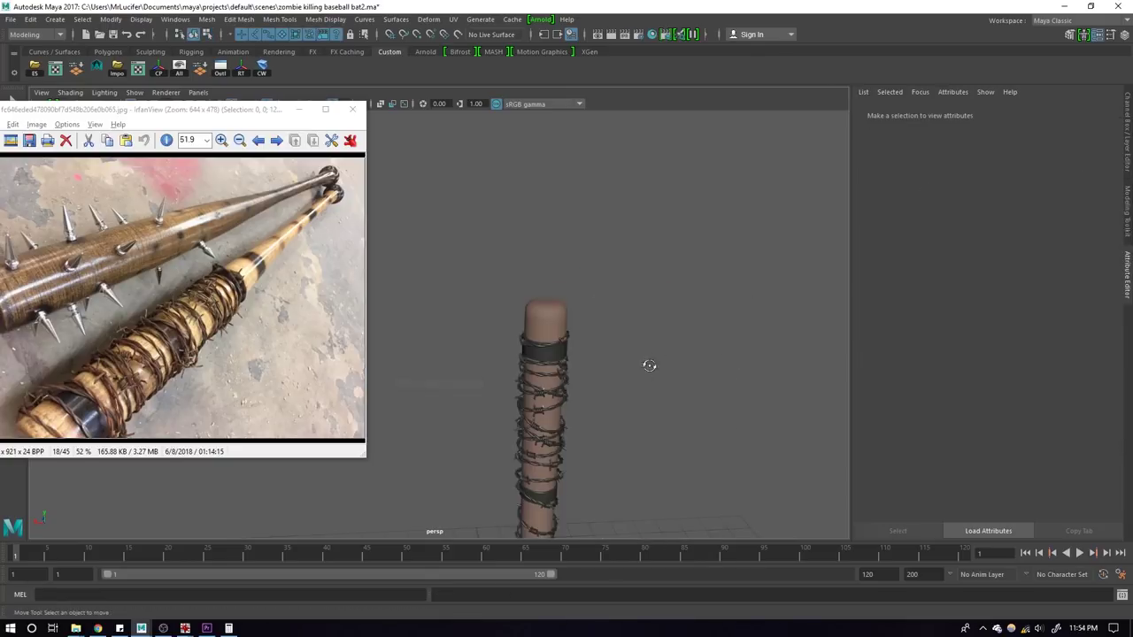
scroll(639, 389, down, 2)
alt+drag(639, 390, 586, 375)
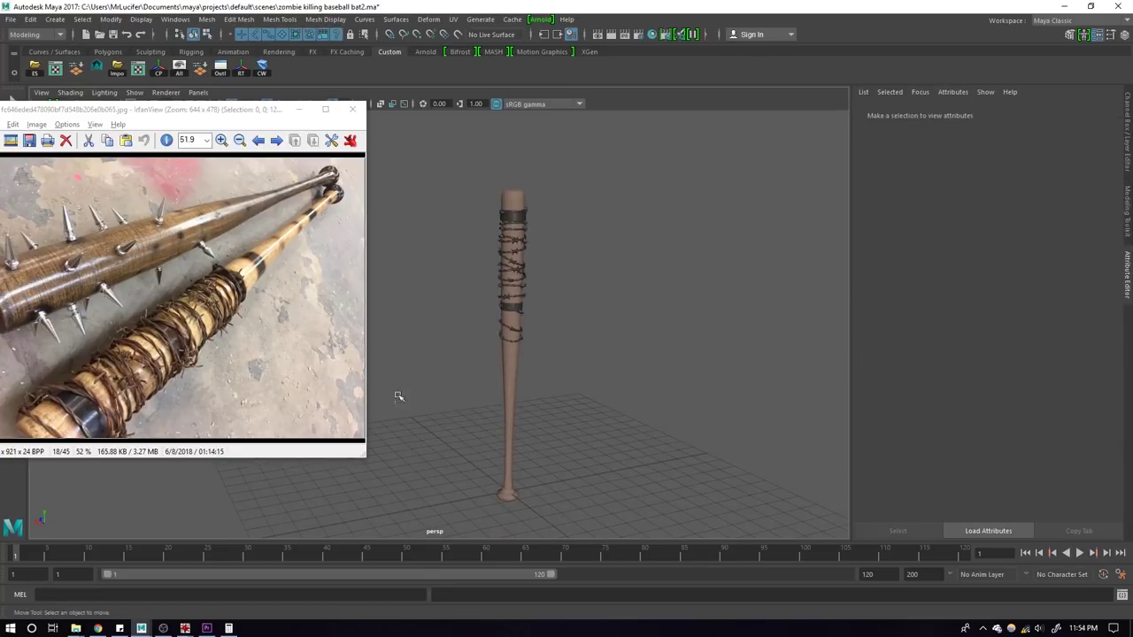
drag(412, 367, 657, 146)
click(707, 219)
drag(274, 111, 1132, 265)
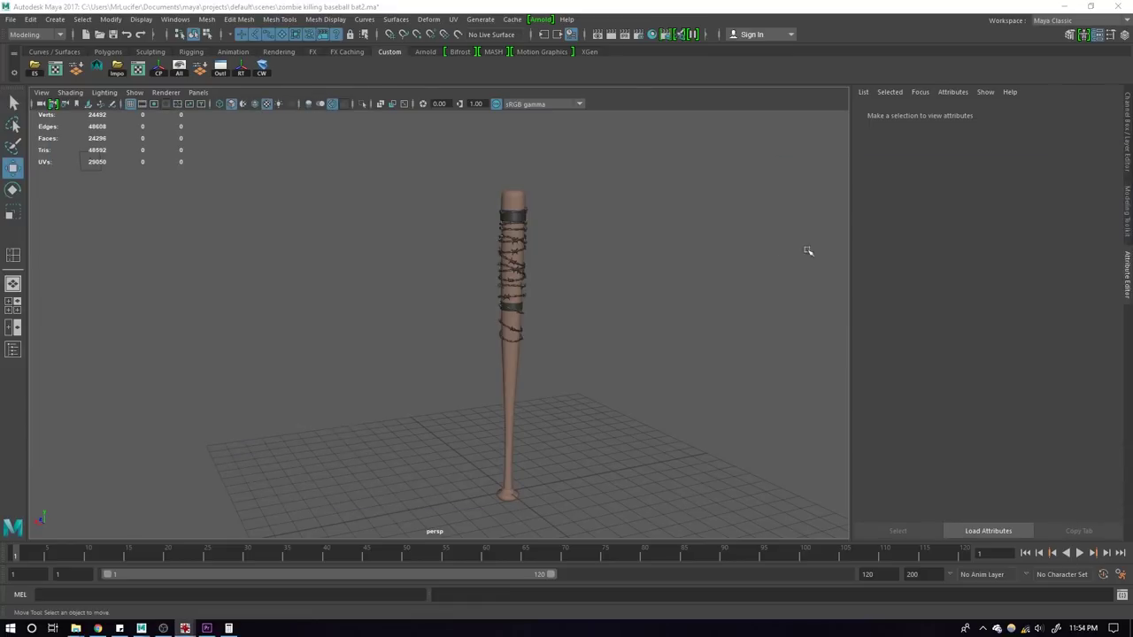
Step: Orbit to see the whole bat upright and select its body, showing blinn1
mouse_move(782, 248)
alt+mouse_down()
mouse_move(720, 306)
mouse_move(497, 302)
mouse_move(546, 301)
alt+mouse_up()
scroll(485, 265, up, 3)
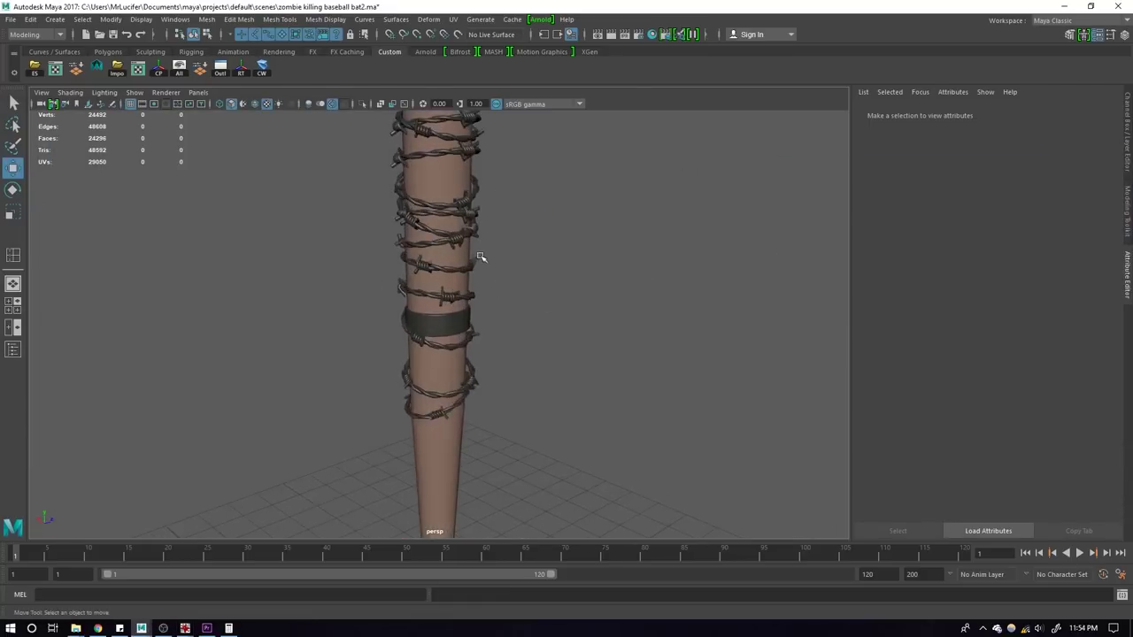
scroll(475, 362, up, 3)
scroll(522, 370, up, 4)
scroll(522, 370, up, 2)
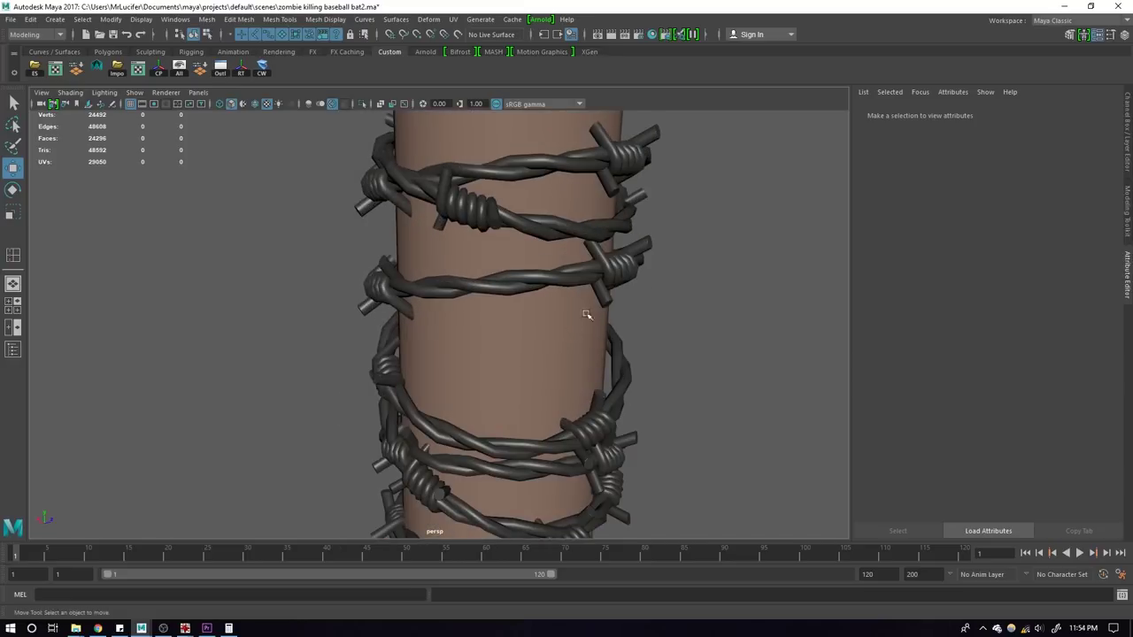
scroll(641, 290, down, 3)
alt+drag(614, 449, 578, 340)
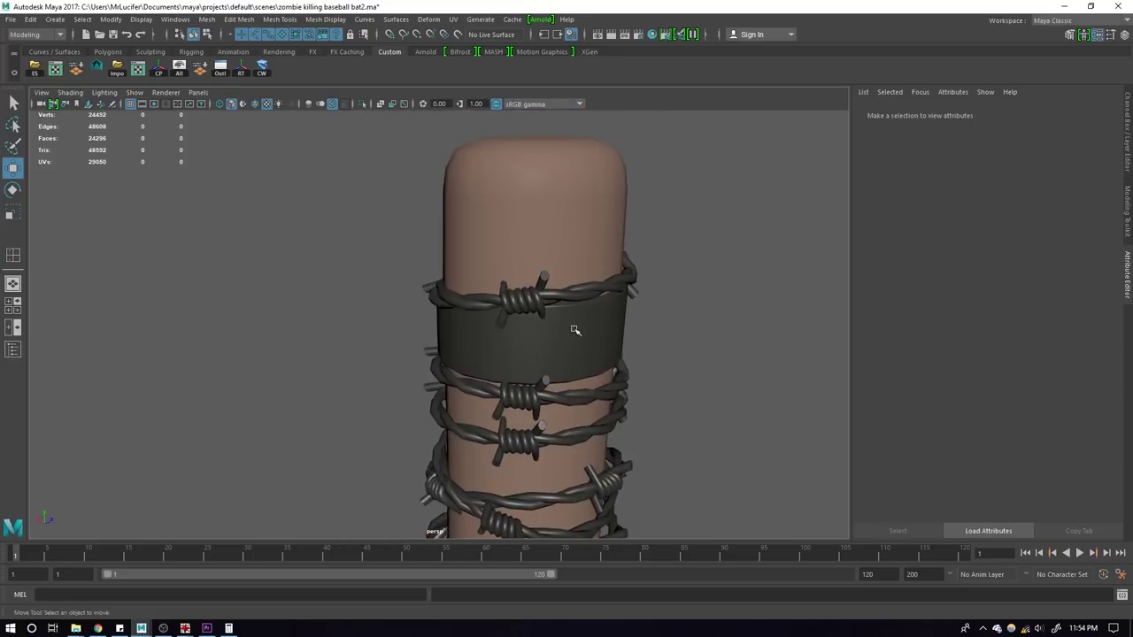
scroll(576, 335, down, 5)
mouse_move(577, 250)
alt+mouse_down()
mouse_move(543, 278)
mouse_move(413, 319)
mouse_move(625, 315)
mouse_move(654, 412)
mouse_move(597, 384)
mouse_move(561, 316)
mouse_move(576, 371)
mouse_move(548, 345)
alt+mouse_up()
click(513, 314)
click(549, 345)
drag(485, 302, 534, 433)
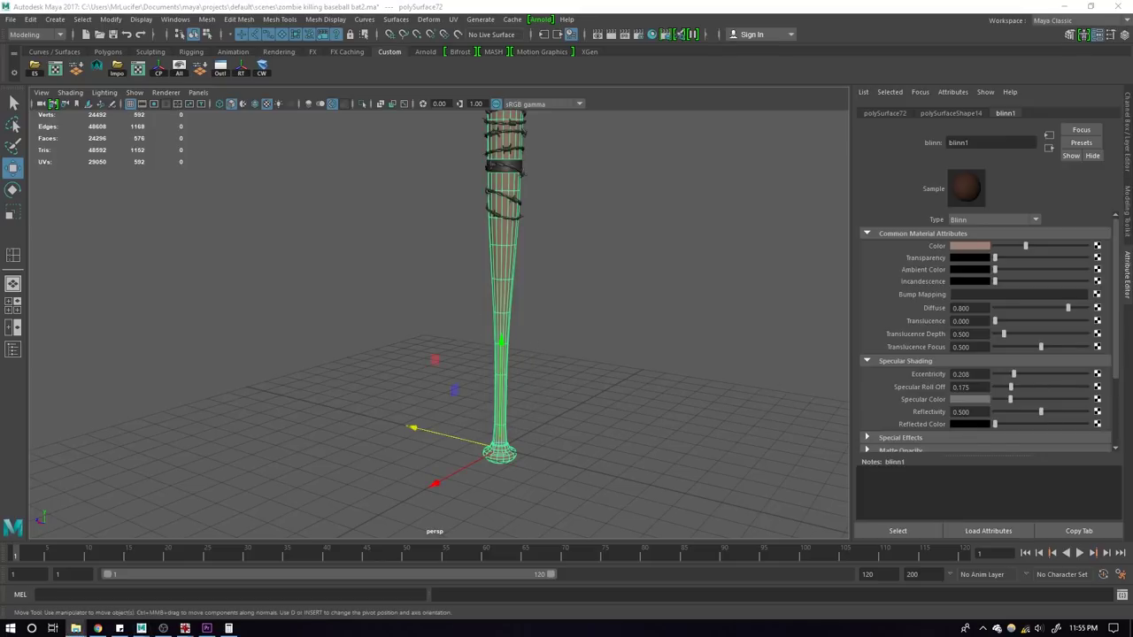
Step: Compare the bat's handle against the barbed-wire reference image in IrfanView
key(alt+Tab)
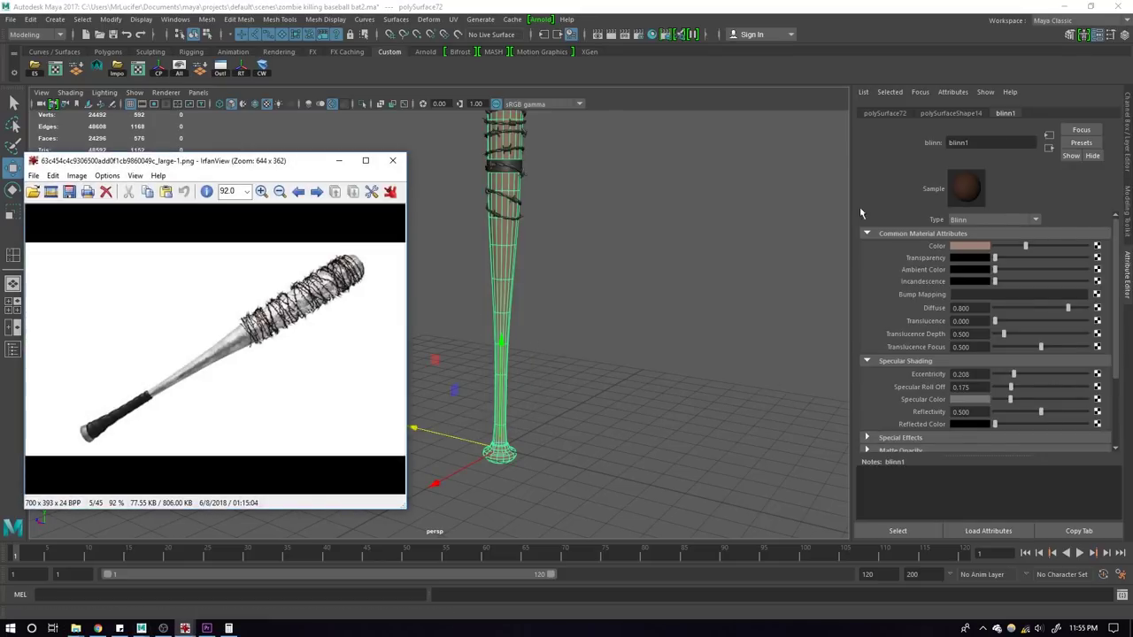
click(190, 417)
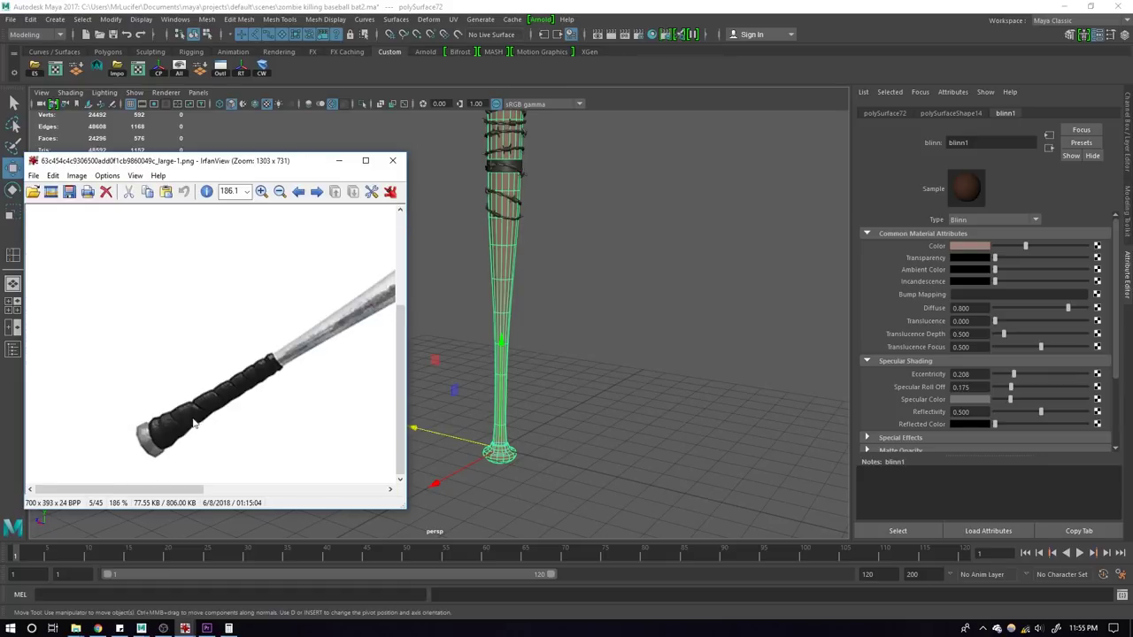
ctrl+scroll(212, 326, down, 1)
ctrl+scroll(271, 339, down, 1)
ctrl+scroll(212, 351, down, 1)
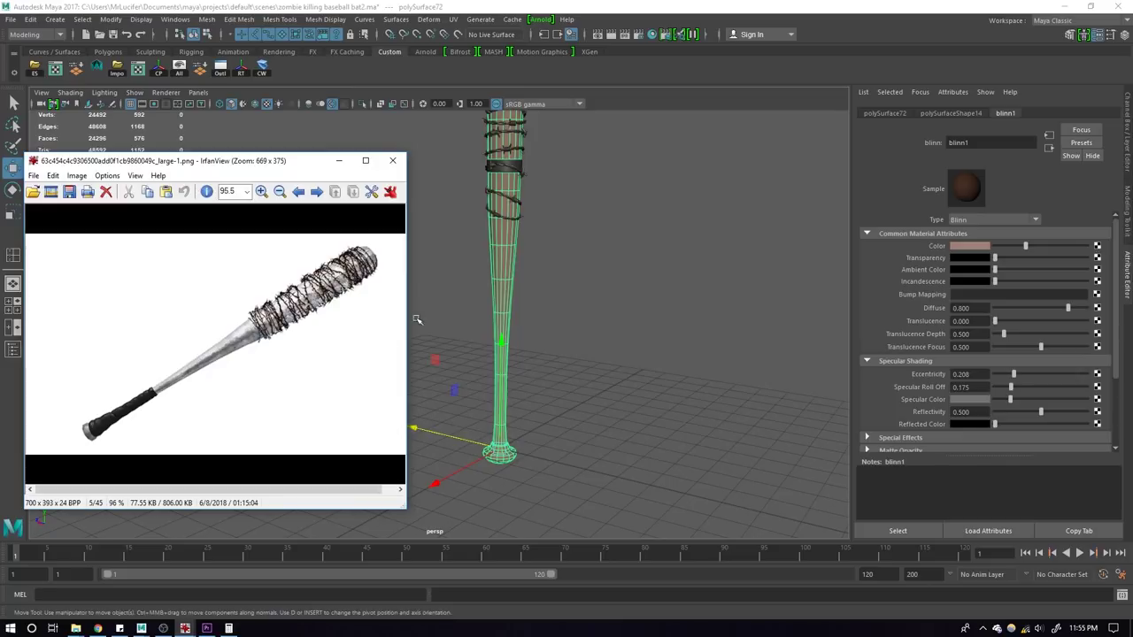
drag(261, 164, 515, 181)
key(alt+Tab)
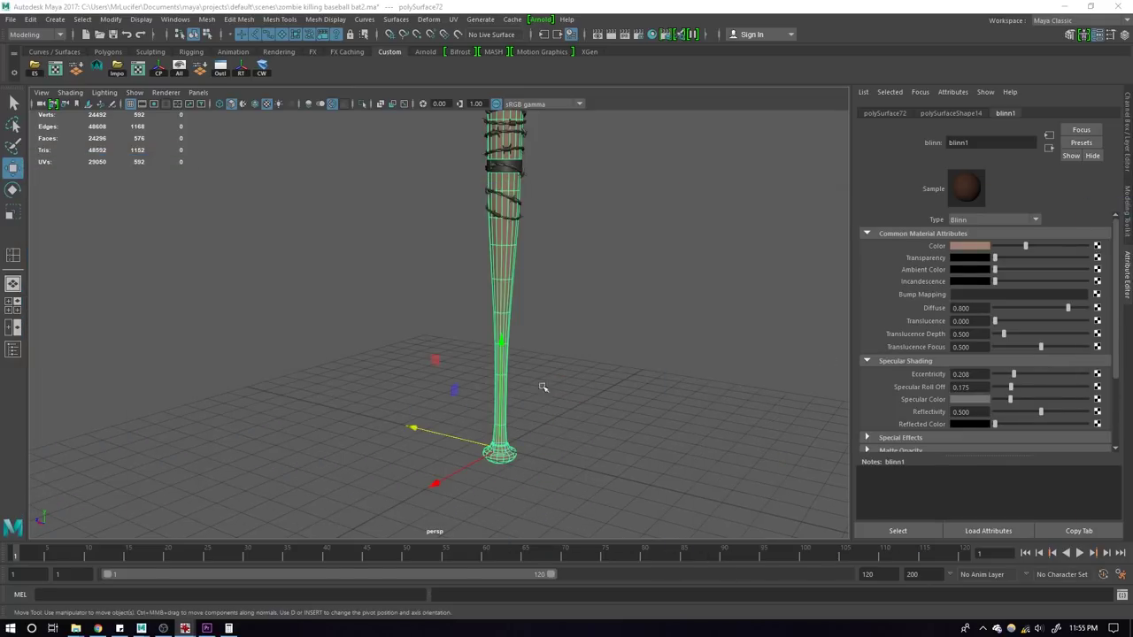
Step: Deselect the bat, frame it for a final look, and save the scene
click(649, 352)
mouse_move(597, 321)
alt+mouse_down()
mouse_move(551, 422)
mouse_move(415, 318)
mouse_move(458, 346)
mouse_move(547, 366)
mouse_move(645, 324)
mouse_move(682, 386)
mouse_move(664, 473)
mouse_move(639, 366)
mouse_move(518, 337)
alt+mouse_up()
alt+right_drag(518, 336, 654, 384)
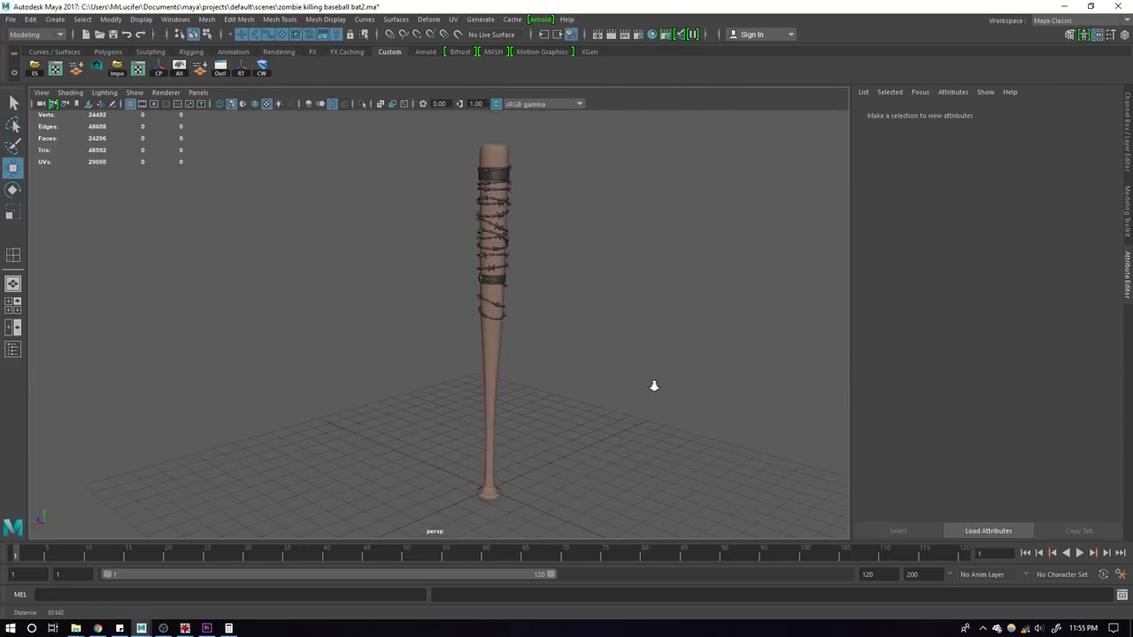
key(w)
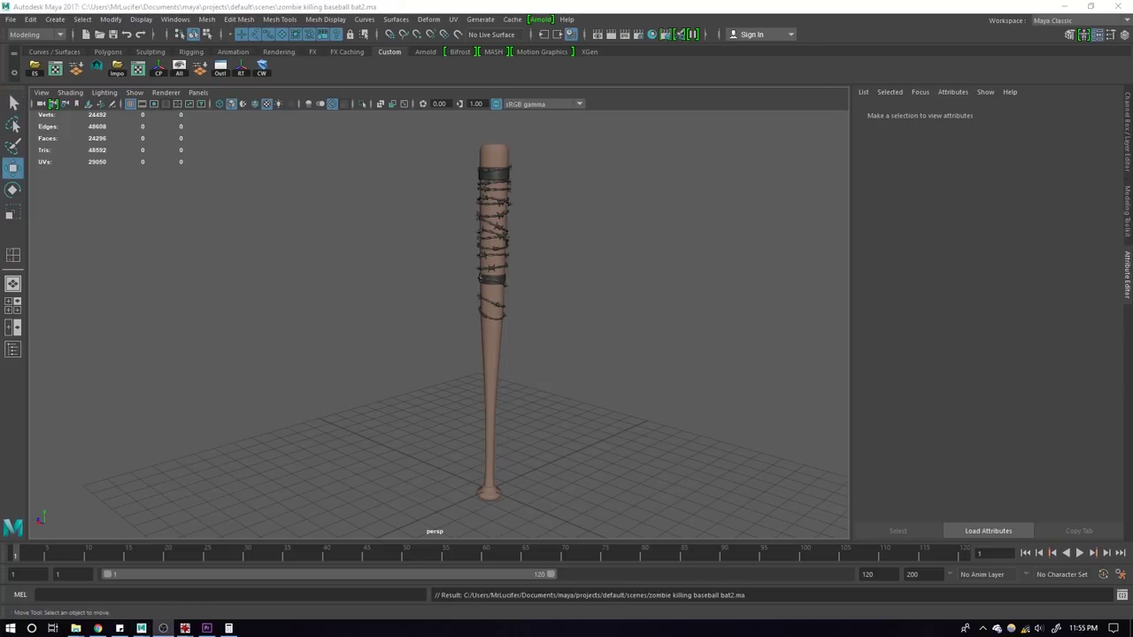